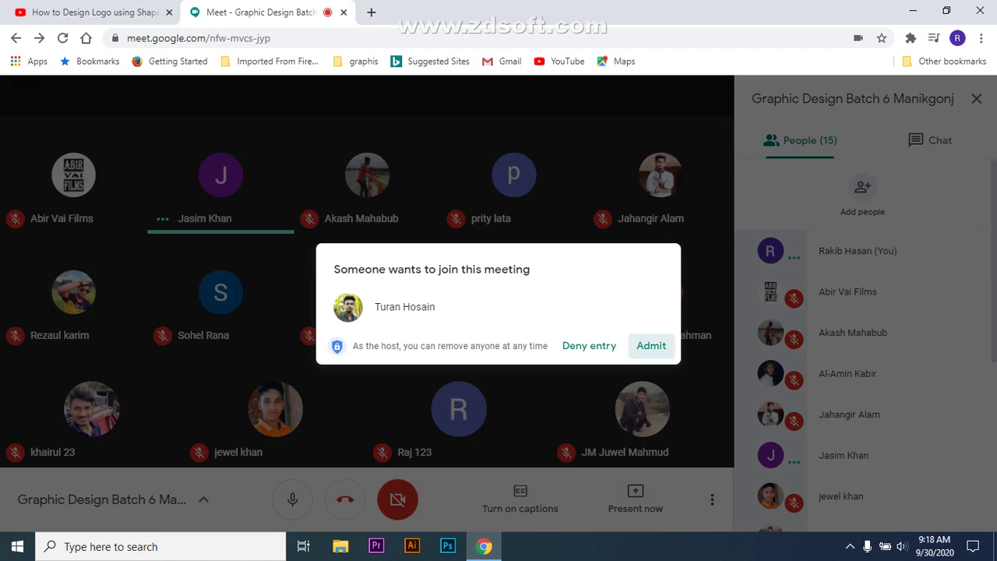
# - Admit four waiting people one after another, growing the meeting from 15 to 19 participants
pyautogui.click(651, 345)
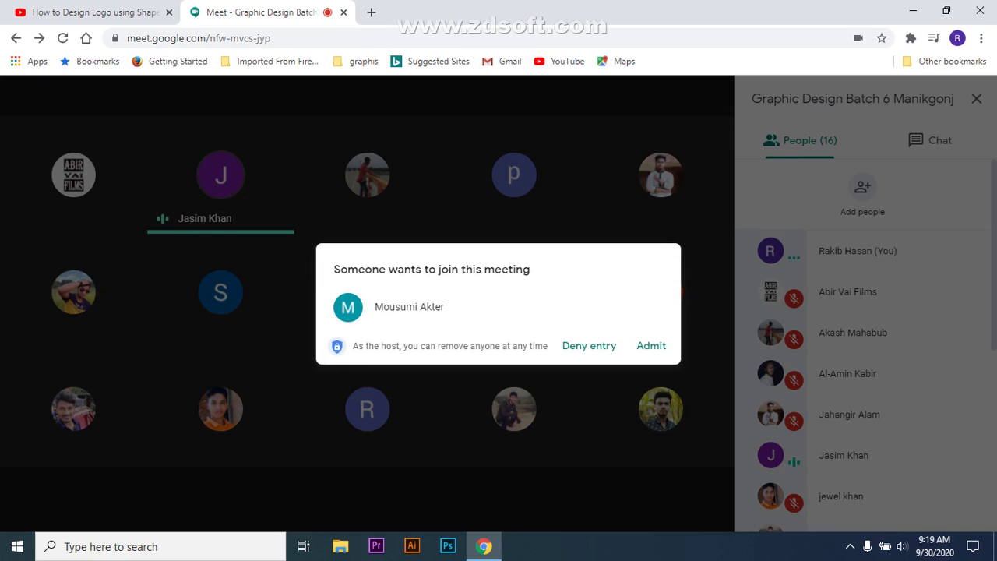
pyautogui.click(651, 345)
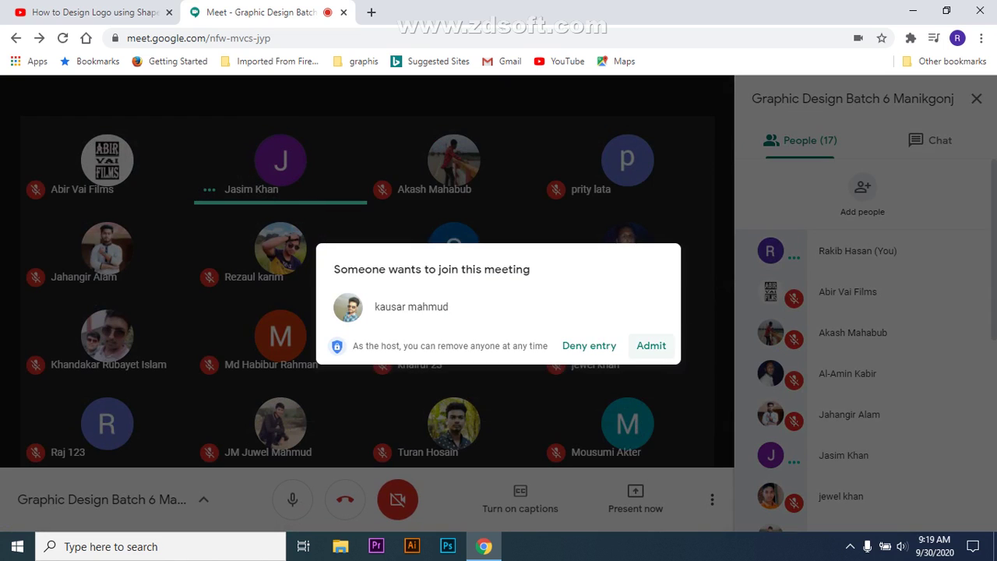
pyautogui.click(652, 345)
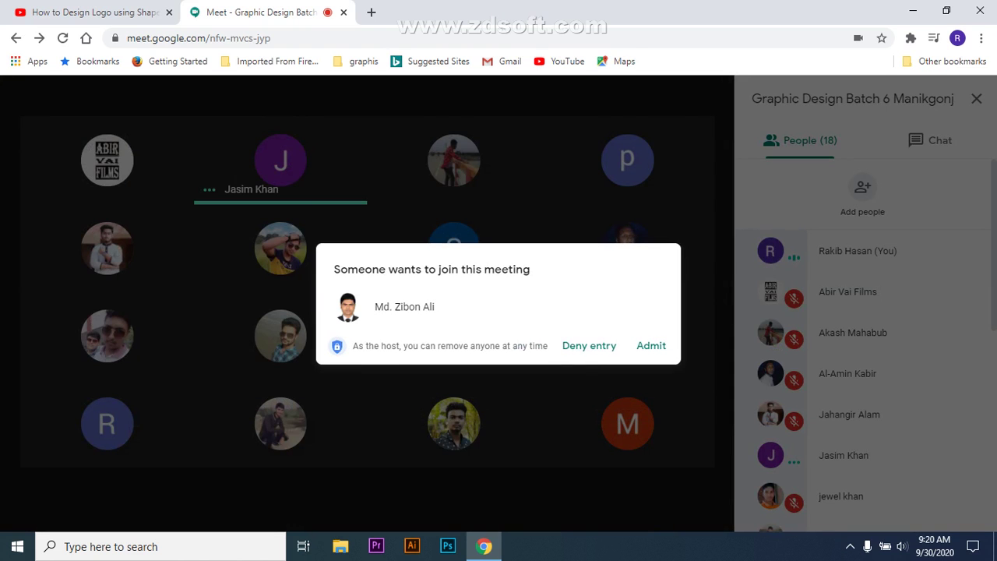
pyautogui.click(652, 345)
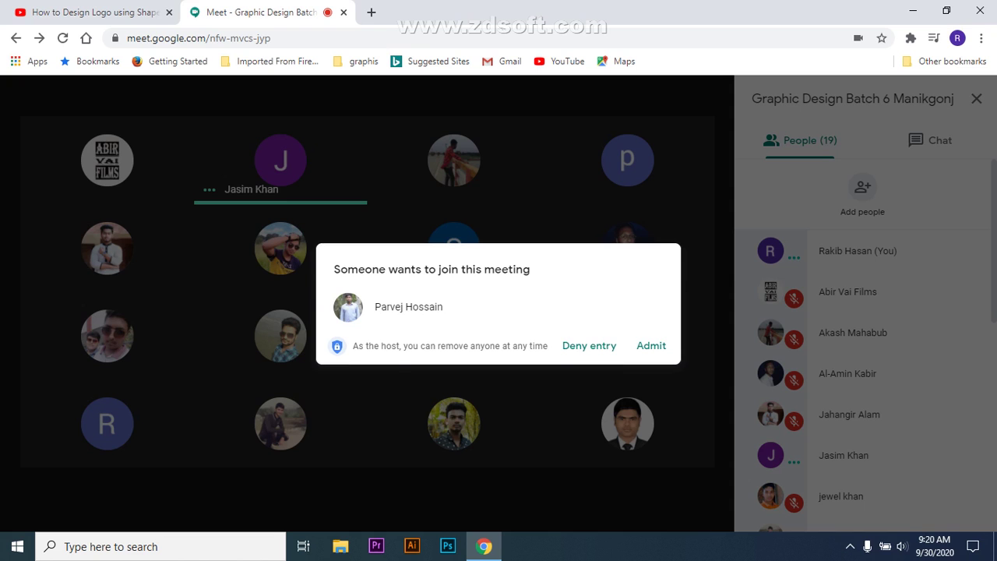
# - Admit the next join request so the meeting reaches 20, then switch to Illustrator
pyautogui.click(651, 345)
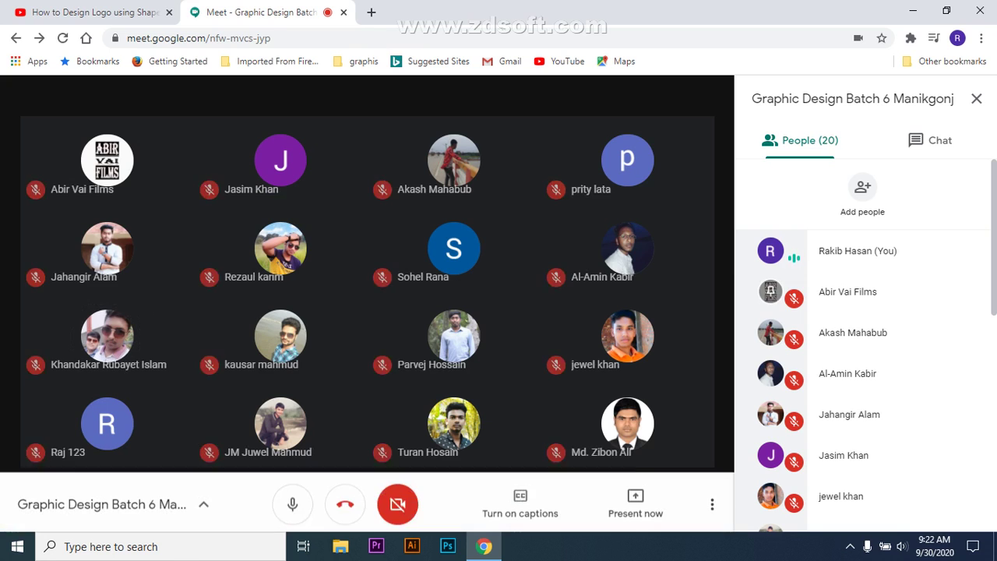
pyautogui.click(412, 546)
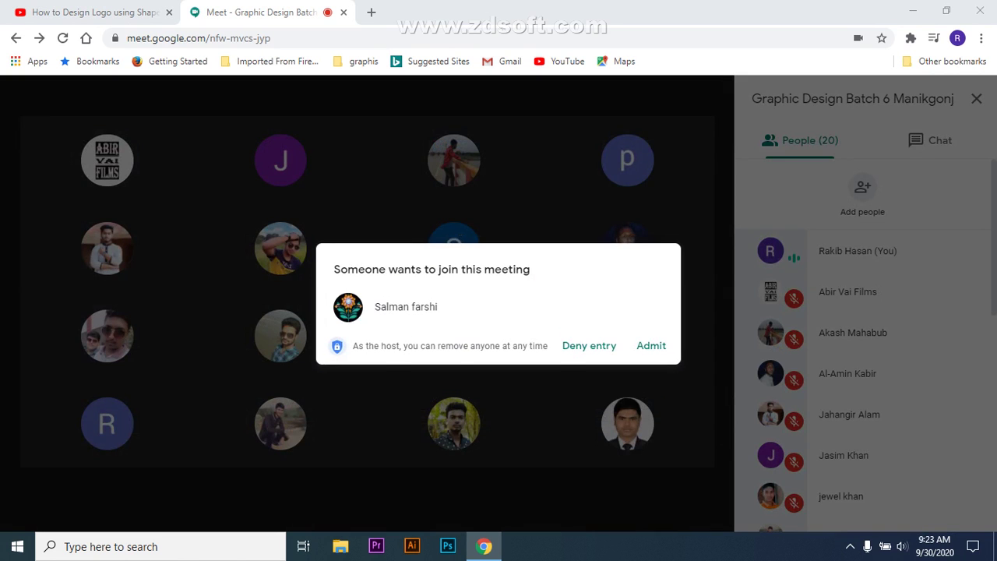
# - Admit one more person to bring the call to 21 and mute your microphone
pyautogui.click(651, 345)
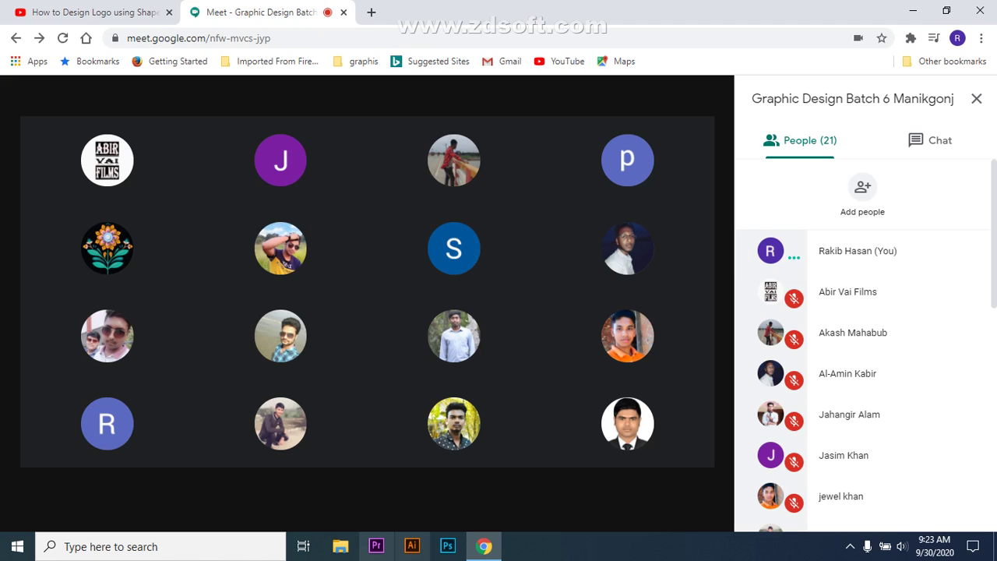
pyautogui.moveTo(484, 546)
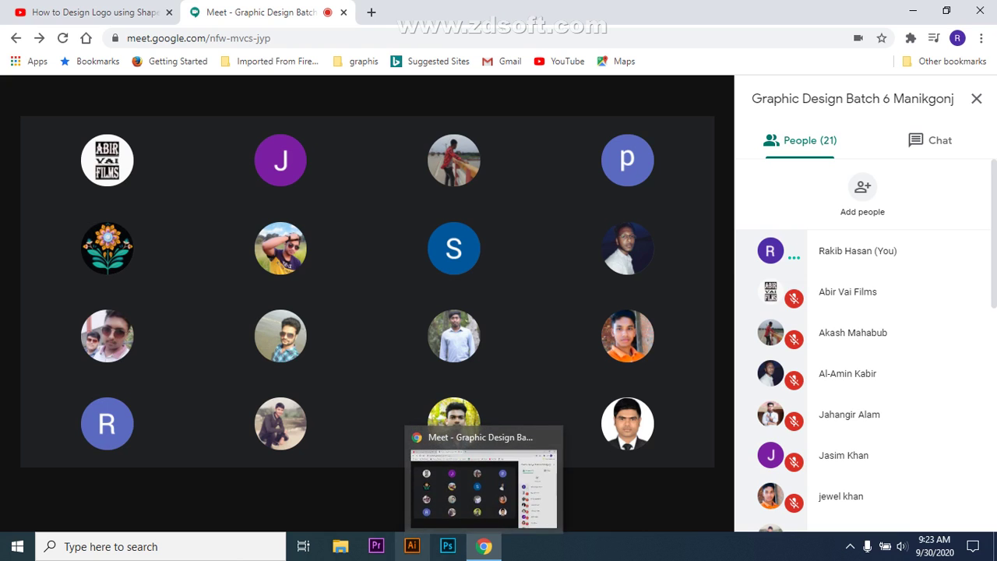
pyautogui.moveTo(453, 337)
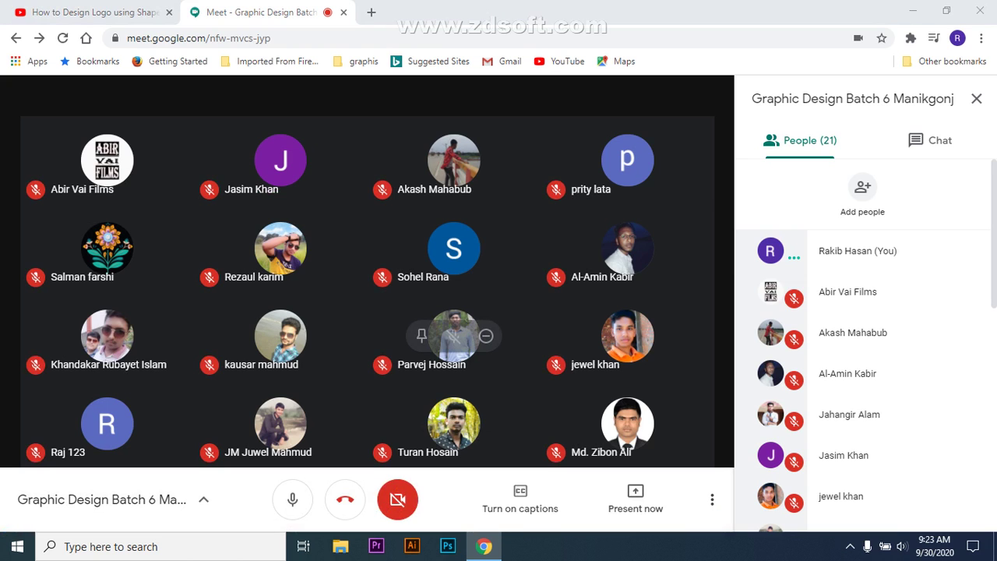
pyautogui.click(292, 499)
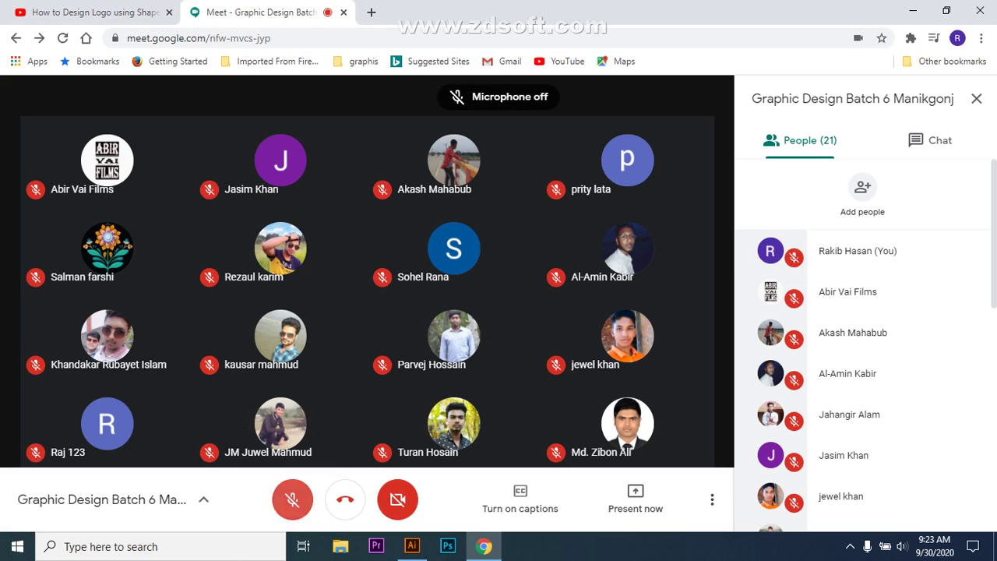
# - Close the YouTube logo tutorial tab so only the Meet call stays open
pyautogui.moveTo(280, 336)
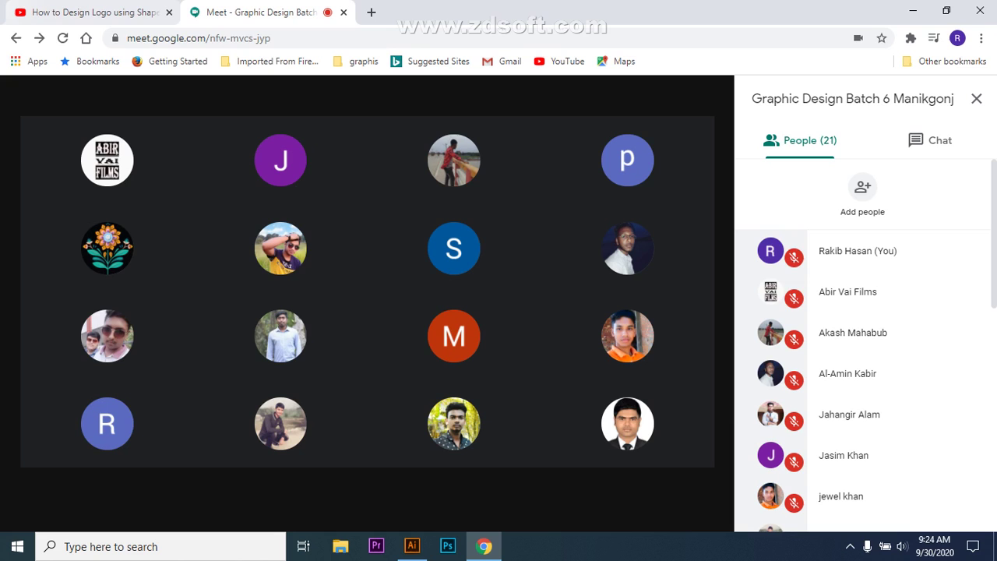
pyautogui.click(169, 12)
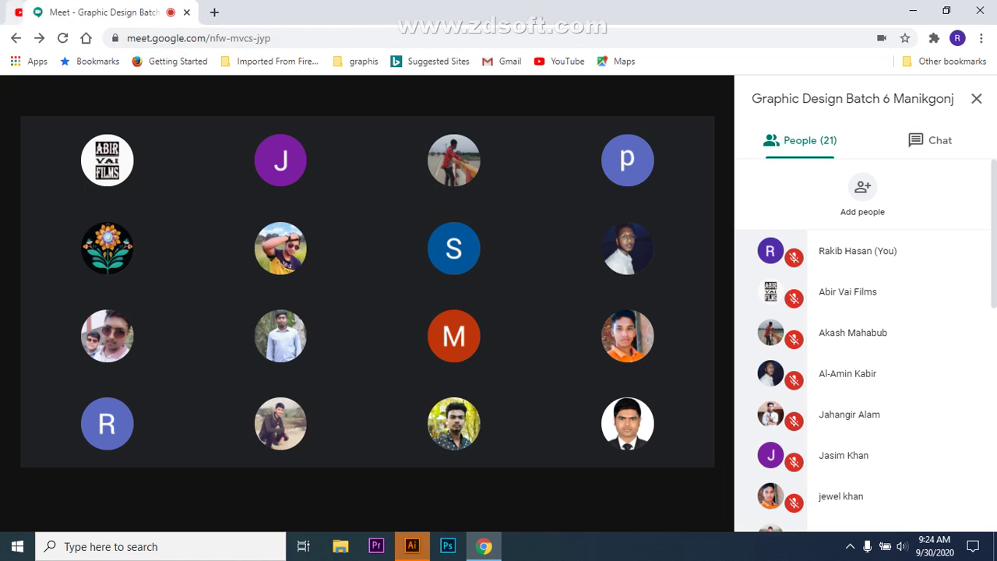
# - Bring Illustrator to the front and choose Create New on its Home start screen
pyautogui.moveTo(412, 546)
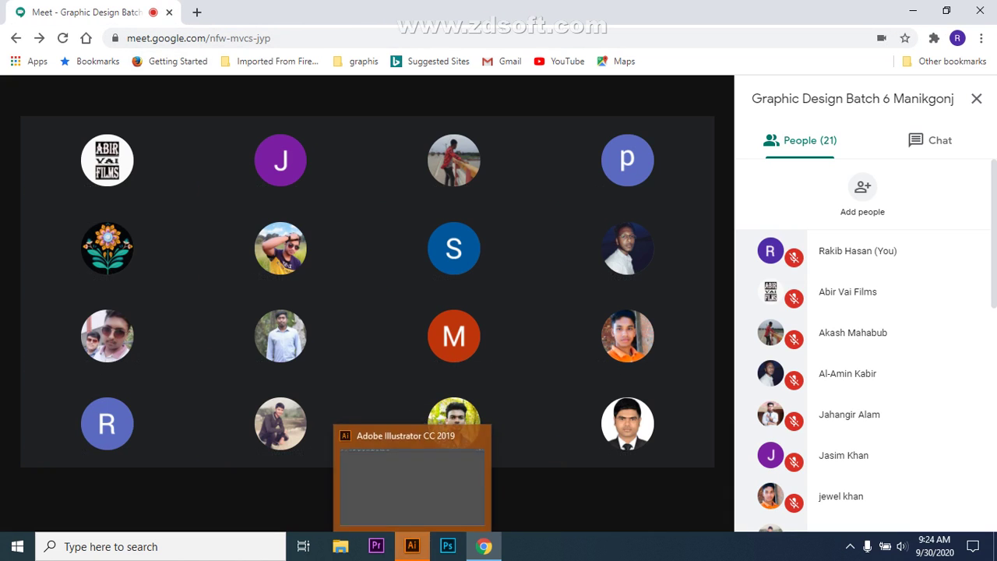
pyautogui.click(412, 546)
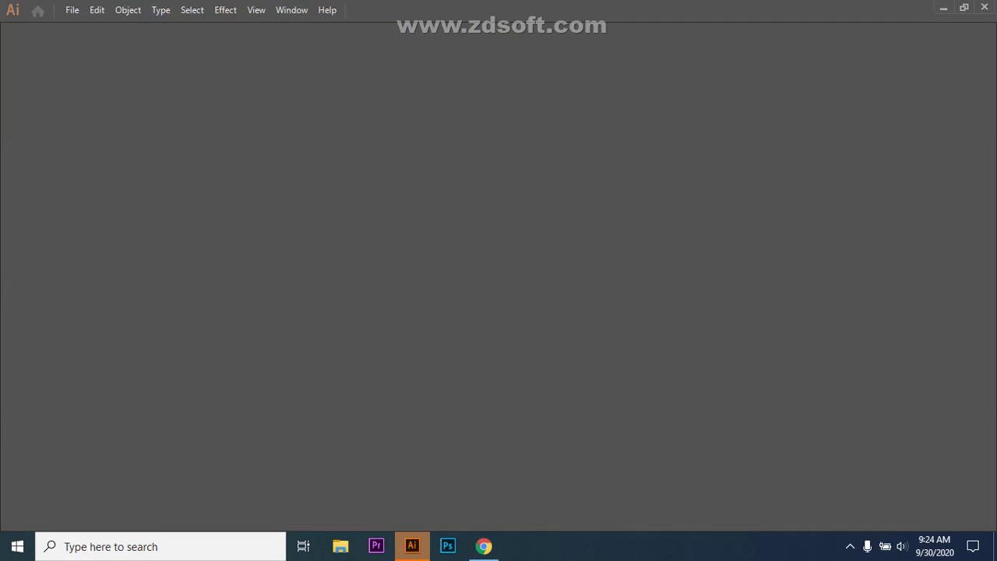
pyautogui.hotkey('alt', 'f')
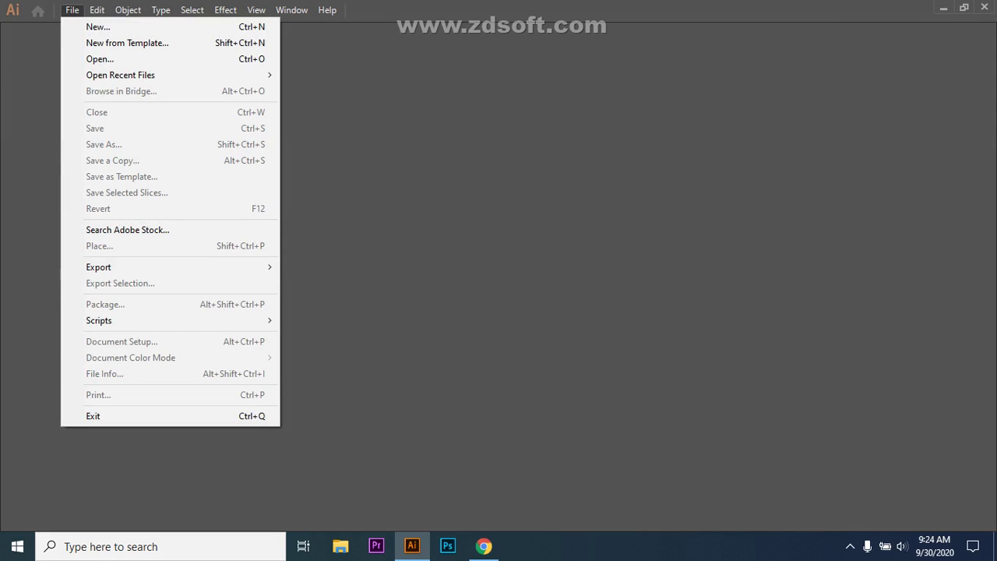
pyautogui.press('Escape')
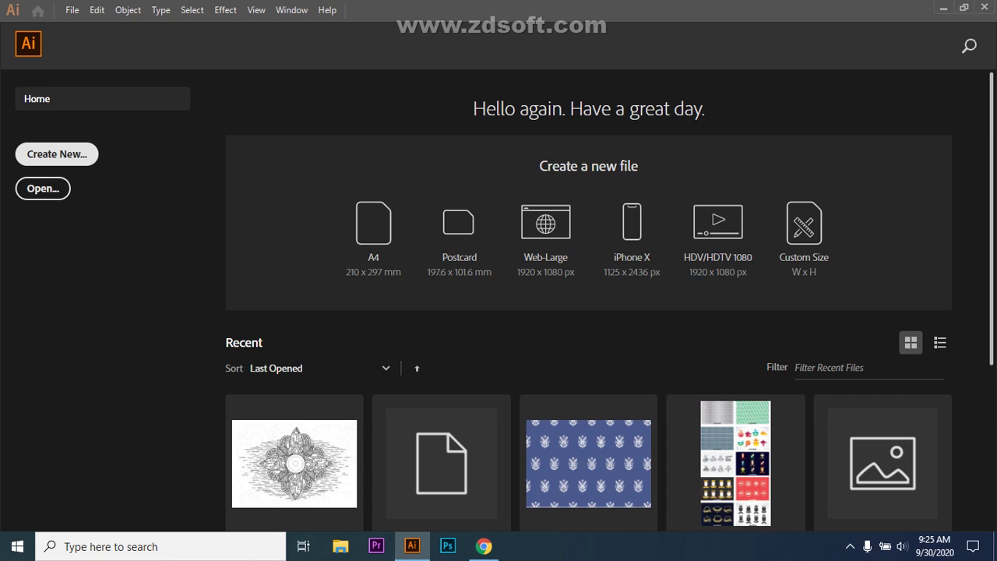
pyautogui.click(57, 153)
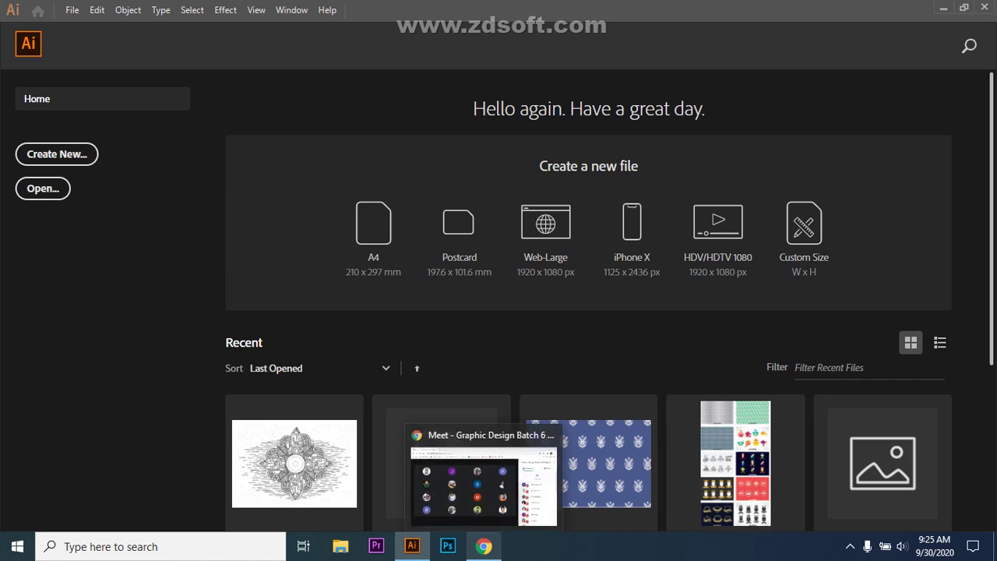
# - Glance at the Meet call, then return to the blank Untitled-1 document in Illustrator
pyautogui.click(483, 546)
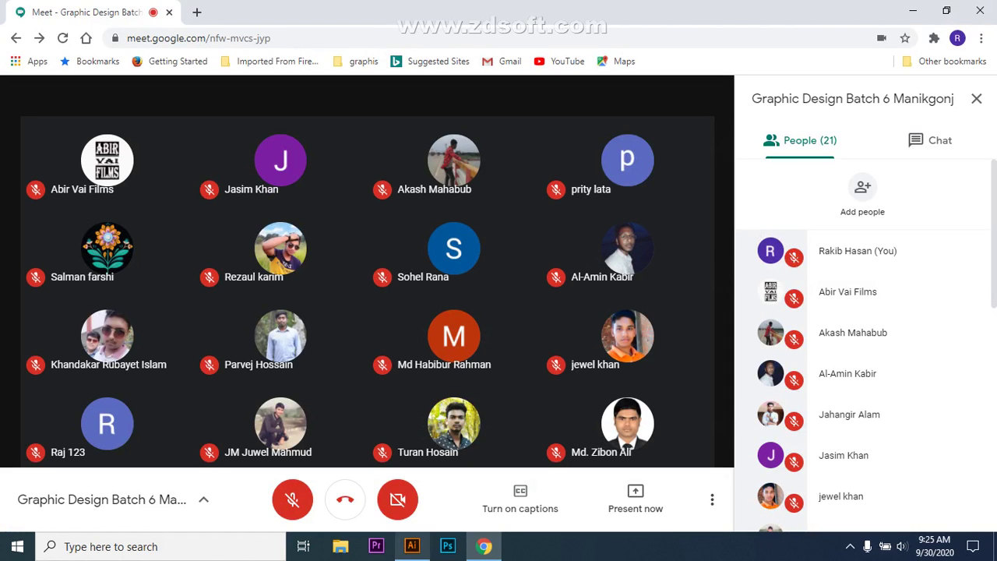
pyautogui.moveTo(412, 546)
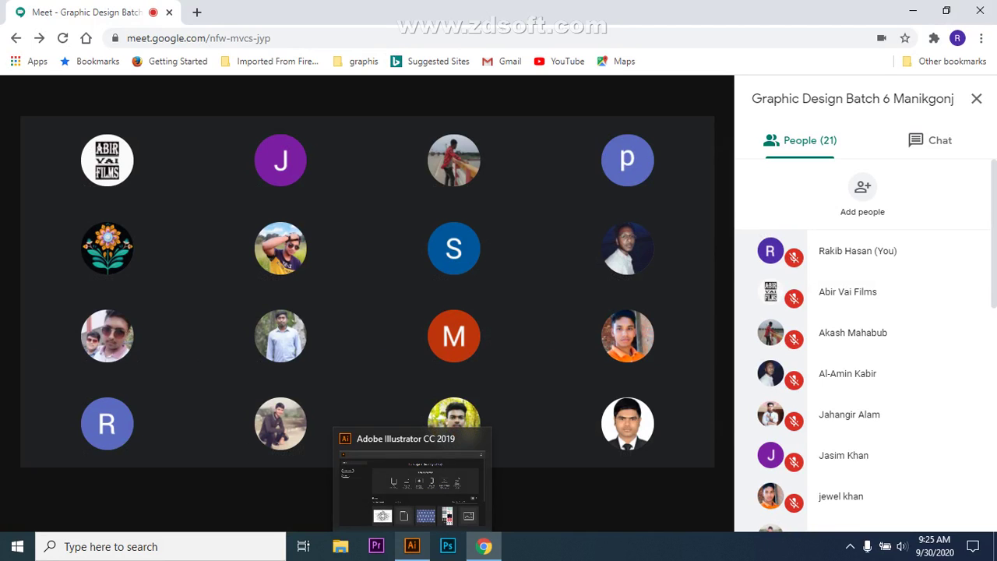
pyautogui.click(412, 546)
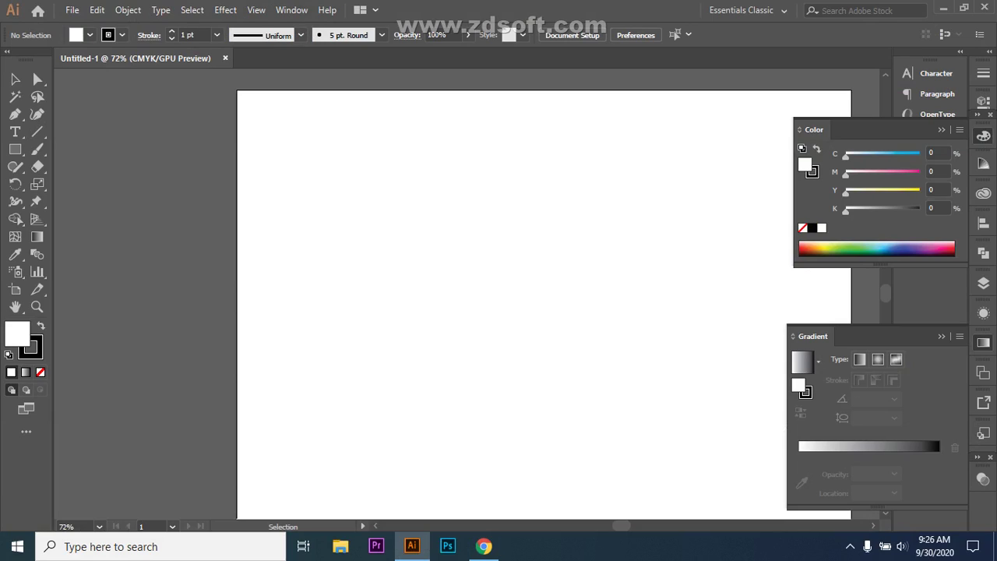
# - Collapse the Color and Gradient panels, locate the Twirl tool, then switch back to Meet
pyautogui.click(941, 130)
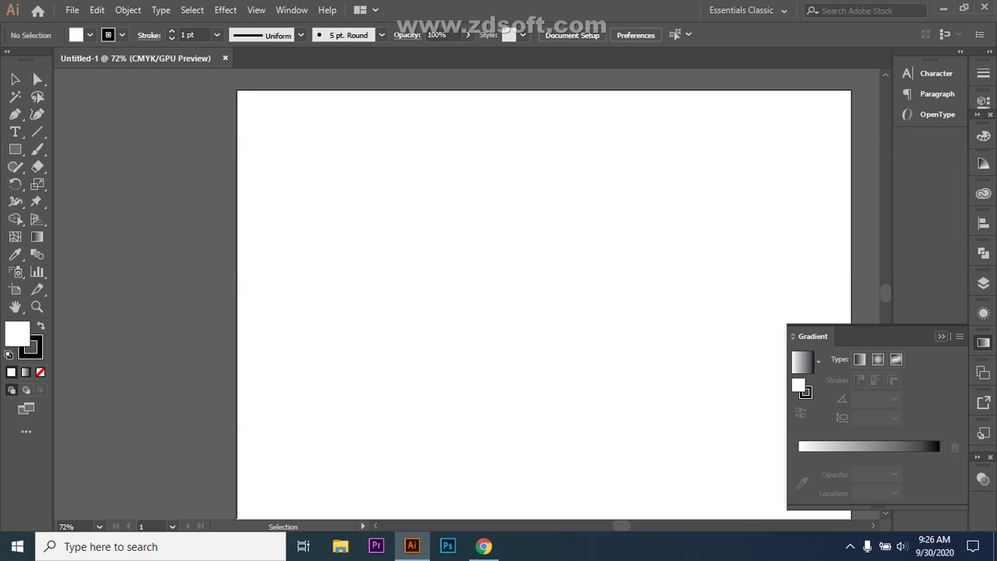
pyautogui.click(941, 336)
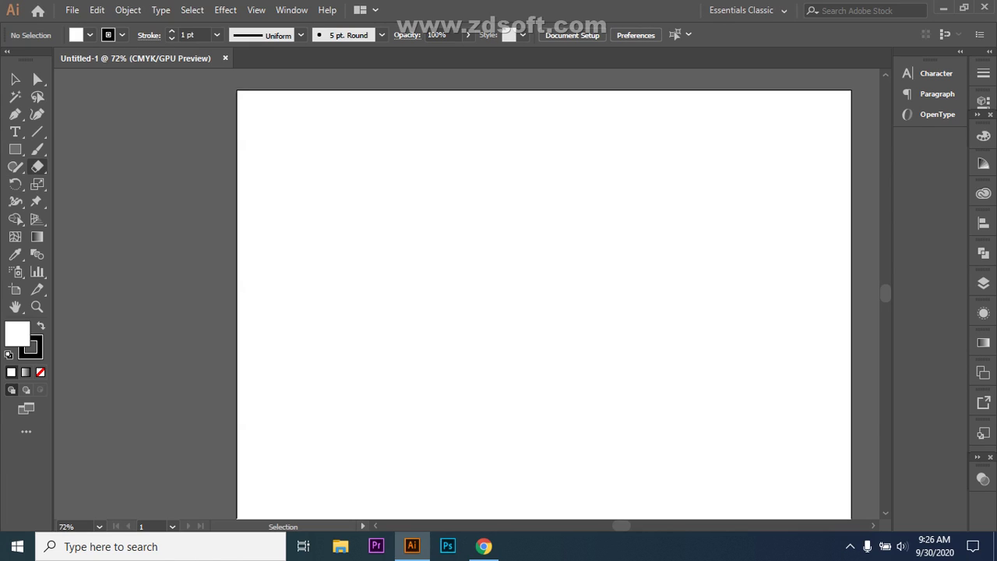
pyautogui.click(37, 166)
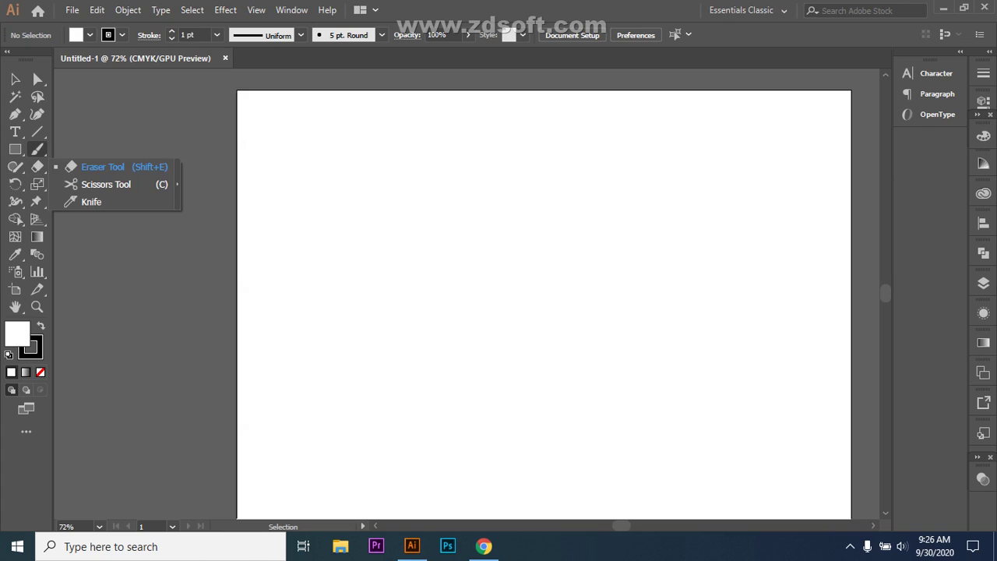
pyautogui.click(37, 149)
pyautogui.click(37, 131)
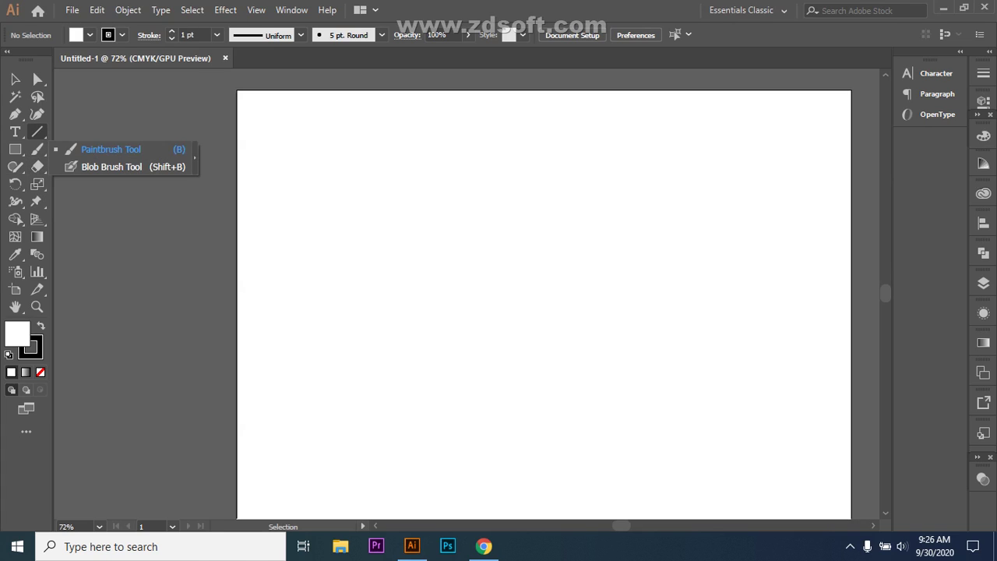
pyautogui.click(16, 201)
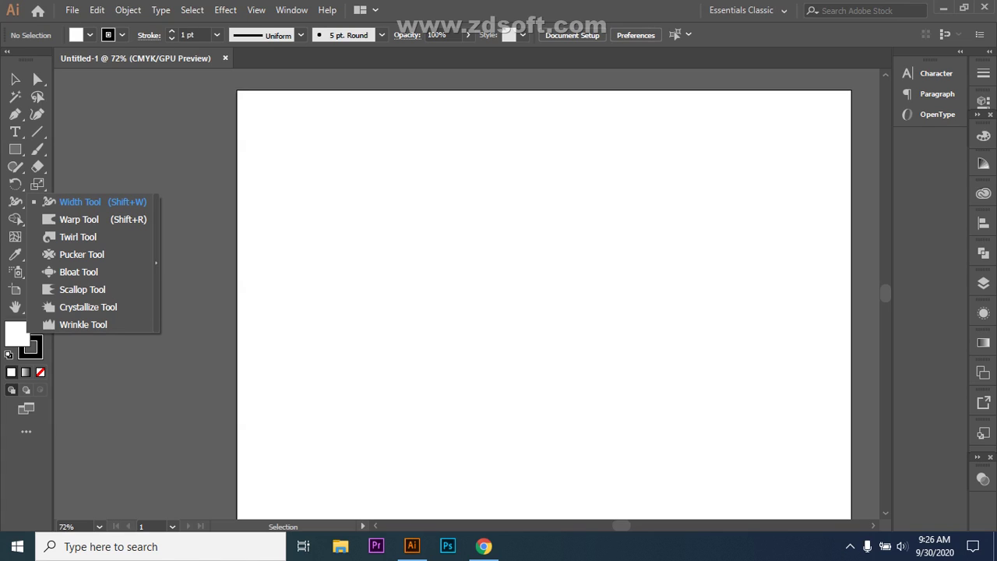
pyautogui.click(484, 546)
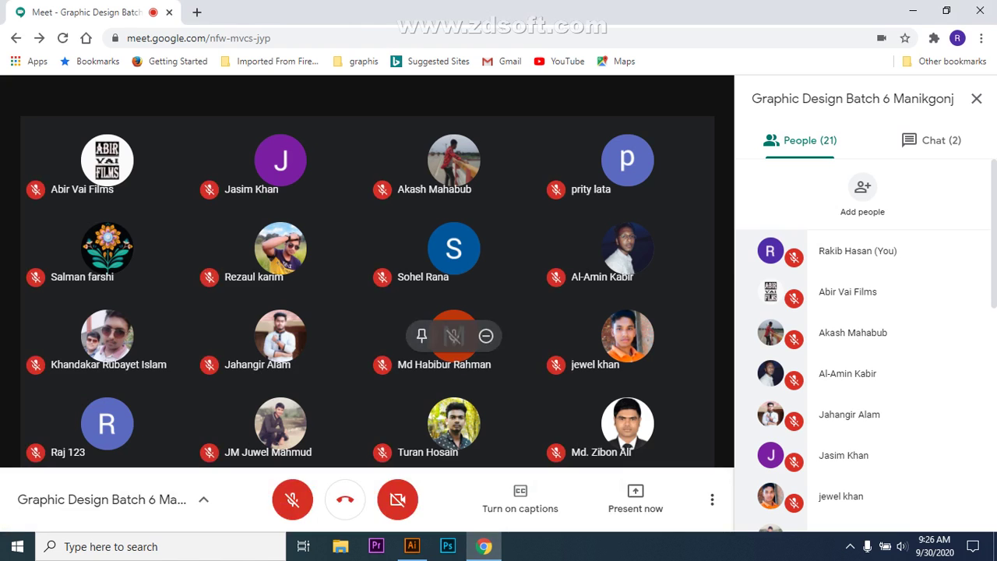
# - Unmute your microphone, read the chat messages, and return to the People list
pyautogui.click(292, 499)
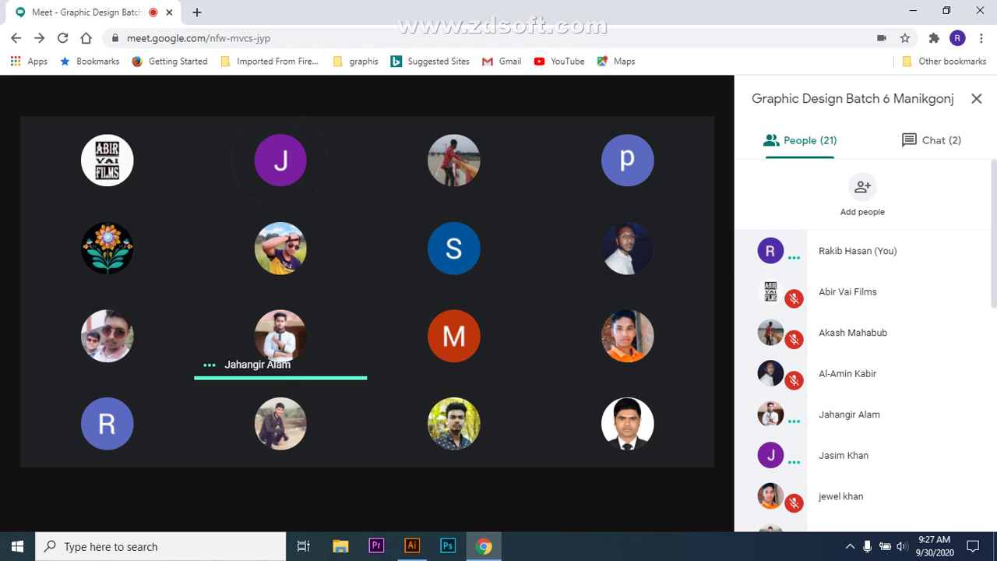
pyautogui.click(931, 140)
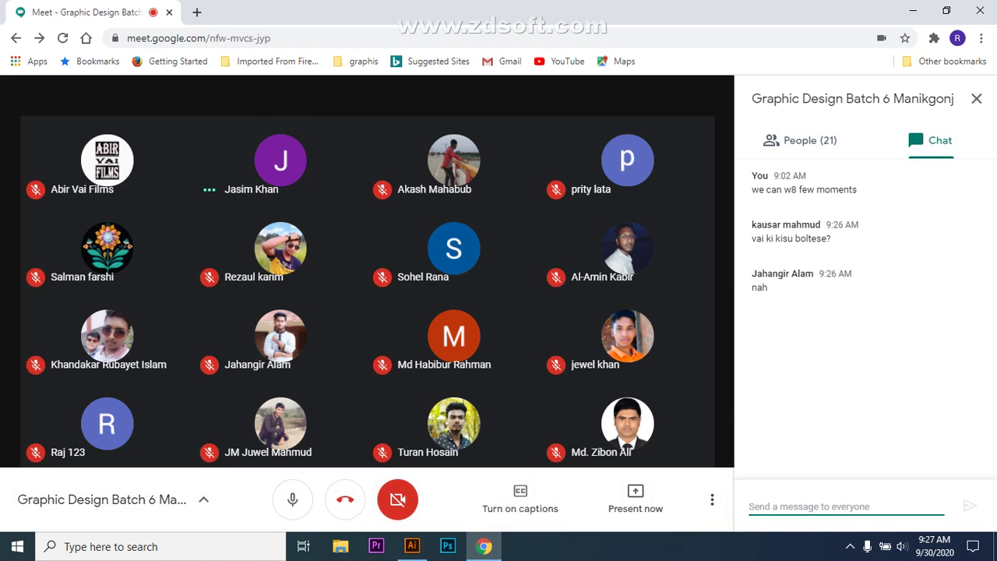
pyautogui.click(806, 140)
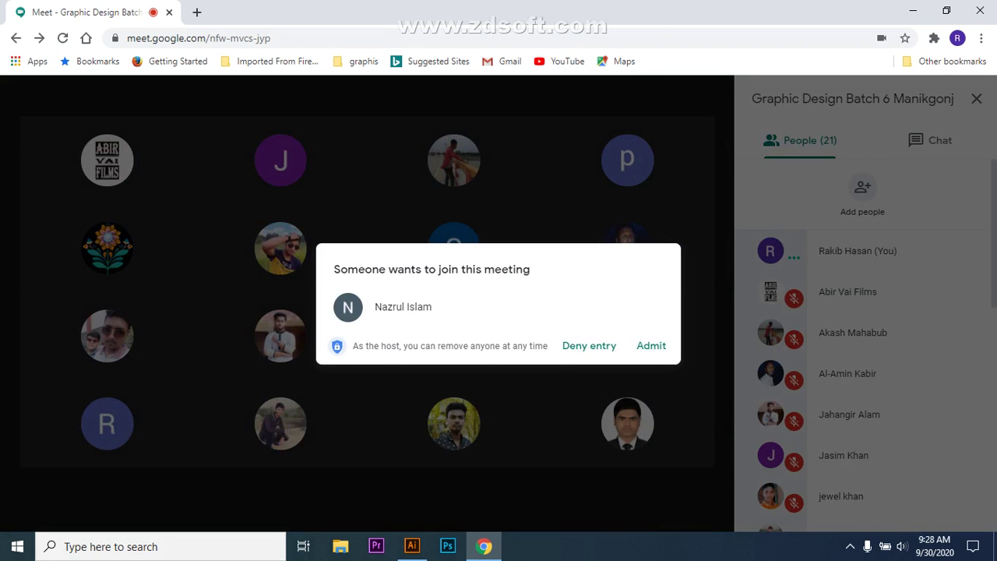
# - Admit the newest person waiting to join the call
pyautogui.click(651, 345)
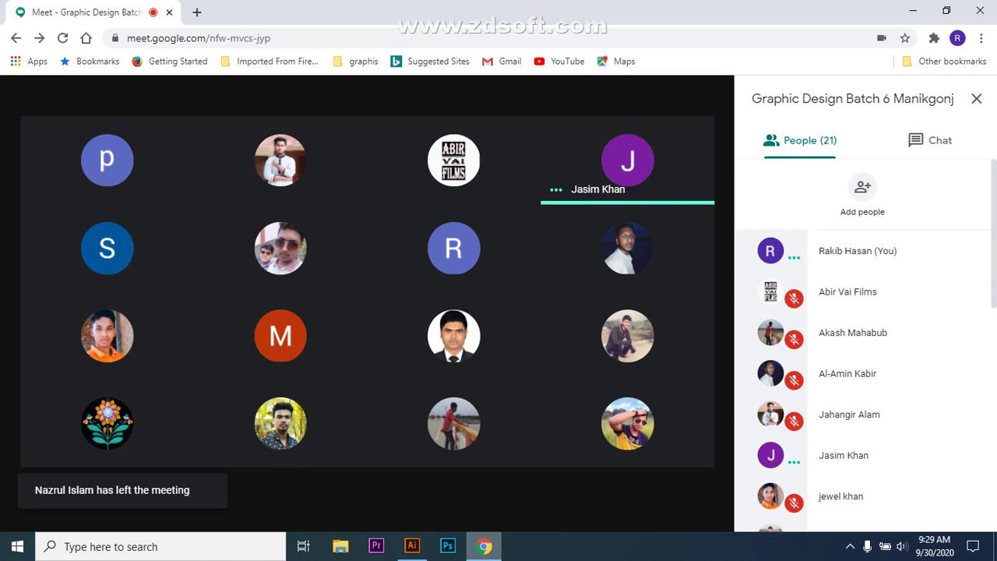
# - Share the Illustrator window to the call via Present now > A window
pyautogui.click(484, 546)
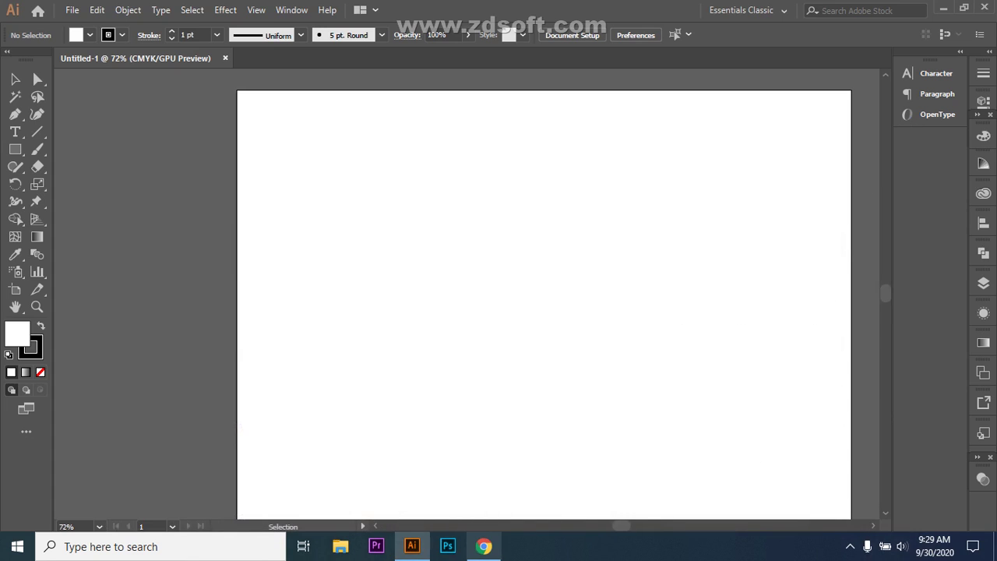
pyautogui.click(483, 546)
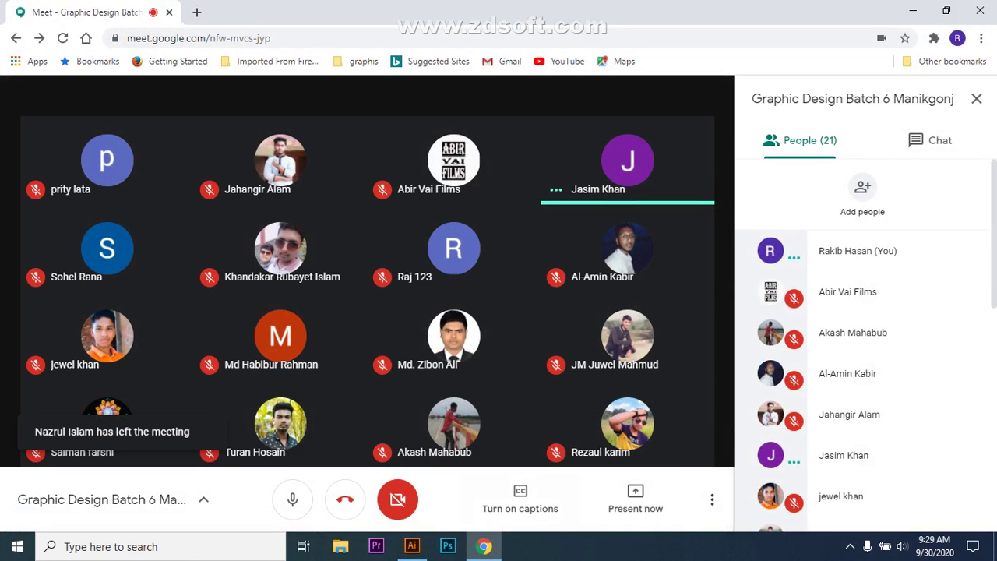
pyautogui.click(636, 499)
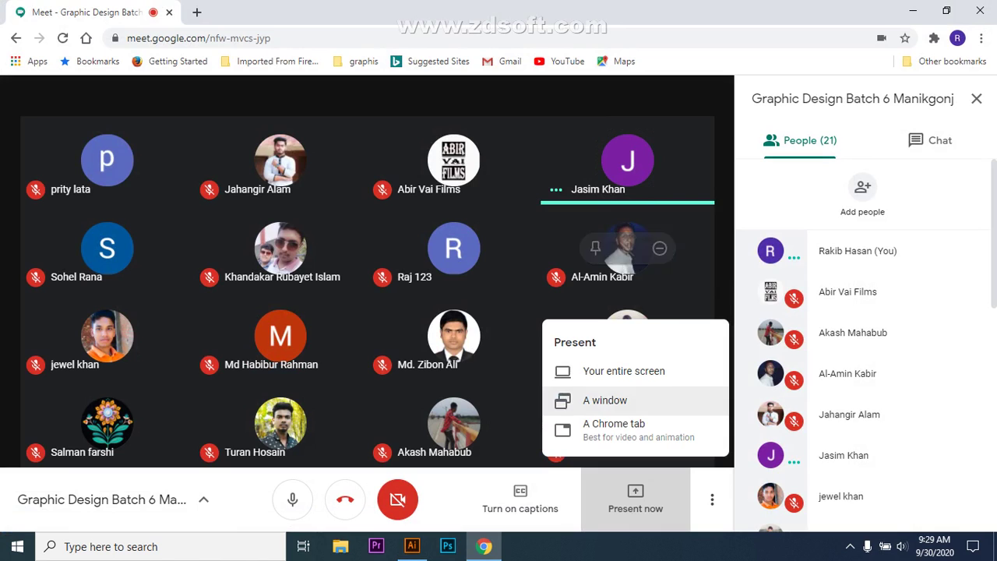
pyautogui.click(605, 399)
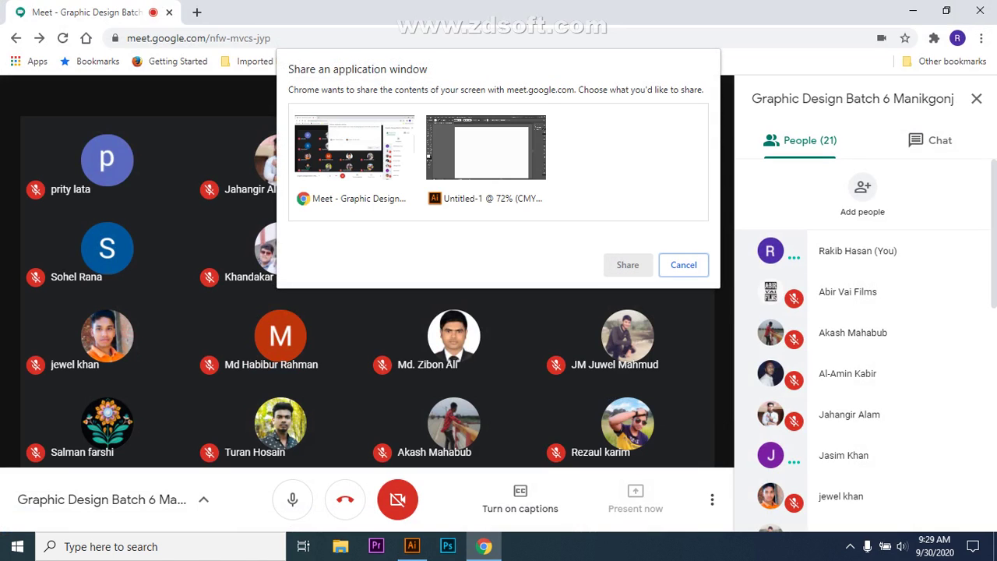
pyautogui.click(486, 156)
pyautogui.click(628, 264)
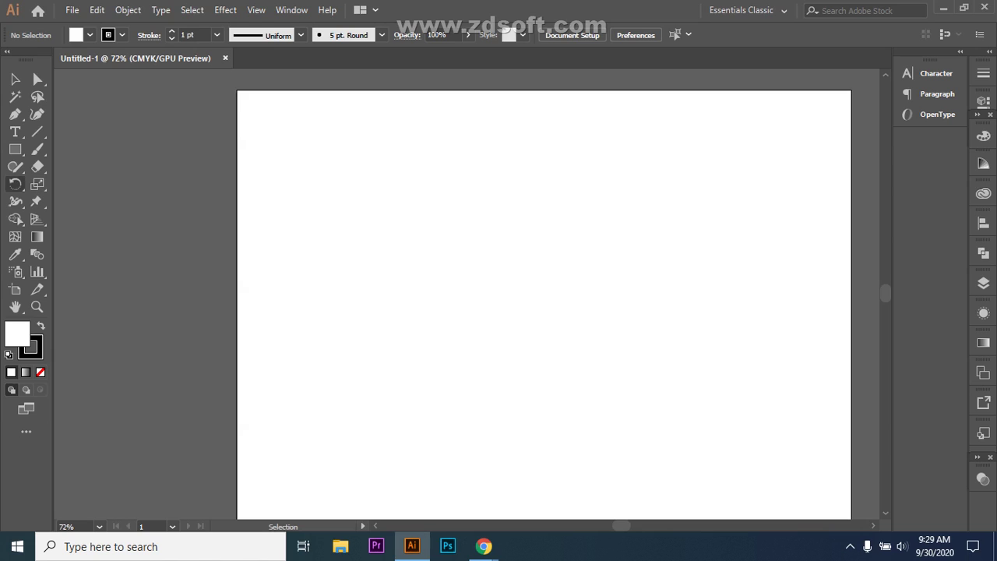
# - Pick the Width tool, then switch to the Rectangle tool (M) and drag out a square left of centre
pyautogui.click(16, 201)
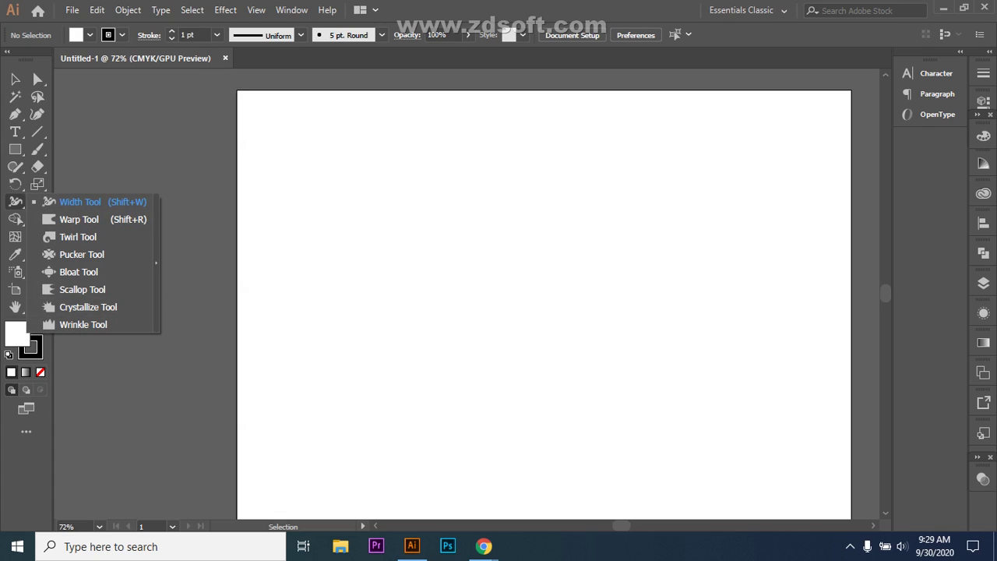
pyautogui.click(79, 202)
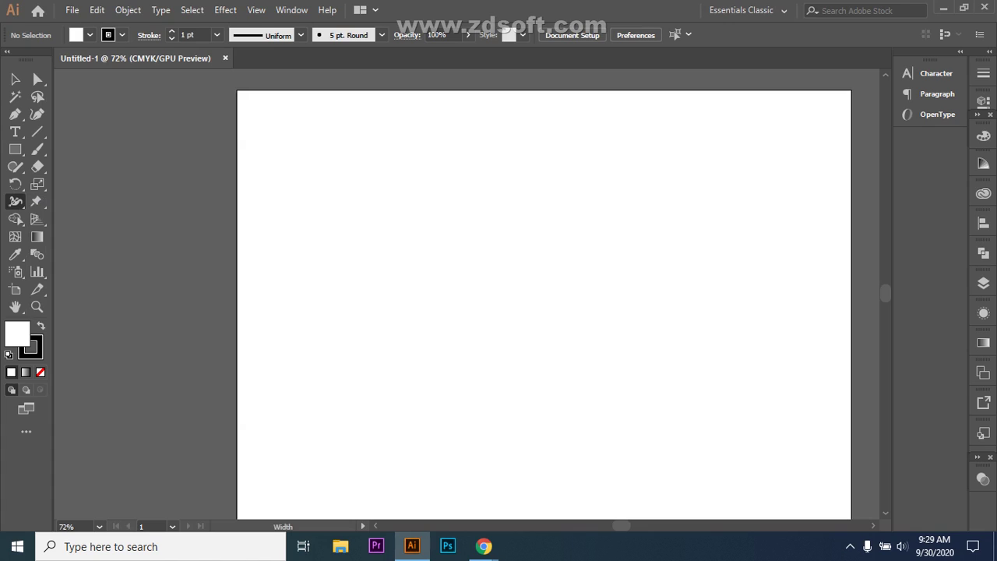
pyautogui.click(16, 149)
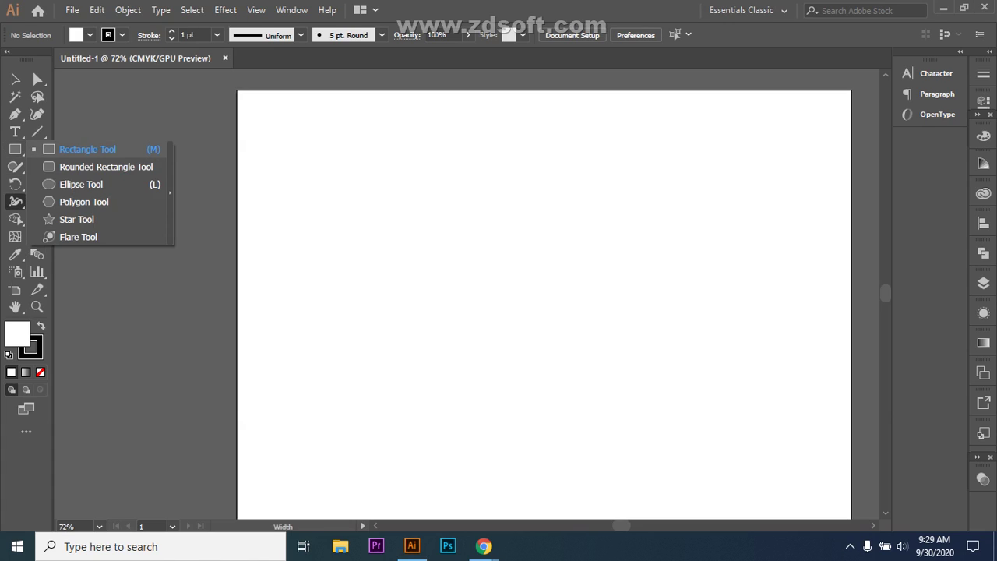
pyautogui.press('m')
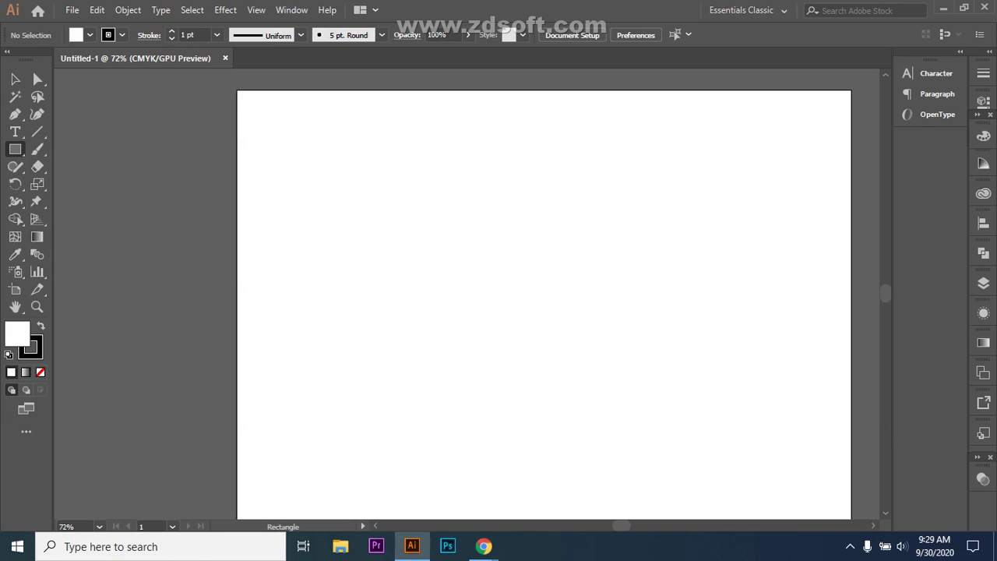
pyautogui.moveTo(361, 214)
pyautogui.mouseDown()
pyautogui.moveTo(449, 296)
pyautogui.moveTo(547, 339)
pyautogui.moveTo(539, 308)
pyautogui.mouseUp()
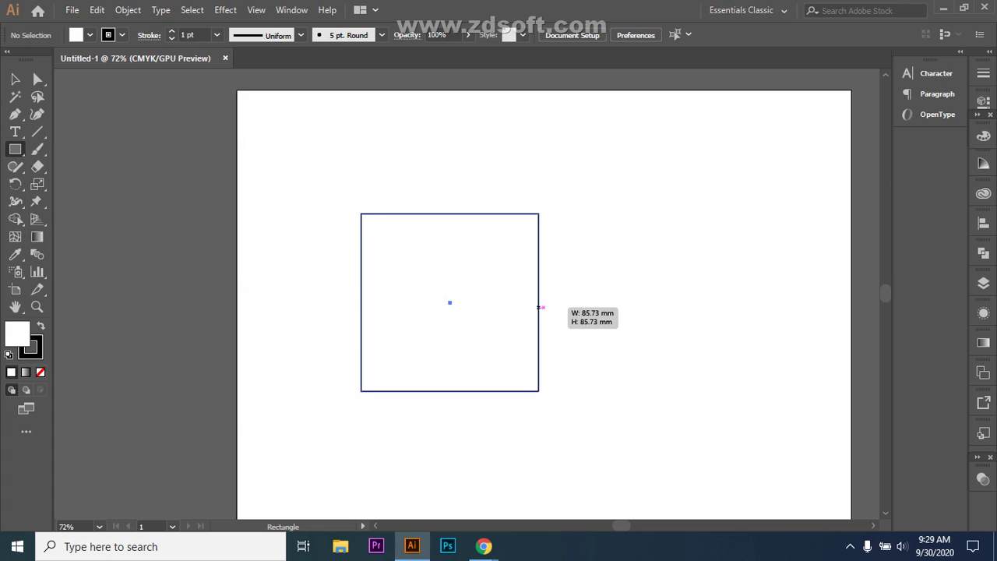
# - Fill the square solid black, then try Width tool curves on both sides and undo them
pyautogui.click(40, 325)
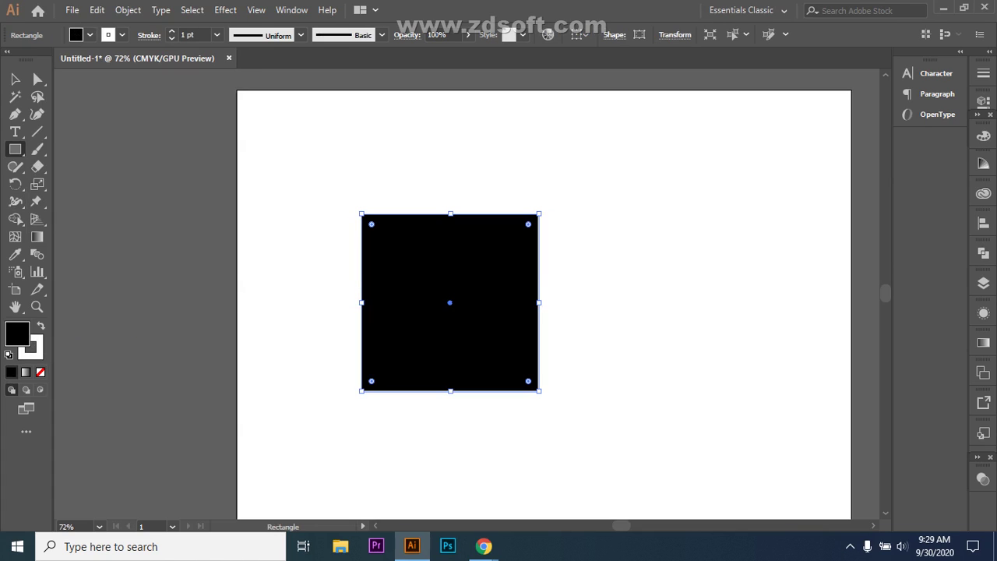
pyautogui.moveTo(16, 201); pyautogui.dragTo(78, 200)
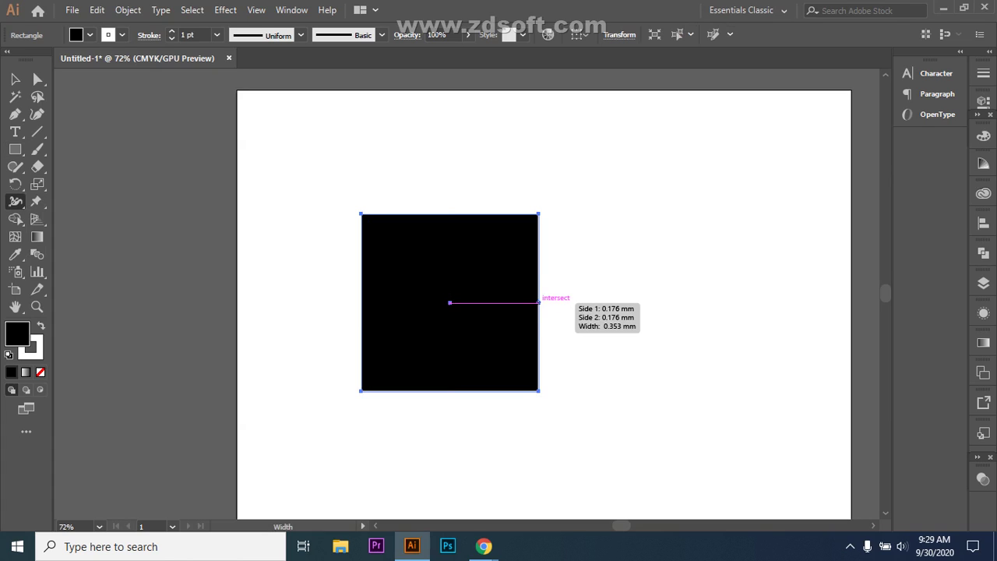
pyautogui.moveTo(539, 302); pyautogui.dragTo(578, 302)
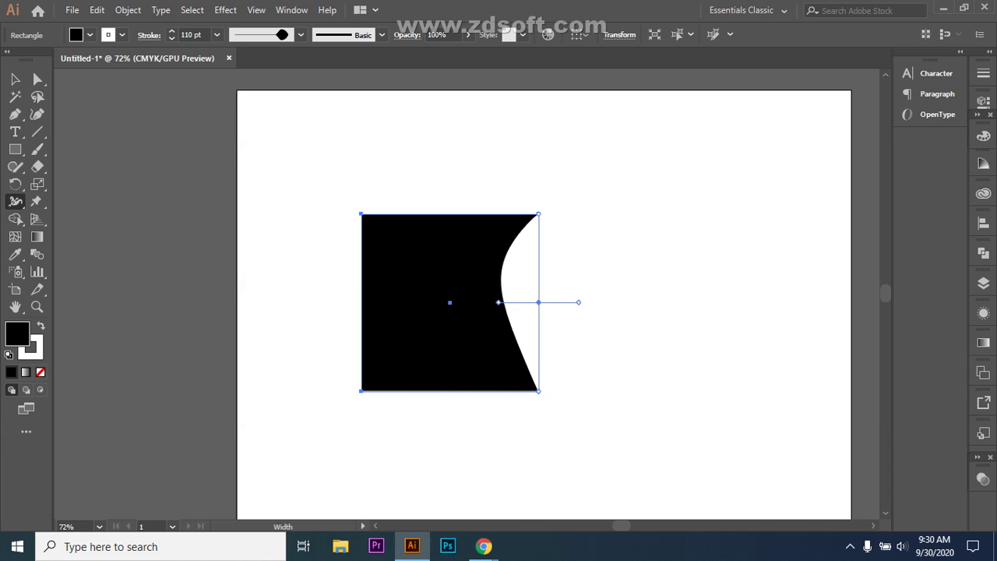
pyautogui.moveTo(360, 302); pyautogui.dragTo(402, 302)
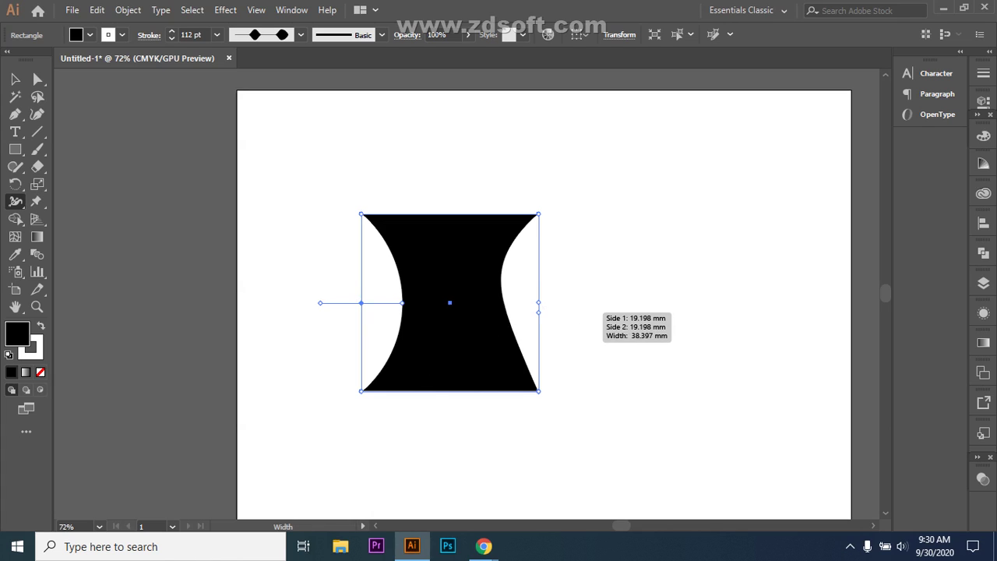
pyautogui.press('Delete')
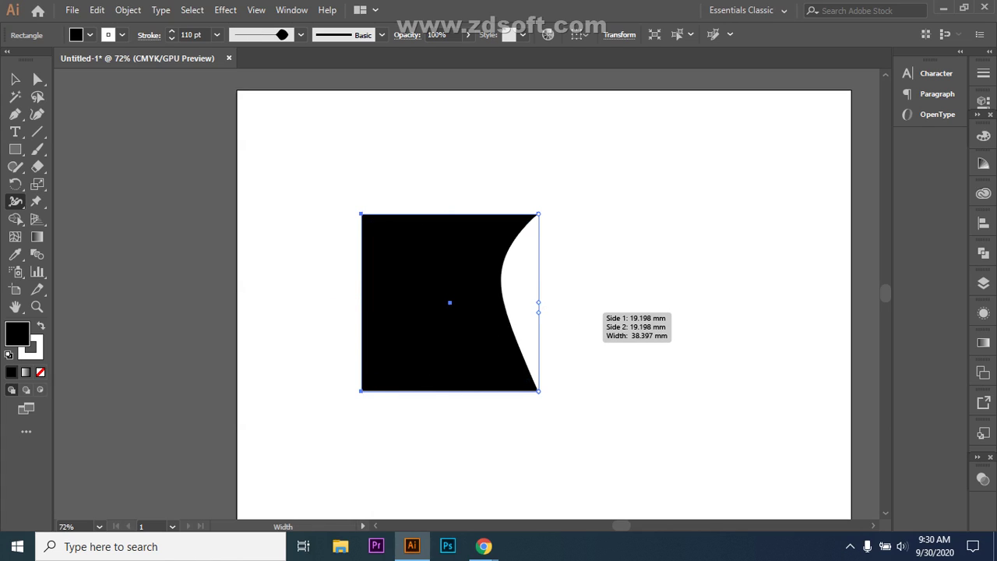
pyautogui.press('Delete')
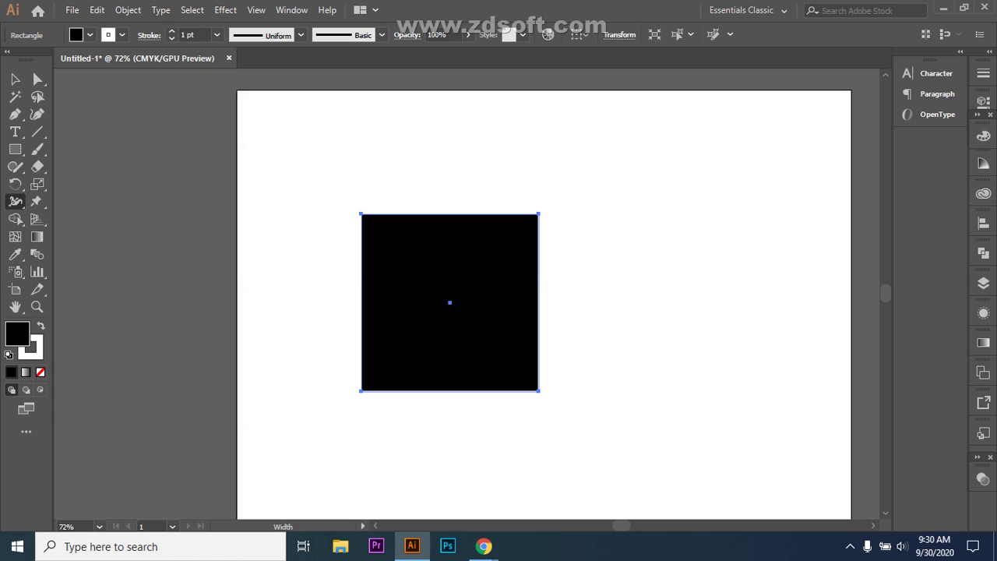
# - With the Width tool, scoop a concave curve into the square's top edge
pyautogui.click(16, 201)
pyautogui.click(78, 202)
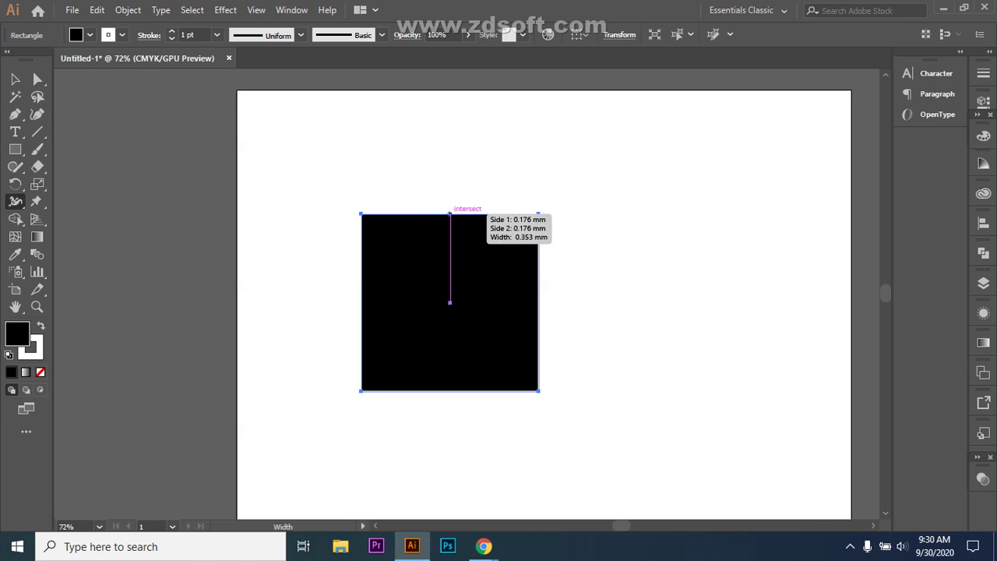
pyautogui.moveTo(449, 214)
pyautogui.mouseDown()
pyautogui.moveTo(449, 199)
pyautogui.moveTo(450, 277)
pyautogui.moveTo(450, 154)
pyautogui.mouseUp()
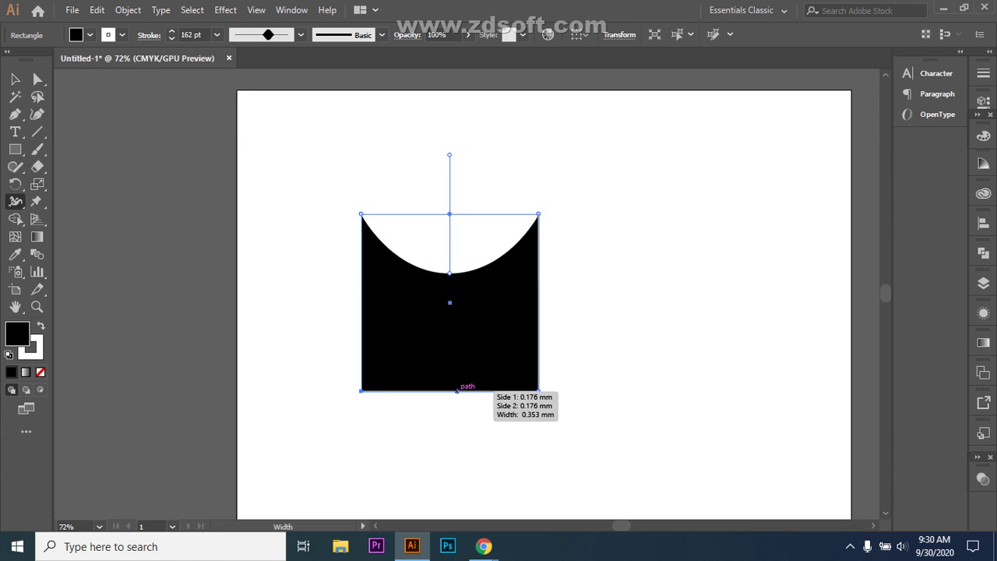
# - Curve the square's bottom edge inward, retrying once, and pull its right edge inward
pyautogui.moveTo(457, 391); pyautogui.dragTo(458, 336)
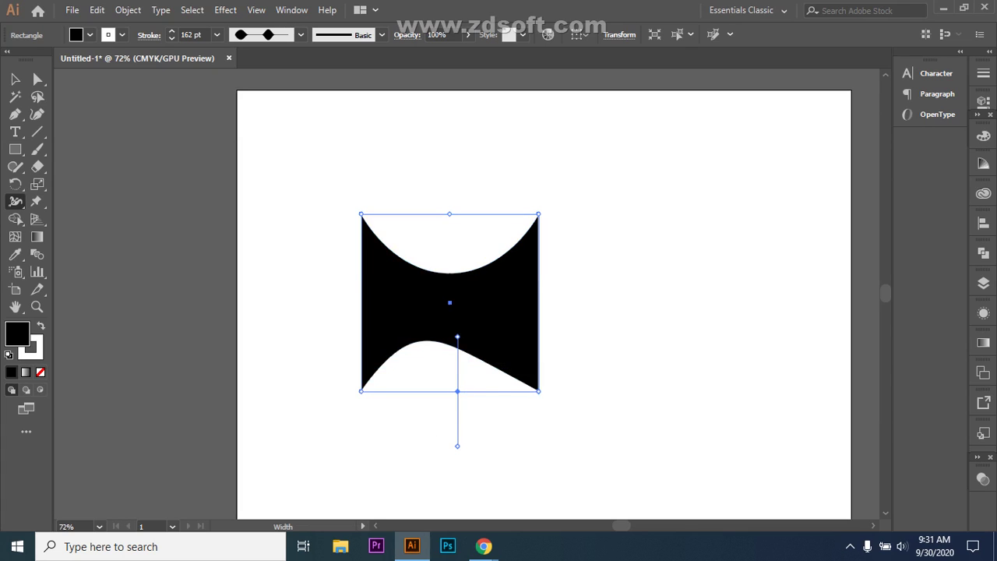
pyautogui.press('Delete')
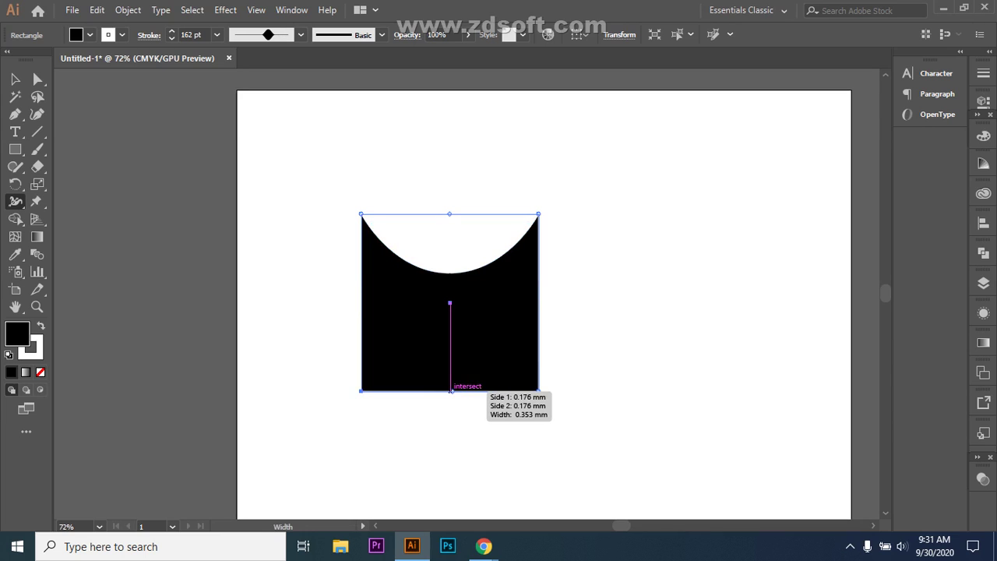
pyautogui.moveTo(451, 390)
pyautogui.mouseDown()
pyautogui.moveTo(452, 341)
pyautogui.moveTo(452, 351)
pyautogui.mouseUp()
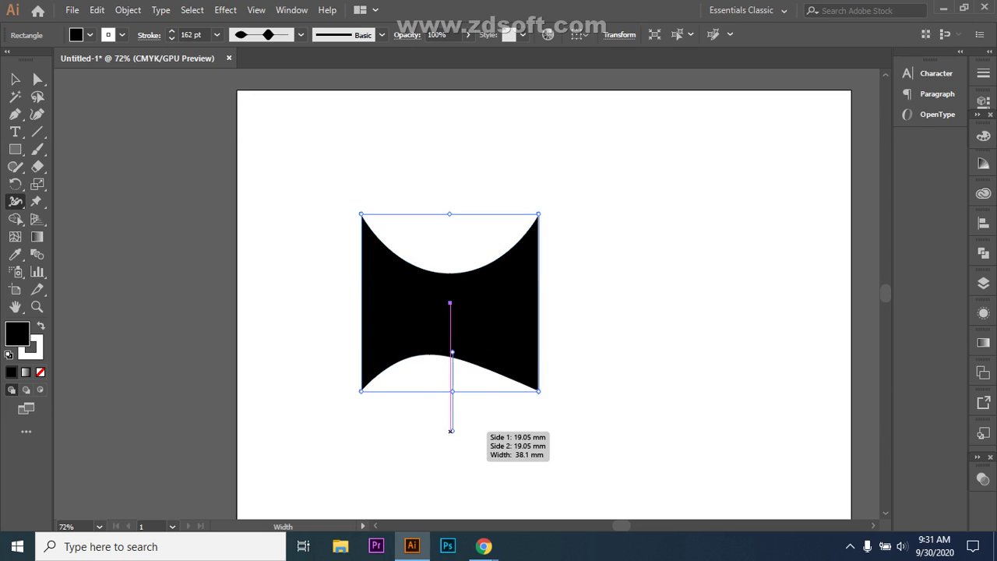
pyautogui.moveTo(453, 391); pyautogui.dragTo(453, 392)
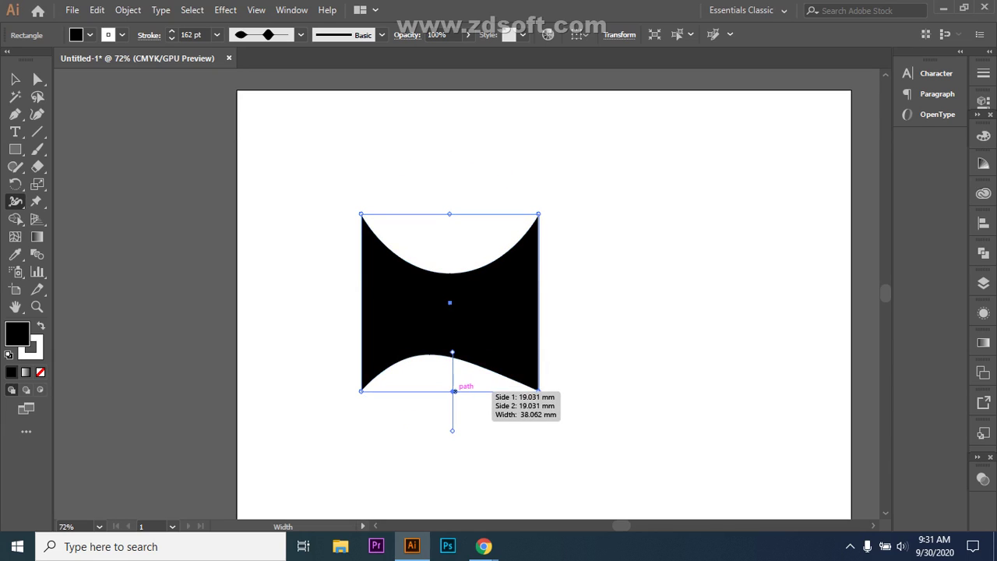
pyautogui.moveTo(477, 391); pyautogui.dragTo(477, 413)
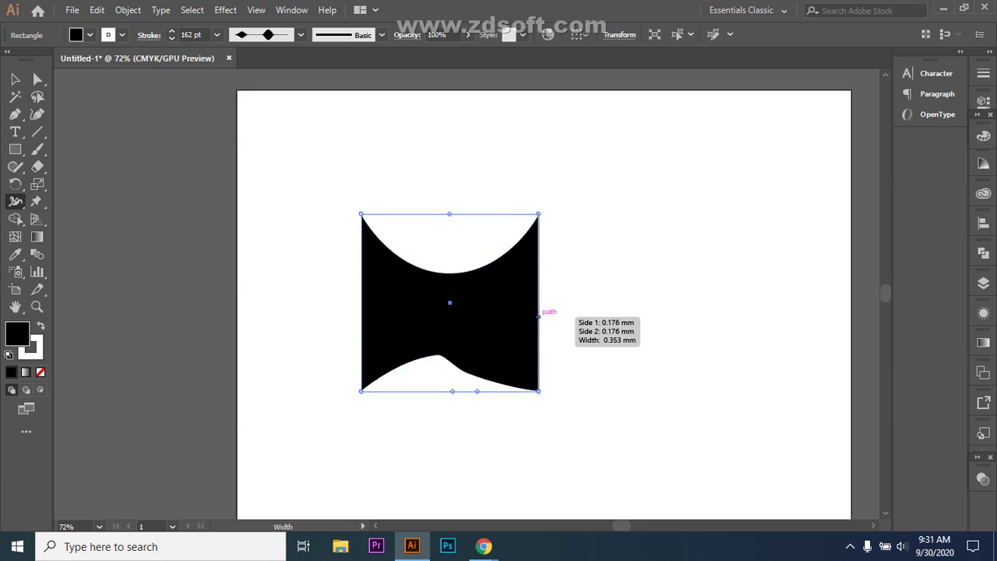
pyautogui.moveTo(538, 310)
pyautogui.mouseDown()
pyautogui.moveTo(513, 310)
pyautogui.moveTo(500, 337)
pyautogui.moveTo(498, 317)
pyautogui.moveTo(512, 337)
pyautogui.moveTo(515, 324)
pyautogui.mouseUp()
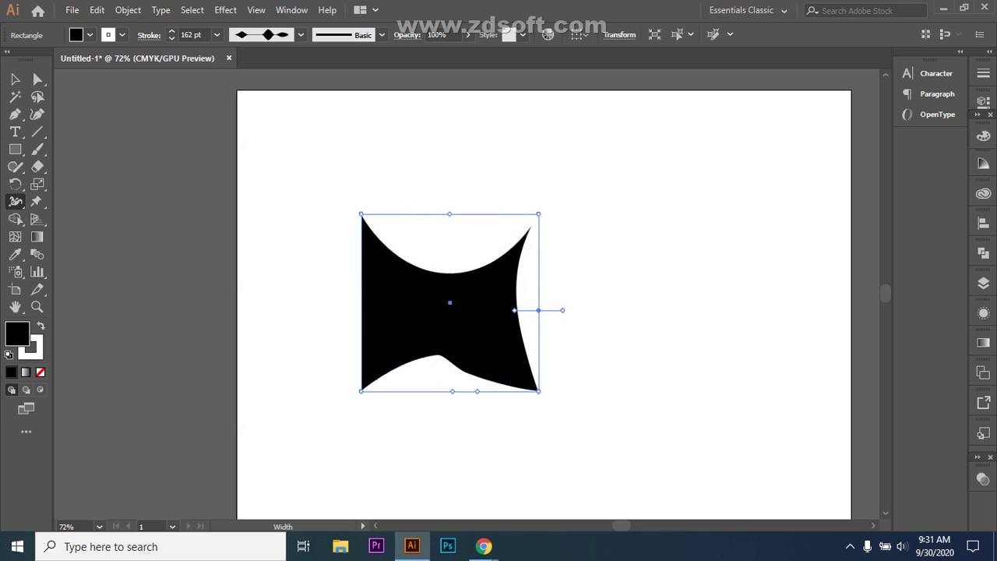
# - Admit the waiting participant in Google Meet, check the People list, then return to Illustrator
pyautogui.moveTo(484, 546)
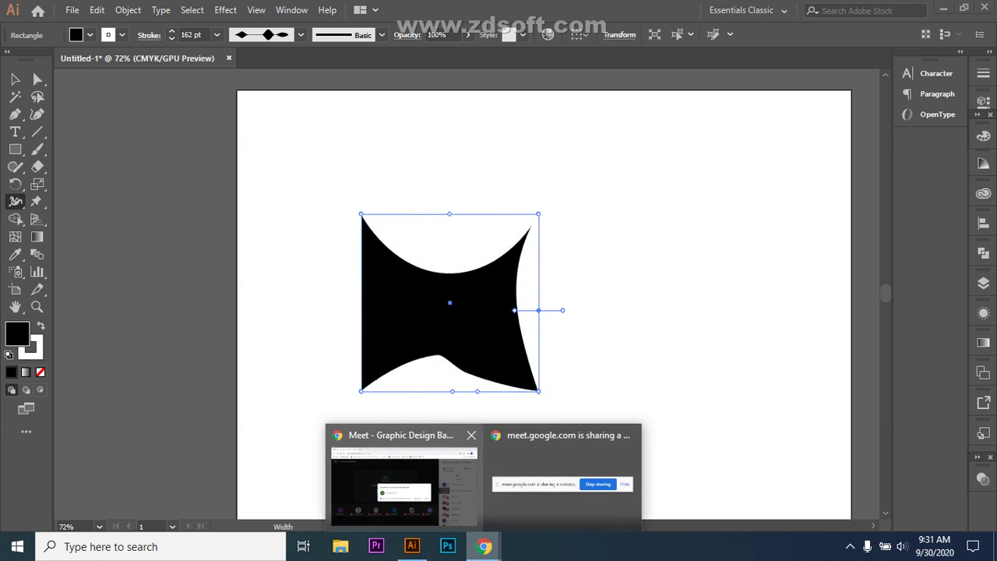
pyautogui.click(402, 477)
pyautogui.click(652, 346)
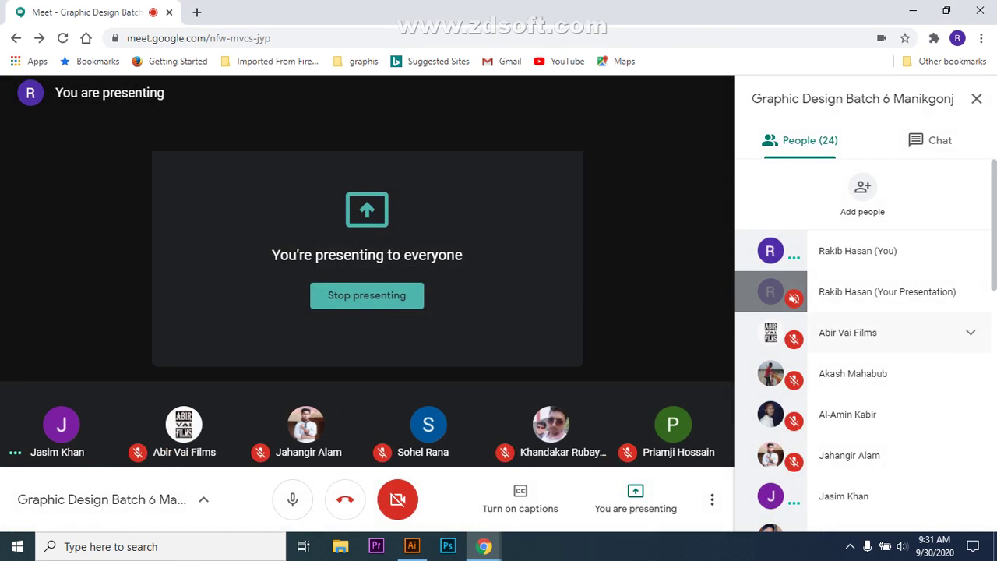
pyautogui.scroll(-3, 865, 343)
pyautogui.scroll(-1, 864, 343)
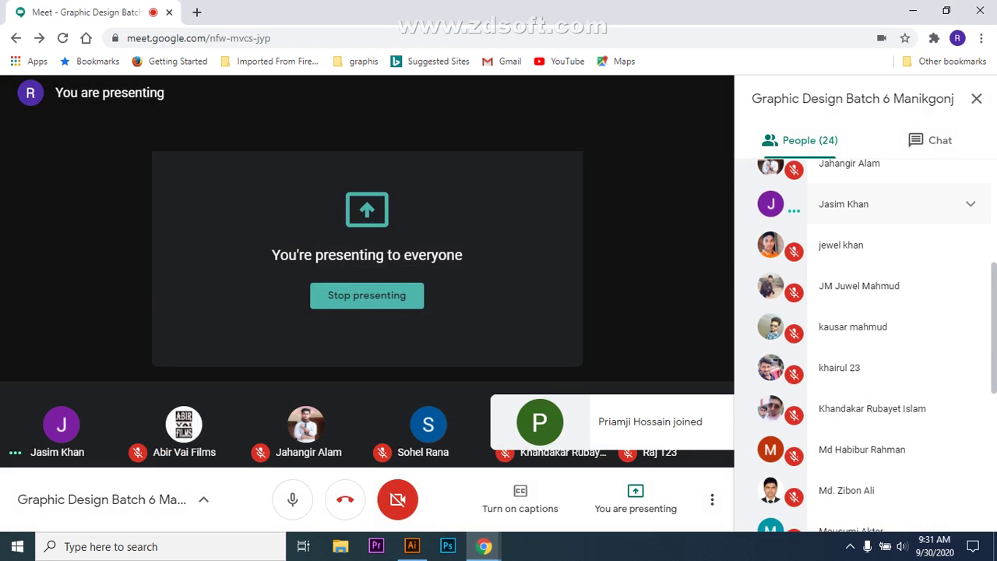
pyautogui.click(935, 204)
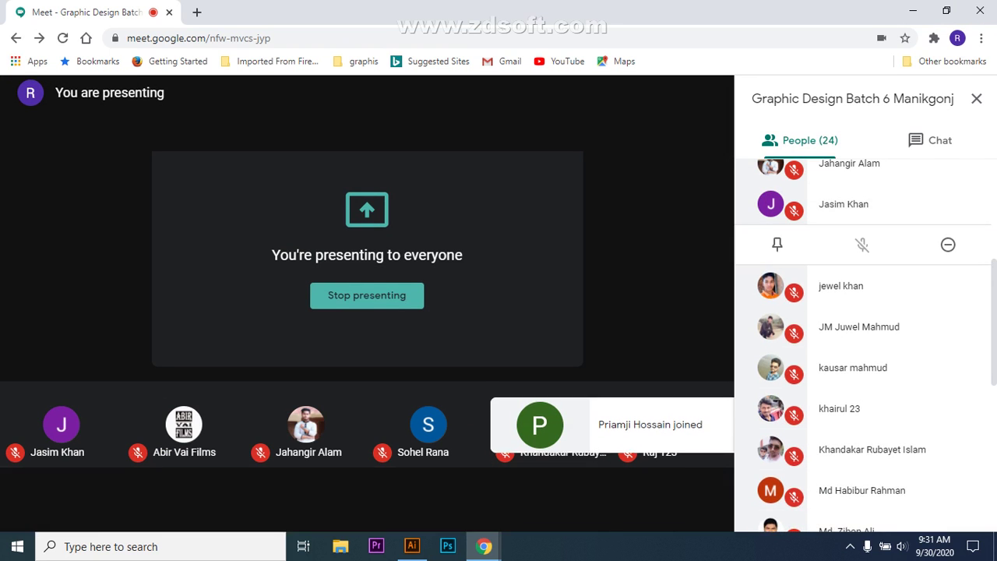
pyautogui.click(412, 546)
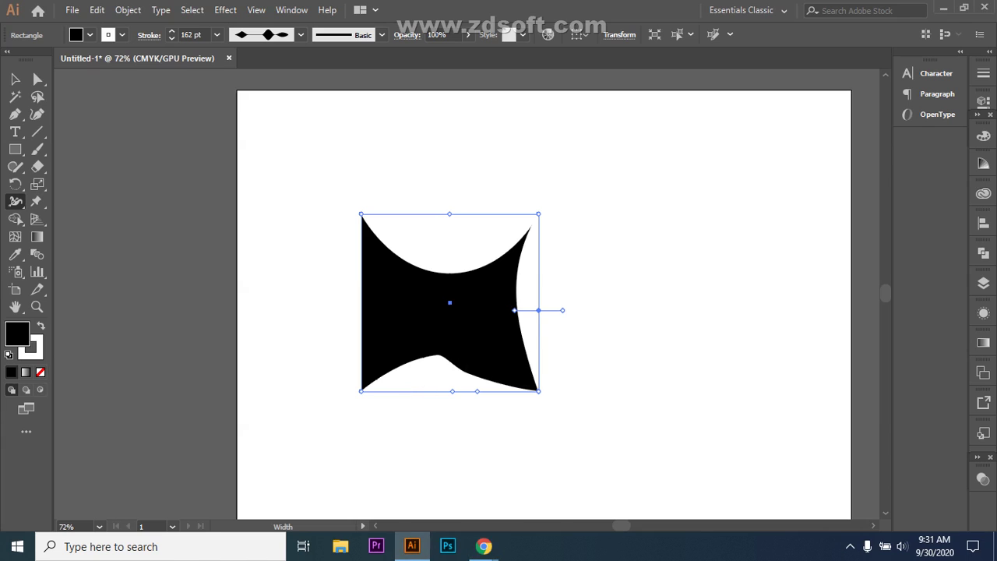
# - Select the black shape and switch to the Warp tool
pyautogui.click(16, 201)
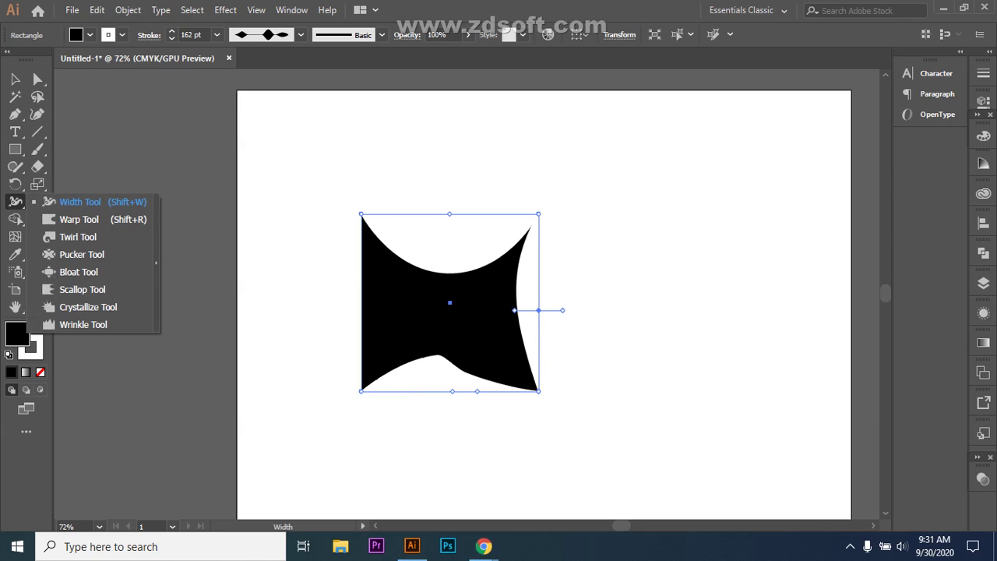
pyautogui.click(80, 201)
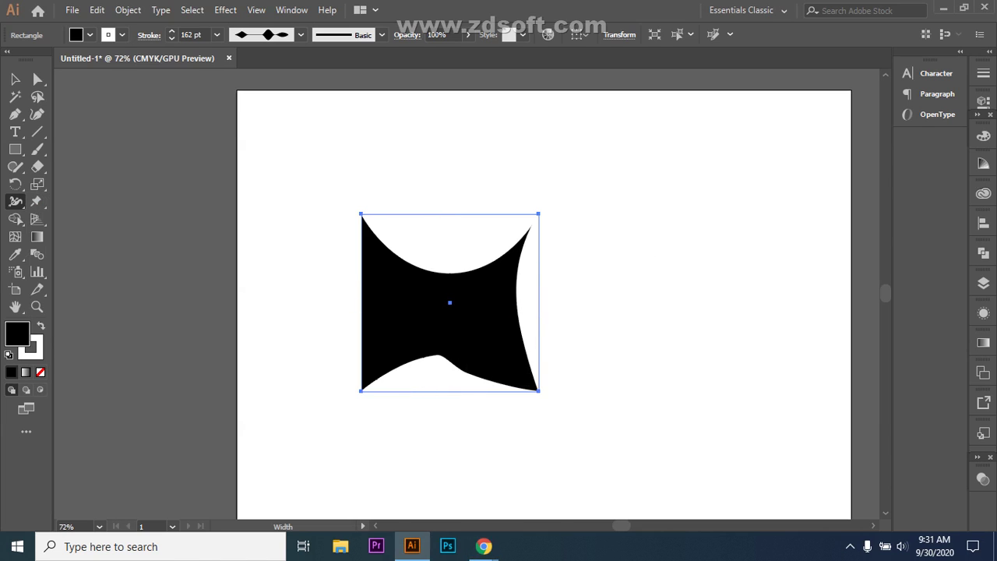
pyautogui.click(15, 79)
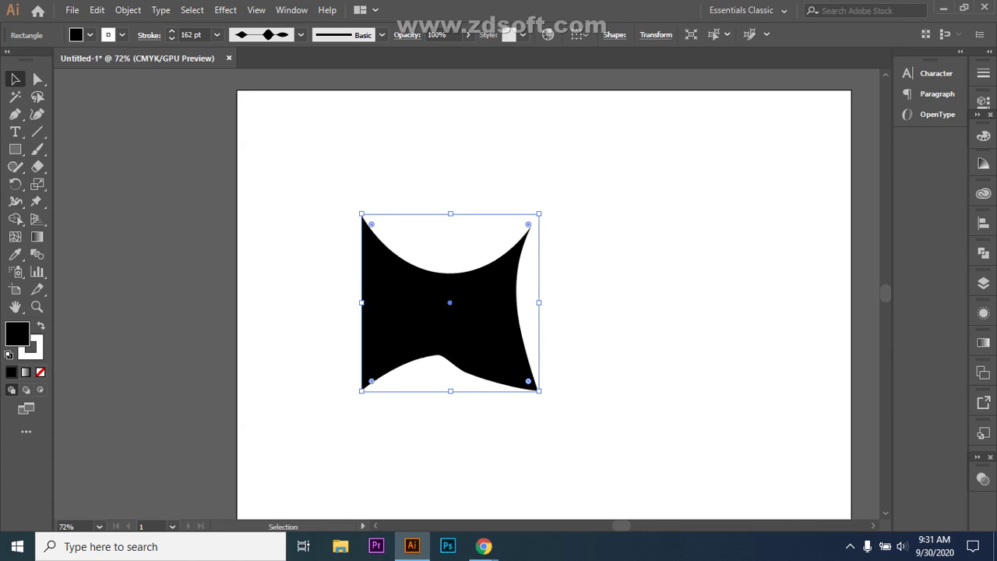
pyautogui.hotkey('ctrl', 'shift', 'a')
pyautogui.click(518, 296)
pyautogui.click(14, 202)
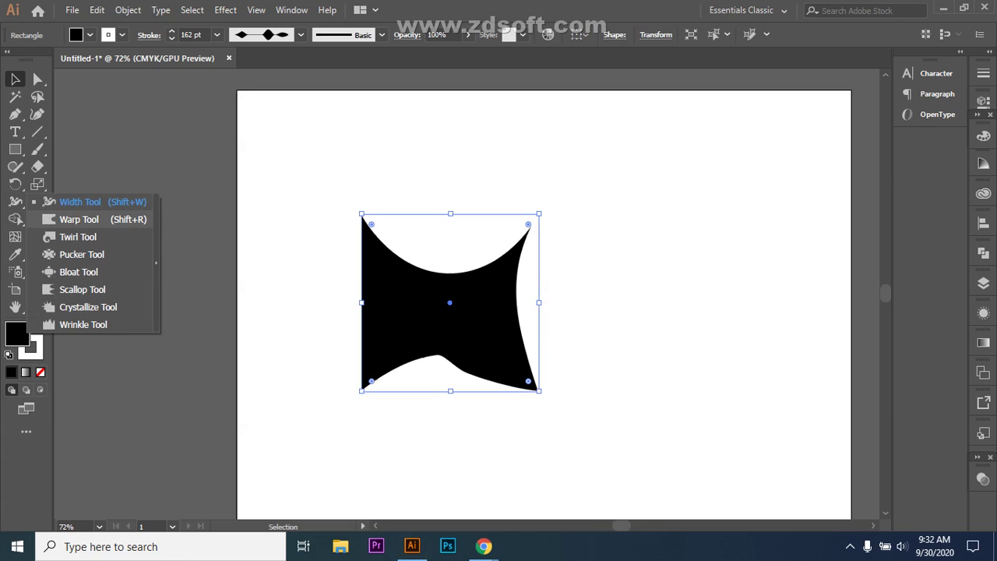
pyautogui.click(78, 218)
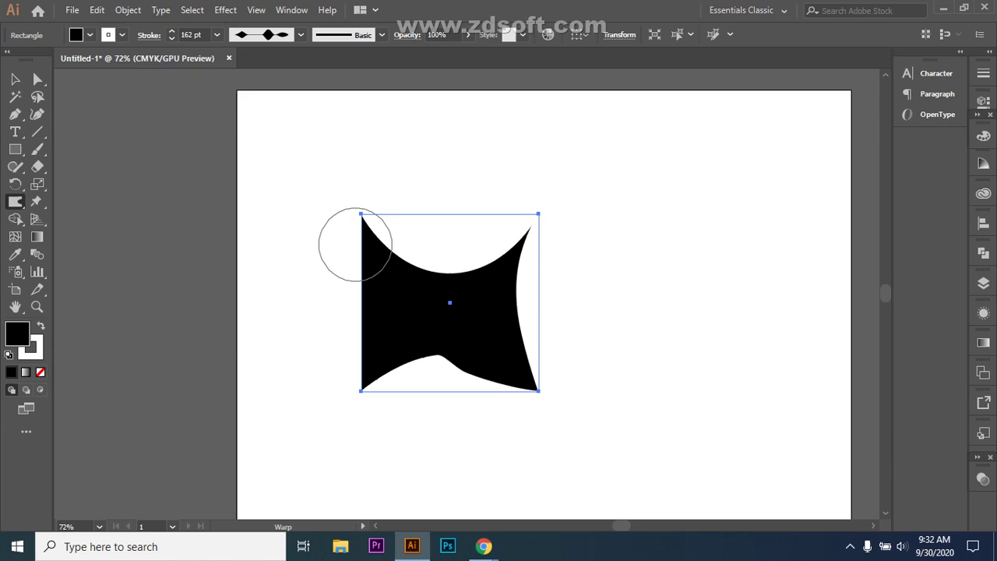
# - Warp all four corners of the black shape into curled, wavy tips
pyautogui.moveTo(360, 226)
pyautogui.mouseDown()
pyautogui.moveTo(407, 360)
pyautogui.moveTo(377, 301)
pyautogui.mouseUp()
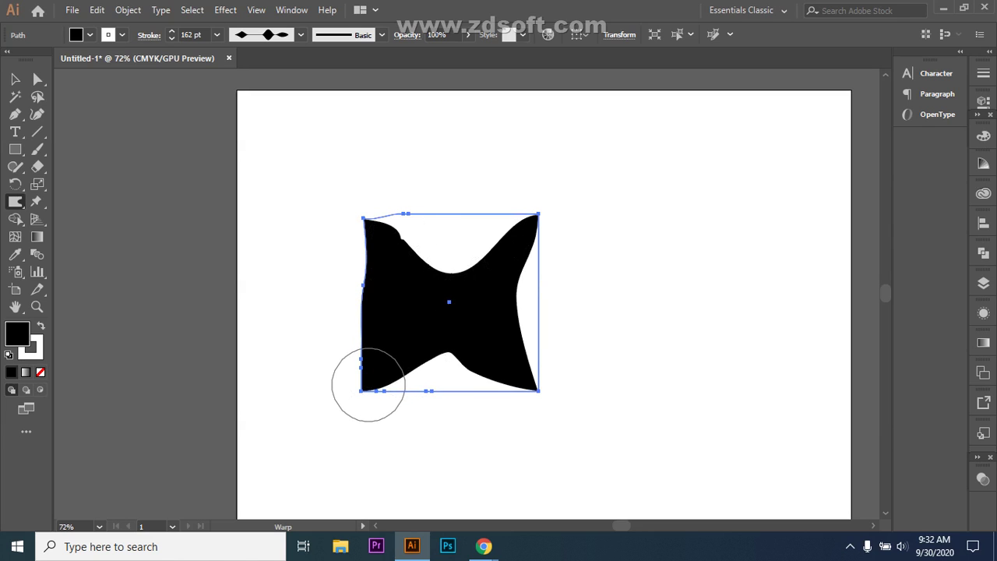
pyautogui.moveTo(361, 379)
pyautogui.mouseDown()
pyautogui.moveTo(385, 356)
pyautogui.moveTo(392, 301)
pyautogui.moveTo(409, 300)
pyautogui.mouseUp()
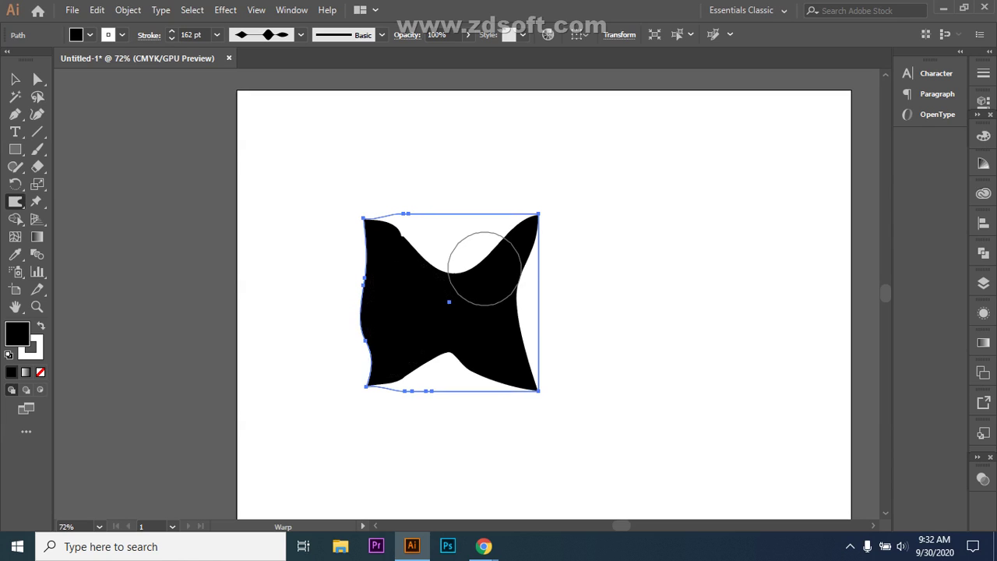
pyautogui.moveTo(534, 219); pyautogui.dragTo(511, 253)
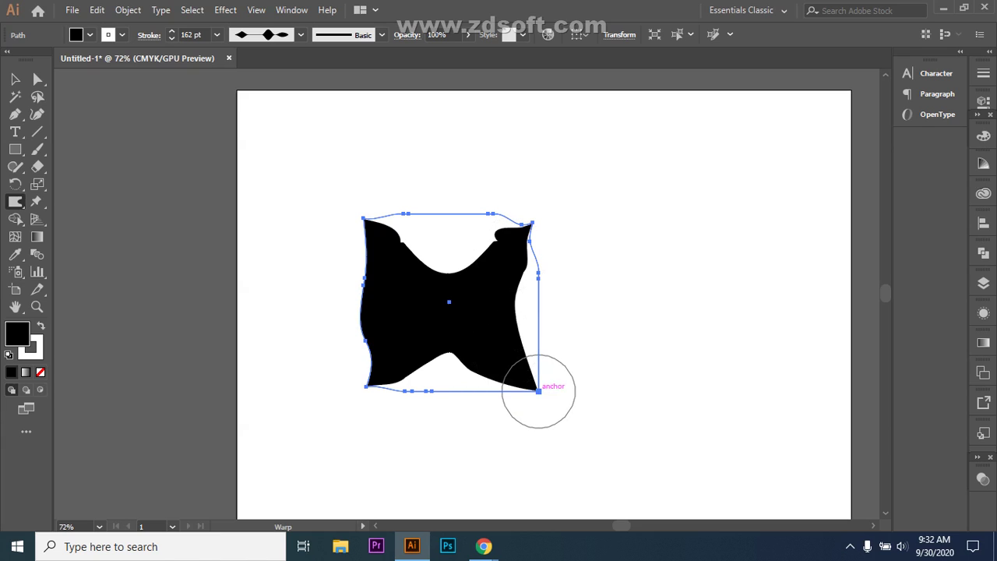
pyautogui.moveTo(538, 390); pyautogui.dragTo(502, 377)
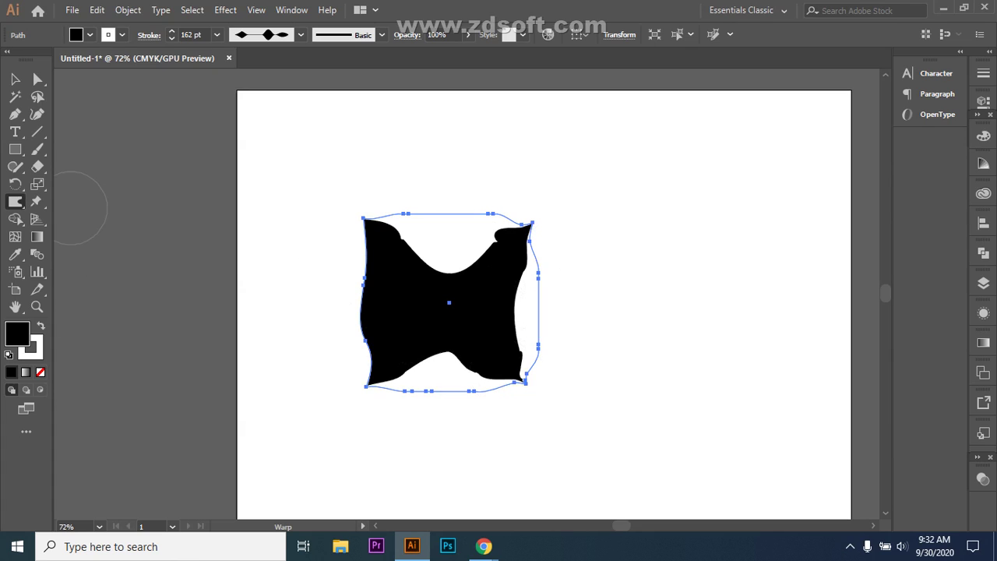
pyautogui.click(14, 149)
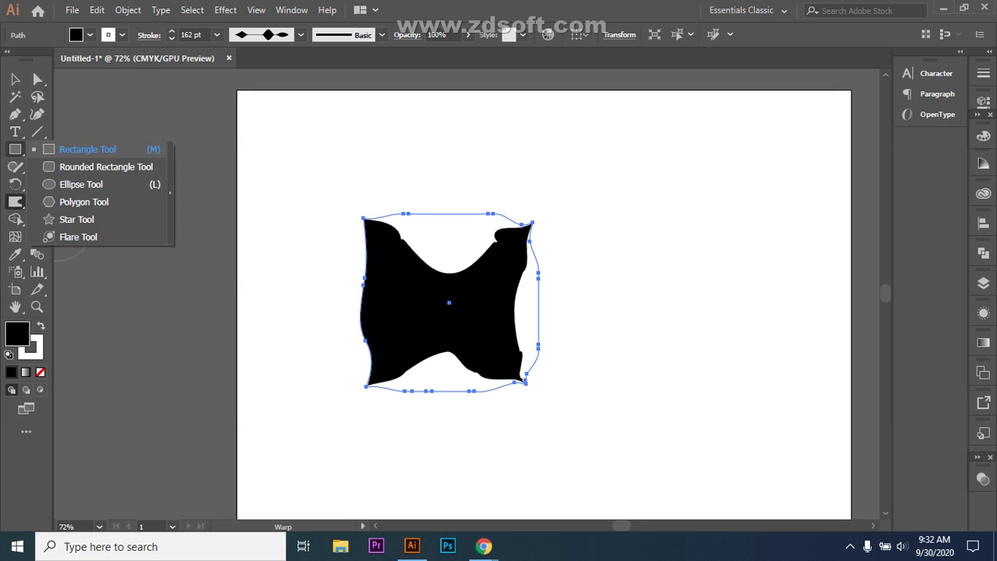
# - Draw a black five-point star at the upper right of the artboard
pyautogui.click(77, 219)
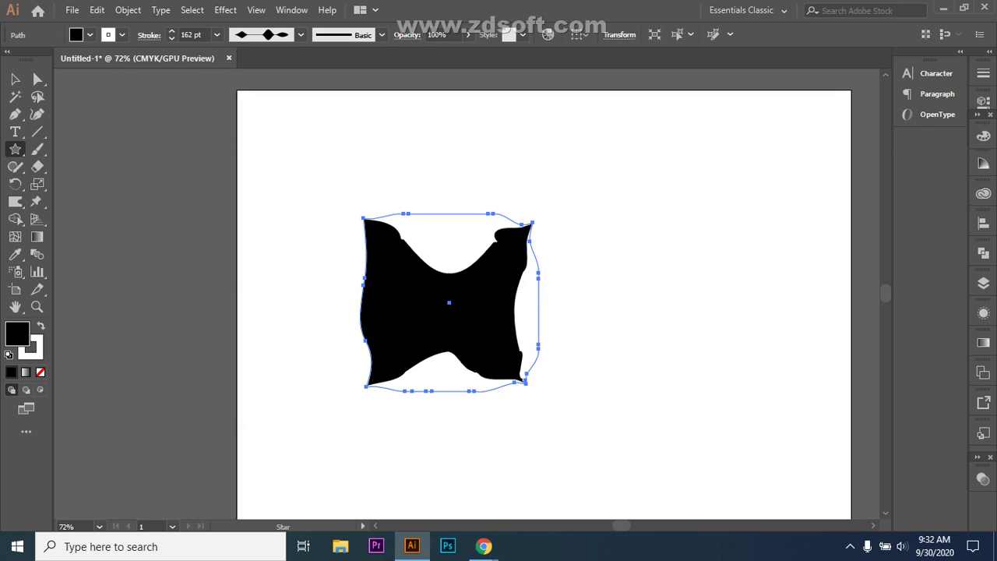
pyautogui.moveTo(666, 201); pyautogui.dragTo(724, 274)
pyautogui.click(15, 201)
pyautogui.click(80, 218)
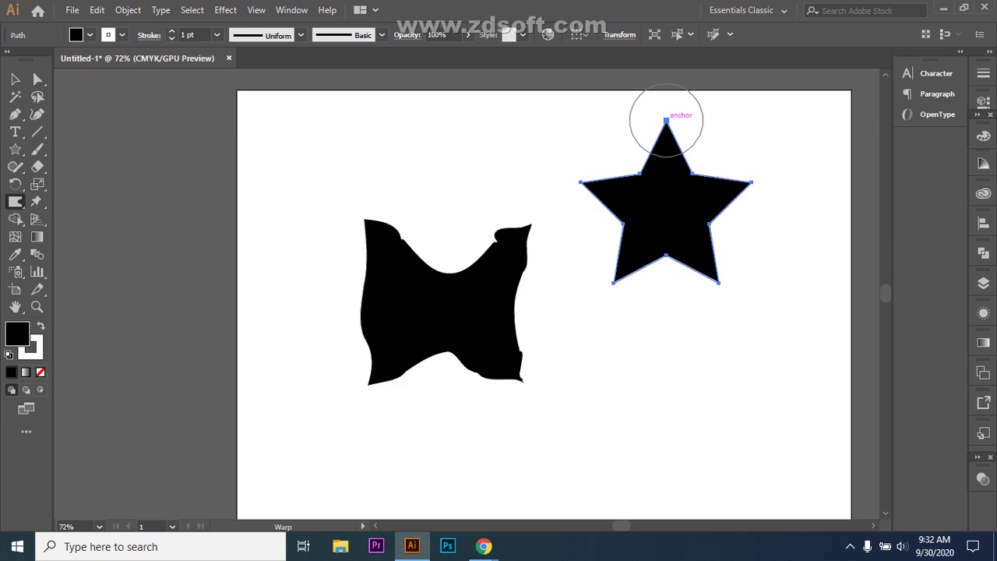
# - Warp each of the star's five points slightly, then deselect it
pyautogui.moveTo(663, 116); pyautogui.dragTo(665, 143)
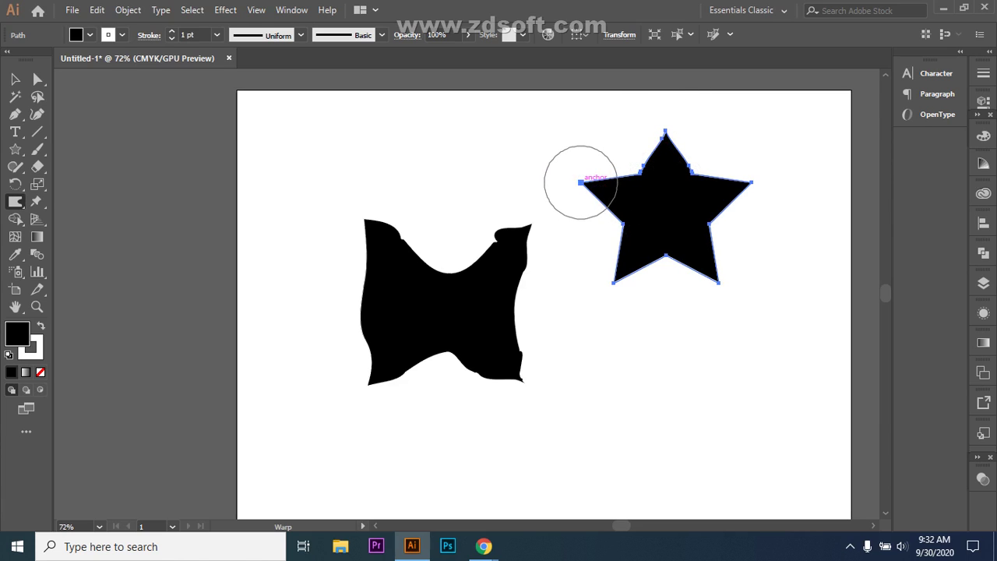
pyautogui.moveTo(580, 182); pyautogui.dragTo(594, 187)
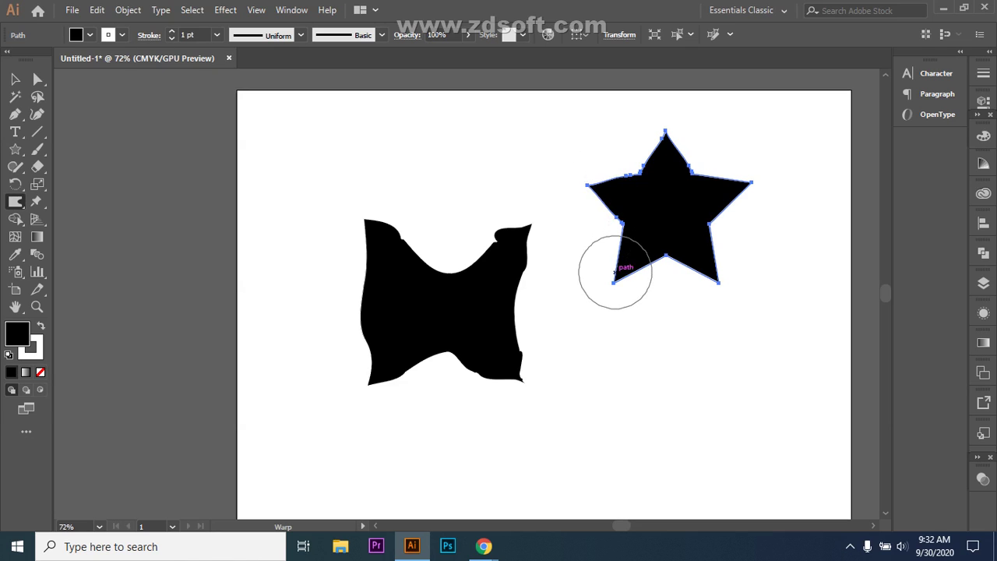
pyautogui.moveTo(614, 283); pyautogui.dragTo(621, 269)
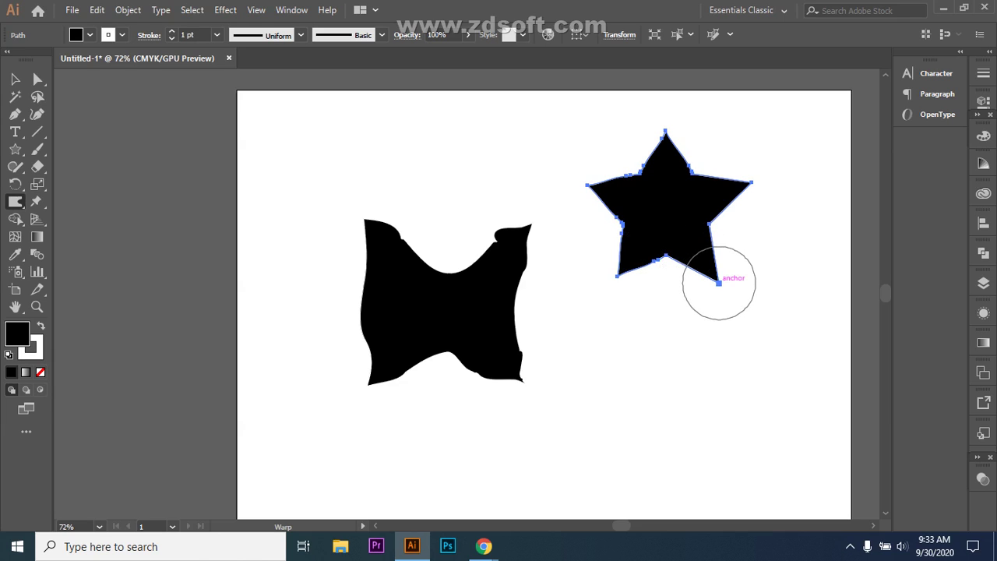
pyautogui.moveTo(718, 283); pyautogui.dragTo(710, 272)
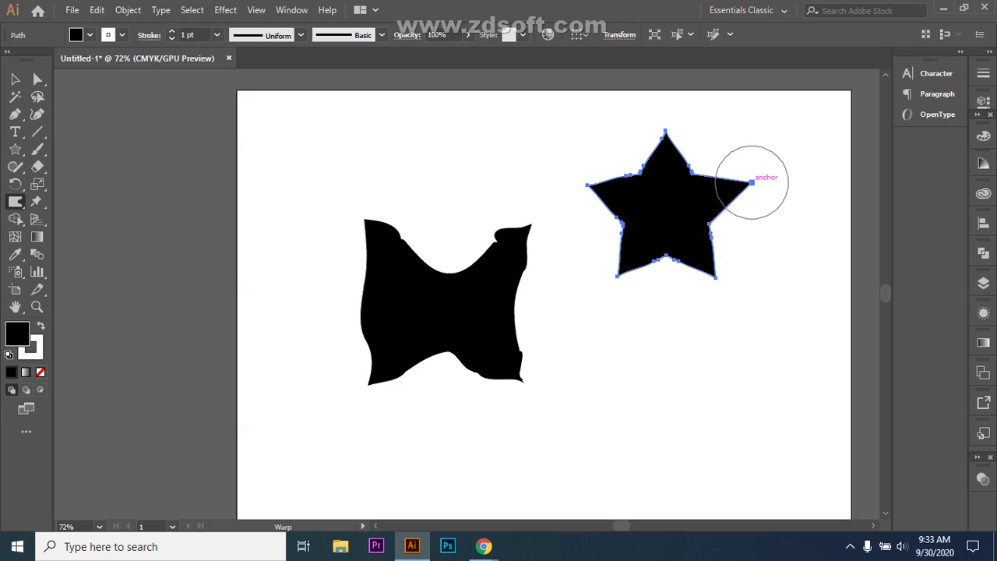
pyautogui.moveTo(745, 183); pyautogui.dragTo(740, 187)
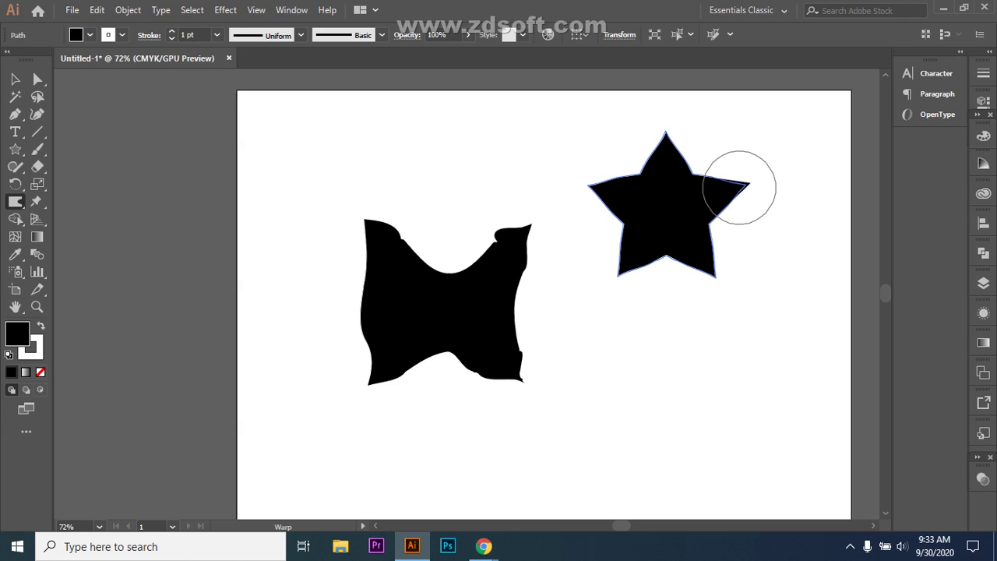
pyautogui.press('v')
pyautogui.hotkey('ctrl', 'shift', 'a')
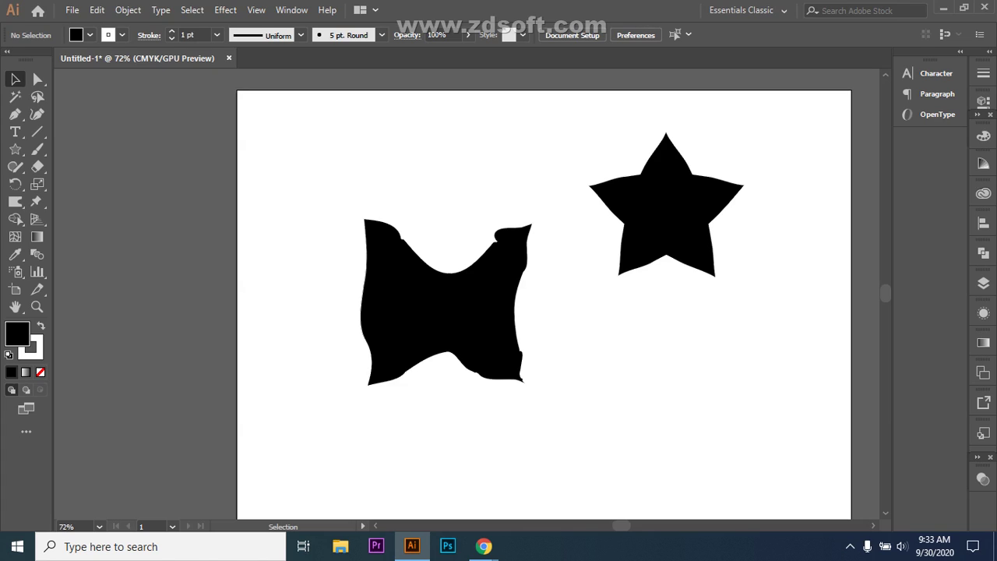
# - Delete the warped shape on the left of the artboard
pyautogui.click(16, 201)
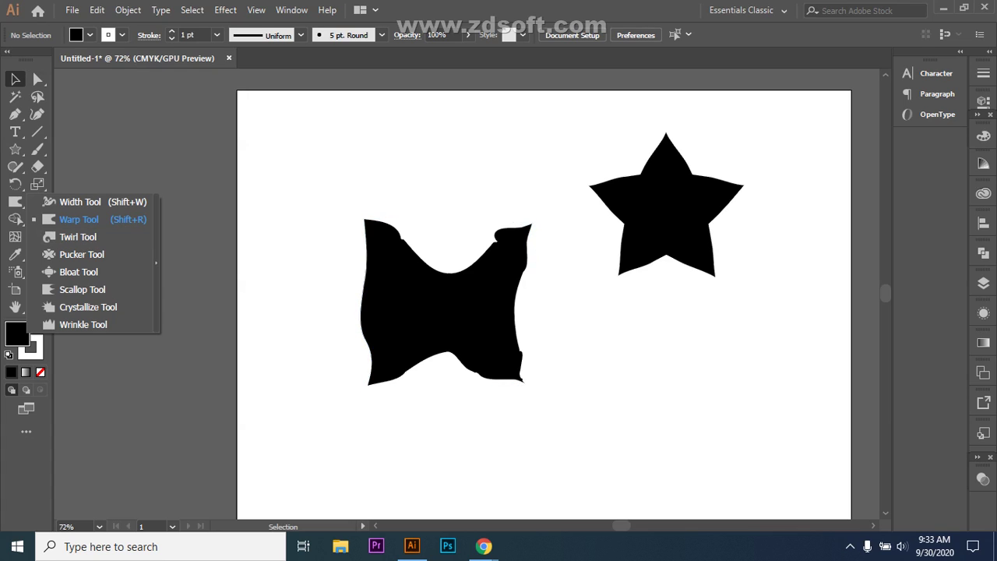
pyautogui.press('Escape')
pyautogui.moveTo(479, 355); pyautogui.dragTo(479, 354)
pyautogui.press('Delete')
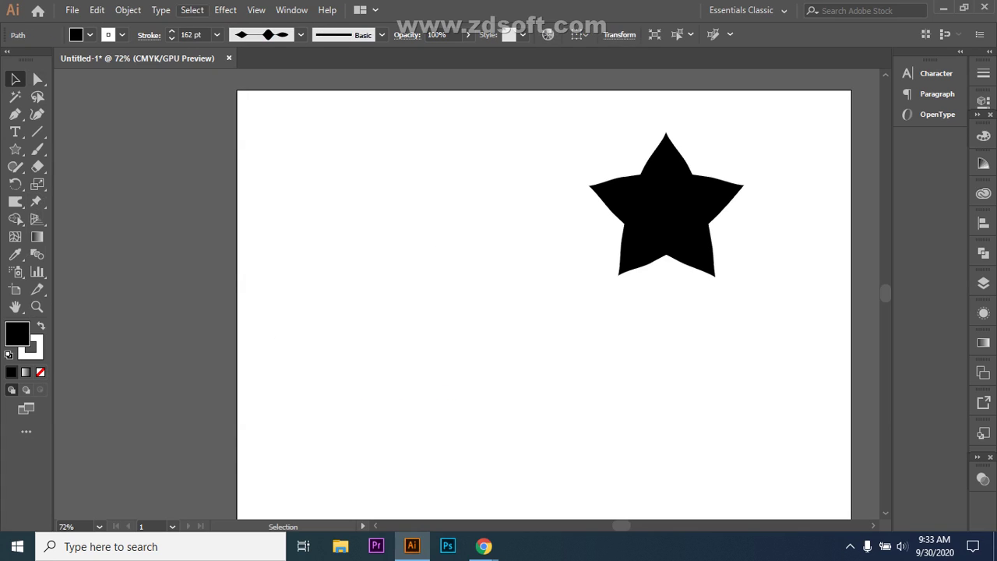
# - Twist the star's upper-right notch into a tight spiral with the Twirl tool, then deselect
pyautogui.click(666, 204)
pyautogui.moveTo(15, 201); pyautogui.dragTo(70, 236)
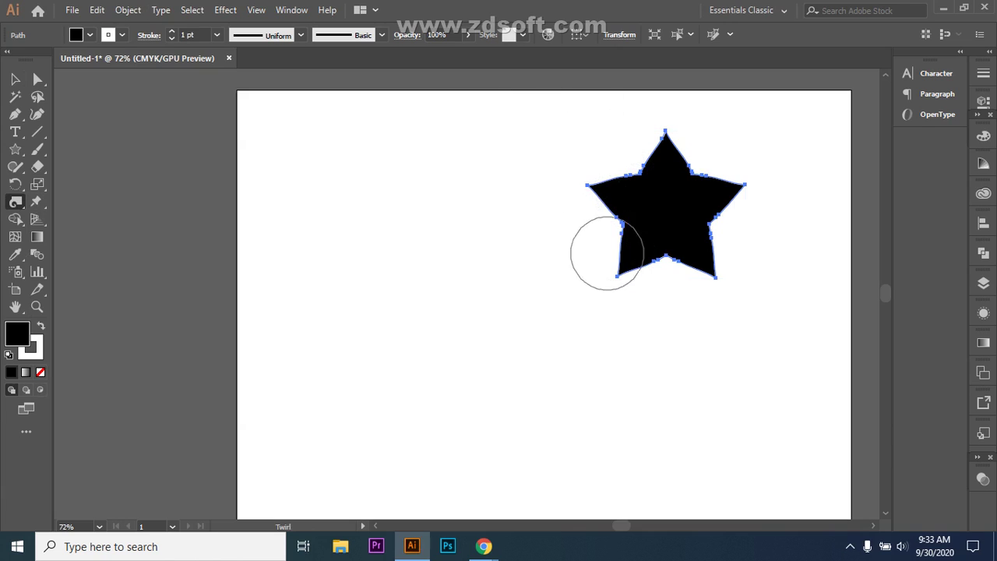
pyautogui.moveTo(693, 173); pyautogui.dragTo(693, 173)
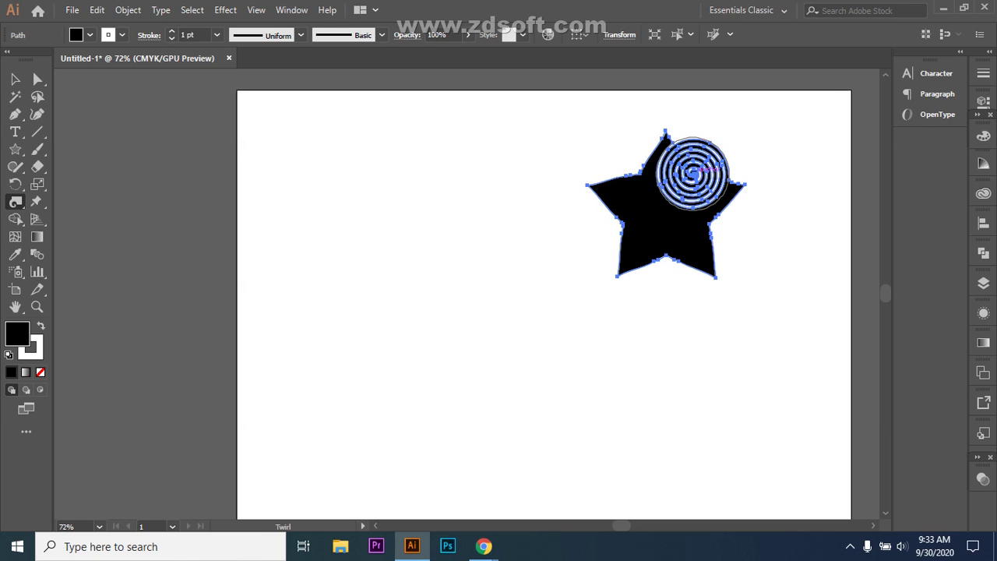
pyautogui.press('v')
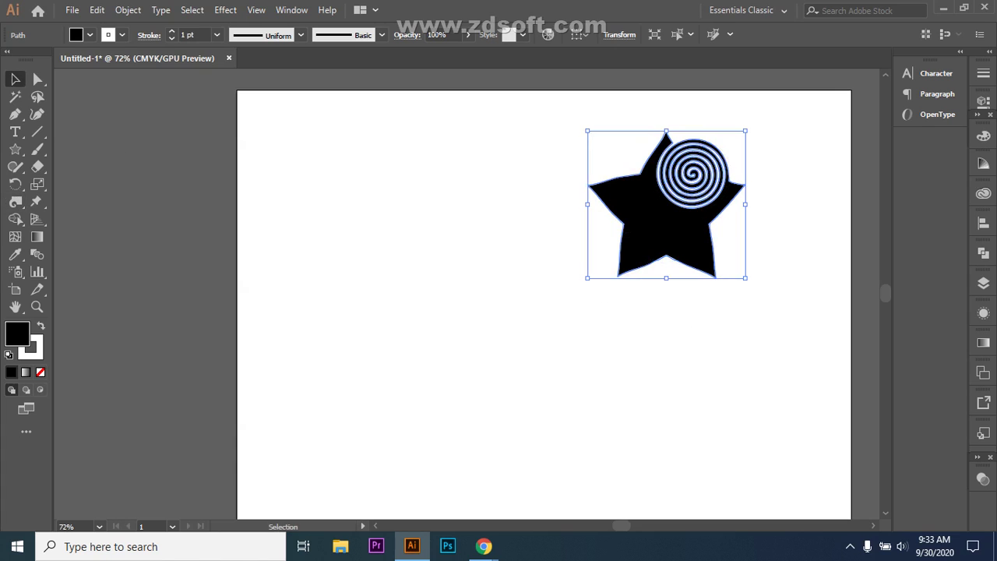
pyautogui.hotkey('ctrl', 'shift', 'a')
# - Twirl the star's lower-left point into a loose open spiral, undoing two failed attempts
pyautogui.click(666, 261)
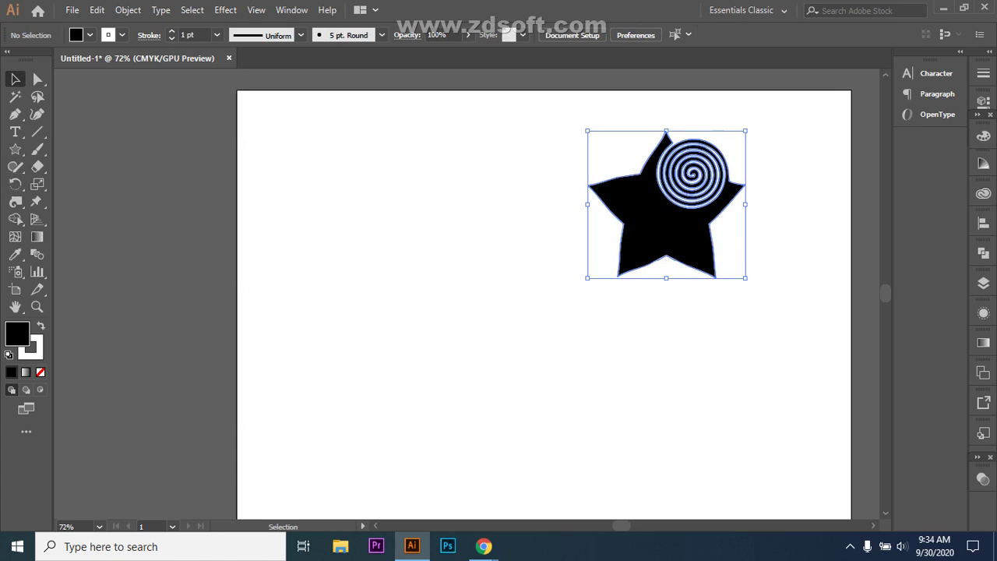
pyautogui.moveTo(15, 201); pyautogui.dragTo(69, 235)
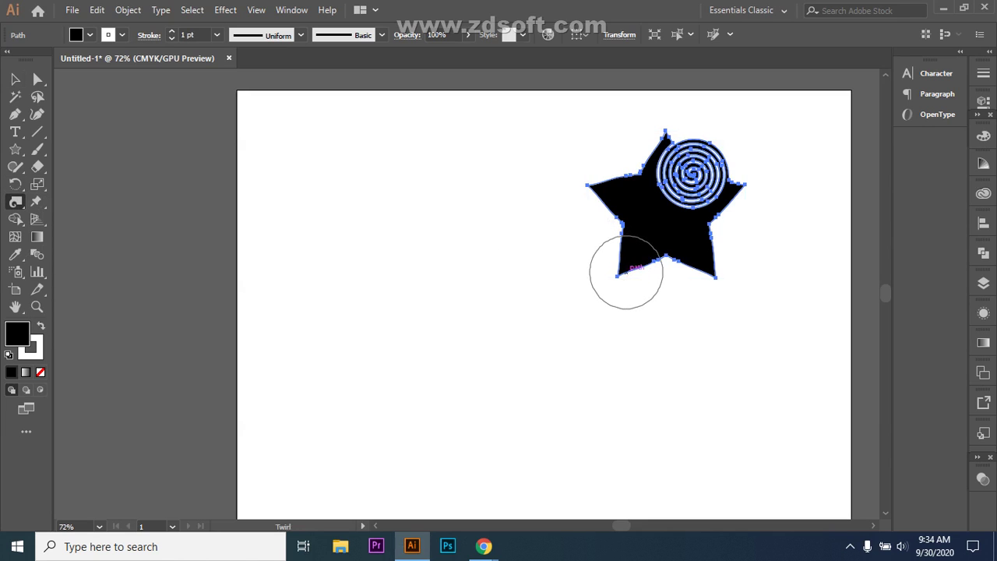
pyautogui.moveTo(622, 269); pyautogui.dragTo(645, 227)
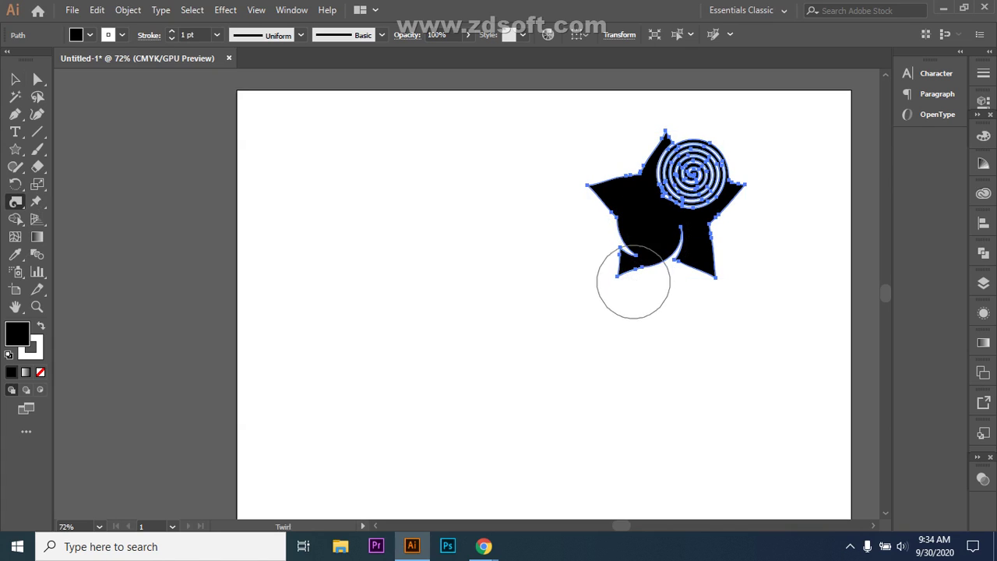
pyautogui.moveTo(609, 188); pyautogui.dragTo(604, 182)
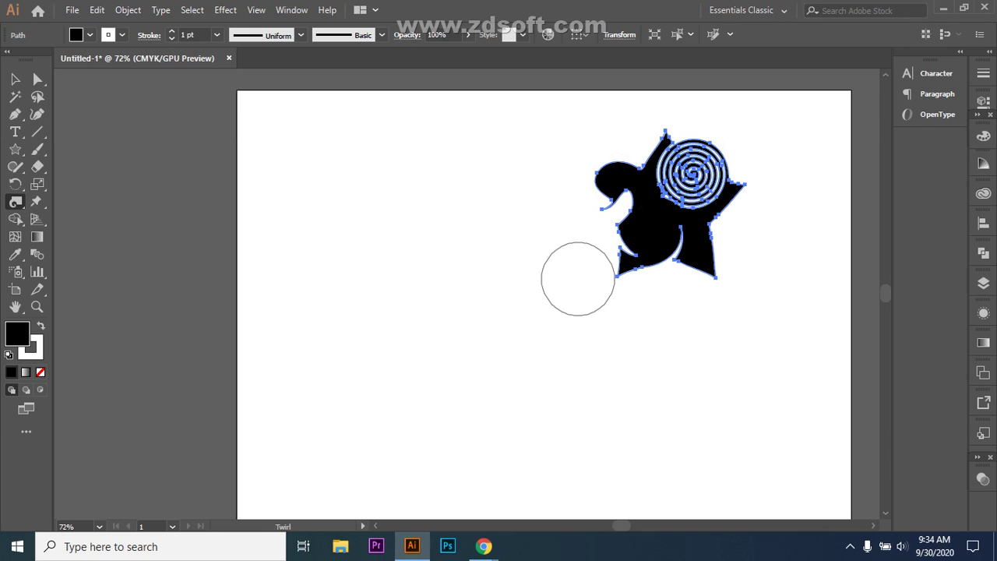
pyautogui.hotkey('ctrl', 'z')
pyautogui.hotkey('ctrl', 'z')
pyautogui.moveTo(578, 279); pyautogui.dragTo(631, 263)
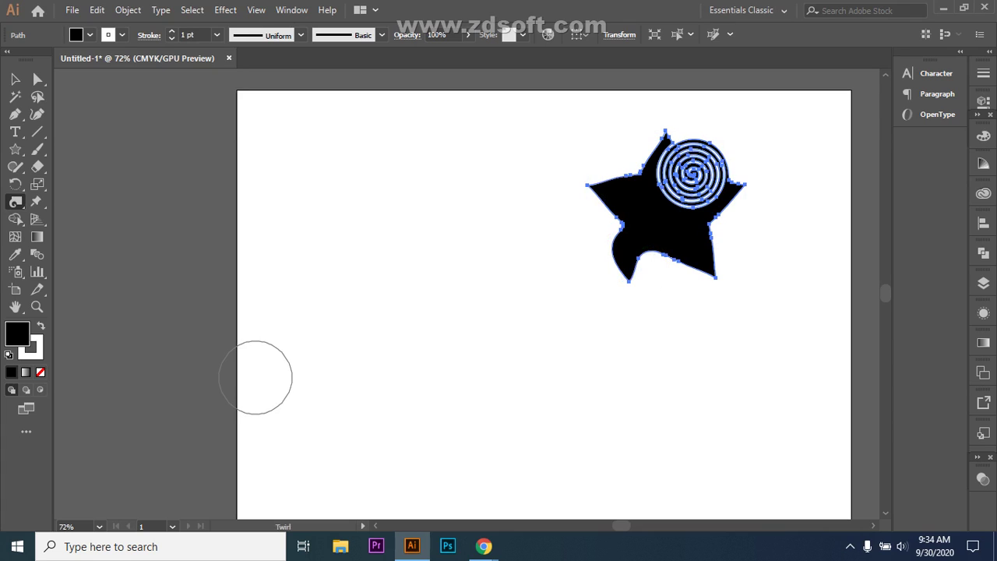
pyautogui.hotkey('ctrl', 'z')
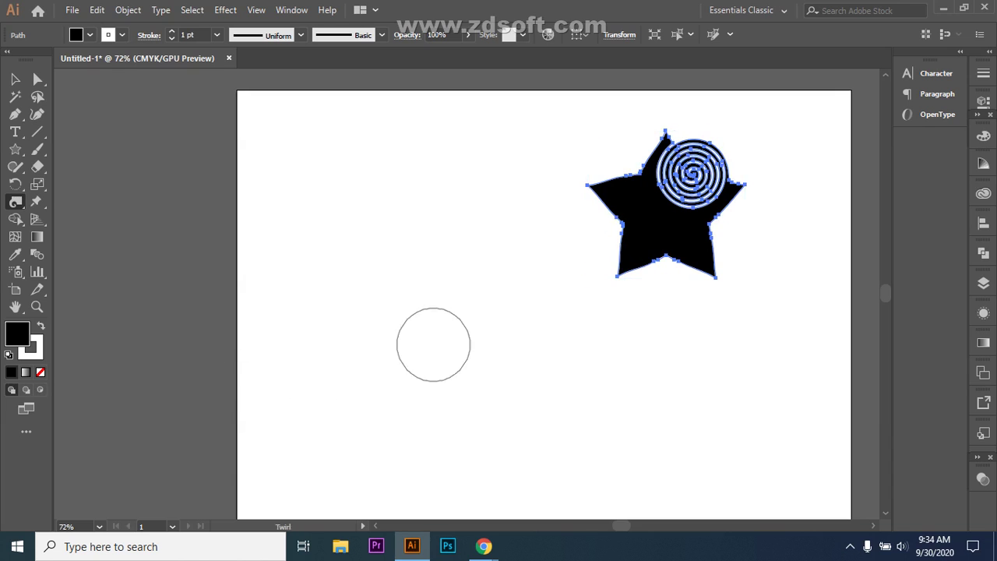
pyautogui.moveTo(616, 275); pyautogui.dragTo(617, 276)
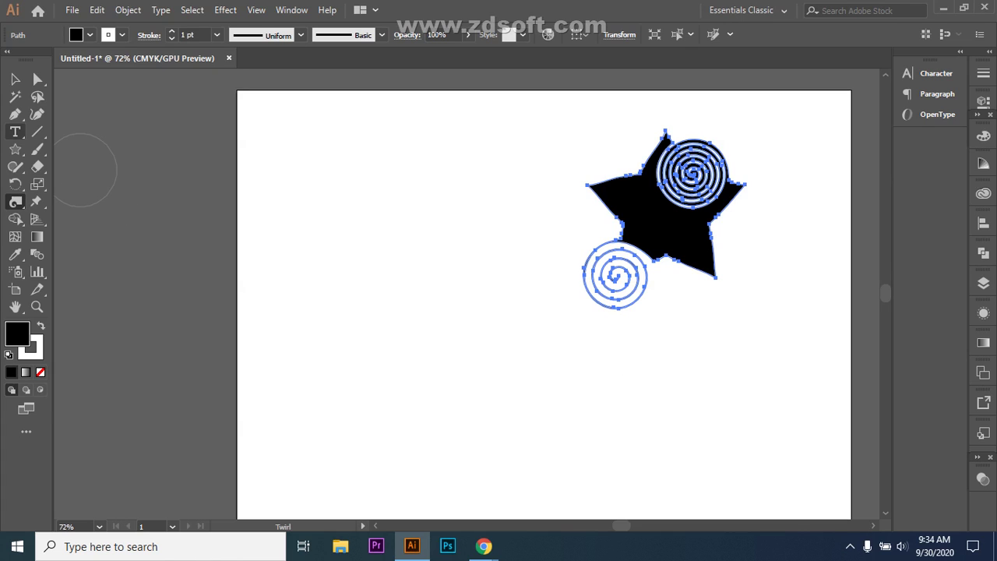
pyautogui.click(15, 114)
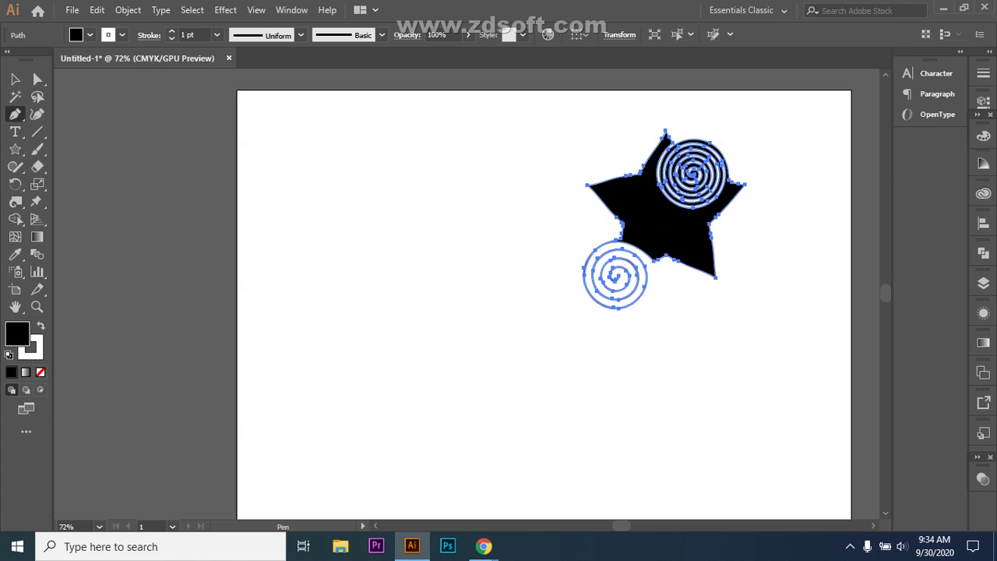
# - Draw a closed triangle left of the star with the Pen tool
pyautogui.click(319, 316)
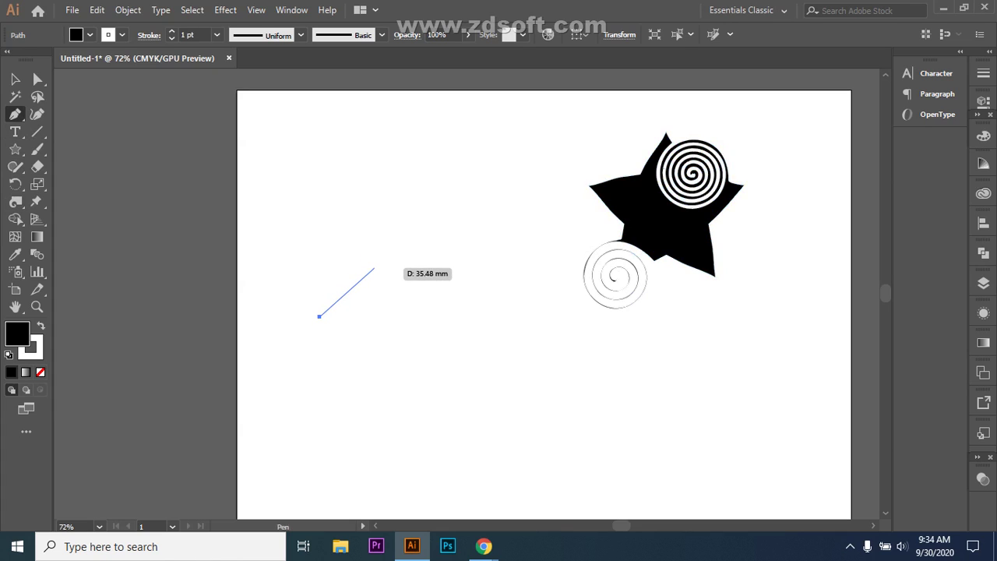
pyautogui.click(374, 268)
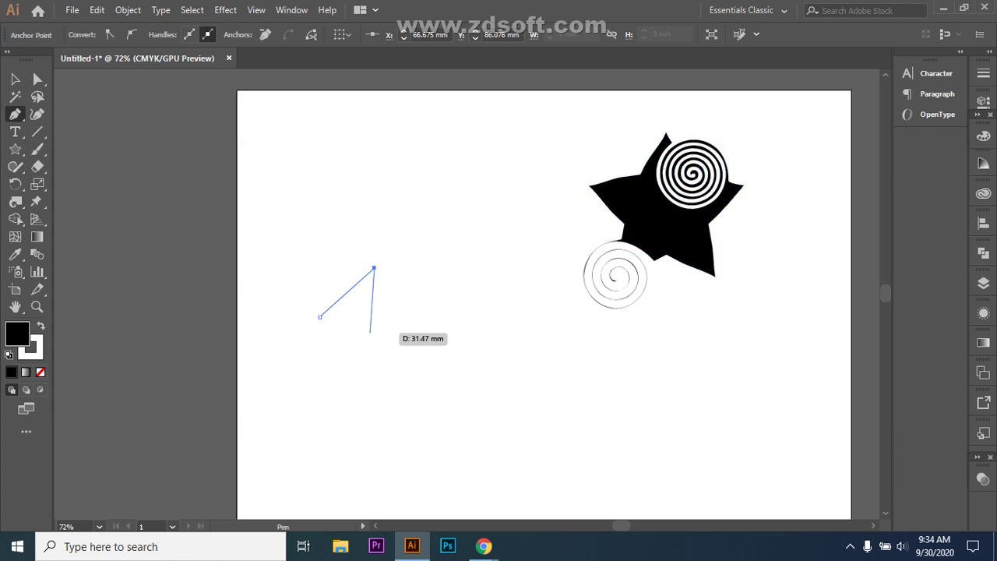
pyautogui.click(370, 332)
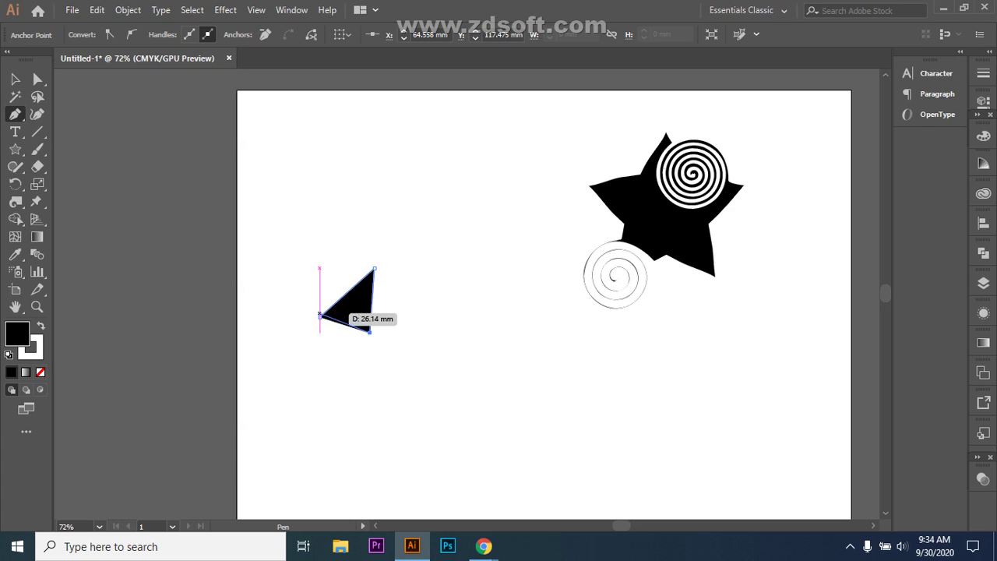
pyautogui.click(318, 316)
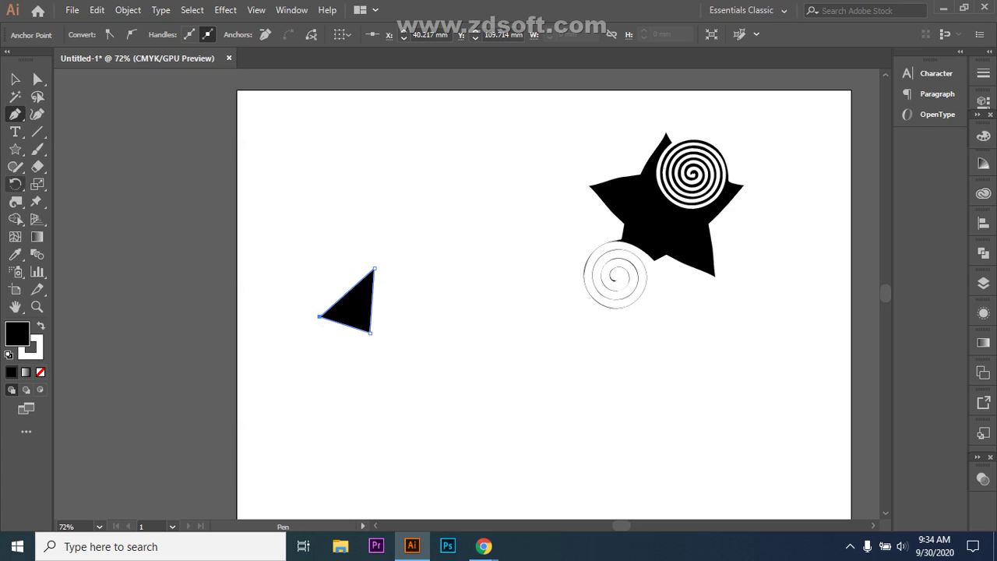
# - Twirl the triangle's top corner into a spiral with the Twirl tool
pyautogui.click(16, 202)
pyautogui.click(78, 237)
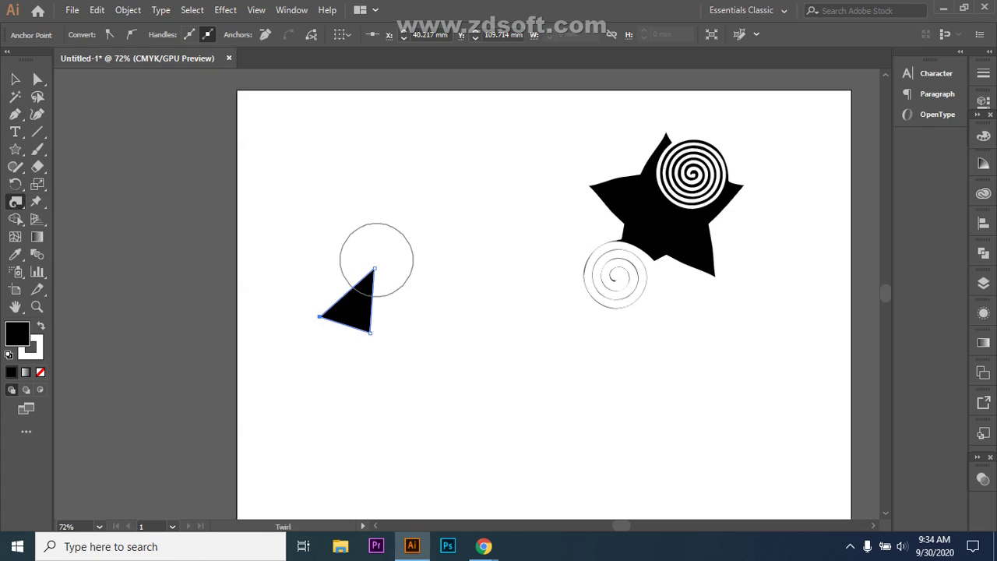
pyautogui.moveTo(374, 267); pyautogui.dragTo(377, 268)
pyautogui.click(15, 79)
pyautogui.hotkey('ctrl', 'shift', 'a')
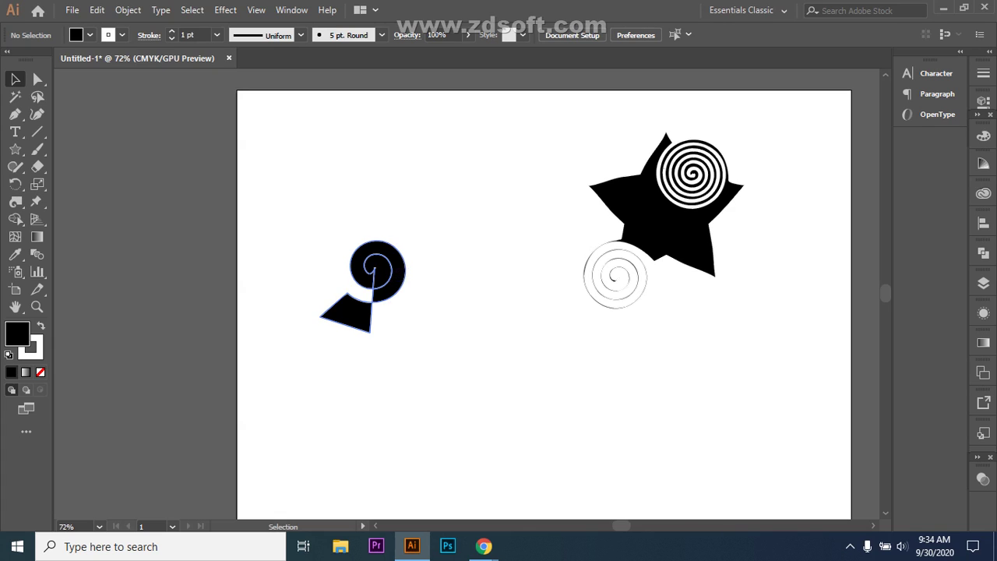
pyautogui.hotkey('ctrl', 'z')
# - Round the triangle's corners to 3.22 mm using Direct Selection
pyautogui.click(37, 79)
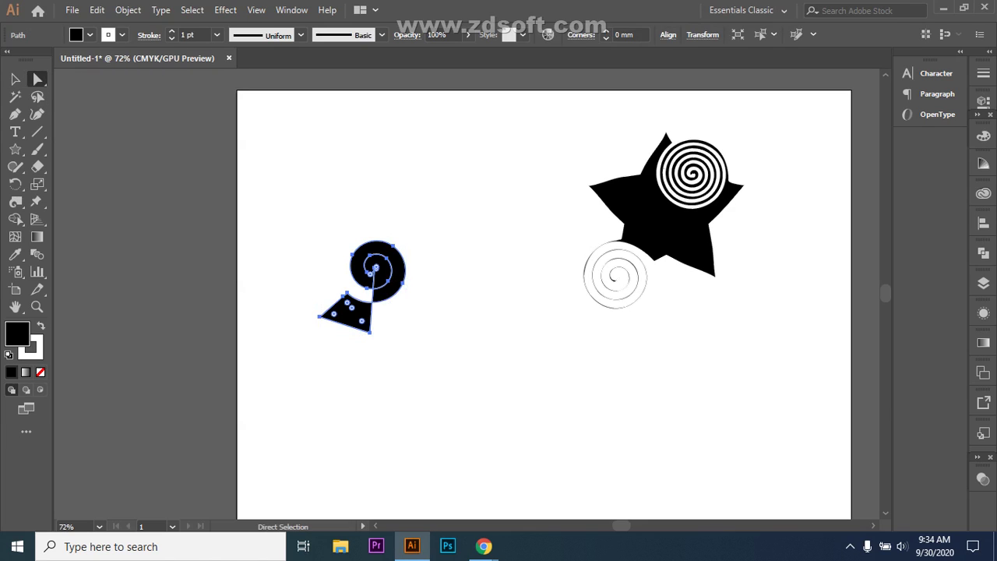
pyautogui.moveTo(351, 307); pyautogui.dragTo(347, 300)
pyautogui.click(403, 282)
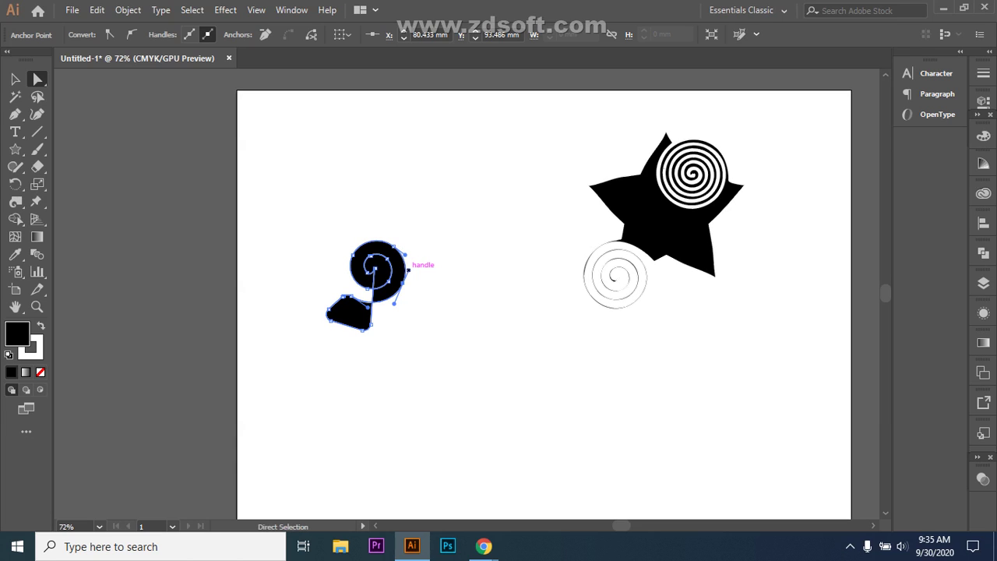
# - Mute a participant and admit another joiner in Google Meet, then return to Illustrator
pyautogui.moveTo(483, 546)
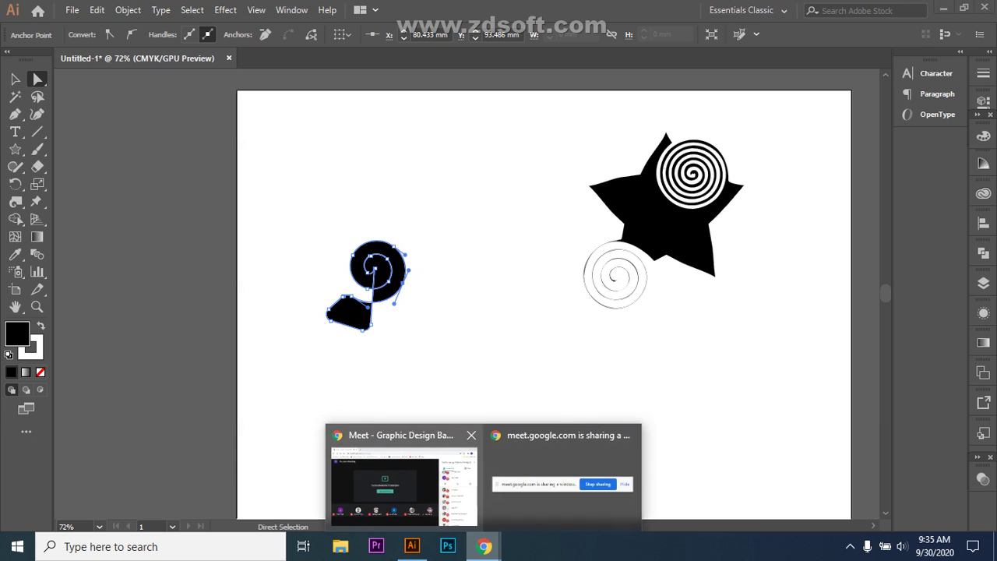
pyautogui.click(405, 479)
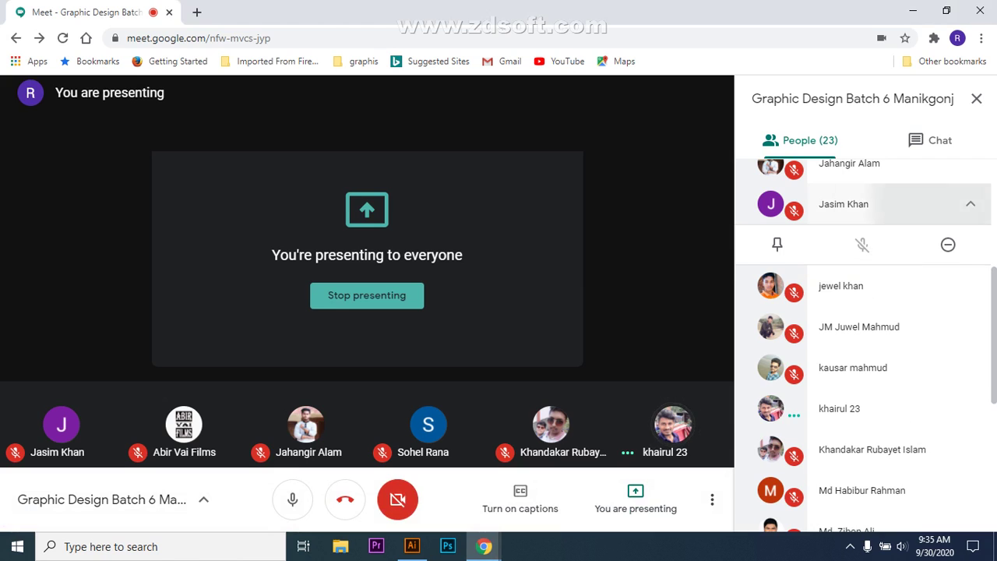
pyautogui.moveTo(671, 425)
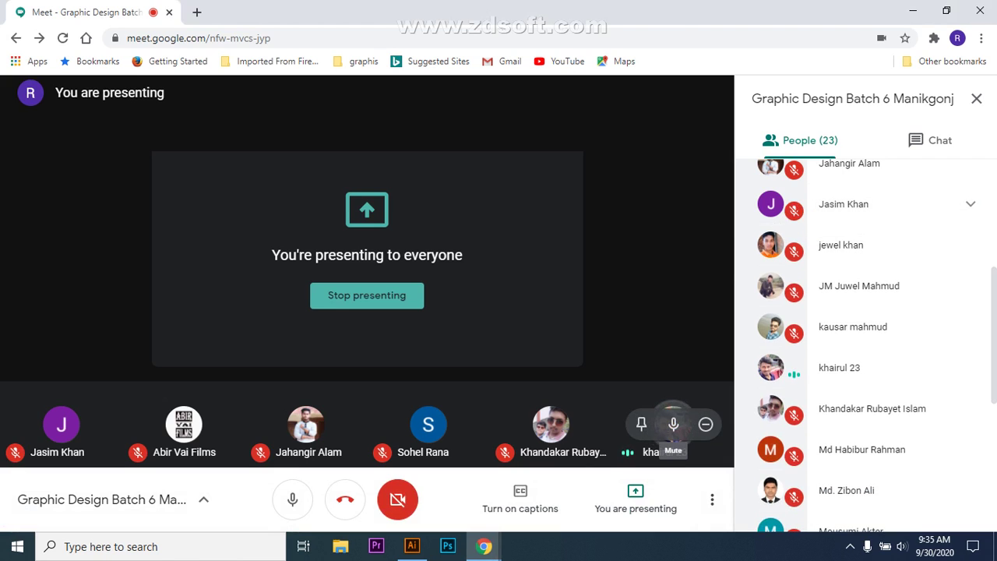
pyautogui.click(673, 424)
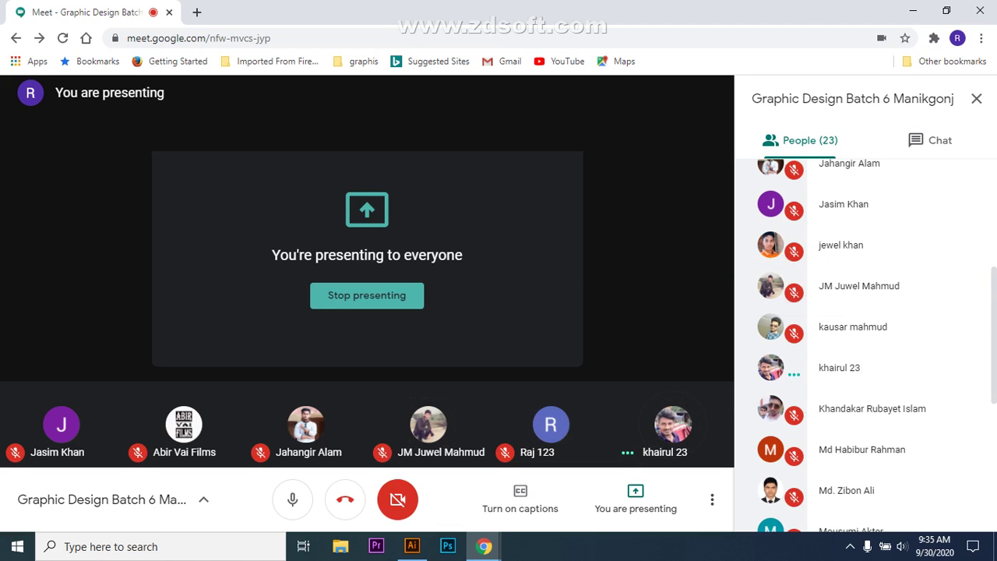
pyautogui.moveTo(412, 546)
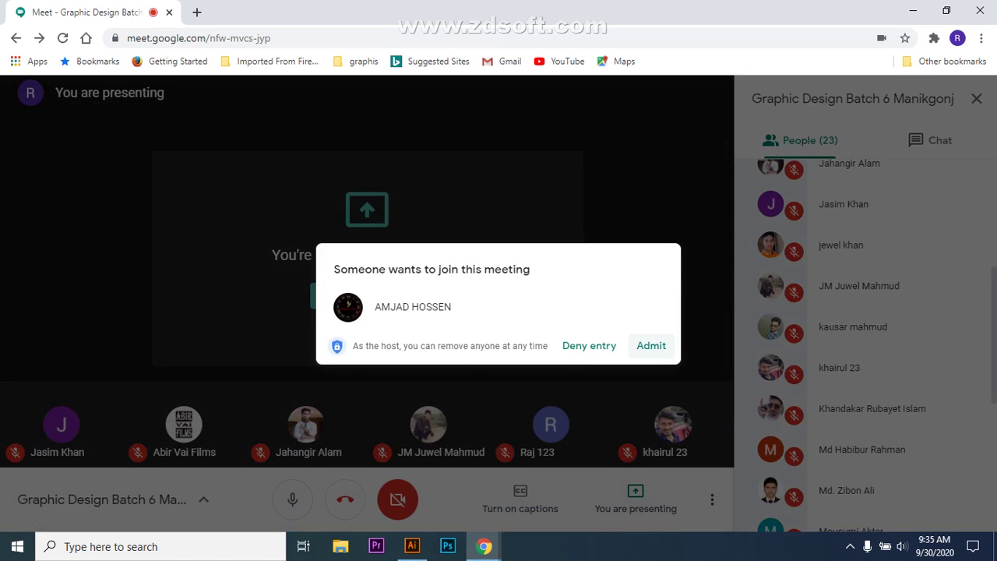
pyautogui.click(651, 345)
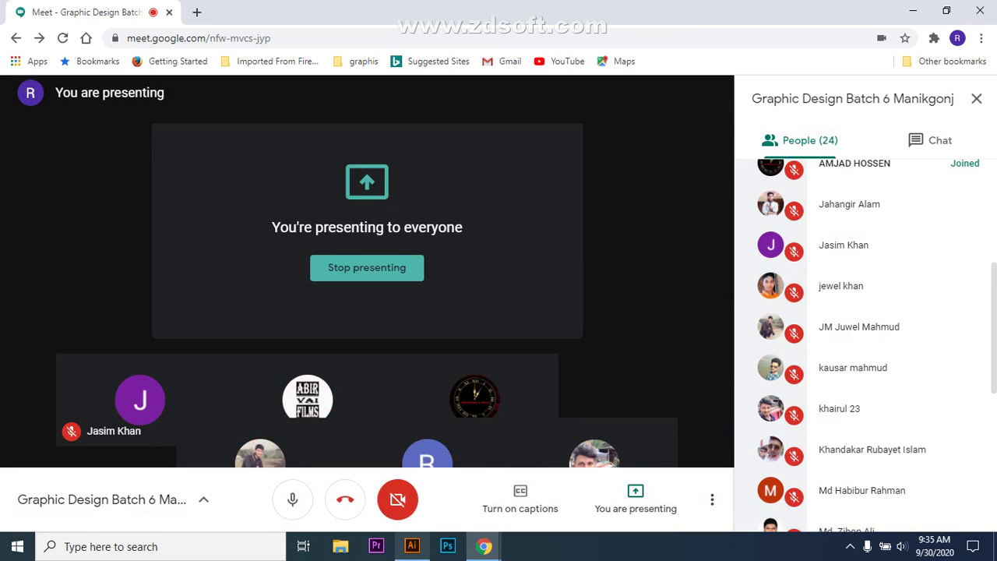
pyautogui.click(412, 546)
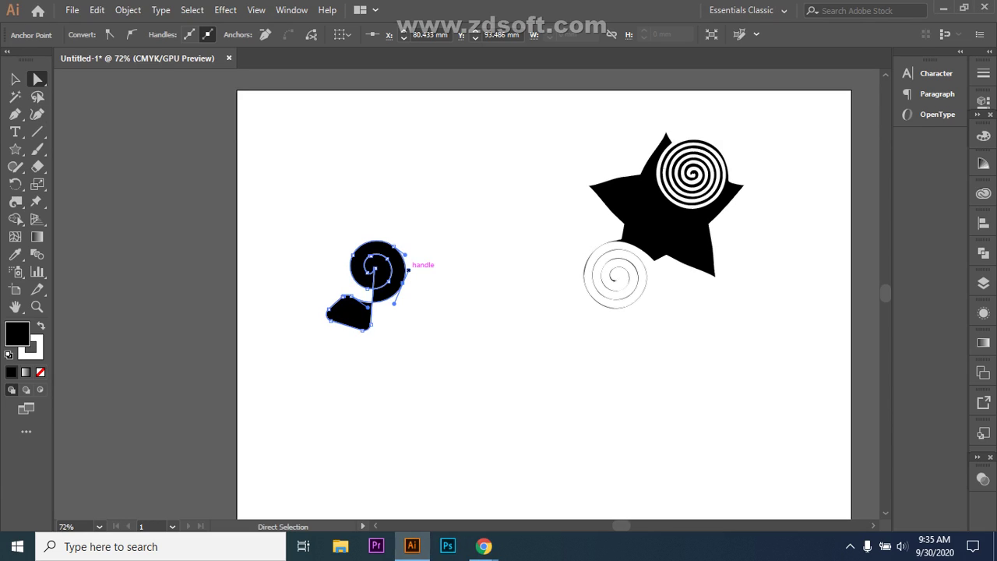
# - Pull the left spiral's lower curve handle down-left to reshape its curve
pyautogui.moveTo(408, 269); pyautogui.dragTo(413, 261)
pyautogui.moveTo(394, 302); pyautogui.dragTo(389, 308)
pyautogui.press('v')
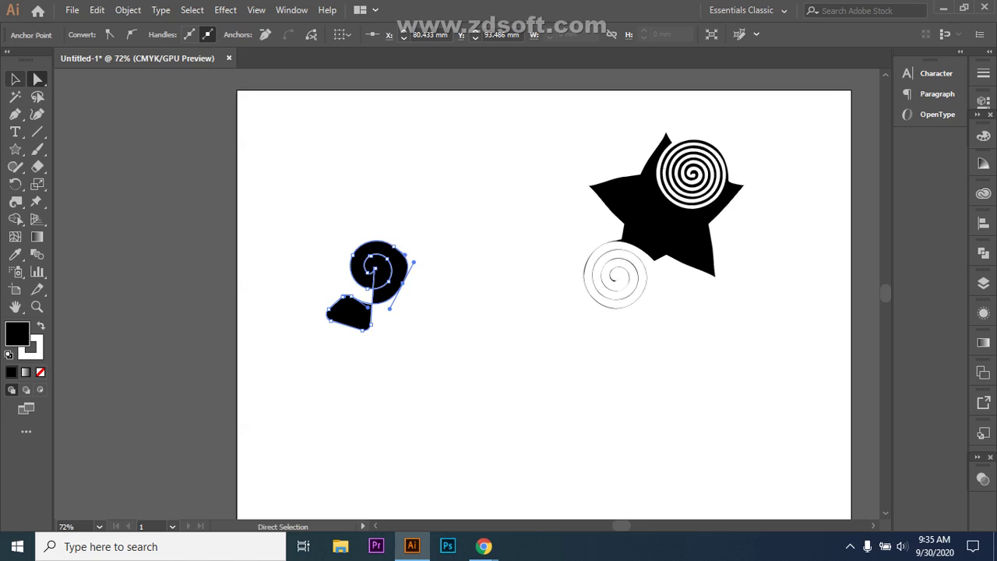
pyautogui.hotkey('ctrl', 'shift', 'a')
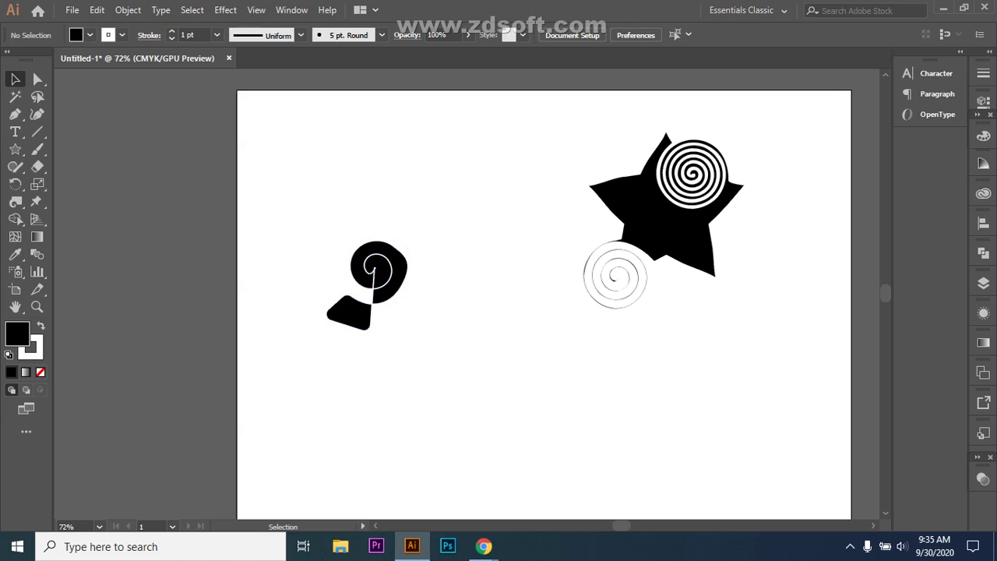
# - Rotate the spiral-and-block shape by its bounding box so the lower block sits level
pyautogui.click(378, 272)
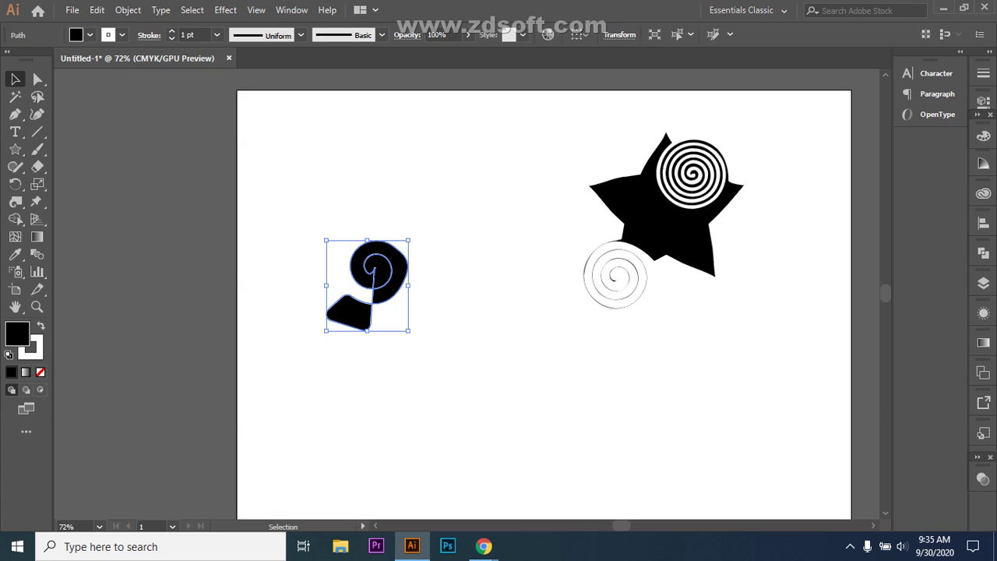
pyautogui.hotkey('ctrl', 'shift', 'b')
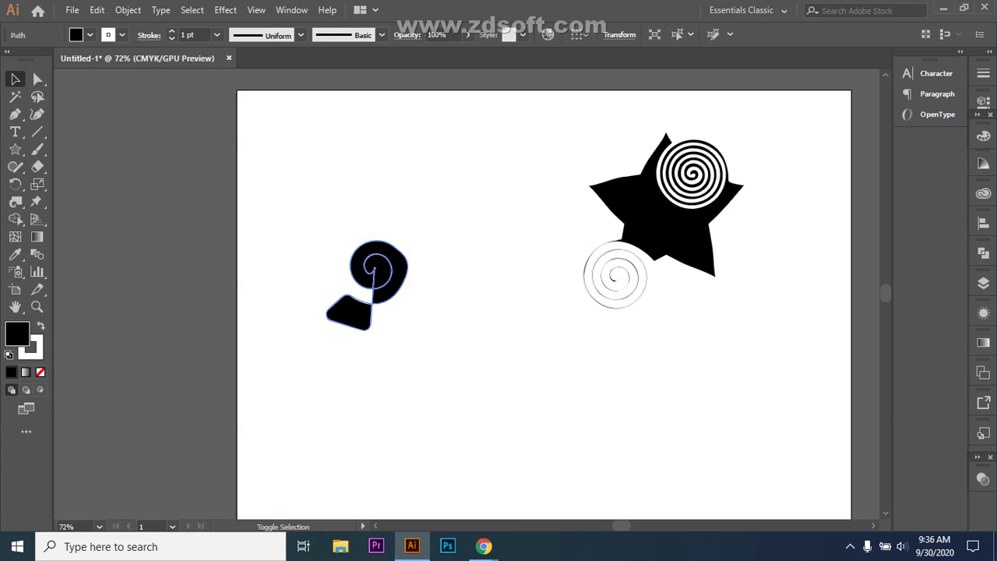
pyautogui.hotkey('ctrl', 'shift', 'b')
pyautogui.moveTo(414, 235)
pyautogui.mouseDown()
pyautogui.moveTo(435, 224)
pyautogui.moveTo(414, 235)
pyautogui.mouseUp()
pyautogui.hotkey('ctrl', 'shift', 'a')
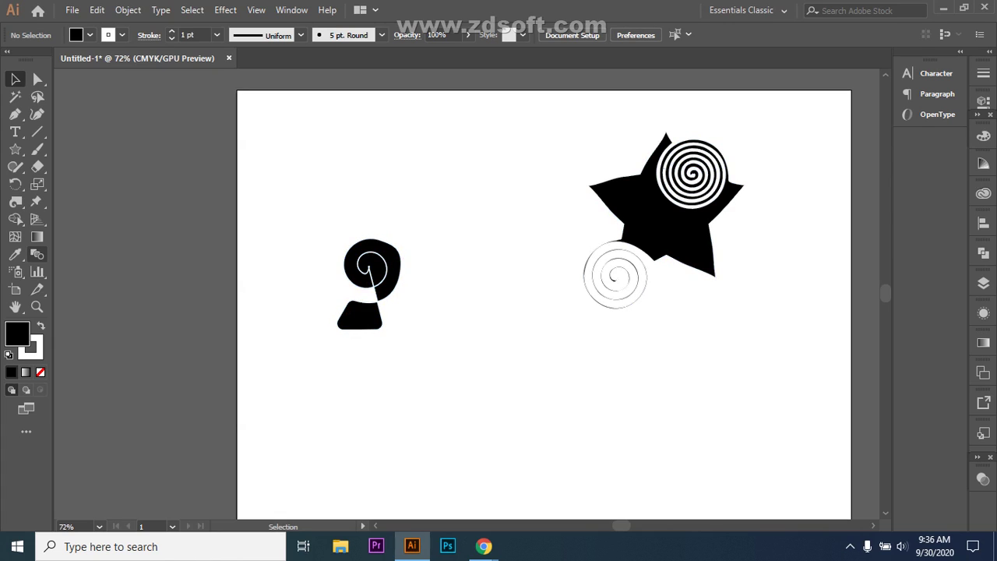
# - Draw a new black star below the spiral shape with the Star tool
pyautogui.click(15, 201)
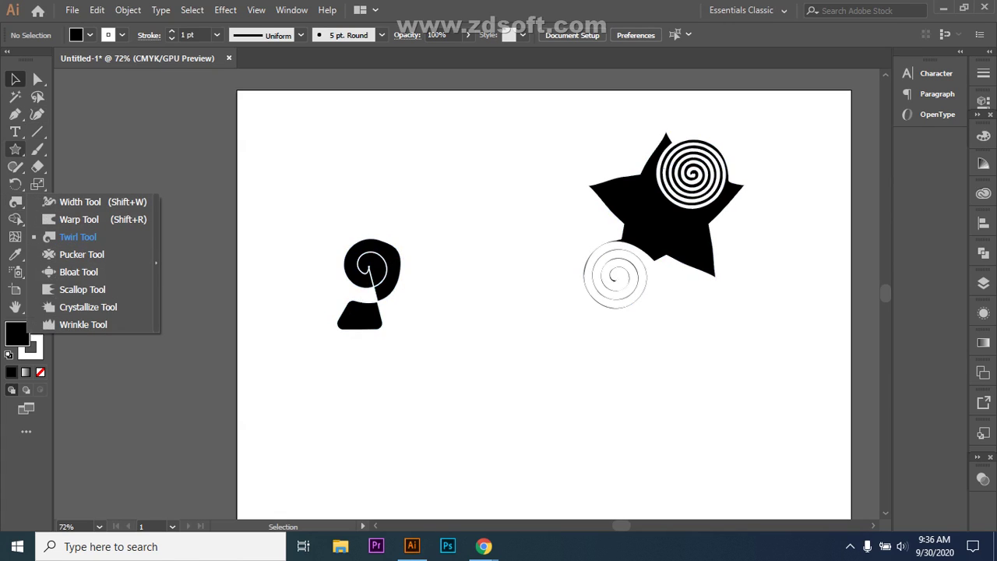
pyautogui.click(15, 149)
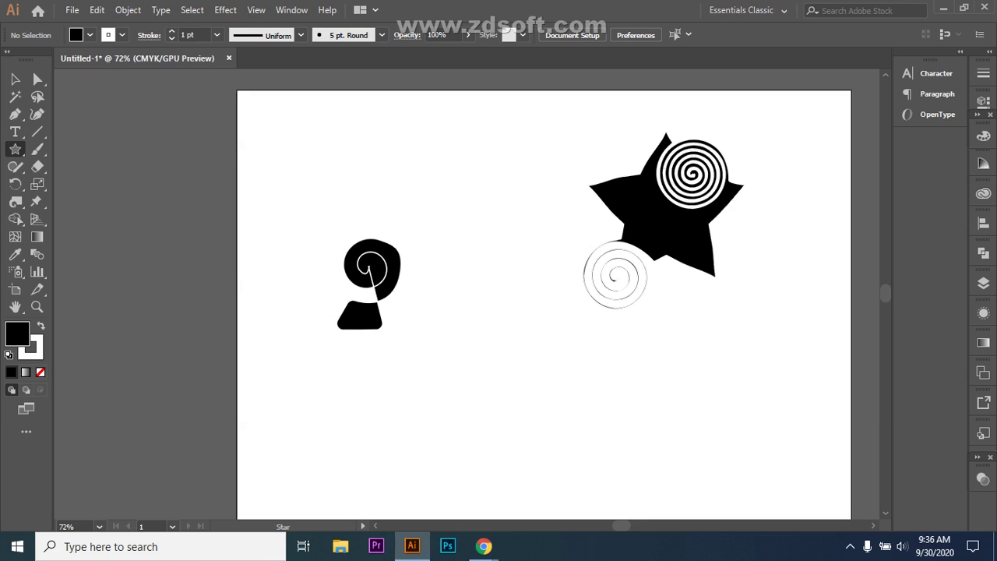
pyautogui.moveTo(489, 360); pyautogui.dragTo(543, 434)
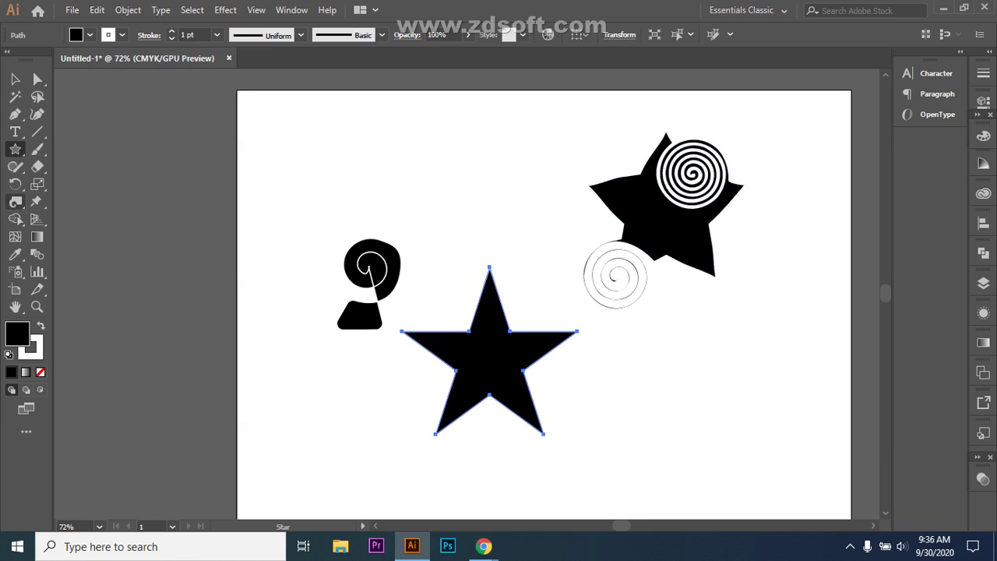
# - Pucker the star's top point in toward its centre, pinching it into a bow shape
pyautogui.click(16, 201)
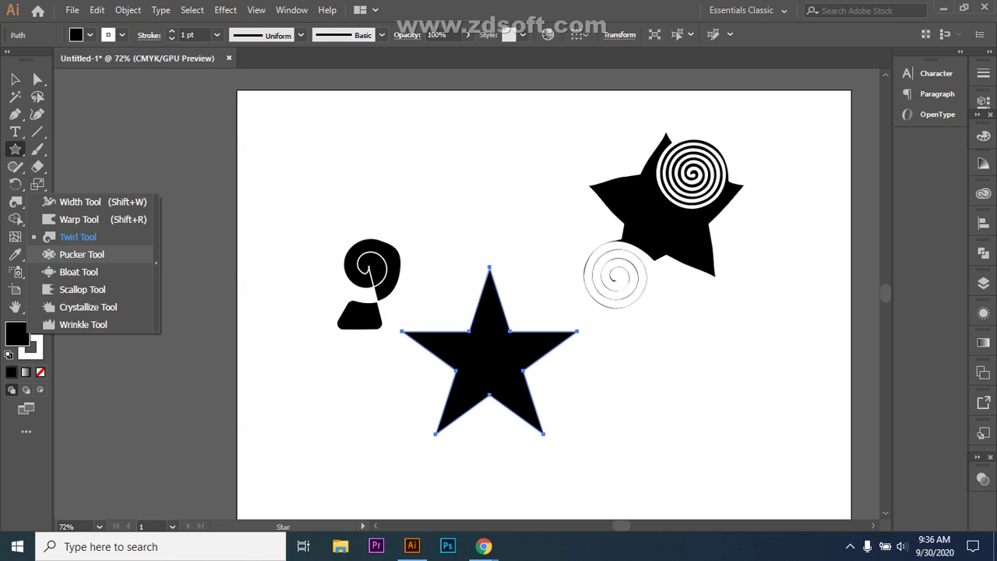
pyautogui.click(78, 254)
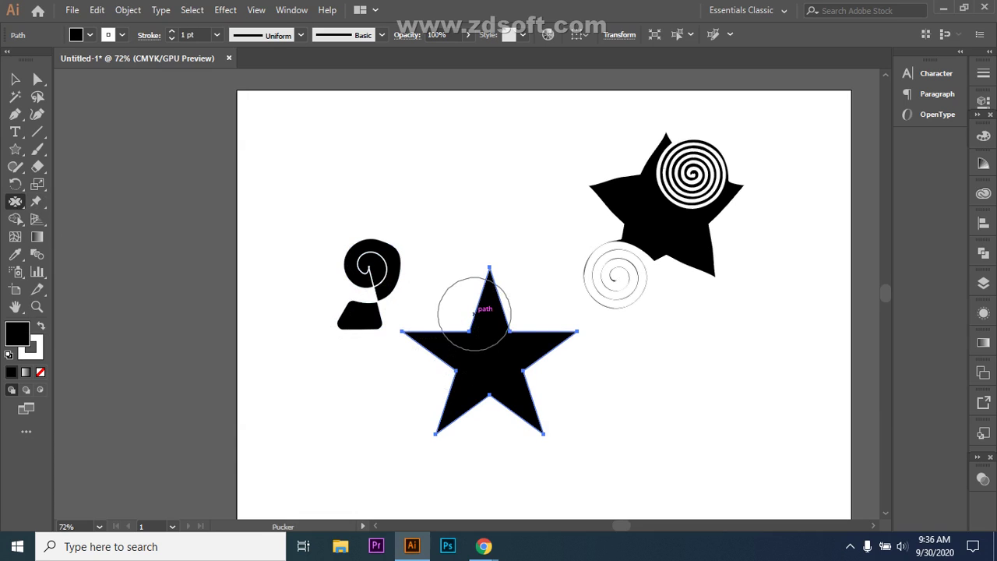
pyautogui.hotkey('ctrl', 'shift', 'a')
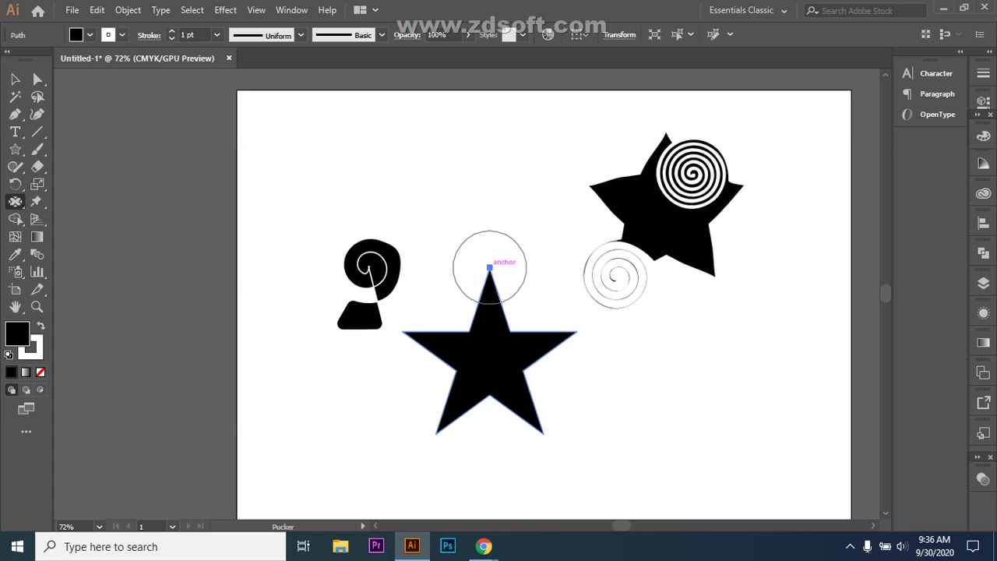
pyautogui.moveTo(490, 270); pyautogui.dragTo(489, 364)
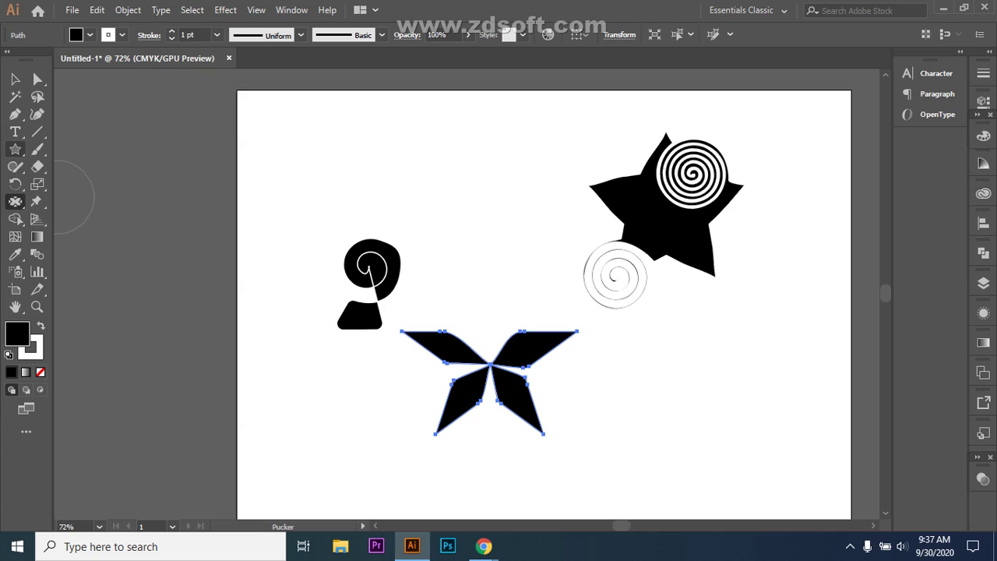
pyautogui.moveTo(14, 149); pyautogui.dragTo(70, 147)
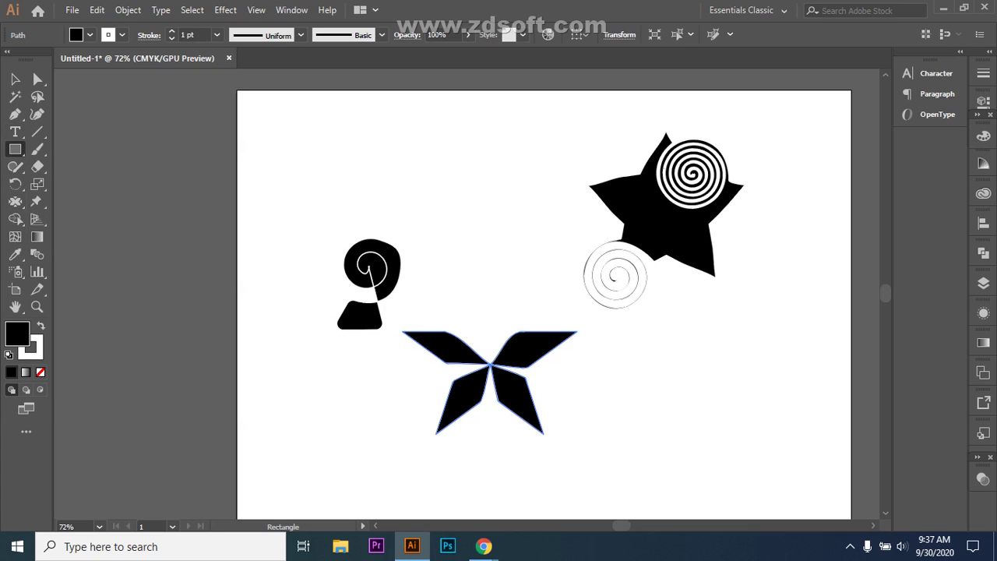
# - Draw a black rectangle near the artboard's top, trial-pucker its top corners, then undo
pyautogui.moveTo(416, 138)
pyautogui.mouseDown()
pyautogui.moveTo(497, 207)
pyautogui.moveTo(523, 216)
pyautogui.mouseUp()
pyautogui.moveTo(15, 201)
pyautogui.mouseDown()
pyautogui.moveTo(78, 237)
pyautogui.moveTo(81, 254)
pyautogui.mouseUp()
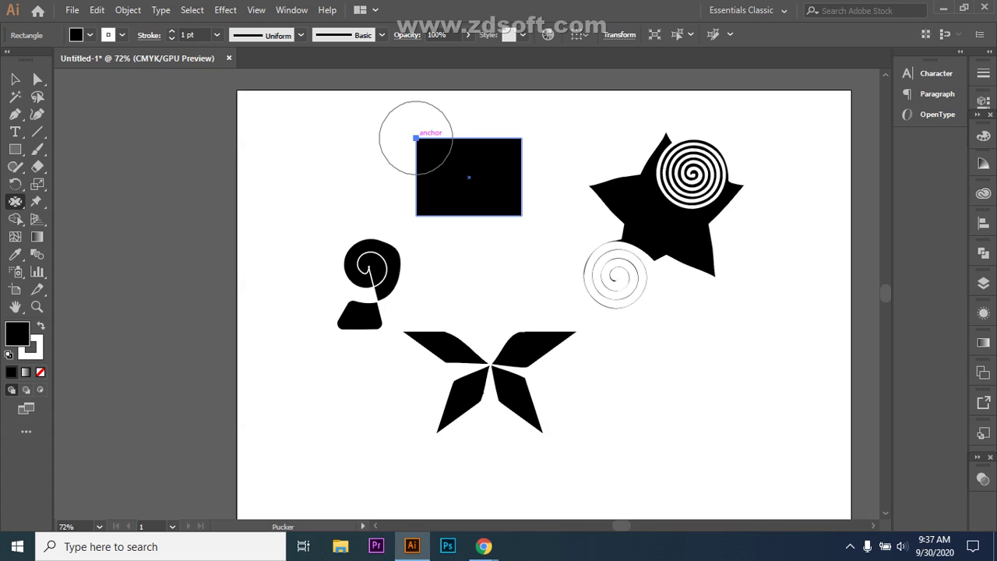
pyautogui.moveTo(416, 138); pyautogui.dragTo(471, 176)
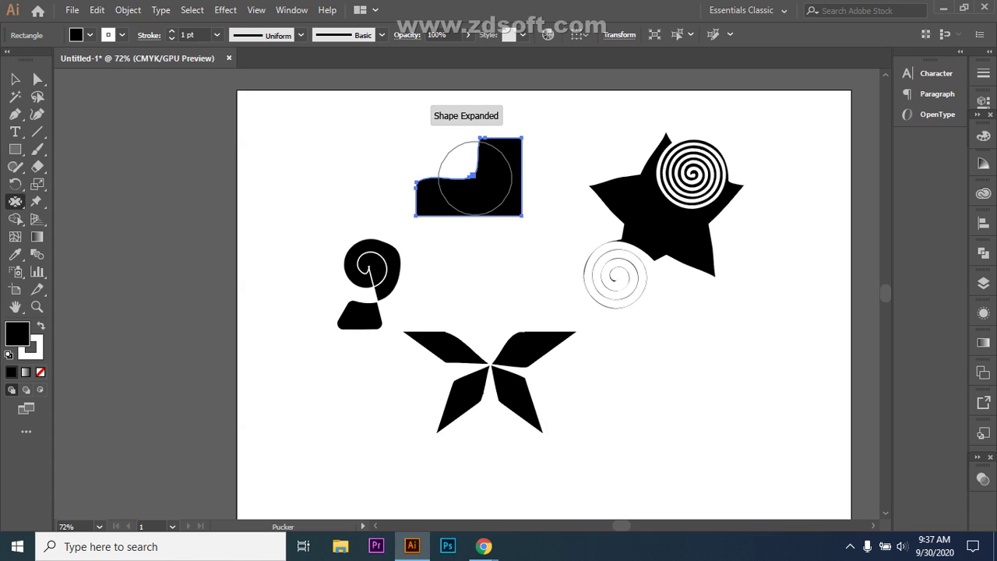
pyautogui.moveTo(522, 138); pyautogui.dragTo(470, 180)
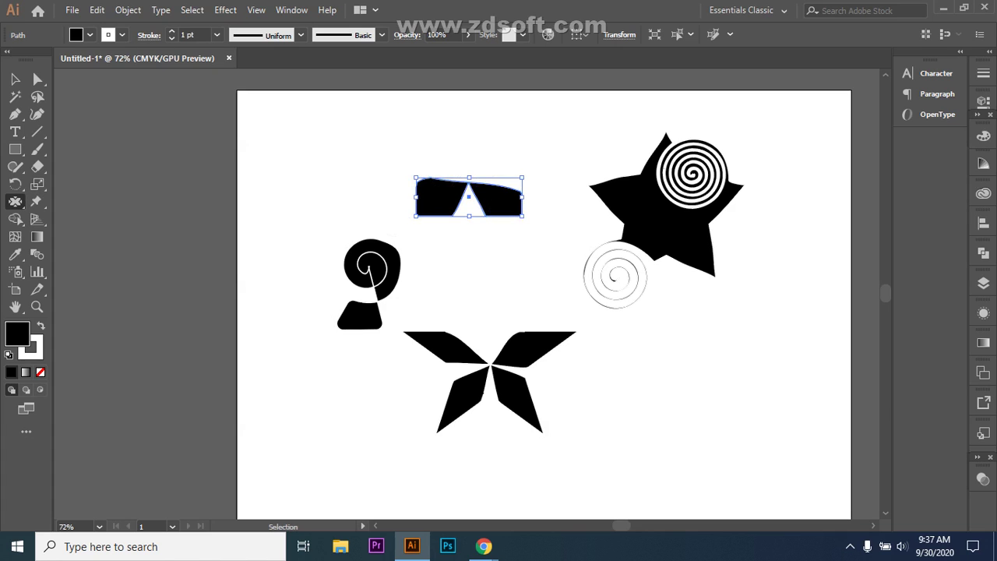
pyautogui.hotkey('ctrl', 'z')
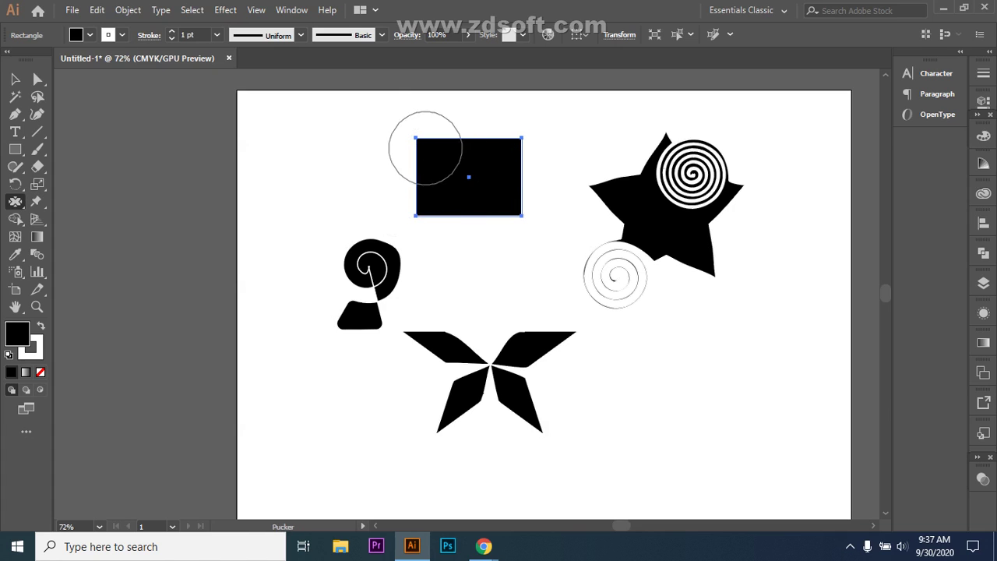
# - Pucker the rectangle's top-left corner again, then undo back to the plain rectangle
pyautogui.moveTo(458, 173); pyautogui.dragTo(461, 175)
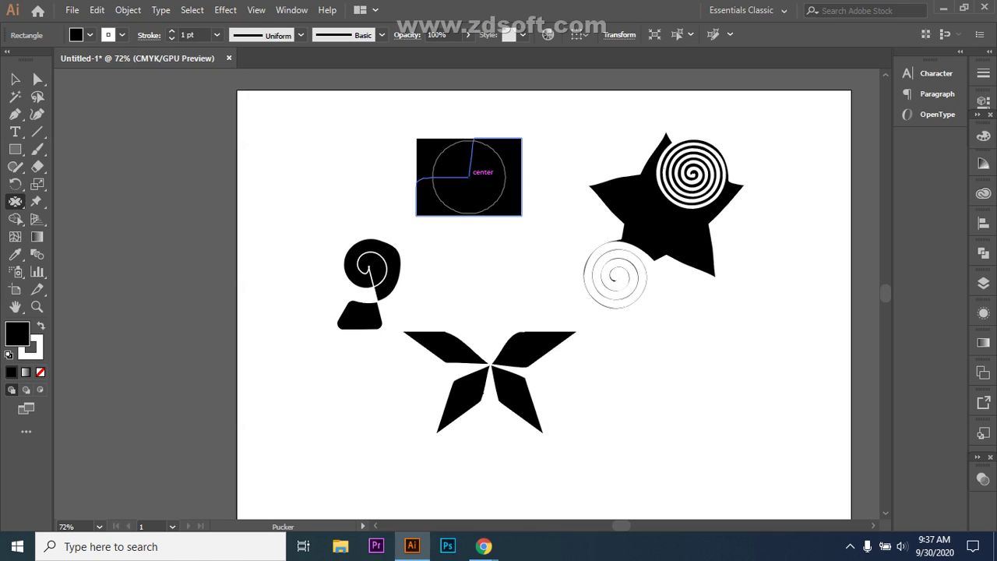
pyautogui.moveTo(469, 177)
pyautogui.mouseDown()
pyautogui.moveTo(489, 184)
pyautogui.moveTo(469, 177)
pyautogui.mouseUp()
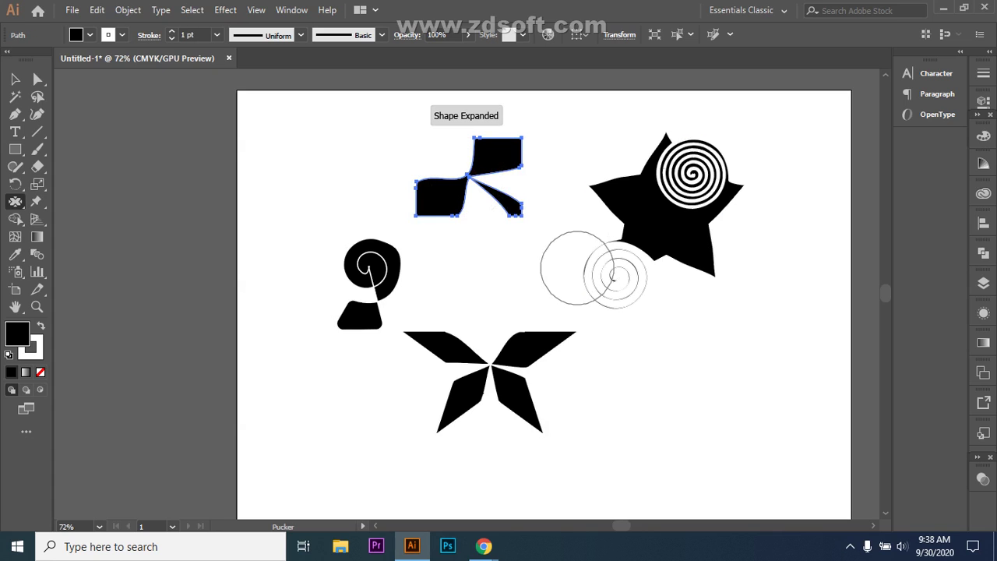
pyautogui.hotkey('ctrl', 'z')
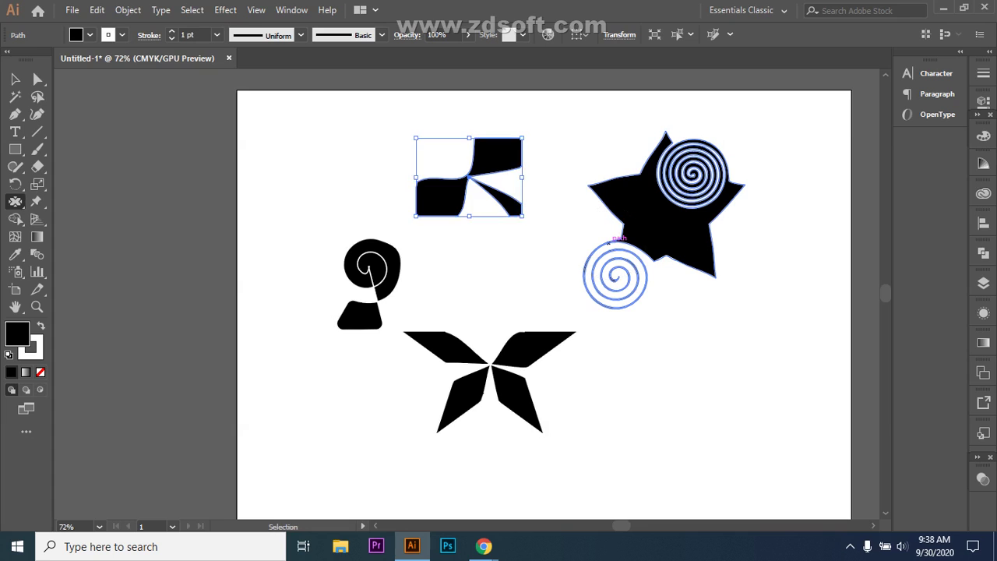
pyautogui.press('v')
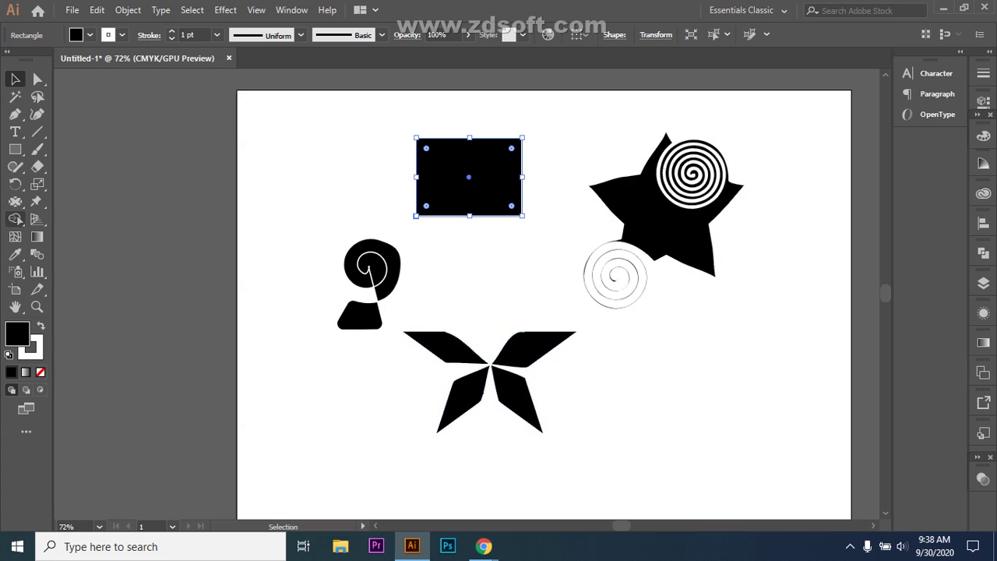
# - Bloat the rectangle's four corners outward, swelling the shape toward the upper left
pyautogui.click(15, 201)
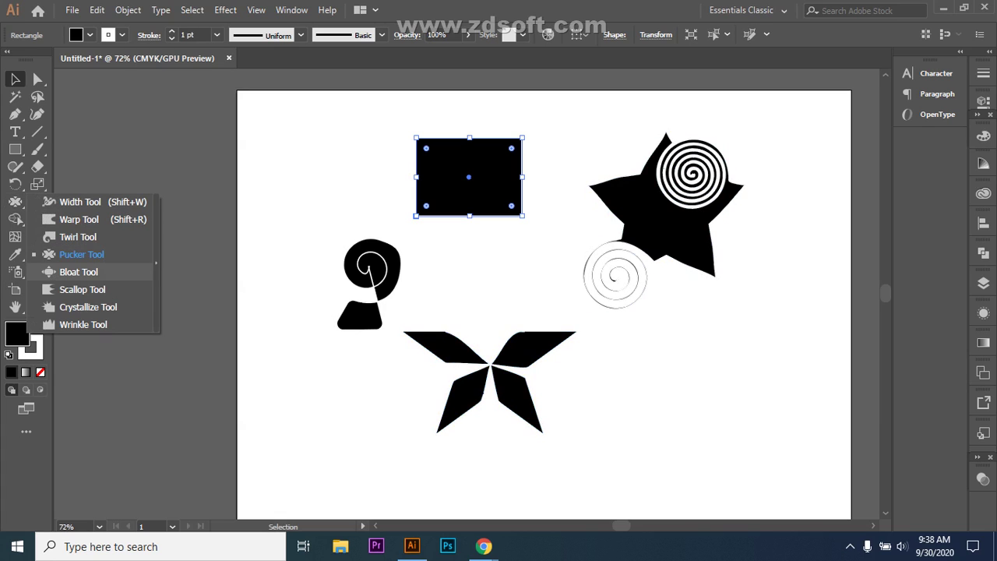
pyautogui.click(70, 272)
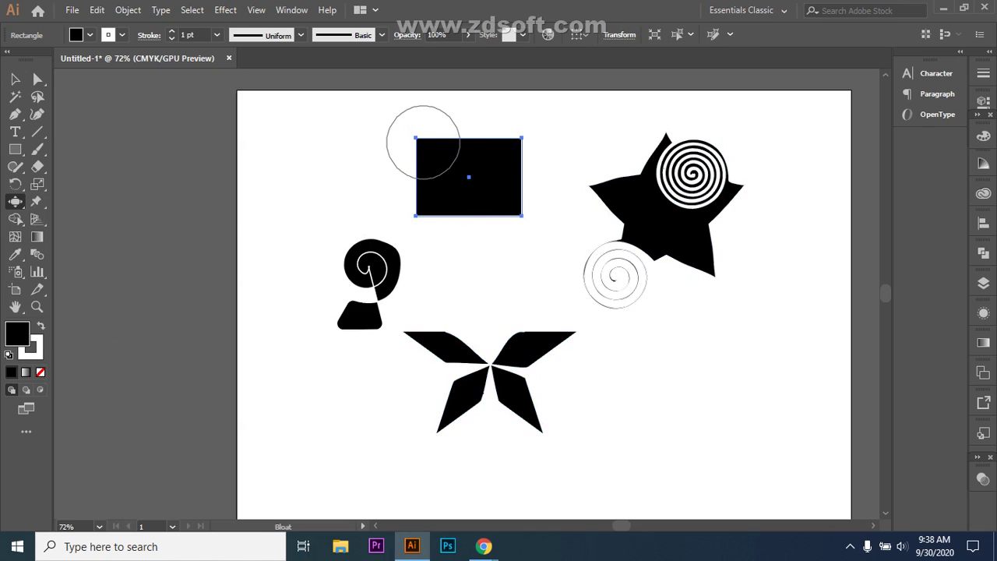
pyautogui.moveTo(416, 137); pyautogui.dragTo(423, 147)
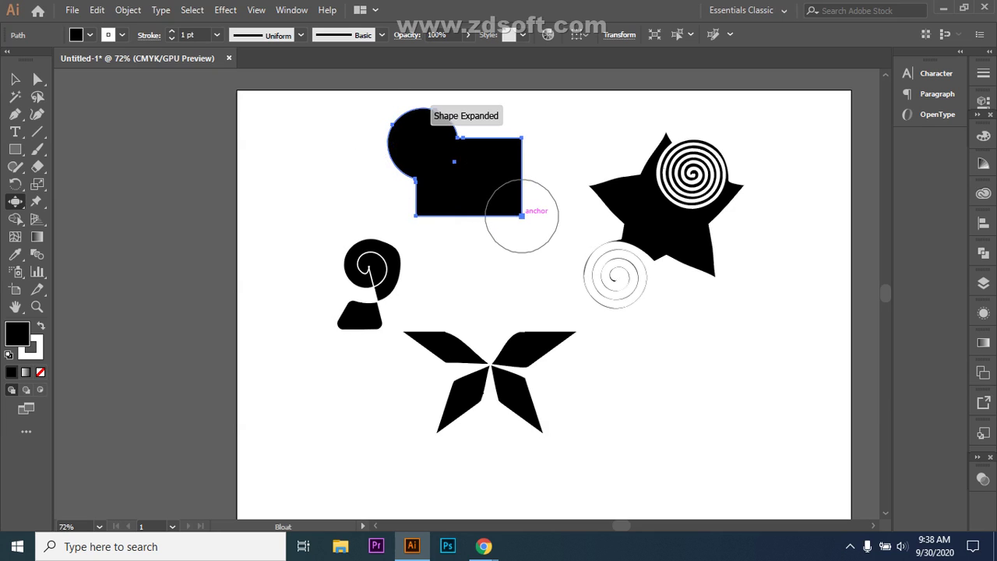
pyautogui.moveTo(522, 216); pyautogui.dragTo(522, 216)
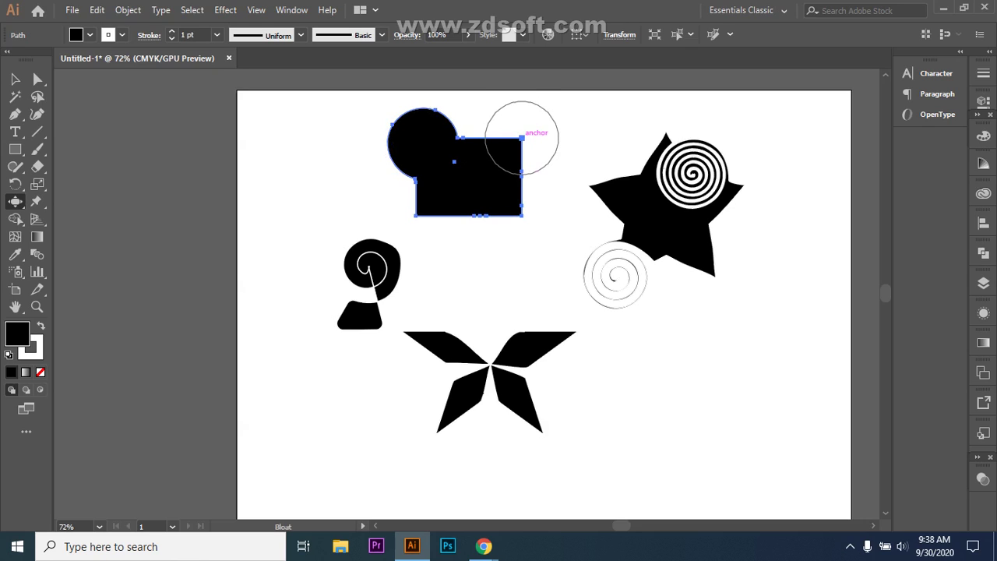
pyautogui.moveTo(522, 138); pyautogui.dragTo(520, 137)
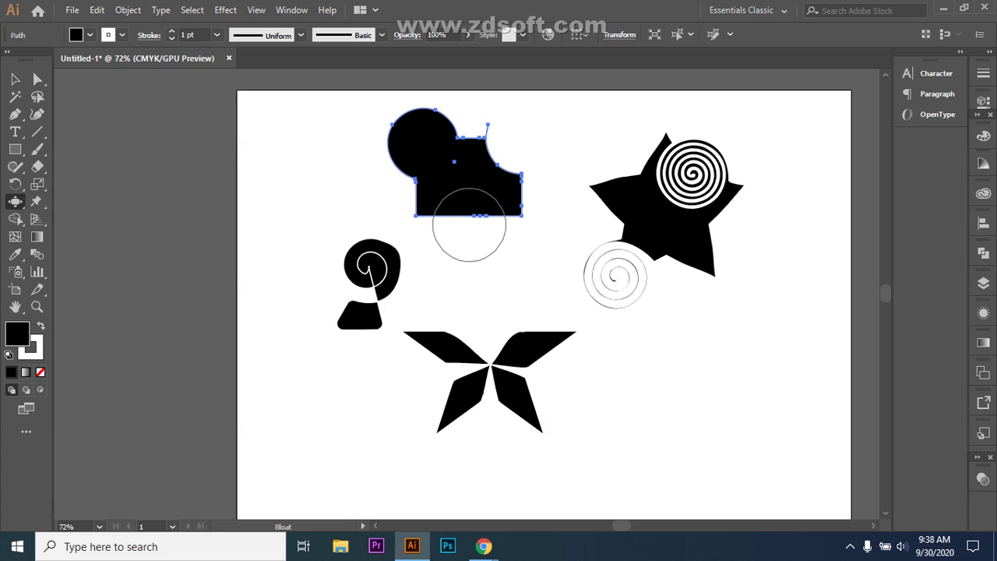
pyautogui.moveTo(416, 210); pyautogui.dragTo(418, 225)
pyautogui.moveTo(519, 216)
pyautogui.mouseDown()
pyautogui.moveTo(535, 225)
pyautogui.moveTo(502, 199)
pyautogui.mouseUp()
pyautogui.moveTo(491, 190)
pyautogui.mouseDown()
pyautogui.moveTo(421, 166)
pyautogui.moveTo(370, 176)
pyautogui.moveTo(297, 222)
pyautogui.mouseUp()
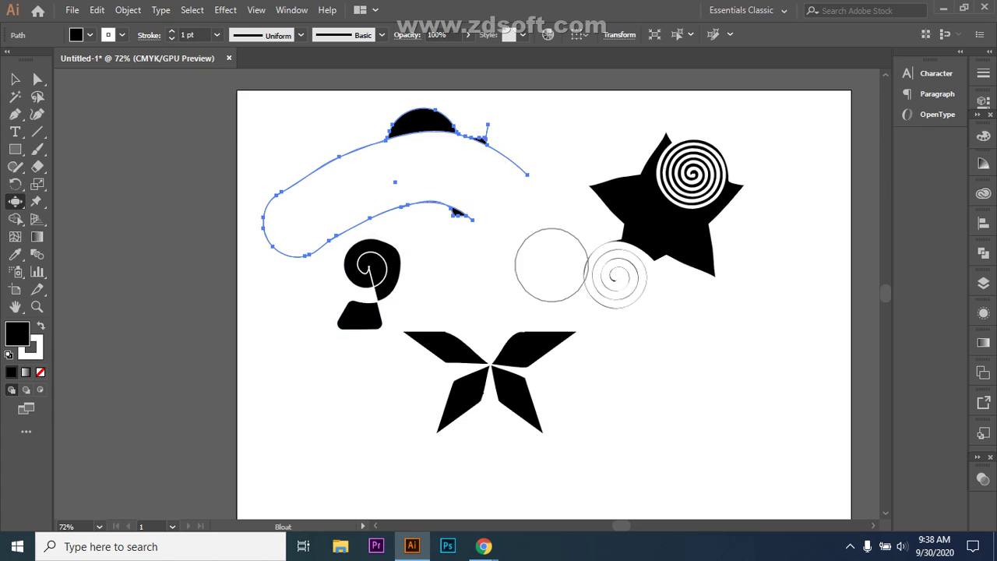
# - Undo those bloats and instead bulge the rectangle's top, bottom, left and right edges
pyautogui.hotkey('ctrl', 'z')
pyautogui.hotkey('ctrl', 'z')
pyautogui.hotkey('ctrl', 'z')
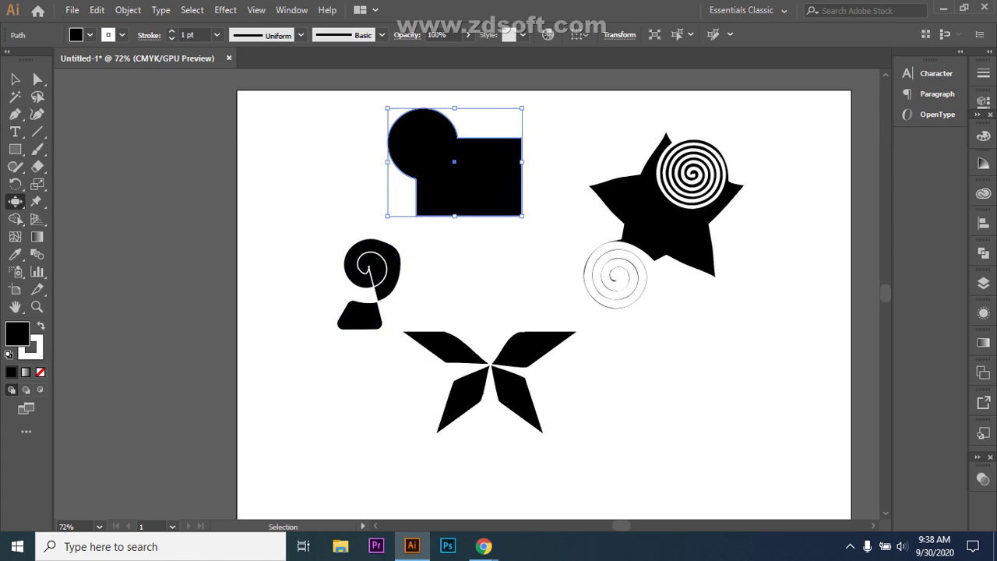
pyautogui.hotkey('ctrl', 'z')
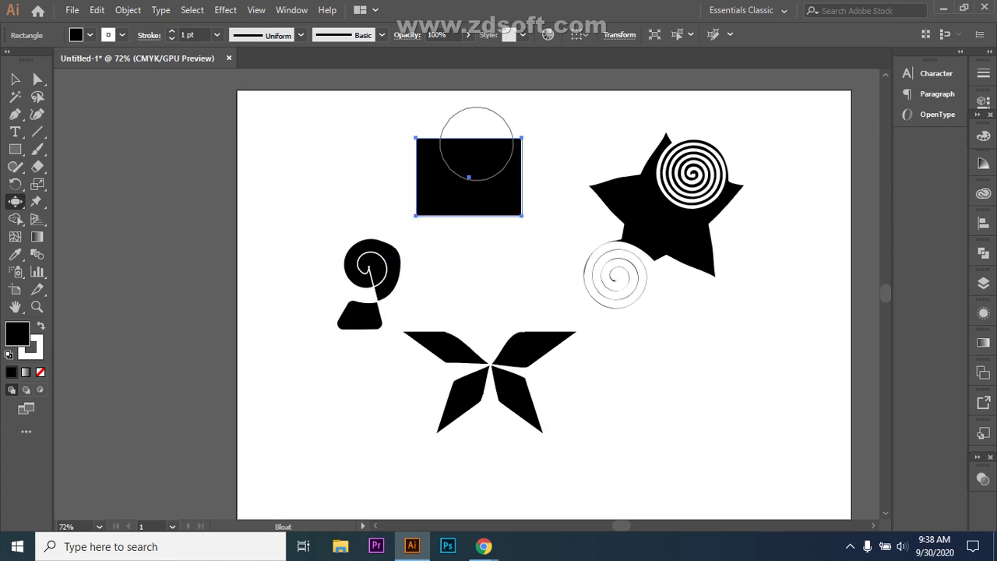
pyautogui.moveTo(471, 138); pyautogui.dragTo(471, 138)
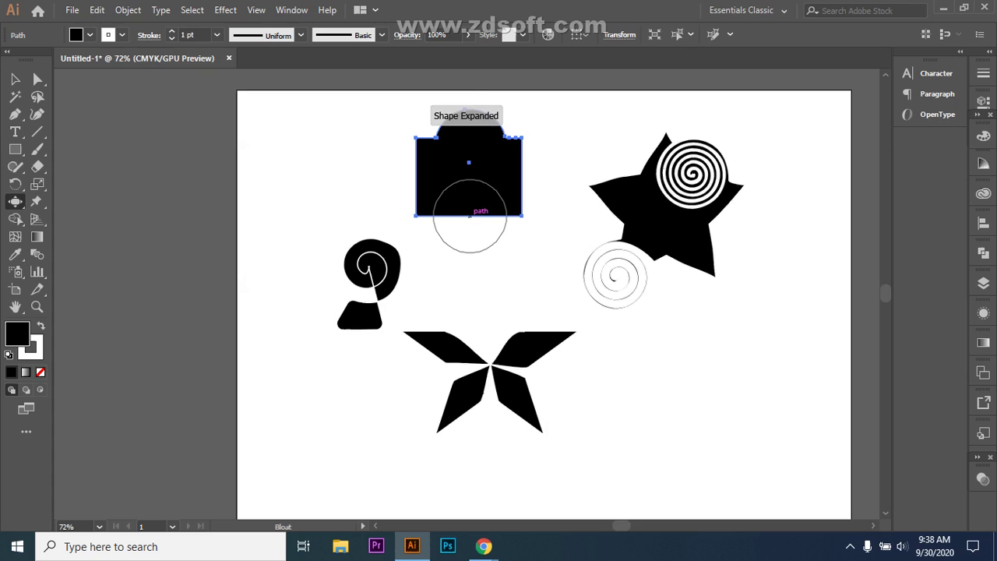
pyautogui.moveTo(470, 216); pyautogui.dragTo(472, 240)
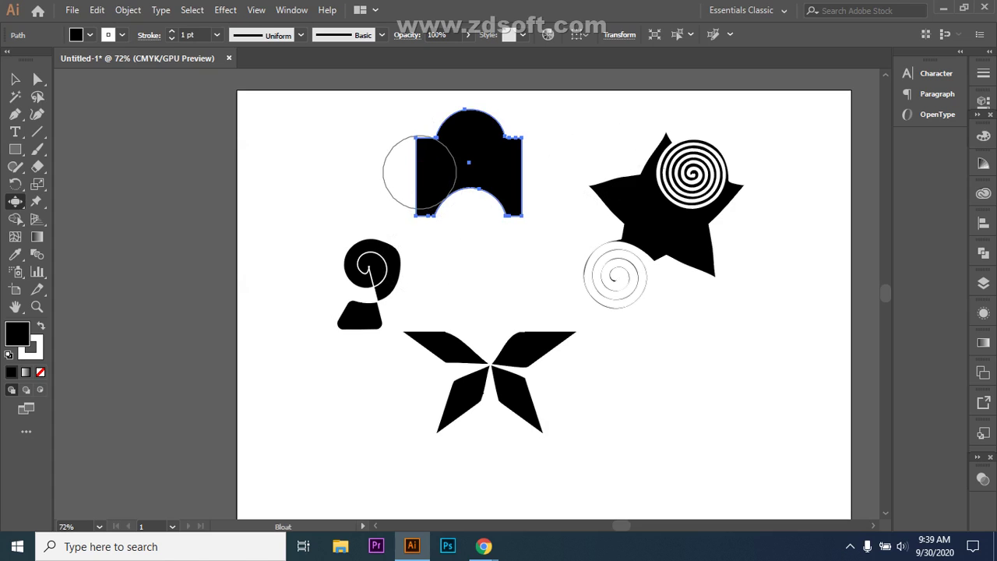
pyautogui.moveTo(415, 172); pyautogui.dragTo(424, 175)
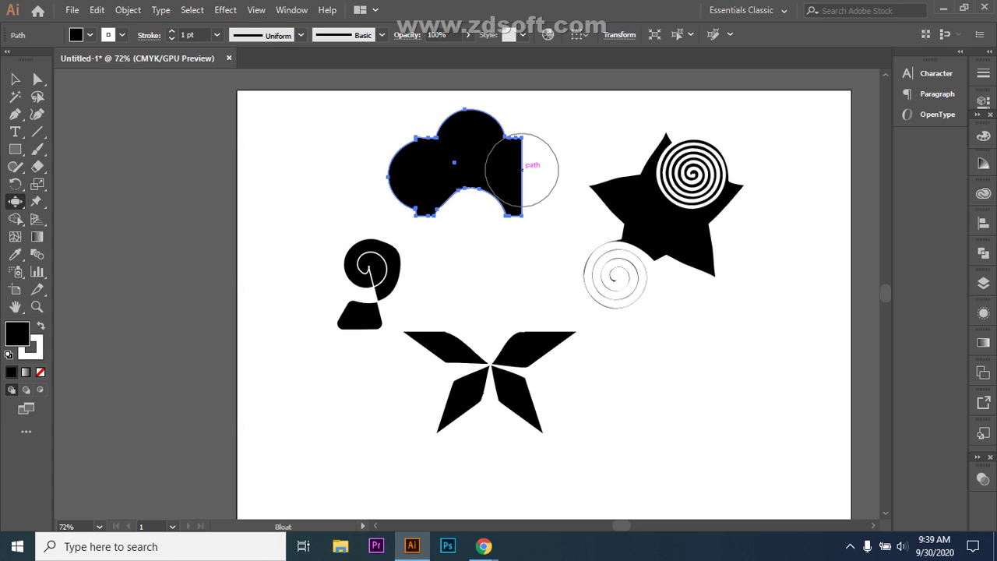
pyautogui.moveTo(527, 174); pyautogui.dragTo(524, 177)
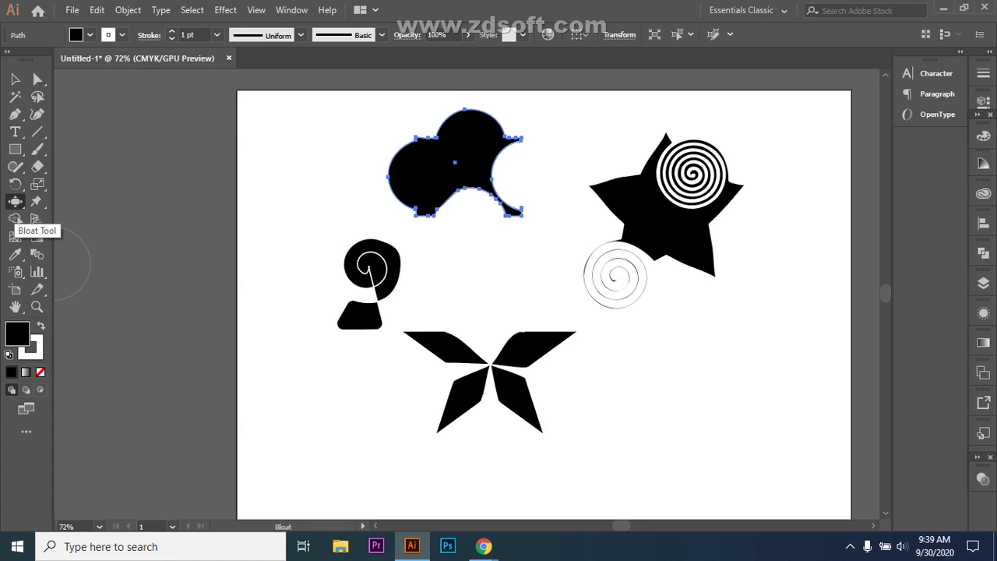
# - Undo back past the bloated shape and the four-bladed star, restoring the snail shape
pyautogui.hotkey('ctrl', 'z')
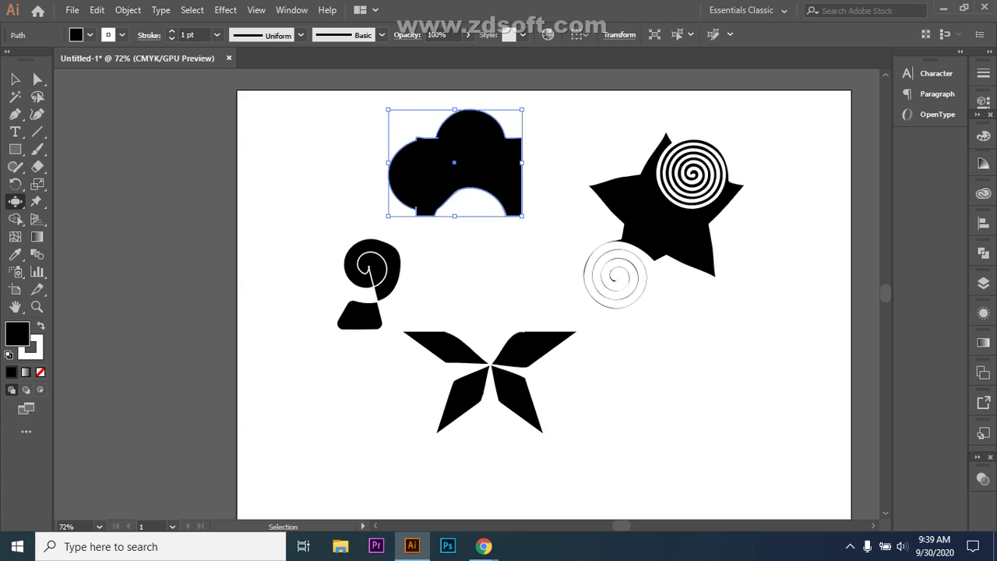
pyautogui.hotkey('ctrl', 'z')
pyautogui.hotkey('ctrl', 'z')
pyautogui.hotkey('ctrl', 'z')
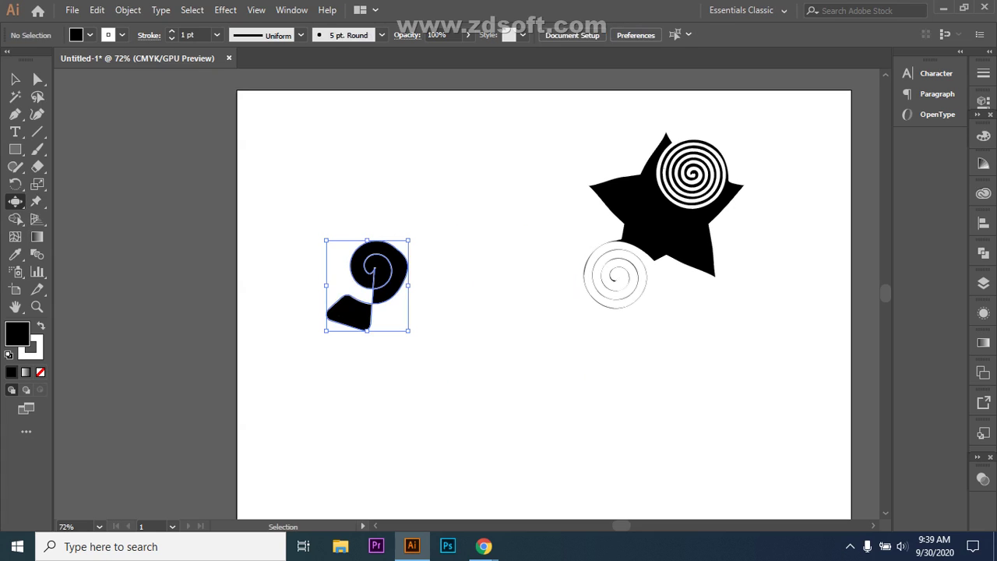
pyautogui.hotkey('ctrl', 'z')
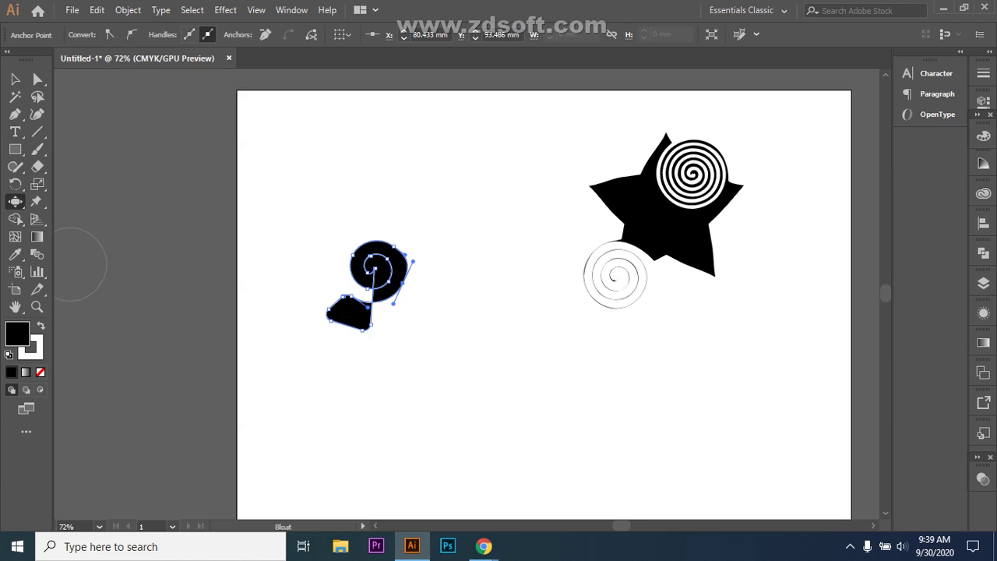
pyautogui.click(15, 201)
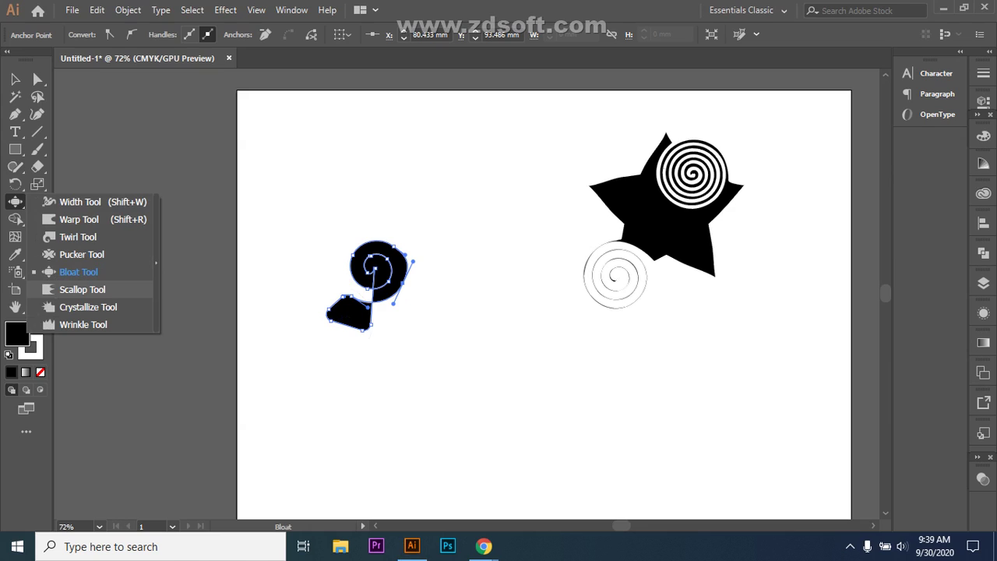
# - Draw a black rectangle near the artboard's top and scallop its bottom edge
pyautogui.click(15, 149)
pyautogui.moveTo(407, 130); pyautogui.dragTo(535, 203)
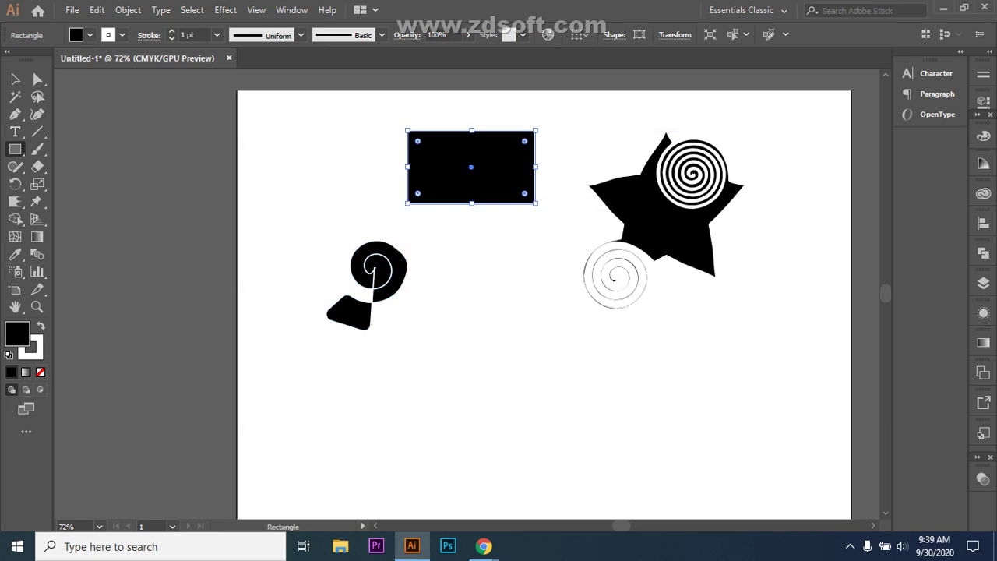
pyautogui.click(15, 201)
pyautogui.moveTo(465, 203); pyautogui.dragTo(474, 177)
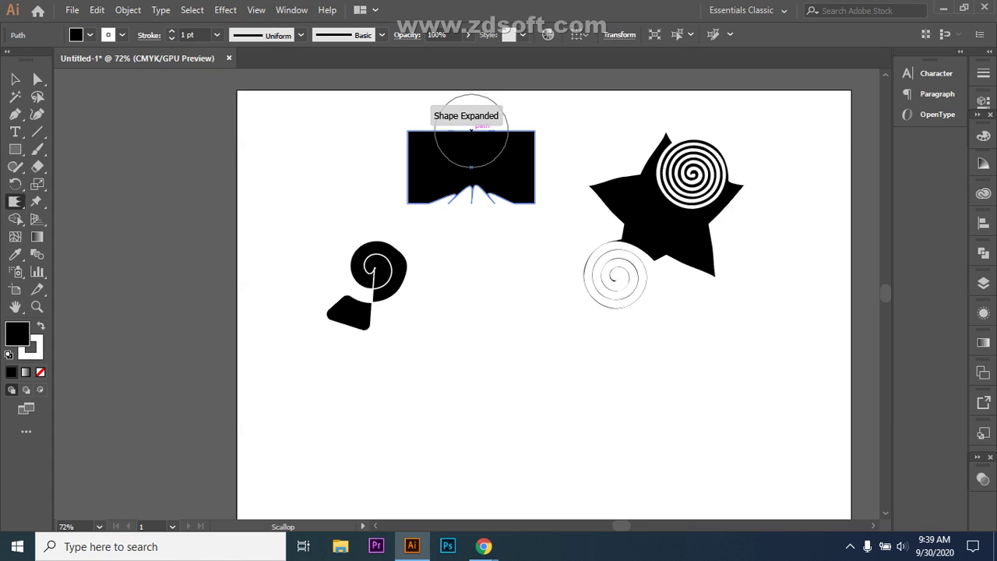
# - Scallop the rectangle's top edge too, giving it a bow-tie shape, then deselect
pyautogui.moveTo(470, 134); pyautogui.dragTo(471, 154)
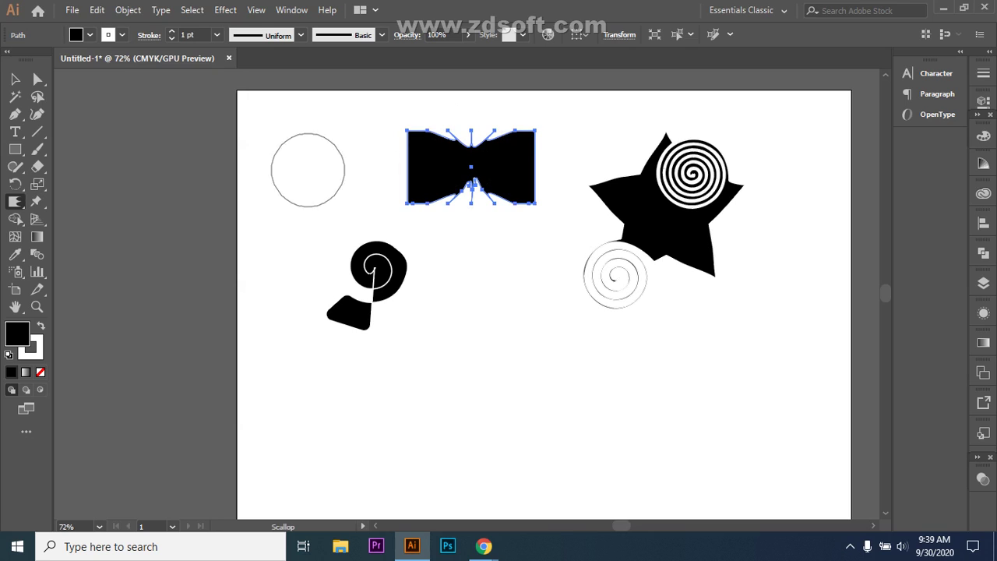
pyautogui.press('v')
pyautogui.hotkey('ctrl', 'shift', 'a')
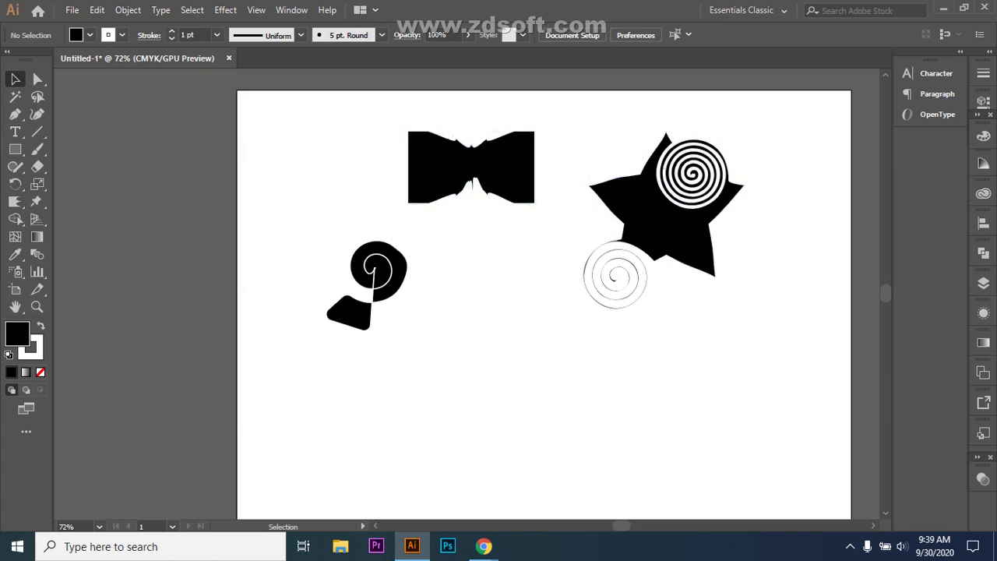
pyautogui.moveTo(15, 149); pyautogui.dragTo(16, 218)
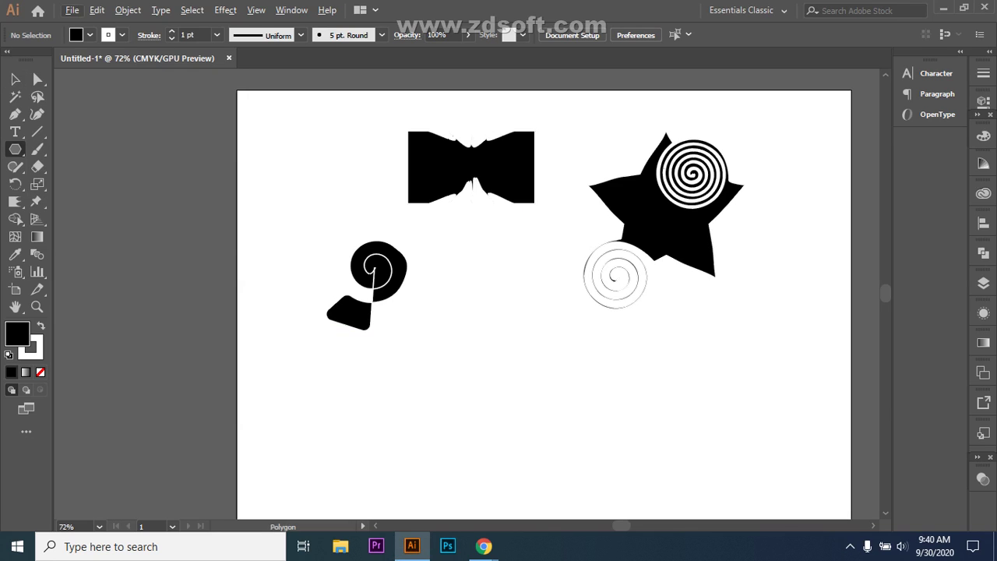
# - Draw a black hexagon below the bow-tie and scallop its top-left corner into small spikes
pyautogui.moveTo(495, 330); pyautogui.dragTo(548, 387)
pyautogui.click(15, 201)
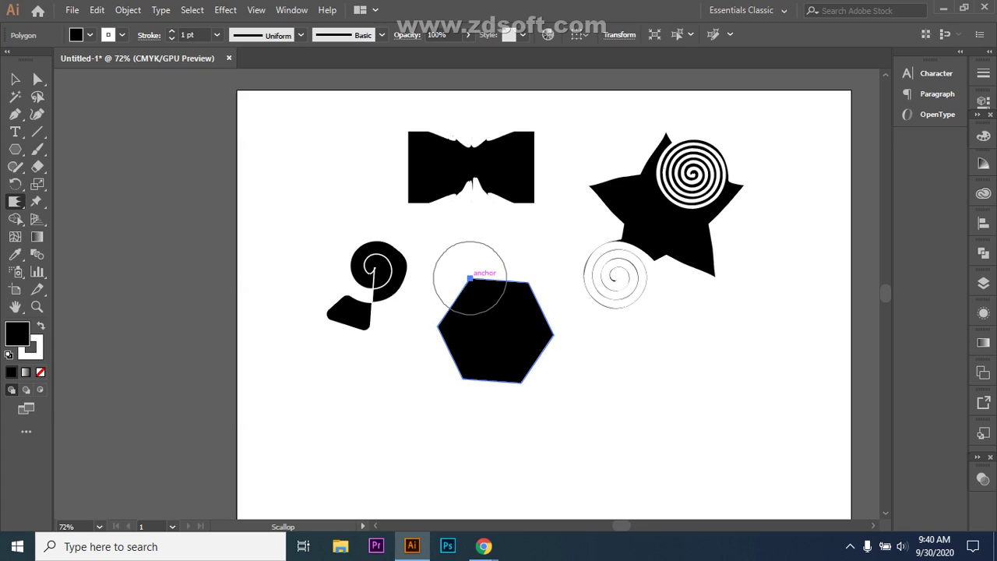
pyautogui.moveTo(469, 278); pyautogui.dragTo(472, 290)
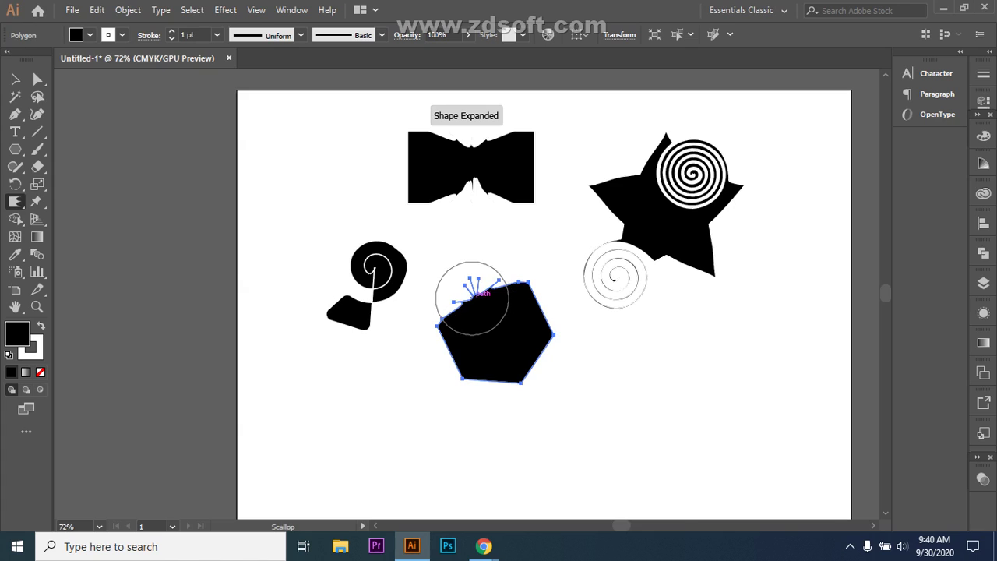
pyautogui.click(14, 79)
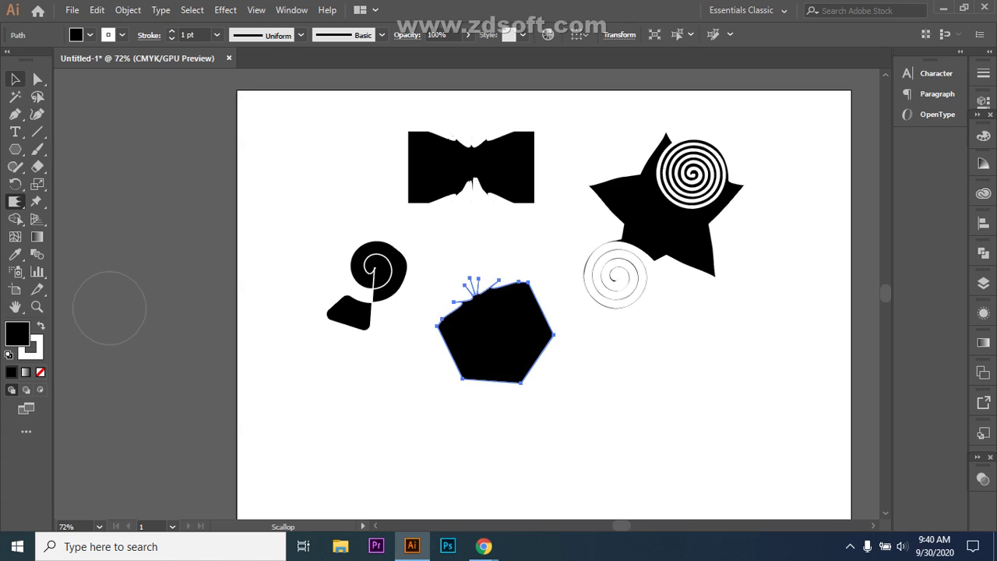
pyautogui.hotkey('ctrl', 'shift', 'a')
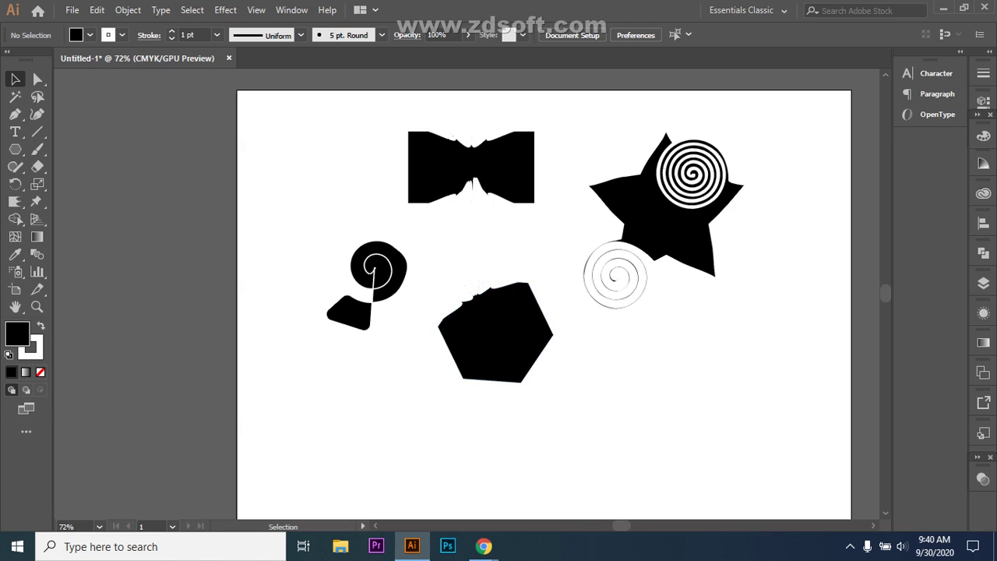
# - Drag the hexagon's top anchor and its spike handle to reshape the upper-left edge
pyautogui.press('a')
pyautogui.click(476, 298)
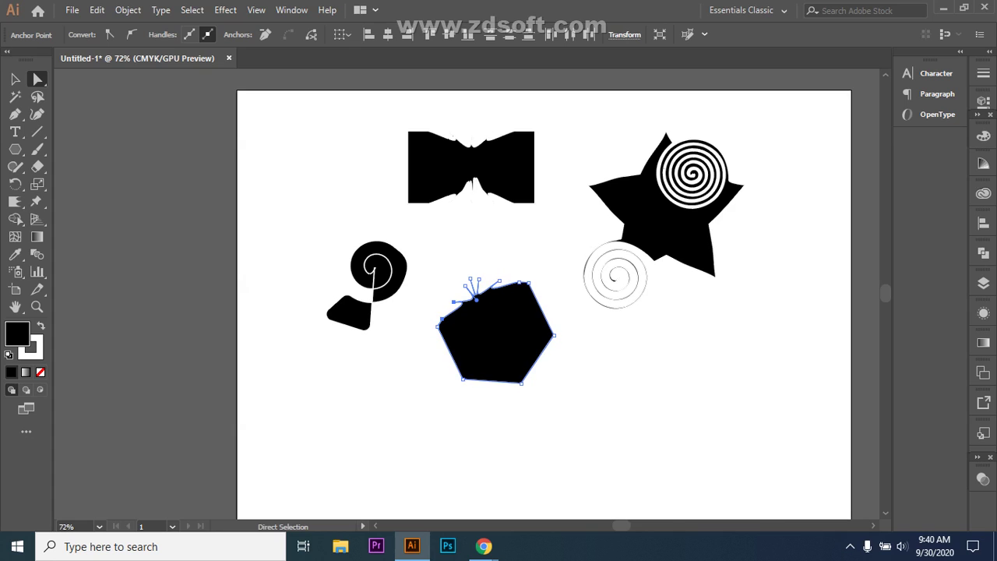
pyautogui.moveTo(477, 298); pyautogui.dragTo(444, 300)
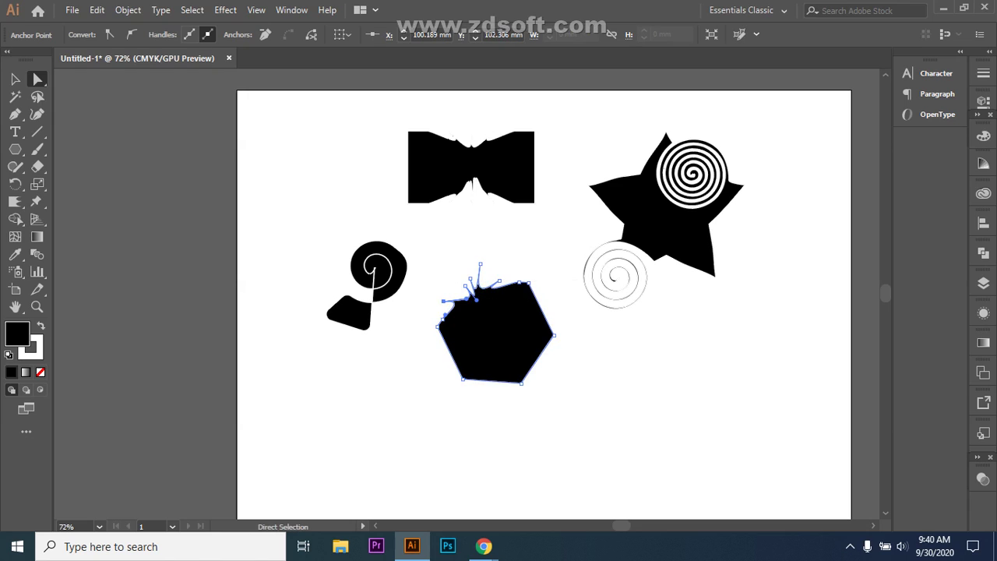
pyautogui.moveTo(499, 279); pyautogui.dragTo(470, 284)
pyautogui.click(471, 278)
pyautogui.hotkey('ctrl', 'shift', 'a')
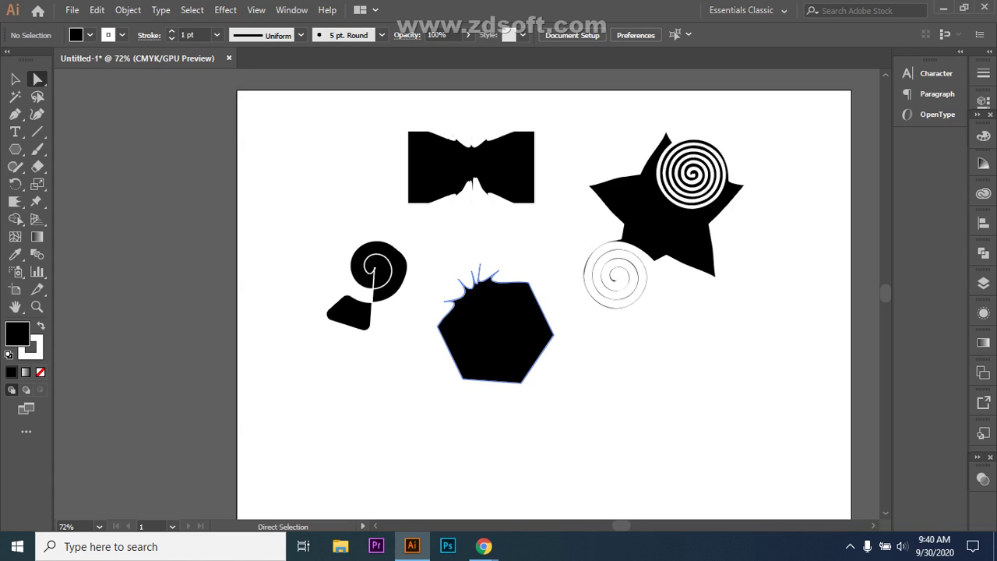
# - Round the hexagon's corners with the live-corner widget to a 31.59 mm radius
pyautogui.click(496, 331)
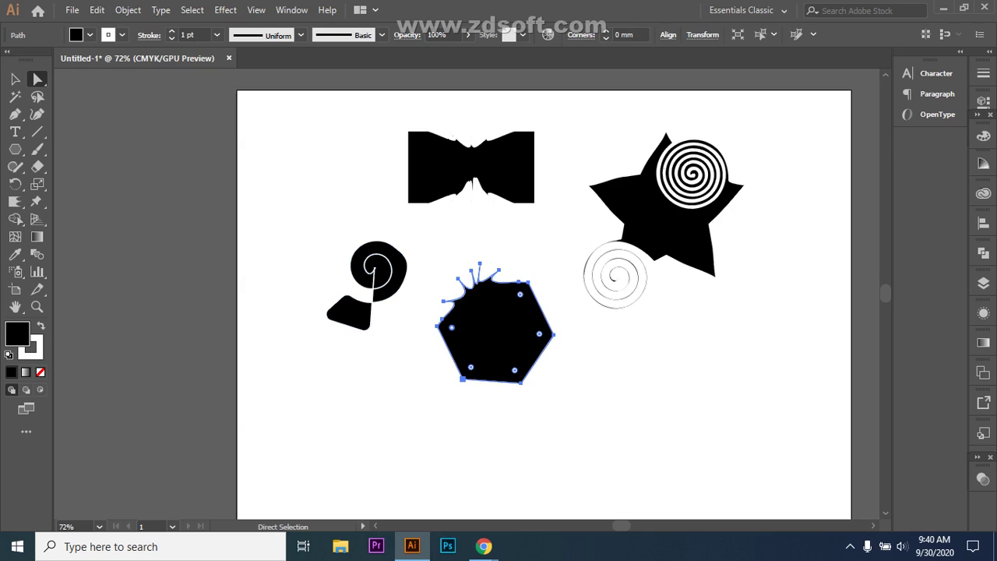
pyautogui.moveTo(452, 327); pyautogui.dragTo(456, 328)
pyautogui.click(516, 369)
pyautogui.moveTo(535, 352); pyautogui.dragTo(527, 339)
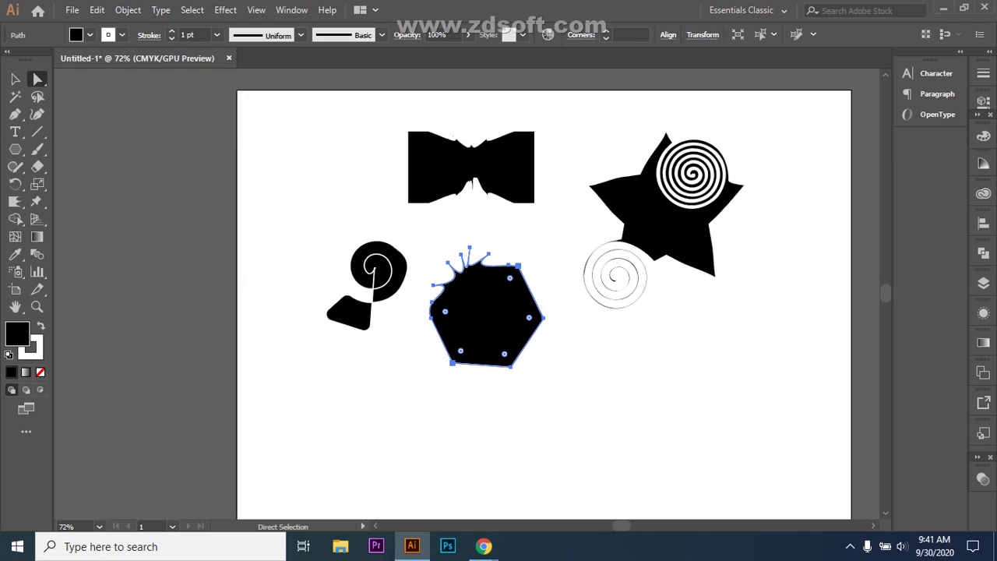
pyautogui.moveTo(529, 317); pyautogui.dragTo(529, 317)
pyautogui.moveTo(510, 277); pyautogui.dragTo(507, 280)
pyautogui.moveTo(529, 317); pyautogui.dragTo(454, 344)
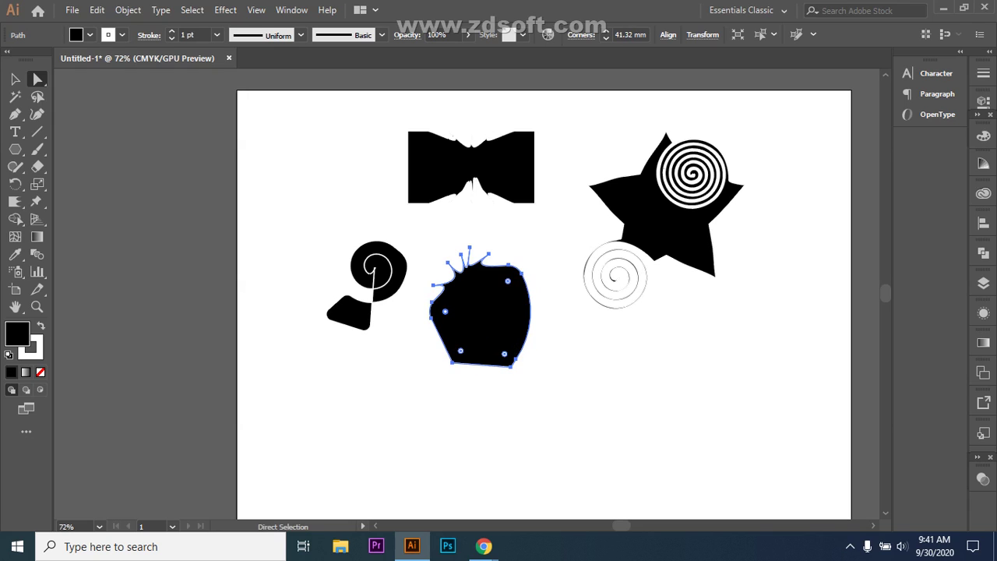
pyautogui.hotkey('ctrl', 'shift', 'a')
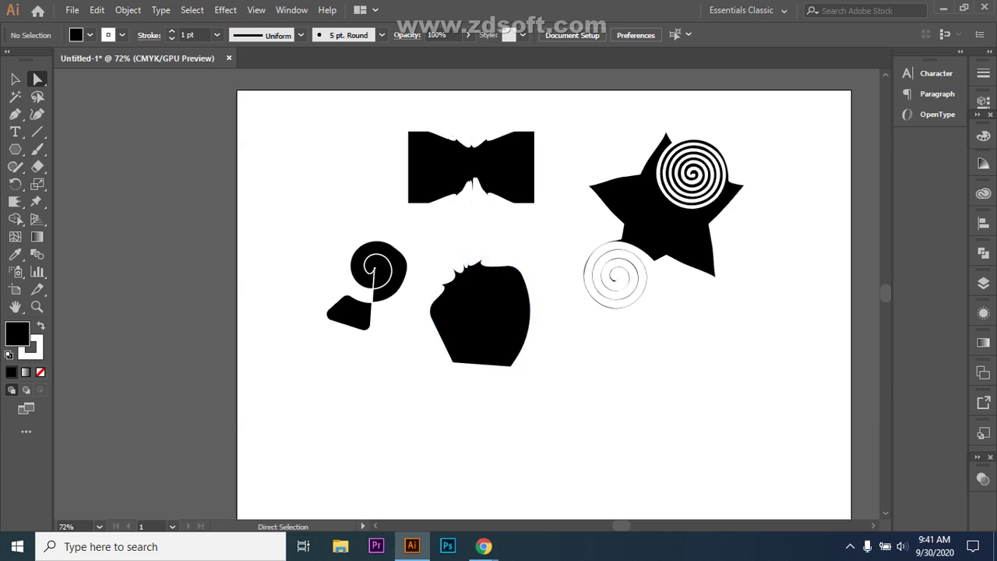
# - Admit the waiting guest into the Google Meet call, then return to Illustrator
pyautogui.moveTo(484, 546)
pyautogui.click(401, 486)
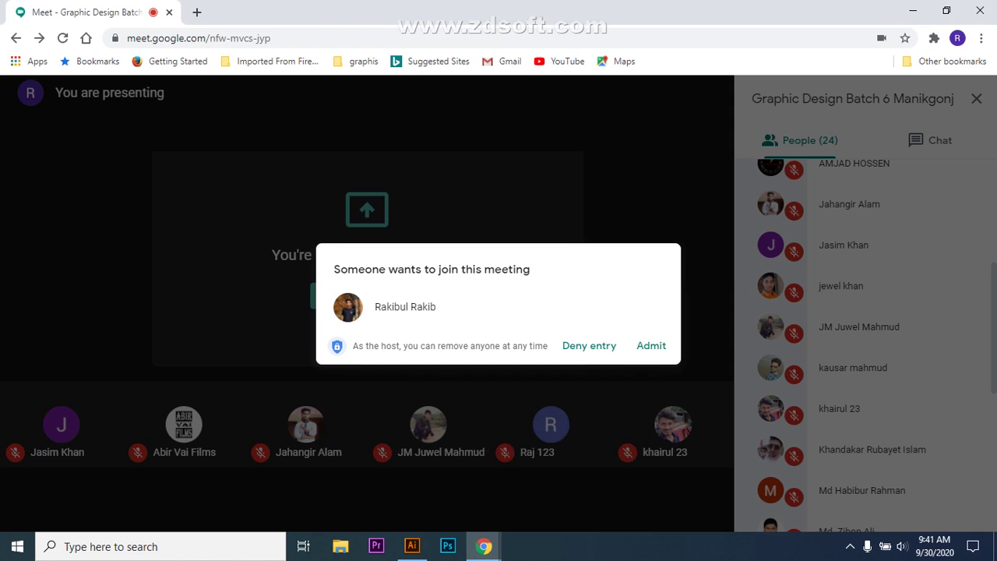
pyautogui.click(652, 345)
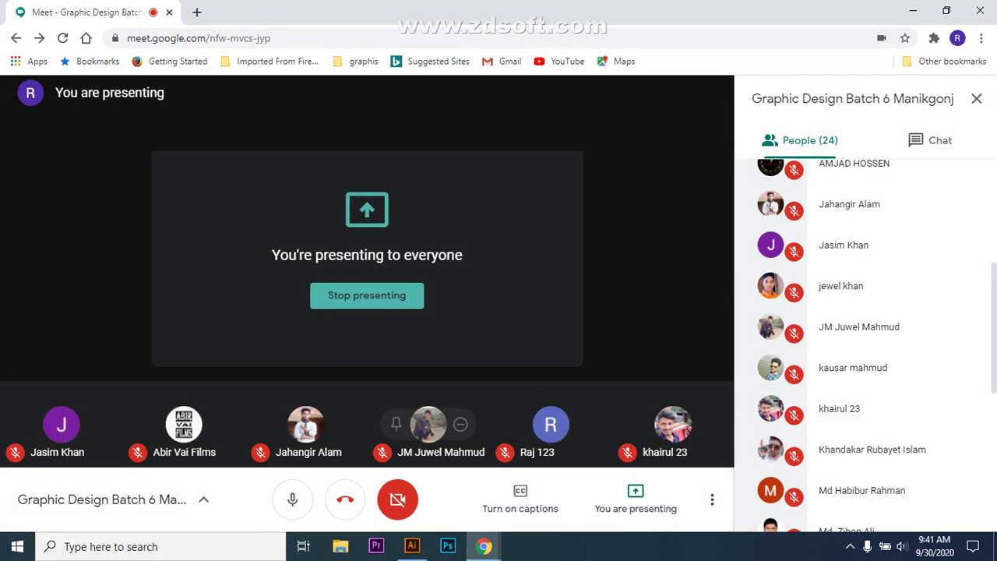
pyautogui.click(412, 546)
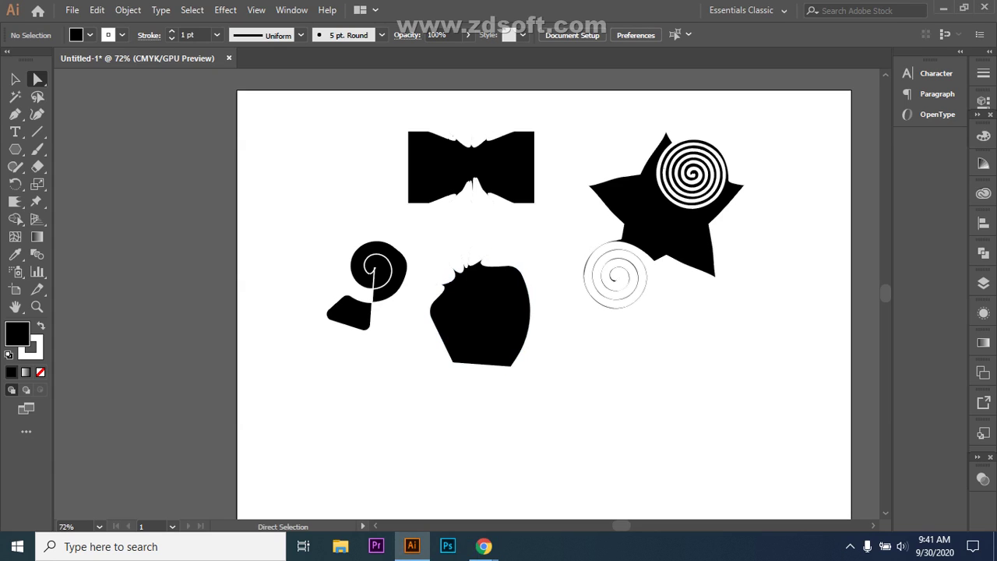
# - Try crystallizing the blob's lower-right edge, undo it, and remove the rounded hexagon
pyautogui.click(14, 201)
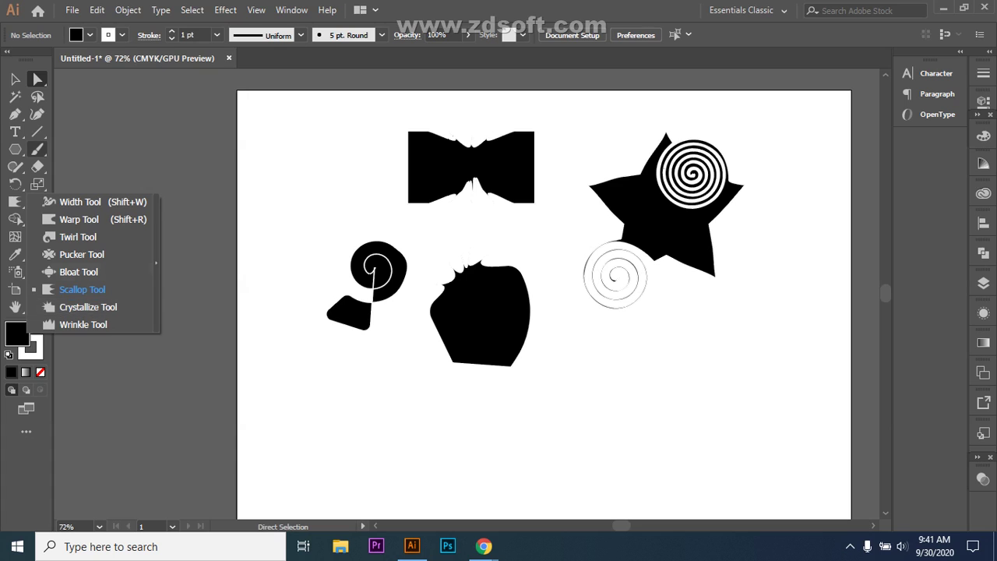
pyautogui.click(436, 295)
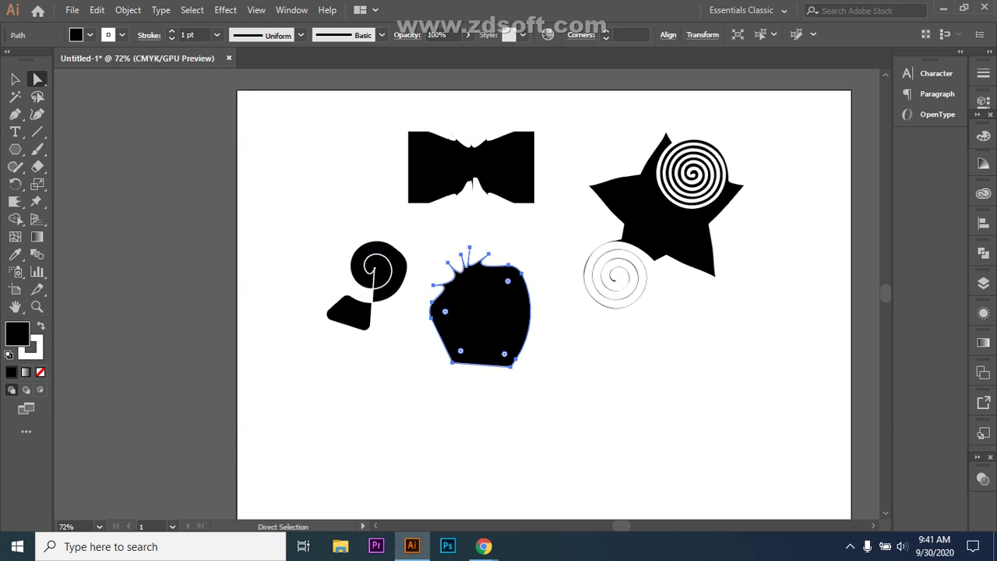
pyautogui.moveTo(14, 201)
pyautogui.mouseDown()
pyautogui.moveTo(55, 272)
pyautogui.moveTo(59, 305)
pyautogui.mouseUp()
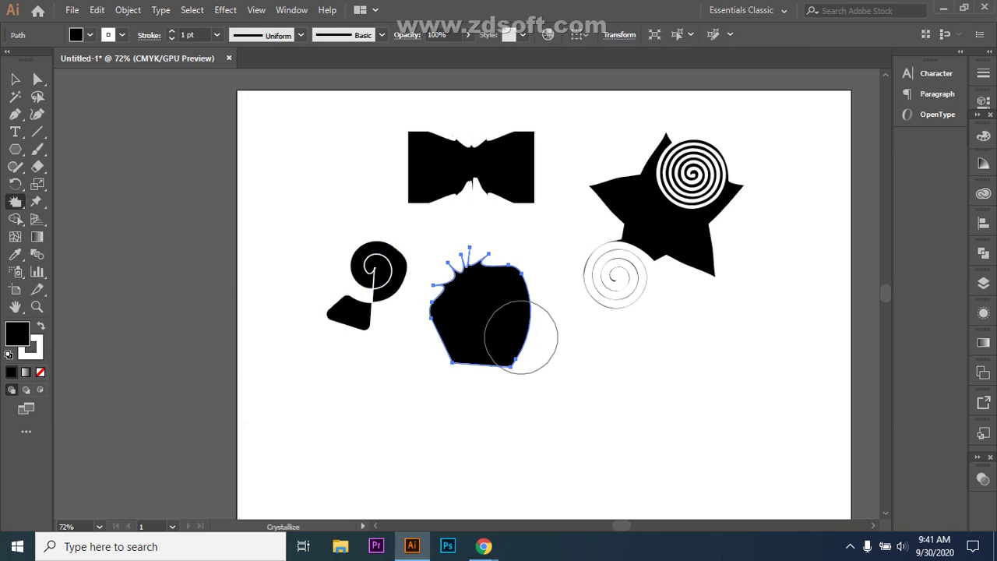
pyautogui.moveTo(516, 347)
pyautogui.mouseDown()
pyautogui.moveTo(514, 334)
pyautogui.moveTo(565, 343)
pyautogui.moveTo(578, 335)
pyautogui.moveTo(569, 308)
pyautogui.moveTo(596, 325)
pyautogui.moveTo(540, 362)
pyautogui.moveTo(541, 348)
pyautogui.moveTo(579, 346)
pyautogui.moveTo(523, 379)
pyautogui.moveTo(525, 390)
pyautogui.moveTo(441, 385)
pyautogui.moveTo(416, 363)
pyautogui.moveTo(470, 328)
pyautogui.moveTo(603, 334)
pyautogui.mouseUp()
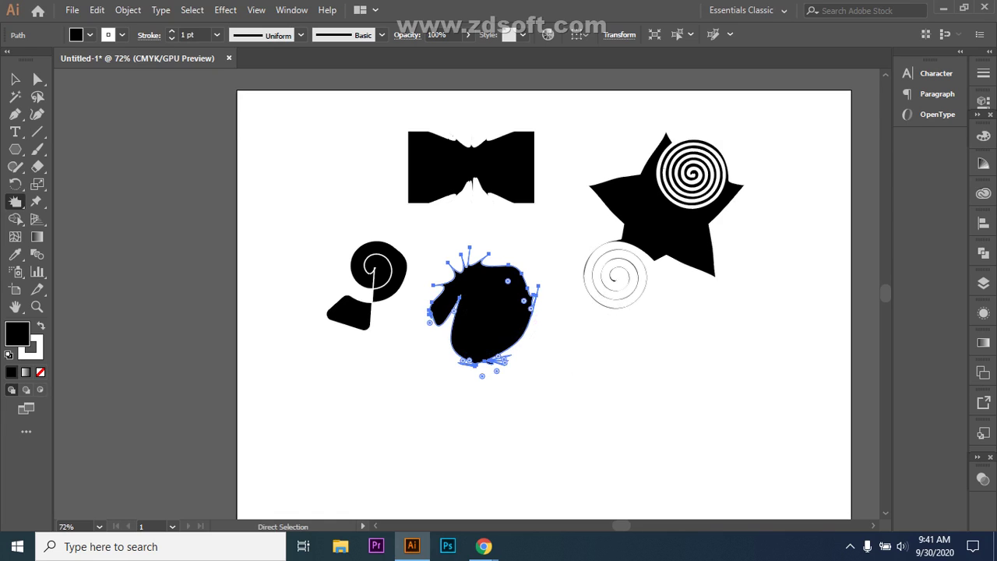
pyautogui.hotkey('ctrl', 'z')
pyautogui.hotkey('ctrl', 'z')
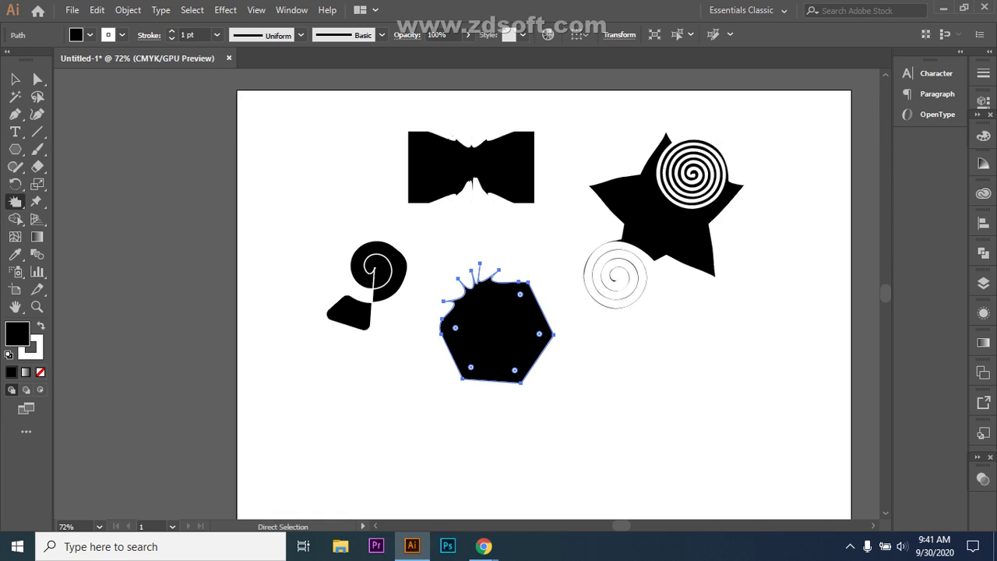
pyautogui.click(476, 299)
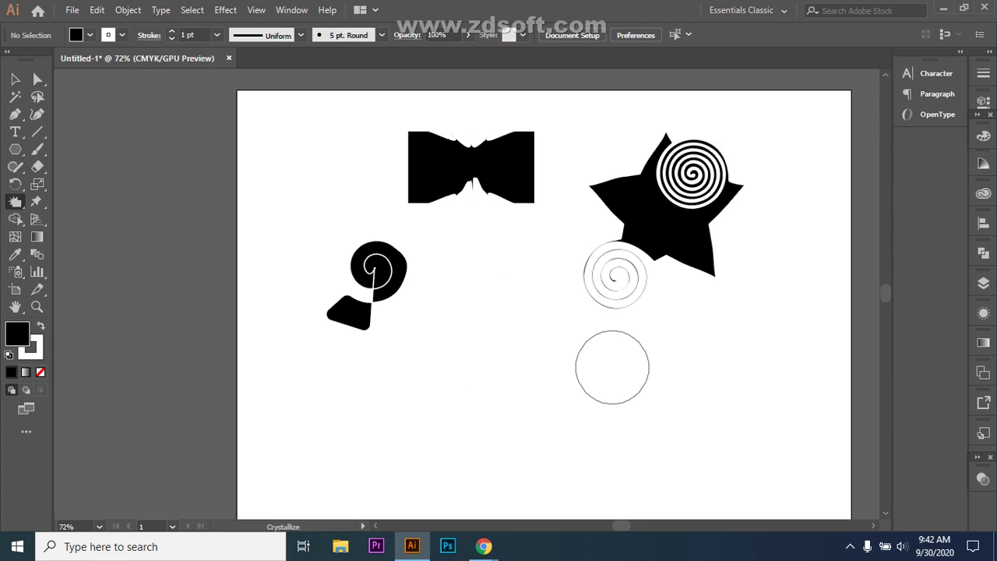
pyautogui.click(15, 149)
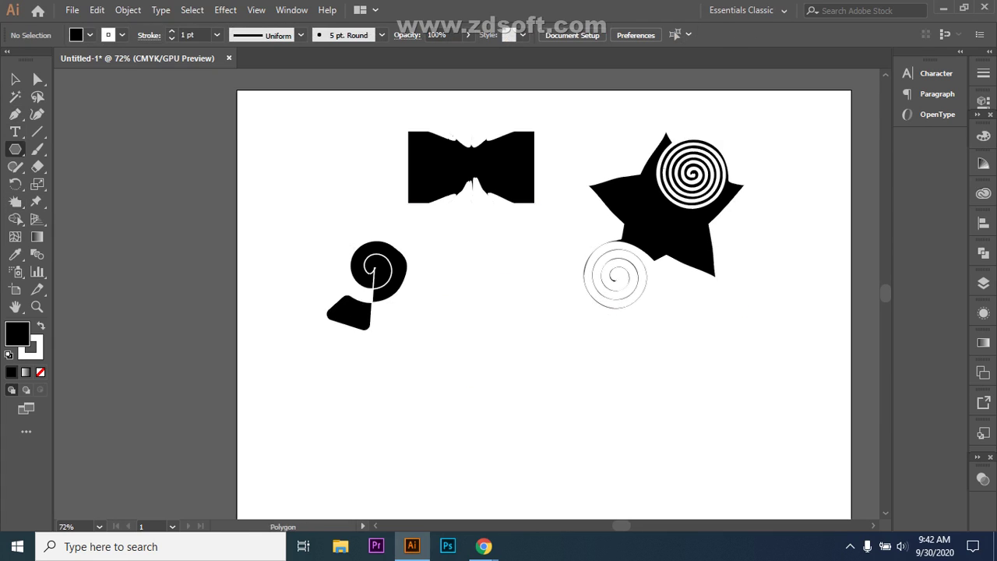
# - Draw a new black hexagon and crystallize spikes from its top-left, right and bottom-right vertices
pyautogui.moveTo(486, 334); pyautogui.dragTo(528, 407)
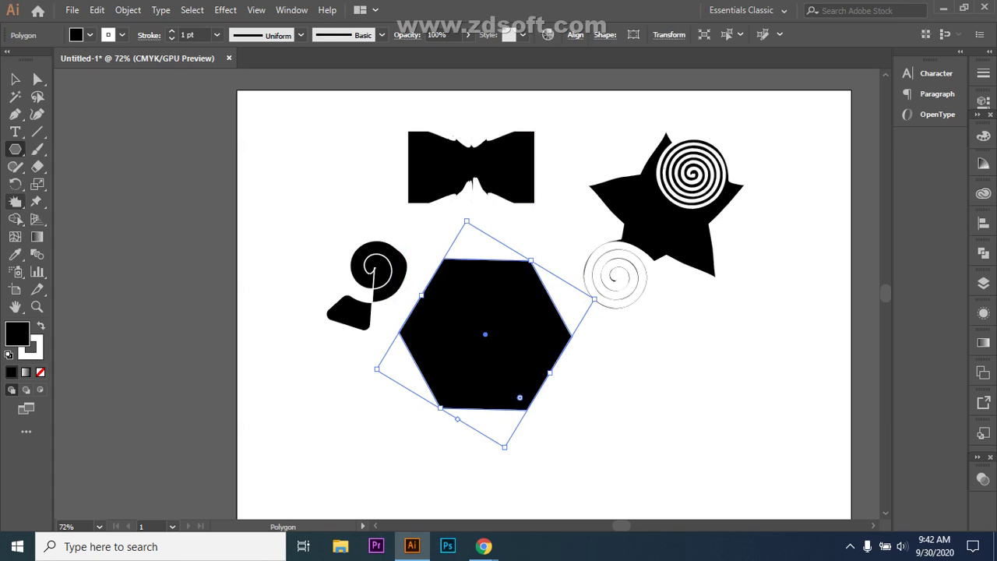
pyautogui.click(15, 201)
pyautogui.moveTo(444, 261); pyautogui.dragTo(446, 266)
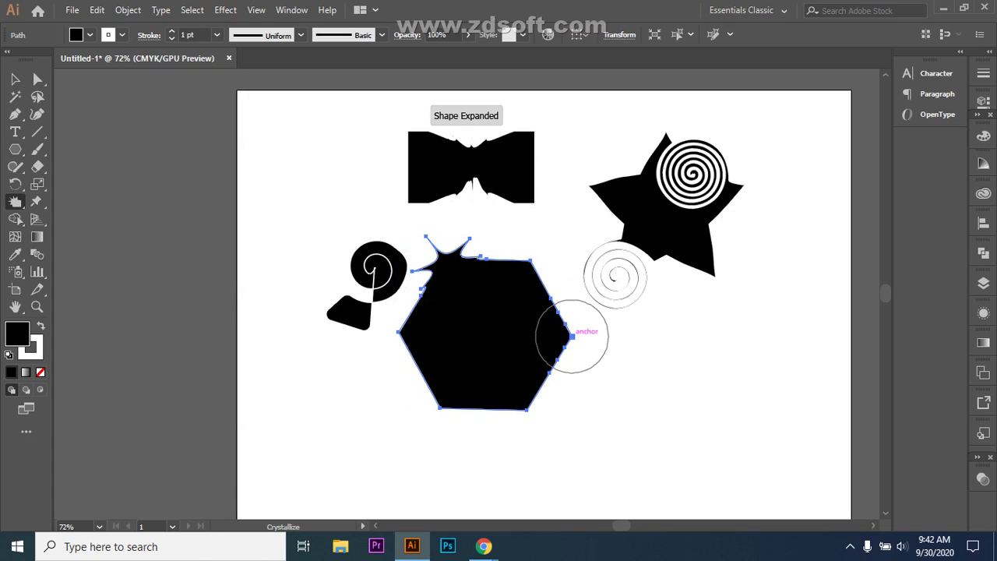
pyautogui.moveTo(571, 336); pyautogui.dragTo(571, 335)
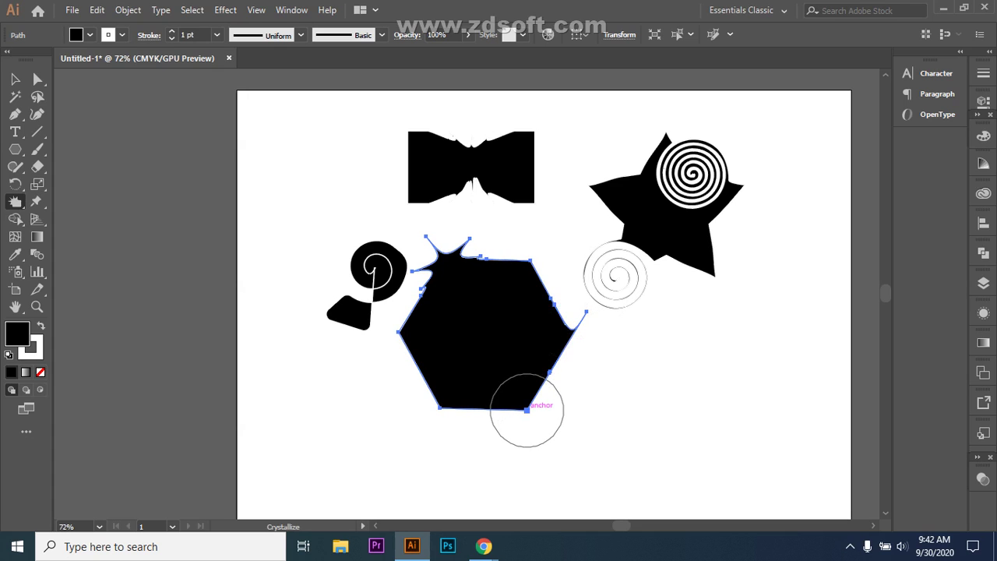
pyautogui.moveTo(526, 410); pyautogui.dragTo(527, 413)
# - Crystallize the bottom-left, left and top-right vertices, then bring the Google Meet call forward
pyautogui.moveTo(440, 409); pyautogui.dragTo(437, 414)
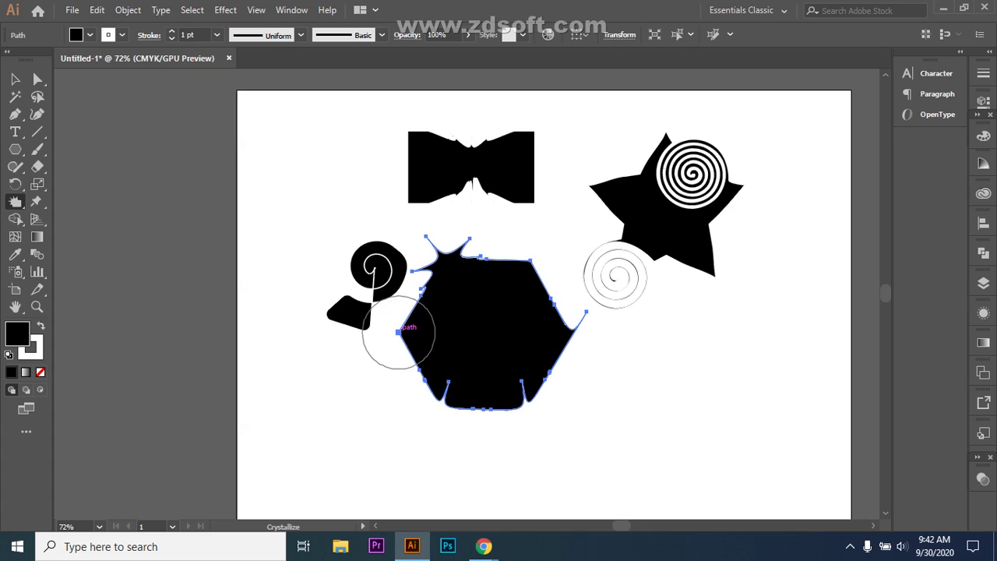
pyautogui.moveTo(398, 333); pyautogui.dragTo(436, 334)
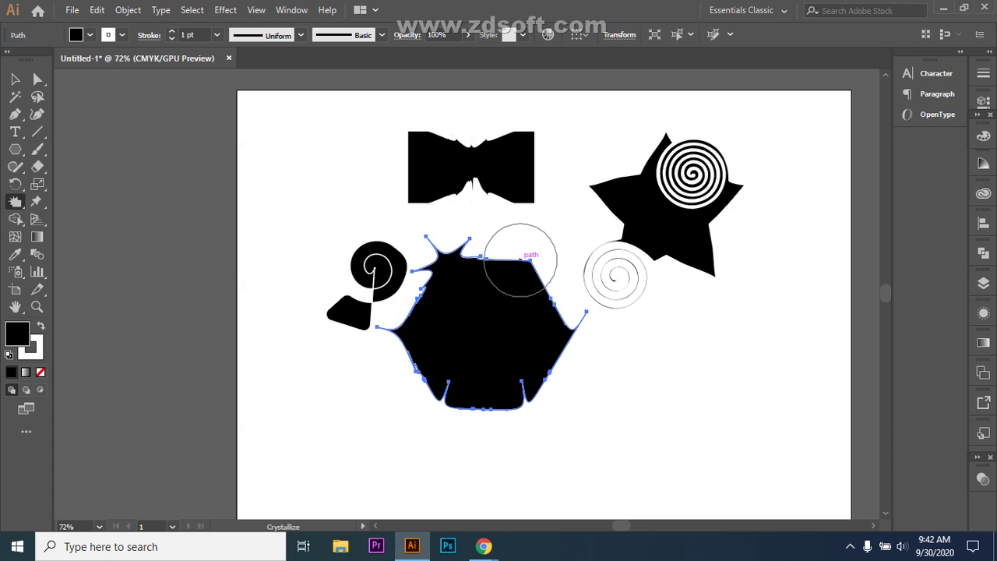
pyautogui.moveTo(523, 265)
pyautogui.mouseDown()
pyautogui.moveTo(543, 252)
pyautogui.moveTo(520, 313)
pyautogui.mouseUp()
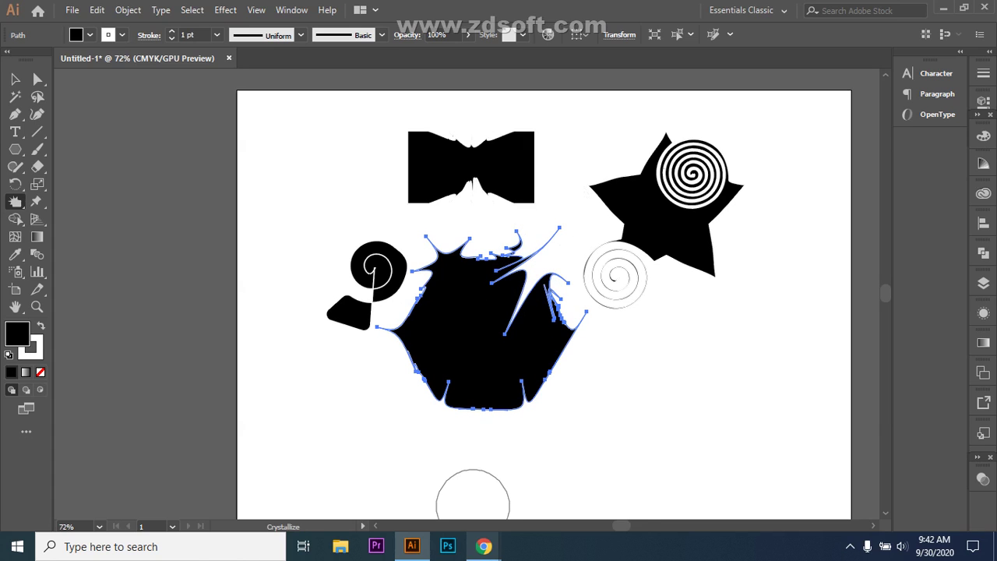
pyautogui.moveTo(484, 546)
pyautogui.click(405, 475)
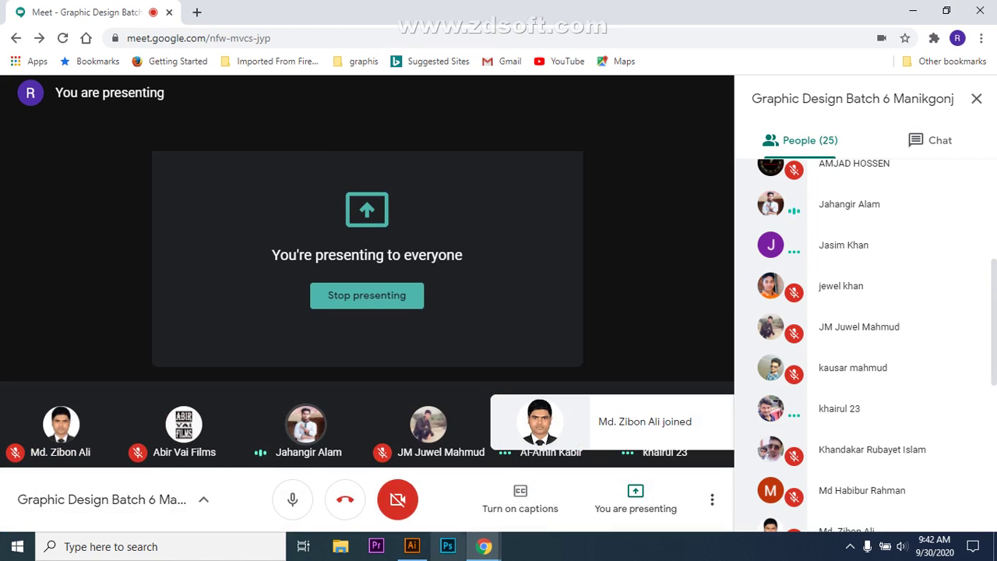
# - Choose Stop presenting from the 'You are presenting' control to end the screen share
pyautogui.moveTo(484, 546)
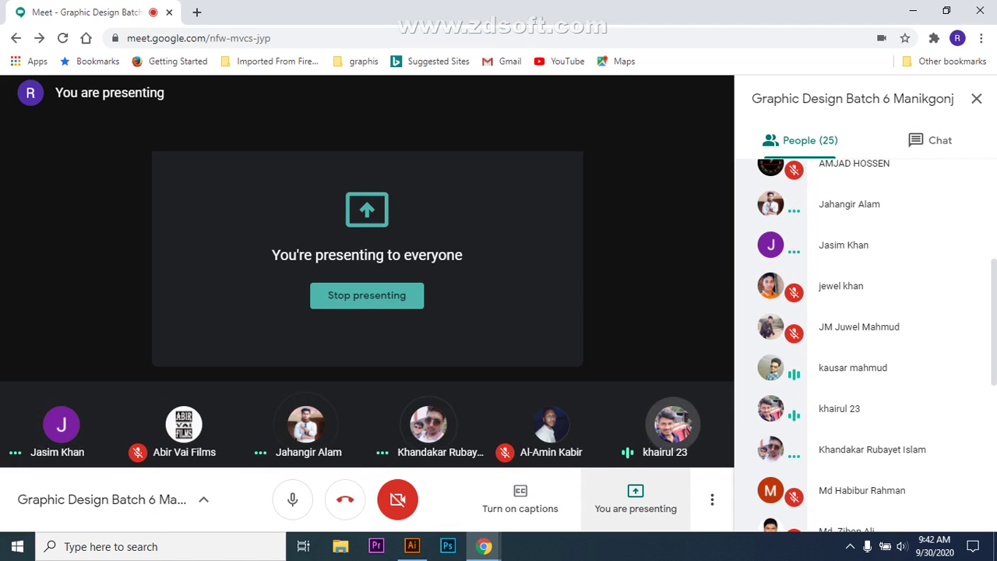
pyautogui.moveTo(673, 426)
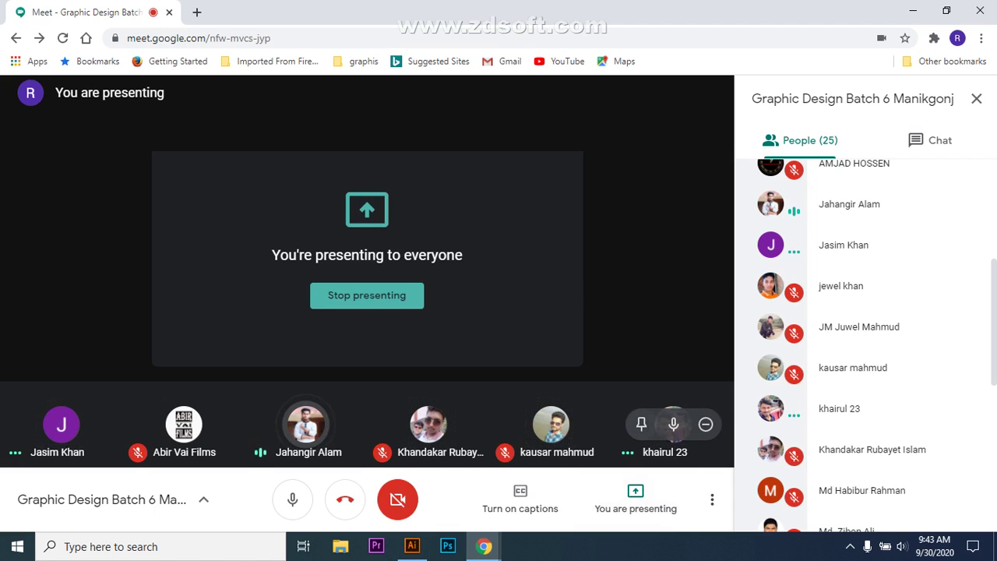
pyautogui.moveTo(849, 503)
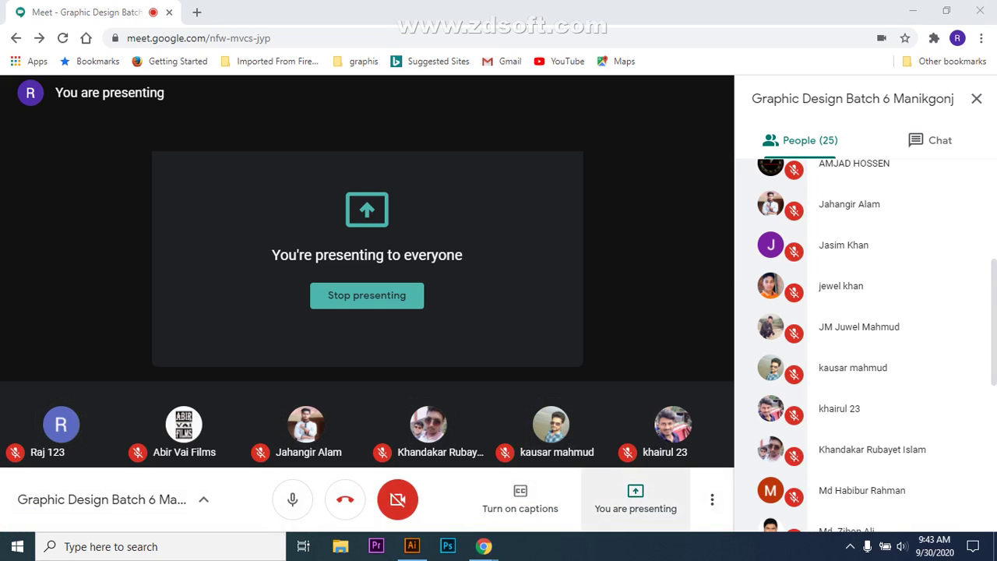
pyautogui.click(635, 498)
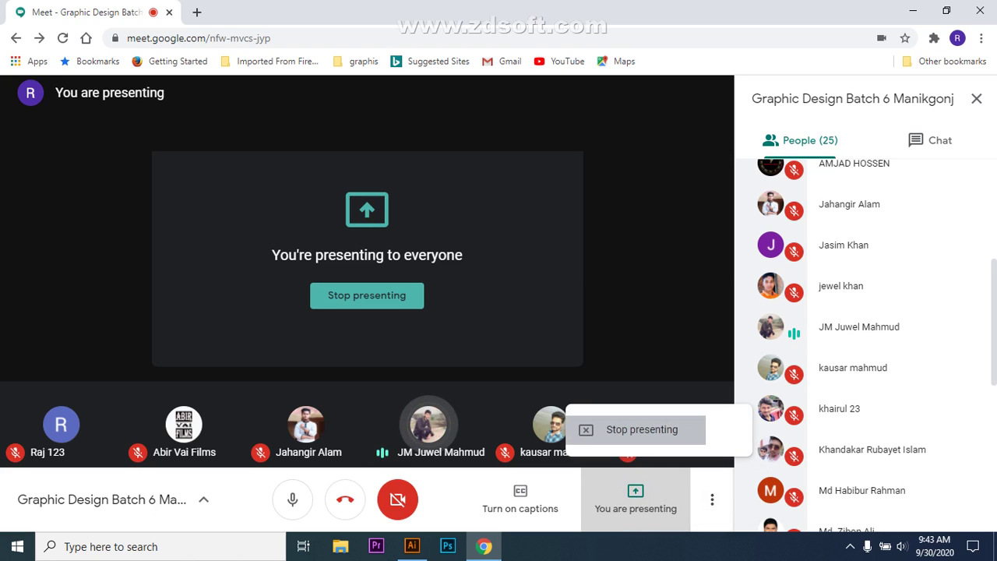
pyautogui.click(642, 429)
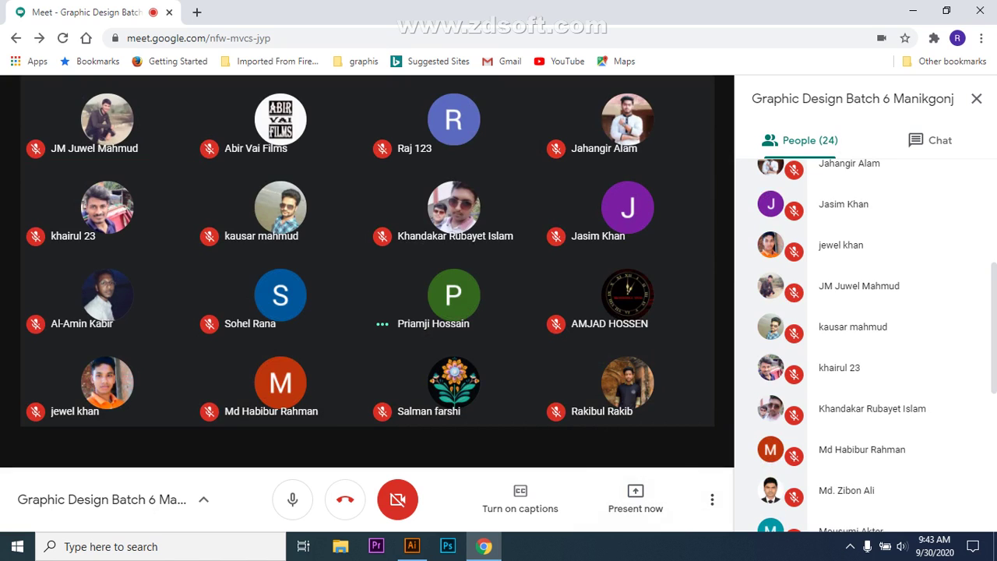
# - Share the Untitled-1 Illustrator window in Google Meet and delete the selected crystallized hexagon
pyautogui.click(636, 499)
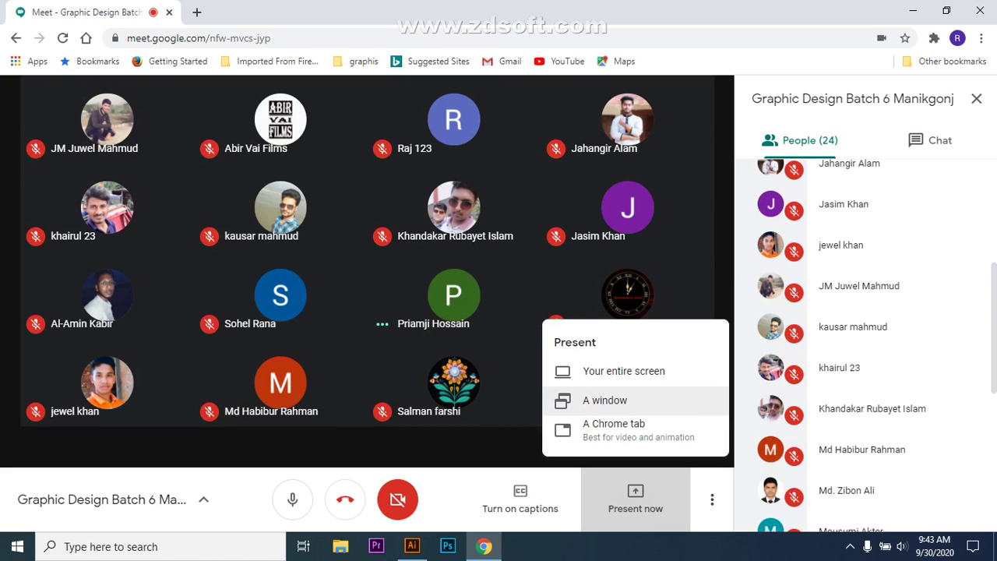
pyautogui.click(615, 400)
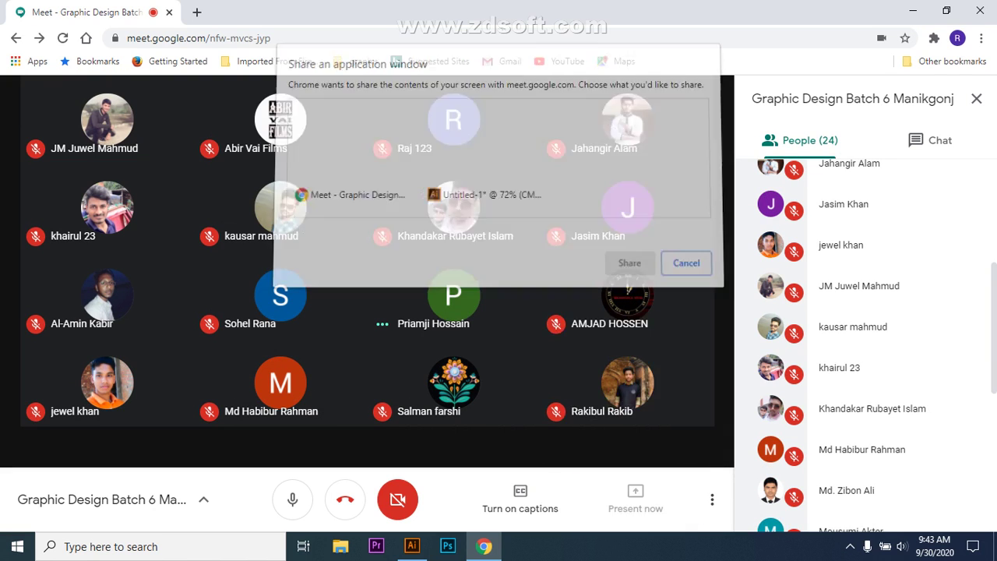
pyautogui.click(486, 156)
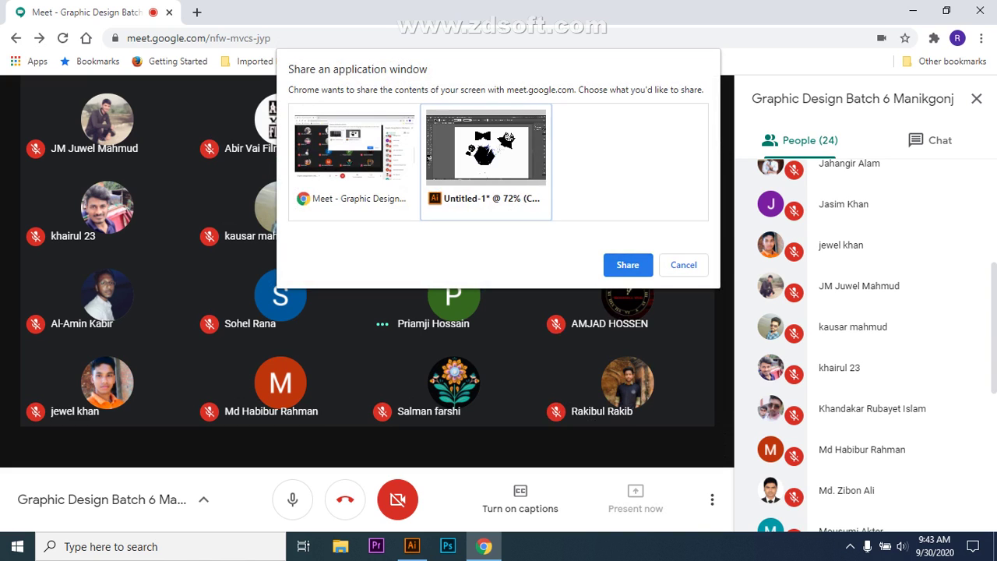
pyautogui.click(627, 264)
pyautogui.press('v')
pyautogui.press('Delete')
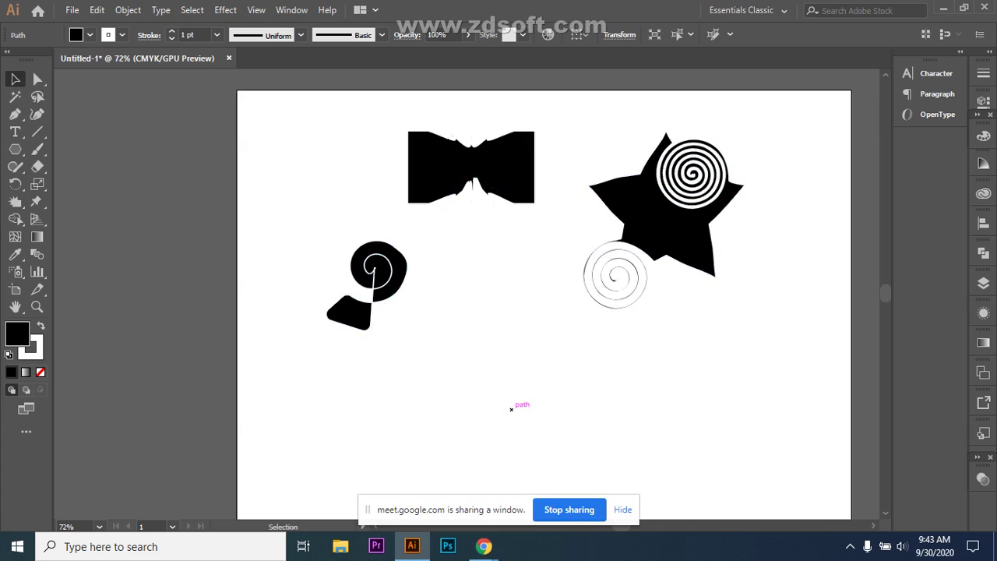
pyautogui.click(850, 546)
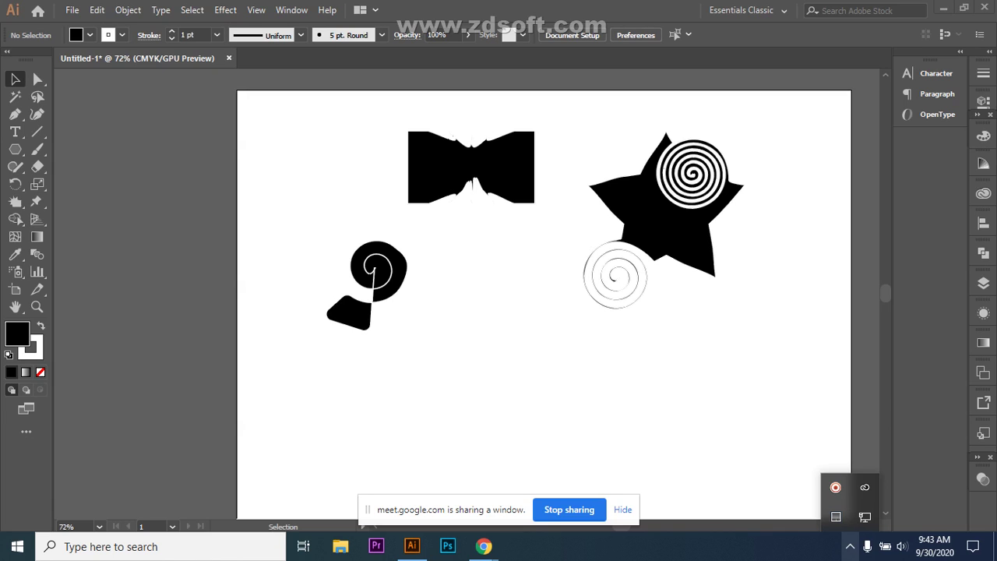
pyautogui.click(849, 546)
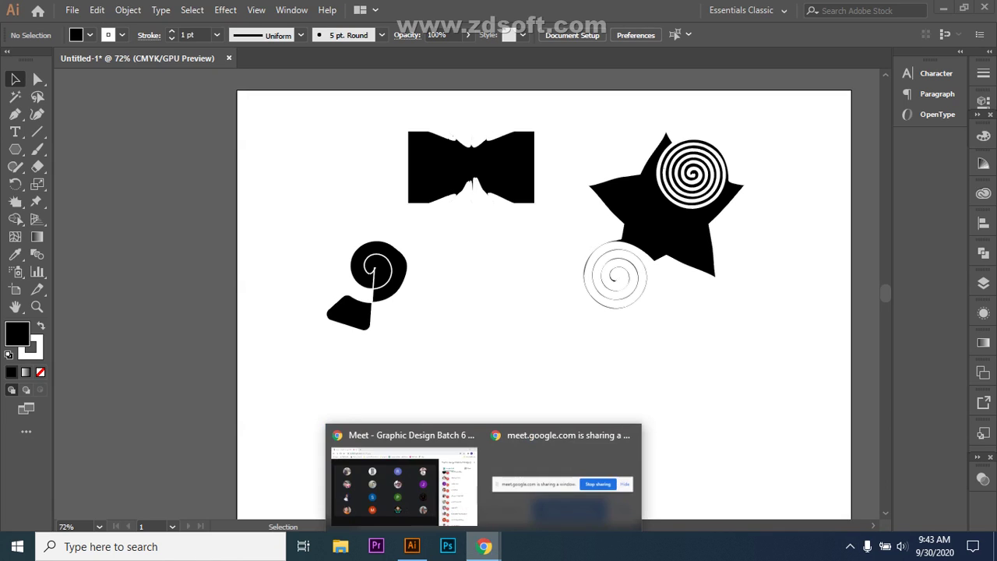
pyautogui.click(404, 476)
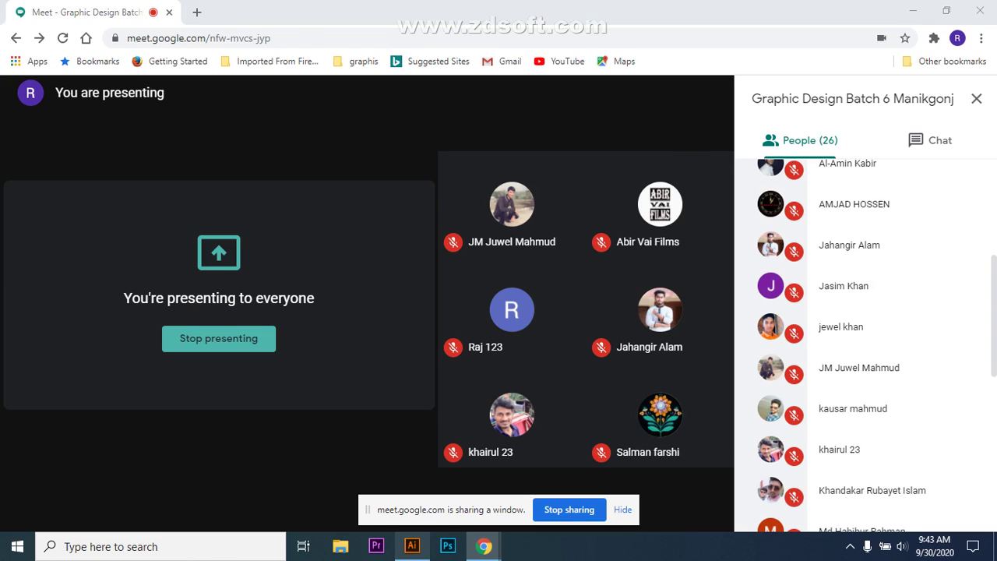
pyautogui.hotkey('alt', 'Tab')
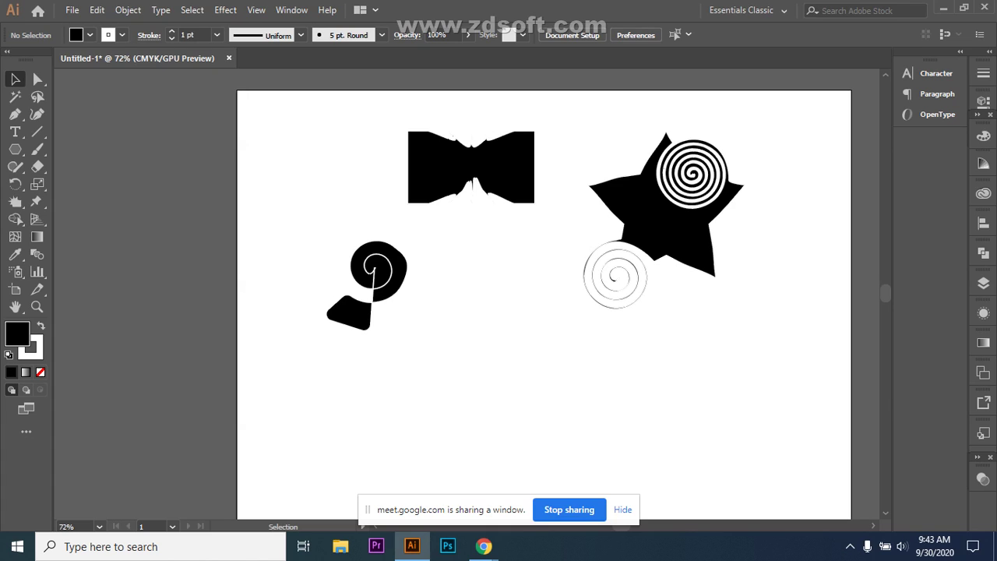
# - Delete the bow-tie and move the spiral star and spiral blob up the artboard
pyautogui.click(470, 167)
pyautogui.press('Delete')
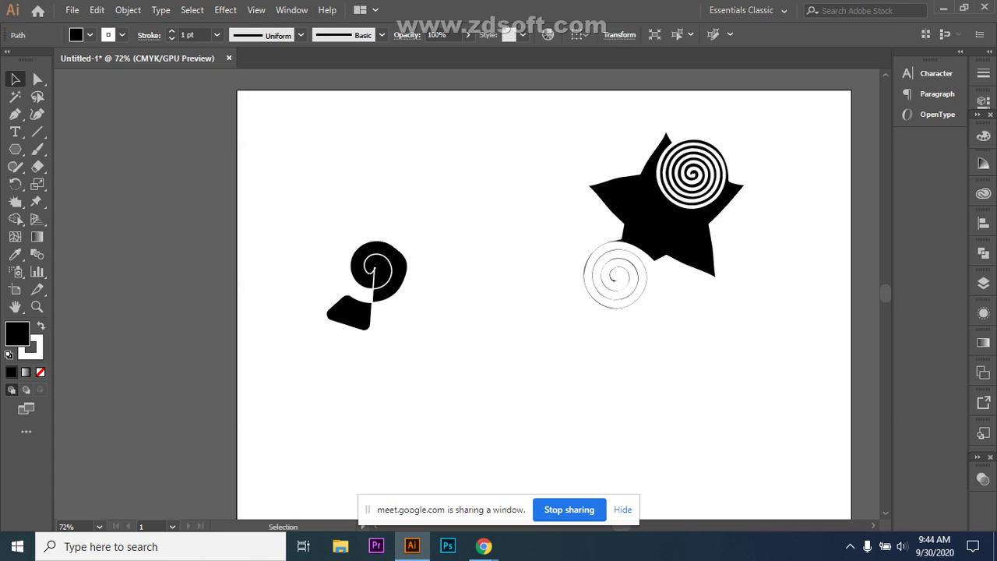
pyautogui.click(615, 276)
pyautogui.moveTo(615, 277); pyautogui.dragTo(463, 231)
pyautogui.hotkey('ctrl', 'shift', 'a')
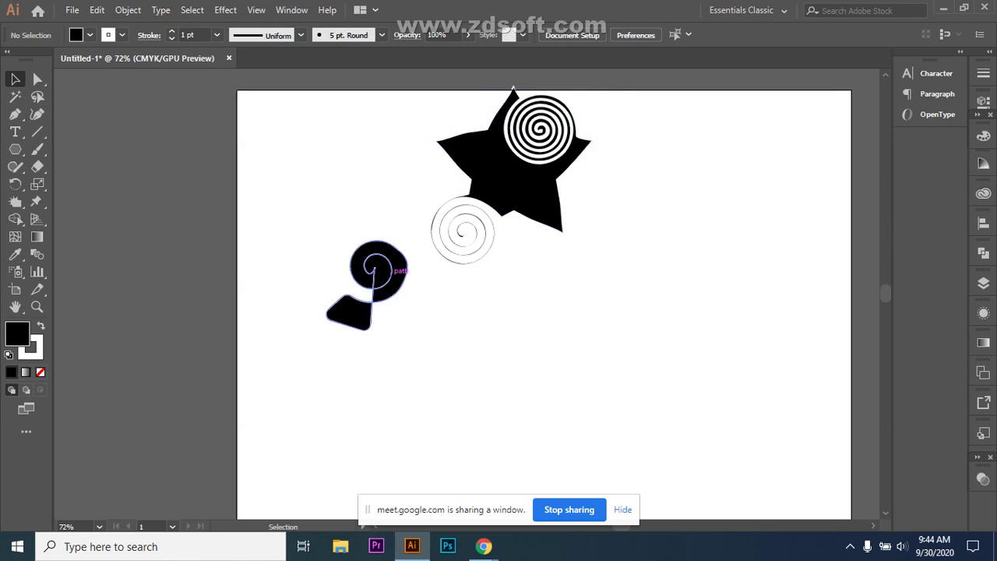
pyautogui.click(375, 283)
pyautogui.moveTo(376, 283); pyautogui.dragTo(351, 172)
pyautogui.hotkey('ctrl', 'shift', 'a')
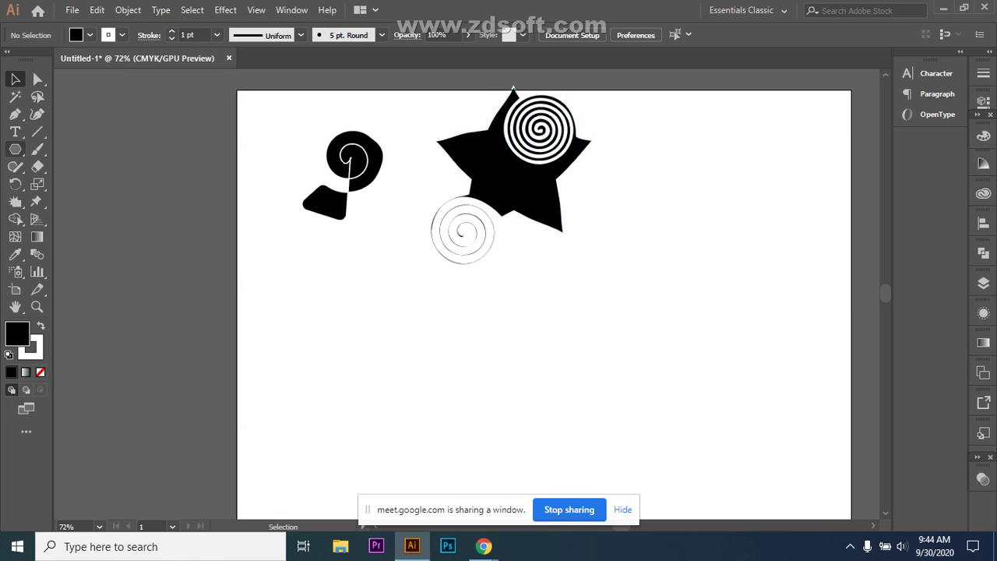
# - Draw a new black five-pointed star with the Star tool and move it right
pyautogui.click(15, 149)
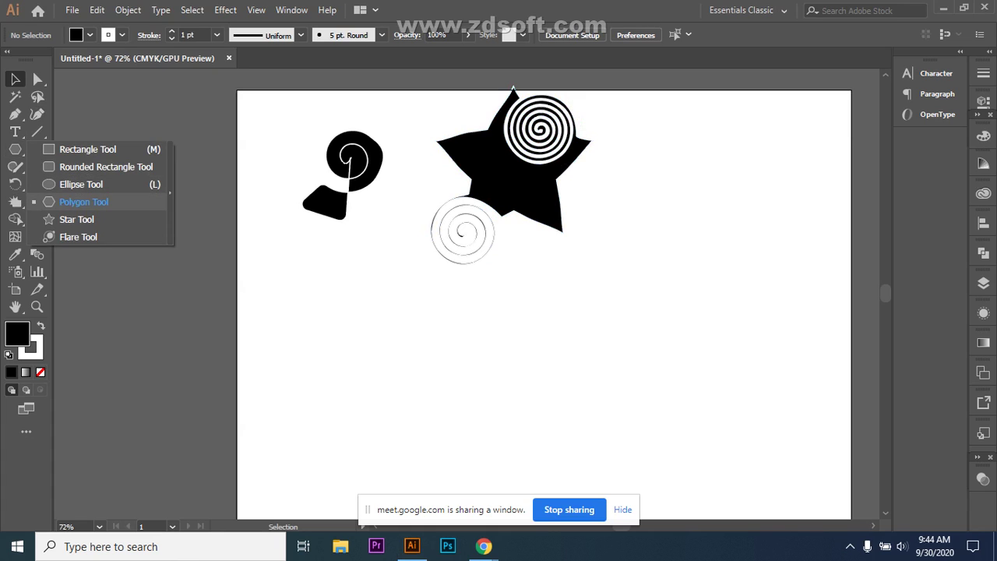
pyautogui.click(76, 218)
pyautogui.moveTo(481, 340)
pyautogui.mouseDown()
pyautogui.moveTo(586, 390)
pyautogui.moveTo(560, 395)
pyautogui.mouseUp()
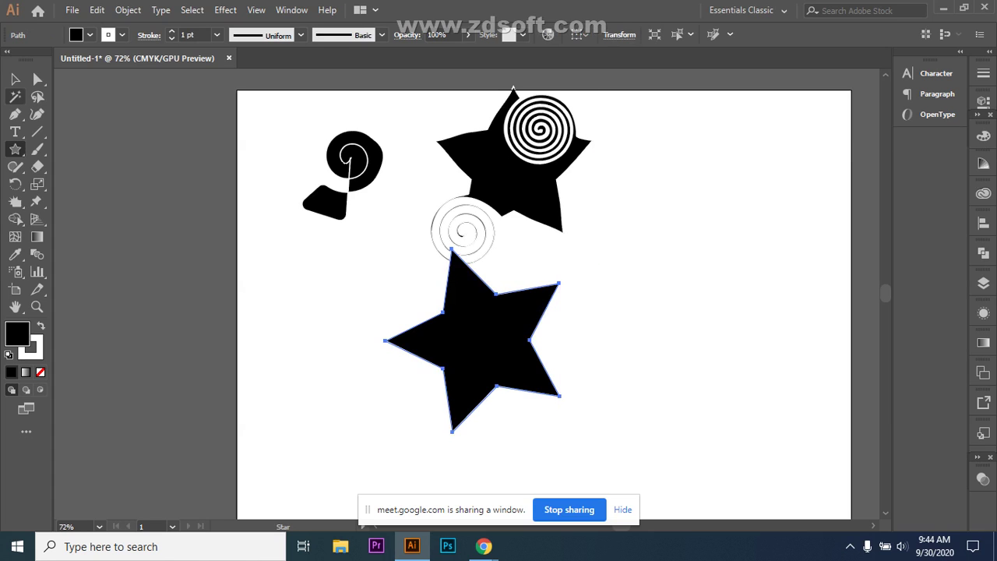
pyautogui.click(15, 79)
pyautogui.moveTo(483, 343); pyautogui.dragTo(631, 349)
pyautogui.click(16, 200)
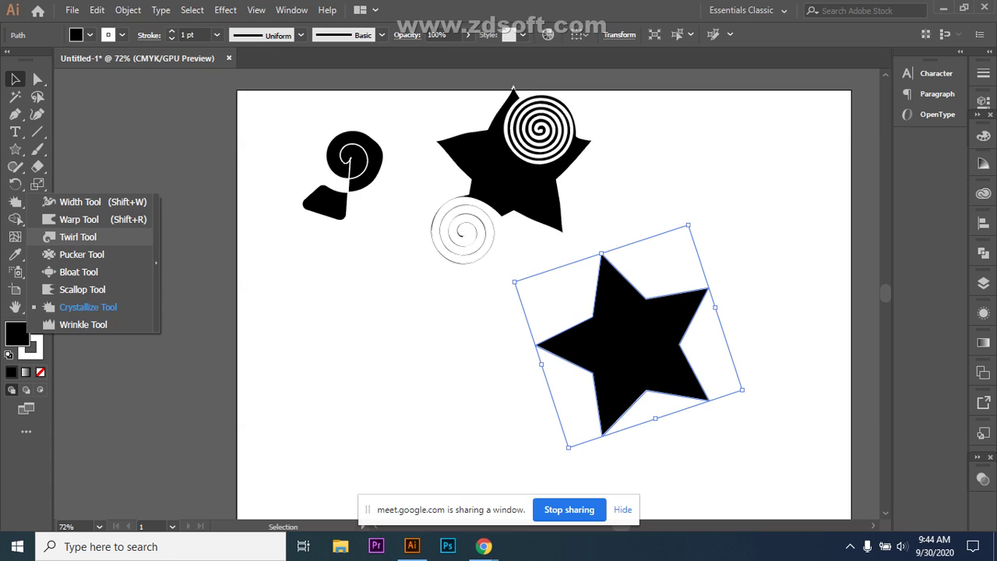
# - Twirl the new star's top point into a tight spiral, then deselect it
pyautogui.click(78, 237)
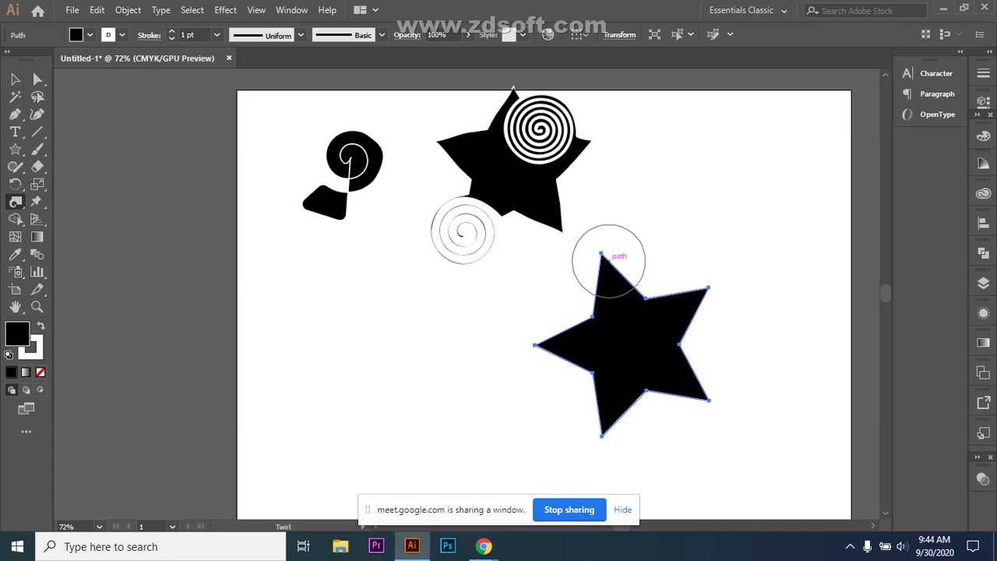
pyautogui.moveTo(645, 299); pyautogui.dragTo(645, 297)
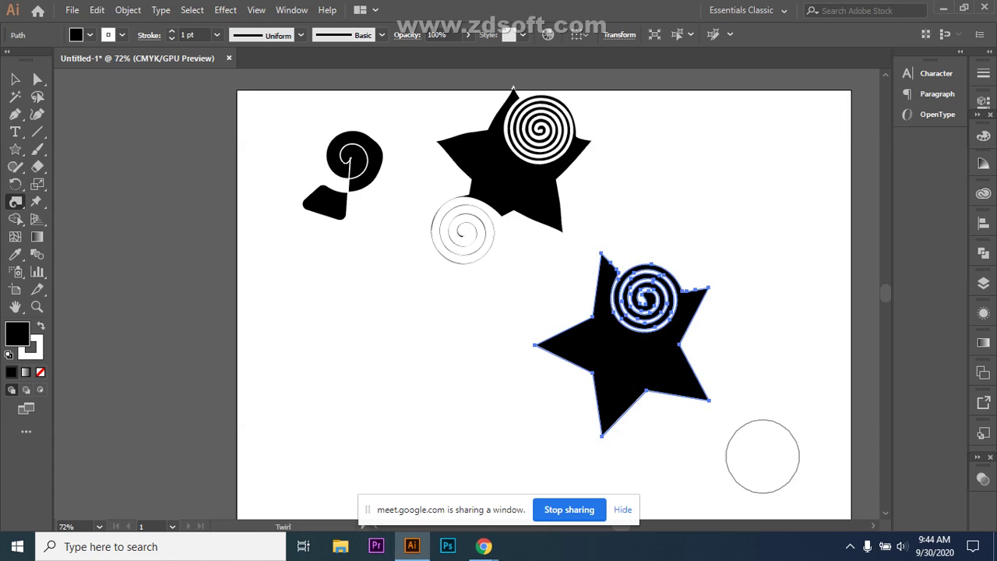
pyautogui.click(15, 79)
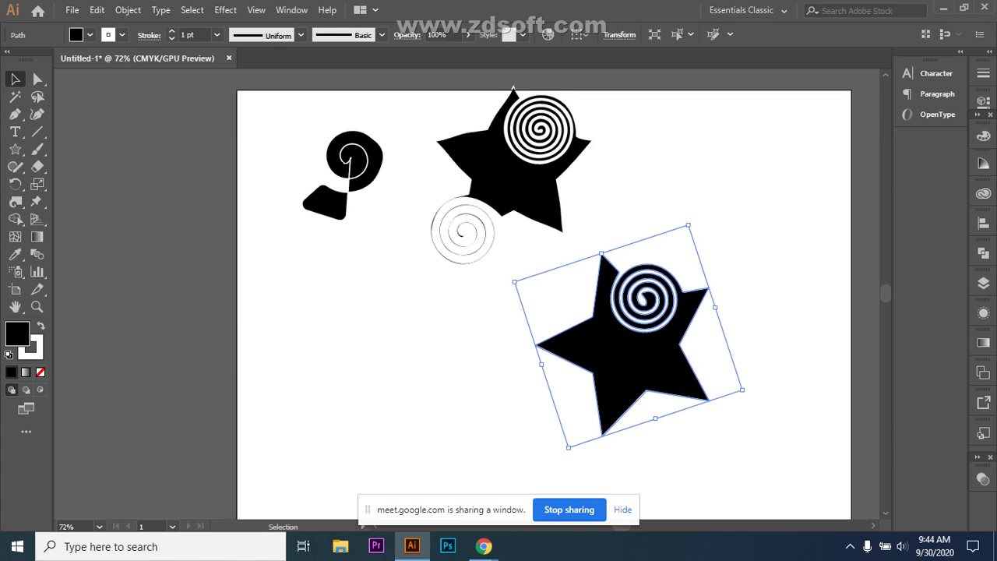
pyautogui.click(583, 305)
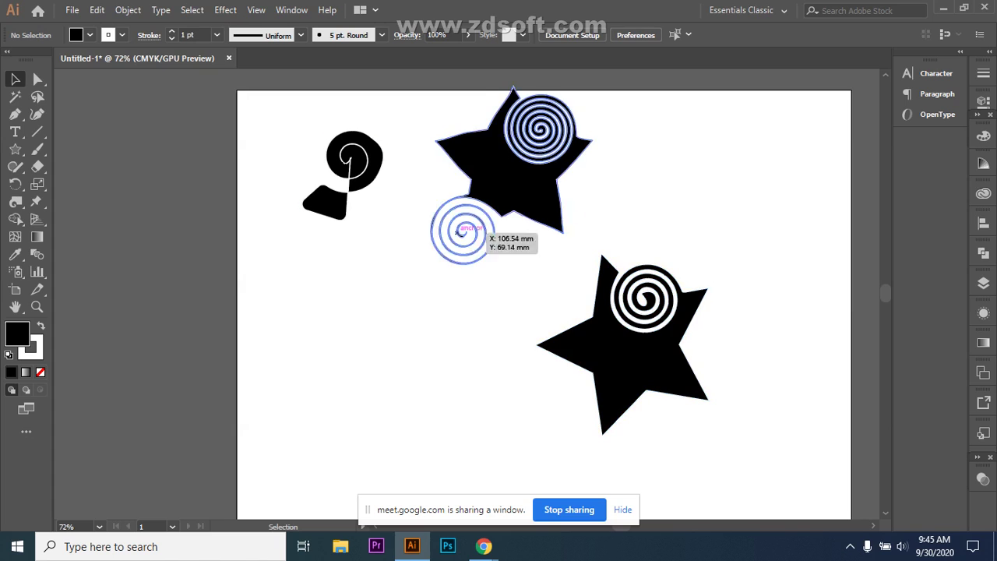
pyautogui.click(16, 201)
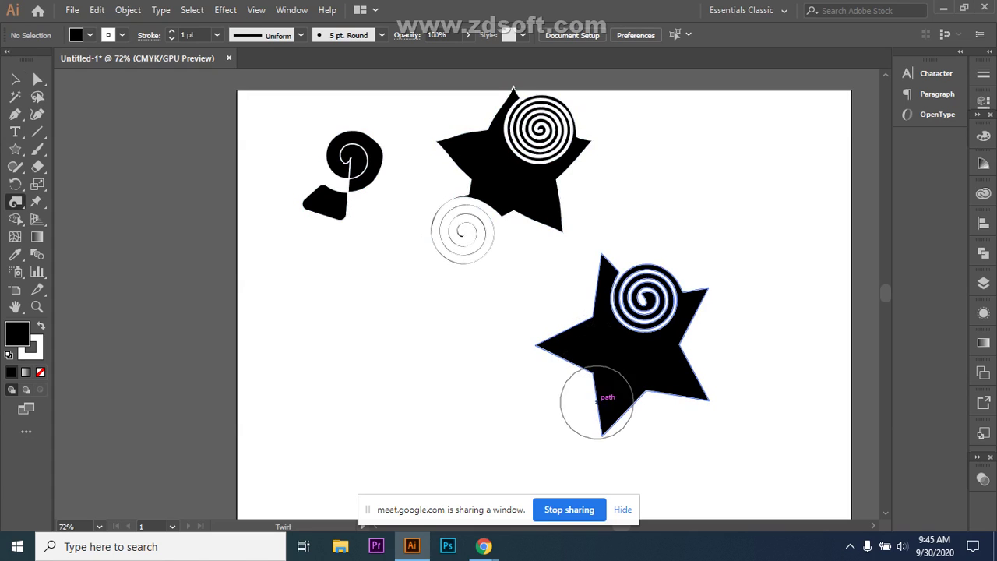
# - Curl the lower-right star's left, lower-right, upper-right and upper-left points into hooks, and spiral its bottom point
pyautogui.click(16, 79)
pyautogui.click(624, 359)
pyautogui.click(16, 201)
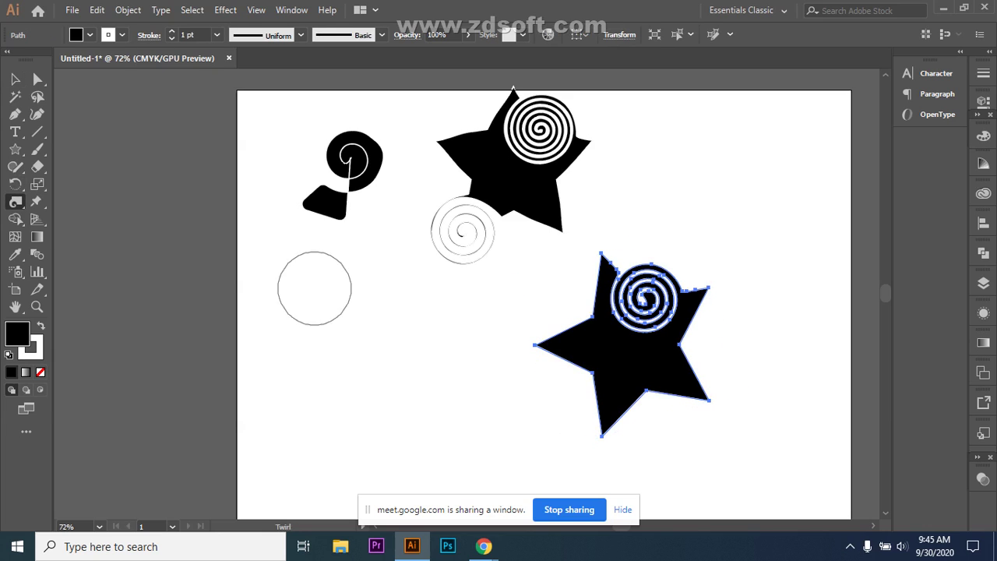
pyautogui.moveTo(540, 343); pyautogui.dragTo(538, 341)
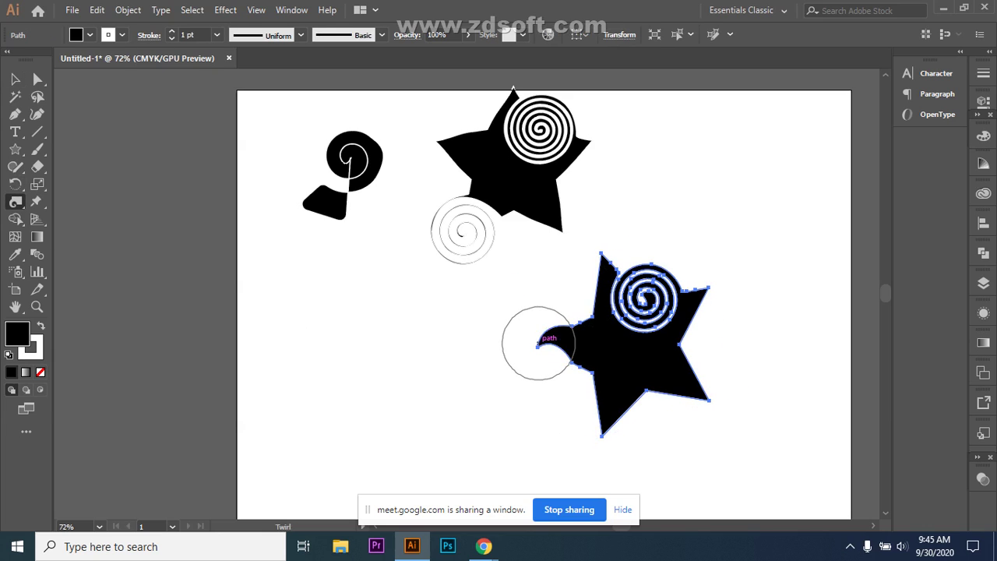
pyautogui.moveTo(703, 398); pyautogui.dragTo(699, 403)
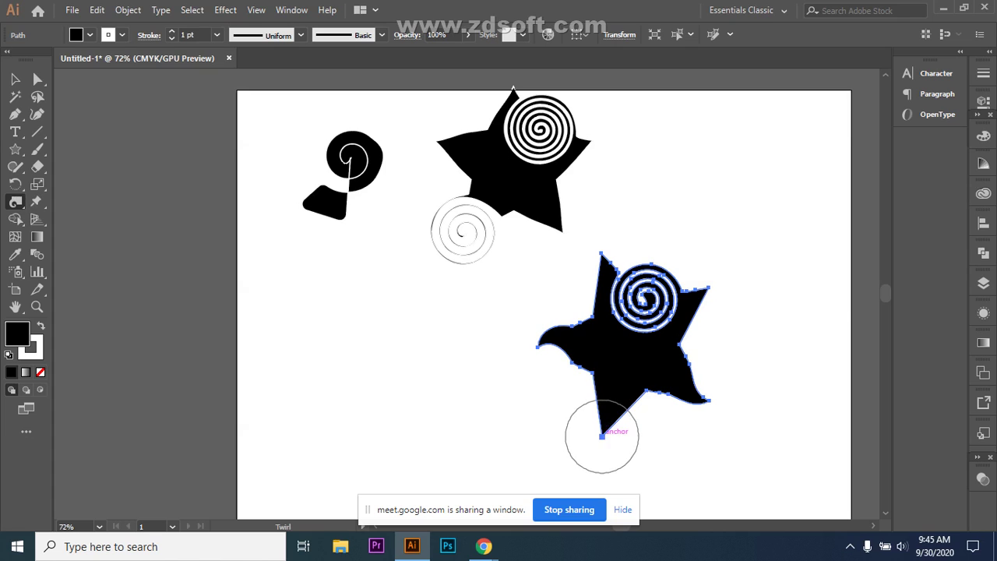
pyautogui.moveTo(608, 430); pyautogui.dragTo(615, 423)
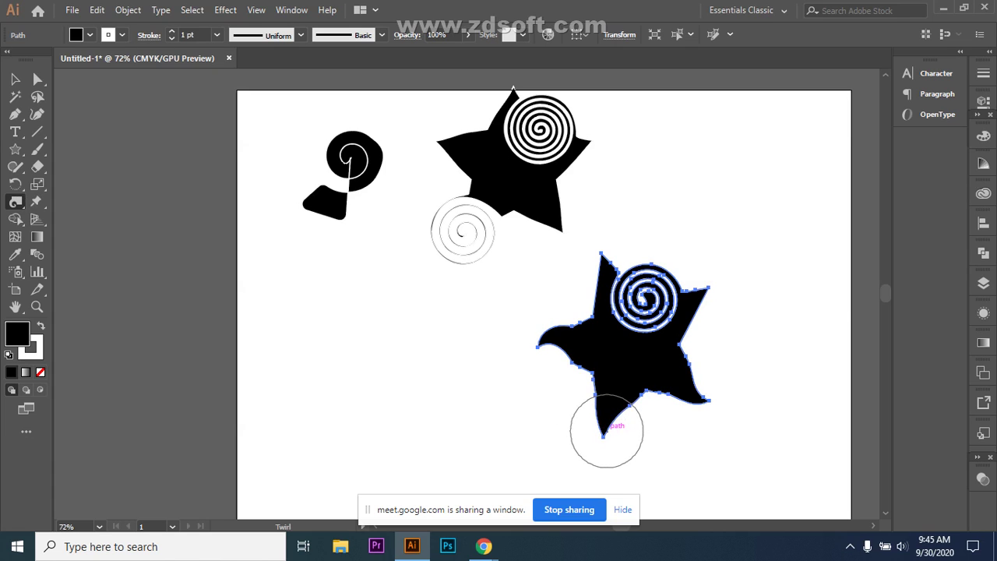
pyautogui.moveTo(709, 287); pyautogui.dragTo(697, 305)
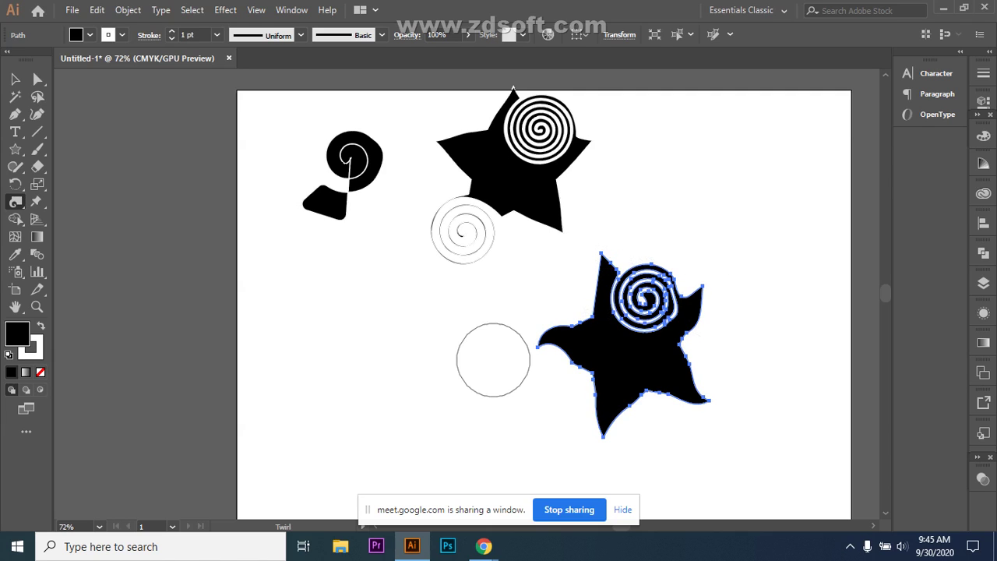
pyautogui.moveTo(602, 263); pyautogui.dragTo(600, 261)
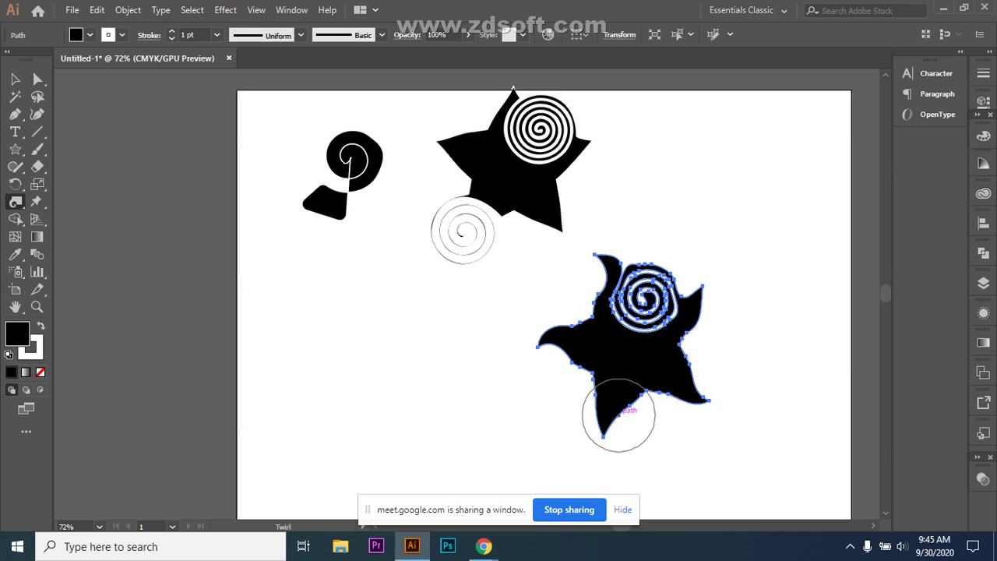
pyautogui.moveTo(618, 415); pyautogui.dragTo(618, 416)
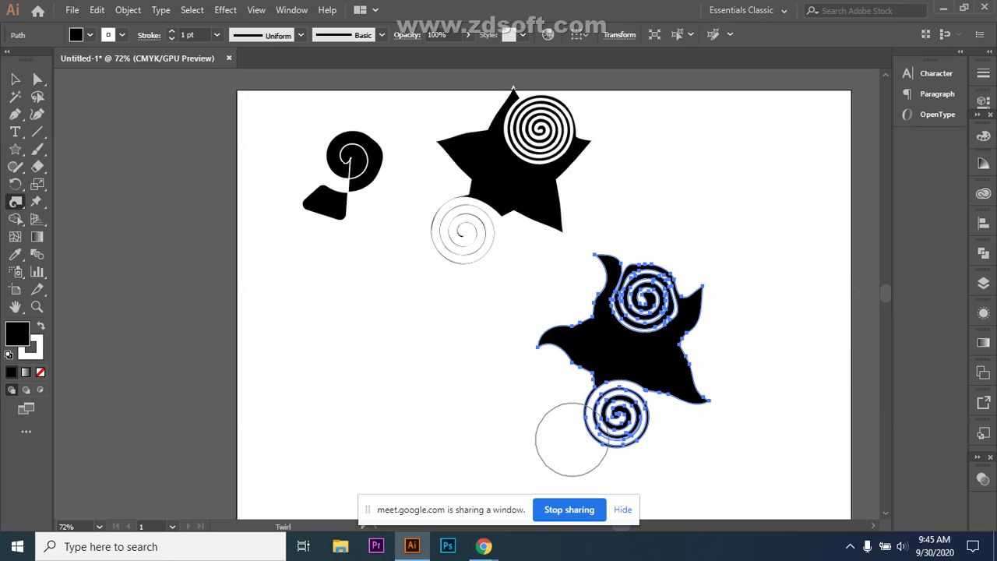
pyautogui.click(16, 201)
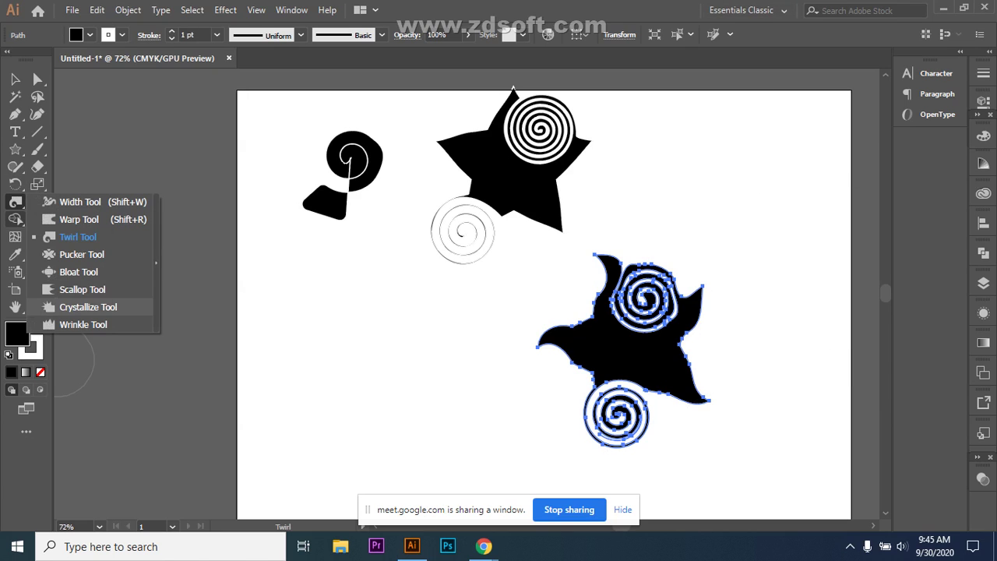
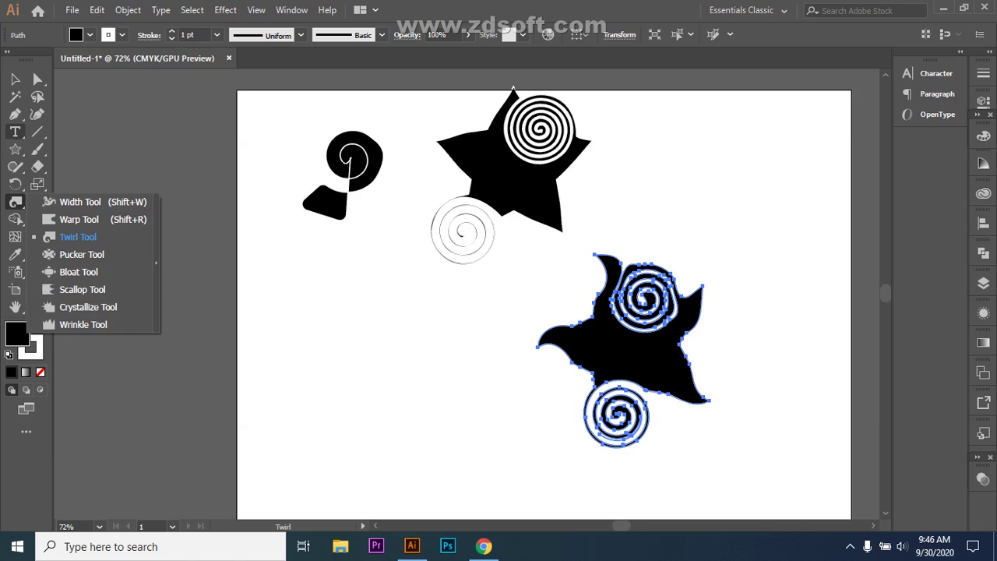
# - Draw a black rounded rectangle below the spirals
pyautogui.click(15, 149)
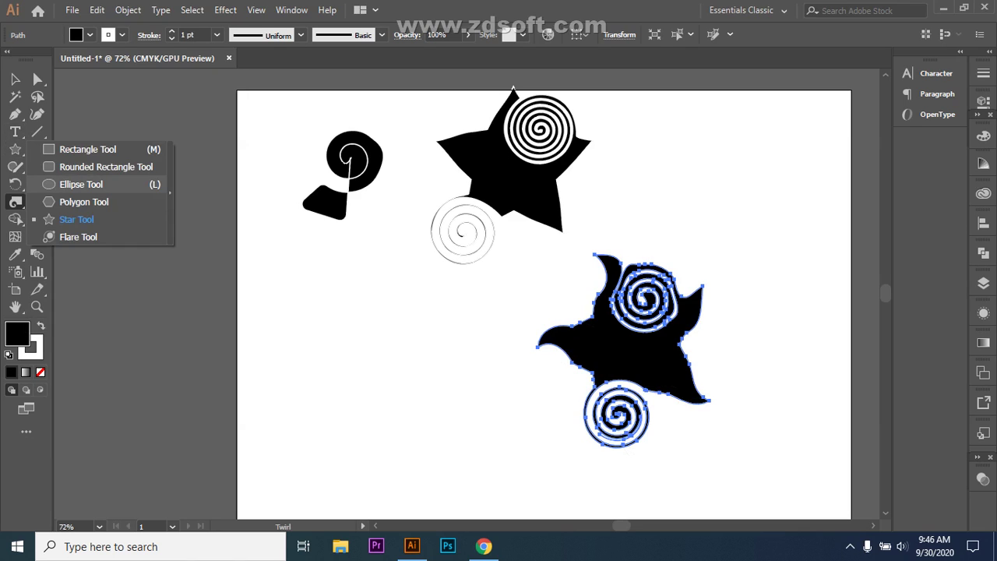
pyautogui.click(78, 166)
pyautogui.moveTo(325, 345); pyautogui.dragTo(485, 421)
# - Roughen the rectangle's top, bottom and right edges with the Wrinkle tool
pyautogui.click(14, 201)
pyautogui.click(83, 325)
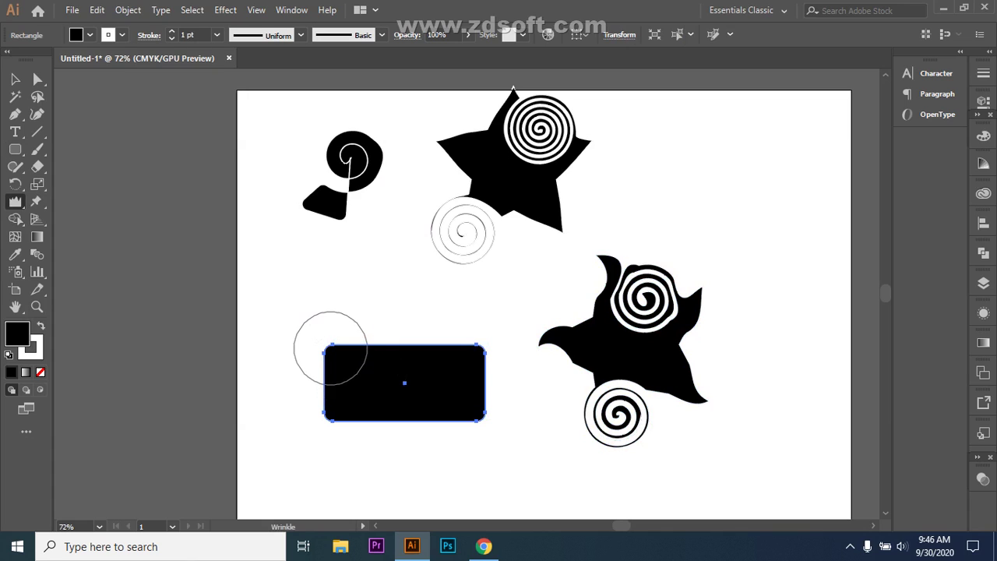
pyautogui.moveTo(350, 344); pyautogui.dragTo(354, 344)
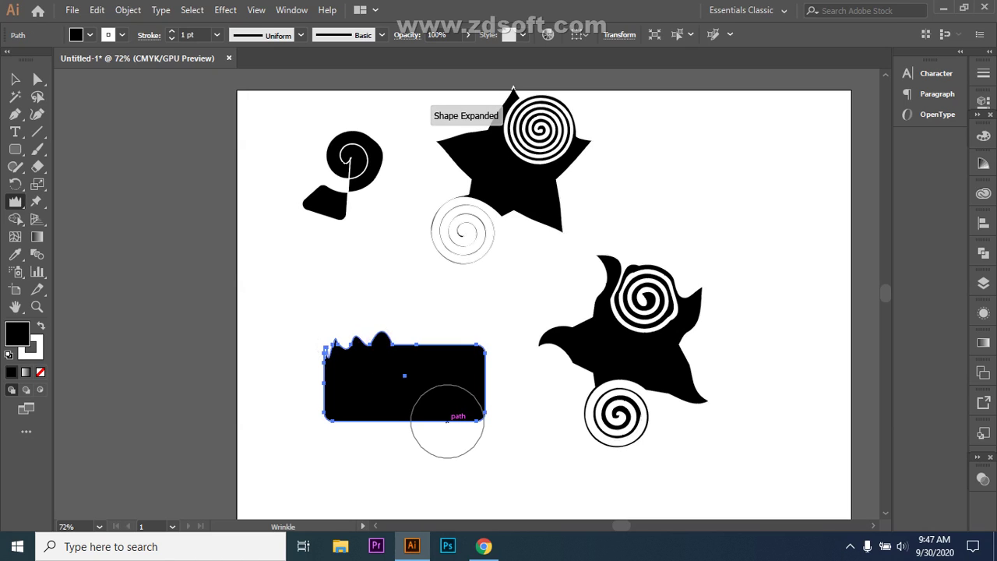
pyautogui.moveTo(426, 421); pyautogui.dragTo(426, 421)
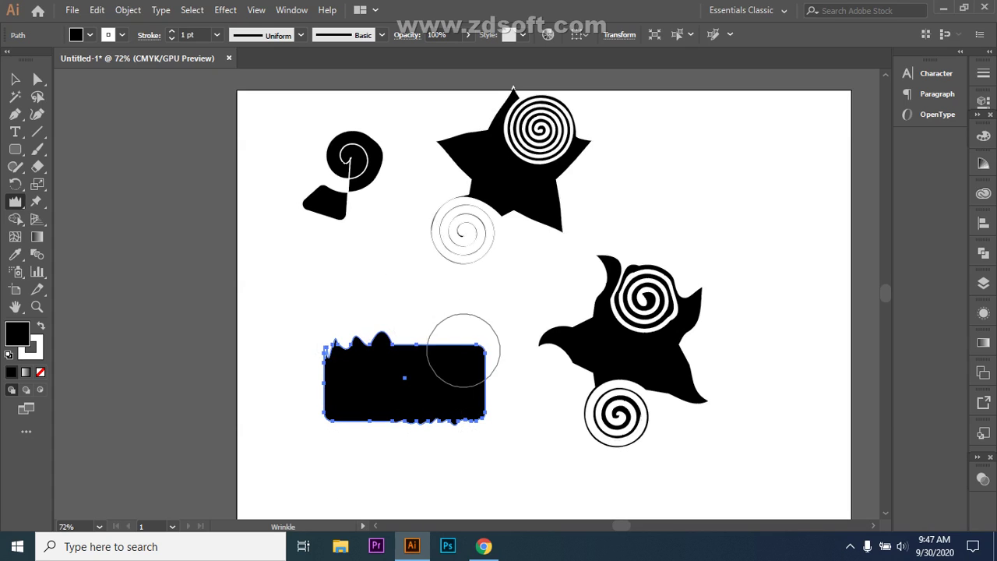
pyautogui.moveTo(485, 371)
pyautogui.mouseDown()
pyautogui.moveTo(482, 347)
pyautogui.moveTo(433, 344)
pyautogui.moveTo(433, 326)
pyautogui.mouseUp()
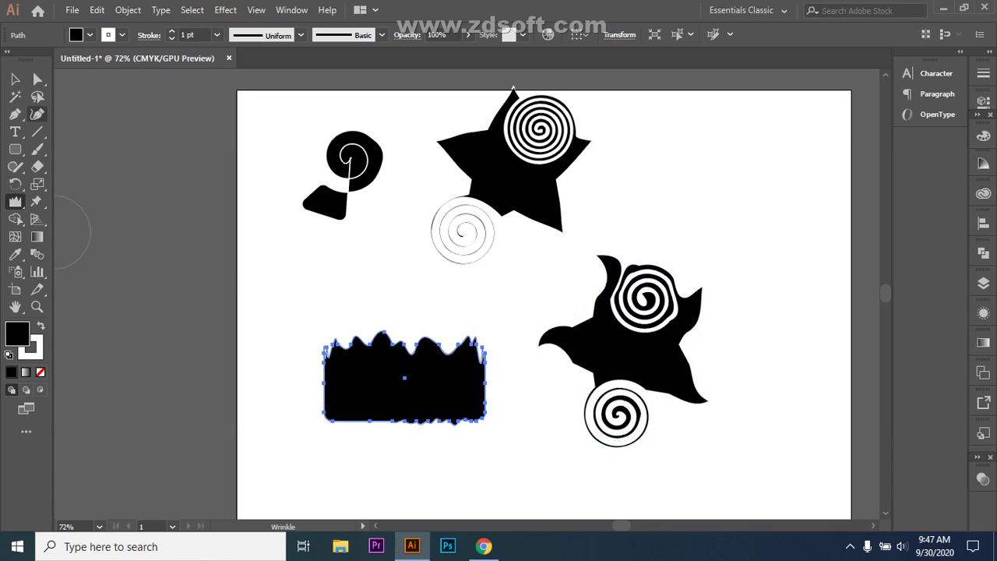
pyautogui.click(15, 78)
# - Select the wrinkled rectangle, enlarge it and move it up and left
pyautogui.hotkey('ctrl', 'shift', 'a')
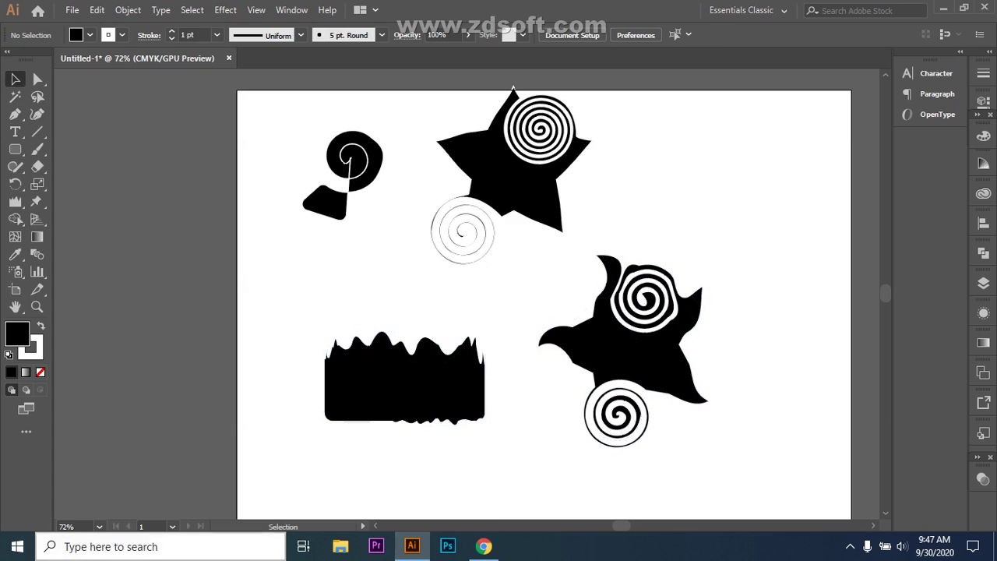
pyautogui.moveTo(412, 545)
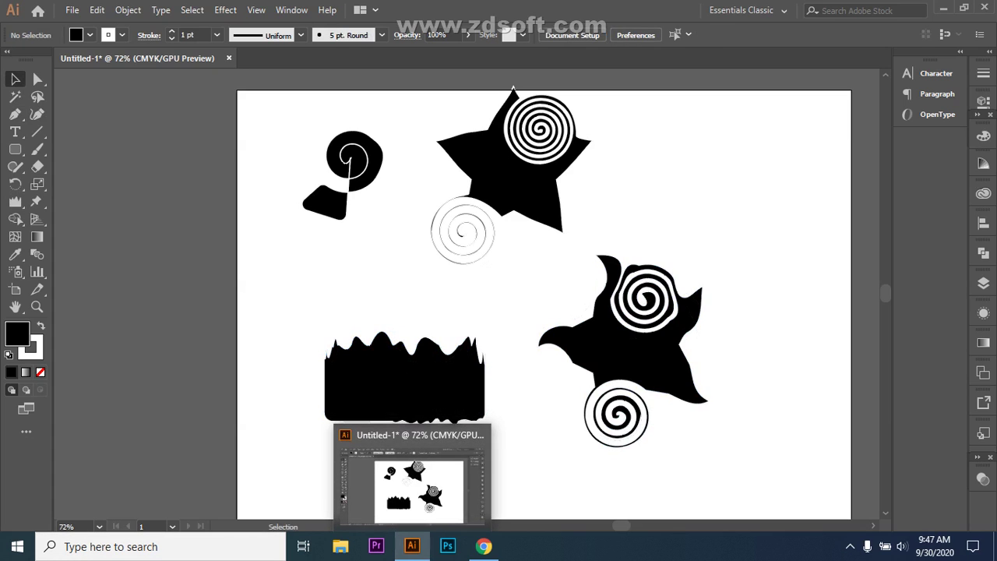
pyautogui.moveTo(282, 301)
pyautogui.mouseDown()
pyautogui.moveTo(307, 411)
pyautogui.moveTo(494, 439)
pyautogui.mouseUp()
pyautogui.moveTo(38, 78); pyautogui.dragTo(78, 72)
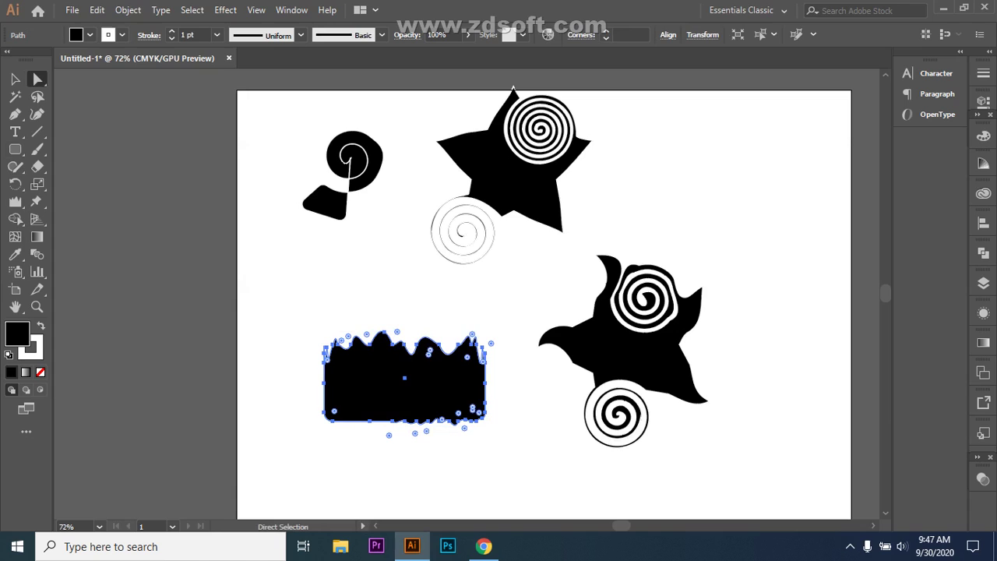
pyautogui.click(15, 78)
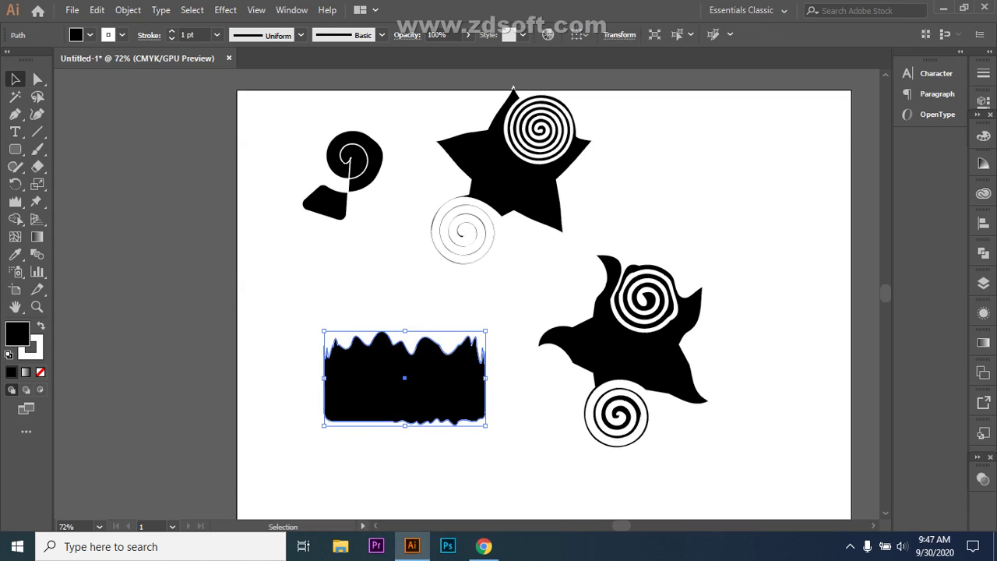
pyautogui.moveTo(486, 424); pyautogui.dragTo(672, 534)
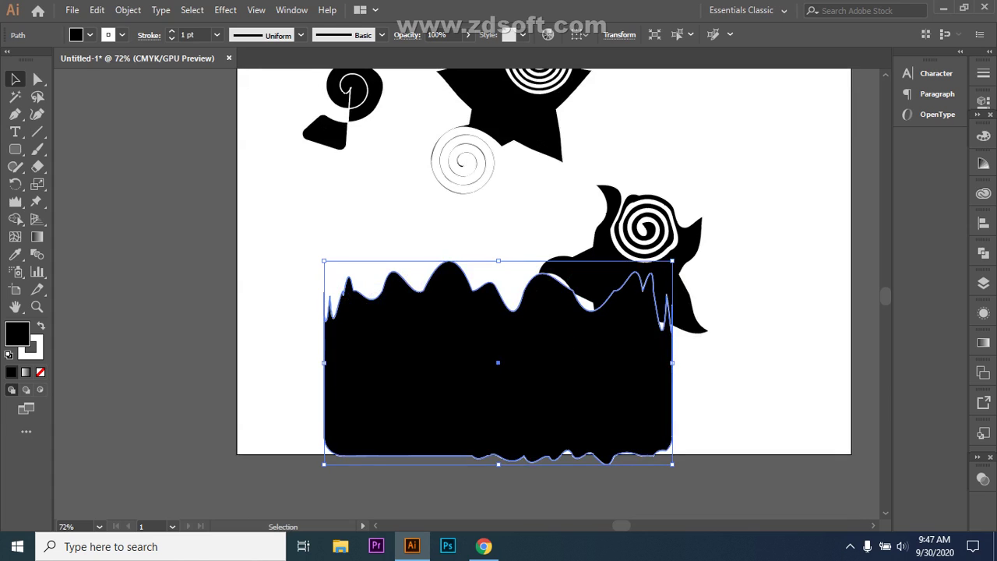
pyautogui.moveTo(483, 359)
pyautogui.mouseDown()
pyautogui.moveTo(405, 335)
pyautogui.moveTo(353, 299)
pyautogui.mouseUp()
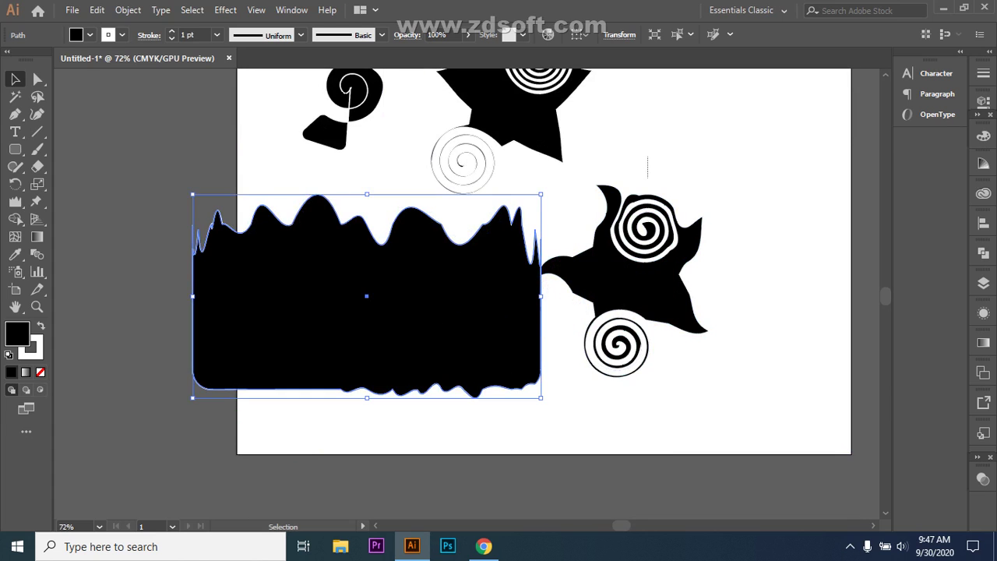
# - Delete the star-and-spiral group and the remaining spirals and star
pyautogui.click(592, 257)
pyautogui.press('Delete')
pyautogui.scroll(3, 544, 294)
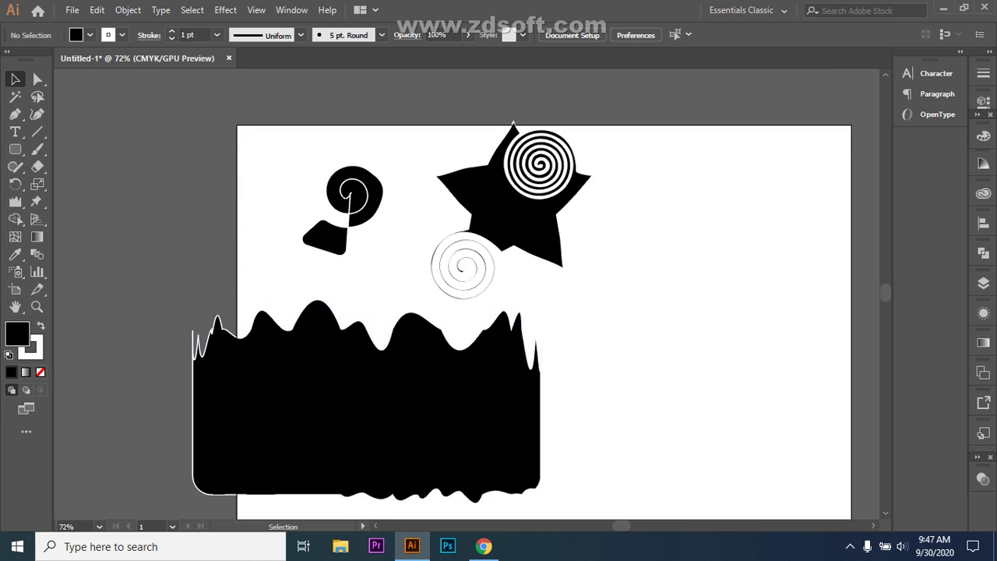
pyautogui.moveTo(628, 278); pyautogui.dragTo(366, 257)
pyautogui.press('Delete')
# - Scale the wavy shape up proportionally and centre it on the artboard
pyautogui.moveTo(367, 400); pyautogui.dragTo(559, 310)
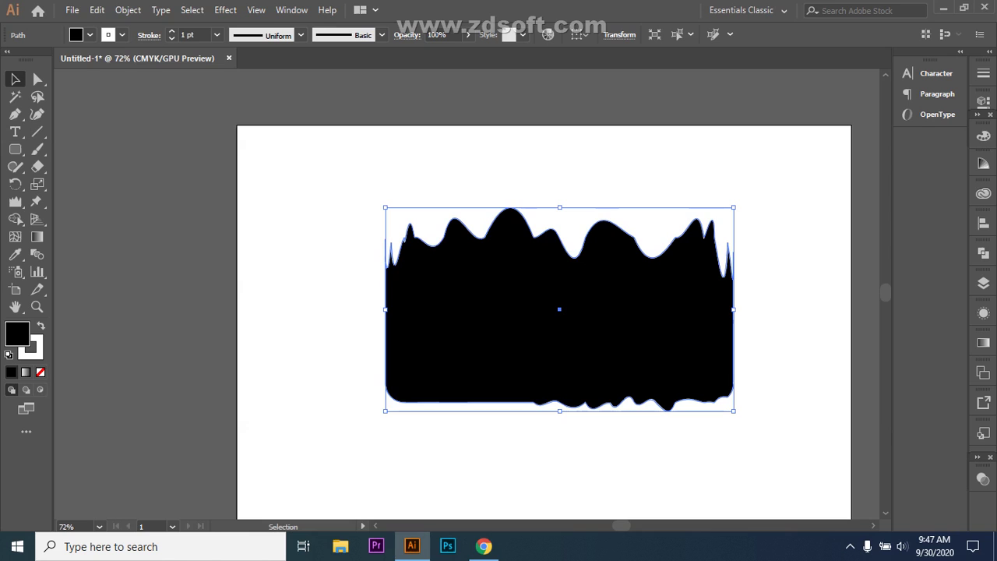
pyautogui.moveTo(733, 410)
pyautogui.mouseDown()
pyautogui.moveTo(850, 478)
pyautogui.moveTo(850, 514)
pyautogui.mouseUp()
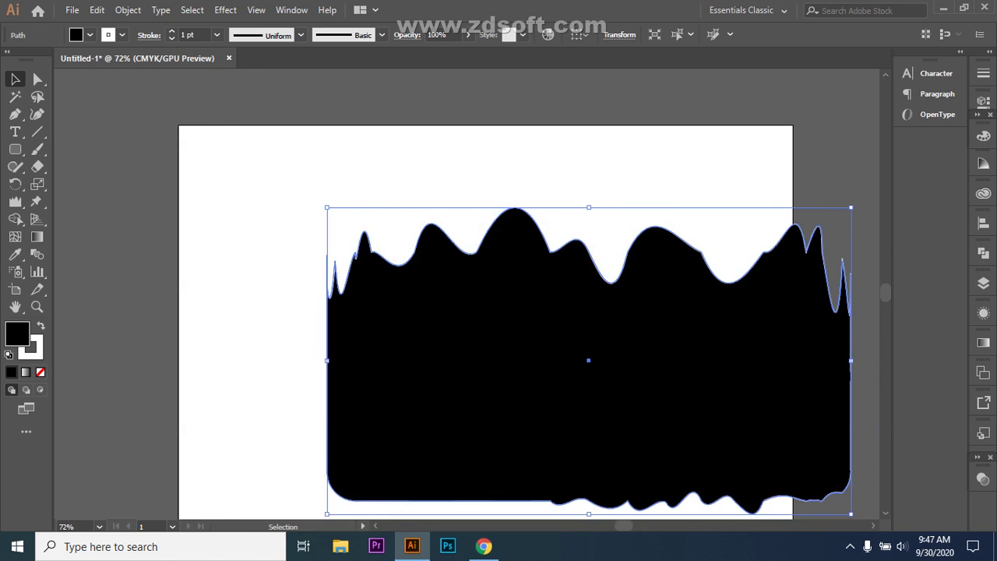
pyautogui.moveTo(688, 376)
pyautogui.mouseDown()
pyautogui.moveTo(549, 327)
pyautogui.moveTo(584, 320)
pyautogui.mouseUp()
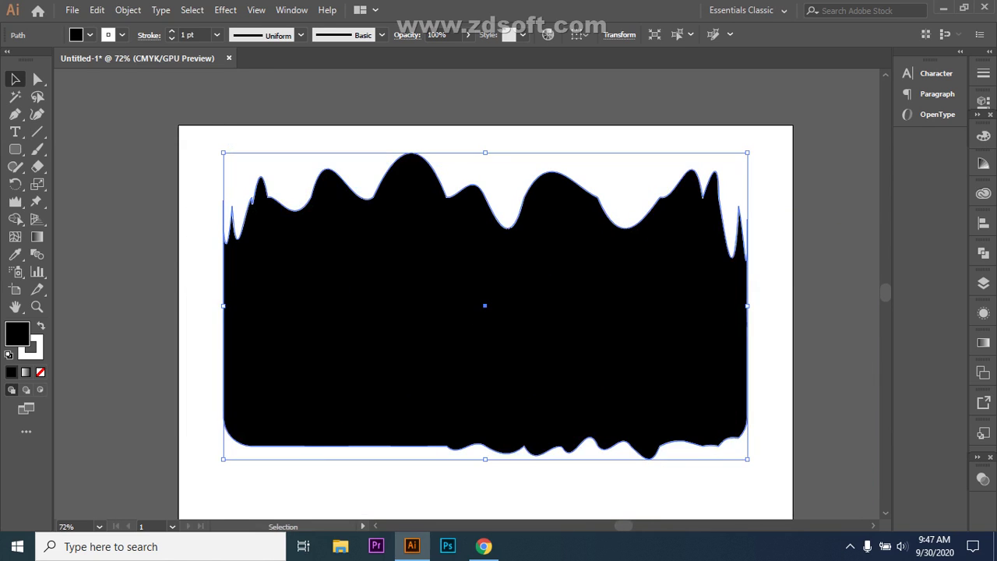
pyautogui.hotkey('ctrl', 'shift', 'a')
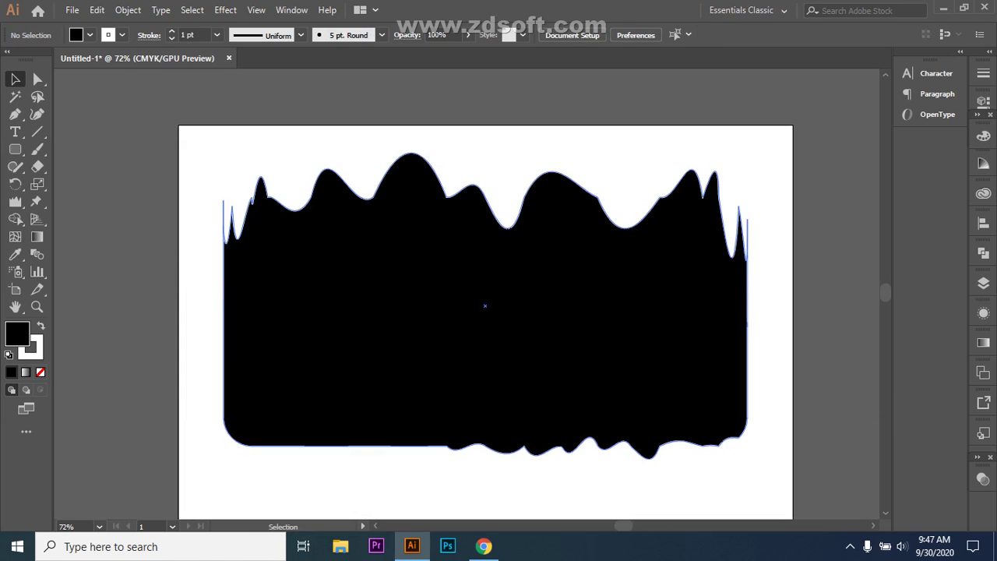
# - Reshape anchors along the top edge: the top-left corner, a top anchor and the right peak
pyautogui.click(37, 78)
pyautogui.moveTo(231, 189); pyautogui.dragTo(279, 290)
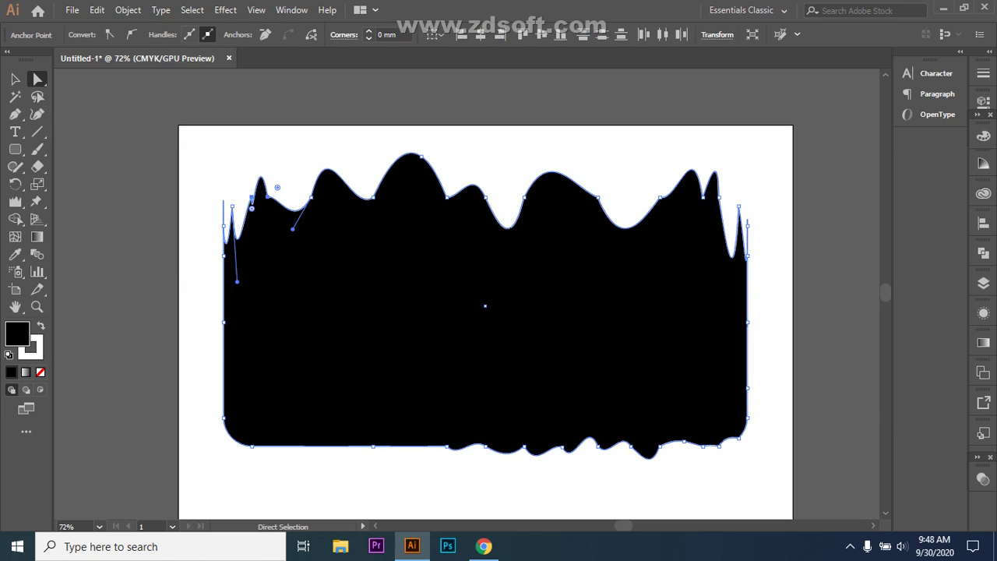
pyautogui.click(252, 198)
pyautogui.moveTo(251, 207); pyautogui.dragTo(251, 209)
pyautogui.click(597, 196)
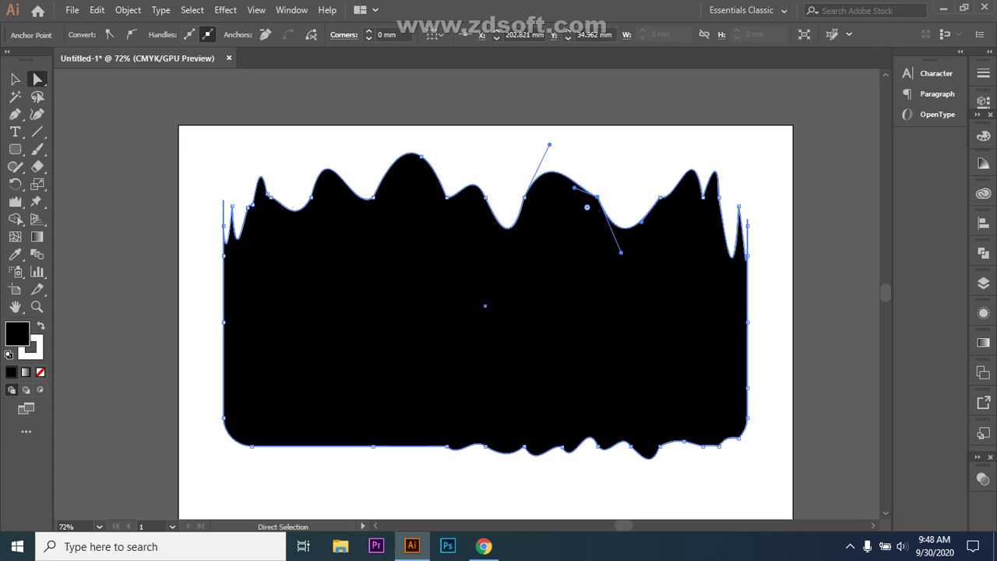
pyautogui.moveTo(587, 207); pyautogui.dragTo(578, 214)
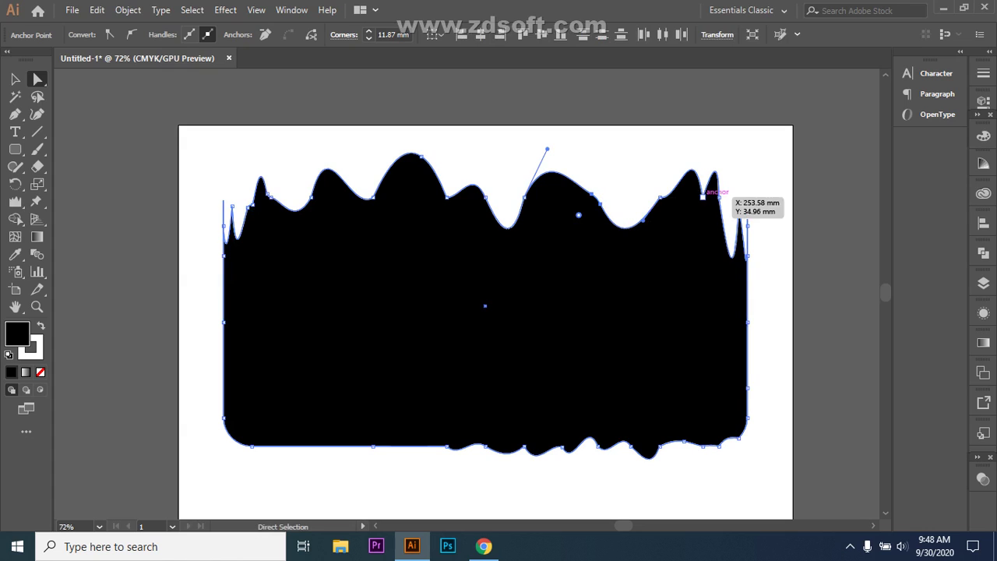
pyautogui.click(703, 196)
pyautogui.moveTo(703, 182); pyautogui.dragTo(695, 209)
pyautogui.moveTo(692, 133); pyautogui.dragTo(680, 138)
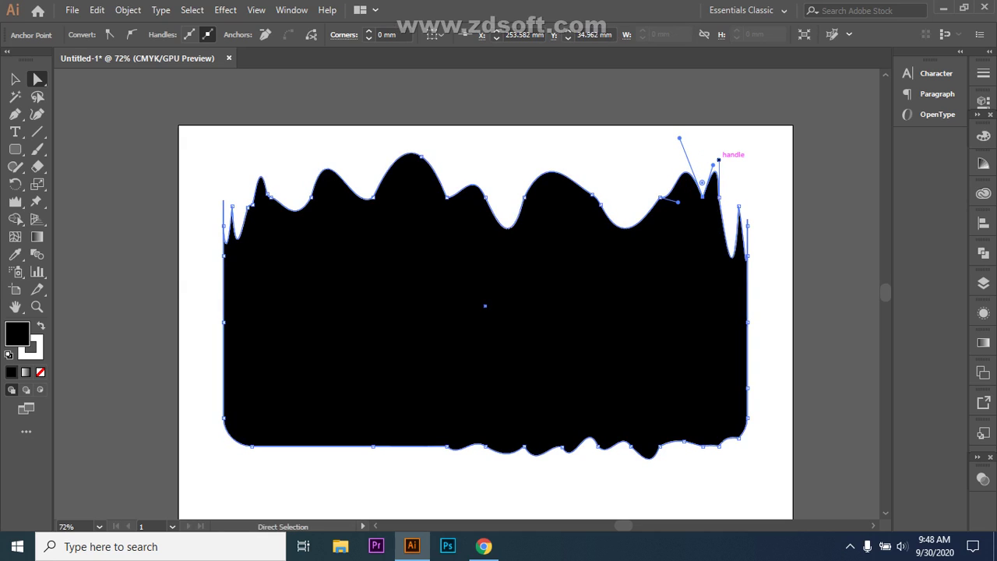
pyautogui.click(720, 167)
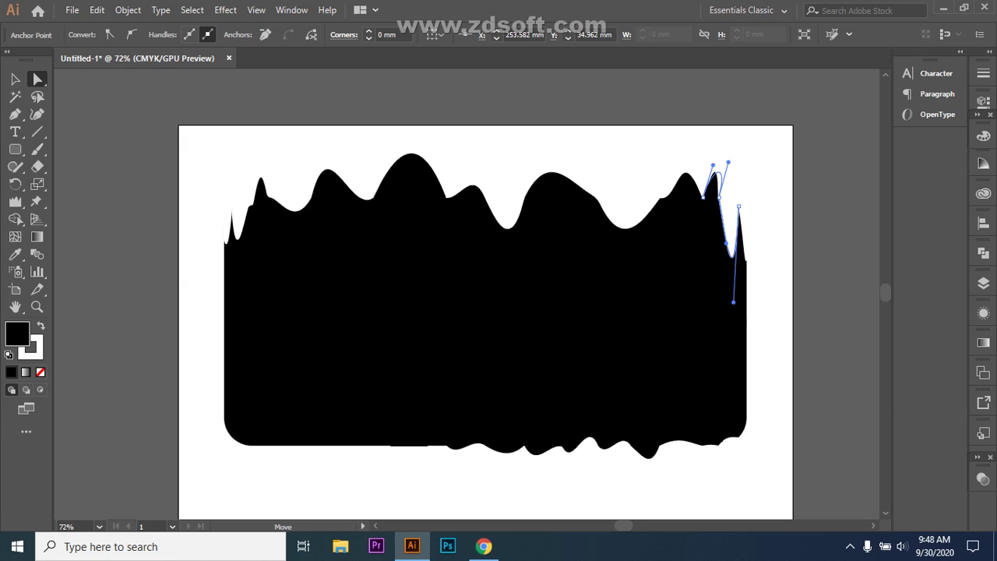
pyautogui.hotkey('ctrl', 'z')
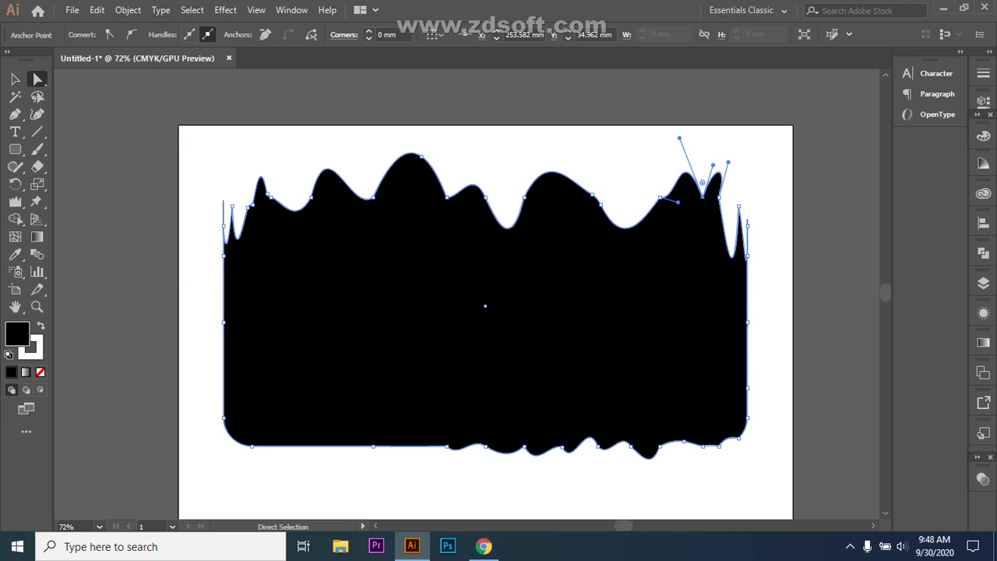
# - Round the bottom-right corner, flatten the bottom dip and shift a bottom anchor left
pyautogui.click(446, 446)
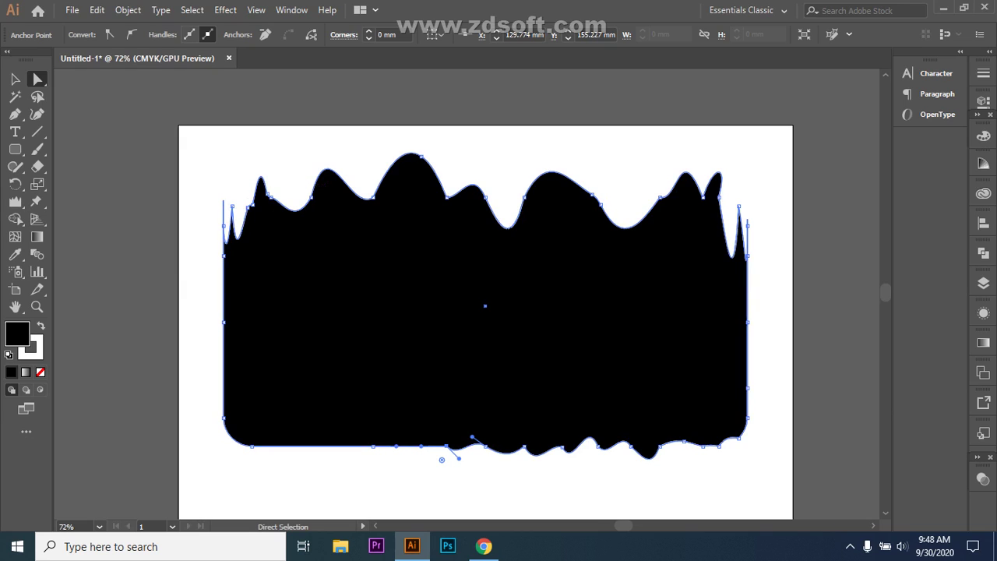
pyautogui.click(702, 430)
pyautogui.moveTo(702, 431); pyautogui.dragTo(704, 415)
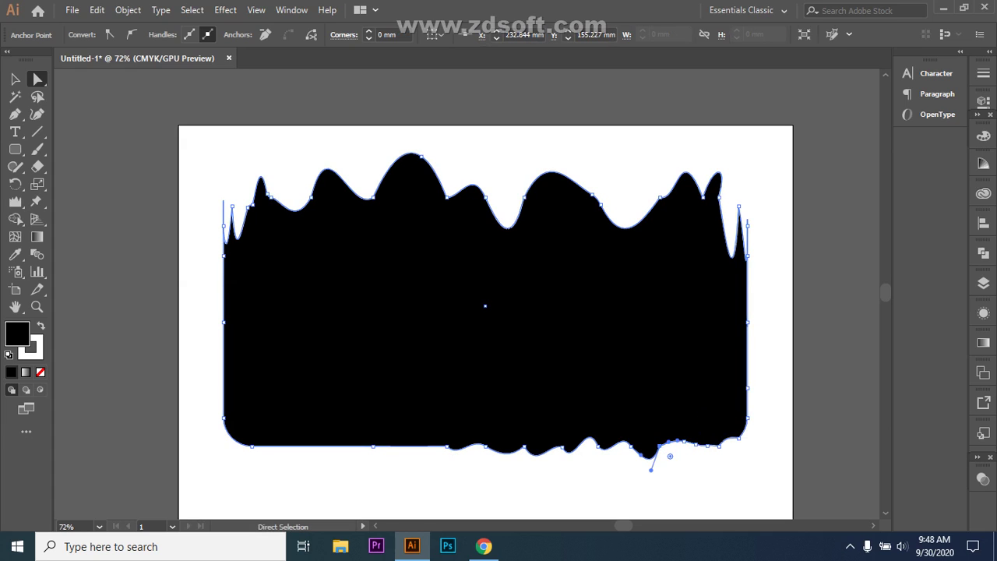
pyautogui.click(647, 460)
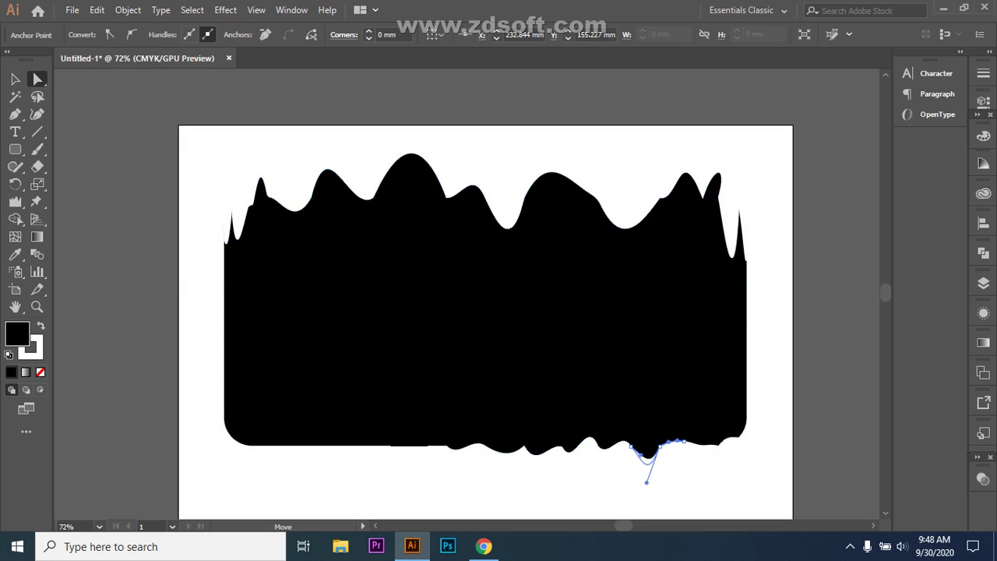
pyautogui.moveTo(645, 460)
pyautogui.mouseDown()
pyautogui.moveTo(670, 454)
pyautogui.moveTo(643, 454)
pyautogui.mouseUp()
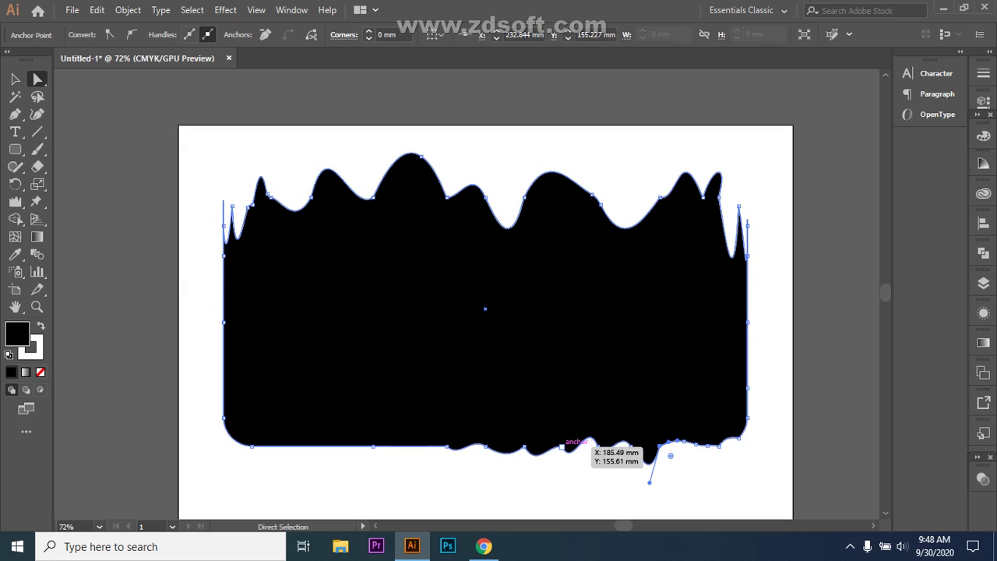
pyautogui.click(563, 446)
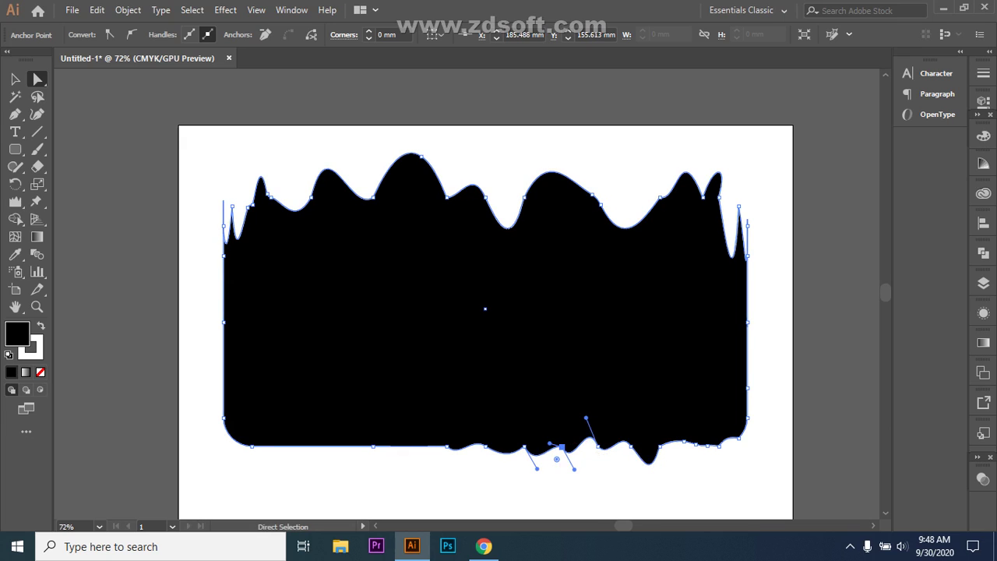
pyautogui.moveTo(557, 455); pyautogui.dragTo(557, 498)
pyautogui.moveTo(561, 446); pyautogui.dragTo(522, 461)
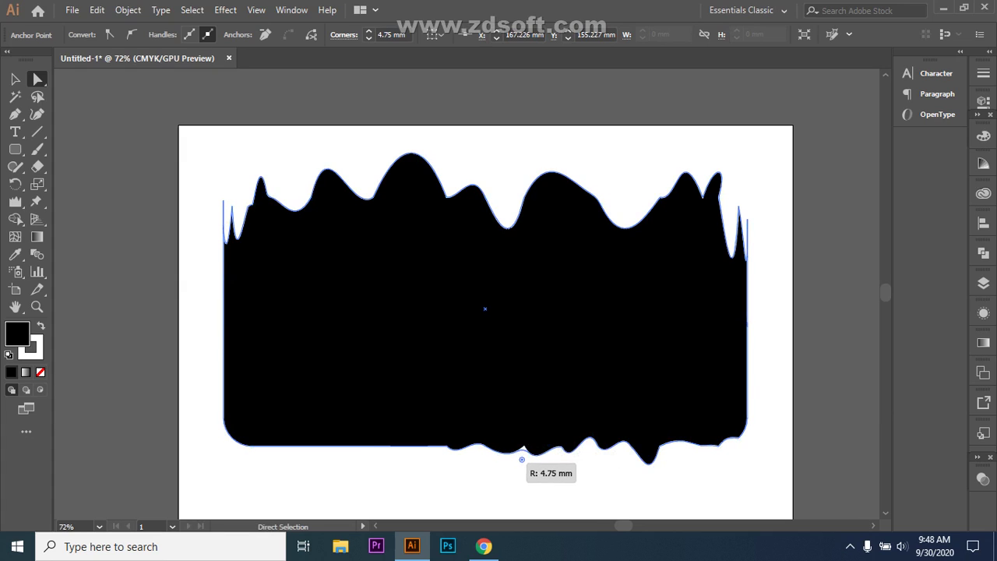
# - Round the right-side bottom anchors more and reshape the curve along the bottom edge
pyautogui.click(685, 444)
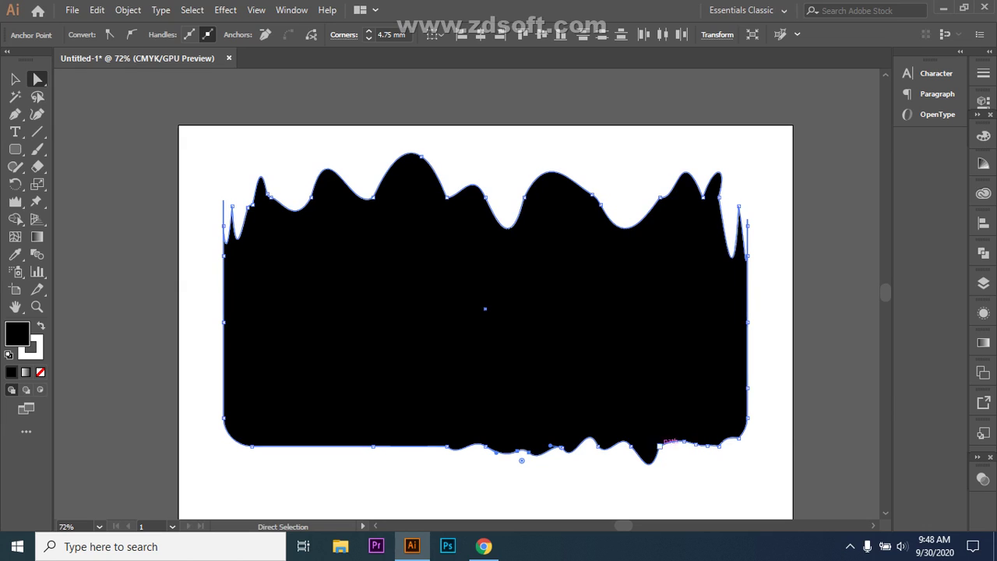
pyautogui.click(660, 446)
pyautogui.moveTo(670, 455); pyautogui.dragTo(680, 467)
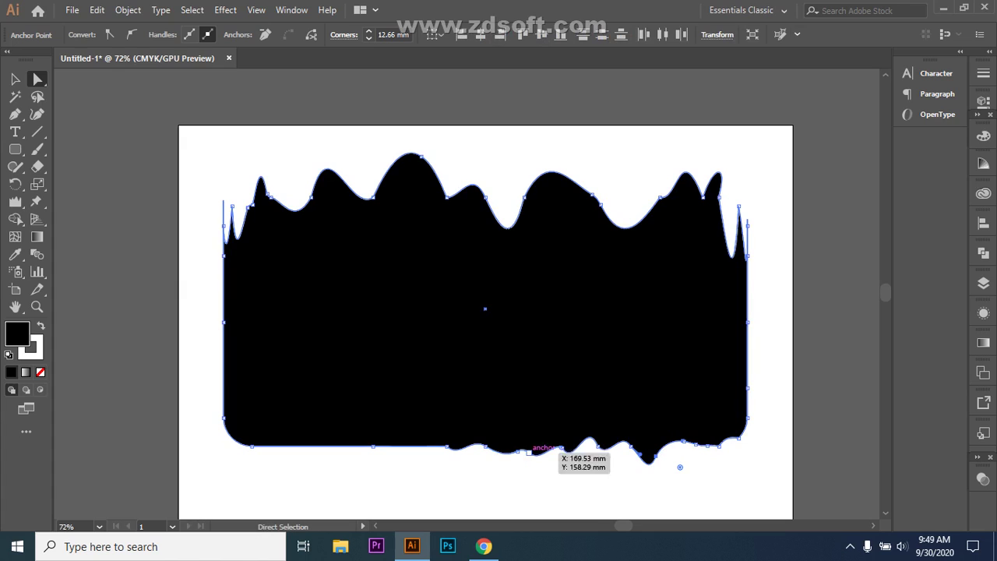
pyautogui.click(471, 445)
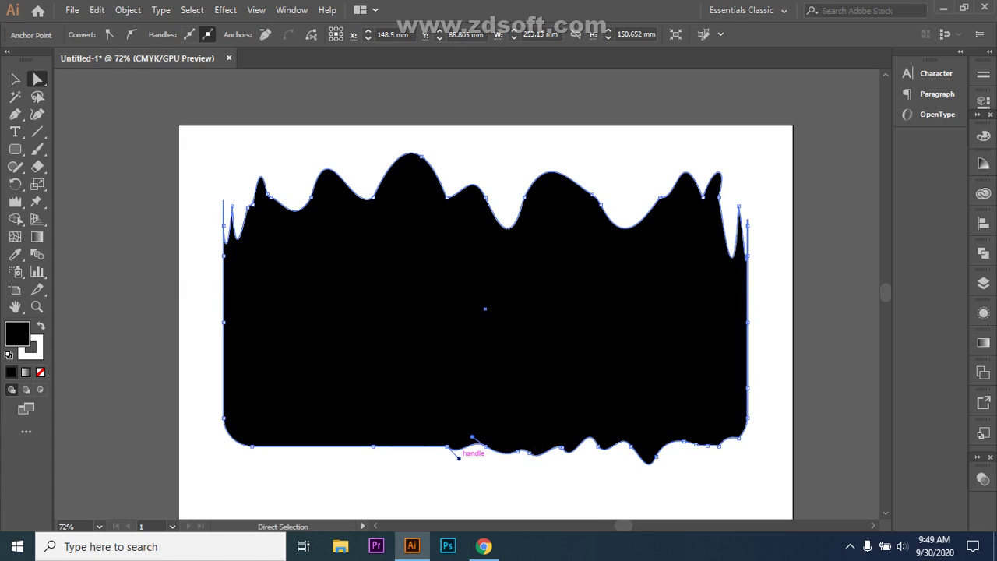
pyautogui.moveTo(459, 458)
pyautogui.mouseDown()
pyautogui.moveTo(490, 464)
pyautogui.moveTo(475, 463)
pyautogui.mouseUp()
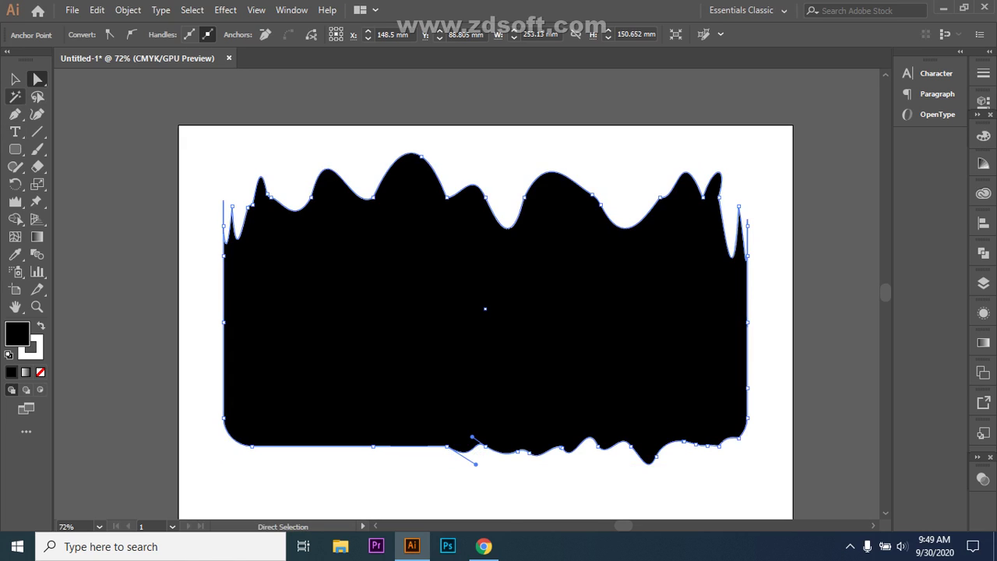
pyautogui.click(15, 79)
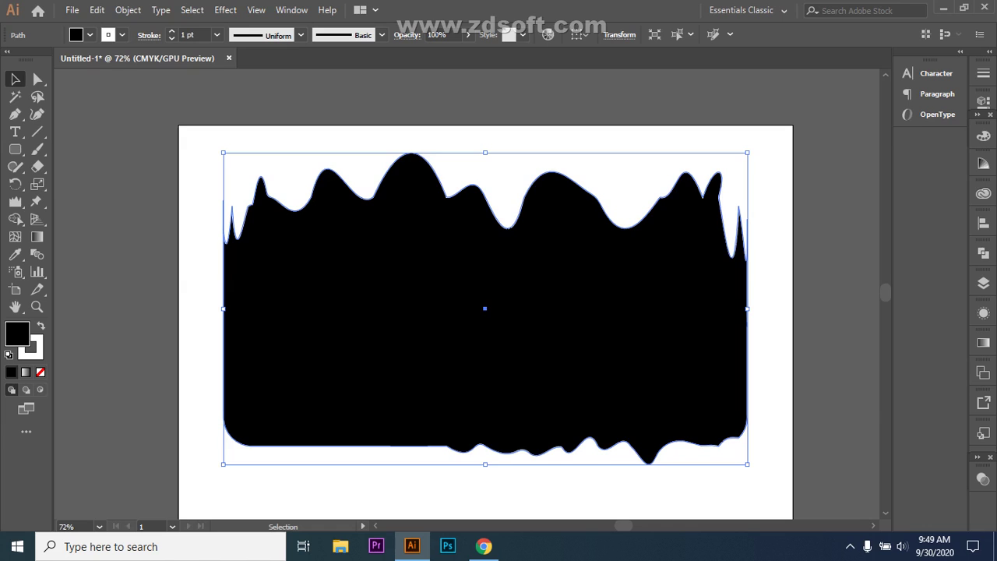
# - Give the wavy shape a green fill (21A339)
pyautogui.doubleClick(17, 333)
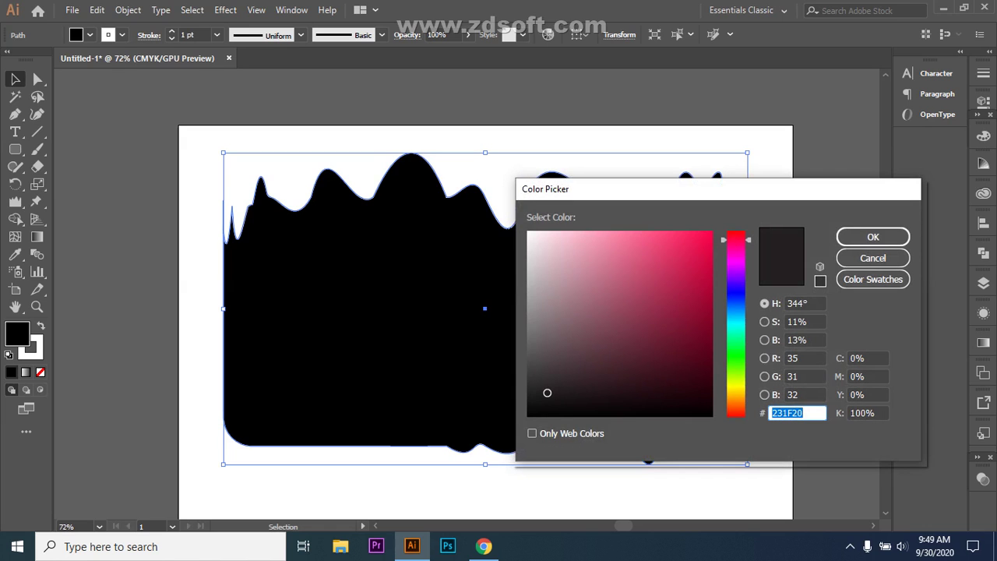
pyautogui.write('20211D')
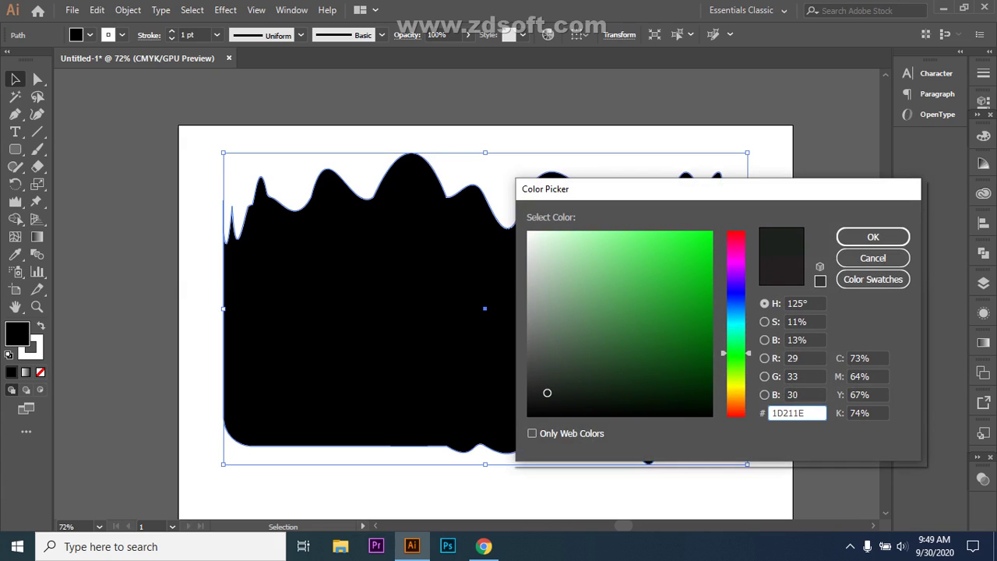
pyautogui.moveTo(675, 309); pyautogui.dragTo(675, 296)
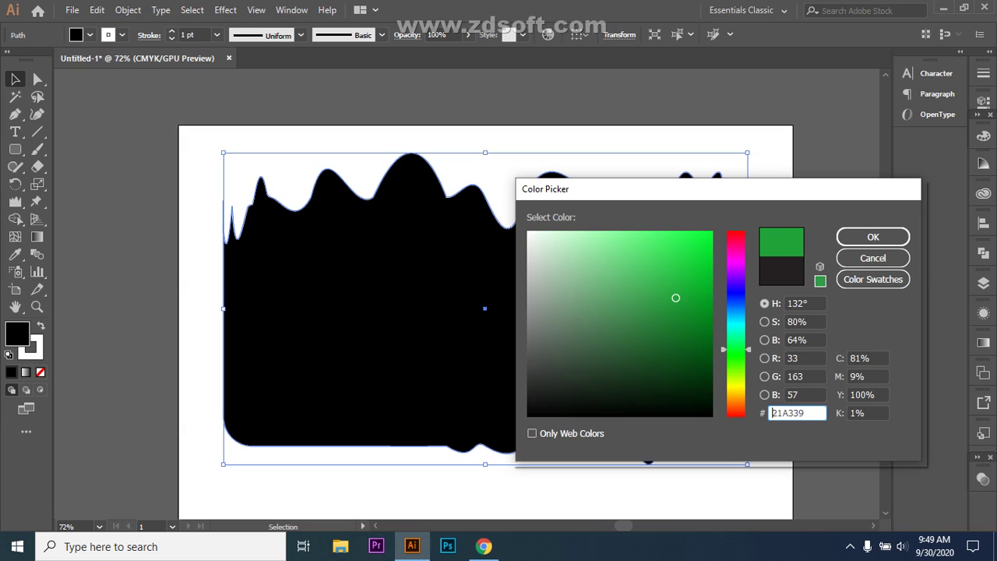
pyautogui.press('Return')
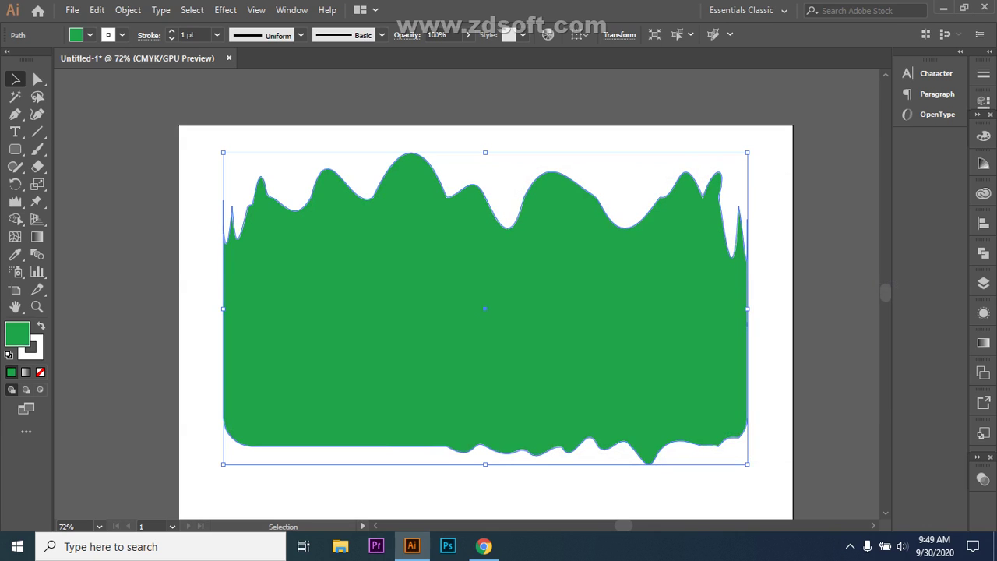
pyautogui.hotkey('ctrl', 'shift', 'a')
pyautogui.hotkey('ctrl', 'a')
# - Set the shape's outline colour to a very dark green
pyautogui.doubleClick(30, 347)
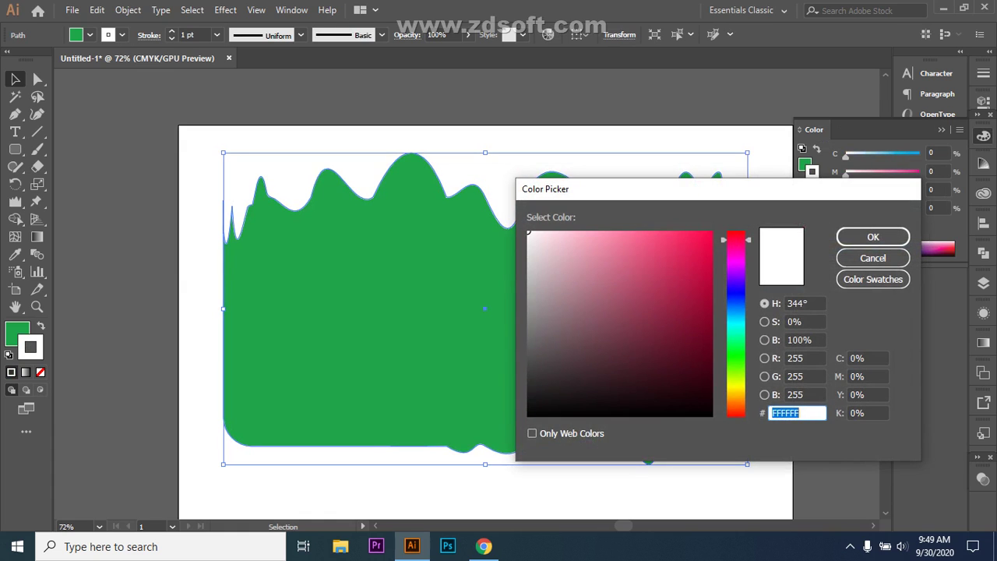
pyautogui.moveTo(736, 240); pyautogui.dragTo(736, 345)
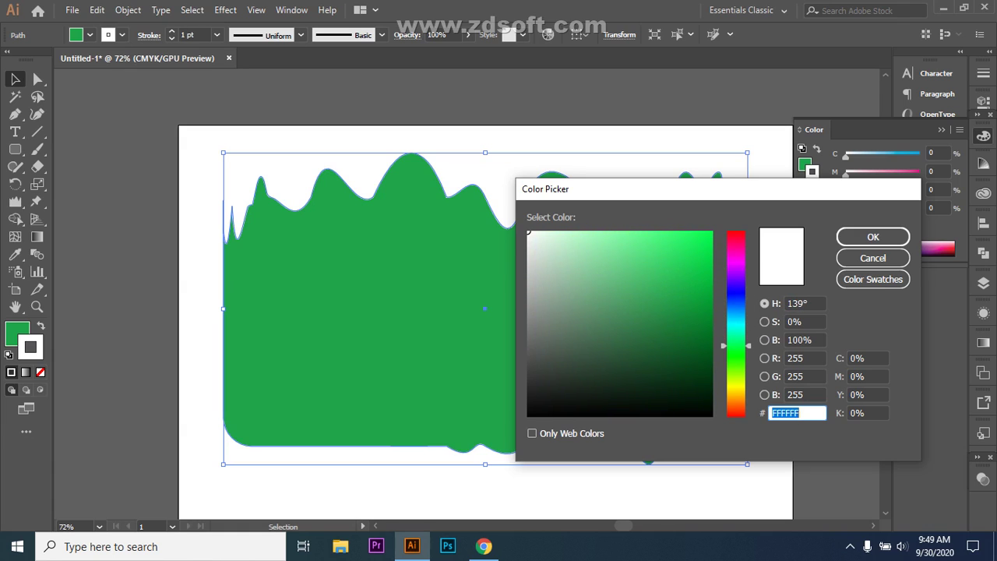
pyautogui.click(697, 381)
pyautogui.click(874, 237)
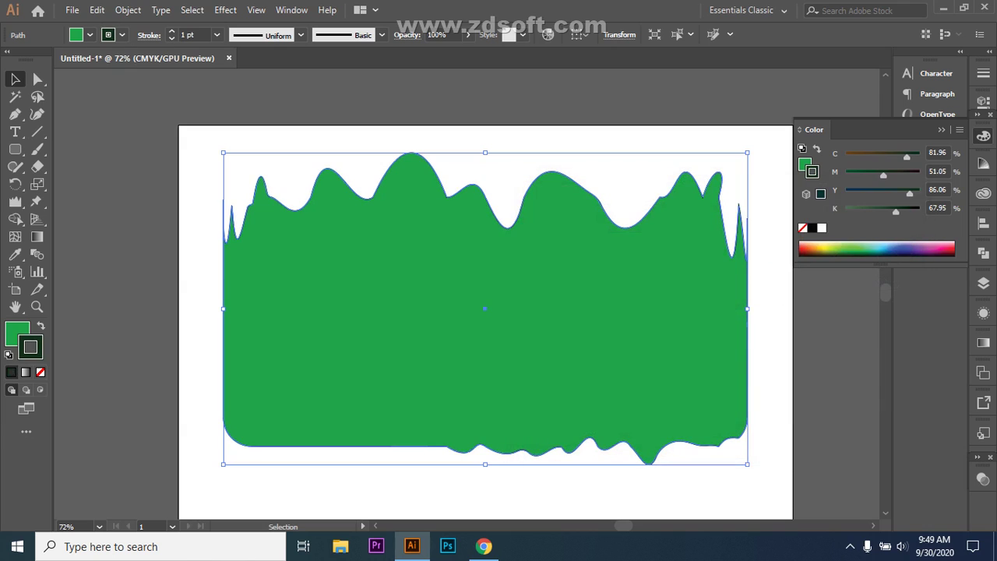
# - Set the outline weight to 20 pt and check the result
pyautogui.click(217, 34)
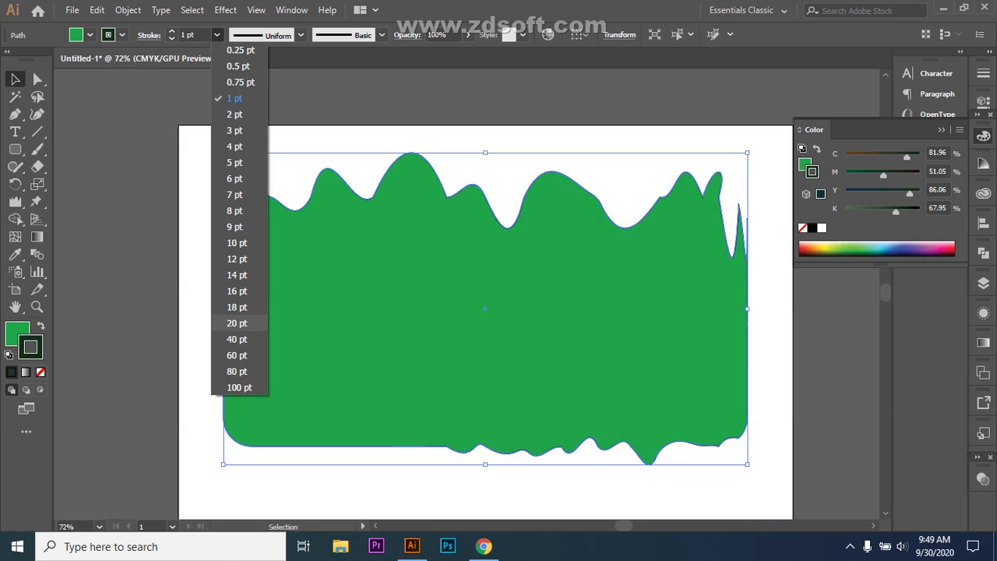
pyautogui.press('Escape')
pyautogui.write('20')
pyautogui.press('Return')
pyautogui.hotkey('ctrl', 'shift', 'a')
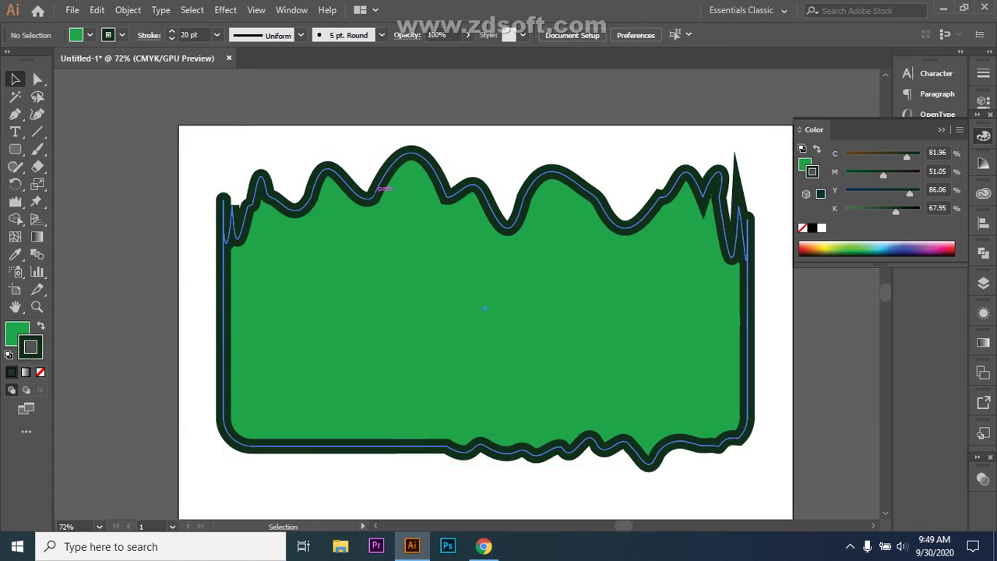
pyautogui.click(383, 189)
# - Reduce the outline weight to 12 pt, then settle on 9 pt
pyautogui.click(216, 35)
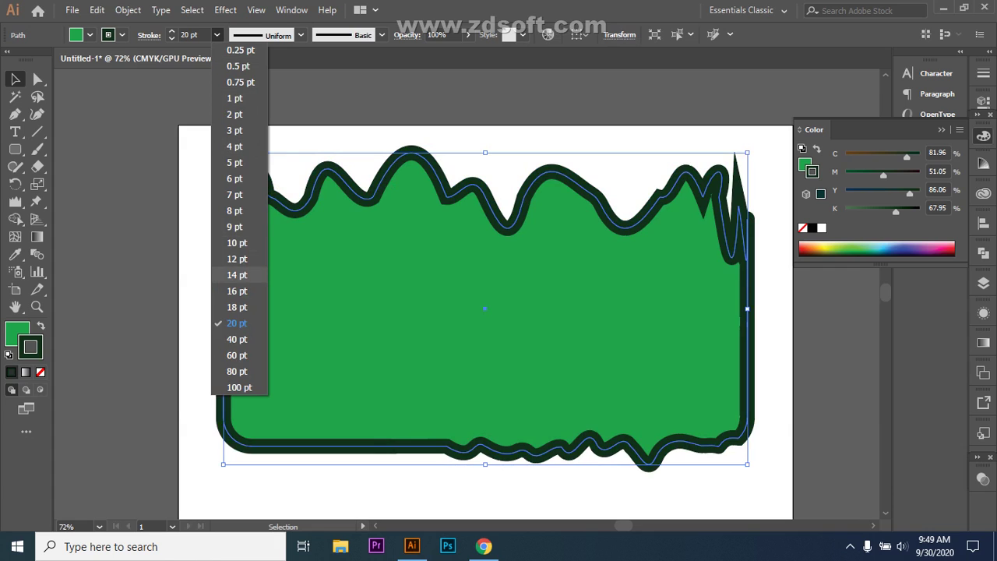
pyautogui.click(233, 262)
pyautogui.hotkey('ctrl', 'shift', 'a')
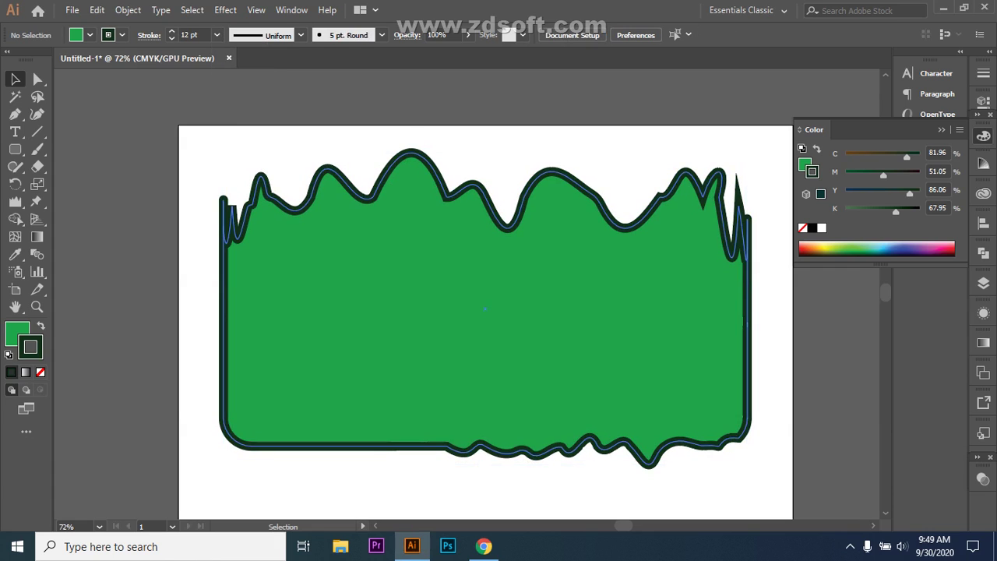
pyautogui.click(325, 179)
pyautogui.click(217, 34)
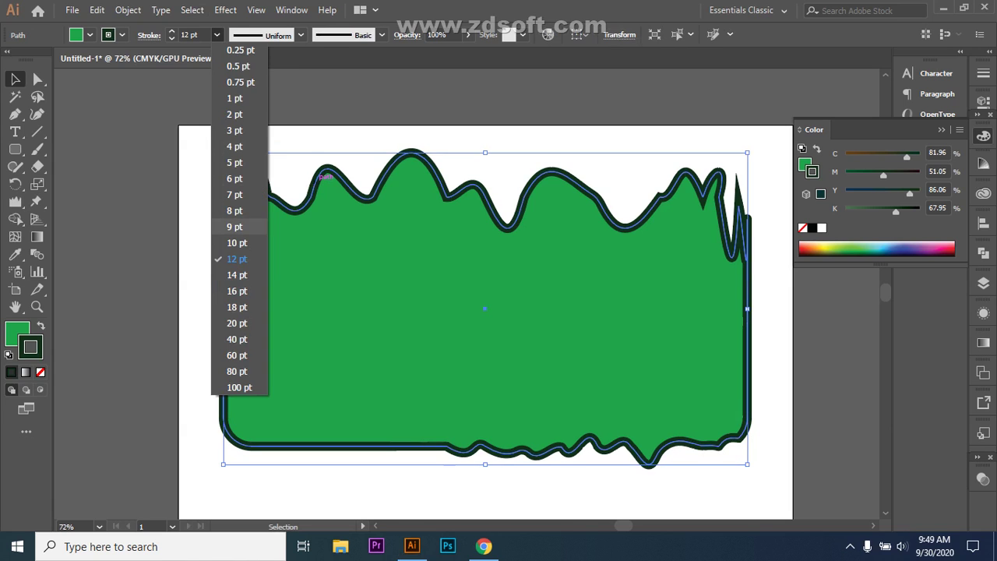
pyautogui.click(234, 227)
pyautogui.hotkey('ctrl', 'shift', 'a')
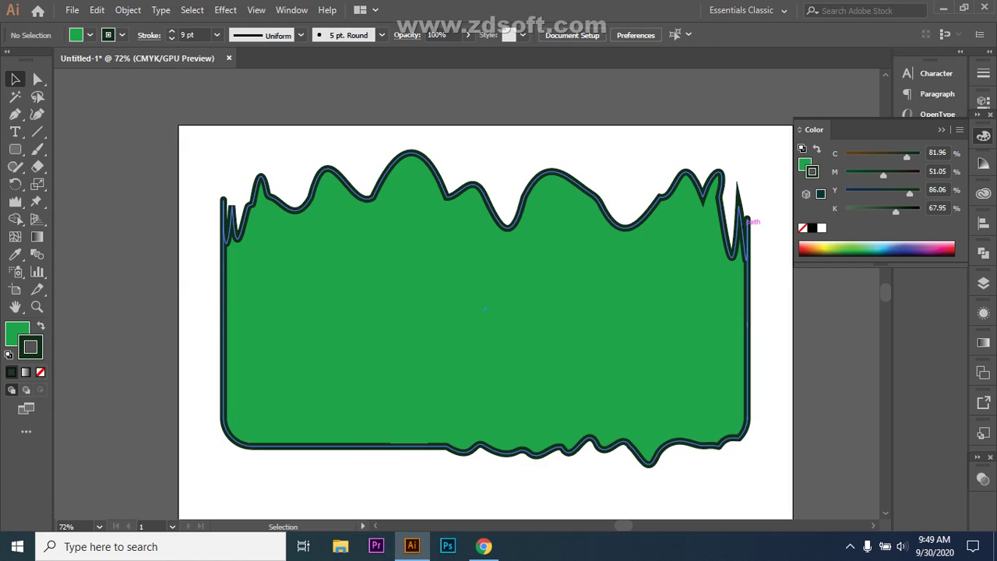
pyautogui.click(750, 219)
pyautogui.press('a')
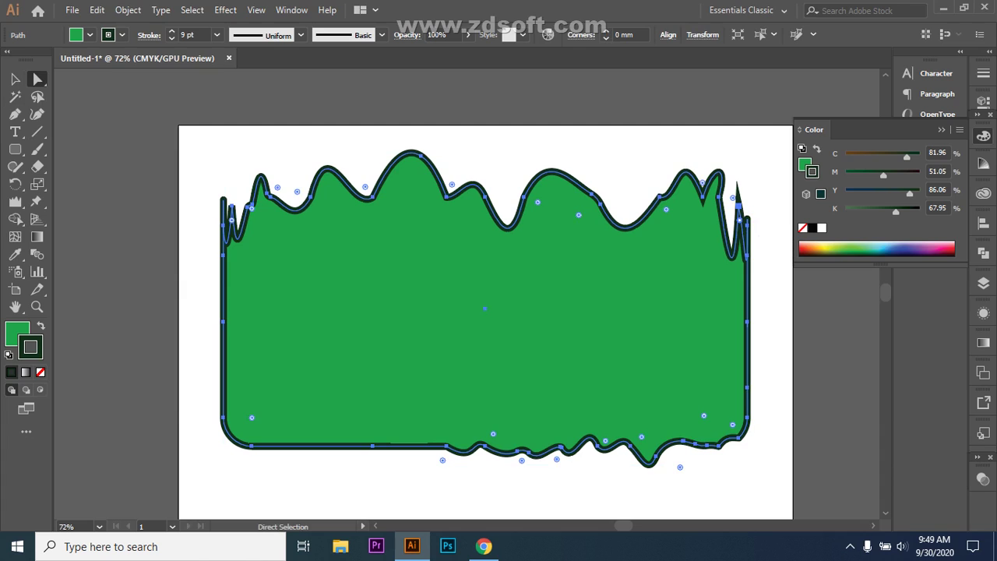
# - Pull the top-right spike's anchor down and adjust its curve, undoing the loop
pyautogui.moveTo(739, 204); pyautogui.dragTo(739, 236)
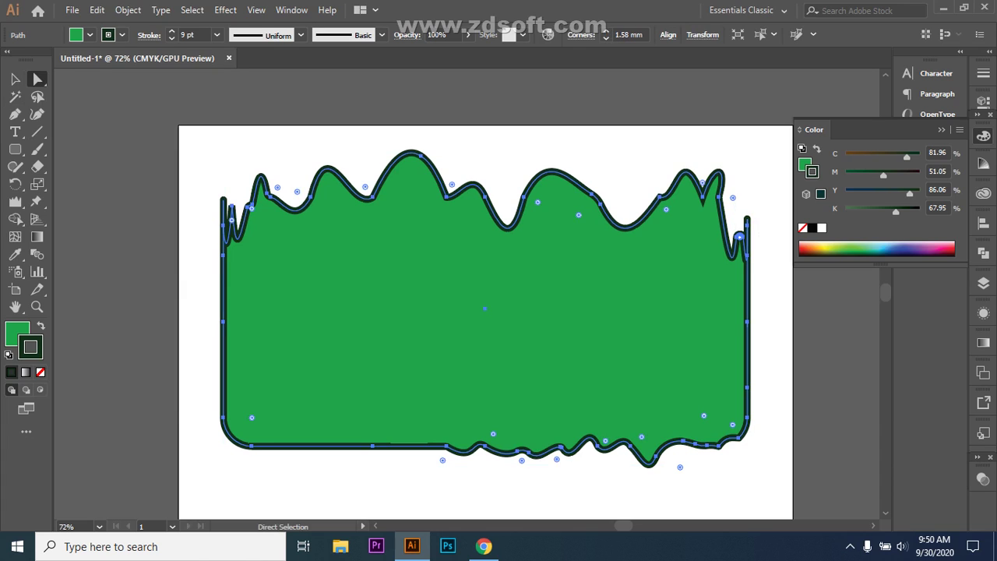
pyautogui.moveTo(782, 262); pyautogui.dragTo(789, 262)
pyautogui.click(755, 219)
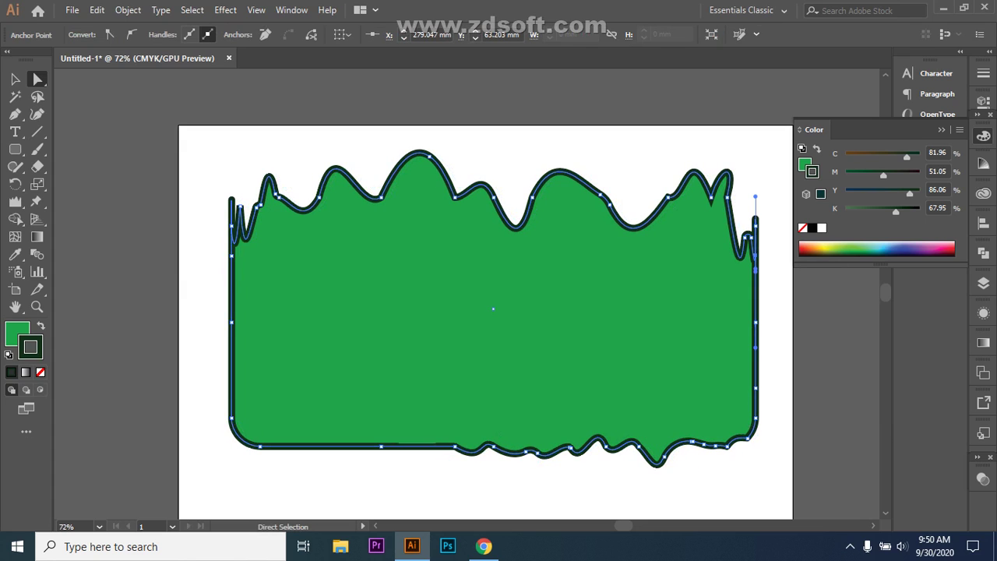
pyautogui.moveTo(755, 195); pyautogui.dragTo(792, 225)
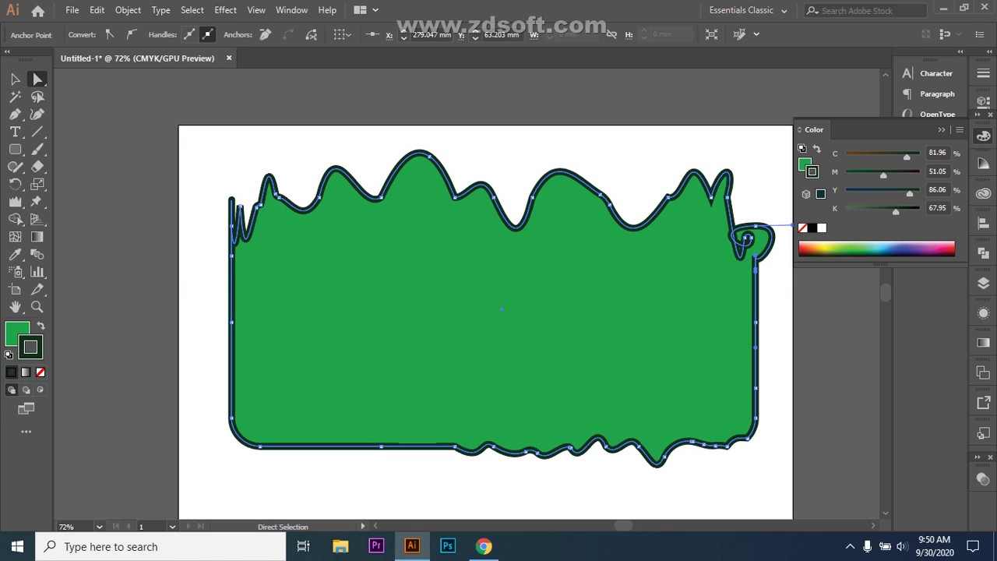
pyautogui.hotkey('ctrl', 'z')
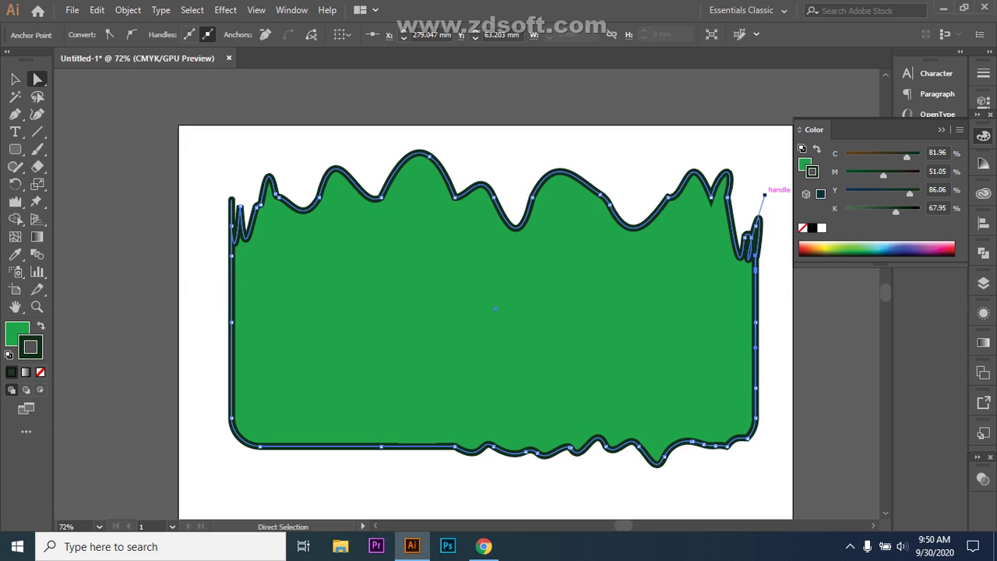
pyautogui.moveTo(764, 194); pyautogui.dragTo(760, 196)
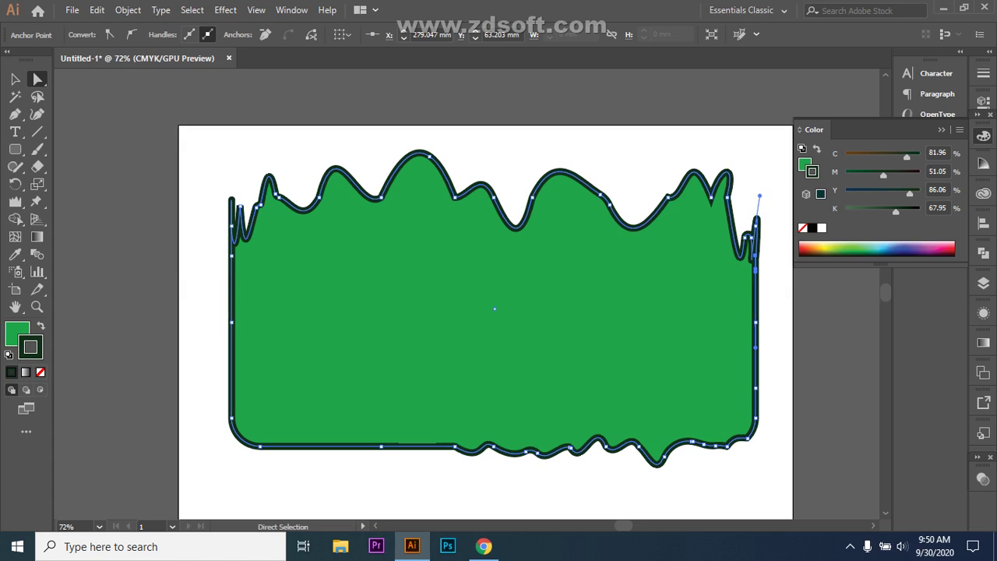
# - Hide the path's edges and deselect to check the smoothed shape
pyautogui.hotkey('ctrl', 'shift', 'a')
pyautogui.hotkey('ctrl', 'a')
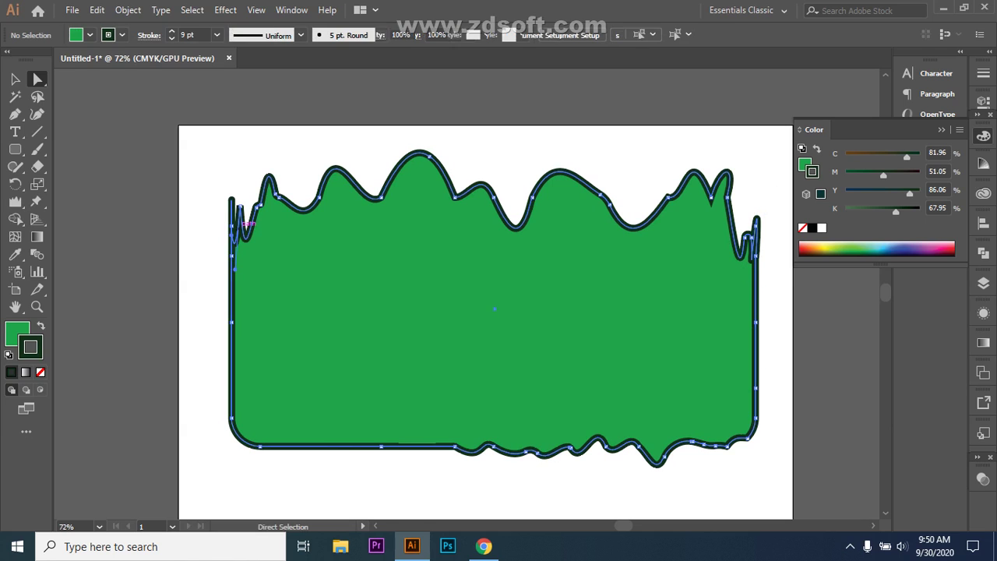
pyautogui.hotkey('ctrl', 'h')
pyautogui.hotkey('ctrl', 'shift', 'a')
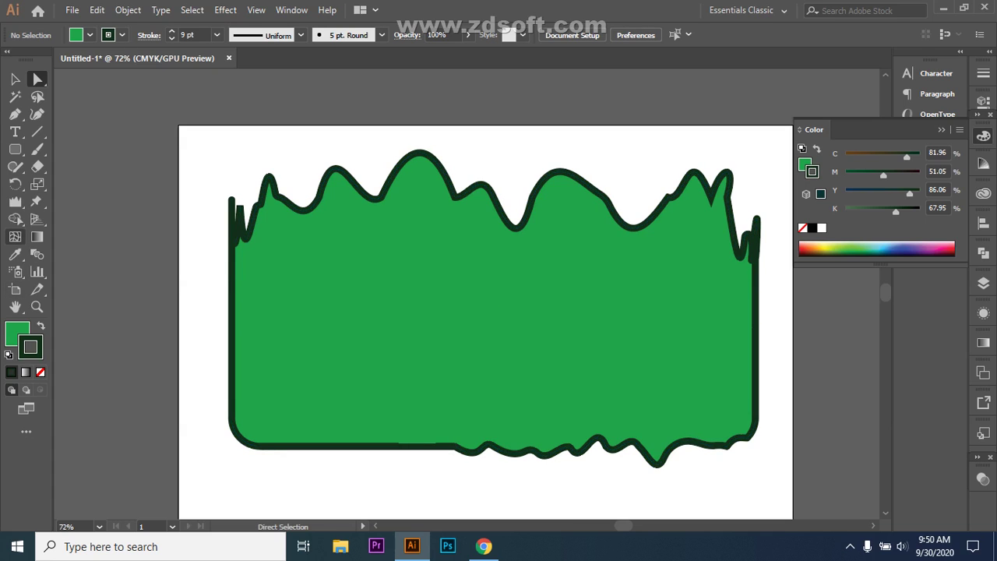
pyautogui.click(16, 202)
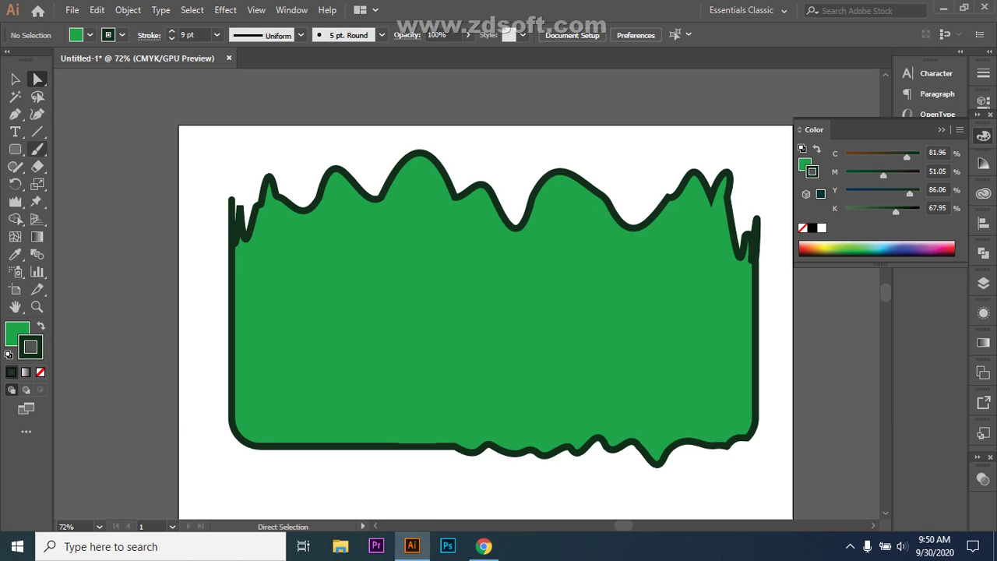
pyautogui.click(15, 166)
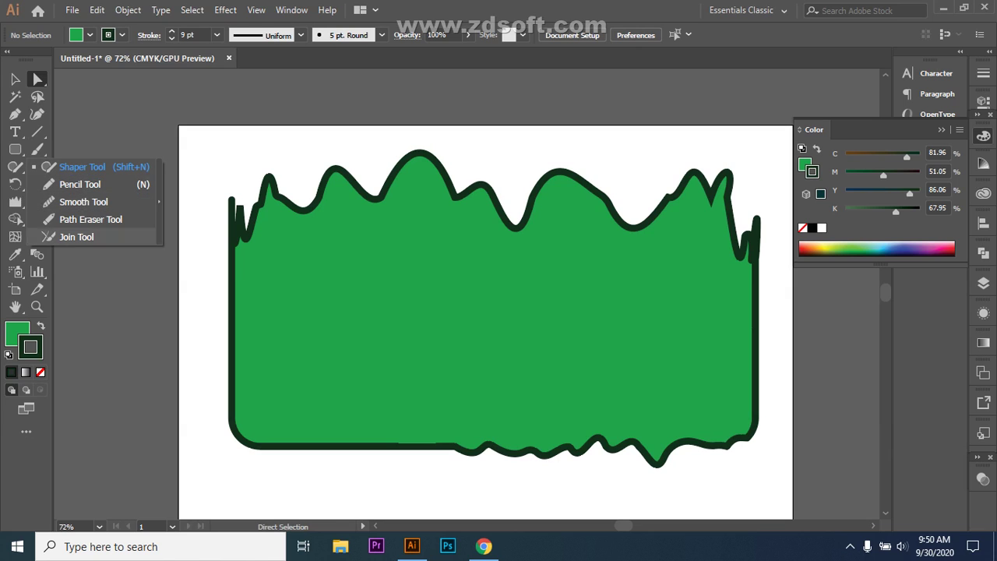
# - Select all of the green shape's anchor points and delete them
pyautogui.moveTo(193, 159); pyautogui.dragTo(580, 441)
pyautogui.press('Delete')
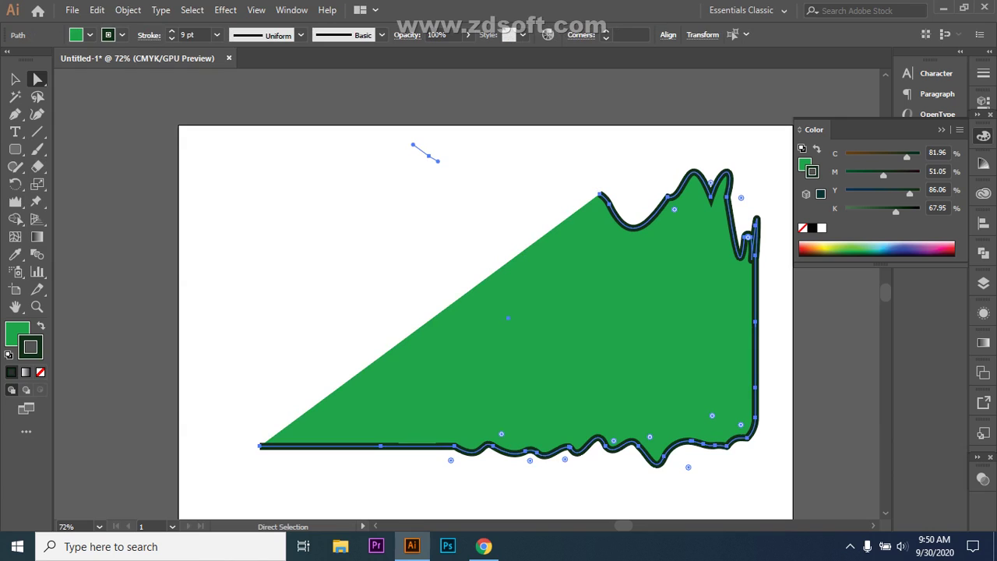
pyautogui.hotkey('ctrl', 'z')
pyautogui.hotkey('ctrl', 'z')
pyautogui.hotkey('ctrl', 'a')
pyautogui.press('Delete')
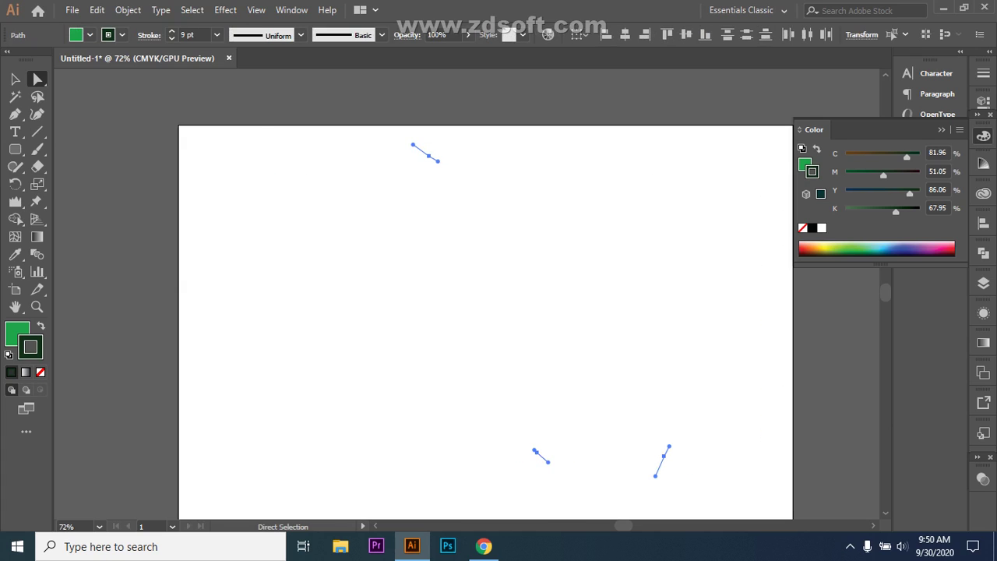
# - Marquee-select the leftover path fragments and delete them
pyautogui.scroll(-1, 486, 311)
pyautogui.moveTo(384, 111); pyautogui.dragTo(777, 481)
pyautogui.press('Delete')
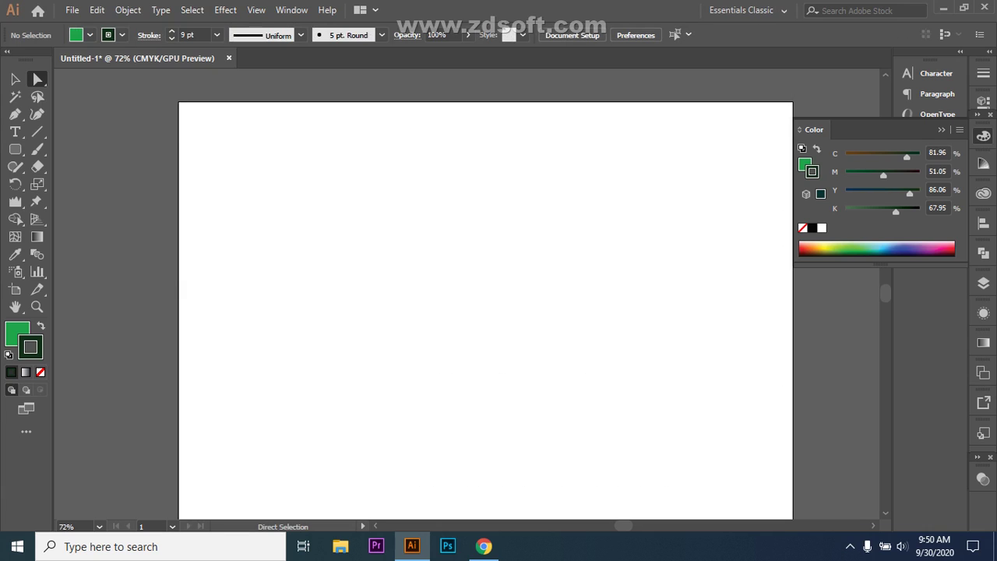
pyautogui.moveTo(14, 166); pyautogui.dragTo(78, 182)
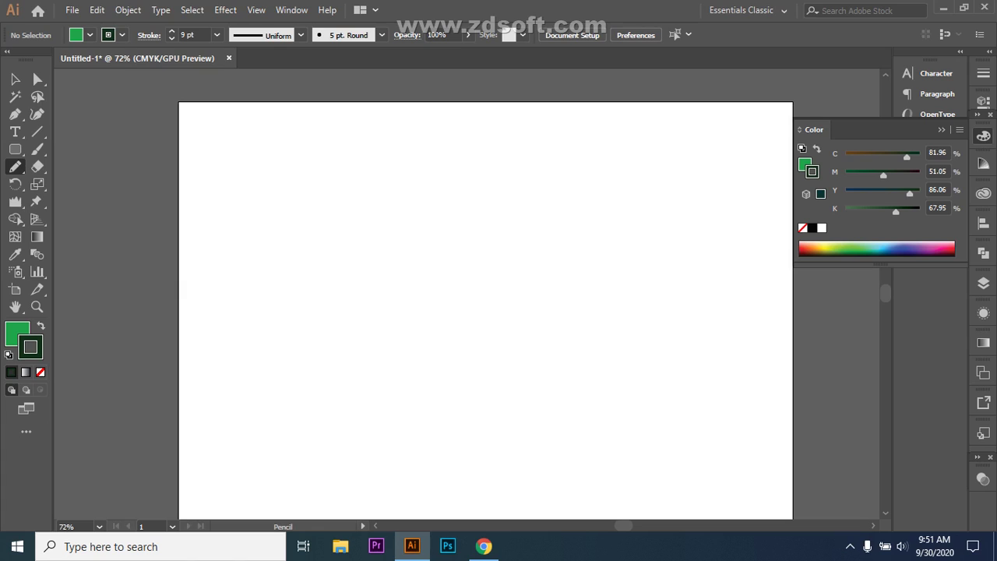
# - With the Pencil, undo two trial loops, then draw a V curve and two wavy lines
pyautogui.moveTo(396, 208)
pyautogui.mouseDown()
pyautogui.moveTo(385, 274)
pyautogui.moveTo(399, 324)
pyautogui.moveTo(427, 354)
pyautogui.moveTo(470, 358)
pyautogui.moveTo(490, 344)
pyautogui.moveTo(503, 307)
pyautogui.moveTo(504, 250)
pyautogui.moveTo(475, 199)
pyautogui.moveTo(428, 180)
pyautogui.moveTo(407, 185)
pyautogui.moveTo(391, 217)
pyautogui.mouseUp()
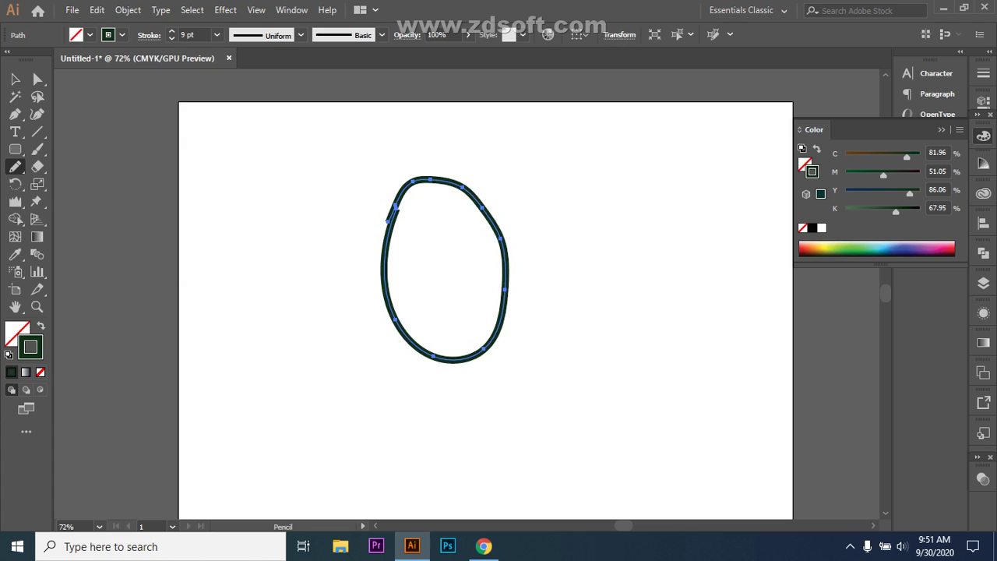
pyautogui.moveTo(635, 219)
pyautogui.mouseDown()
pyautogui.moveTo(604, 270)
pyautogui.moveTo(631, 313)
pyautogui.moveTo(684, 278)
pyautogui.moveTo(636, 219)
pyautogui.mouseUp()
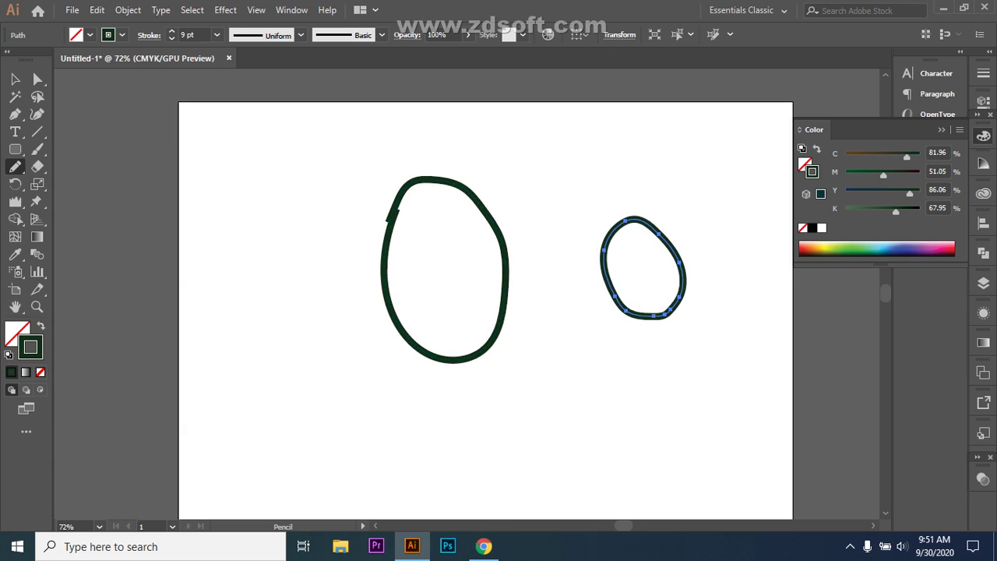
pyautogui.hotkey('ctrl', 'z')
pyautogui.hotkey('ctrl', 'z')
pyautogui.moveTo(362, 227)
pyautogui.mouseDown()
pyautogui.moveTo(517, 305)
pyautogui.moveTo(544, 273)
pyautogui.mouseUp()
pyautogui.moveTo(380, 411)
pyautogui.mouseDown()
pyautogui.moveTo(654, 390)
pyautogui.moveTo(762, 366)
pyautogui.mouseUp()
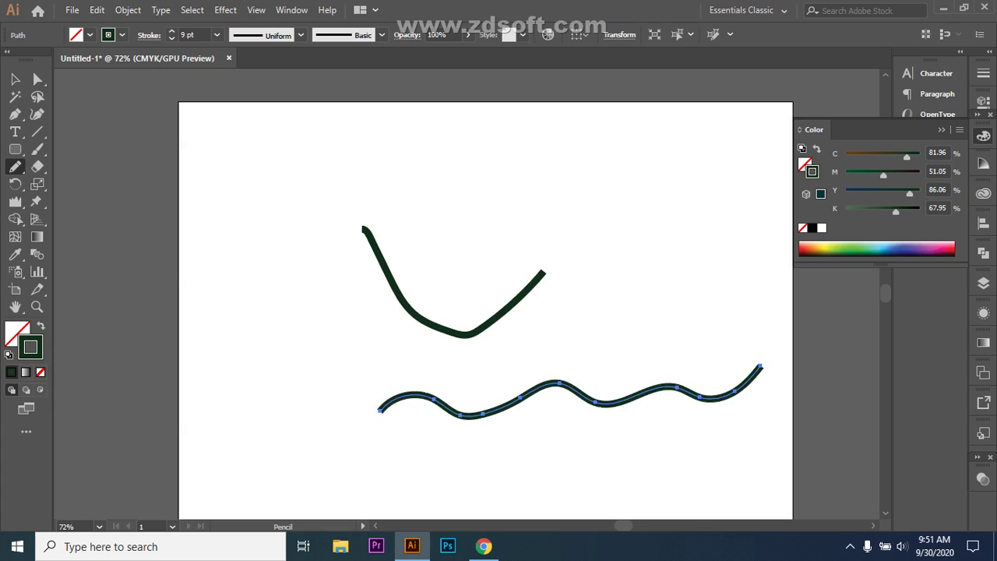
pyautogui.moveTo(246, 208)
pyautogui.mouseDown()
pyautogui.moveTo(353, 196)
pyautogui.moveTo(612, 213)
pyautogui.moveTo(786, 183)
pyautogui.mouseUp()
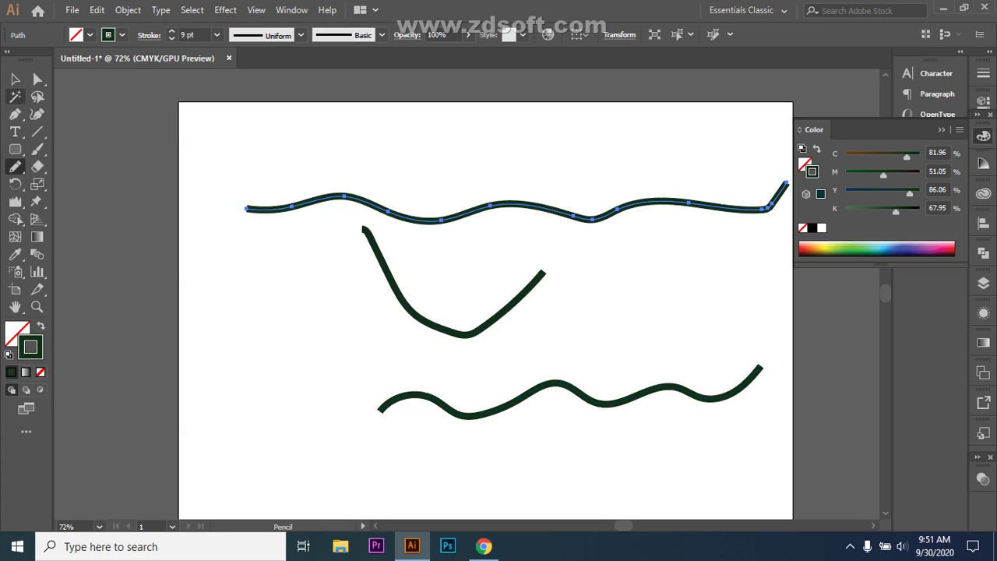
# - Drag anchors on the top wave to reshape its left part, middle dip and right end
pyautogui.click(38, 78)
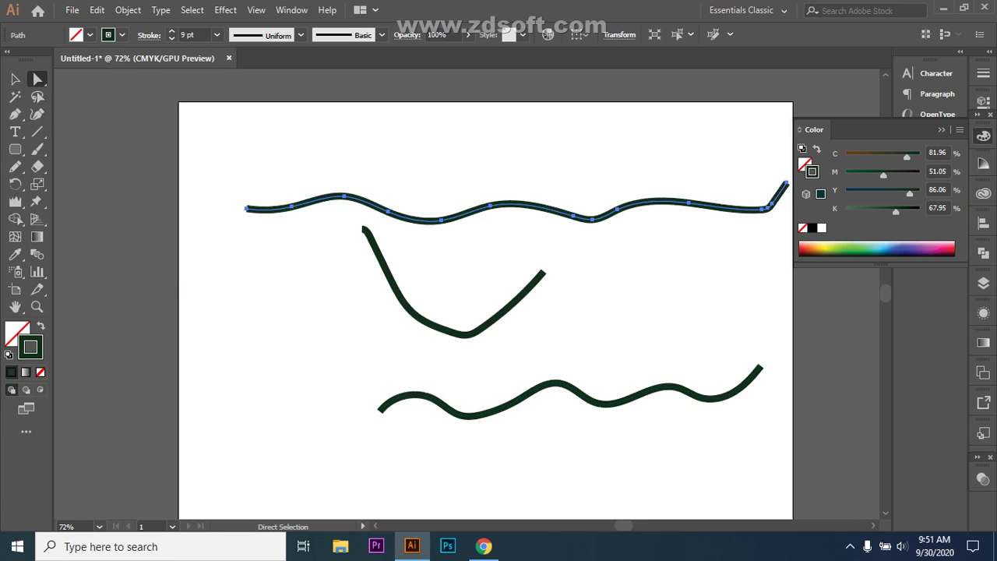
pyautogui.click(315, 201)
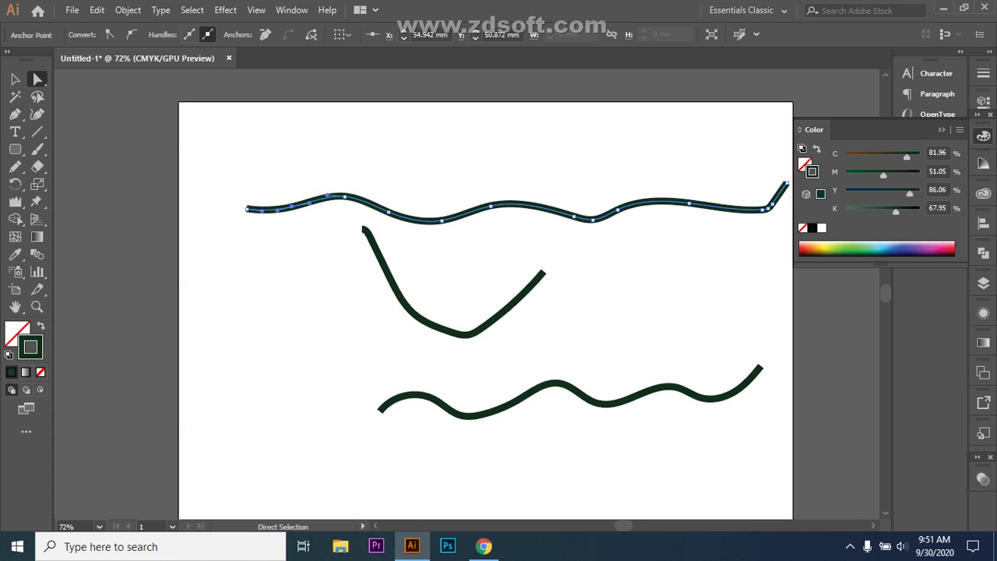
pyautogui.click(388, 211)
pyautogui.moveTo(389, 211); pyautogui.dragTo(424, 222)
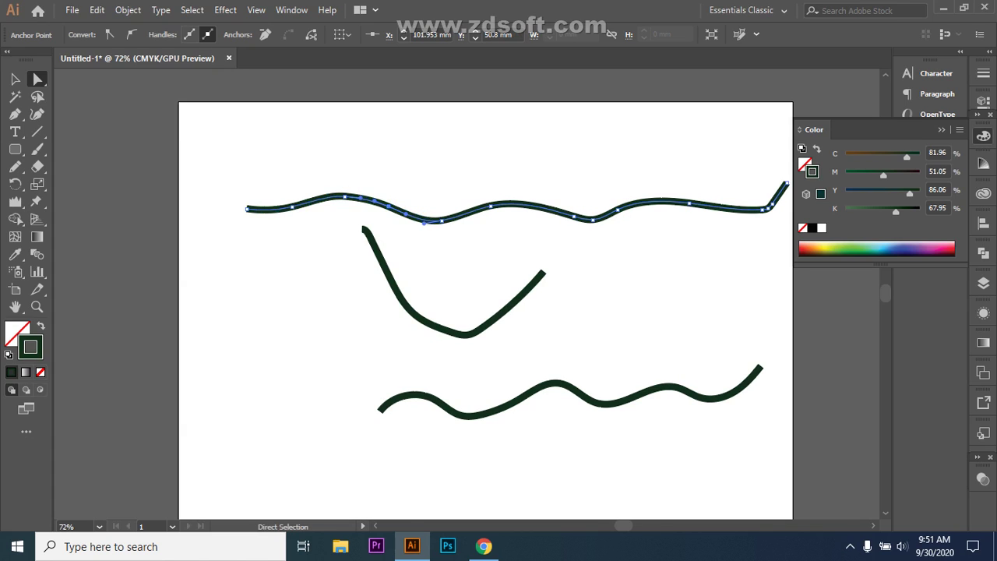
pyautogui.moveTo(689, 203); pyautogui.dragTo(706, 207)
pyautogui.moveTo(592, 216); pyautogui.dragTo(586, 220)
pyautogui.moveTo(589, 220); pyautogui.dragTo(592, 220)
pyautogui.hotkey('ctrl', 'shift', 'a')
pyautogui.press('n')
pyautogui.rightClick(15, 166)
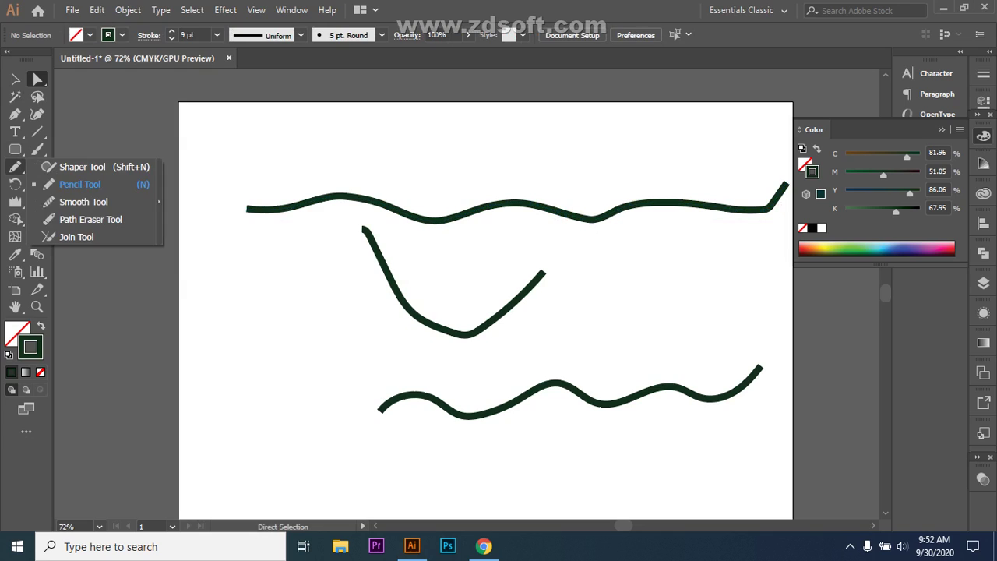
# - Select the top wavy path and move it up and to the left
pyautogui.click(82, 202)
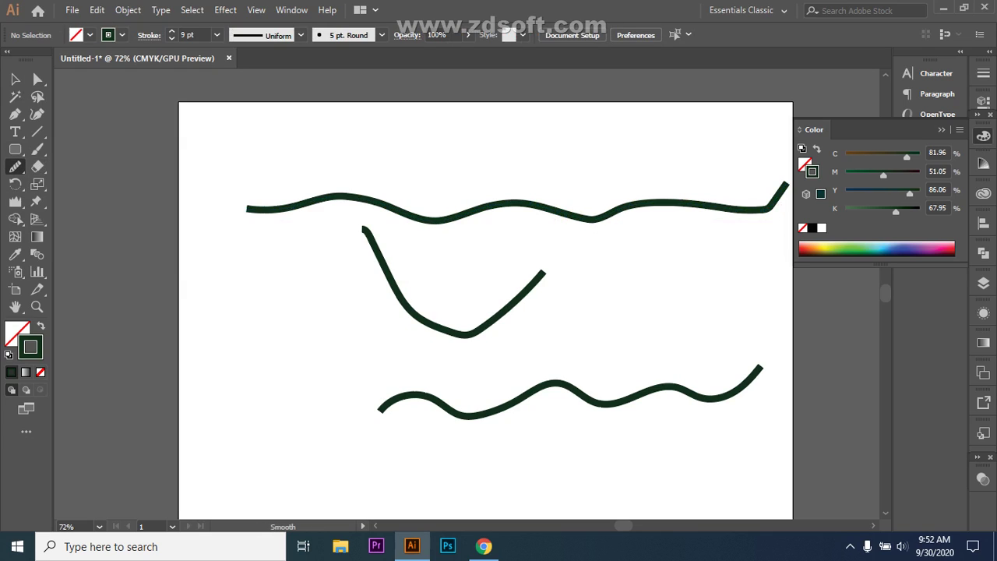
pyautogui.press('v')
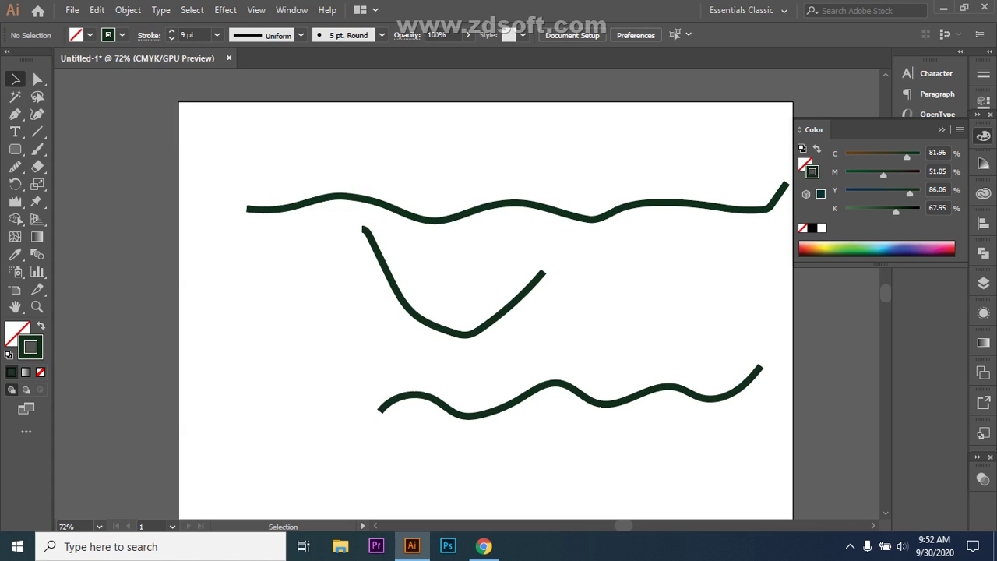
pyautogui.click(514, 205)
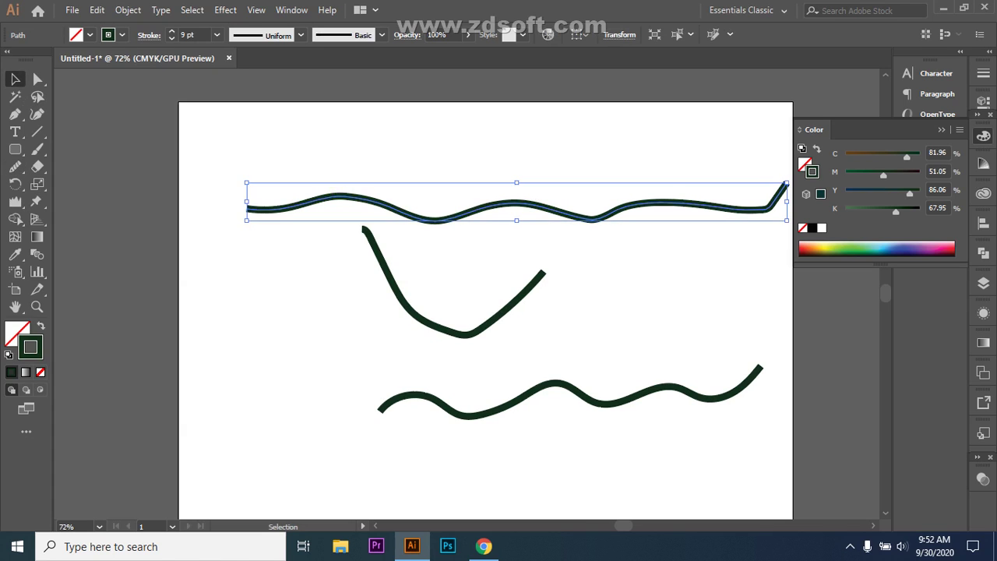
pyautogui.click(623, 241)
pyautogui.click(728, 204)
pyautogui.moveTo(728, 204)
pyautogui.mouseDown()
pyautogui.moveTo(705, 204)
pyautogui.moveTo(644, 173)
pyautogui.mouseUp()
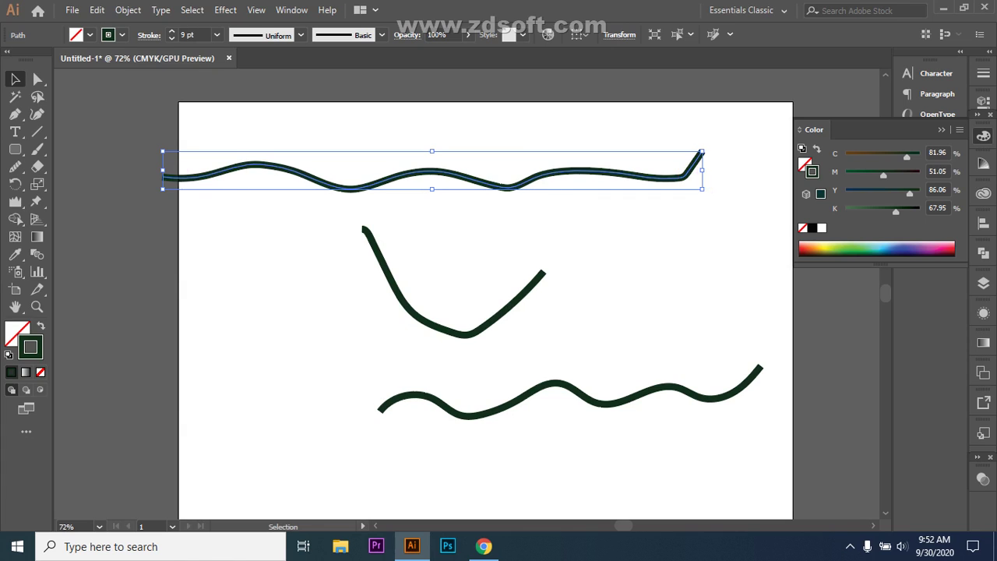
# - Smooth the top wave's kinks near its right end, middle and left dip with the Smooth tool
pyautogui.click(15, 165)
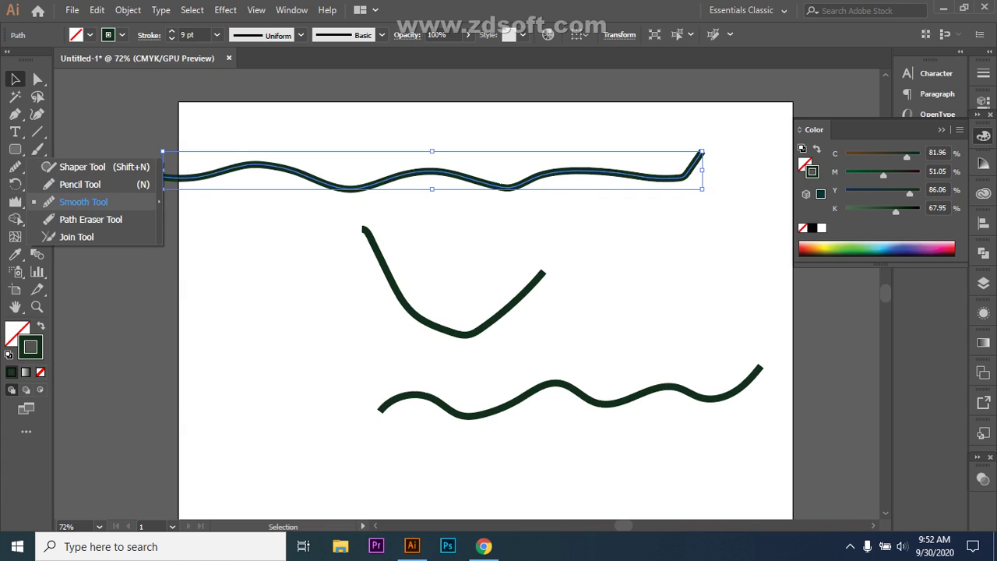
pyautogui.click(78, 201)
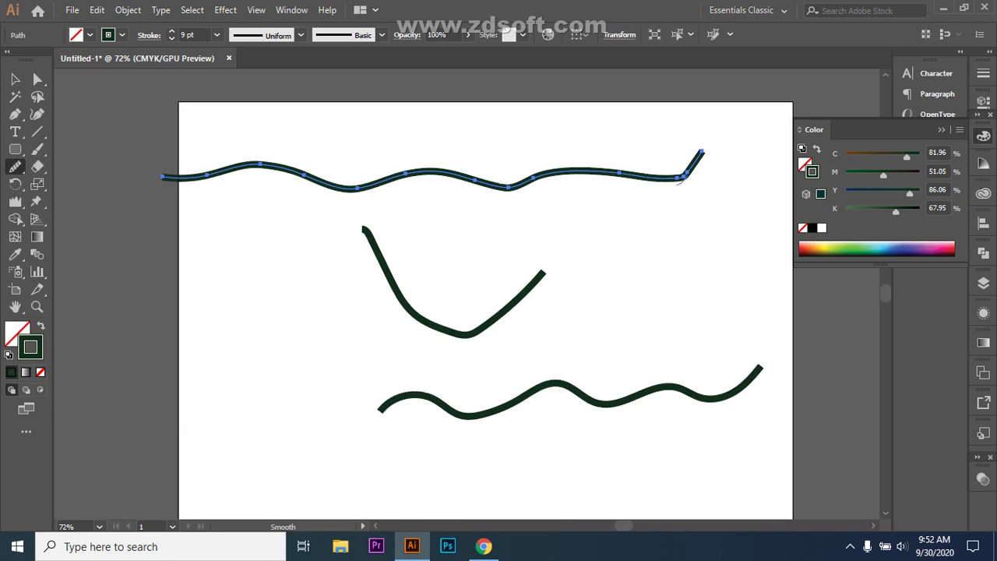
pyautogui.moveTo(680, 181); pyautogui.dragTo(627, 172)
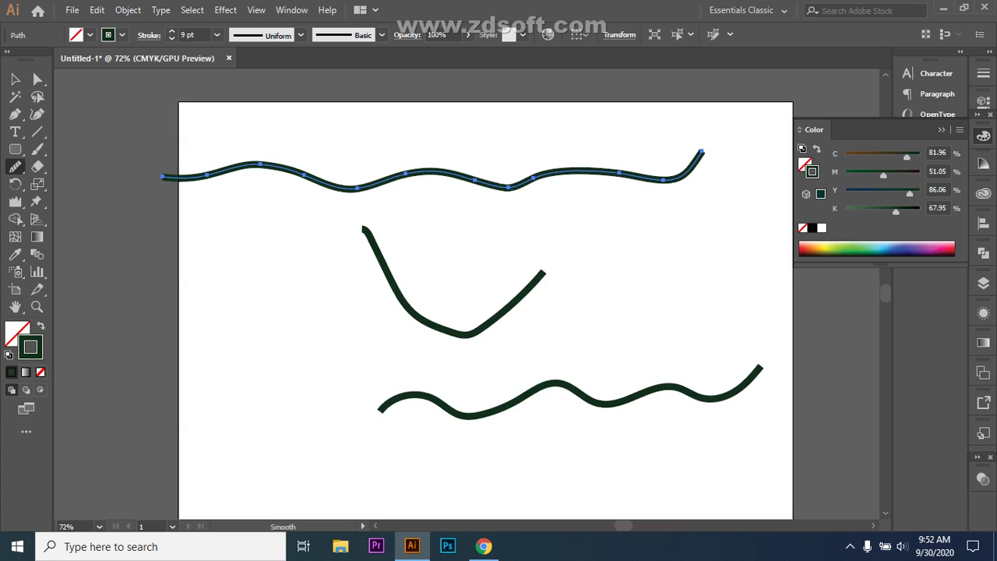
pyautogui.moveTo(511, 187); pyautogui.dragTo(481, 182)
pyautogui.moveTo(355, 192); pyautogui.dragTo(366, 192)
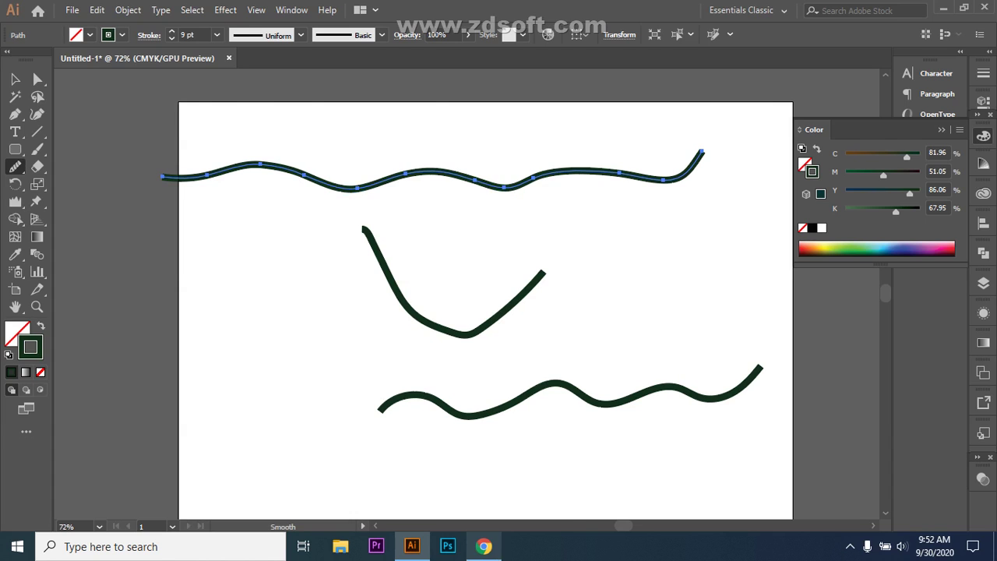
pyautogui.click(484, 546)
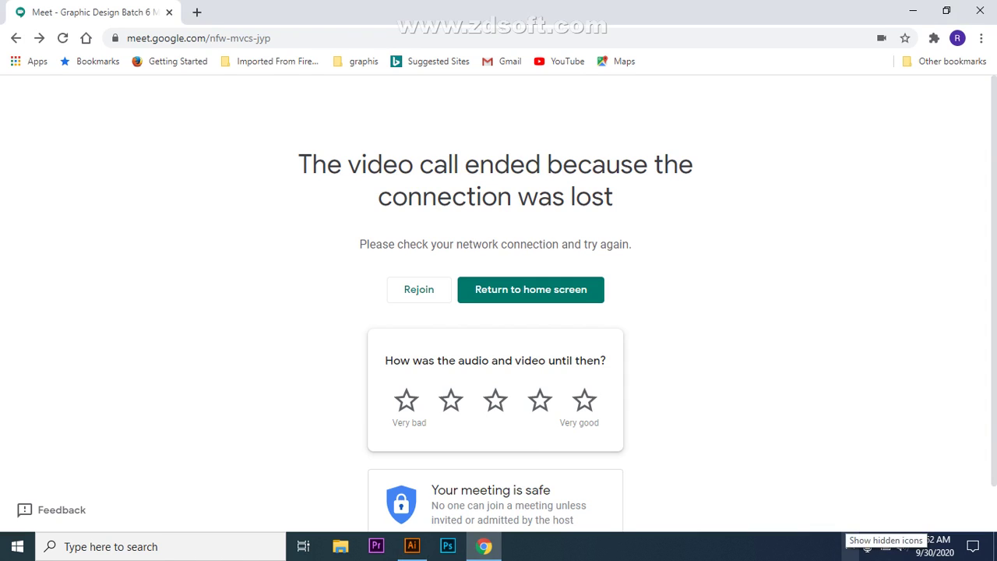
# - Open Windows' Network & Internet settings from the tray's network list
pyautogui.click(850, 546)
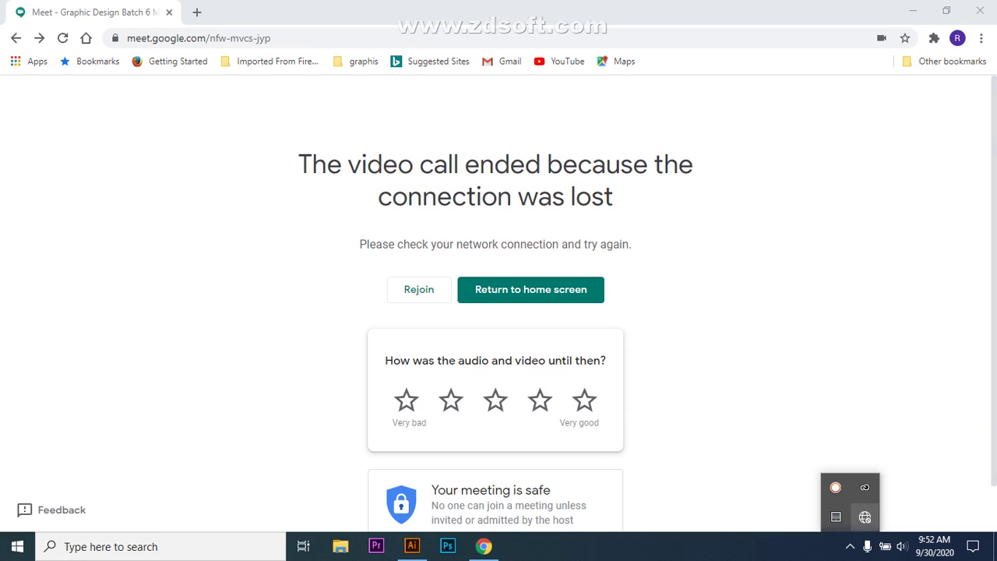
pyautogui.click(864, 516)
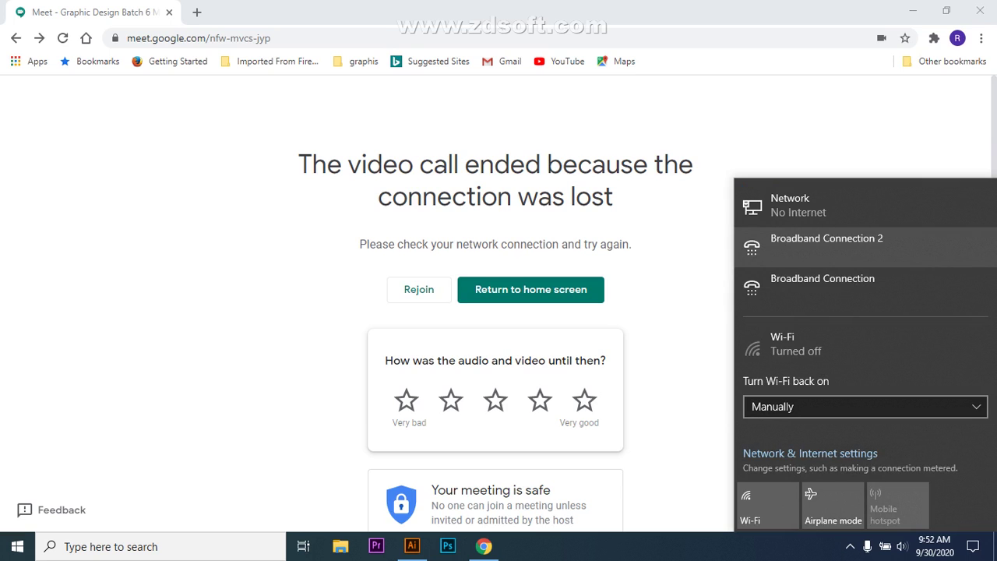
pyautogui.click(811, 453)
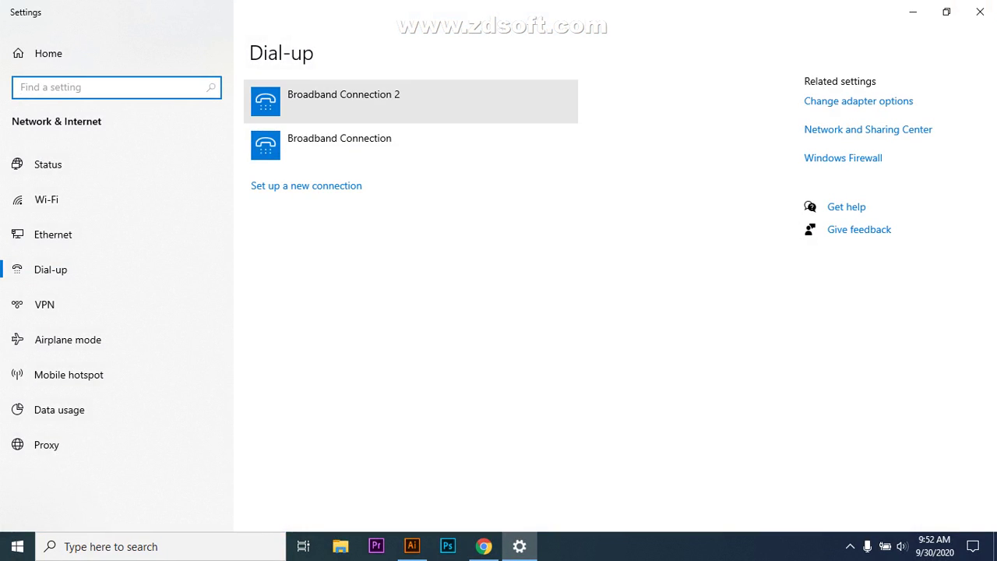
# - Connect Broadband Connection 2, entering the account user name and password
pyautogui.click(351, 100)
pyautogui.click(355, 148)
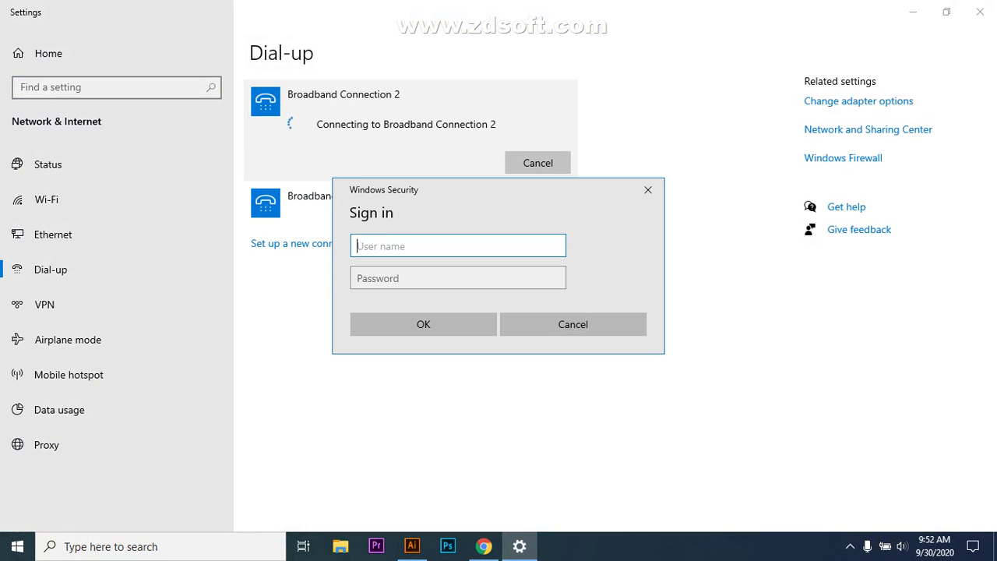
pyautogui.write('st348')
pyautogui.press('BackSpace')
pyautogui.press('BackSpace')
pyautogui.press('BackSpace')
pyautogui.write('248')
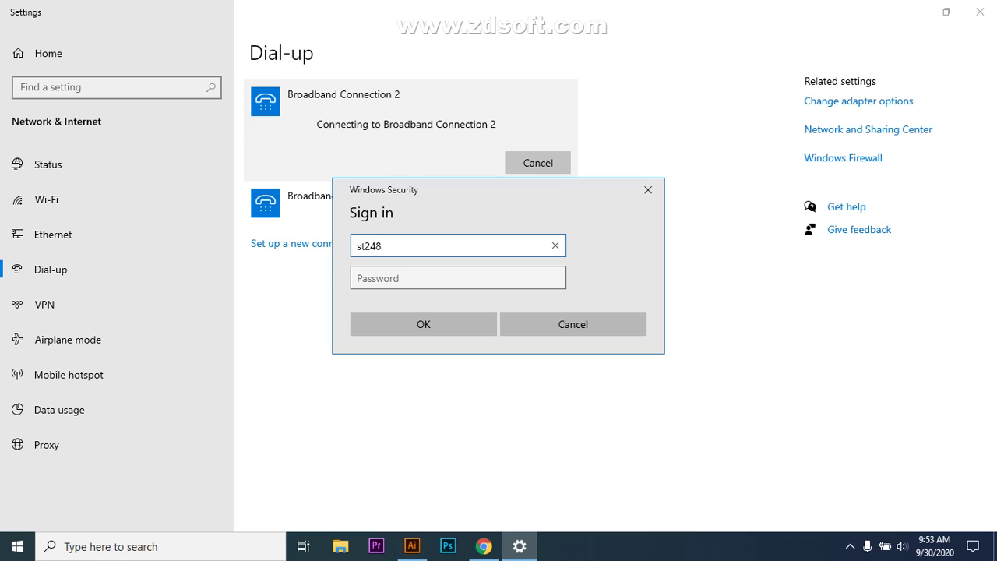
pyautogui.press('Tab')
pyautogui.write('123456')
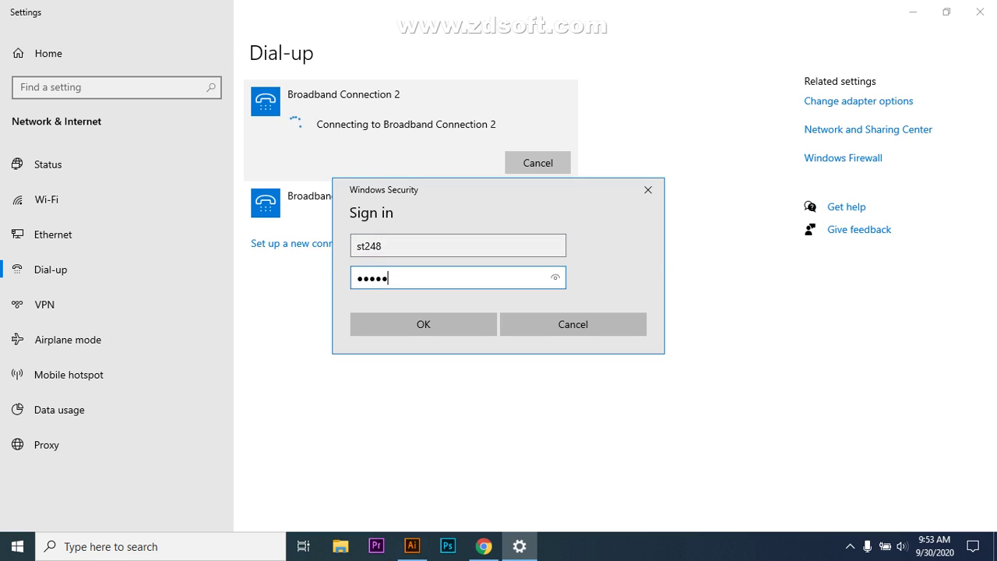
pyautogui.press('Return')
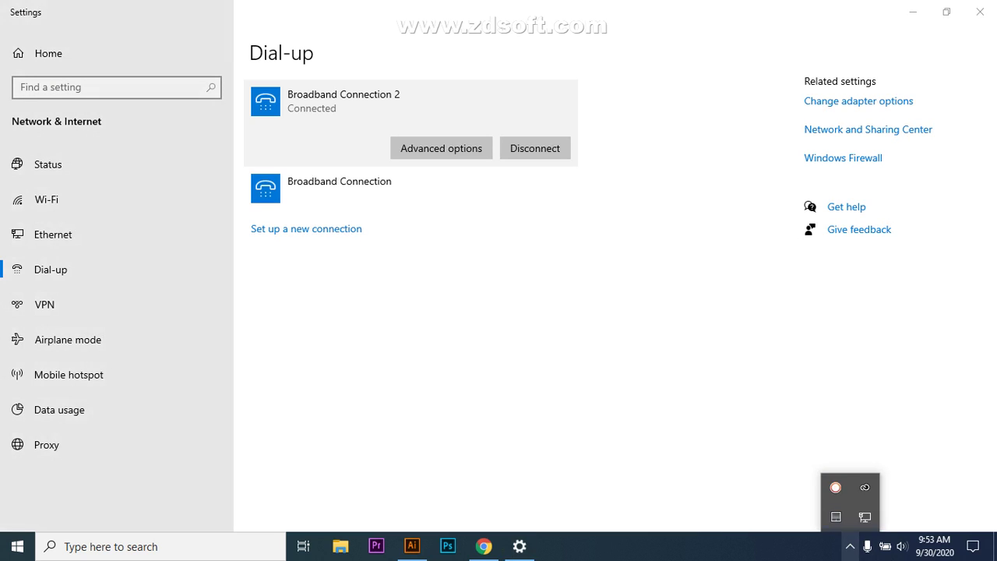
# - Close Windows Settings and rejoin the dropped Google Meet call
pyautogui.hotkey('alt', 'F4')
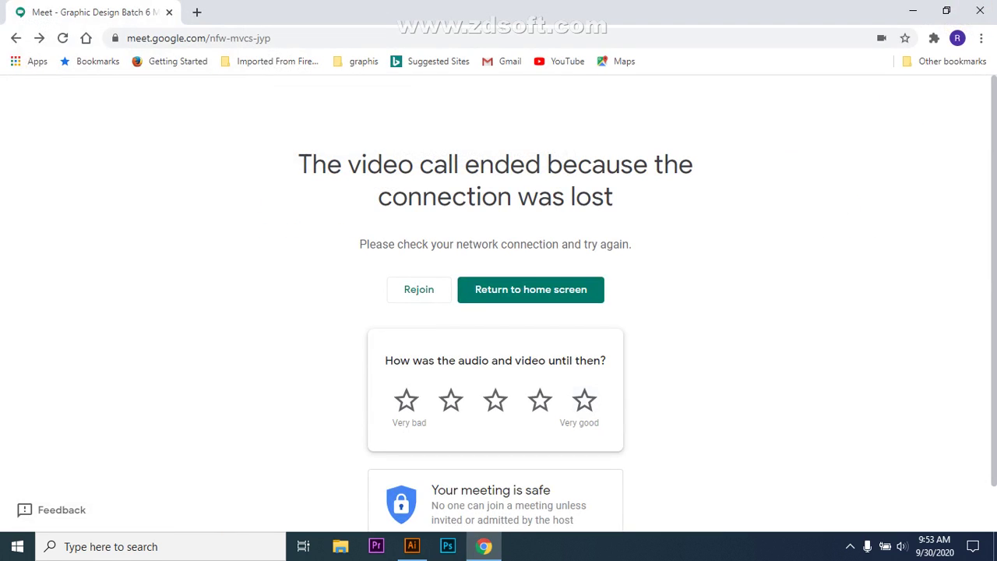
pyautogui.press('Tab')
pyautogui.press('Return')
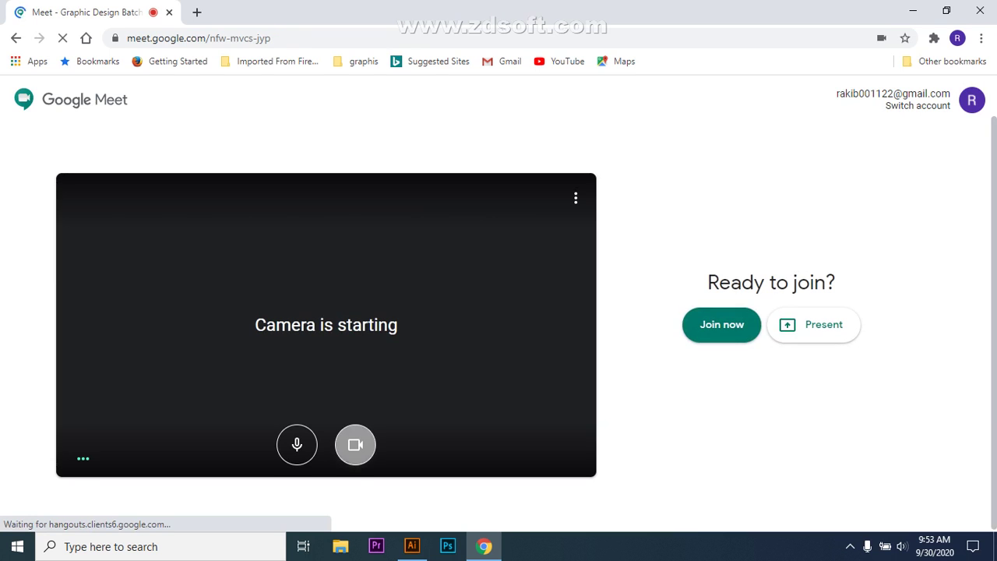
# - Join the call with the camera off, admit the waiting participant, and unmute the microphone
pyautogui.hotkey('ctrl', 'e')
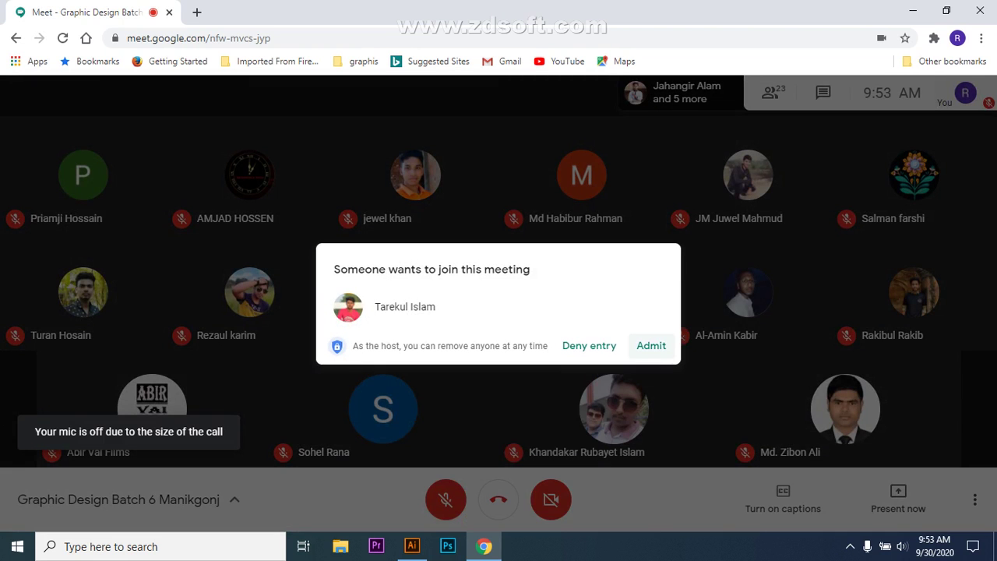
pyautogui.click(651, 345)
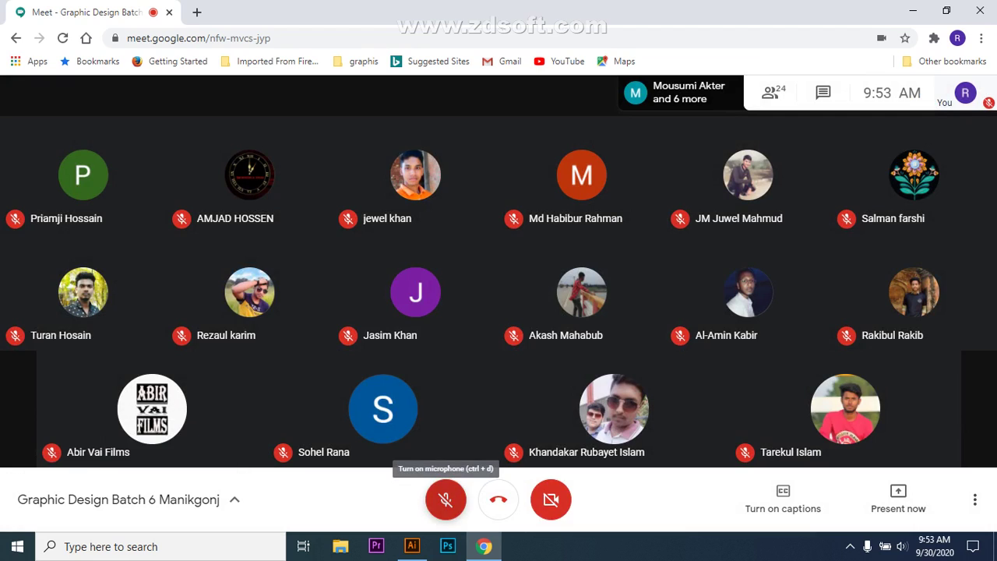
pyautogui.click(445, 498)
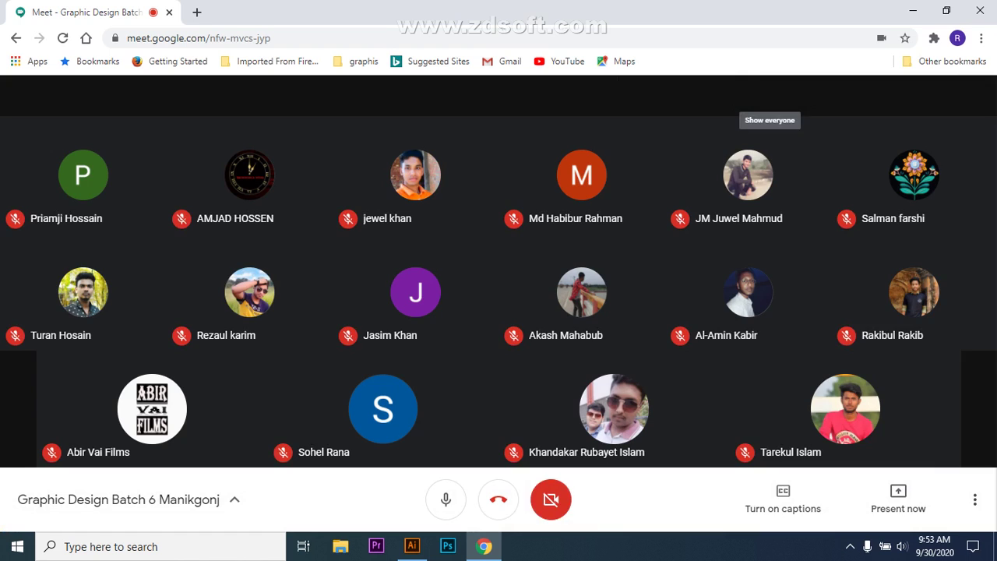
# - Show the participant list of the 24 people in the call
pyautogui.click(770, 96)
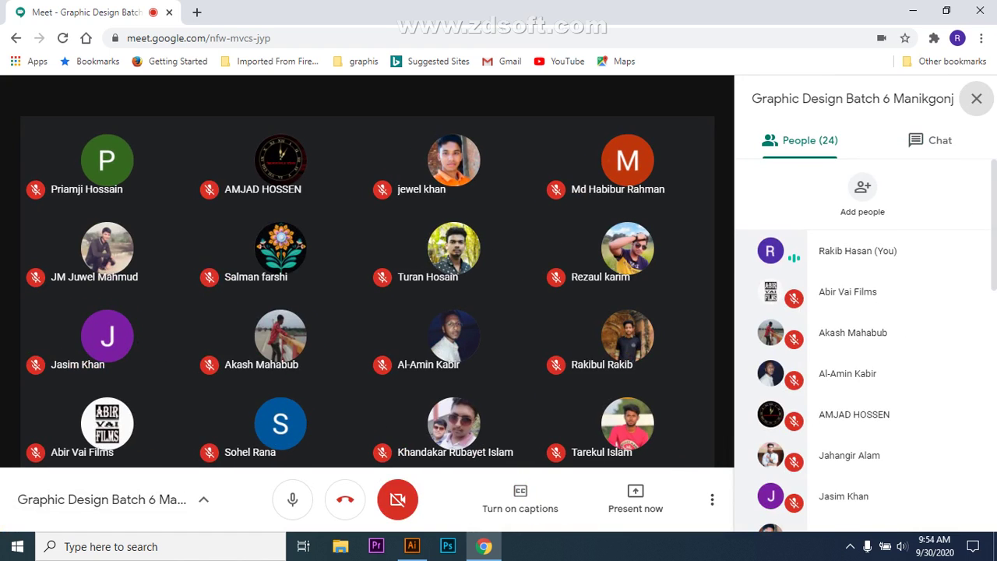
pyautogui.moveTo(627, 160)
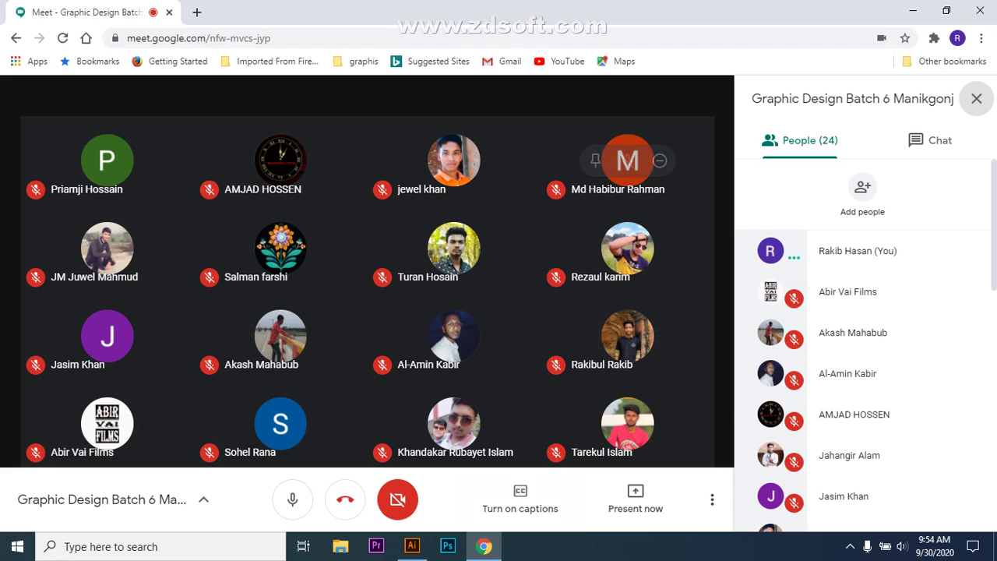
pyautogui.moveTo(454, 423)
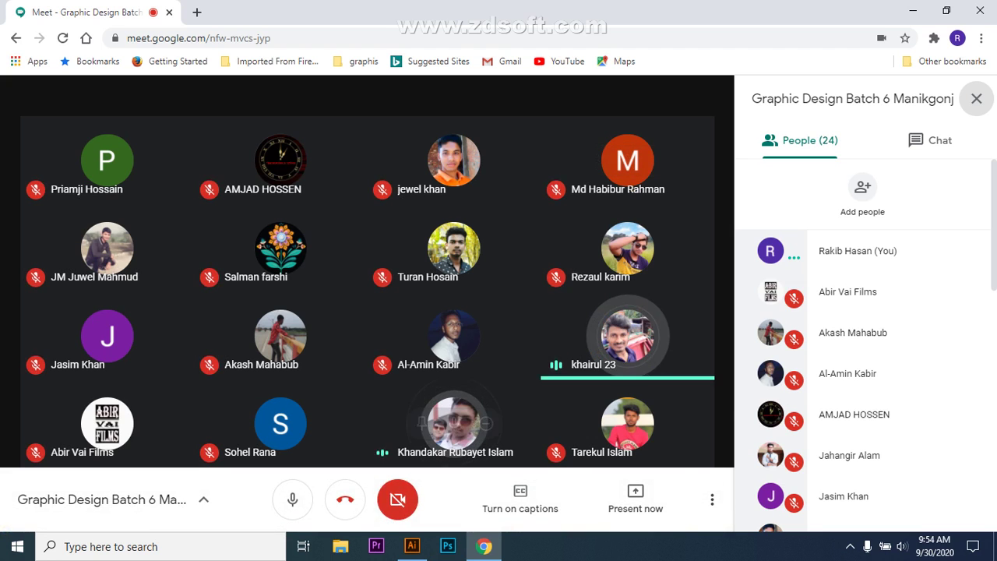
# - Present the Illustrator document window to the call as a single shared window
pyautogui.click(636, 498)
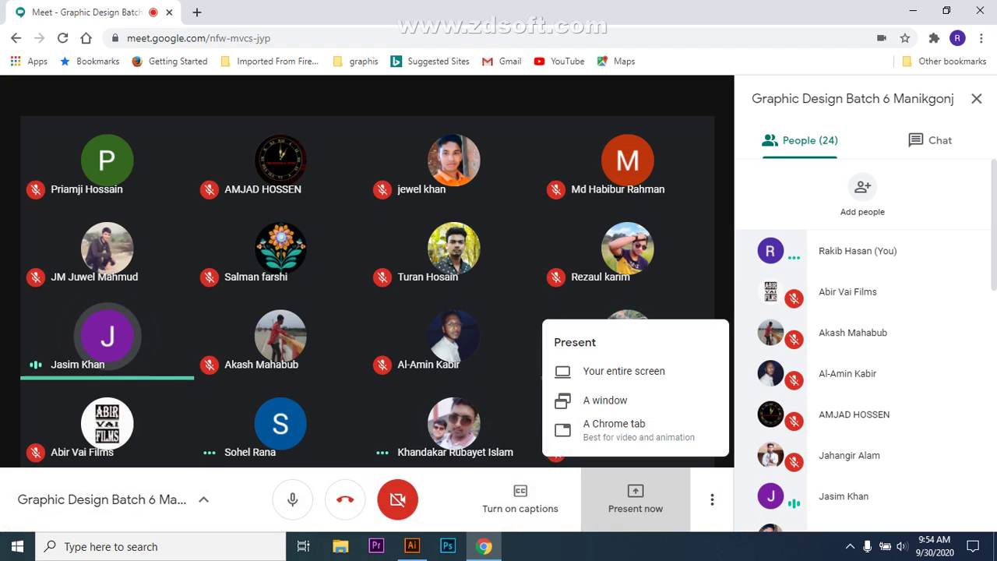
pyautogui.click(606, 400)
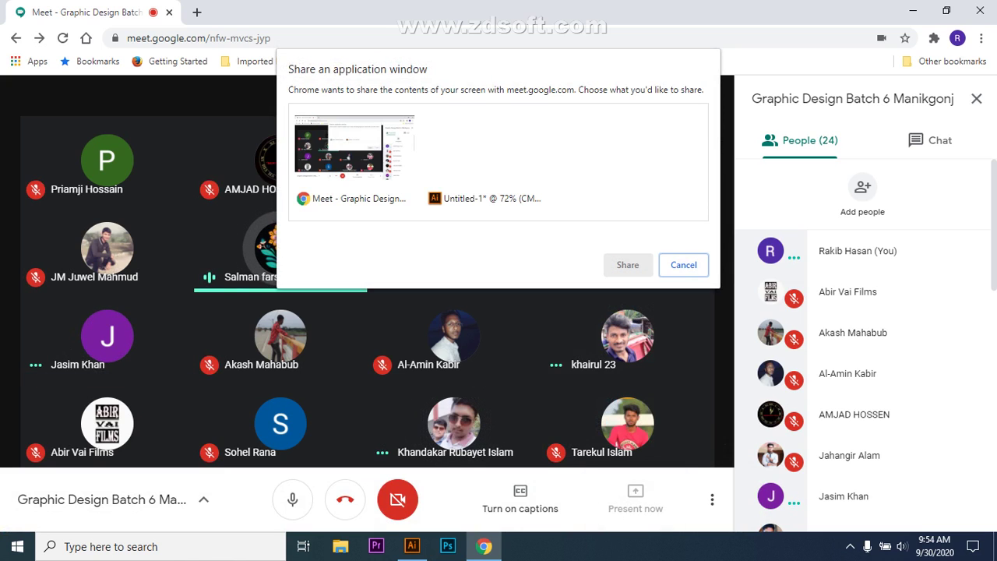
pyautogui.click(485, 160)
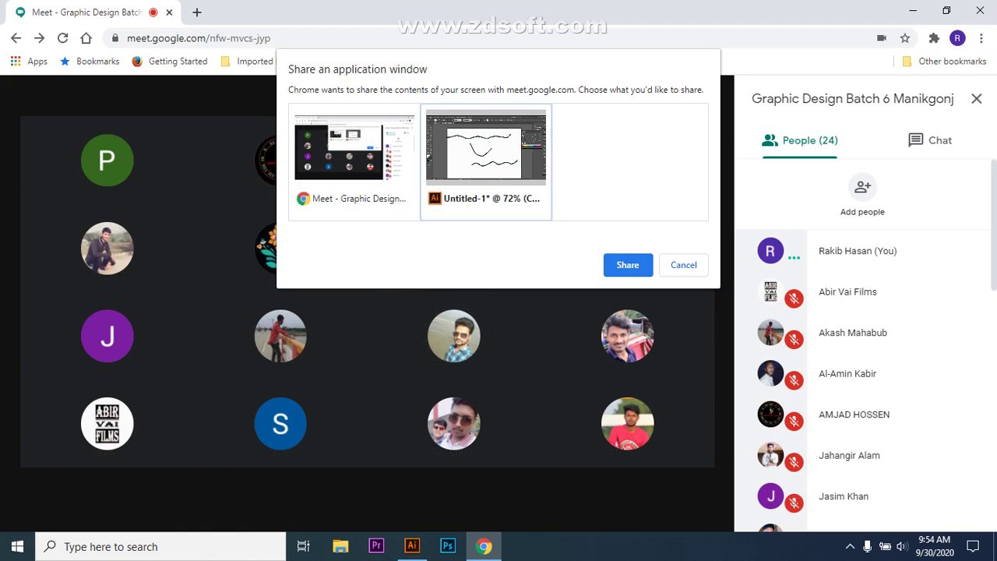
pyautogui.press('Return')
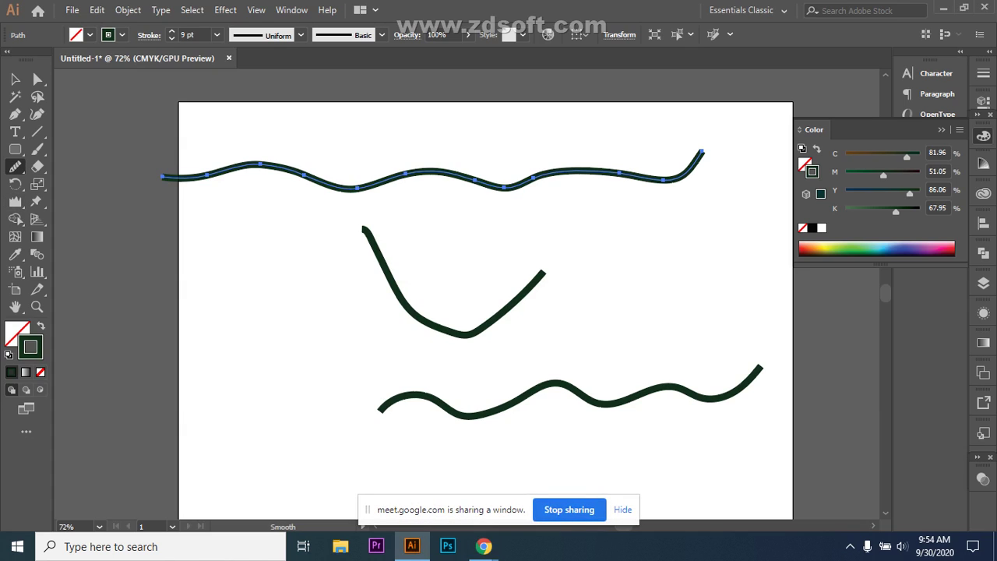
# - Delete the top wavy path, then marquee-select and delete the two remaining strokes
pyautogui.click(15, 79)
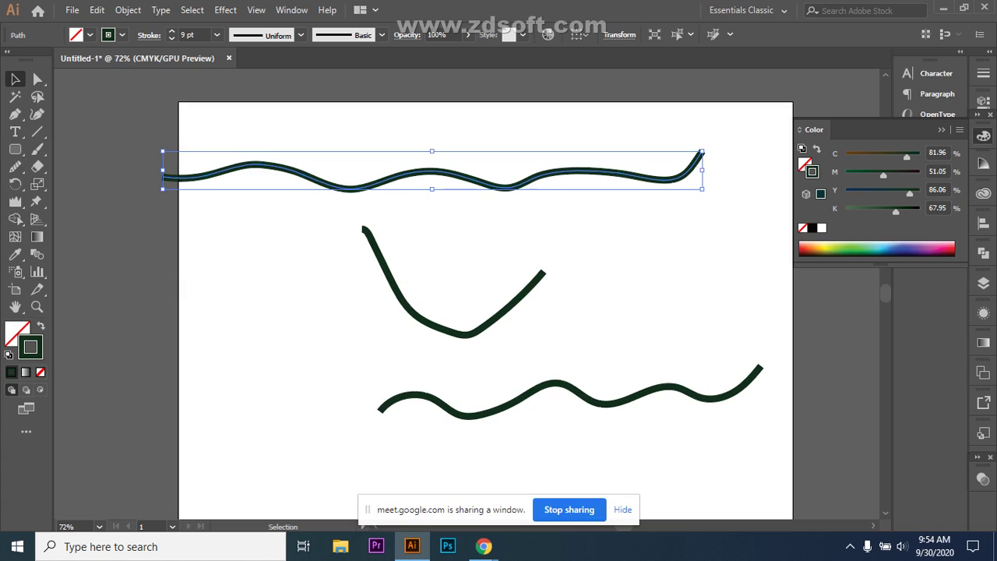
pyautogui.press('Delete')
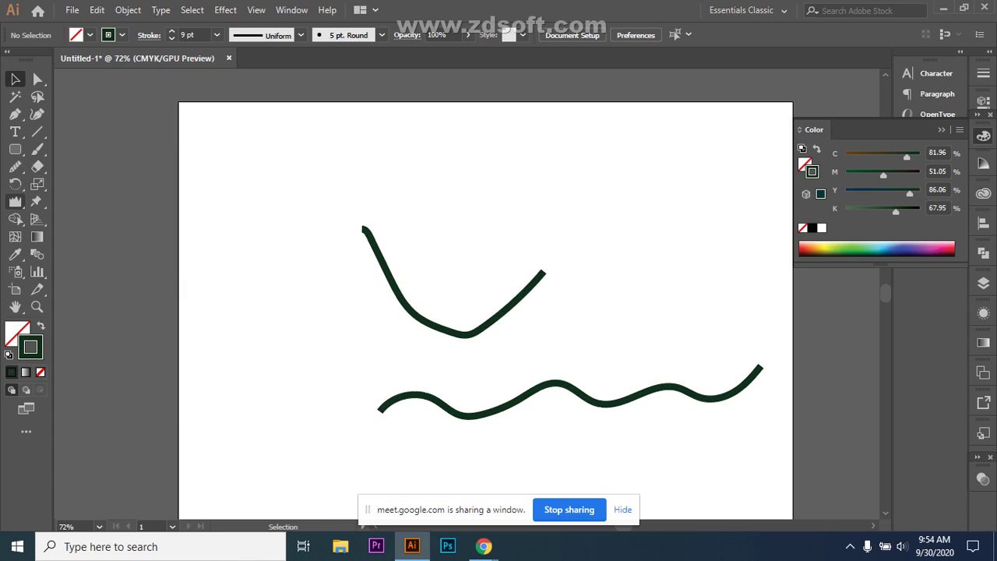
pyautogui.moveTo(346, 197); pyautogui.dragTo(690, 445)
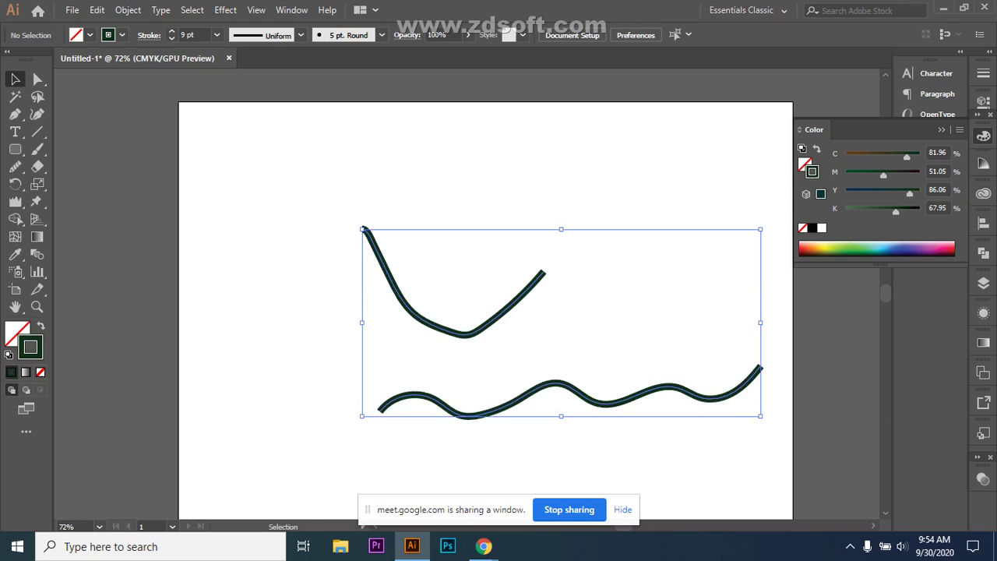
pyautogui.press('Delete')
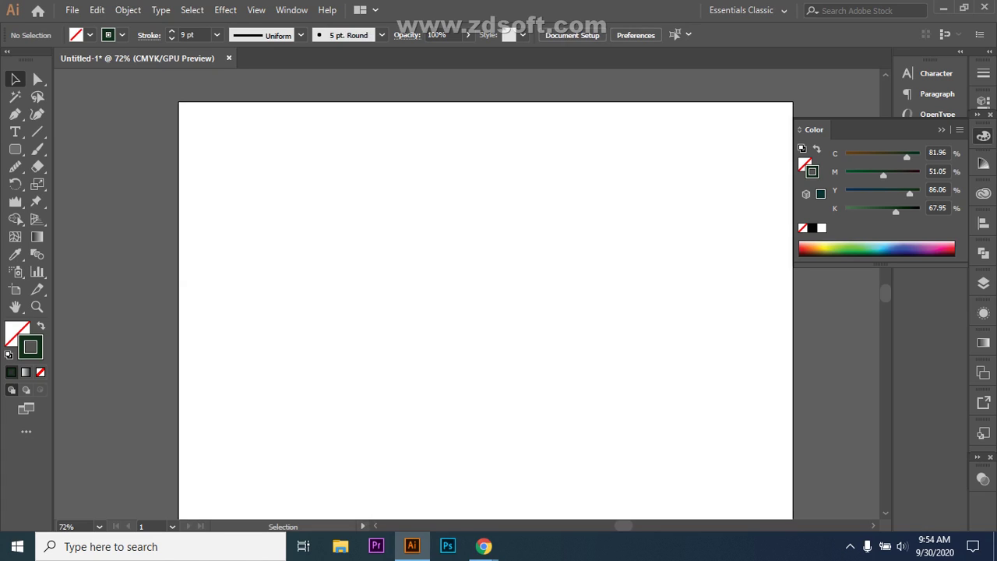
pyautogui.click(15, 201)
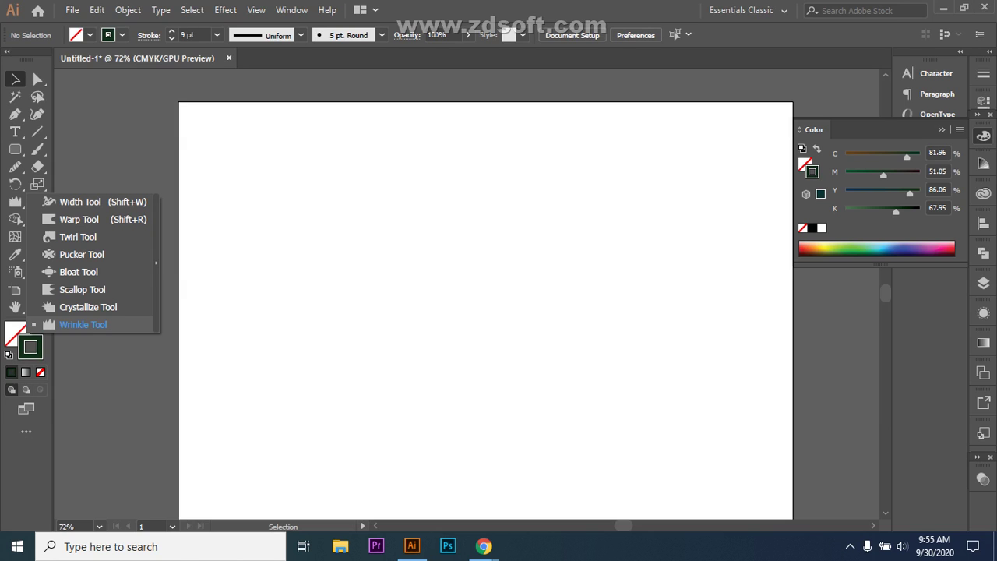
pyautogui.moveTo(484, 546)
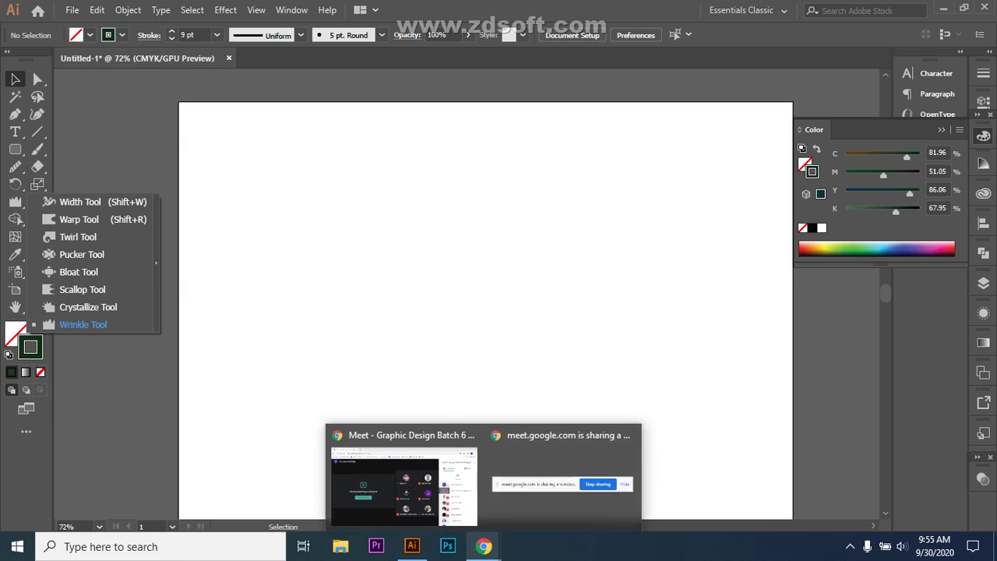
pyautogui.click(401, 479)
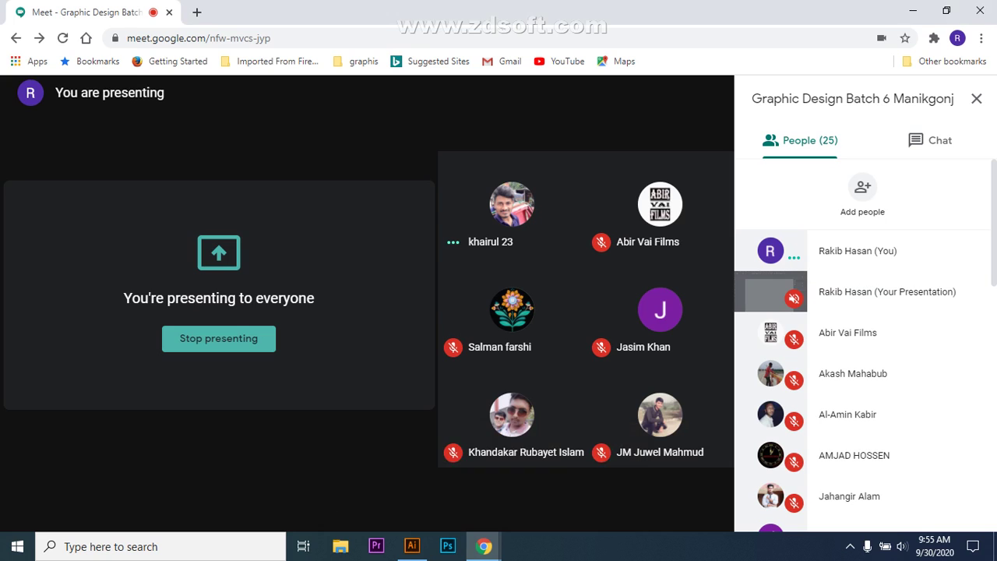
pyautogui.click(930, 141)
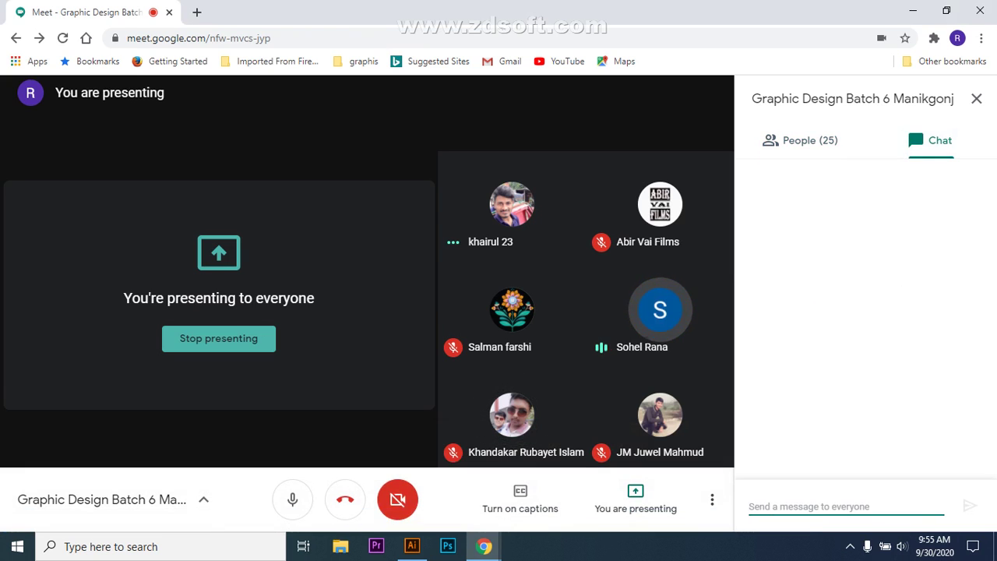
pyautogui.write('o')
pyautogui.press('BackSpace')
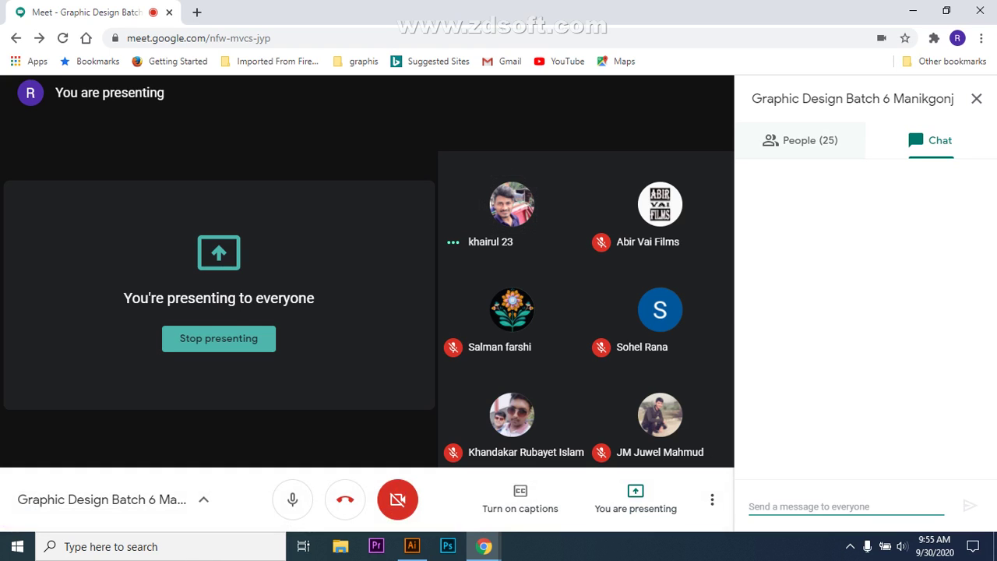
pyautogui.click(801, 141)
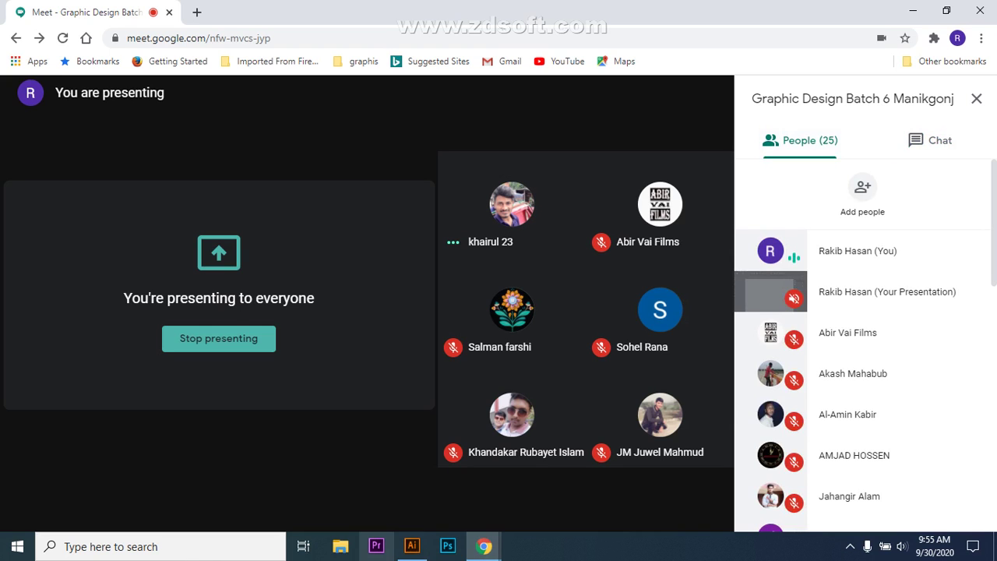
pyautogui.click(412, 547)
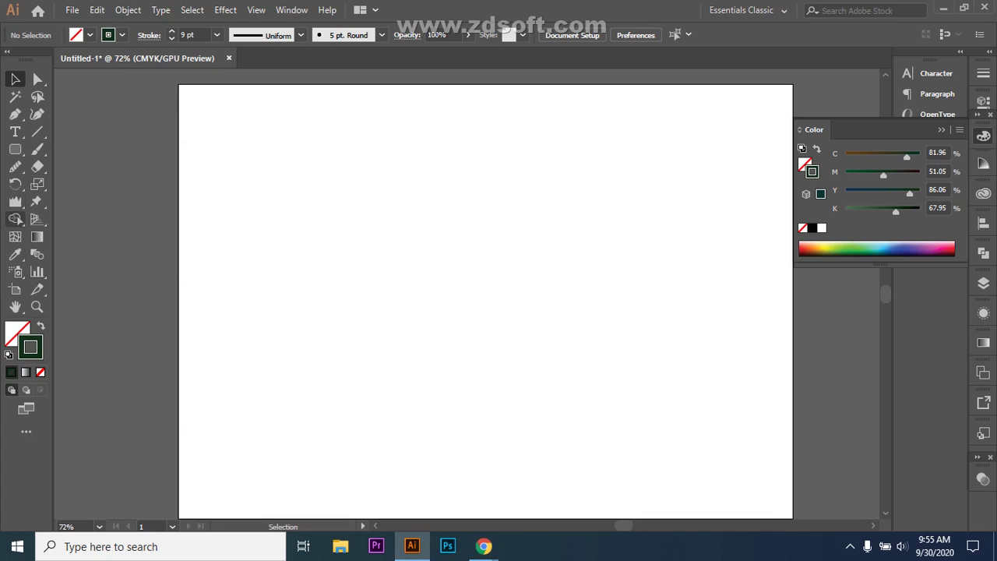
# - Draw a roughly 122 × 55 mm rounded rectangle mid-page, filled dark green with no stroke
pyautogui.click(14, 201)
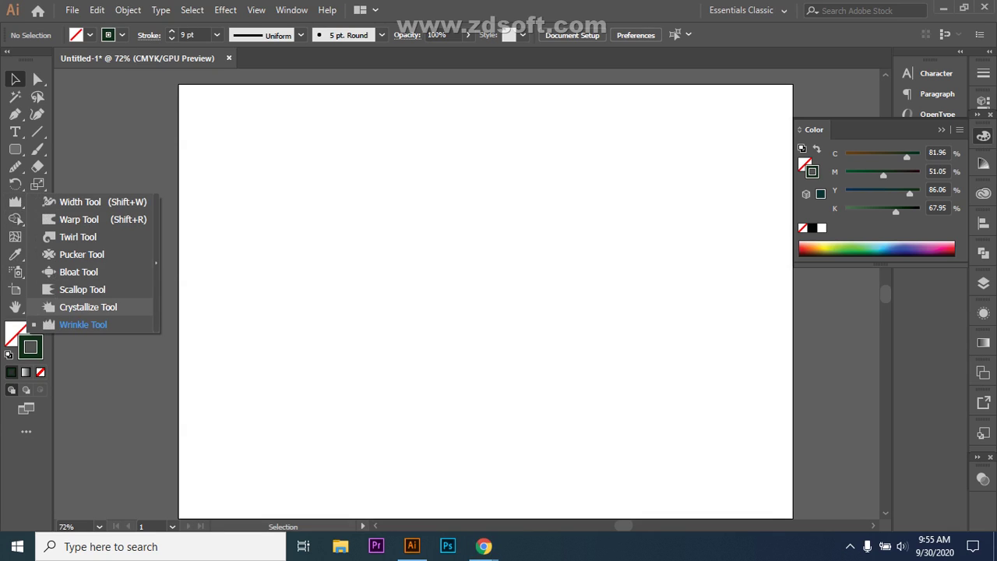
pyautogui.click(82, 307)
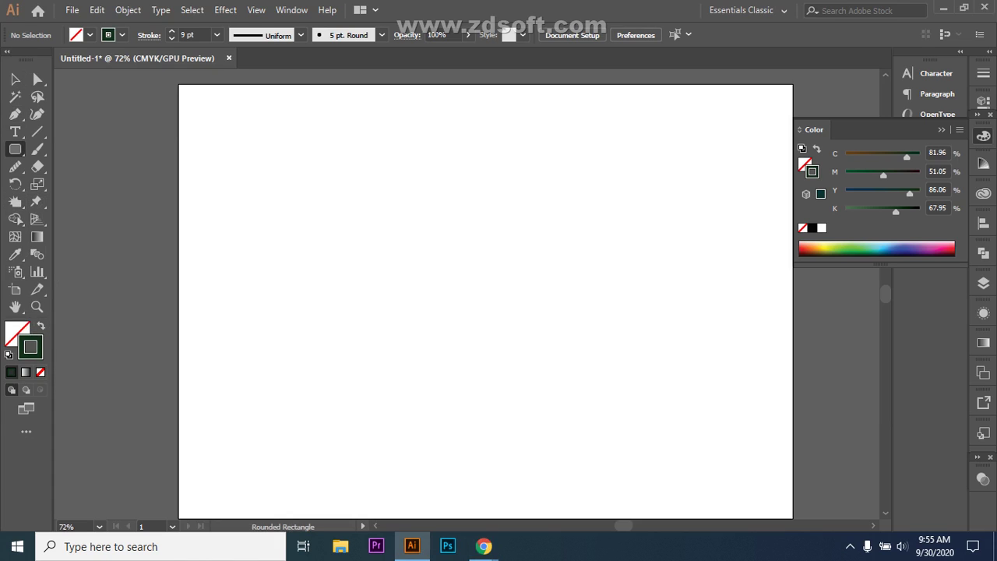
pyautogui.moveTo(343, 225)
pyautogui.mouseDown()
pyautogui.moveTo(583, 311)
pyautogui.moveTo(597, 340)
pyautogui.mouseUp()
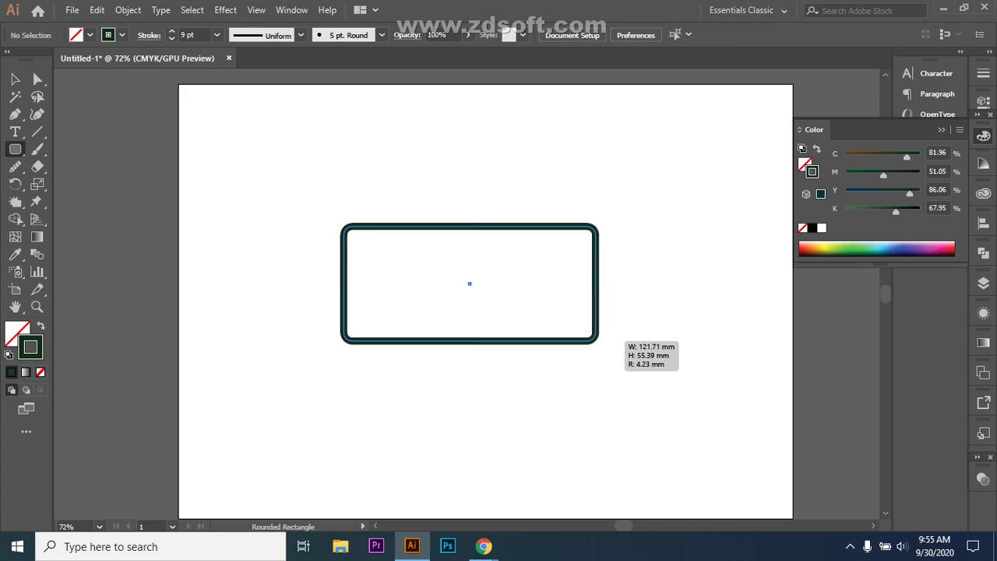
pyautogui.hotkey('shift', 'x')
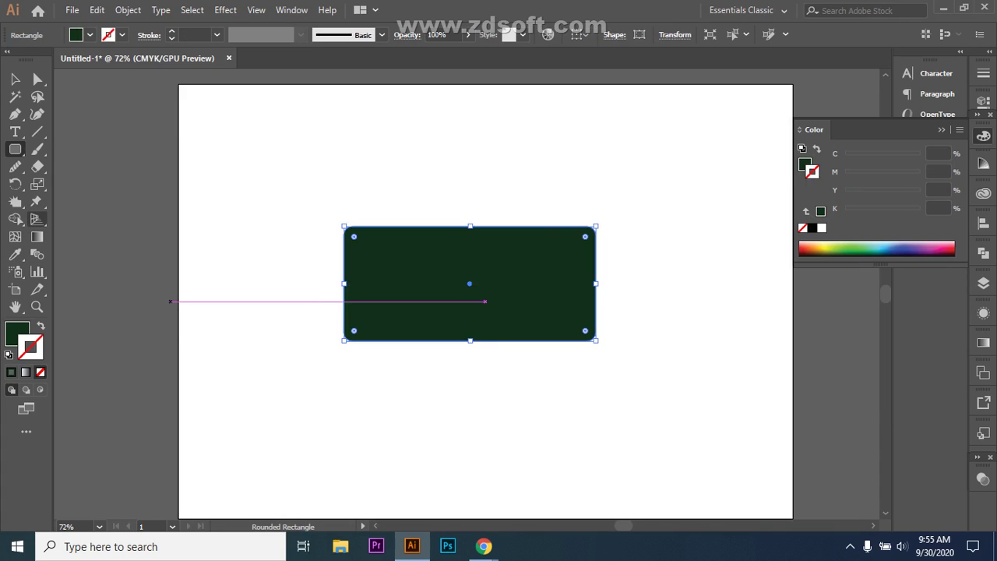
pyautogui.hotkey('shift', 'r')
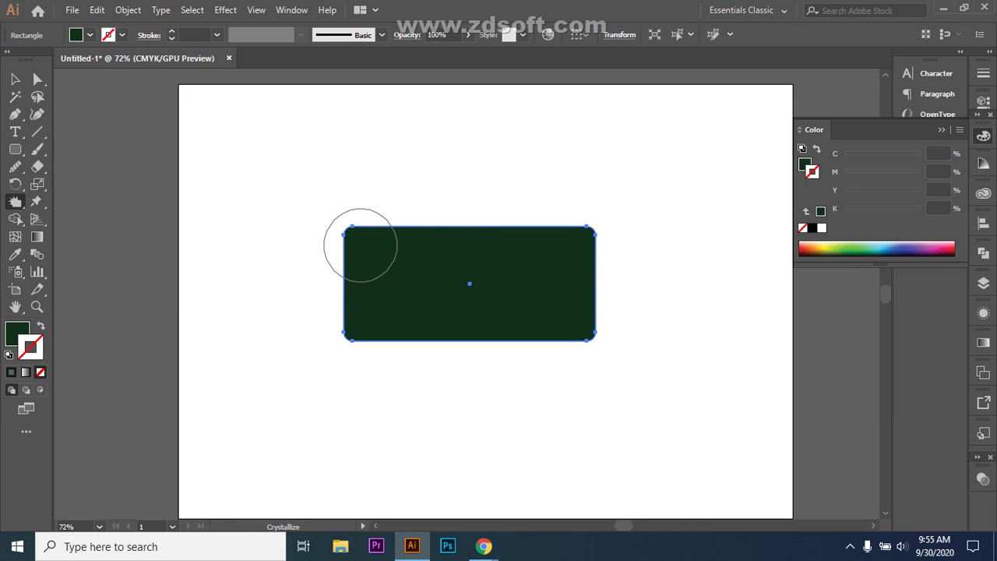
# - Crystallize spikes onto the rectangle's bottom-left and bottom-right corners, undoing a top-left attempt
pyautogui.moveTo(350, 231); pyautogui.dragTo(355, 234)
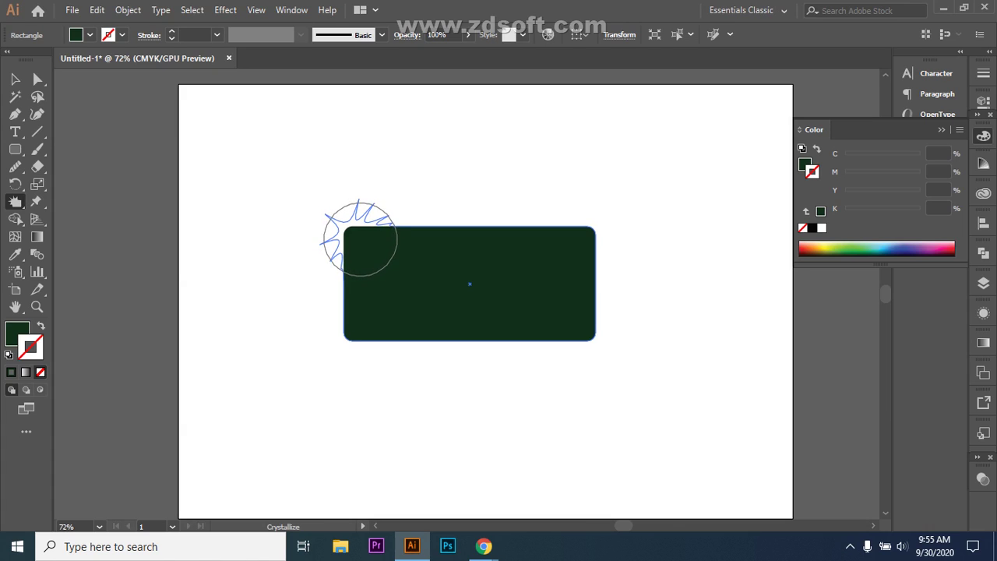
pyautogui.moveTo(359, 241)
pyautogui.mouseDown()
pyautogui.moveTo(347, 257)
pyautogui.moveTo(343, 236)
pyautogui.moveTo(358, 229)
pyautogui.moveTo(501, 226)
pyautogui.moveTo(492, 218)
pyautogui.moveTo(494, 279)
pyautogui.moveTo(493, 195)
pyautogui.moveTo(493, 226)
pyautogui.mouseUp()
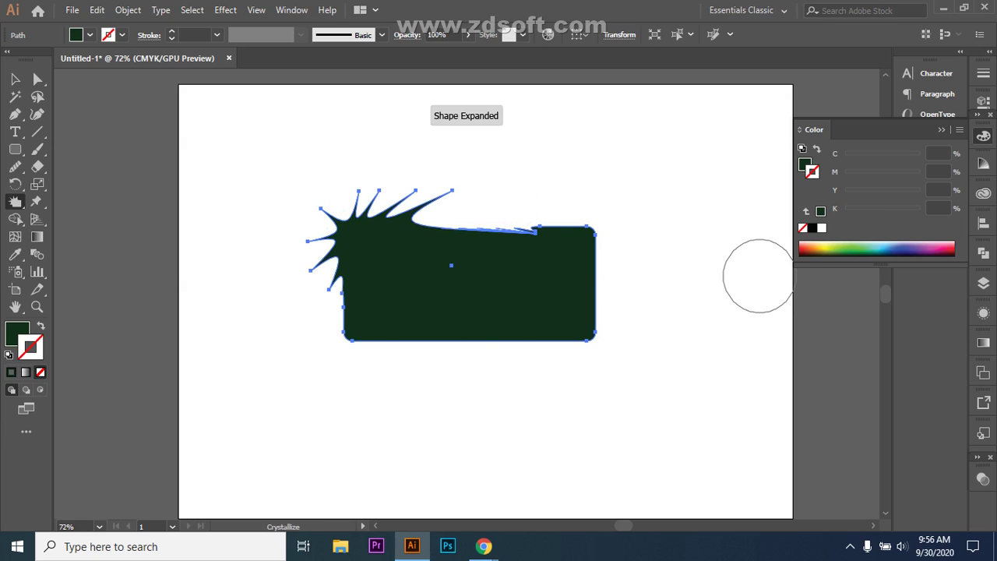
pyautogui.hotkey('ctrl', 'z')
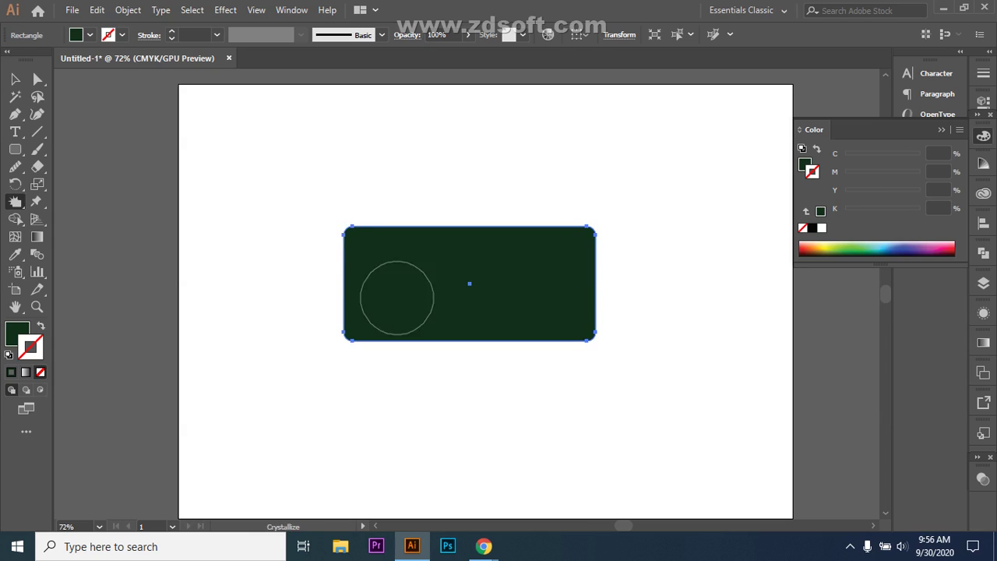
pyautogui.moveTo(345, 335)
pyautogui.mouseDown()
pyautogui.moveTo(320, 372)
pyautogui.moveTo(340, 338)
pyautogui.moveTo(370, 319)
pyautogui.moveTo(394, 336)
pyautogui.moveTo(371, 363)
pyautogui.moveTo(320, 363)
pyautogui.moveTo(334, 326)
pyautogui.moveTo(343, 331)
pyautogui.mouseUp()
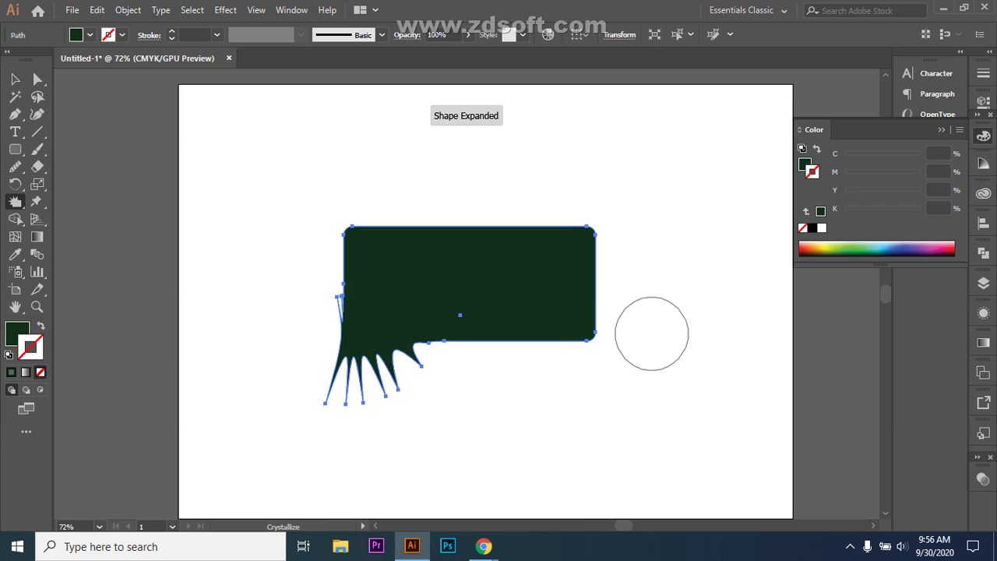
pyautogui.moveTo(599, 337)
pyautogui.mouseDown()
pyautogui.moveTo(595, 350)
pyautogui.moveTo(584, 327)
pyautogui.moveTo(589, 307)
pyautogui.moveTo(613, 316)
pyautogui.moveTo(616, 303)
pyautogui.moveTo(623, 345)
pyautogui.moveTo(579, 358)
pyautogui.moveTo(569, 374)
pyautogui.moveTo(576, 389)
pyautogui.moveTo(548, 363)
pyautogui.moveTo(543, 338)
pyautogui.moveTo(561, 267)
pyautogui.moveTo(629, 267)
pyautogui.moveTo(672, 303)
pyautogui.moveTo(678, 347)
pyautogui.moveTo(721, 262)
pyautogui.mouseUp()
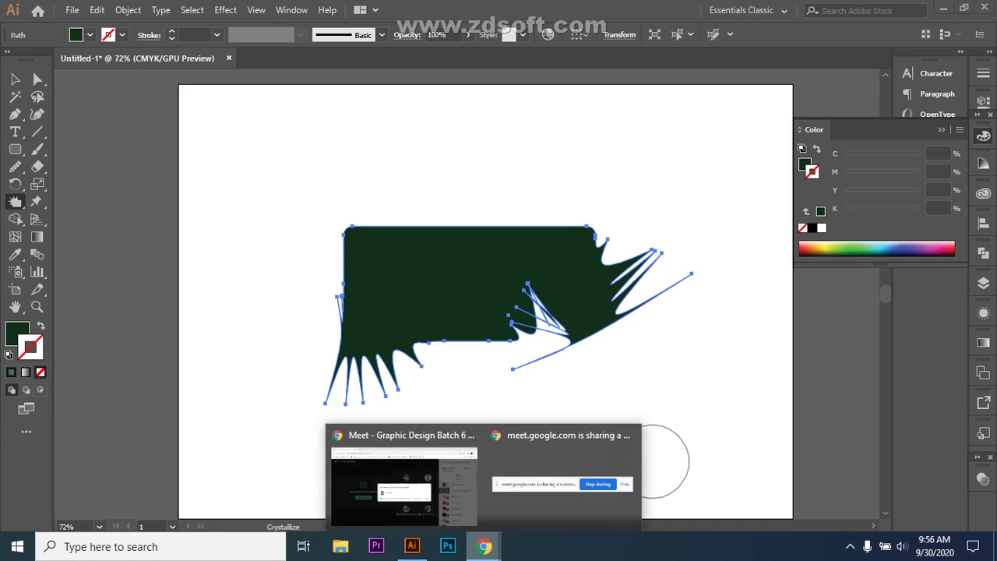
# - Admit the waiting participant in Meet, bringing the call to 26, then return to Illustrator
pyautogui.click(403, 487)
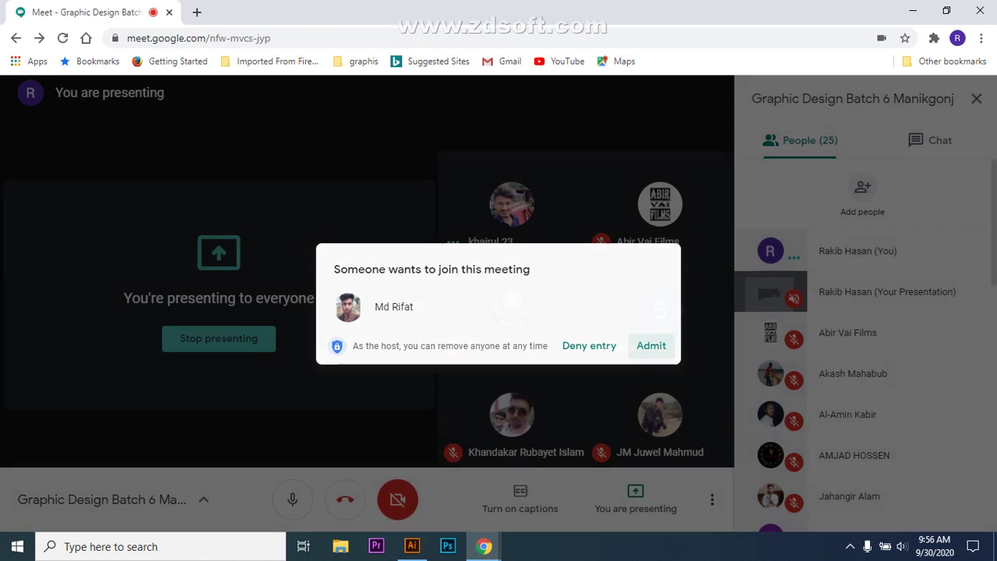
pyautogui.click(651, 345)
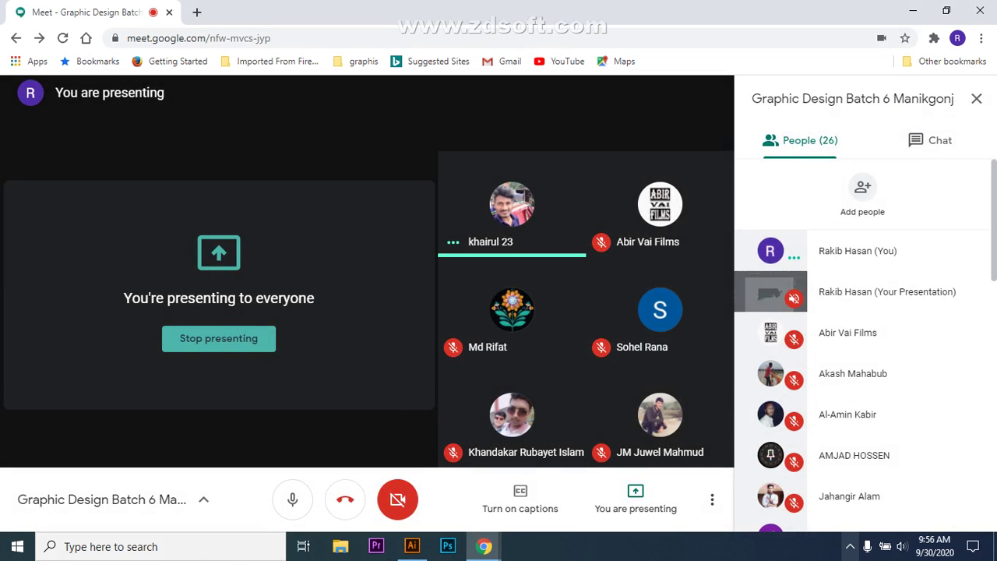
pyautogui.click(850, 546)
pyautogui.click(835, 487)
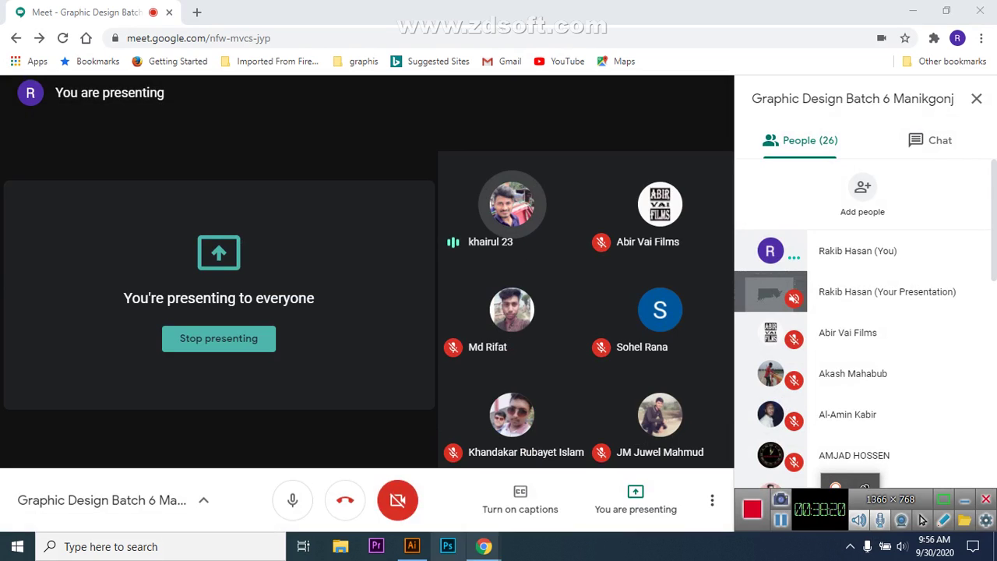
pyautogui.click(412, 546)
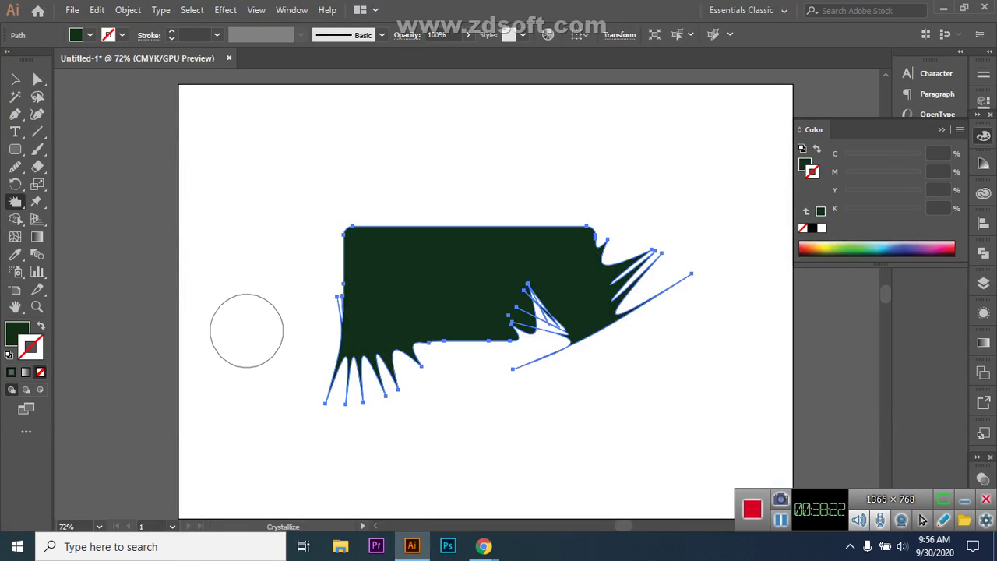
# - Draw a rotated hexagon in the artboard's top-left and crystallize its corners into spikes
pyautogui.moveTo(15, 149); pyautogui.dragTo(54, 197)
pyautogui.moveTo(256, 155); pyautogui.dragTo(283, 200)
pyautogui.press('v')
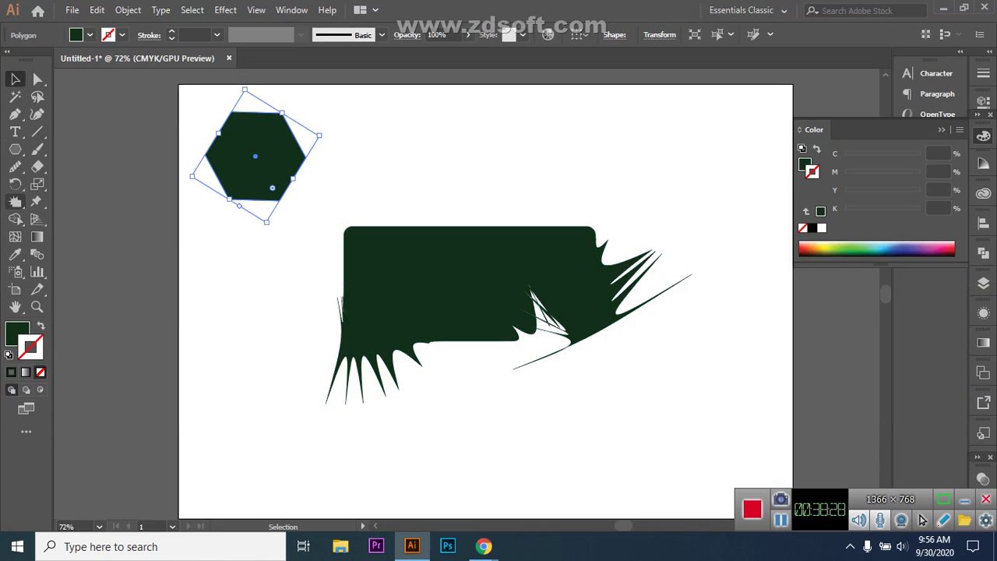
pyautogui.press('ctrl')
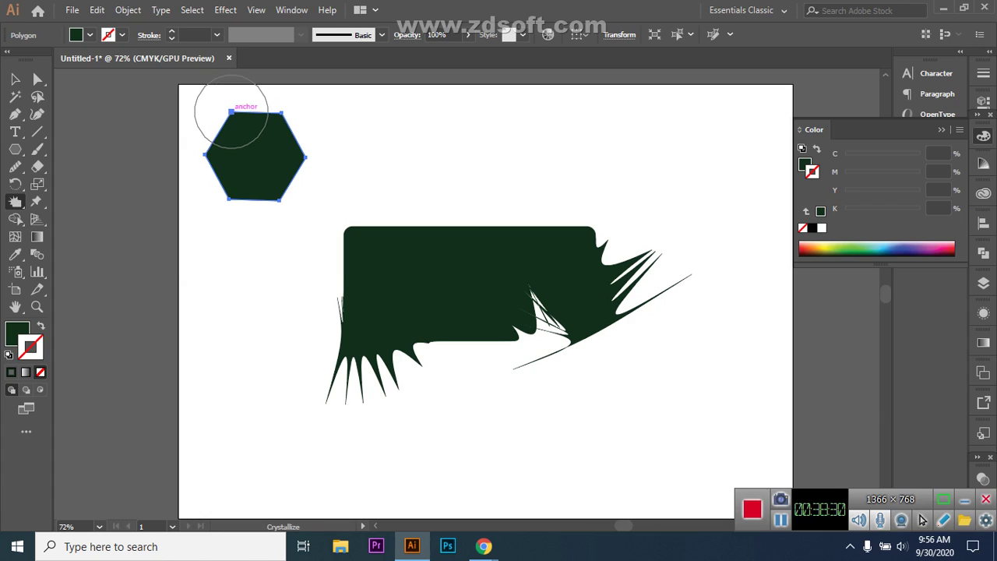
pyautogui.moveTo(231, 111); pyautogui.dragTo(230, 114)
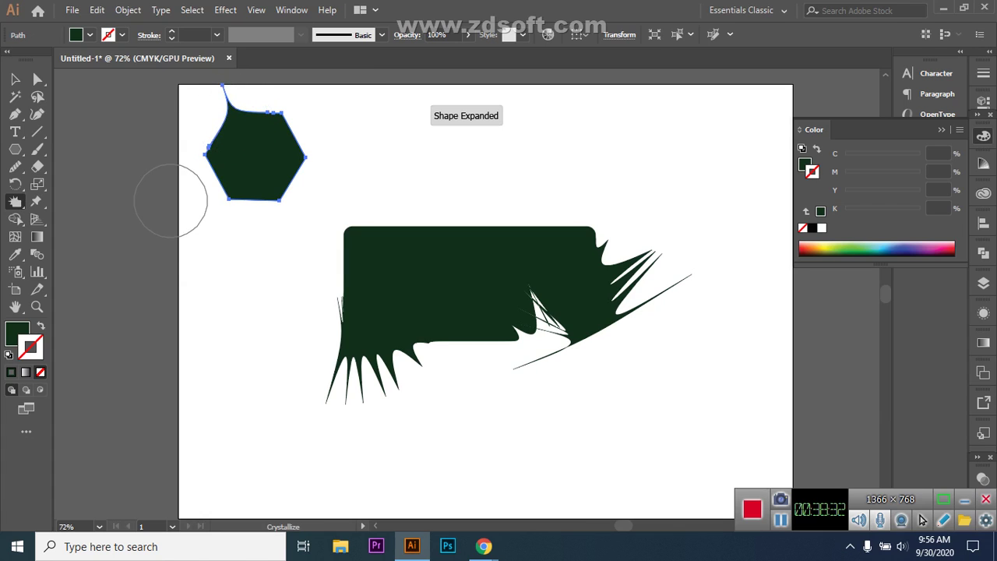
pyautogui.moveTo(279, 201); pyautogui.dragTo(295, 220)
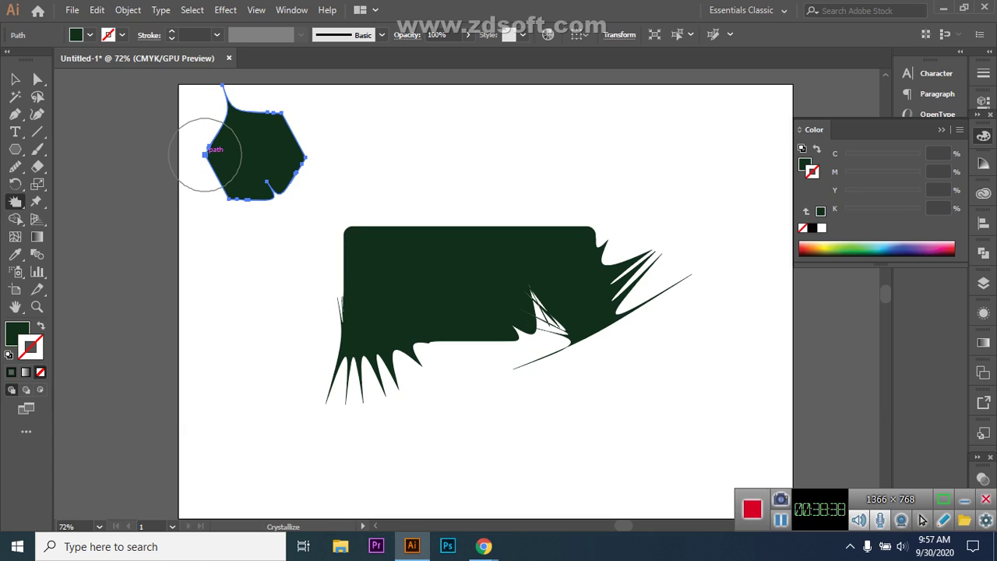
pyautogui.moveTo(205, 155); pyautogui.dragTo(231, 157)
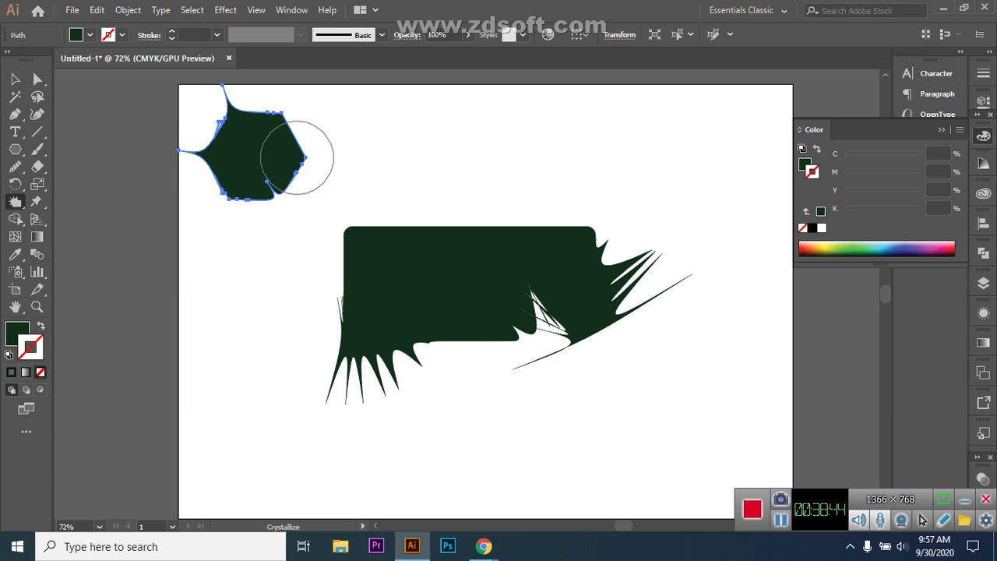
pyautogui.moveTo(305, 157); pyautogui.dragTo(339, 159)
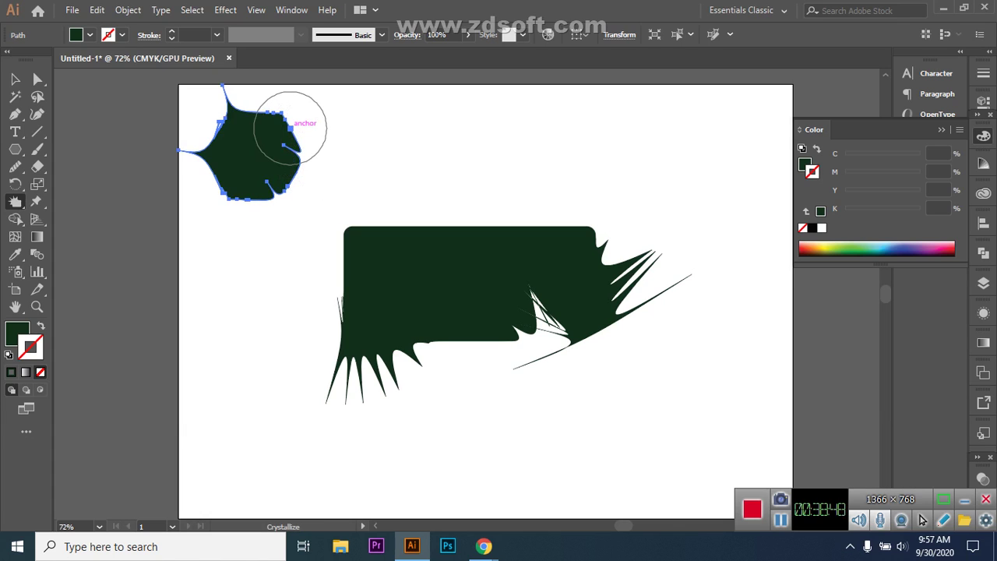
pyautogui.moveTo(289, 127); pyautogui.dragTo(278, 122)
# - Move the hexagon aside, then remove the spiky shapes until the artboard is blank
pyautogui.press('v')
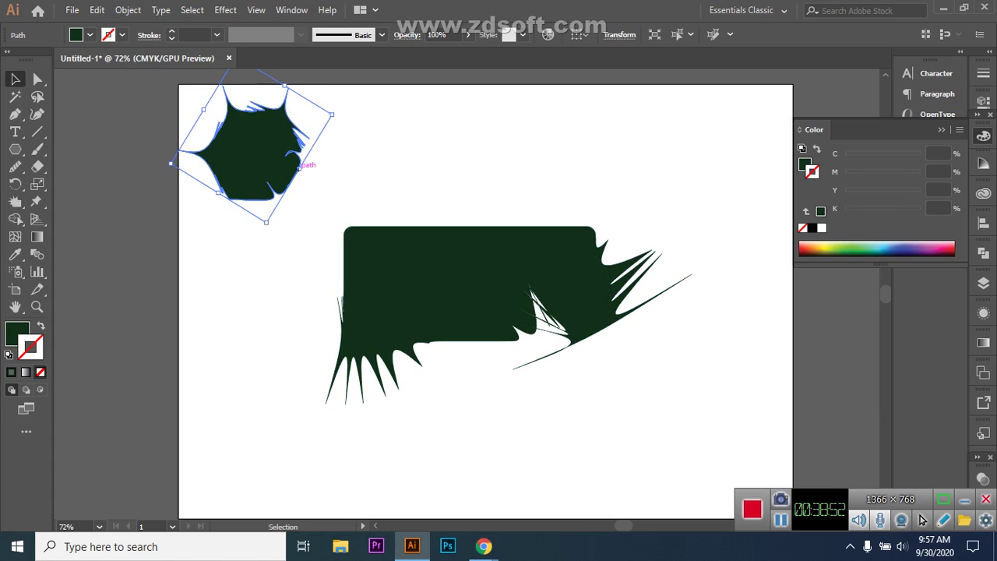
pyautogui.moveTo(249, 156); pyautogui.dragTo(350, 170)
pyautogui.click(16, 201)
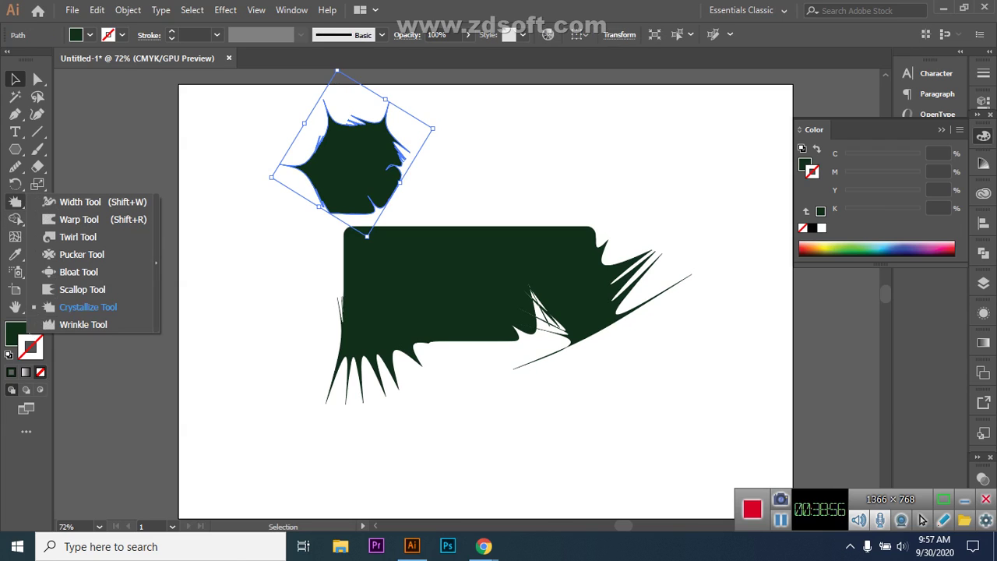
pyautogui.moveTo(386, 147); pyautogui.dragTo(298, 209)
pyautogui.hotkey('ctrl', 'shift', 'a')
pyautogui.hotkey('ctrl', 'z')
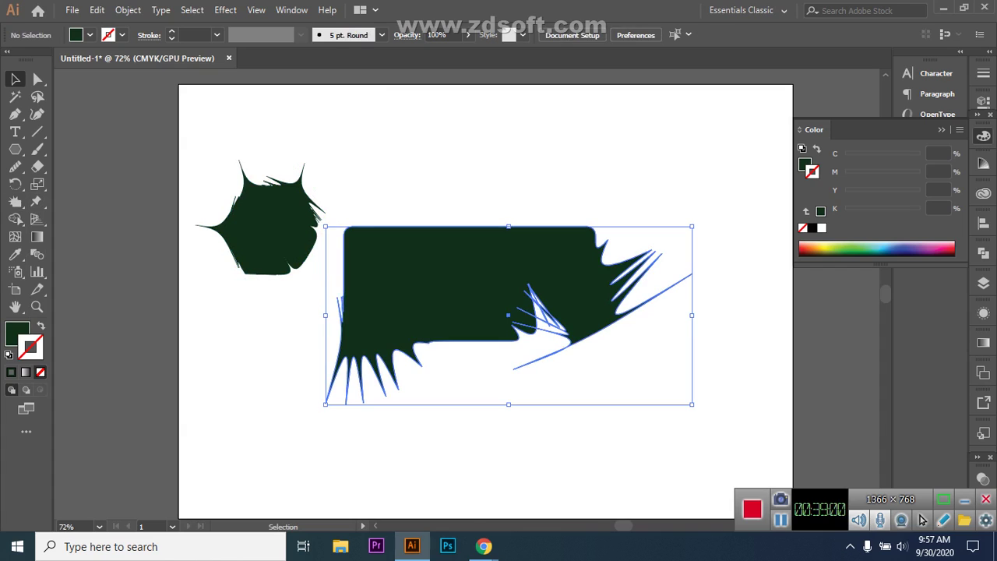
pyautogui.hotkey('ctrl', 'z')
pyautogui.hotkey('ctrl', 'z')
pyautogui.hotkey('ctrl', 'z')
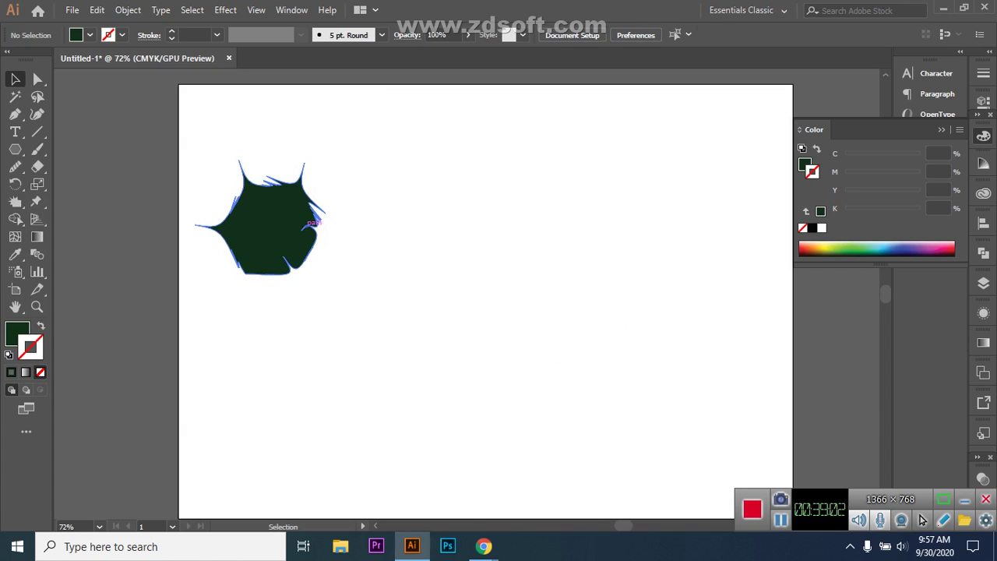
pyautogui.hotkey('ctrl', 'z')
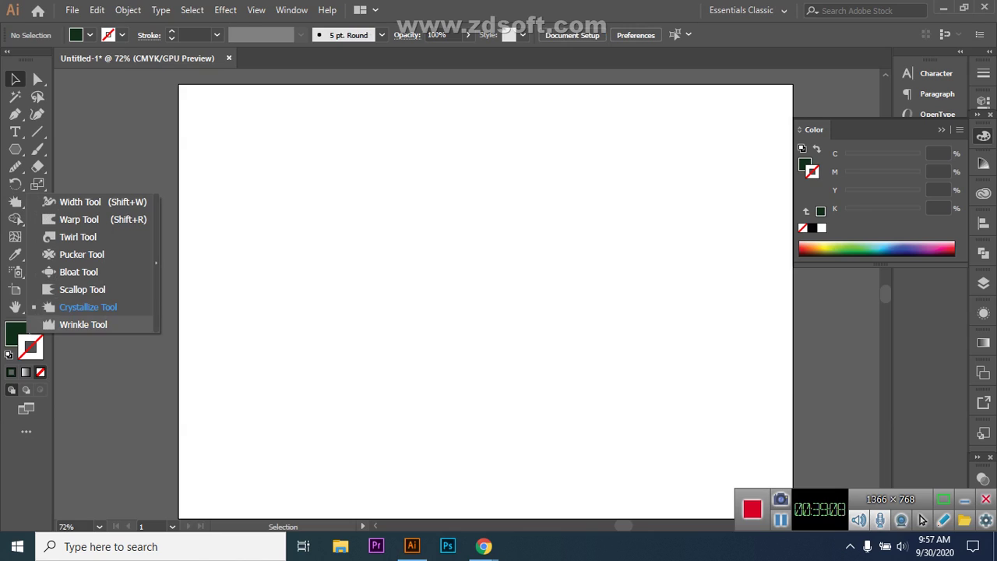
# - Draw a tall, narrow dark green ellipse on the artboard's left side
pyautogui.click(964, 500)
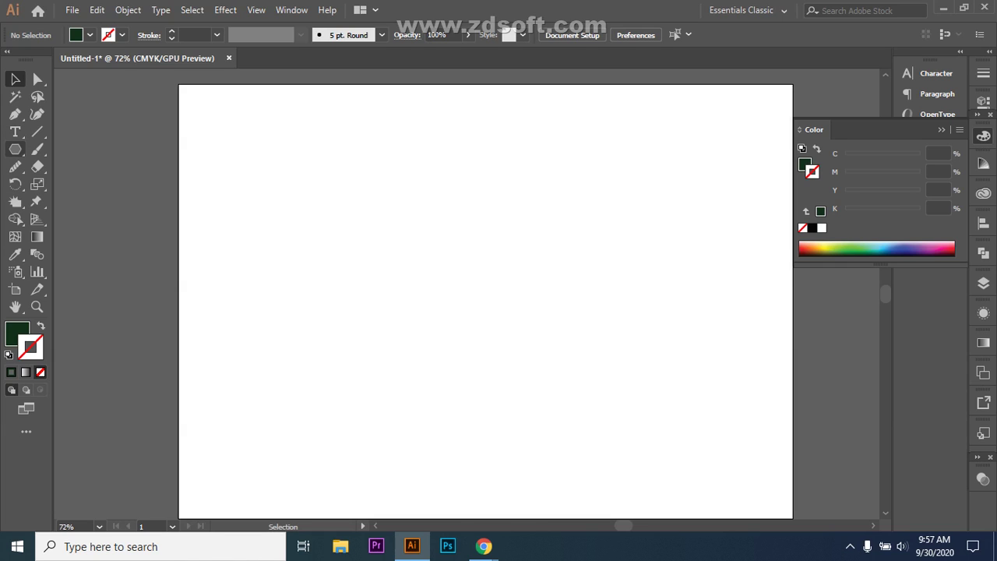
pyautogui.moveTo(15, 149); pyautogui.dragTo(78, 182)
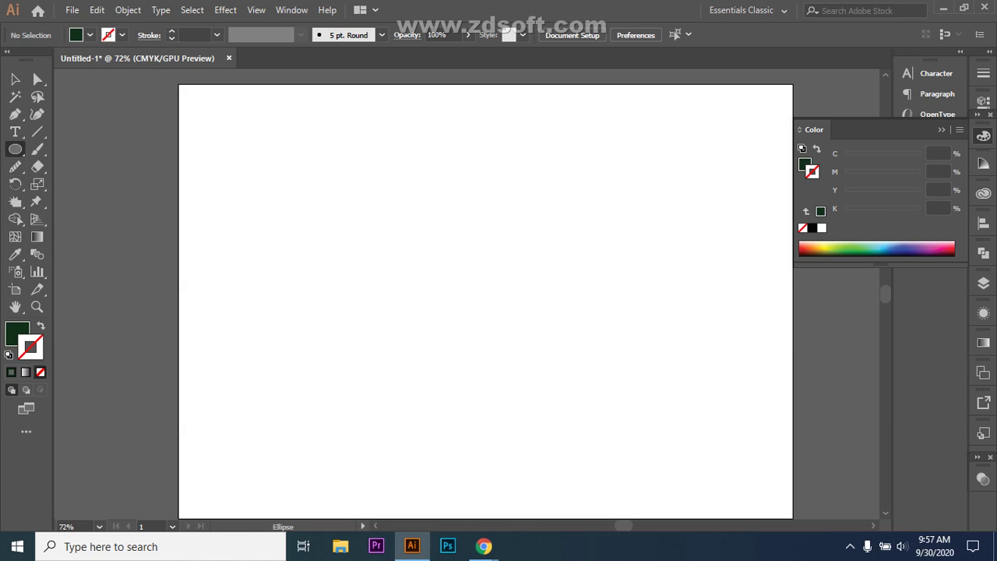
pyautogui.moveTo(364, 247); pyautogui.dragTo(396, 368)
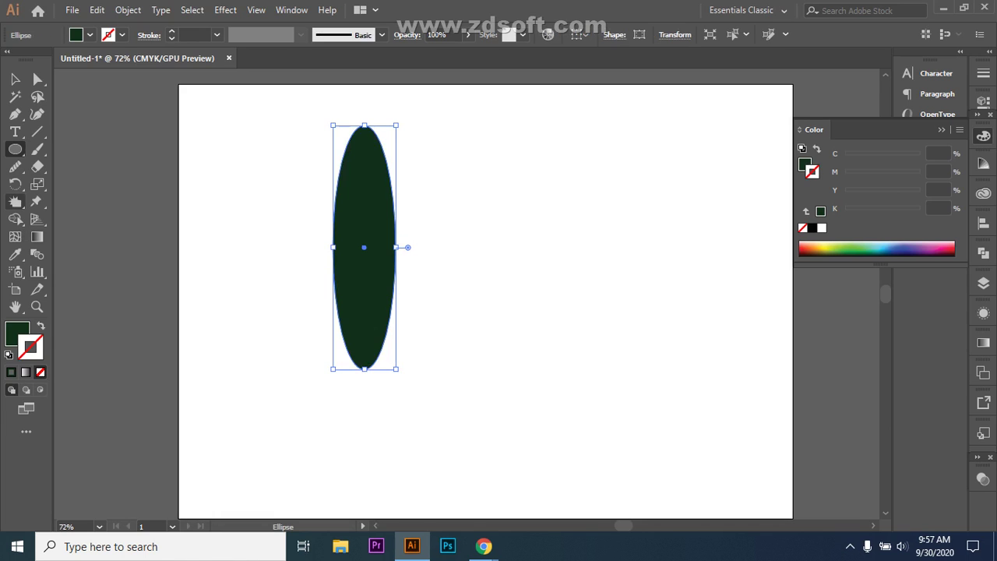
pyautogui.moveTo(14, 201)
pyautogui.mouseDown()
pyautogui.moveTo(74, 304)
pyautogui.moveTo(74, 324)
pyautogui.mouseUp()
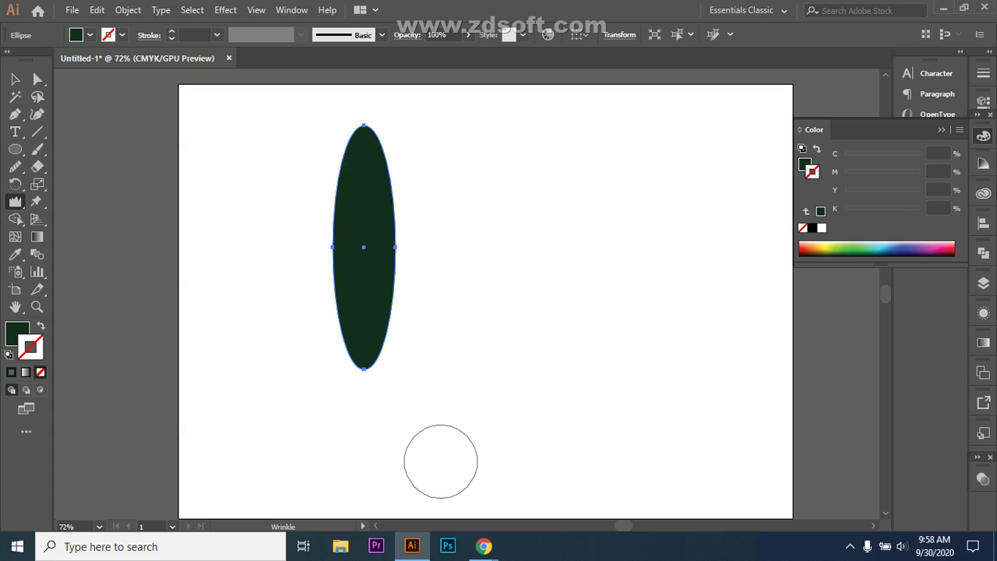
pyautogui.moveTo(484, 546)
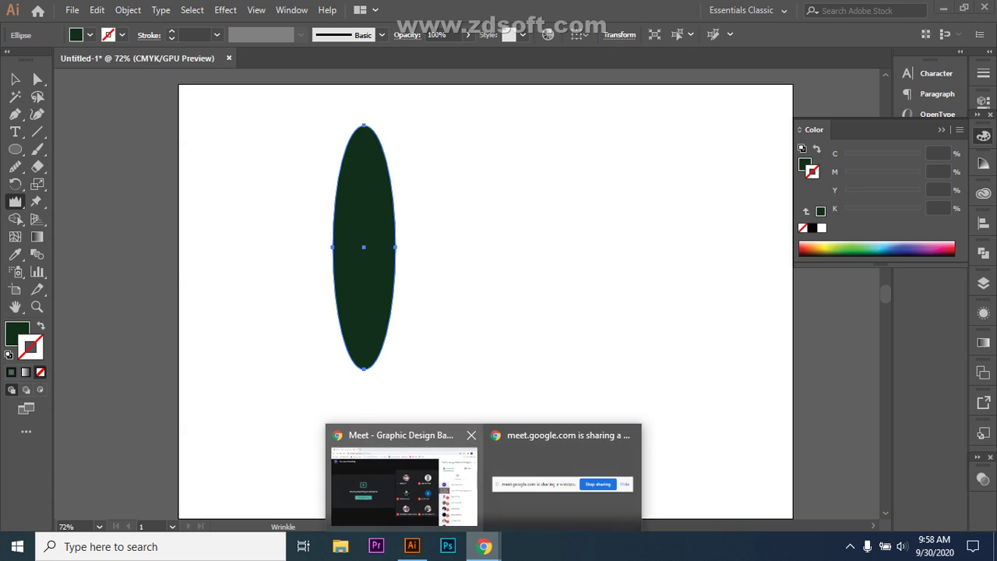
pyautogui.click(401, 479)
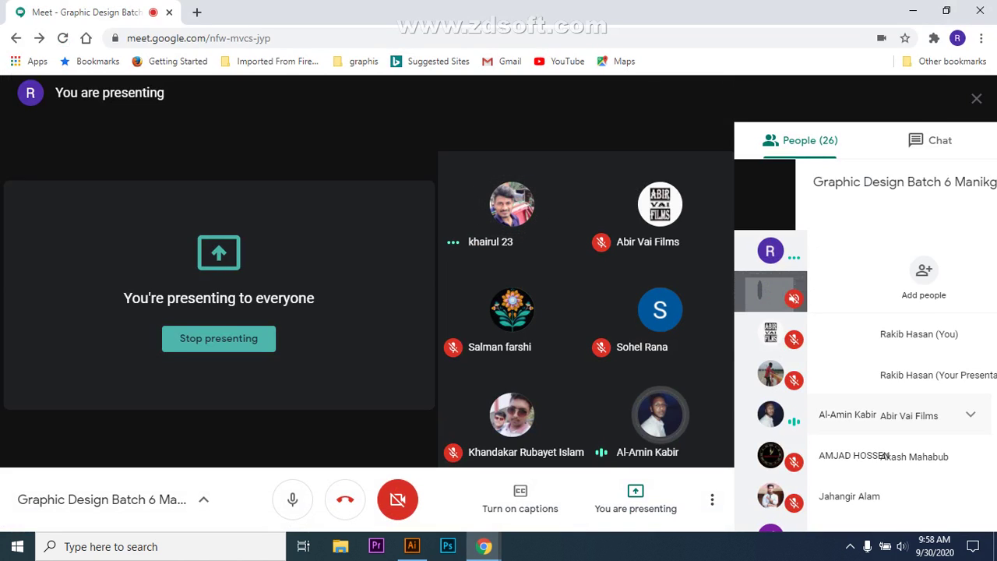
pyautogui.scroll(-4, 864, 343)
pyautogui.scroll(-2, 865, 342)
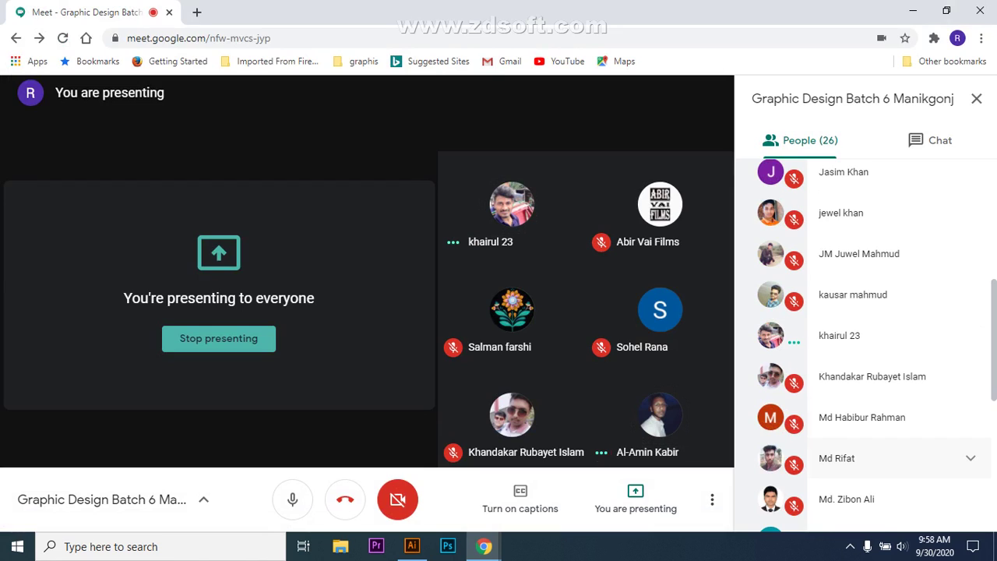
pyautogui.click(895, 335)
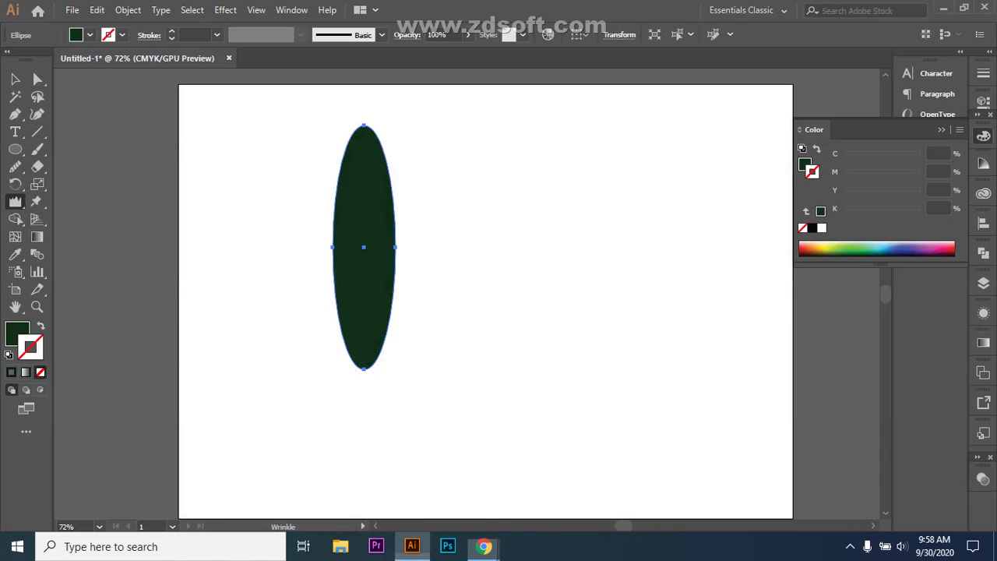
pyautogui.click(412, 546)
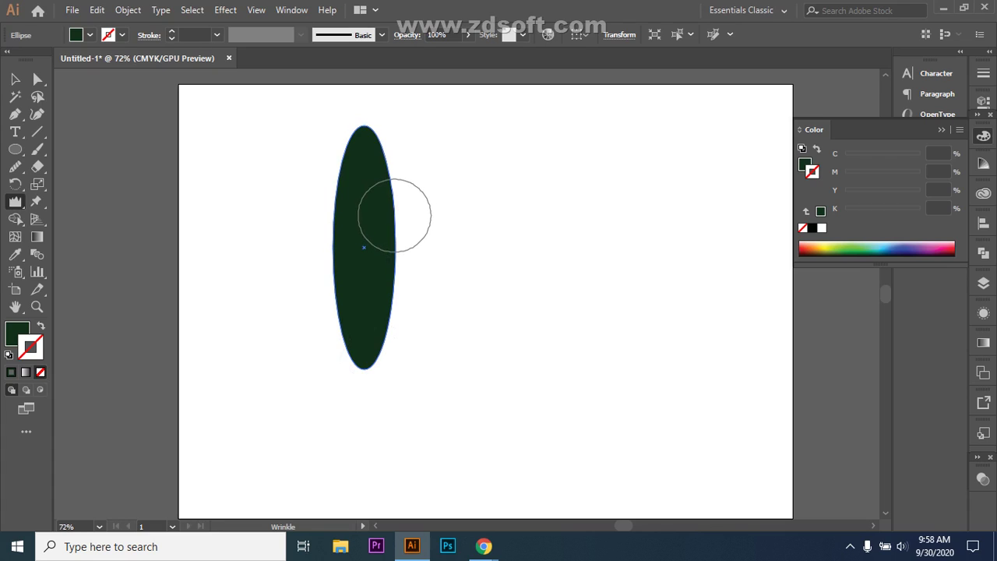
# - Wrinkle the ellipse's right edge, then admit the waiting participant in Meet, making 27 people
pyautogui.moveTo(411, 216); pyautogui.dragTo(398, 214)
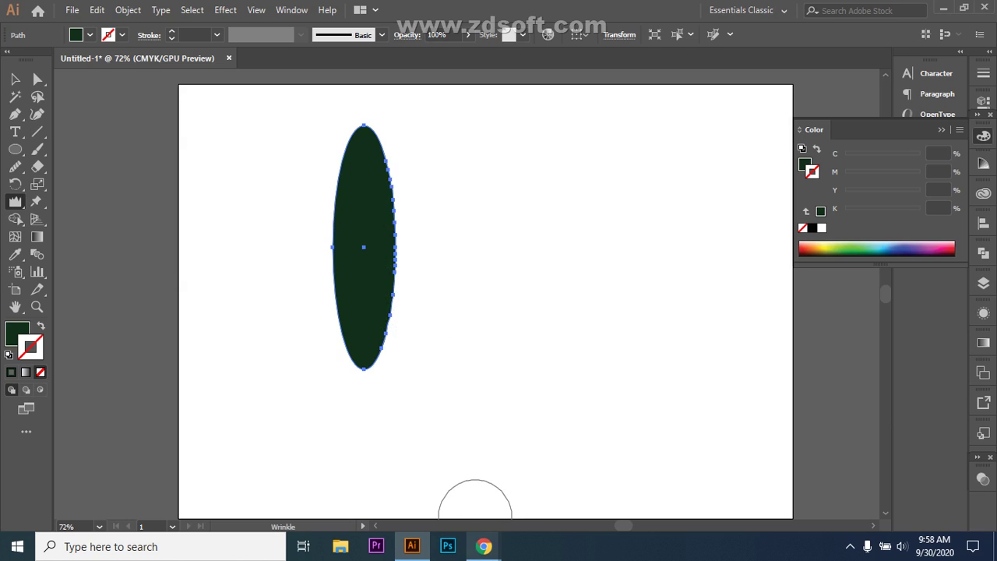
pyautogui.moveTo(484, 547)
pyautogui.click(390, 475)
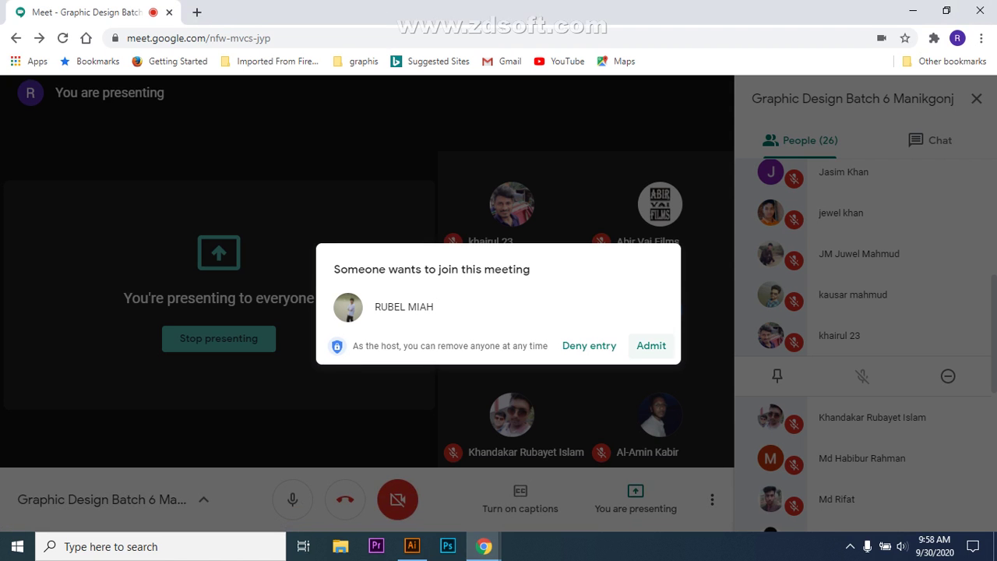
pyautogui.click(651, 345)
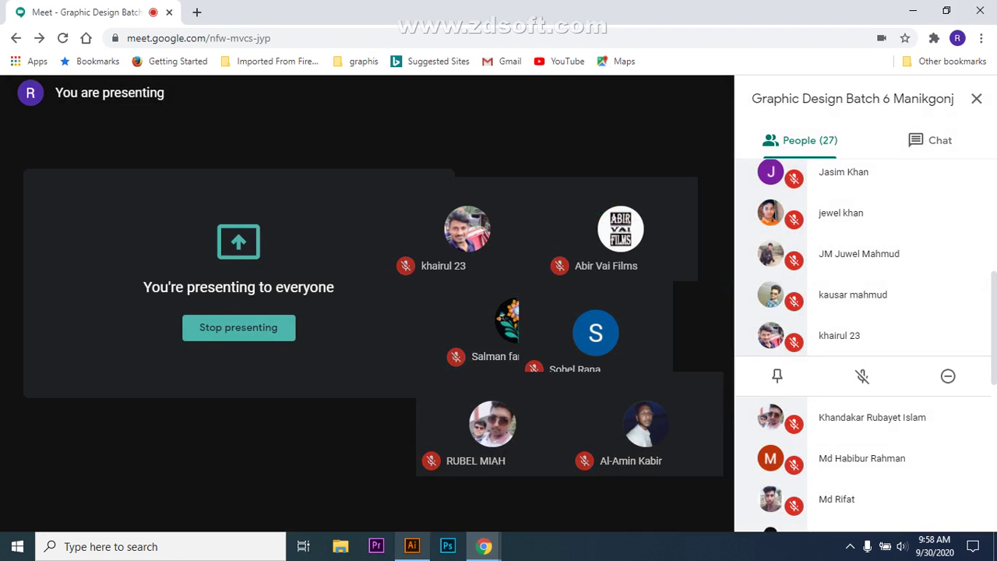
pyautogui.click(412, 546)
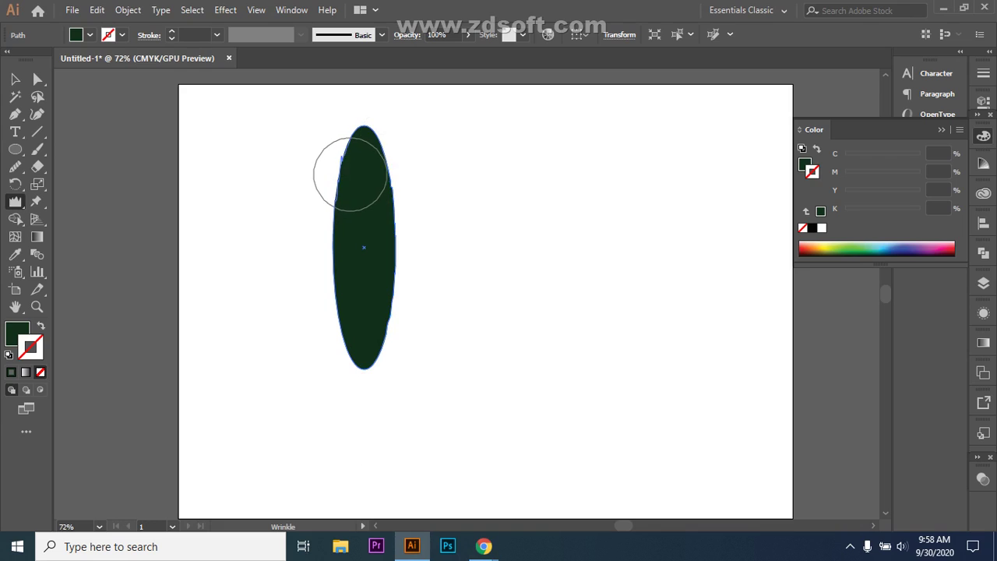
# - Wrinkle the ellipse's top and bottom tips, enlarge it to about 100 by 407, and nudge it left
pyautogui.moveTo(358, 161); pyautogui.dragTo(369, 158)
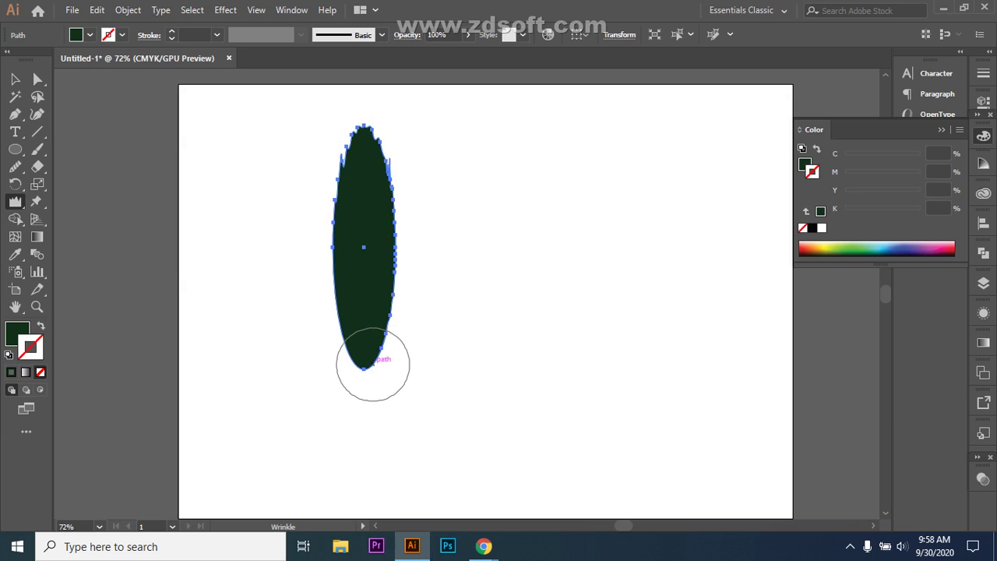
pyautogui.moveTo(372, 363)
pyautogui.mouseDown()
pyautogui.moveTo(380, 374)
pyautogui.moveTo(365, 345)
pyautogui.moveTo(367, 303)
pyautogui.mouseUp()
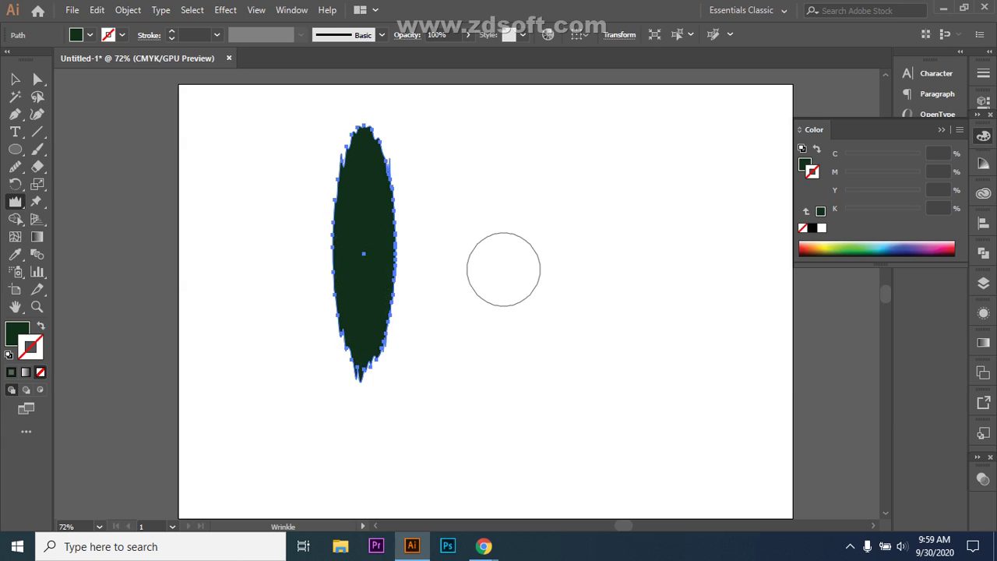
pyautogui.click(14, 78)
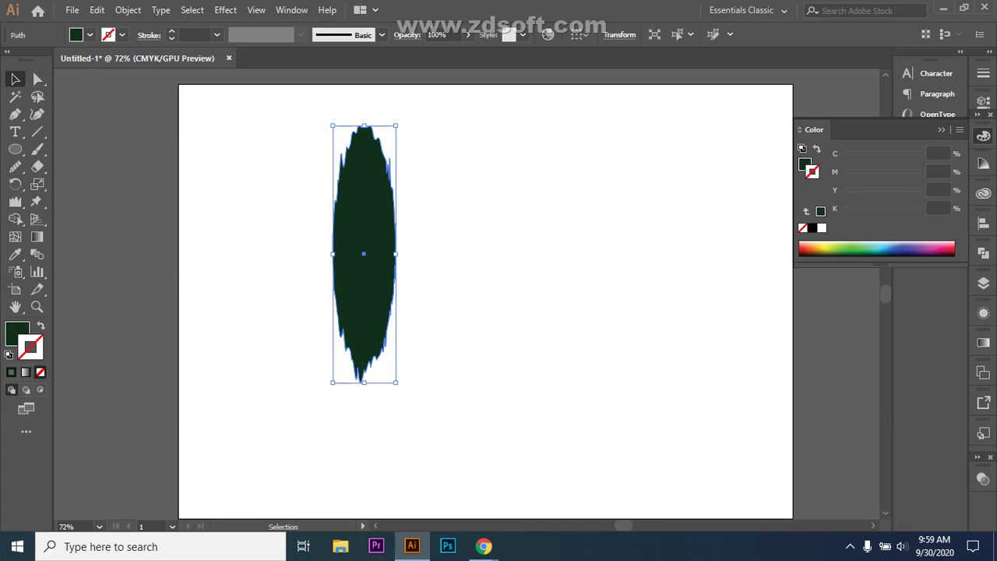
pyautogui.hotkey('ctrl', 'shift', 'a')
pyautogui.hotkey('ctrl', 'a')
pyautogui.moveTo(396, 382); pyautogui.dragTo(410, 442)
pyautogui.moveTo(405, 311); pyautogui.dragTo(371, 317)
pyautogui.hotkey('ctrl', 'shift', 'a')
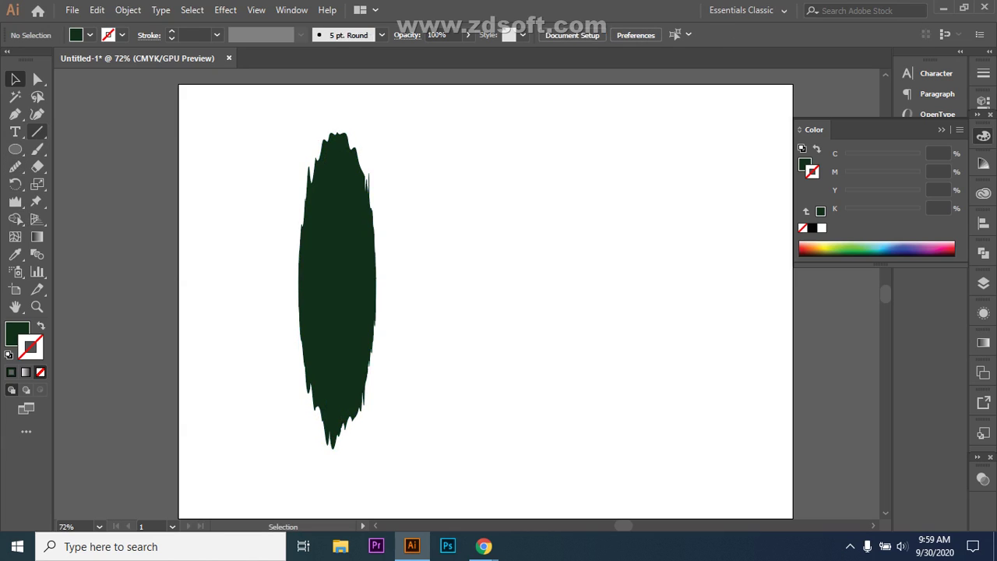
# - Draw a closed, tall, narrow three-point triangle with the Pen to the right of the wrinkled ellipse
pyautogui.click(15, 114)
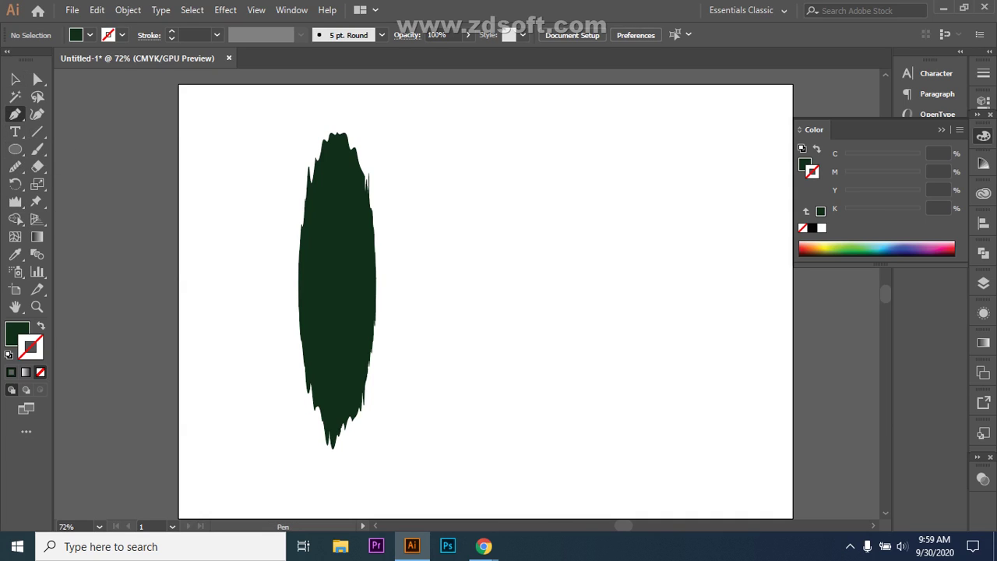
pyautogui.click(509, 429)
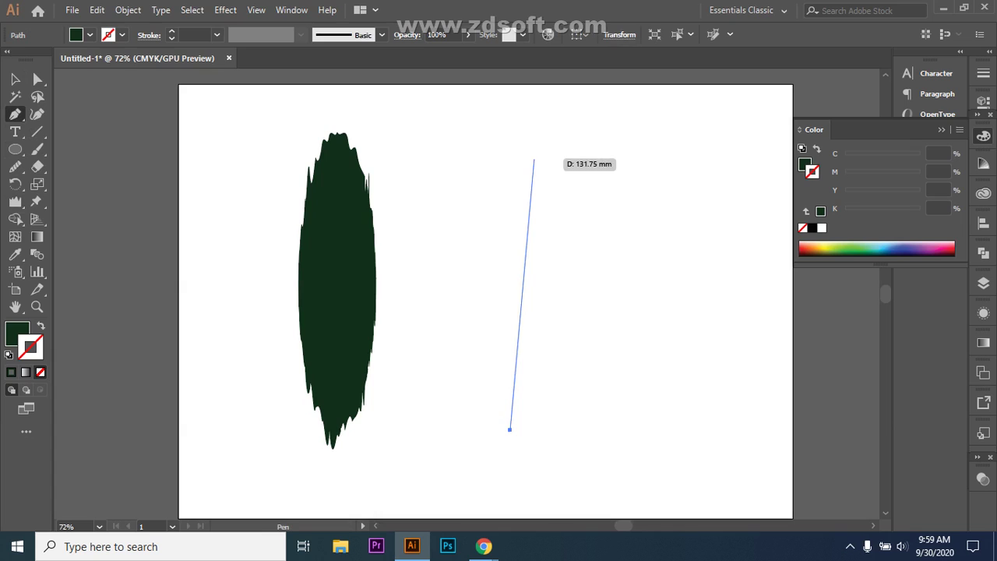
pyautogui.click(554, 139)
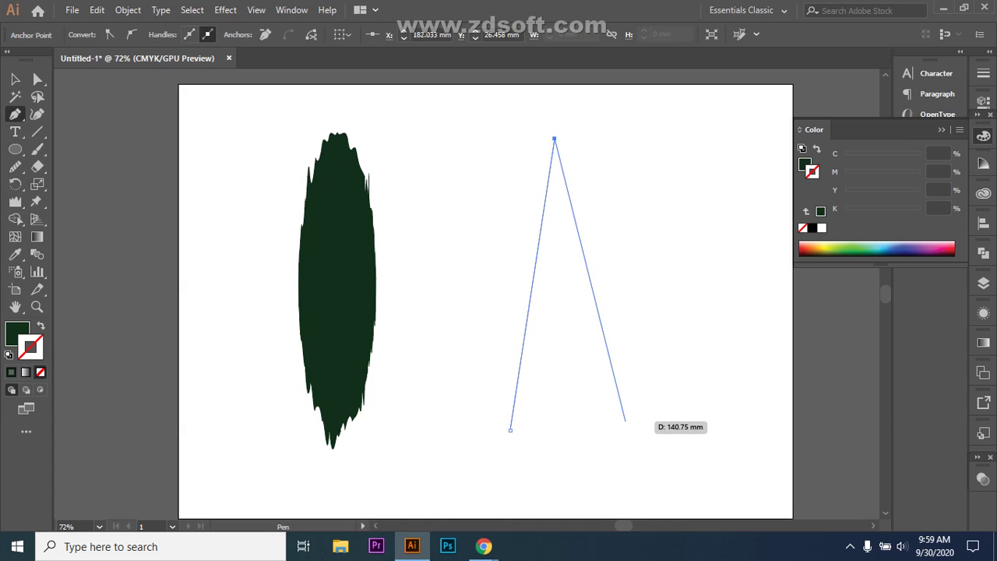
pyautogui.click(625, 421)
pyautogui.click(510, 430)
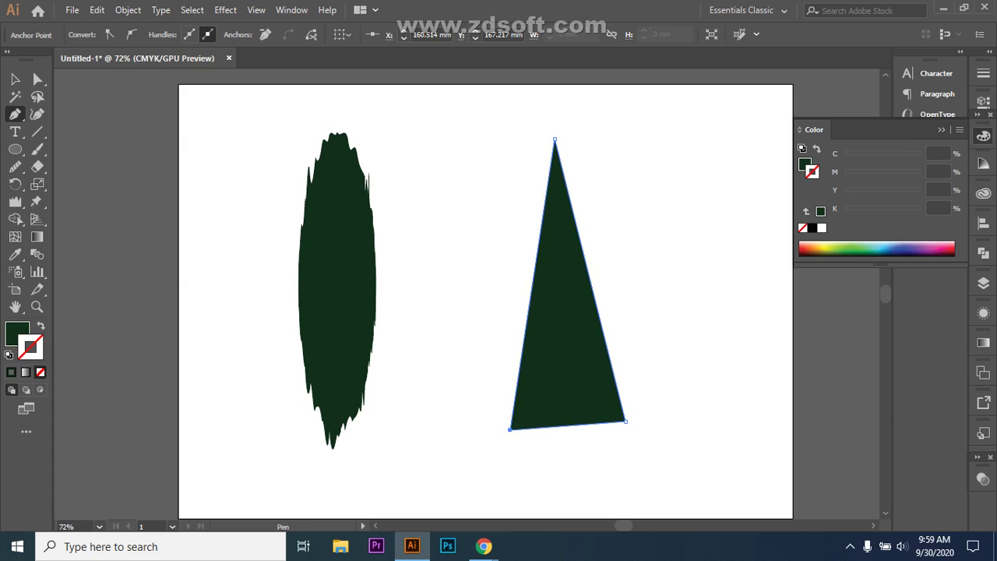
pyautogui.press('v')
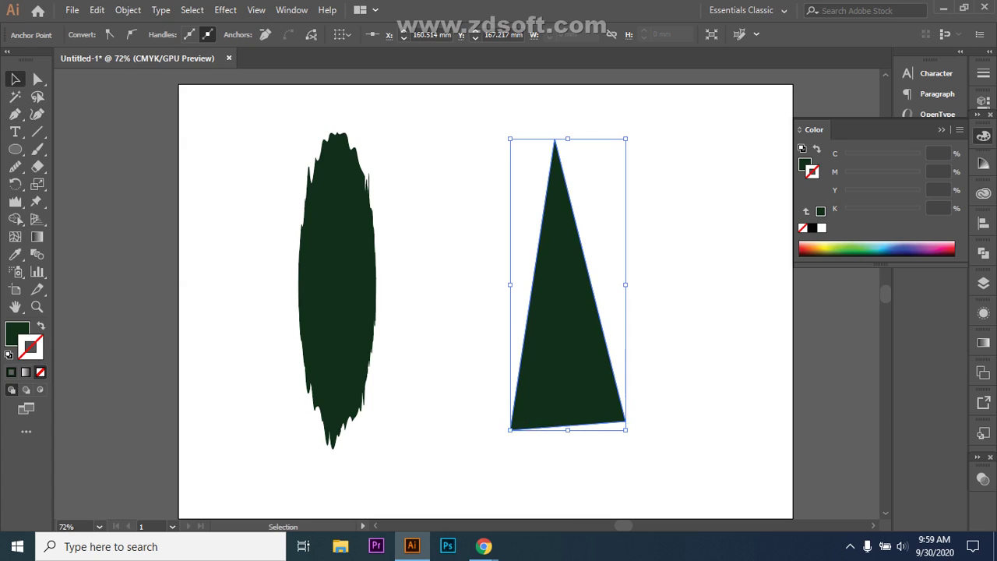
pyautogui.click(15, 201)
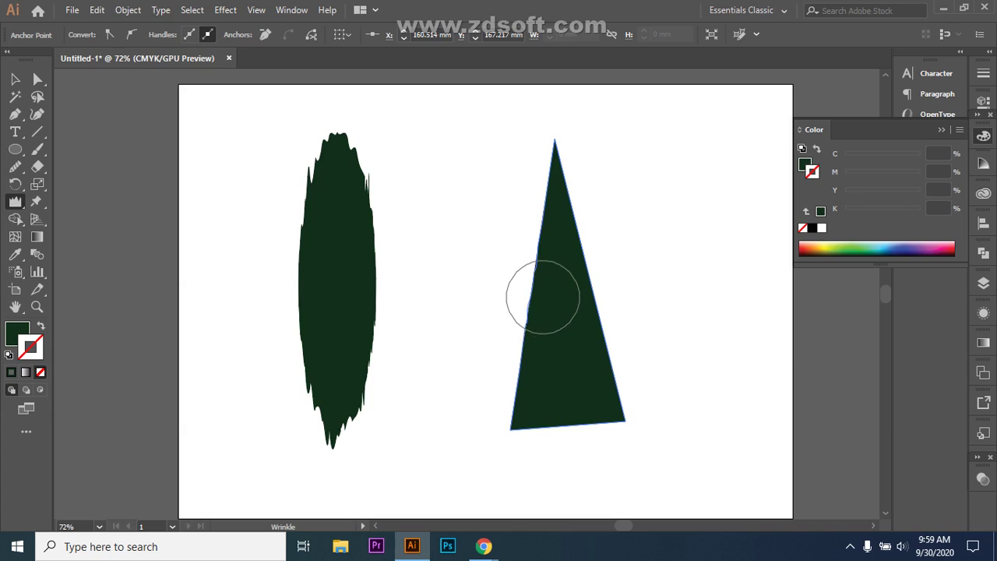
# - Wrinkle the triangle's left edge and its bottom edge
pyautogui.moveTo(557, 287); pyautogui.dragTo(575, 259)
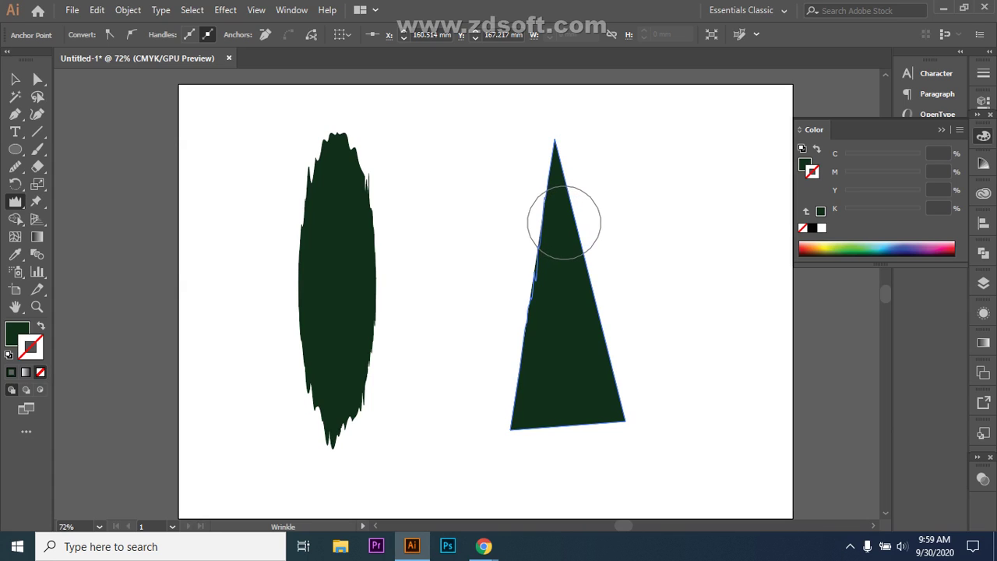
pyautogui.moveTo(563, 222); pyautogui.dragTo(561, 211)
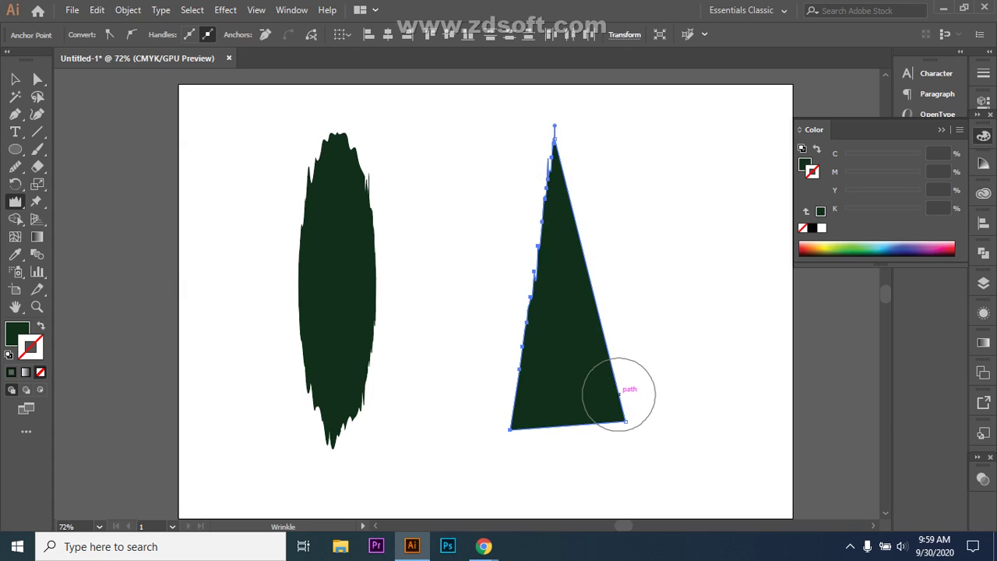
pyautogui.moveTo(619, 393); pyautogui.dragTo(540, 416)
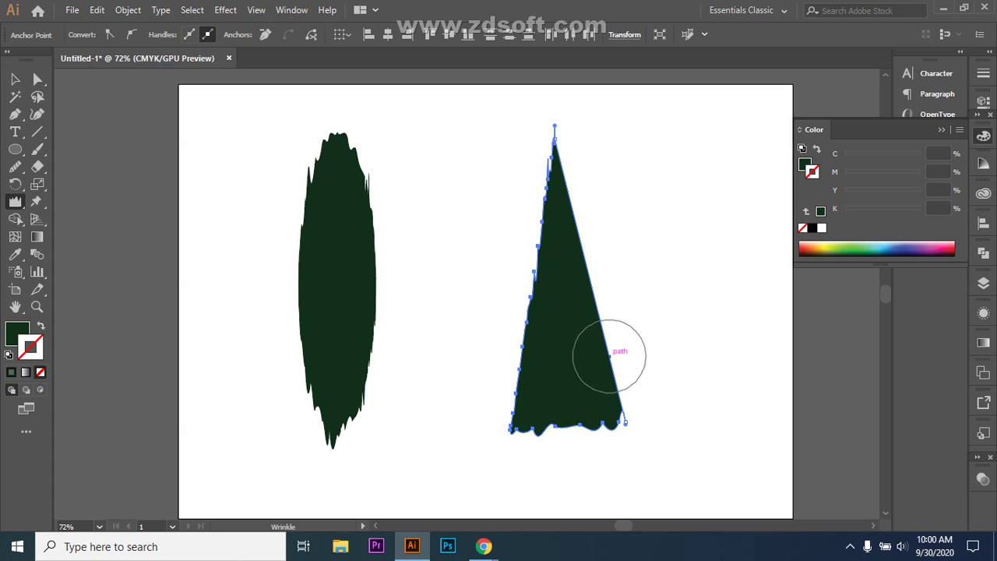
# - Wrinkle the triangle's right edge and apex, then deselect it
pyautogui.moveTo(614, 377); pyautogui.dragTo(621, 354)
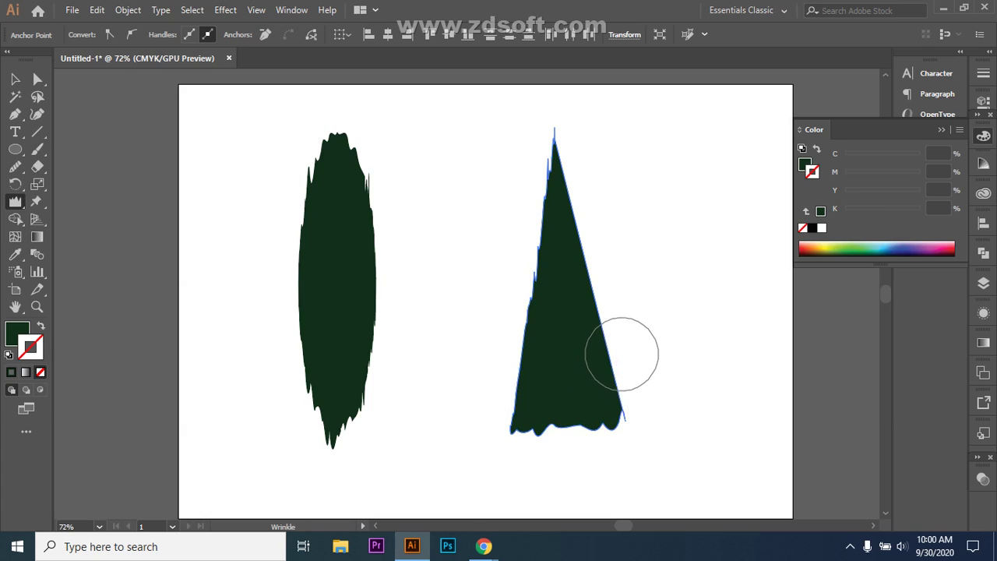
pyautogui.moveTo(607, 319); pyautogui.dragTo(597, 298)
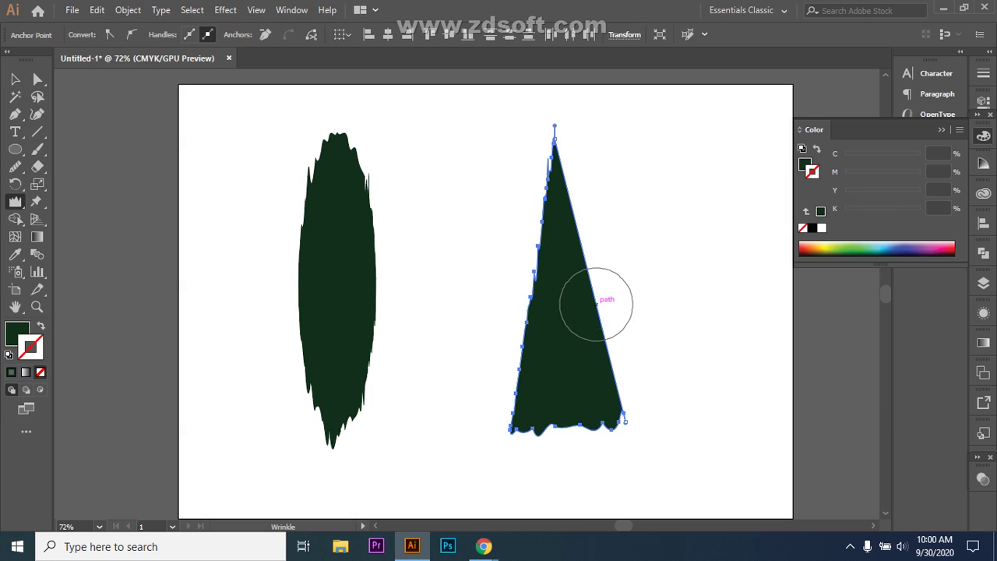
pyautogui.moveTo(598, 302)
pyautogui.mouseDown()
pyautogui.moveTo(605, 289)
pyautogui.moveTo(580, 279)
pyautogui.mouseUp()
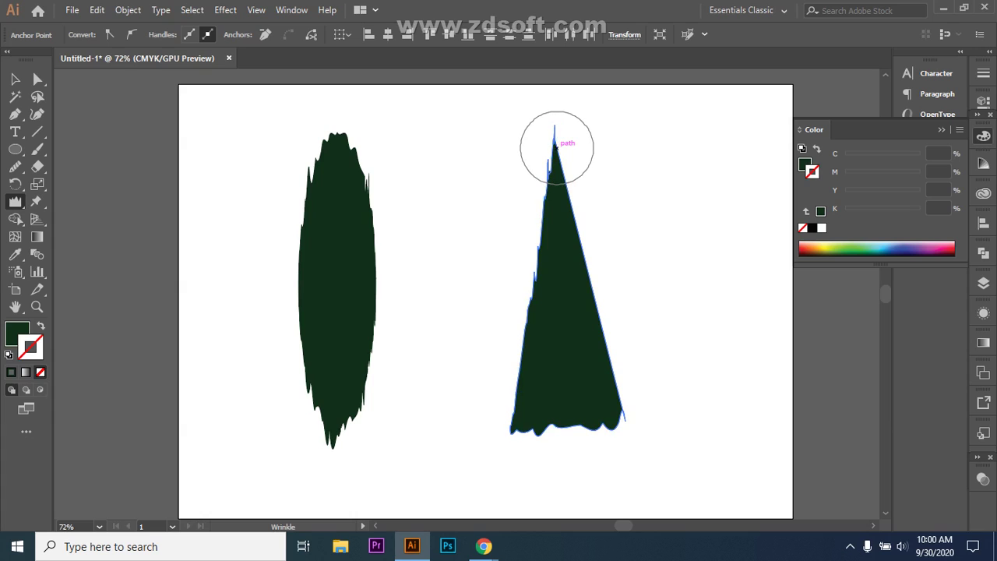
pyautogui.moveTo(556, 148)
pyautogui.mouseDown()
pyautogui.moveTo(571, 156)
pyautogui.moveTo(573, 145)
pyautogui.mouseUp()
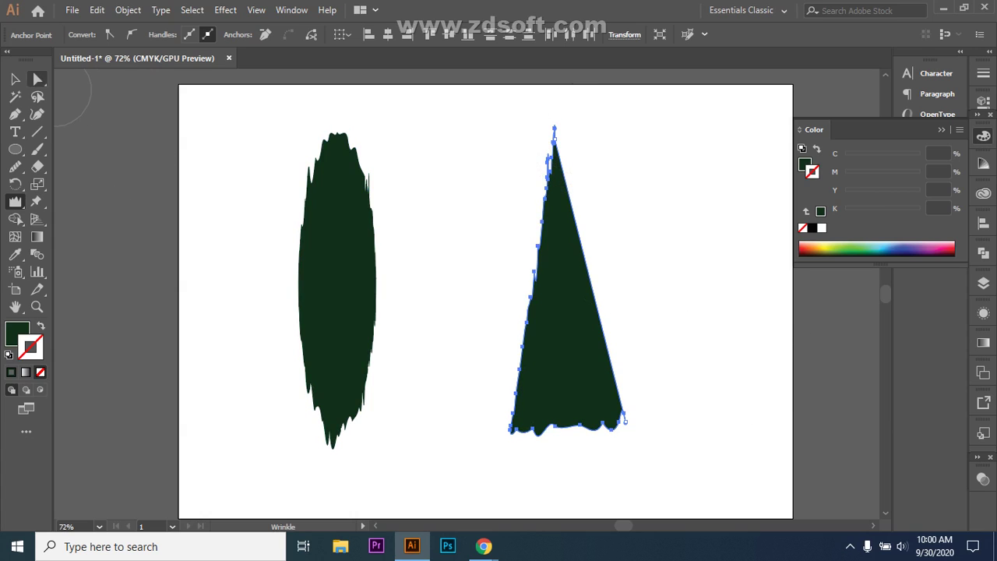
pyautogui.click(15, 78)
pyautogui.click(623, 327)
# - Wrinkle the upper half of the triangle's right edge
pyautogui.click(603, 327)
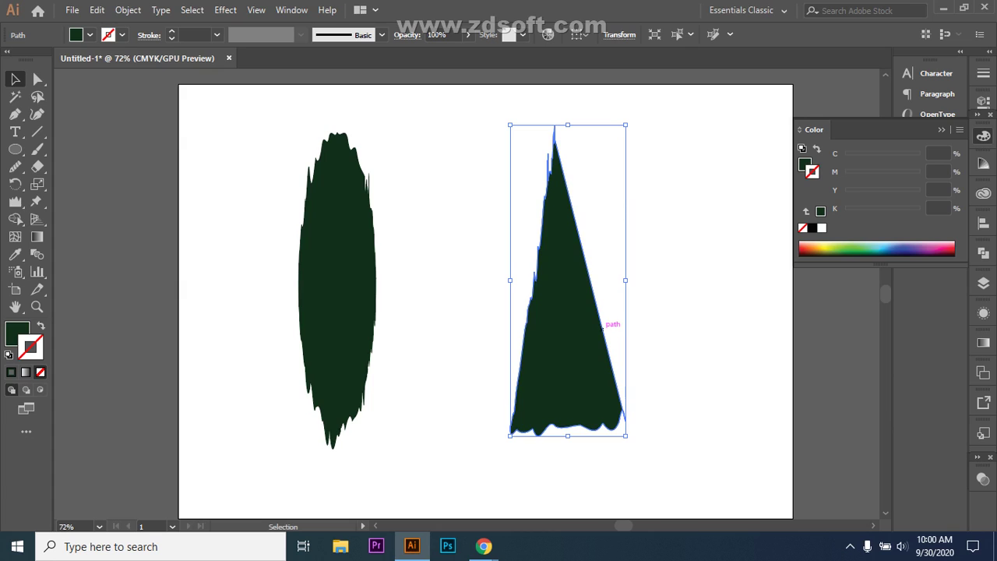
pyautogui.press('ctrl')
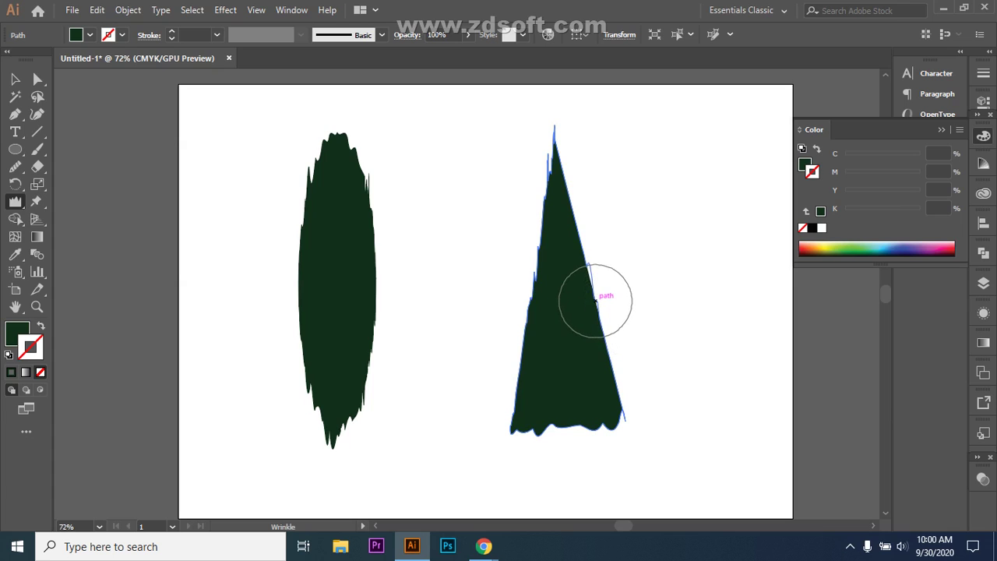
pyautogui.moveTo(596, 284)
pyautogui.mouseDown()
pyautogui.moveTo(576, 194)
pyautogui.moveTo(586, 193)
pyautogui.mouseUp()
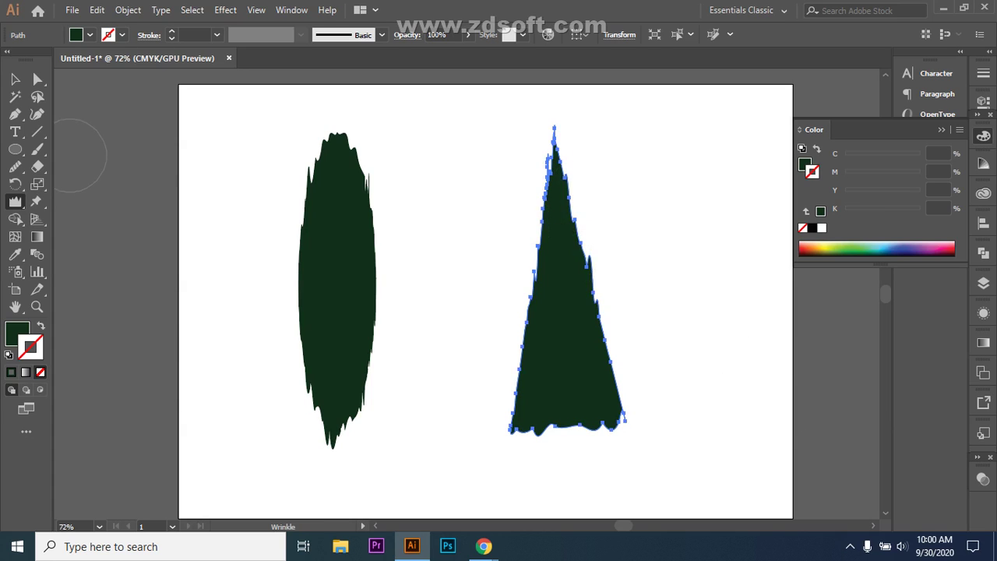
# - Move the triangle slightly to the left
pyautogui.press('v')
pyautogui.click(452, 312)
pyautogui.click(567, 351)
pyautogui.moveTo(567, 351); pyautogui.dragTo(539, 350)
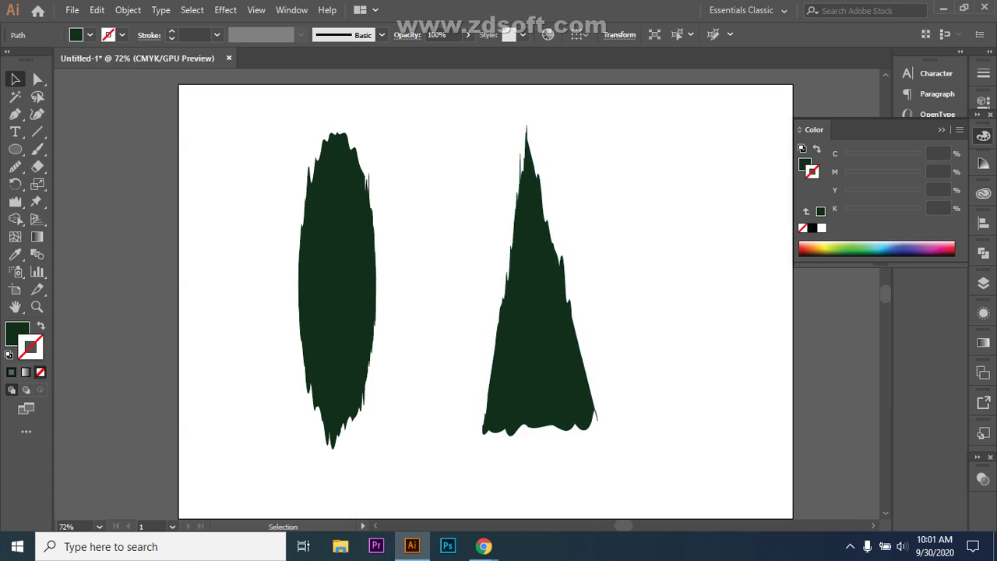
# - Enlarge the triangle and move it up and left beside the oval
pyautogui.moveTo(597, 435); pyautogui.dragTo(611, 473)
pyautogui.hotkey('ctrl', 'shift', 'a')
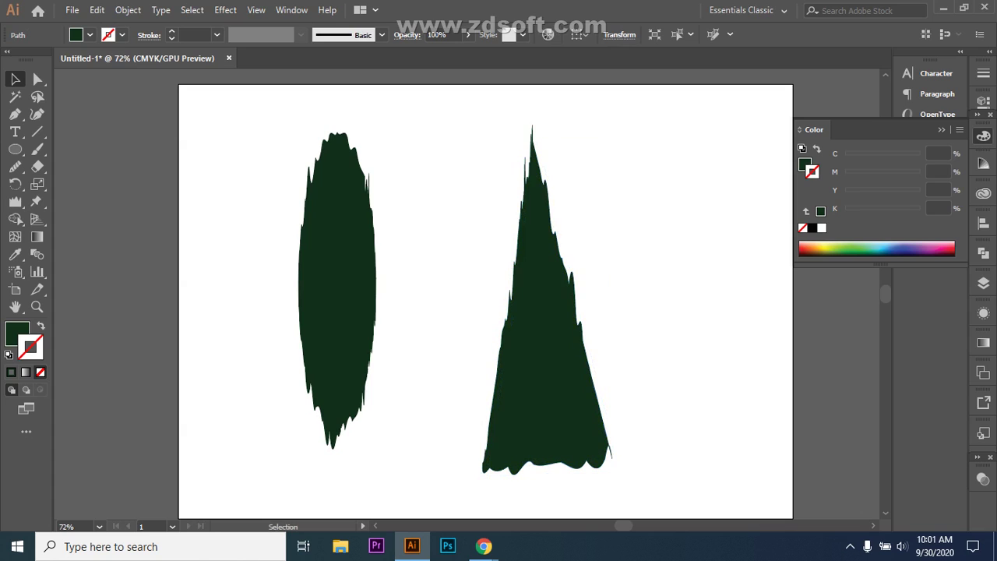
pyautogui.moveTo(572, 403); pyautogui.dragTo(503, 350)
pyautogui.hotkey('ctrl', 'shift', 'a')
pyautogui.hotkey('ctrl', 'shift', 'a')
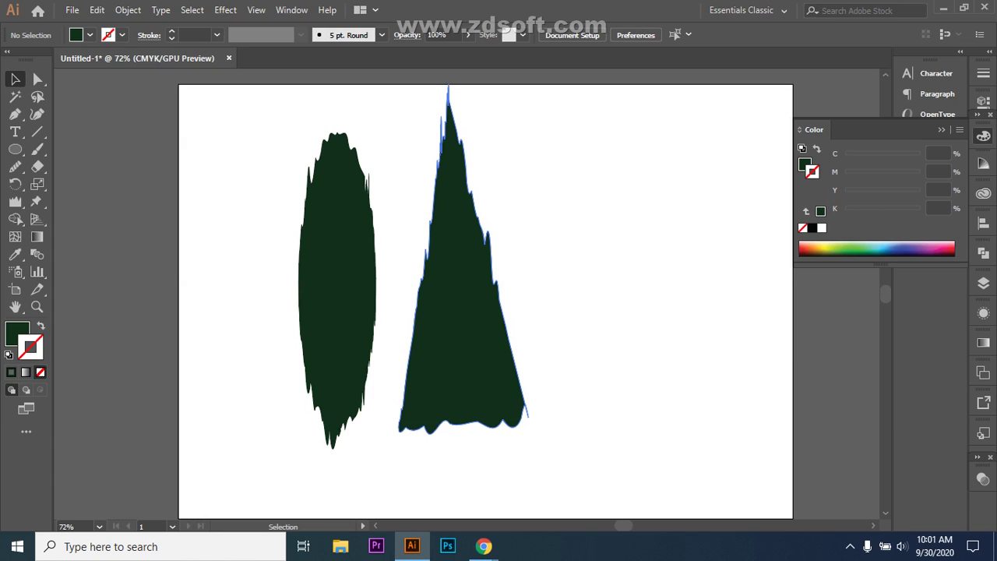
pyautogui.click(382, 258)
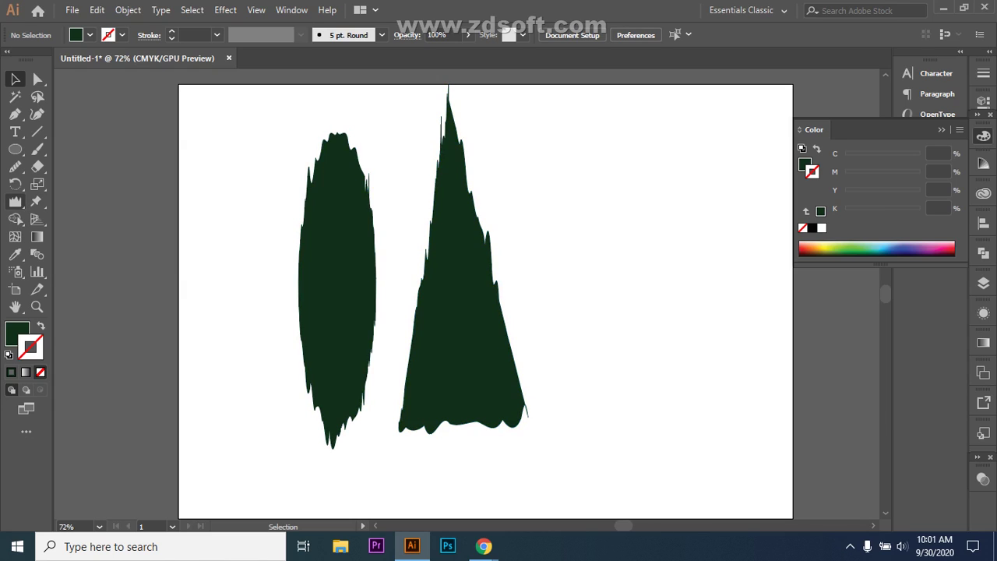
# - Browse the distortion tools, then select and delete both shapes
pyautogui.click(15, 201)
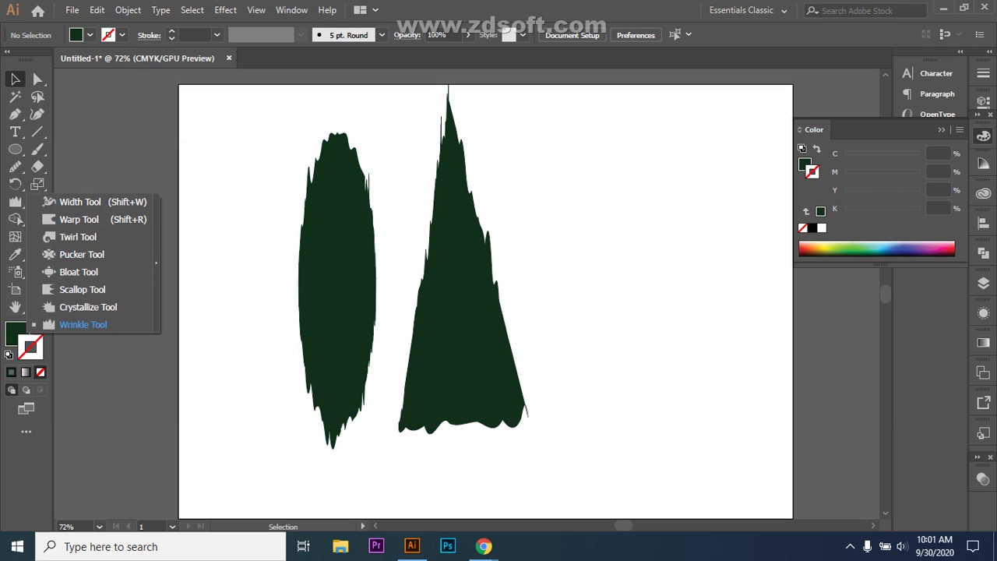
pyautogui.press('Escape')
pyautogui.hotkey('ctrl', 'a')
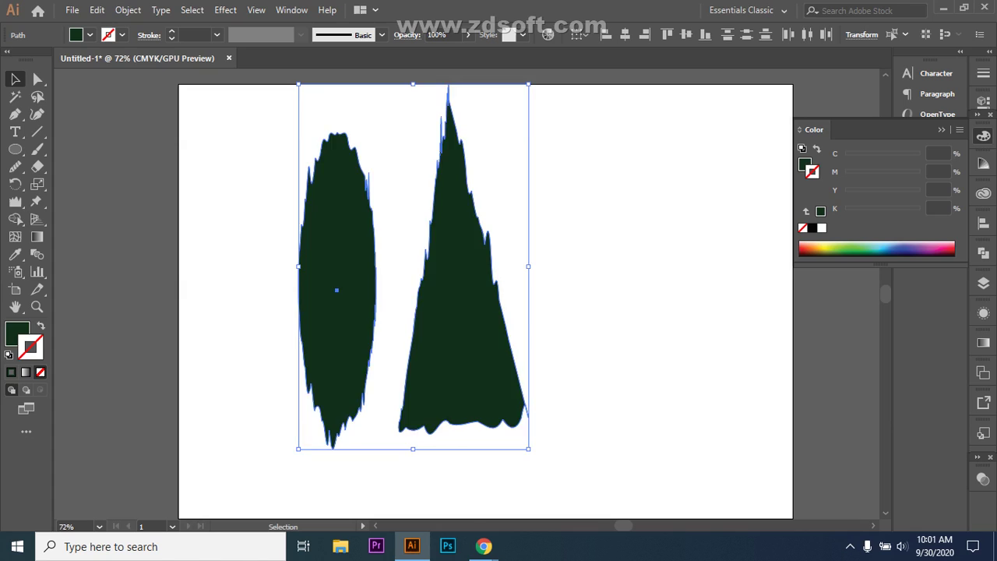
pyautogui.press('Delete')
# - Browse the Paintbrush, Line Segment and Shaper flyouts, ending on the Pencil Tool (N)
pyautogui.press('n')
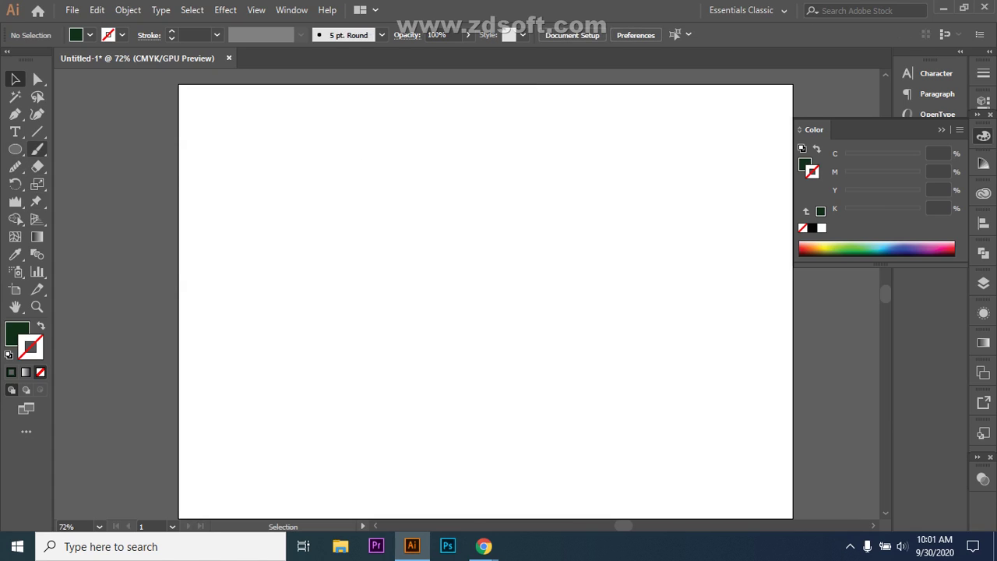
pyautogui.click(37, 149)
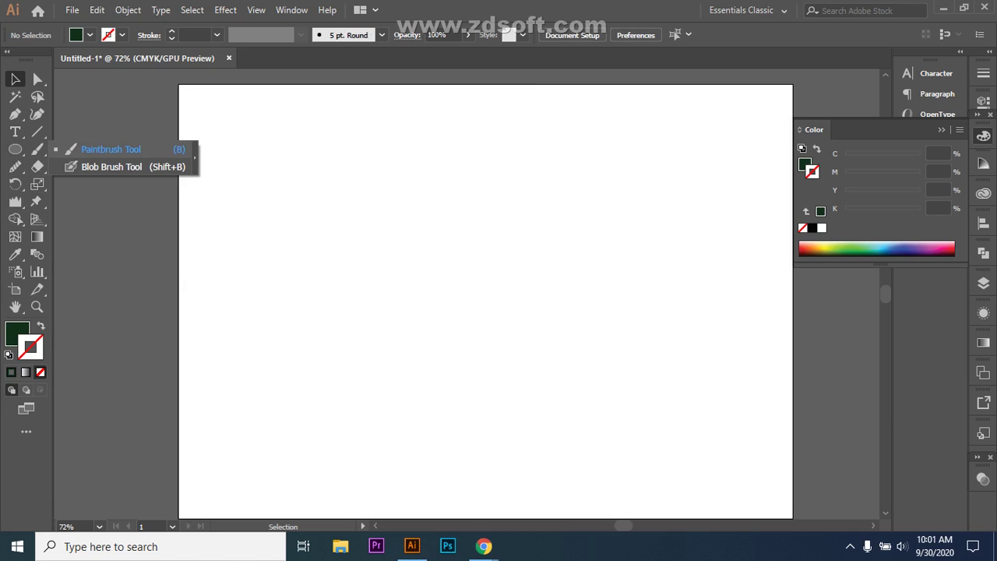
pyautogui.click(36, 131)
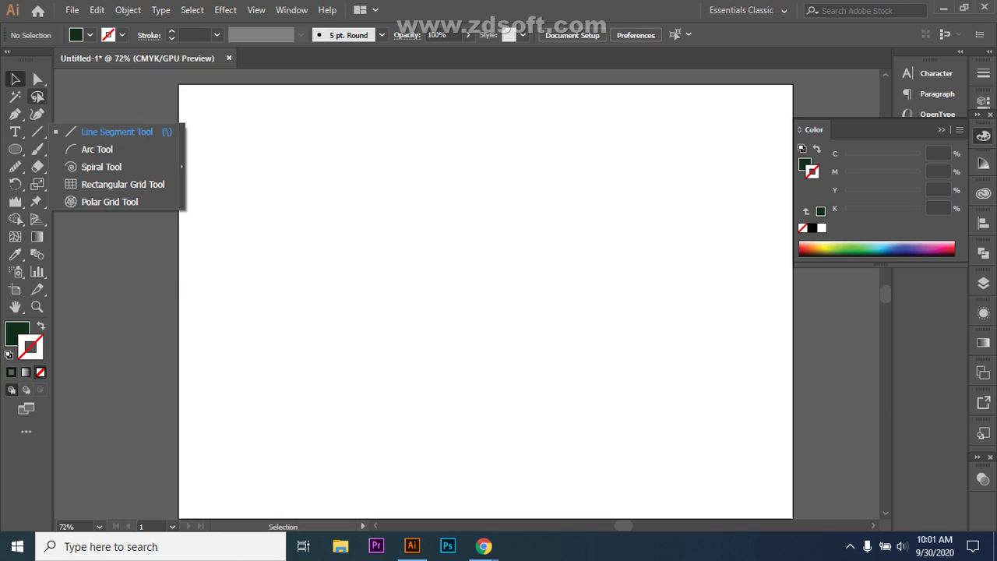
pyautogui.click(16, 167)
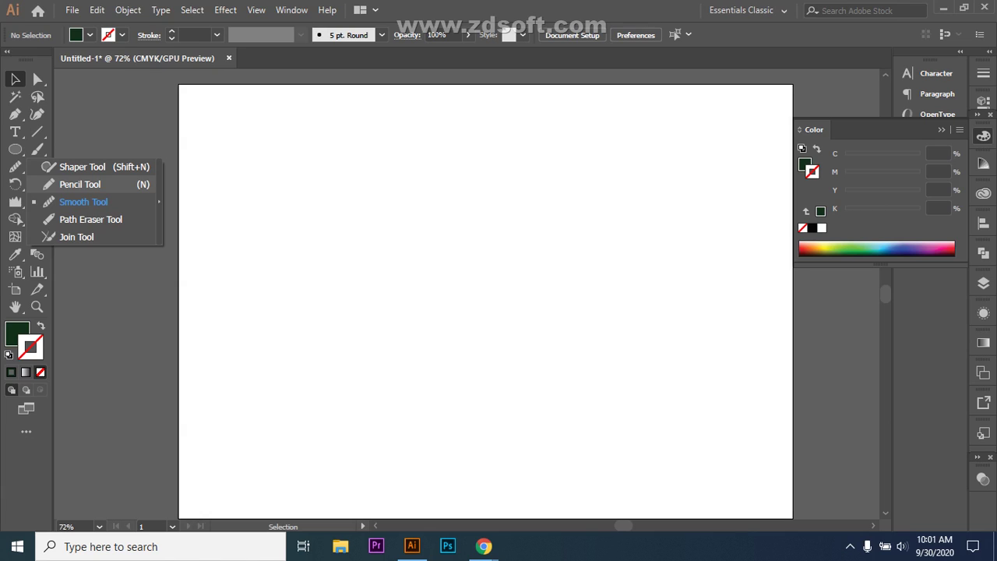
pyautogui.press('n')
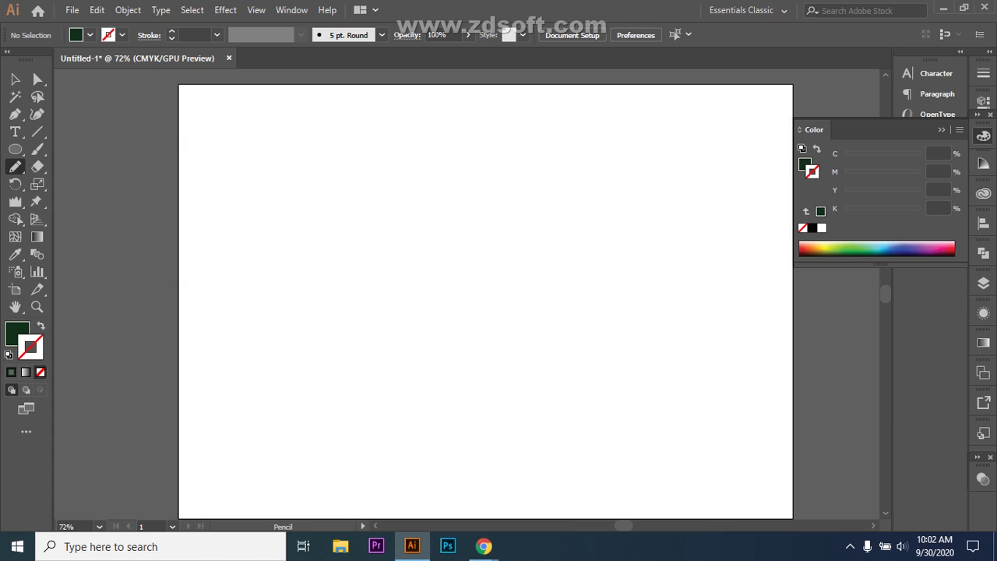
# - Swap to no fill with Shift+X, then pencil a large G-shaped loop mid-artboard after discarding failed tries
pyautogui.moveTo(436, 212)
pyautogui.mouseDown()
pyautogui.moveTo(396, 225)
pyautogui.moveTo(360, 317)
pyautogui.moveTo(392, 401)
pyautogui.moveTo(483, 422)
pyautogui.moveTo(472, 331)
pyautogui.moveTo(503, 246)
pyautogui.moveTo(459, 190)
pyautogui.moveTo(389, 213)
pyautogui.moveTo(379, 233)
pyautogui.mouseUp()
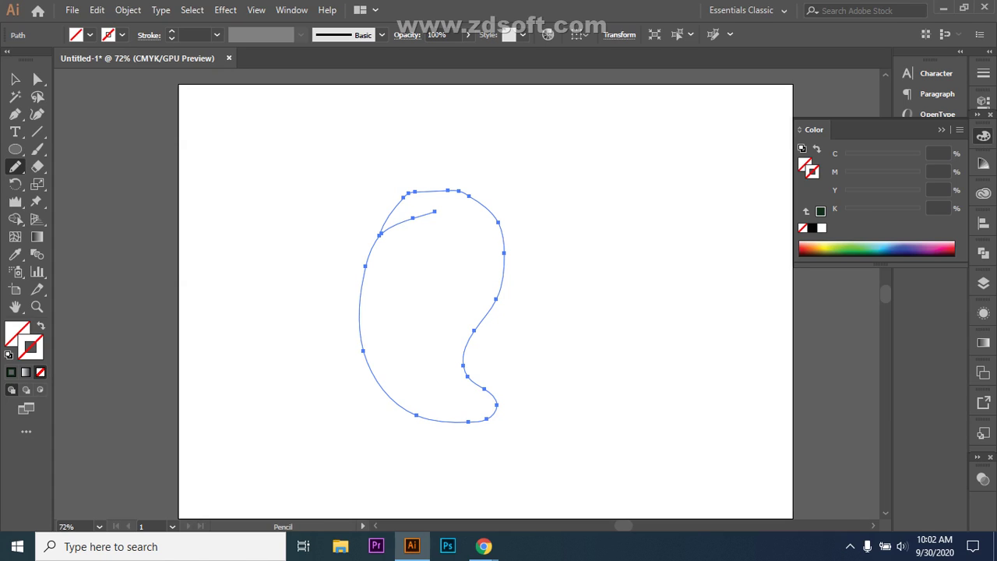
pyautogui.hotkey('ctrl', 'z')
pyautogui.hotkey('ctrl', 'z')
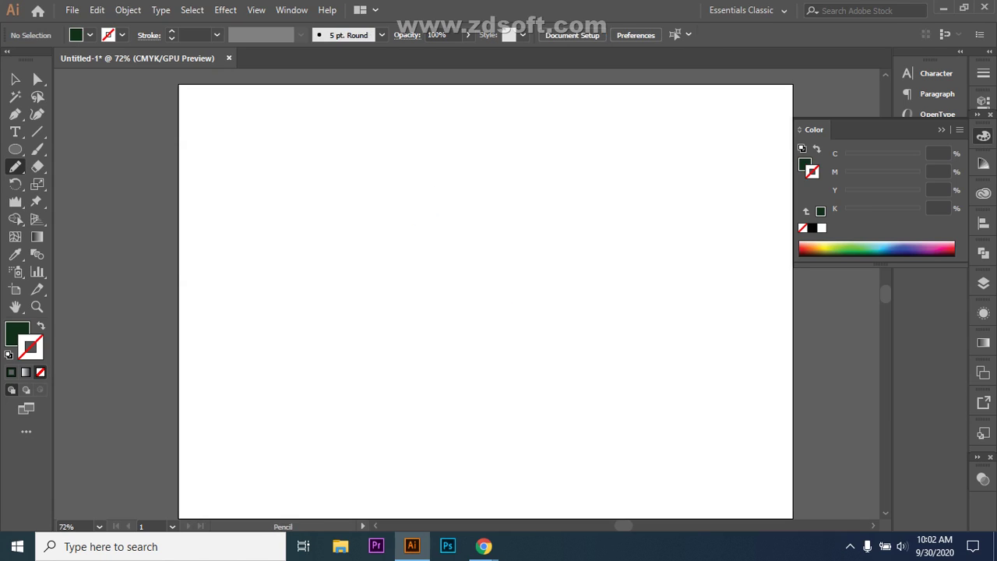
pyautogui.hotkey('shift', 'x')
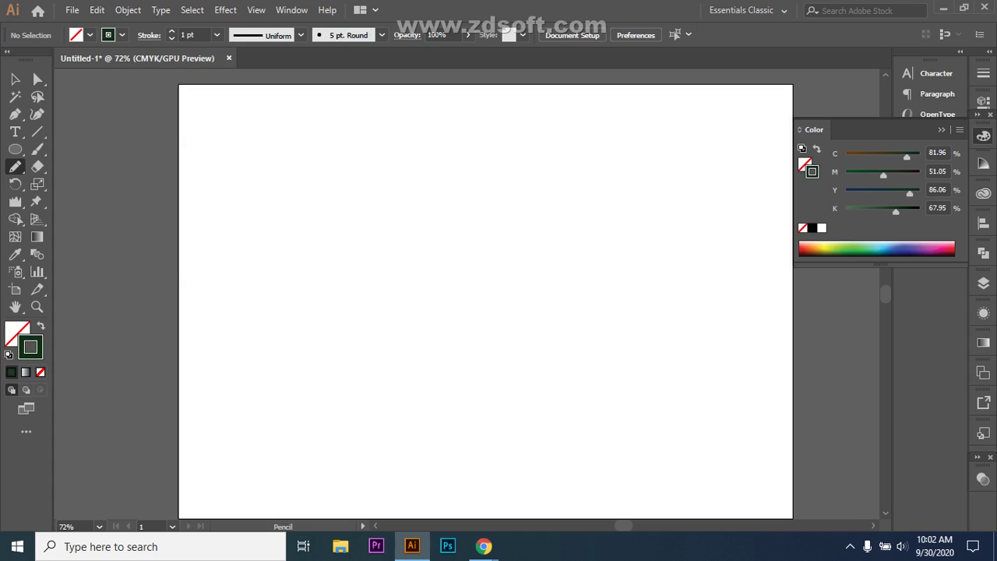
pyautogui.moveTo(457, 205)
pyautogui.mouseDown()
pyautogui.moveTo(411, 216)
pyautogui.moveTo(369, 316)
pyautogui.moveTo(401, 420)
pyautogui.moveTo(494, 444)
pyautogui.moveTo(523, 387)
pyautogui.moveTo(491, 374)
pyautogui.moveTo(481, 338)
pyautogui.moveTo(541, 250)
pyautogui.moveTo(520, 174)
pyautogui.moveTo(468, 165)
pyautogui.moveTo(408, 216)
pyautogui.mouseUp()
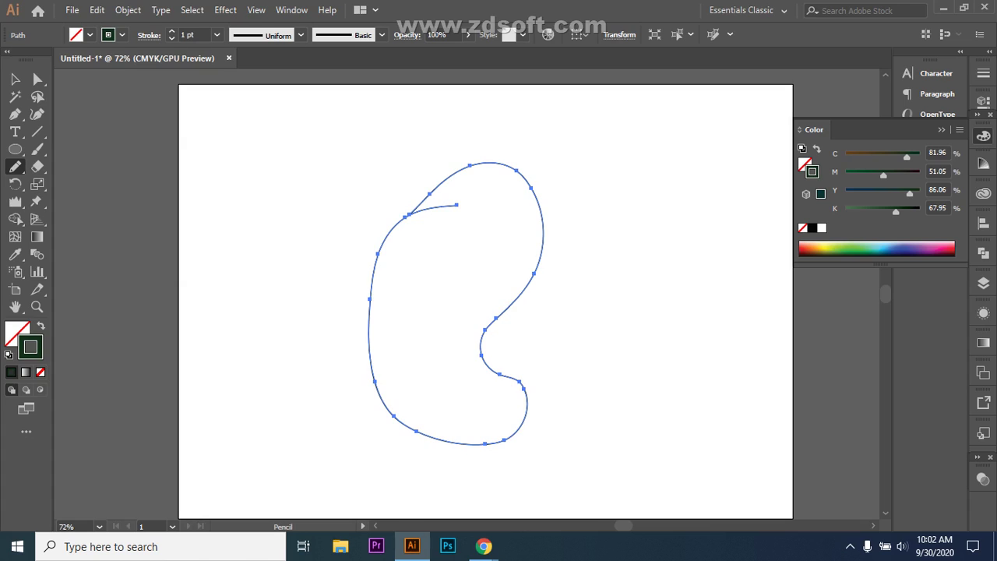
pyautogui.press('Delete')
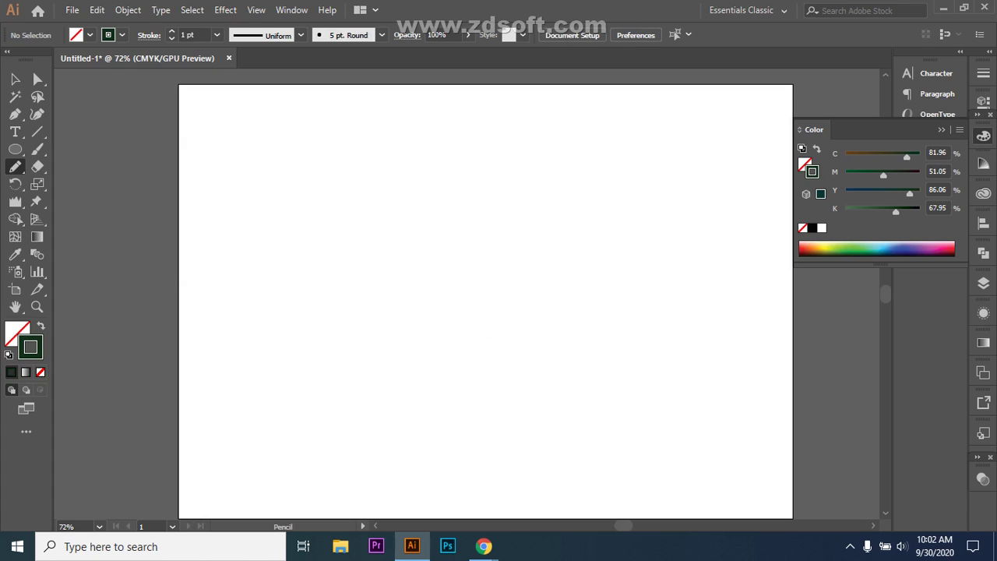
pyautogui.moveTo(460, 241)
pyautogui.mouseDown()
pyautogui.moveTo(409, 233)
pyautogui.moveTo(394, 245)
pyautogui.moveTo(375, 298)
pyautogui.moveTo(375, 354)
pyautogui.moveTo(417, 427)
pyautogui.moveTo(457, 444)
pyautogui.moveTo(503, 442)
pyautogui.moveTo(526, 419)
pyautogui.moveTo(524, 388)
pyautogui.moveTo(473, 382)
pyautogui.moveTo(480, 355)
pyautogui.mouseUp()
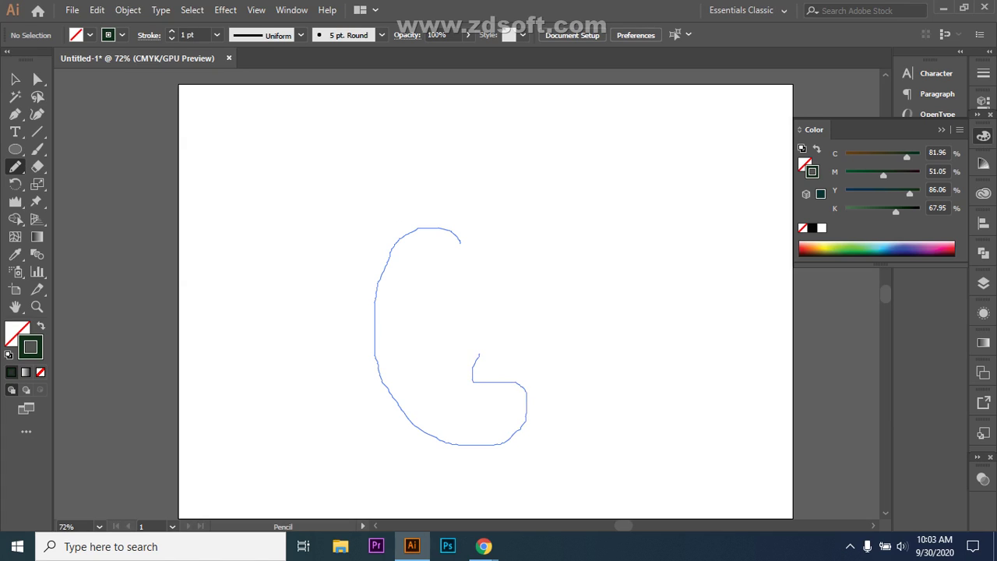
pyautogui.moveTo(479, 355); pyautogui.dragTo(479, 355)
pyautogui.hotkey('ctrl', 'z')
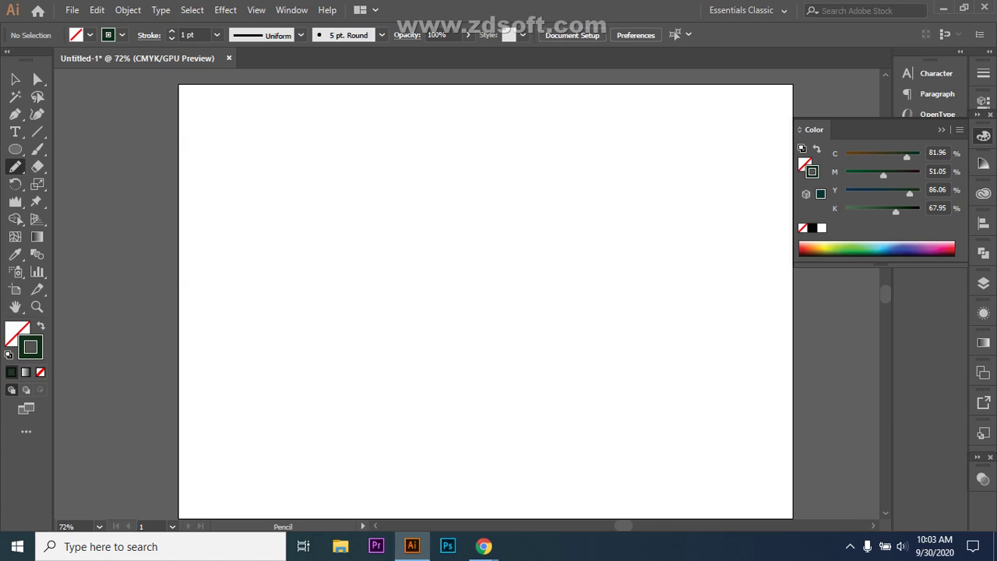
pyautogui.moveTo(463, 237)
pyautogui.mouseDown()
pyautogui.moveTo(424, 232)
pyautogui.moveTo(361, 314)
pyautogui.moveTo(408, 428)
pyautogui.moveTo(525, 430)
pyautogui.moveTo(465, 400)
pyautogui.moveTo(495, 355)
pyautogui.moveTo(538, 215)
pyautogui.moveTo(435, 192)
pyautogui.moveTo(390, 253)
pyautogui.mouseUp()
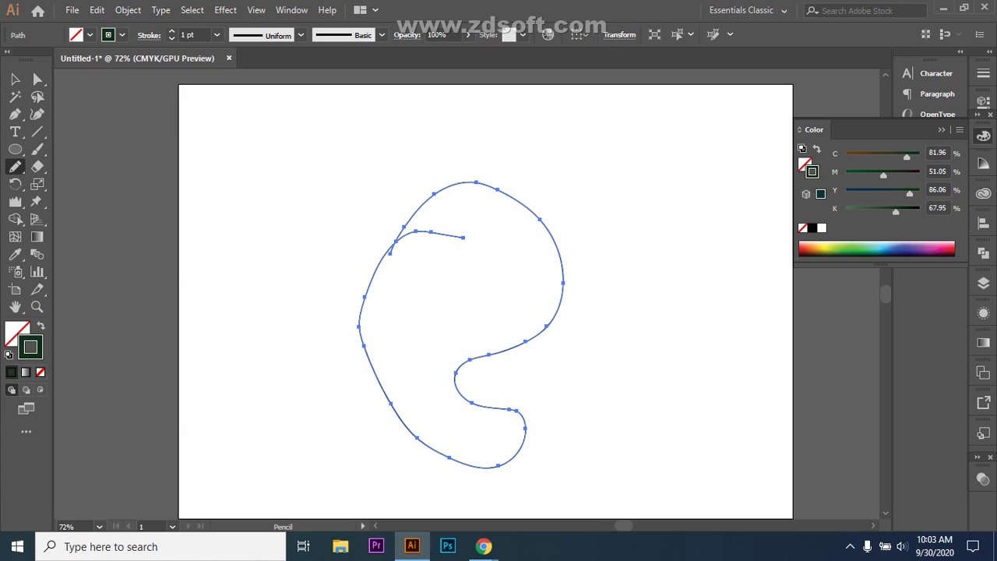
pyautogui.click(14, 79)
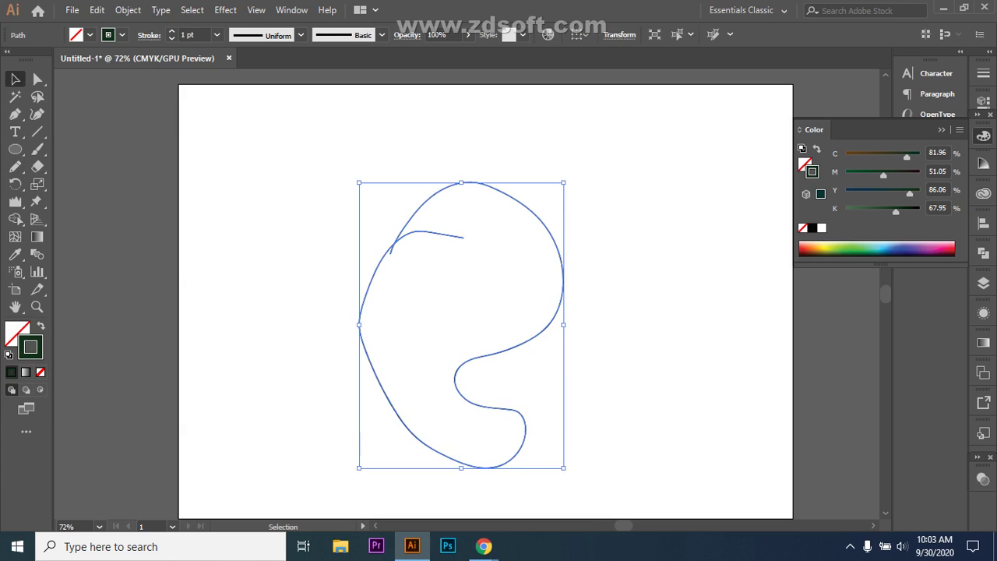
# - Pencil a long wavy line across the top of the artboard
pyautogui.hotkey('ctrl', 'shift', 'a')
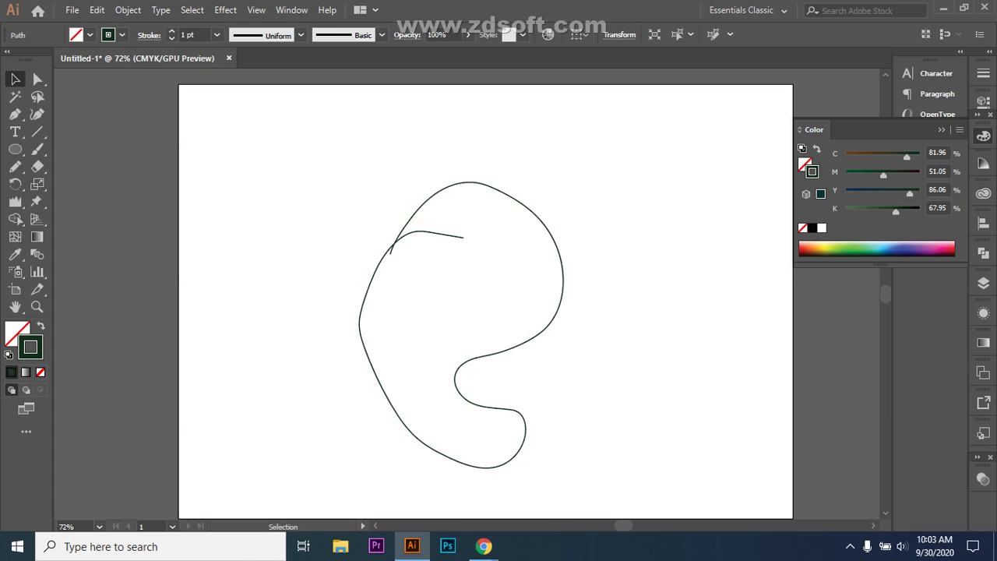
pyautogui.click(512, 345)
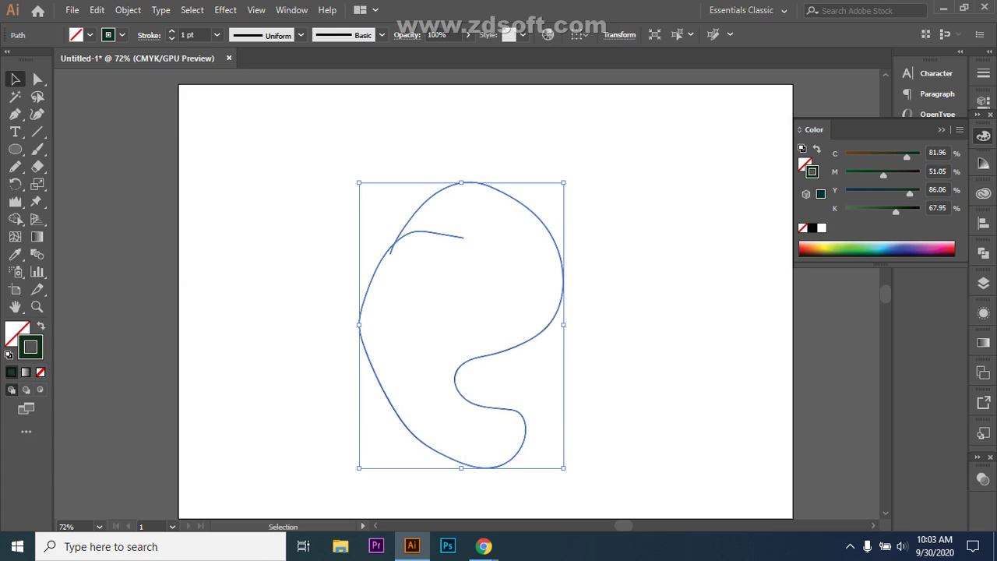
pyautogui.click(15, 166)
pyautogui.moveTo(240, 165)
pyautogui.mouseDown()
pyautogui.moveTo(629, 147)
pyautogui.moveTo(752, 122)
pyautogui.mouseUp()
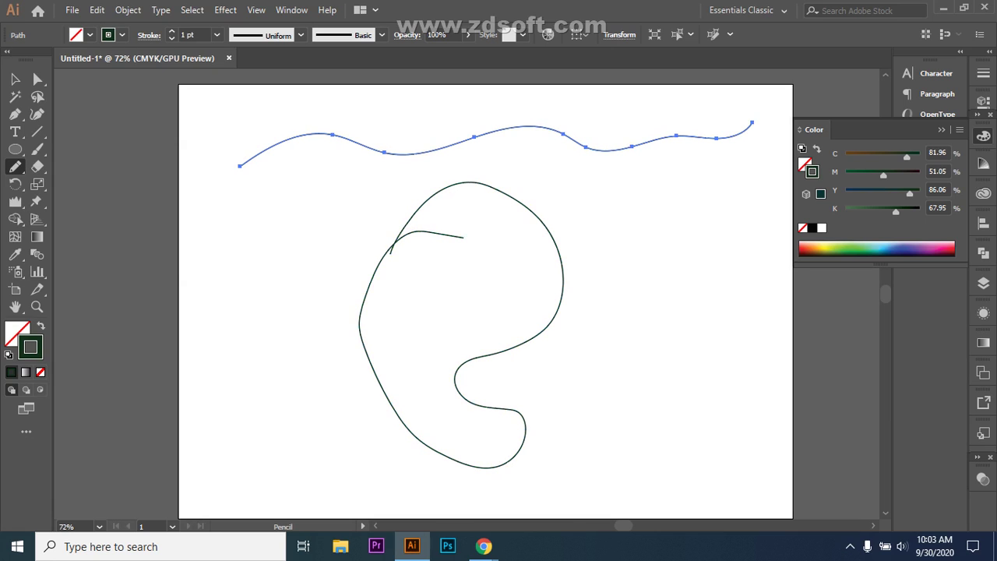
# - Inspect the wave's and loop's anchor points and handles with the Direct Selection Tool
pyautogui.moveTo(38, 79); pyautogui.dragTo(86, 78)
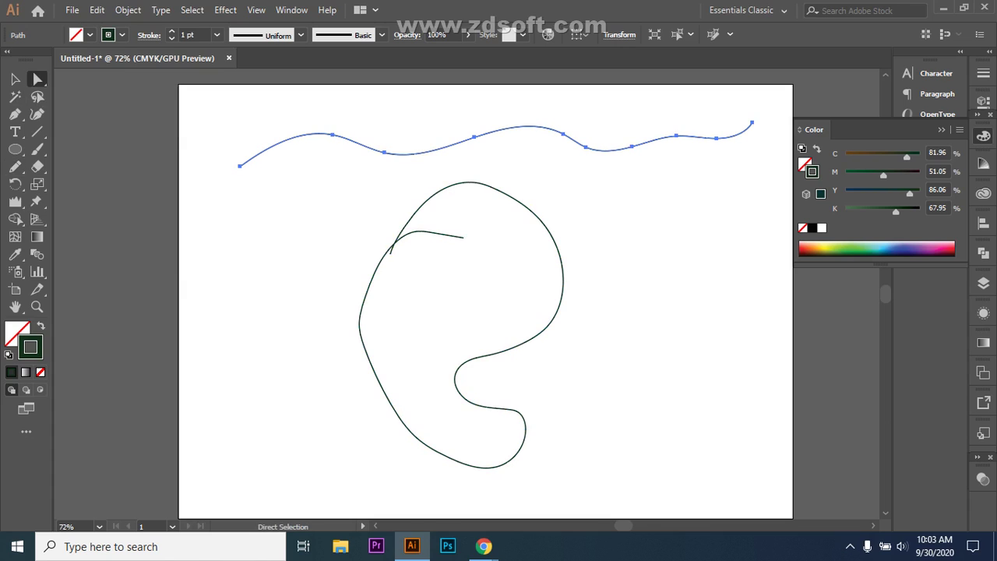
pyautogui.click(384, 152)
pyautogui.click(676, 136)
pyautogui.click(515, 125)
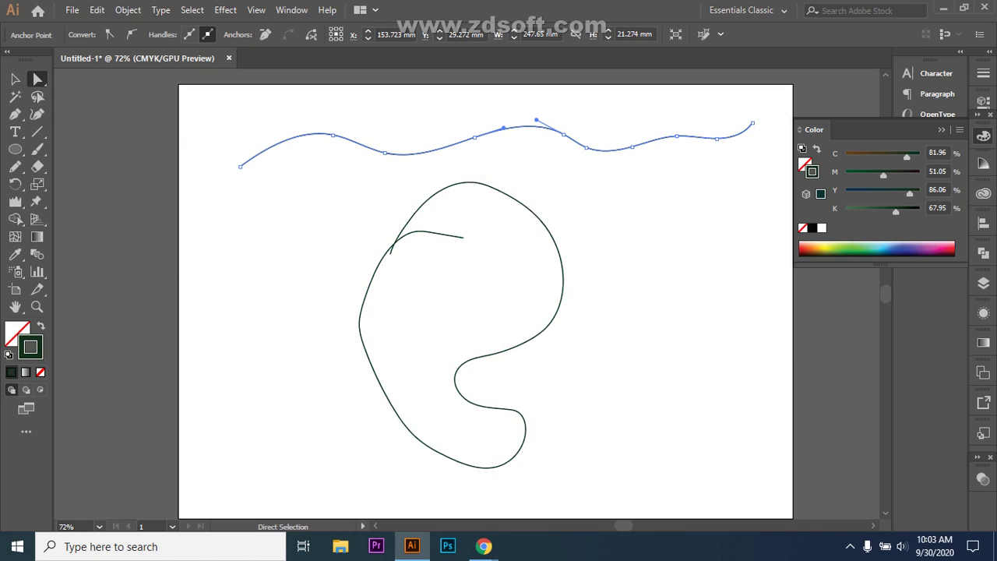
pyautogui.click(360, 335)
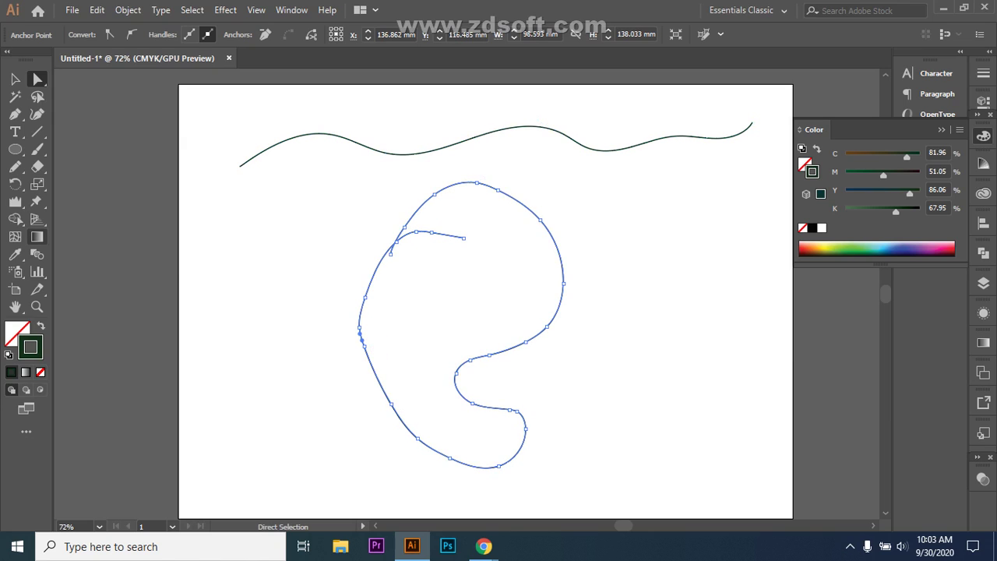
pyautogui.click(15, 166)
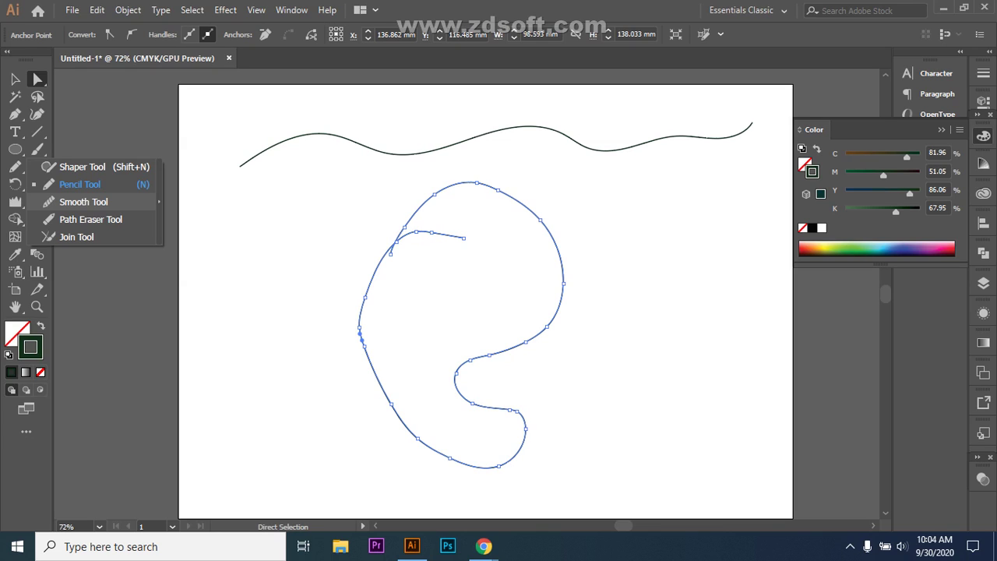
# - Smooth the kinks along the loop's lower curve and left side with the Smooth Tool
pyautogui.click(83, 202)
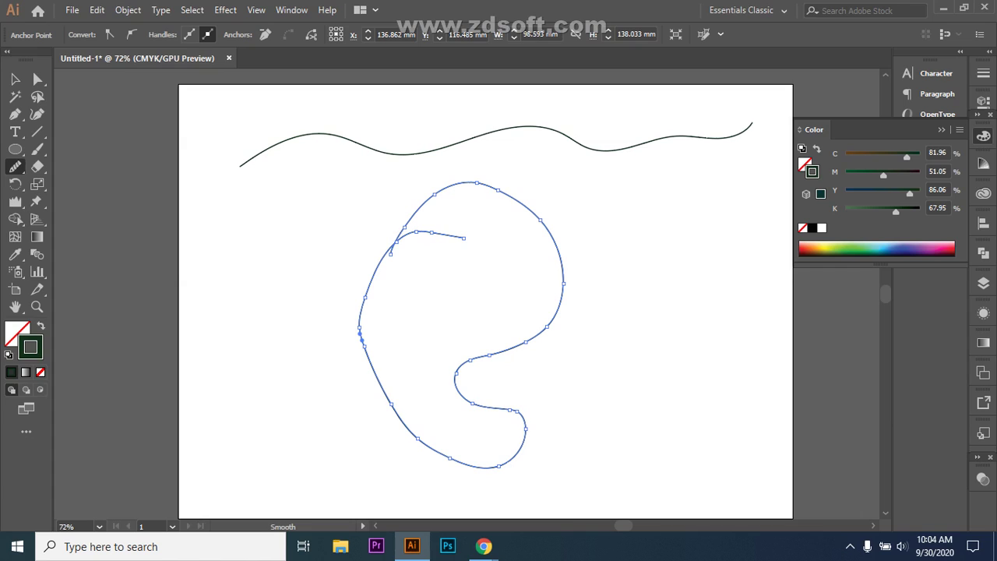
pyautogui.moveTo(513, 409); pyautogui.dragTo(524, 419)
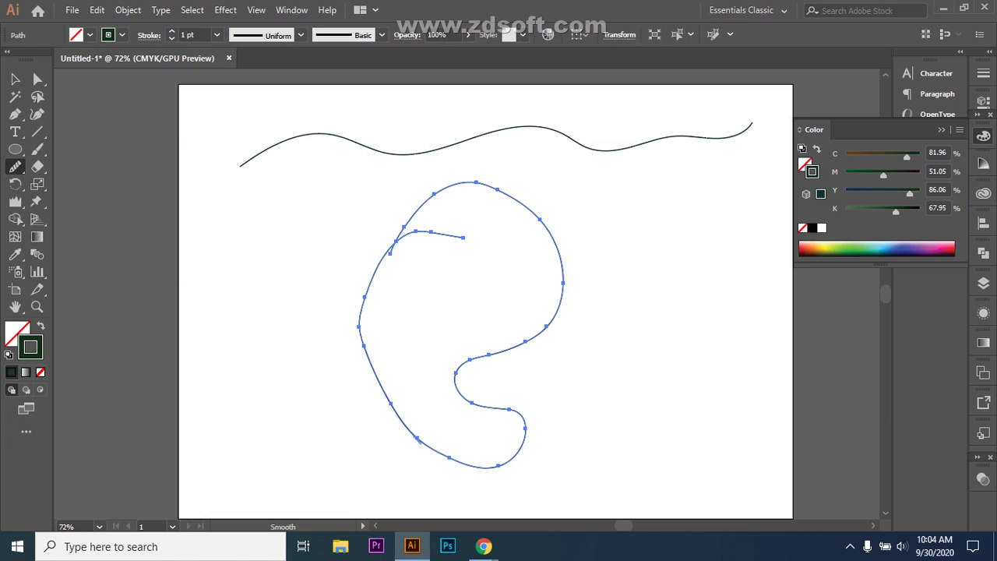
pyautogui.moveTo(417, 436); pyautogui.dragTo(425, 444)
pyautogui.hotkey('ctrl', '=')
pyautogui.hotkey('ctrl', '=')
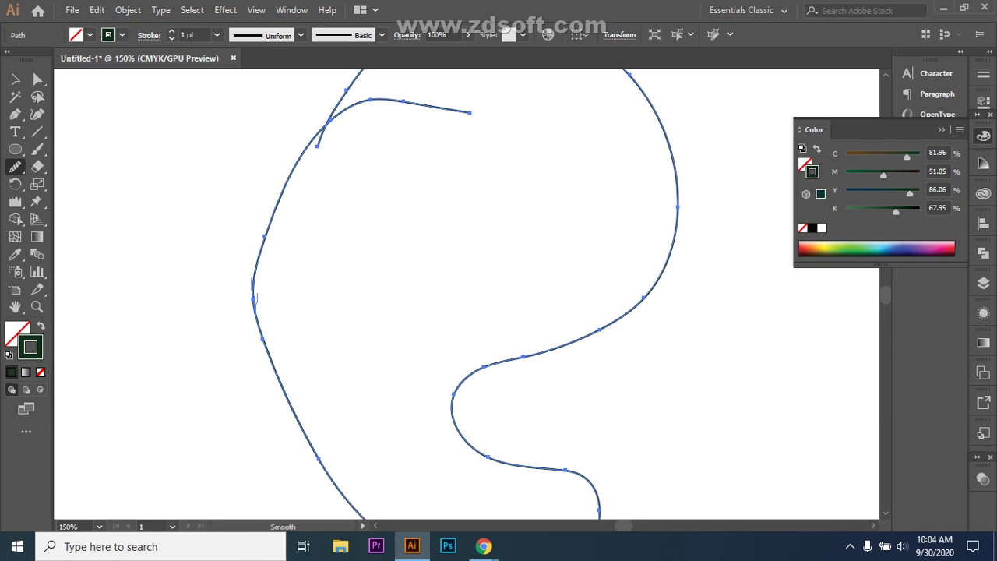
pyautogui.moveTo(252, 296); pyautogui.dragTo(257, 316)
pyautogui.scroll(2, 467, 294)
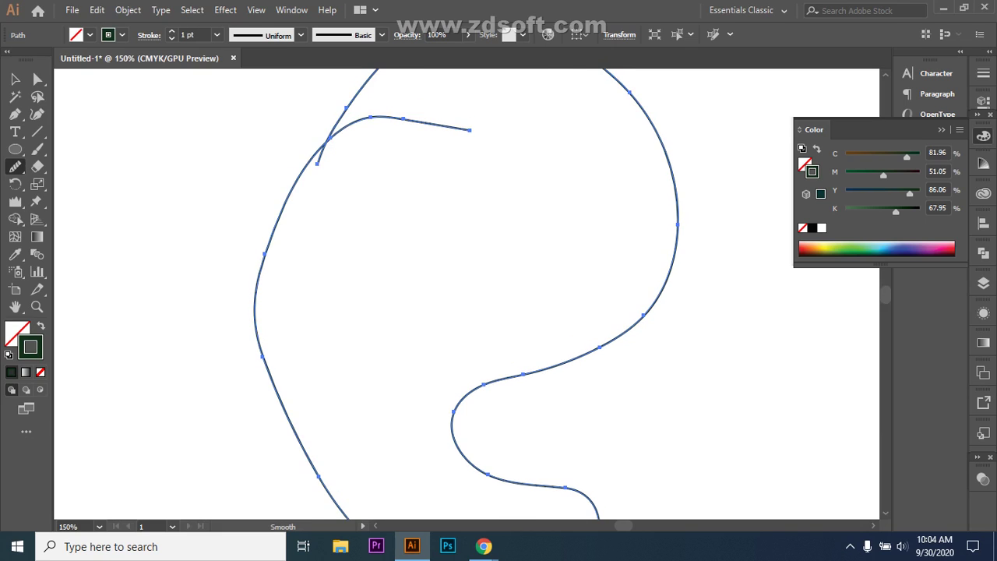
# - Smooth the loop's upper-left curve and the kinks across its top
pyautogui.moveTo(305, 200); pyautogui.dragTo(291, 226)
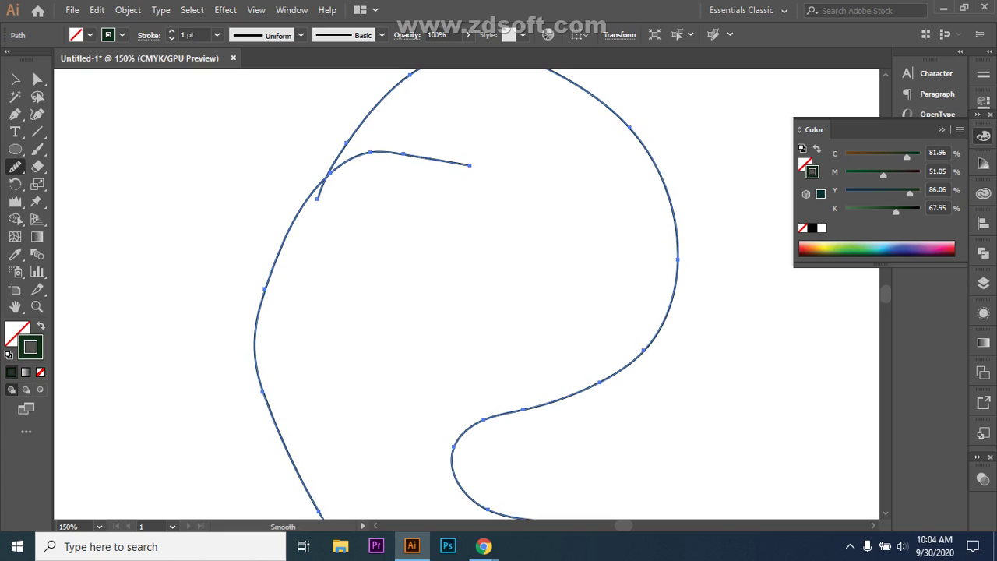
pyautogui.scroll(-5, 468, 294)
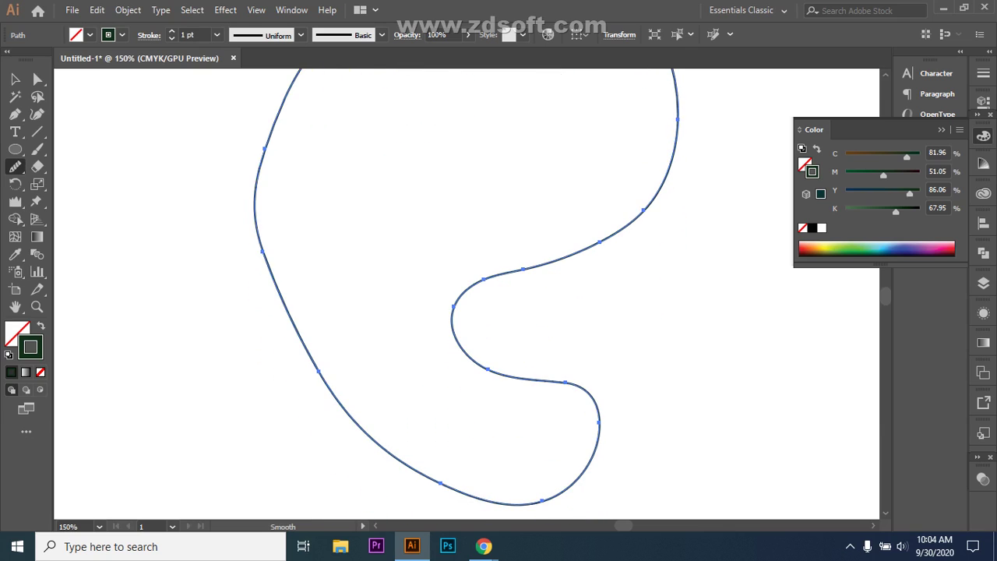
pyautogui.scroll(6, 468, 294)
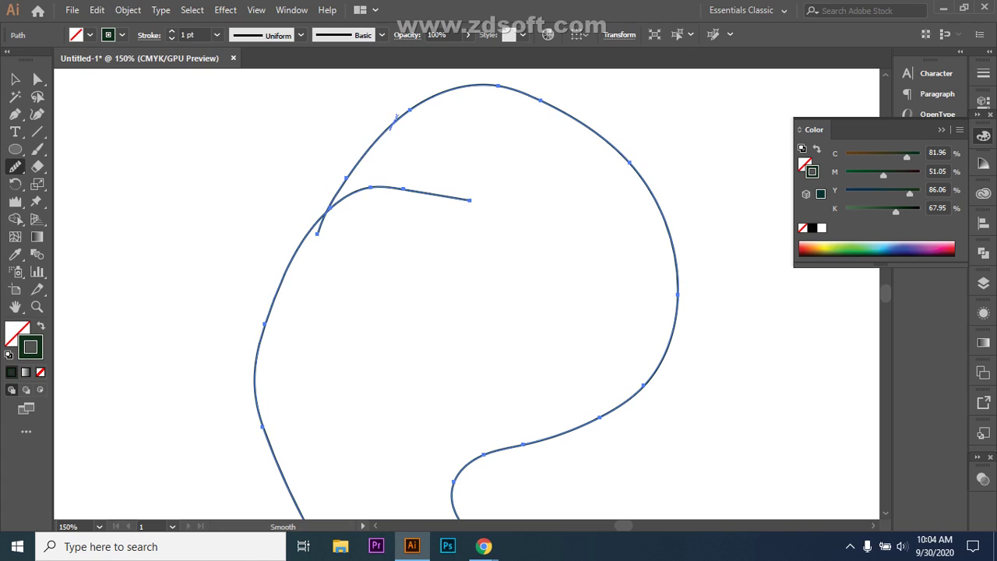
pyautogui.moveTo(395, 116); pyautogui.dragTo(356, 168)
pyautogui.moveTo(427, 97); pyautogui.dragTo(409, 111)
pyautogui.moveTo(491, 84); pyautogui.dragTo(474, 84)
pyautogui.scroll(-3, 467, 296)
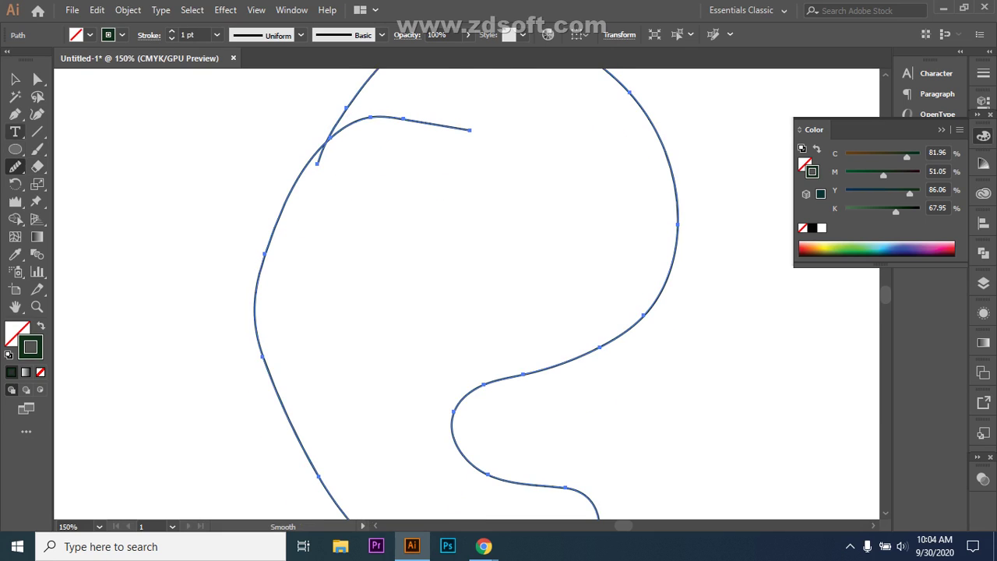
# - Pen a five-point zigzag path to the left of the loop
pyautogui.click(14, 113)
pyautogui.click(133, 312)
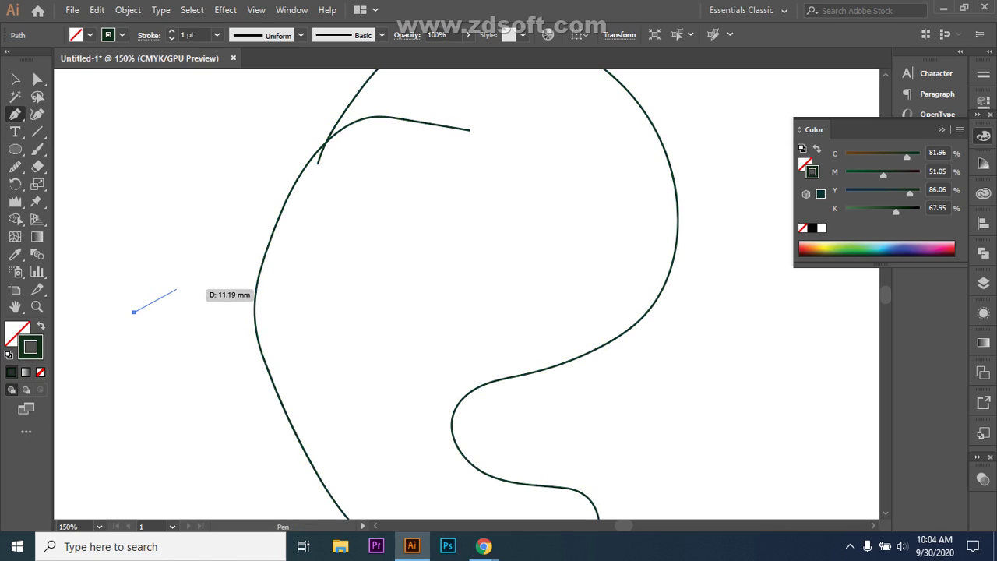
pyautogui.click(176, 289)
pyautogui.click(196, 317)
pyautogui.click(213, 288)
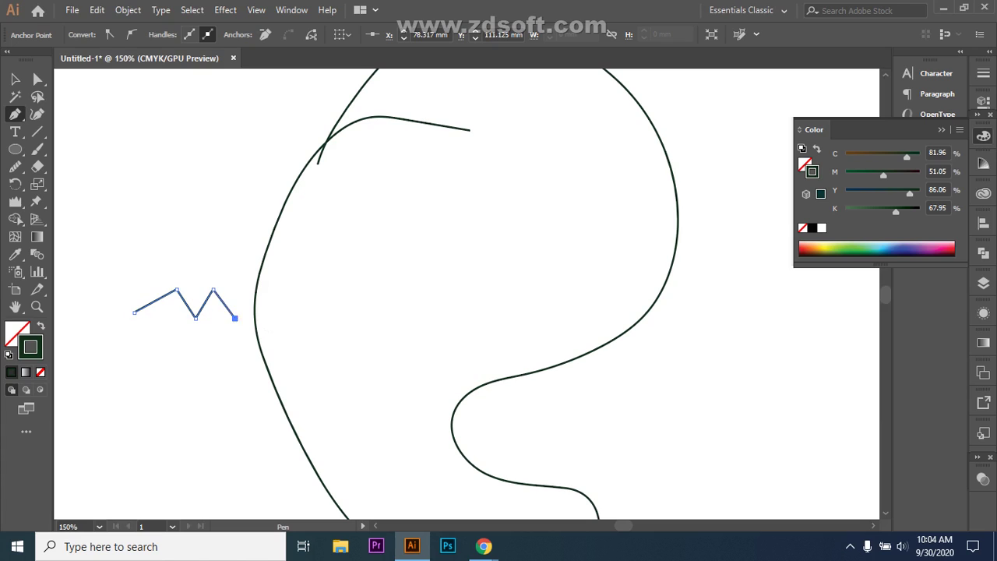
pyautogui.click(233, 317)
# - Round off the zigzag's first peak with the Smooth Tool, then select the two large curves
pyautogui.click(15, 166)
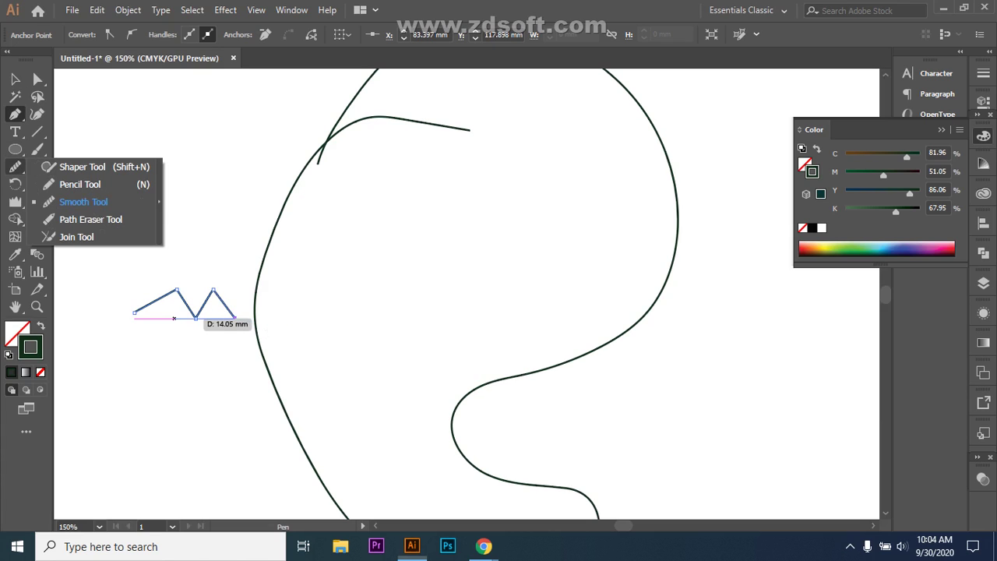
pyautogui.click(83, 201)
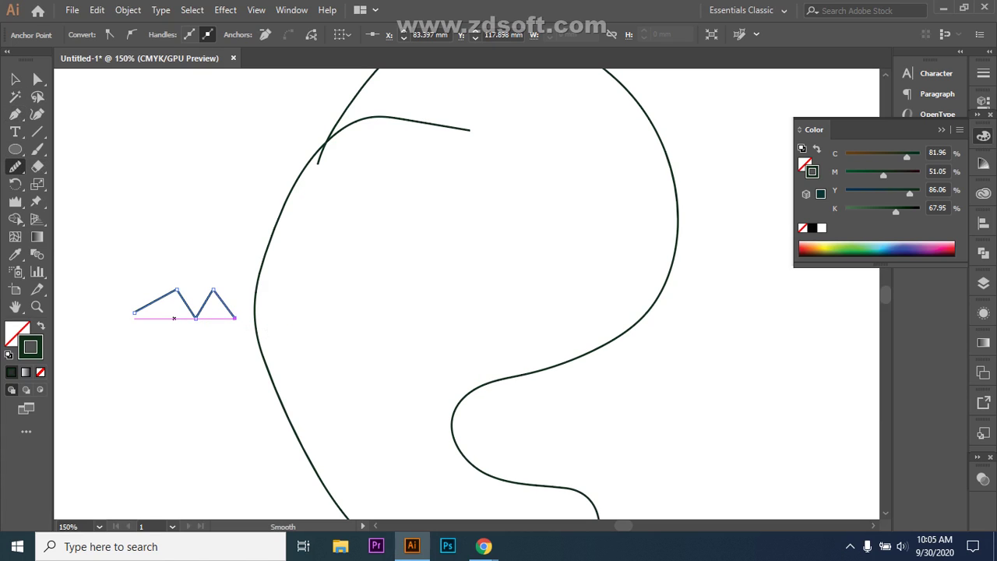
pyautogui.moveTo(144, 306); pyautogui.dragTo(185, 300)
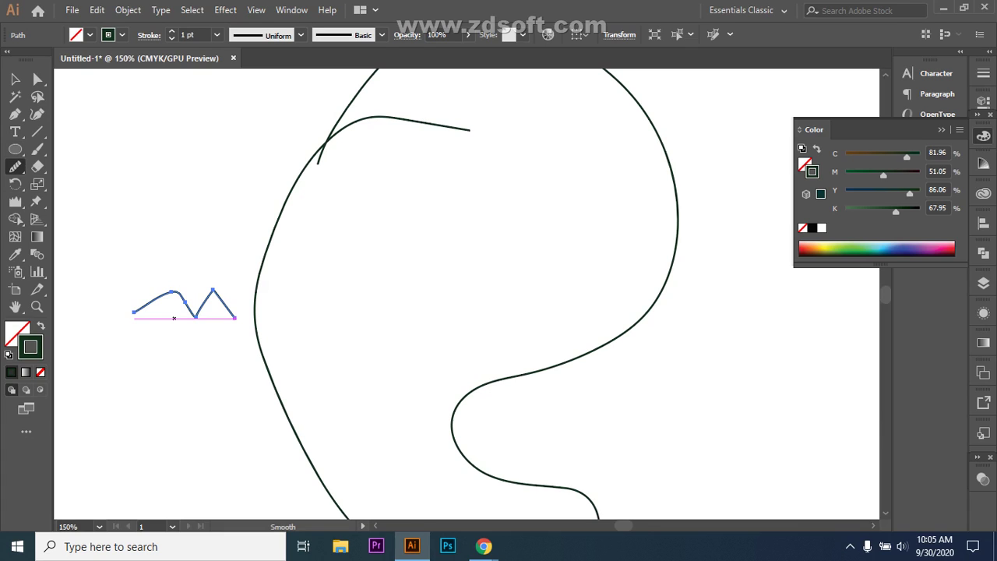
pyautogui.click(14, 79)
pyautogui.moveTo(260, 122); pyautogui.dragTo(311, 191)
# - Delete the two large curves, the top wavy line and the small zigzag path
pyautogui.press('Delete')
pyautogui.scroll(4, 468, 294)
pyautogui.hotkey('ctrl', '-')
pyautogui.hotkey('ctrl', '-')
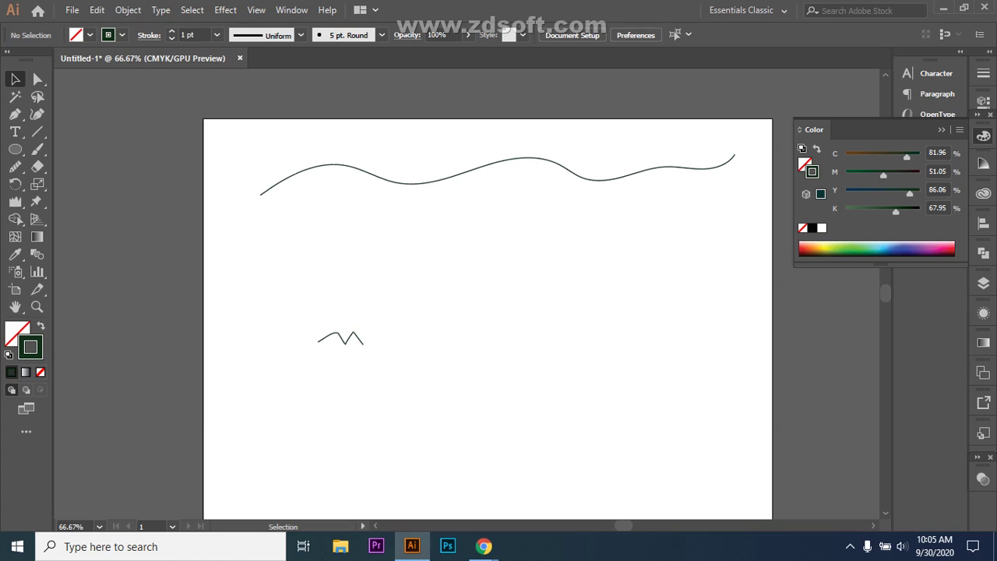
pyautogui.moveTo(245, 146); pyautogui.dragTo(737, 228)
pyautogui.press('Delete')
pyautogui.moveTo(305, 291); pyautogui.dragTo(374, 354)
pyautogui.press('Delete')
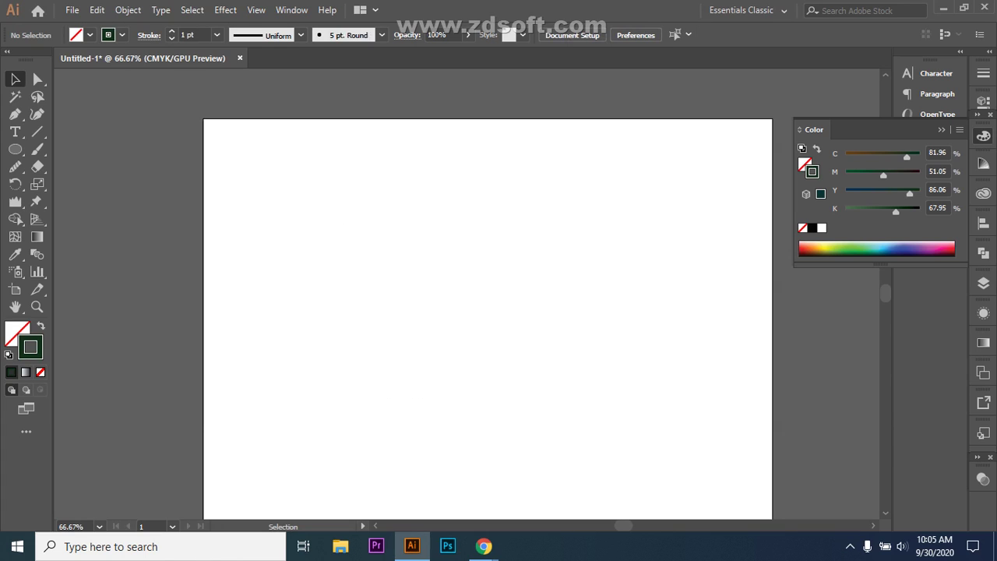
# - Draw a freehand Pencil wave across the middle of the artboard and select it
pyautogui.press('n')
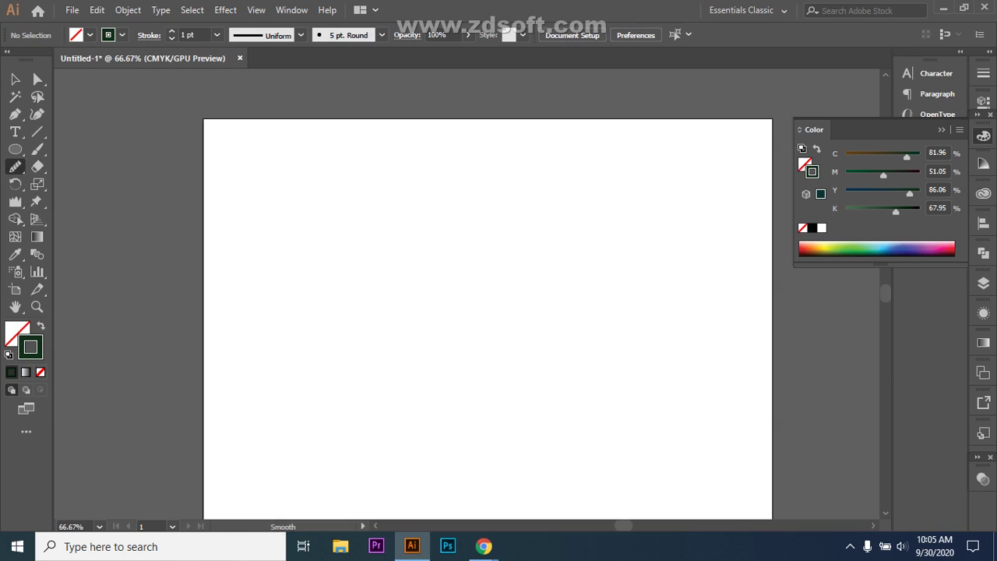
pyautogui.moveTo(244, 295)
pyautogui.mouseDown()
pyautogui.moveTo(354, 271)
pyautogui.moveTo(477, 292)
pyautogui.moveTo(616, 280)
pyautogui.moveTo(695, 291)
pyautogui.mouseUp()
pyautogui.scroll(-1, 488, 312)
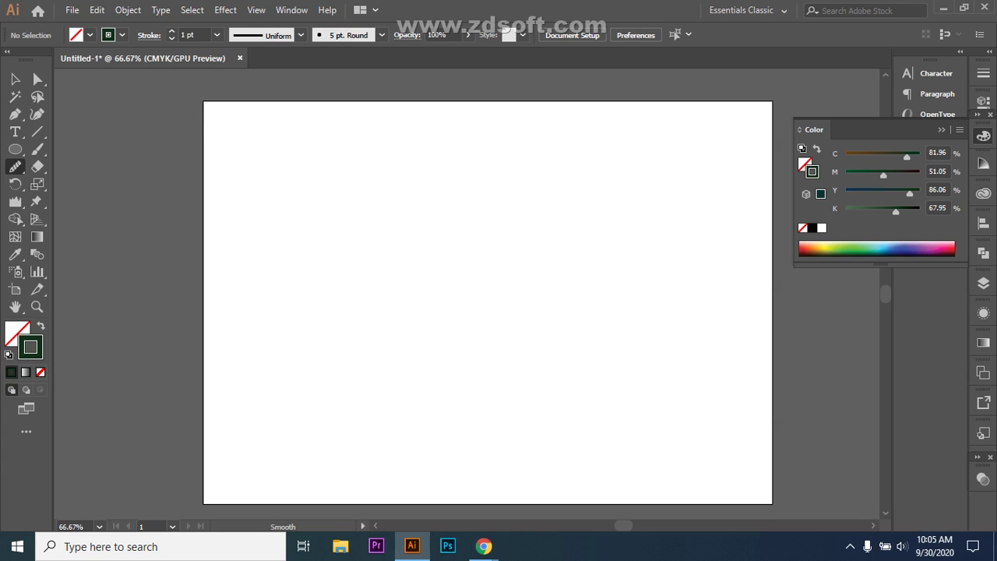
pyautogui.click(14, 166)
pyautogui.click(80, 184)
pyautogui.moveTo(239, 308)
pyautogui.mouseDown()
pyautogui.moveTo(302, 298)
pyautogui.moveTo(397, 320)
pyautogui.moveTo(470, 292)
pyautogui.moveTo(537, 312)
pyautogui.moveTo(584, 312)
pyautogui.moveTo(781, 274)
pyautogui.moveTo(792, 243)
pyautogui.mouseUp()
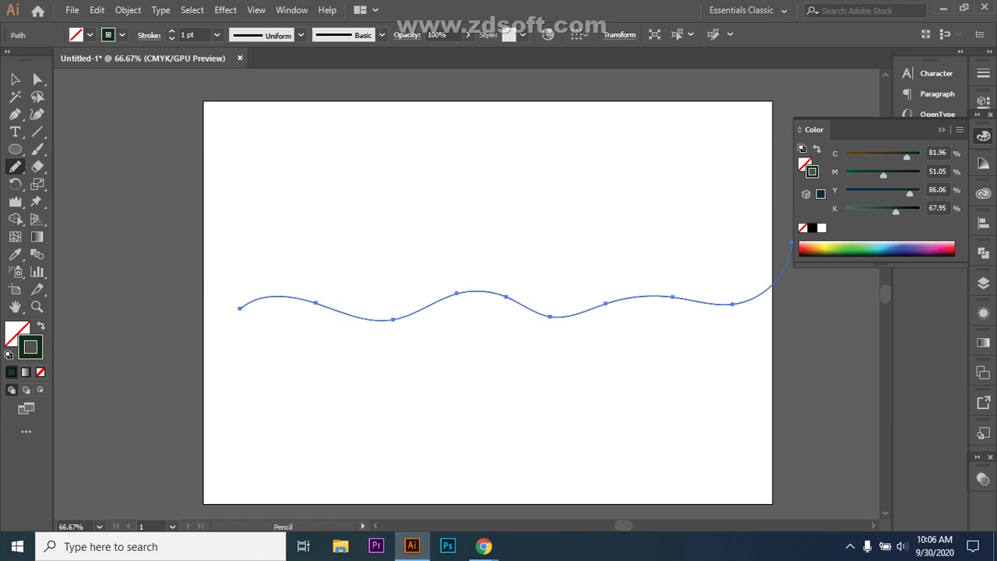
pyautogui.click(16, 79)
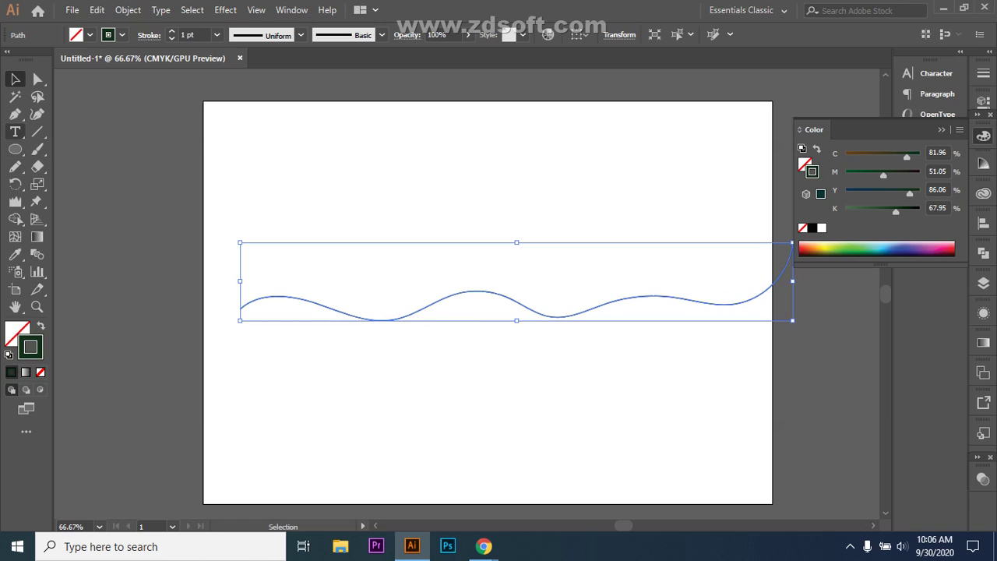
# - Start a Pen curve below the wave with three curved points, undoing a misplaced point
pyautogui.click(14, 113)
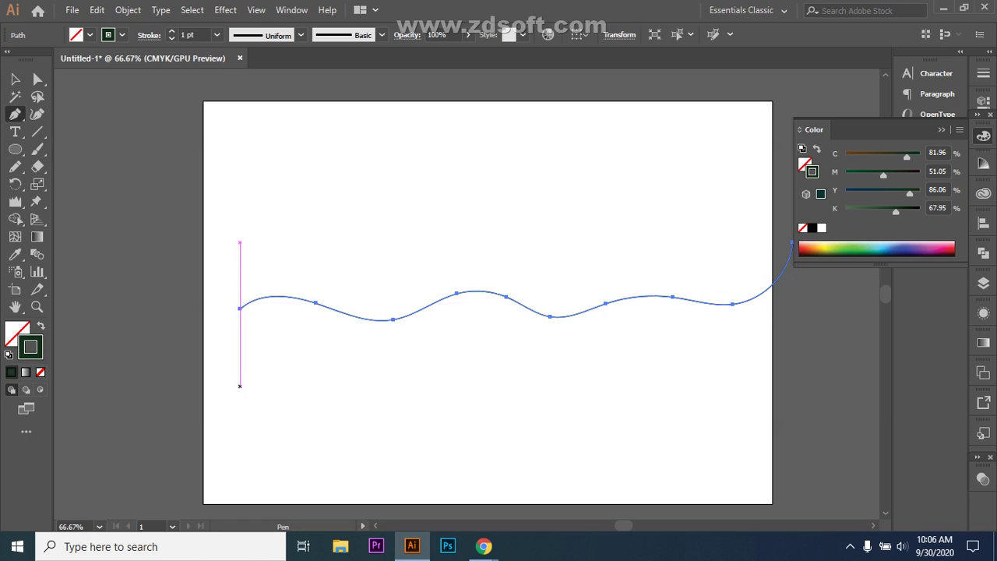
pyautogui.click(263, 431)
pyautogui.moveTo(366, 419); pyautogui.dragTo(459, 445)
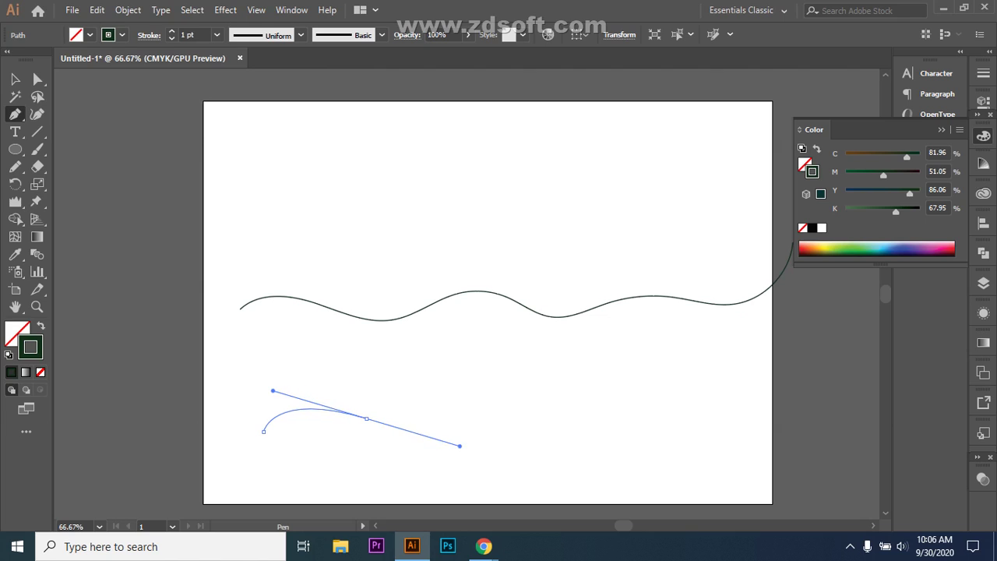
pyautogui.moveTo(366, 418); pyautogui.dragTo(556, 422)
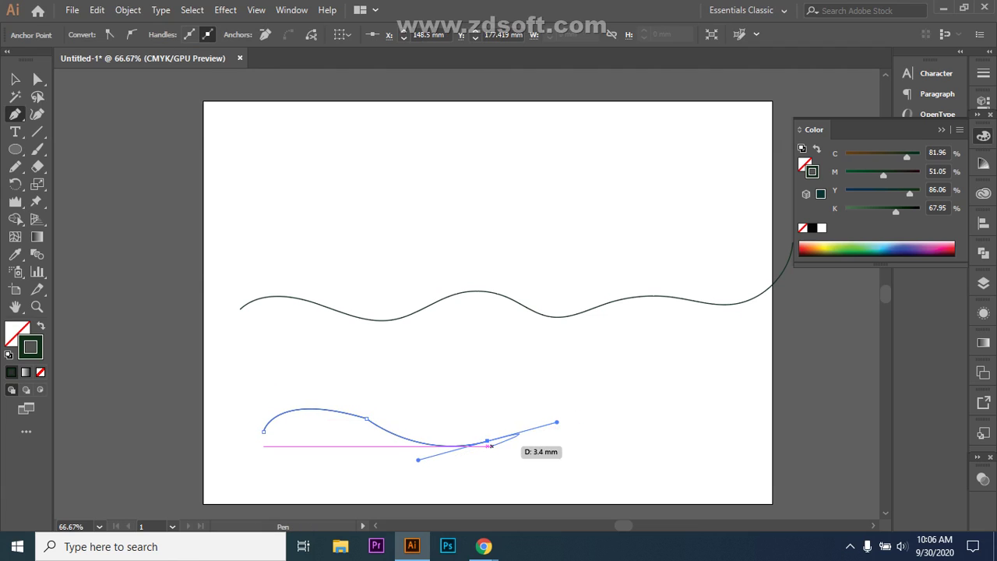
pyautogui.click(487, 441)
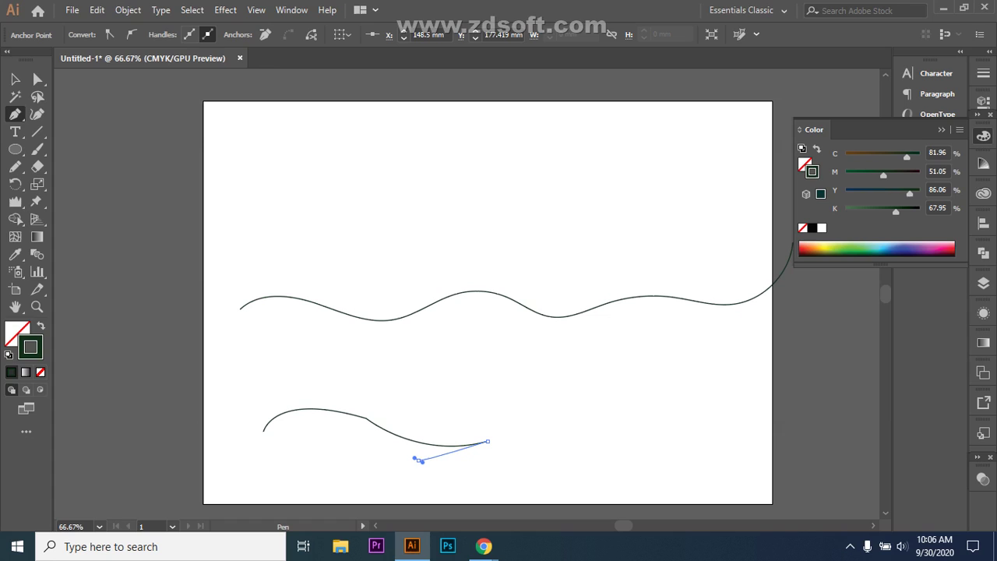
pyautogui.moveTo(419, 460); pyautogui.dragTo(414, 450)
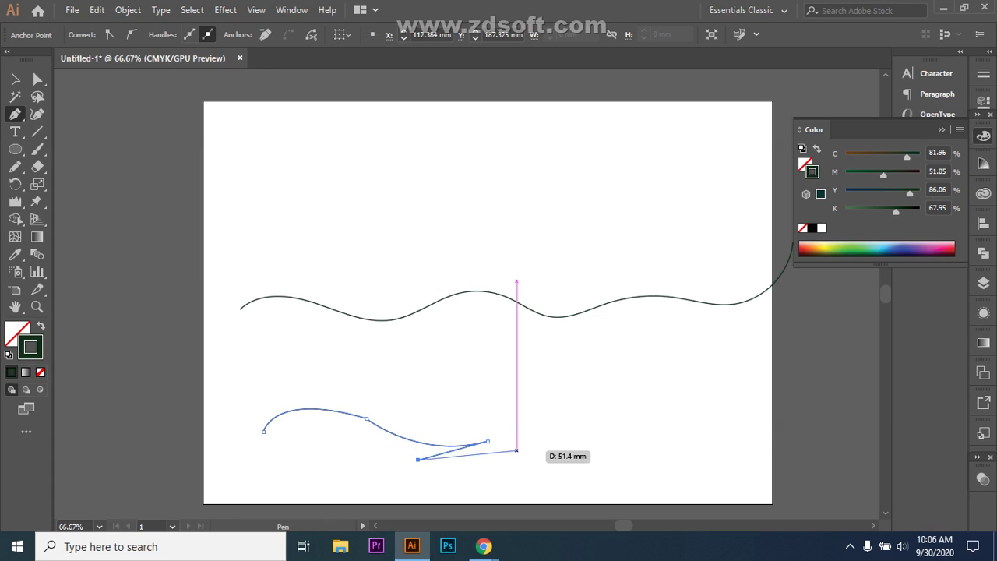
pyautogui.hotkey('ctrl', 'z')
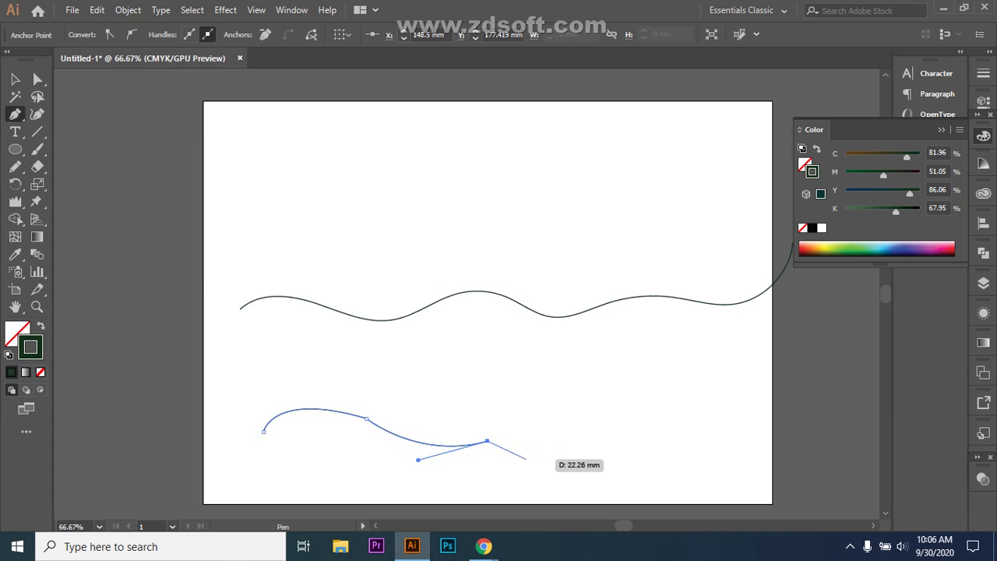
pyautogui.hotkey('ctrl', 'z')
# - Extend the lower curve with two more curved points to the right and finish it
pyautogui.click(488, 442)
pyautogui.moveTo(620, 427); pyautogui.dragTo(688, 445)
pyautogui.click(620, 427)
pyautogui.moveTo(765, 438); pyautogui.dragTo(851, 408)
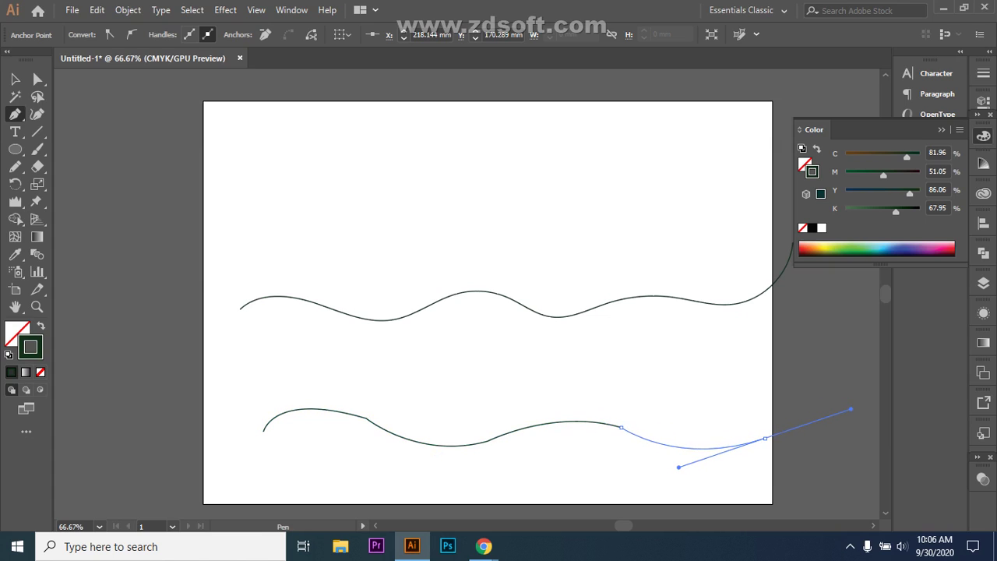
pyautogui.click(765, 439)
pyautogui.click(15, 79)
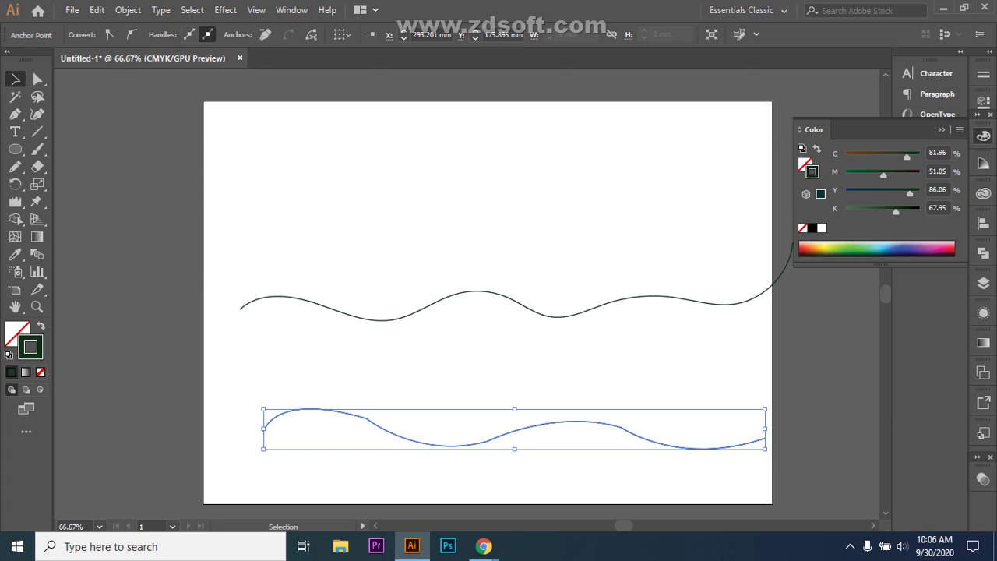
# - Move the lower wave up closer to the top wave and reselect it
pyautogui.moveTo(505, 433); pyautogui.dragTo(494, 383)
pyautogui.click(483, 436)
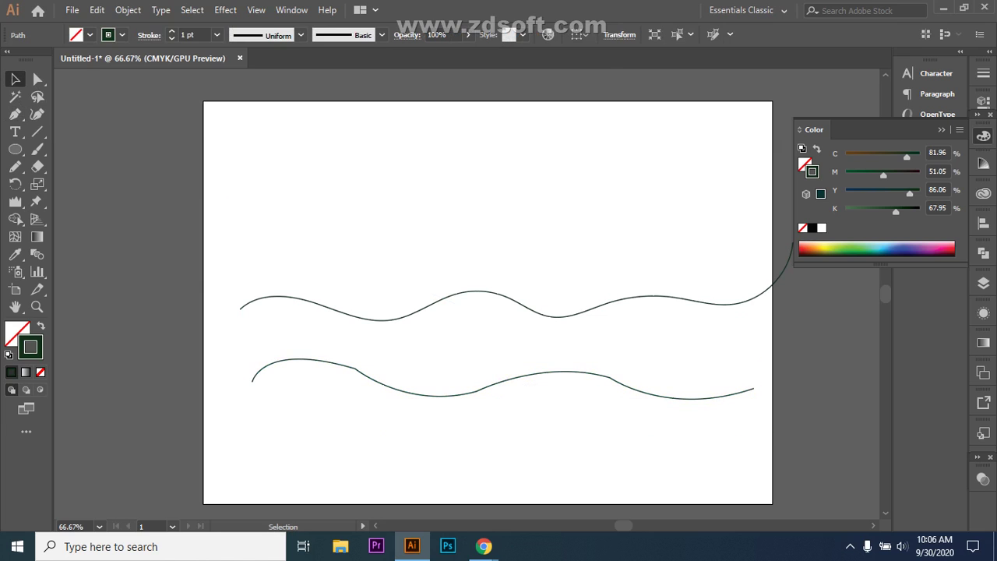
pyautogui.click(333, 362)
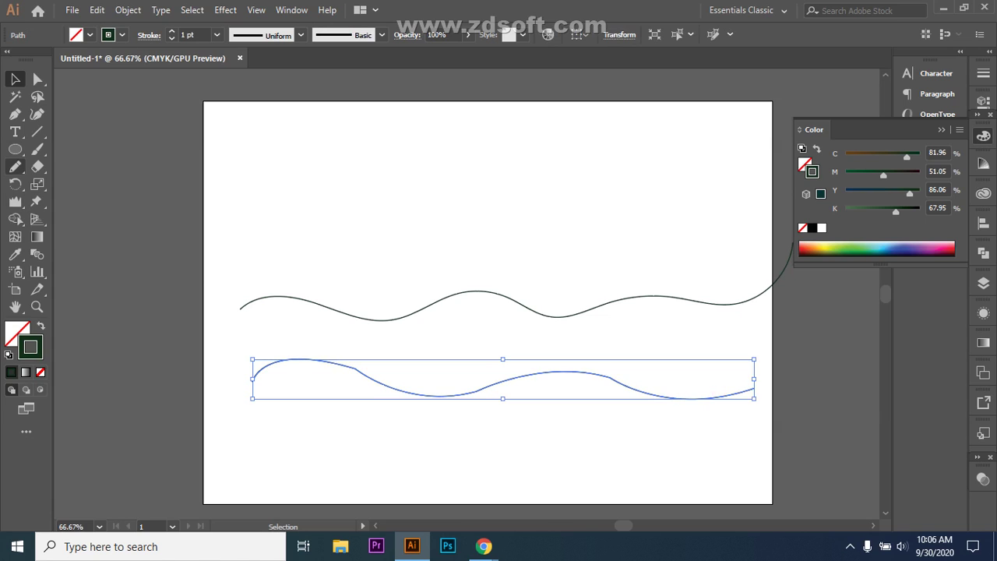
# - Smooth the lower wave's humps, dips and both ends with the Smooth tool, then reselect it
pyautogui.click(15, 166)
pyautogui.click(84, 202)
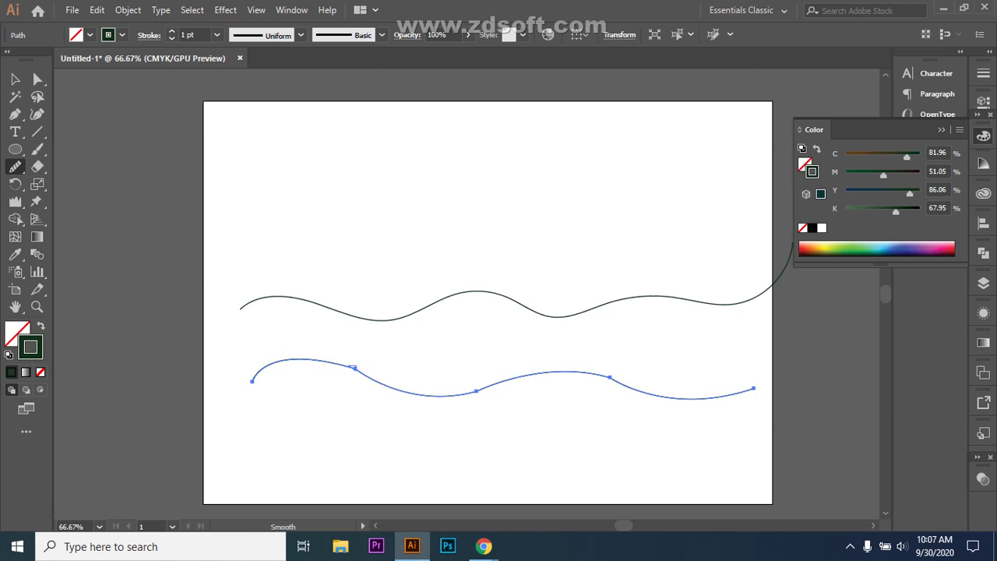
pyautogui.moveTo(354, 367); pyautogui.dragTo(308, 359)
pyautogui.moveTo(614, 378); pyautogui.dragTo(487, 384)
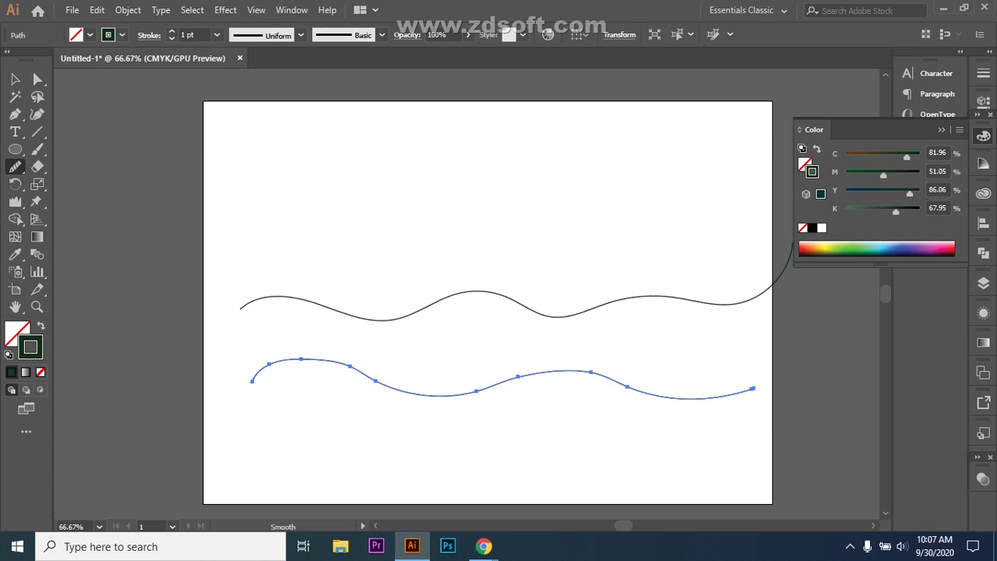
pyautogui.moveTo(535, 375); pyautogui.dragTo(475, 389)
pyautogui.moveTo(460, 394); pyautogui.dragTo(360, 377)
pyautogui.moveTo(281, 360); pyautogui.dragTo(258, 369)
pyautogui.moveTo(620, 383); pyautogui.dragTo(545, 372)
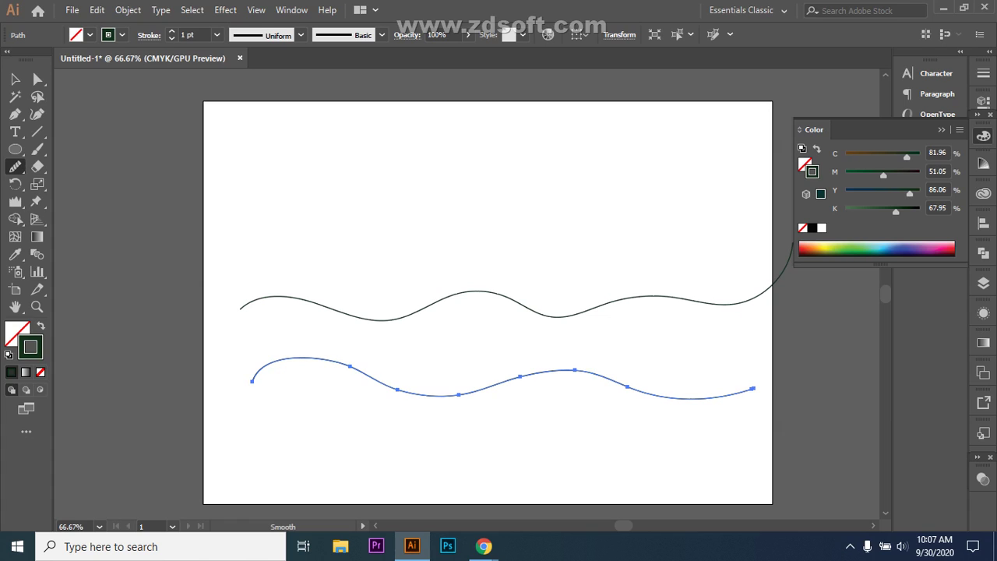
pyautogui.moveTo(632, 387); pyautogui.dragTo(670, 396)
pyautogui.press('v')
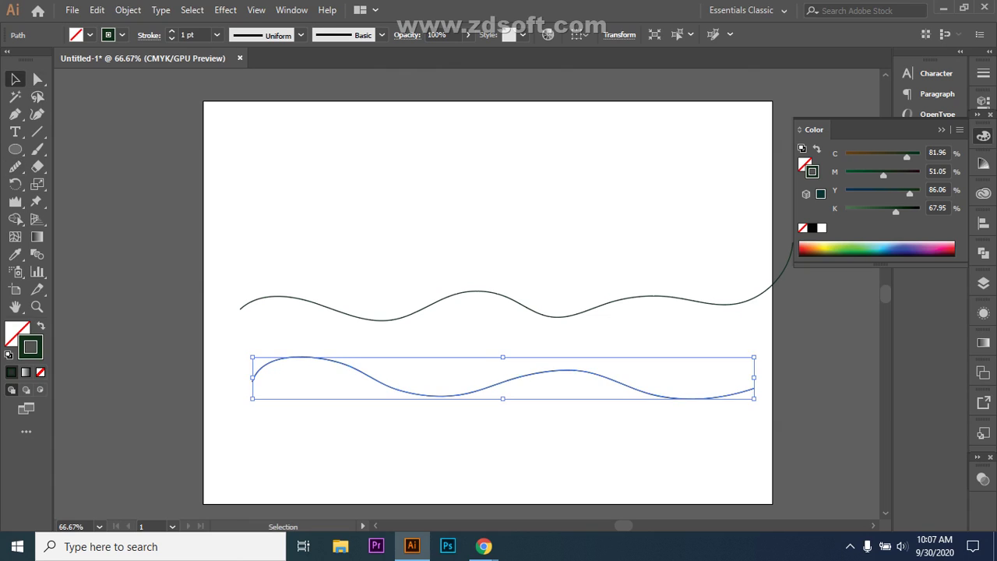
pyautogui.hotkey('ctrl', 'shift', 'a')
pyautogui.click(504, 380)
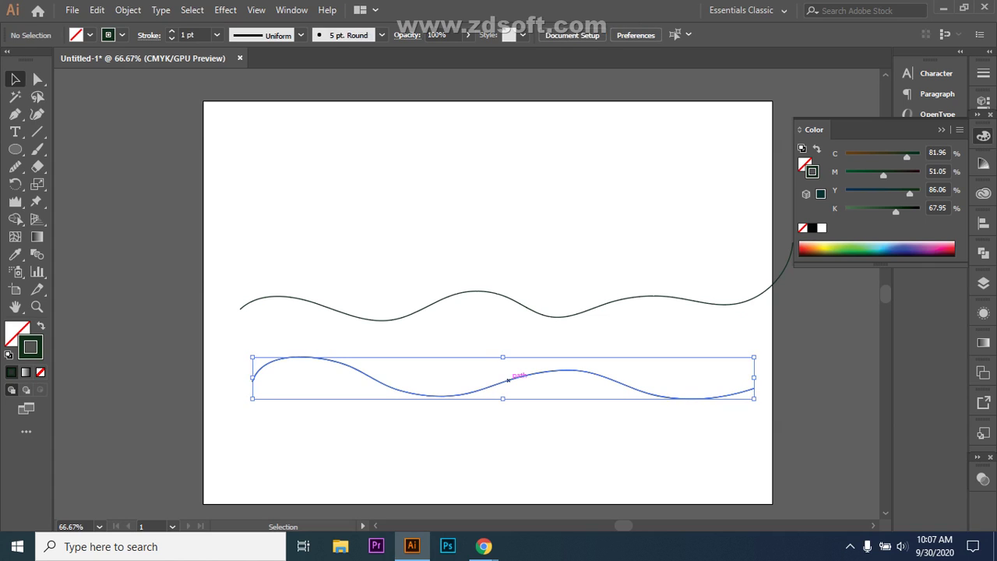
# - Move the smoothed wave up and delete the old wave beneath it
pyautogui.moveTo(504, 380); pyautogui.dragTo(495, 223)
pyautogui.moveTo(230, 279); pyautogui.dragTo(401, 343)
pyautogui.press('Delete')
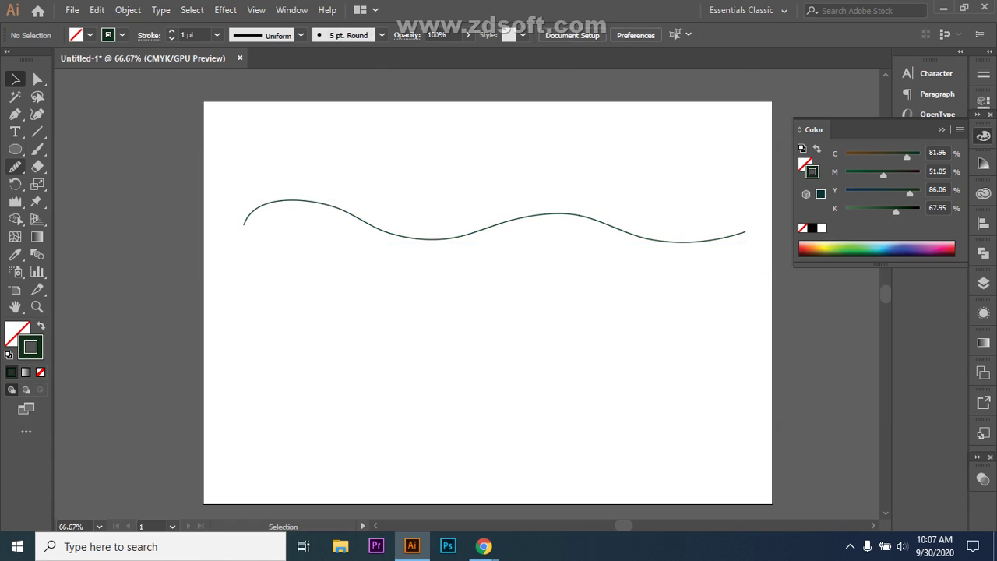
# - Erase two small gaps in the wave with the Path Eraser, then deselect and zoom in
pyautogui.click(15, 165)
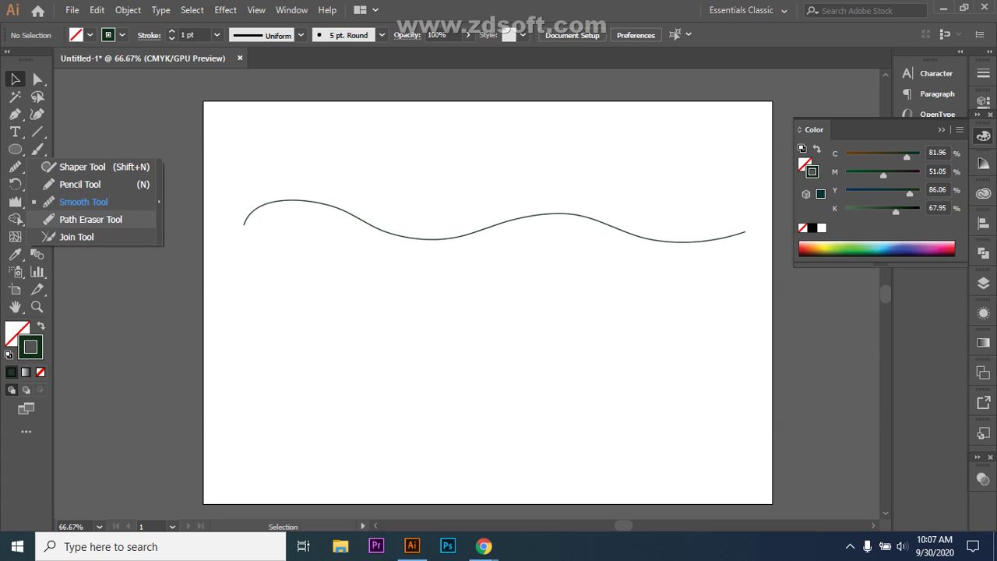
pyautogui.click(90, 219)
pyautogui.moveTo(234, 172); pyautogui.dragTo(322, 239)
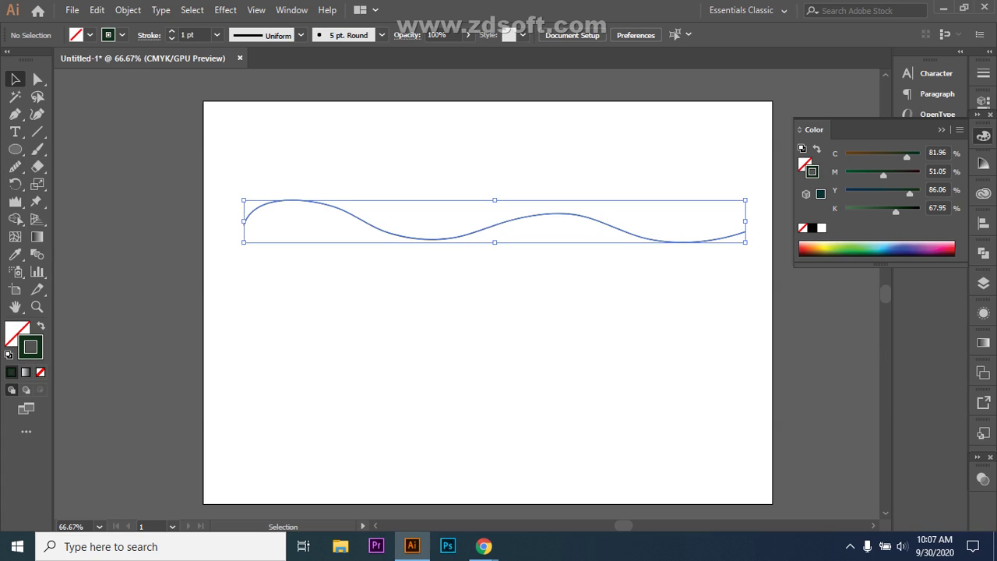
pyautogui.click(15, 166)
pyautogui.click(91, 220)
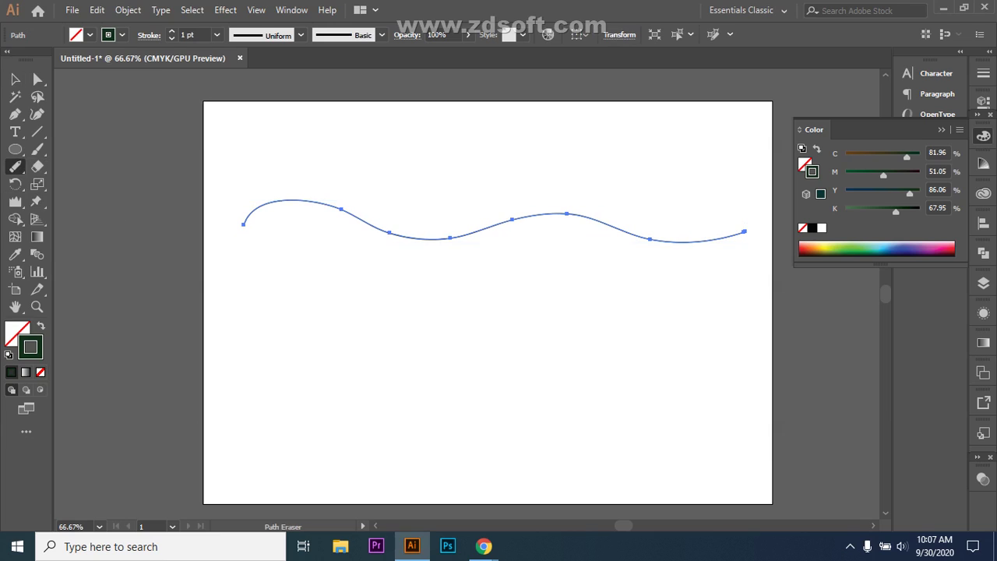
pyautogui.moveTo(378, 232); pyautogui.dragTo(384, 231)
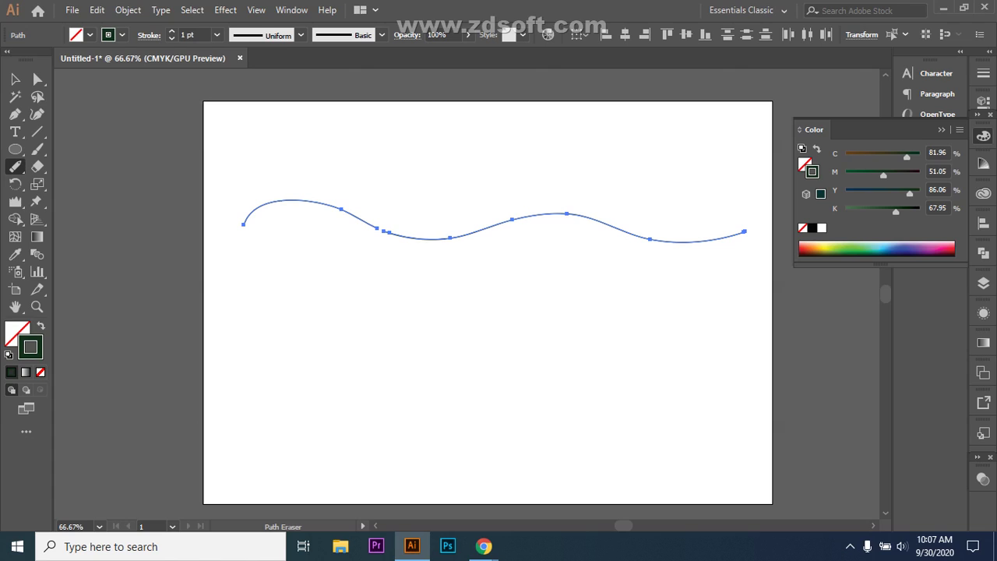
pyautogui.click(531, 215)
pyautogui.click(548, 215)
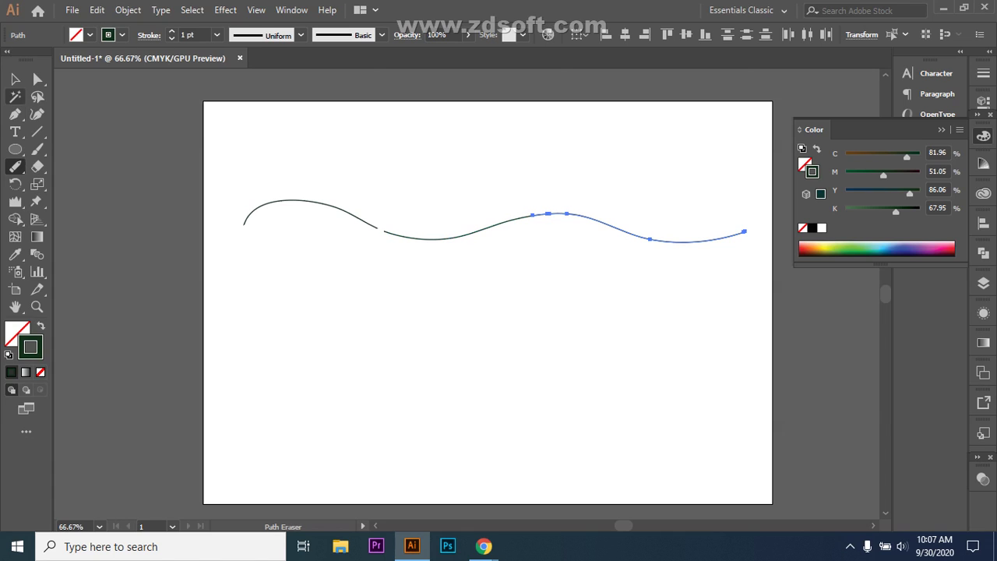
pyautogui.press('v')
pyautogui.hotkey('ctrl', 'shift', 'a')
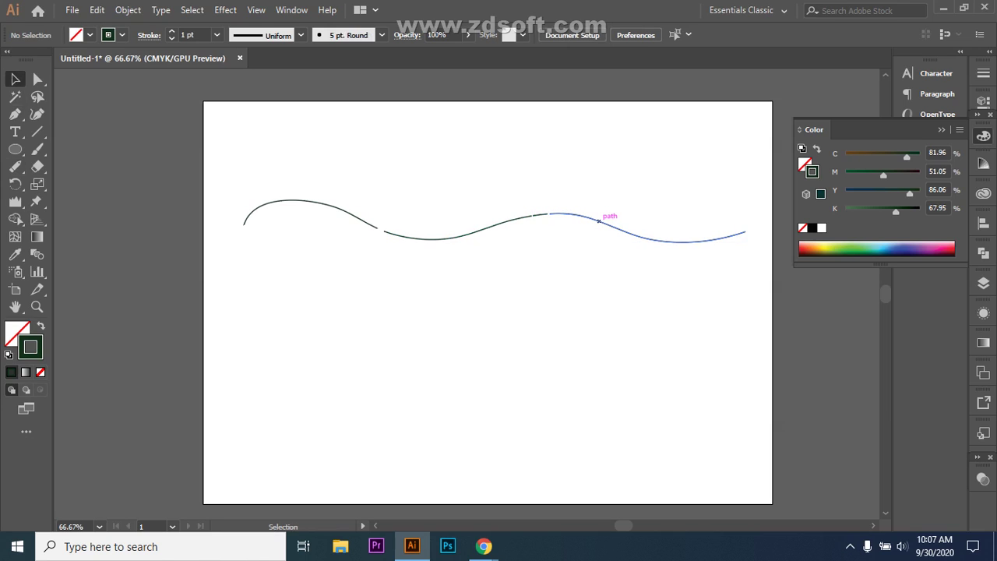
pyautogui.hotkey('ctrl', '+')
pyautogui.hotkey('ctrl', '+')
pyautogui.hotkey('ctrl', '+')
pyautogui.scroll(3, 468, 233)
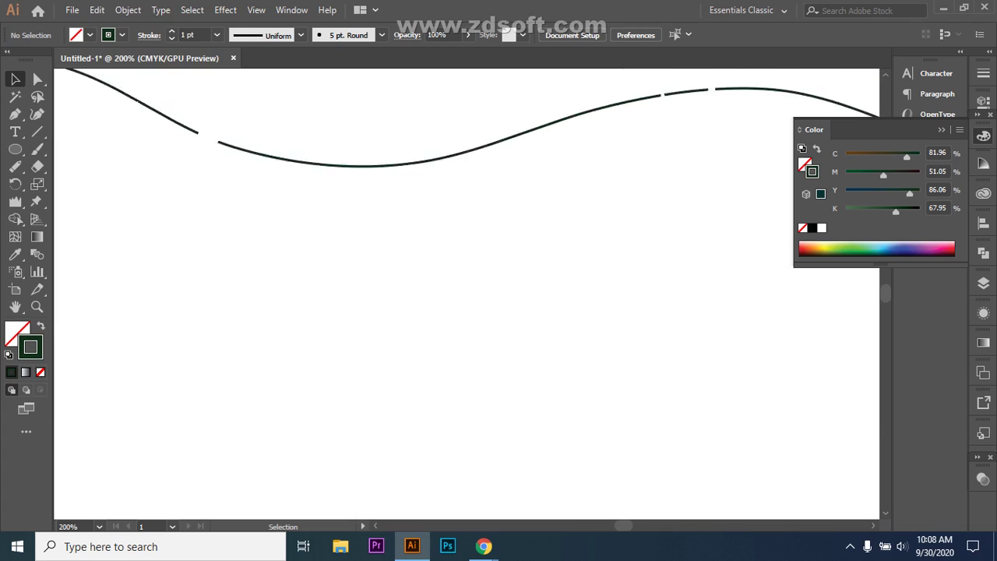
# - Draw a straight horizontal line below the wave, then bring Google Meet to the front
pyautogui.press('\\')
pyautogui.press('\\')
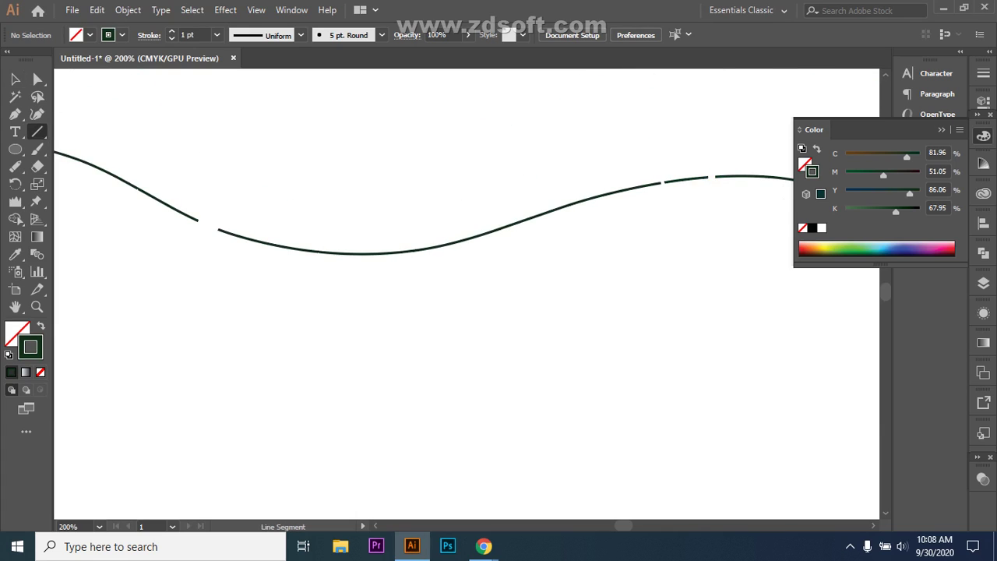
pyautogui.moveTo(241, 363); pyautogui.dragTo(606, 363)
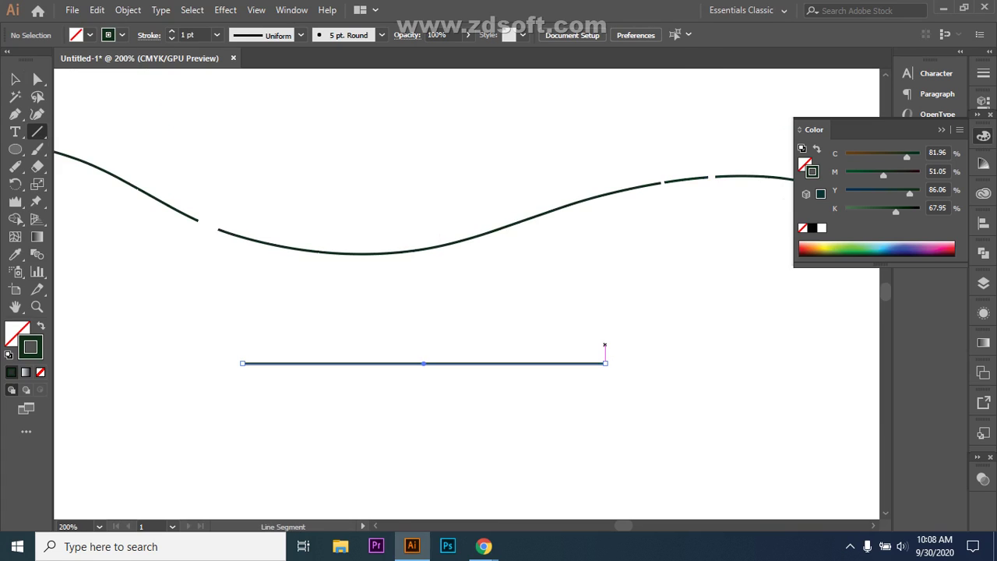
pyautogui.click(484, 546)
pyautogui.click(389, 487)
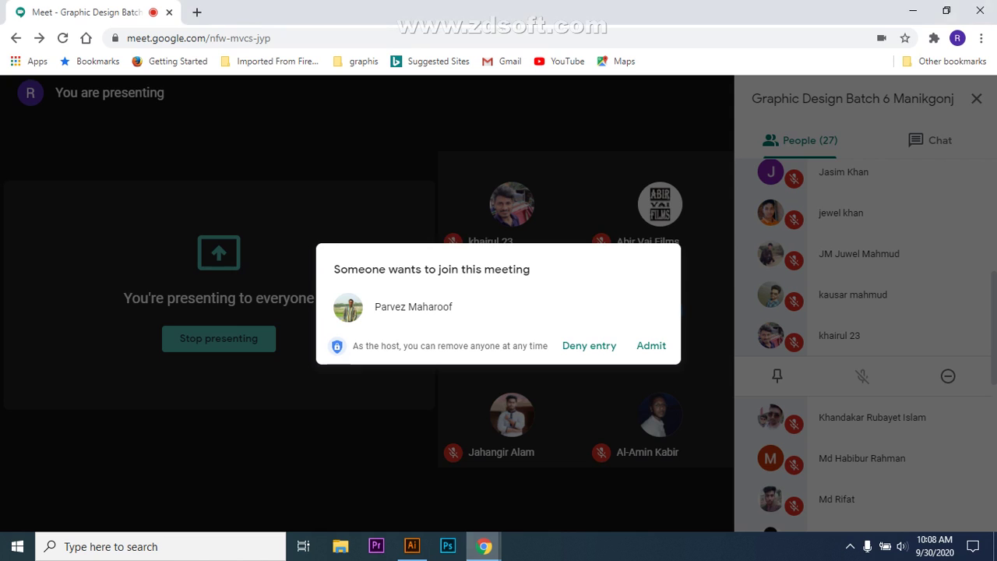
# - Admit the waiting participant into the Meet call and return to Illustrator
pyautogui.click(652, 345)
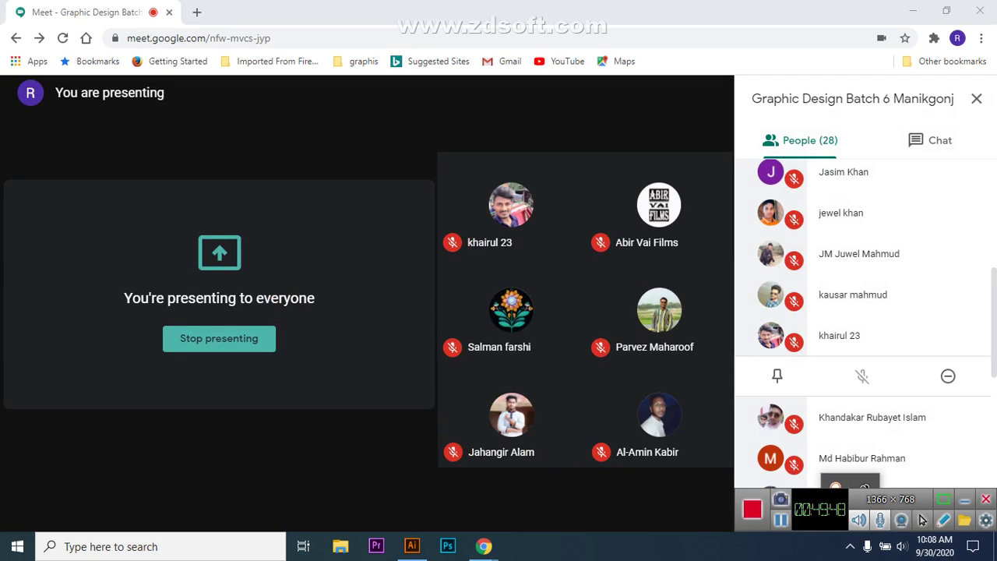
pyautogui.moveTo(922, 521)
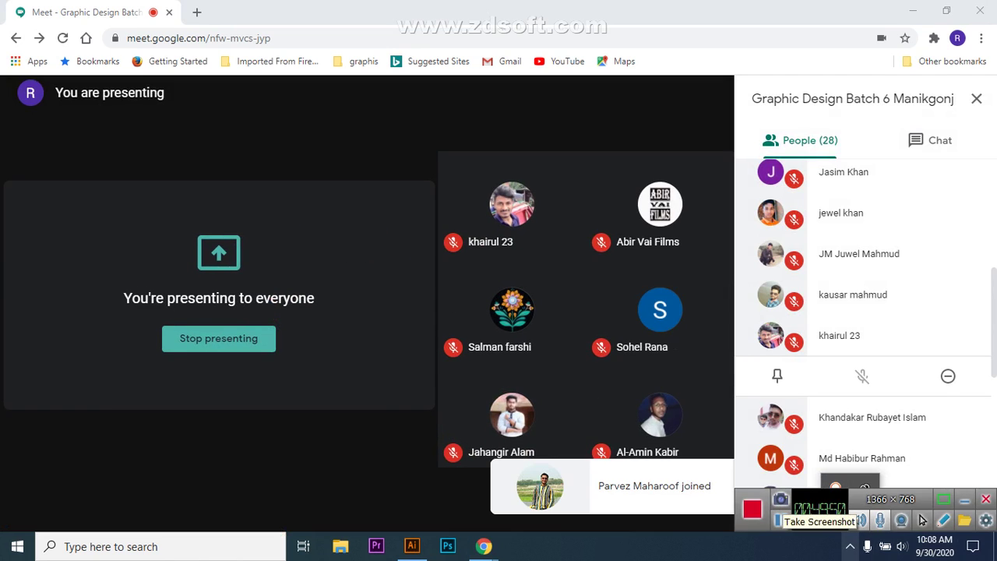
pyautogui.hotkey('alt', 'Tab')
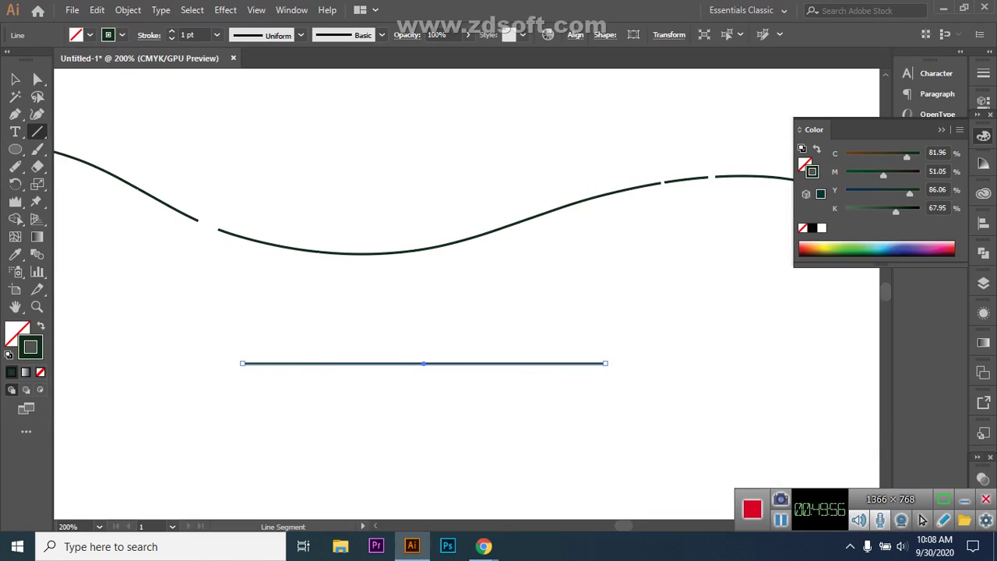
# - Cut gaps along the straight line with the Path Eraser, zooming in, then deselect the pieces
pyautogui.click(964, 500)
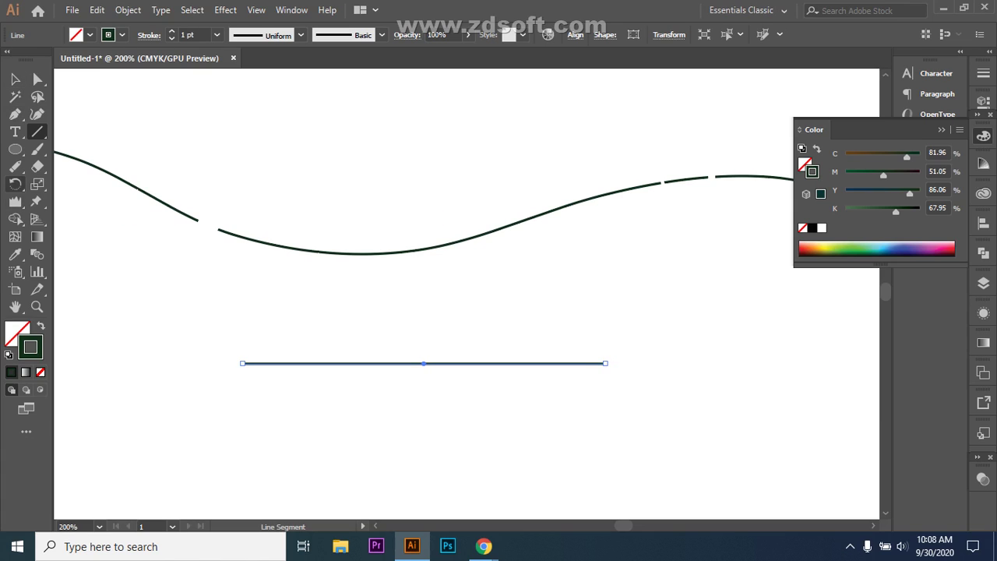
pyautogui.click(15, 166)
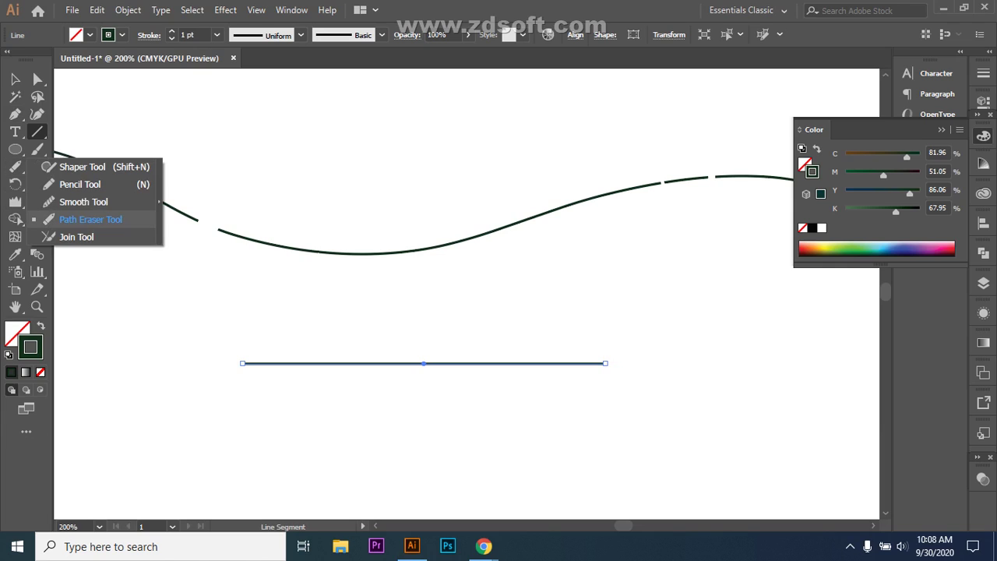
pyautogui.click(86, 219)
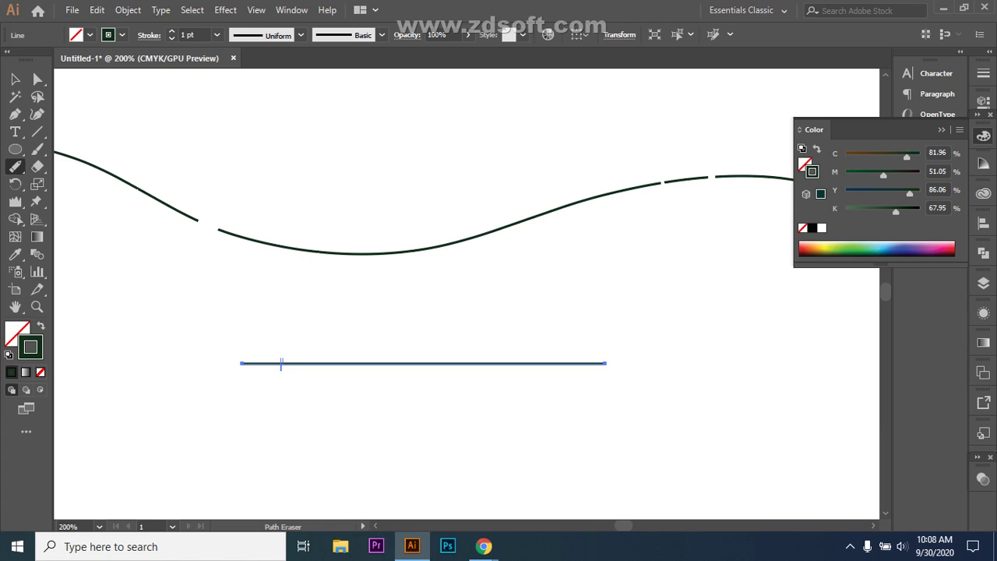
pyautogui.moveTo(281, 363); pyautogui.dragTo(603, 363)
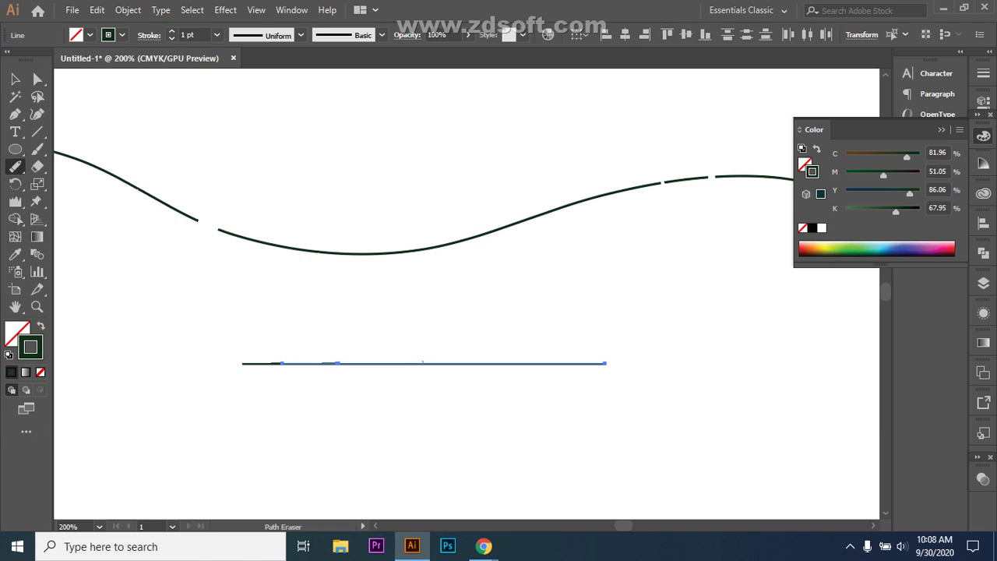
pyautogui.click(424, 364)
pyautogui.hotkey('ctrl', '=')
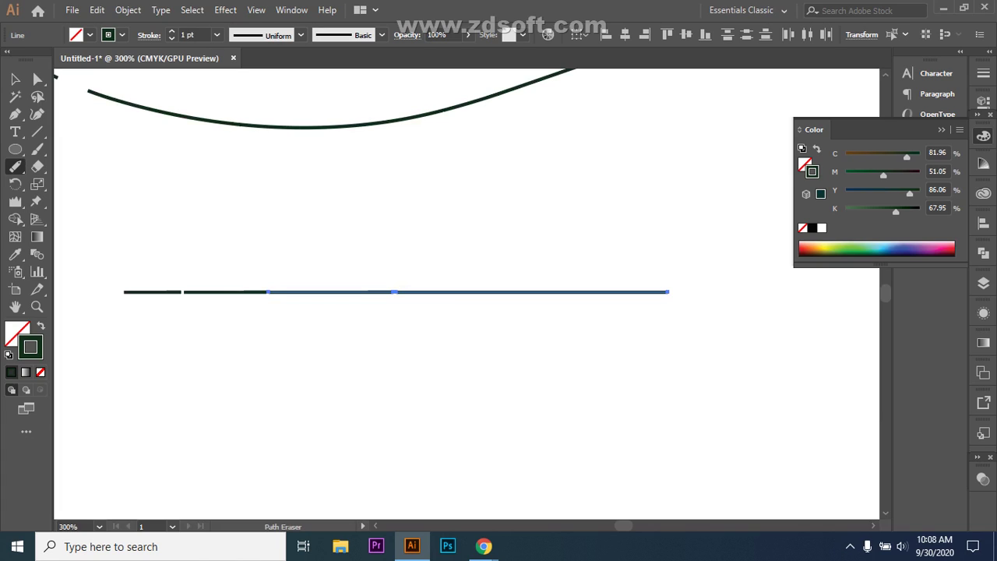
pyautogui.moveTo(464, 293); pyautogui.dragTo(394, 292)
pyautogui.press('v')
pyautogui.hotkey('ctrl', 'shift', 'a')
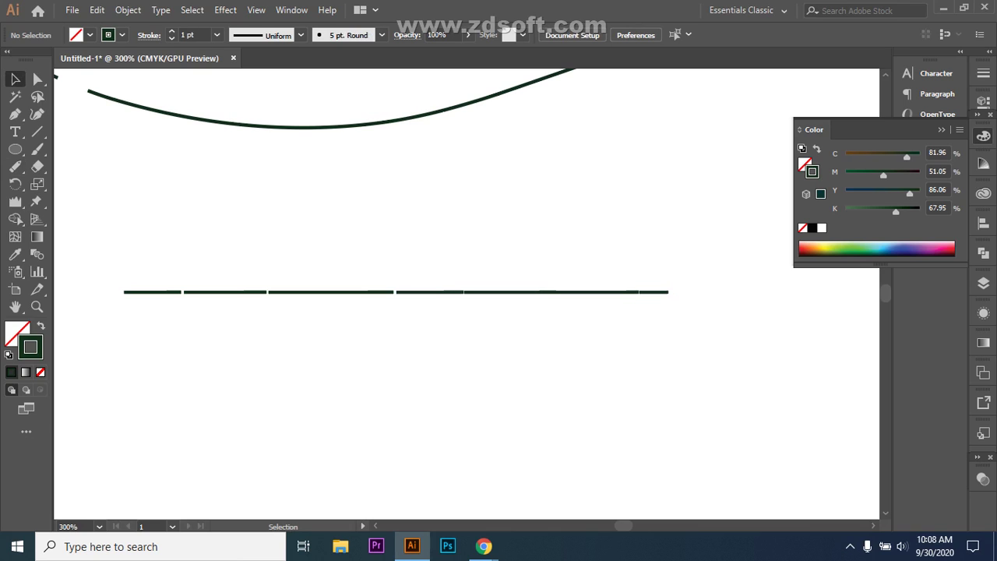
# - Drag the right-end dash and two neighbouring dashes slightly right to open their gaps
pyautogui.click(662, 291)
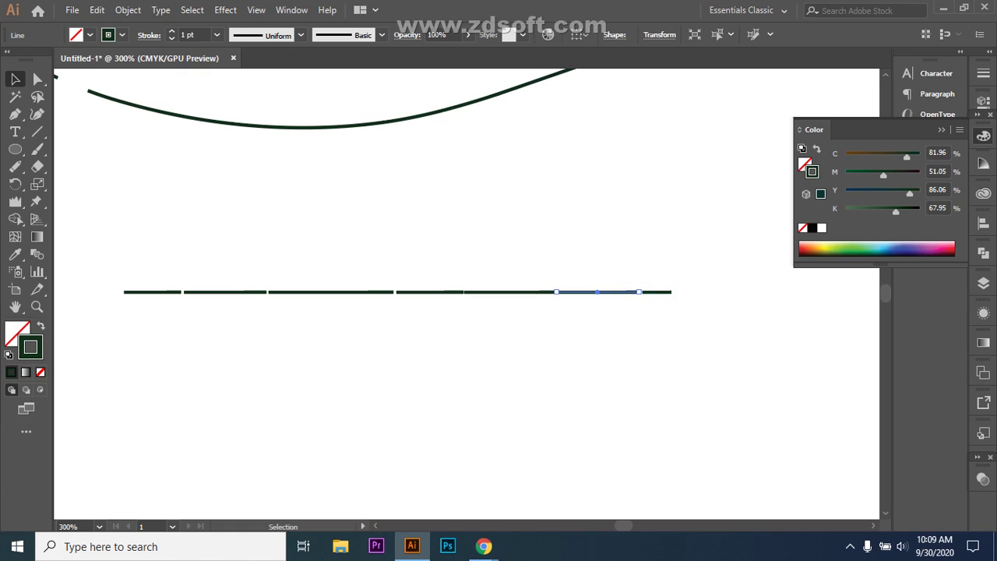
pyautogui.hotkey('ctrl', 'shift', 'a')
pyautogui.moveTo(662, 292); pyautogui.dragTo(670, 292)
pyautogui.hotkey('ctrl', 'shift', 'a')
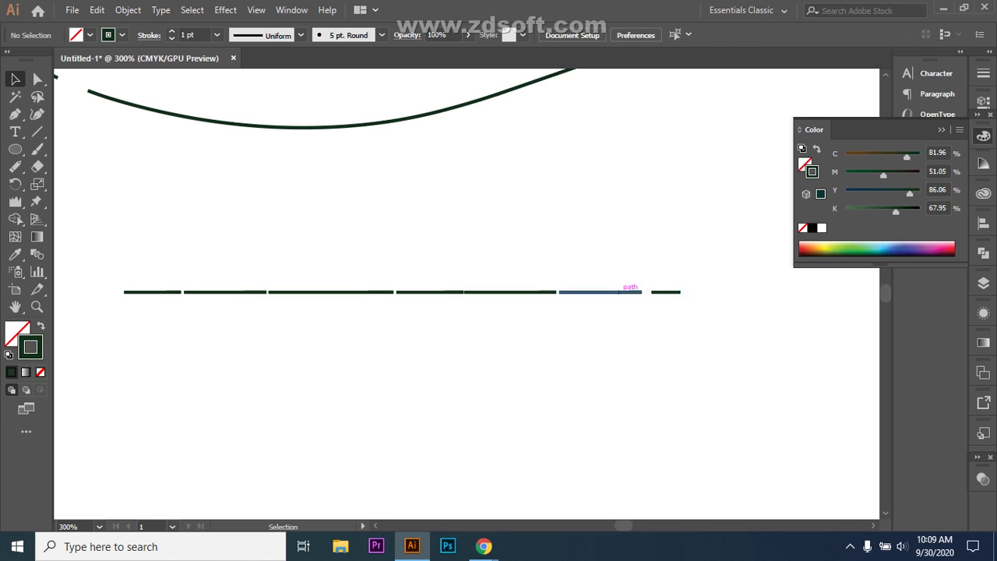
pyautogui.moveTo(627, 291); pyautogui.dragTo(634, 291)
pyautogui.hotkey('ctrl', 'shift', 'a')
pyautogui.moveTo(514, 291); pyautogui.dragTo(524, 291)
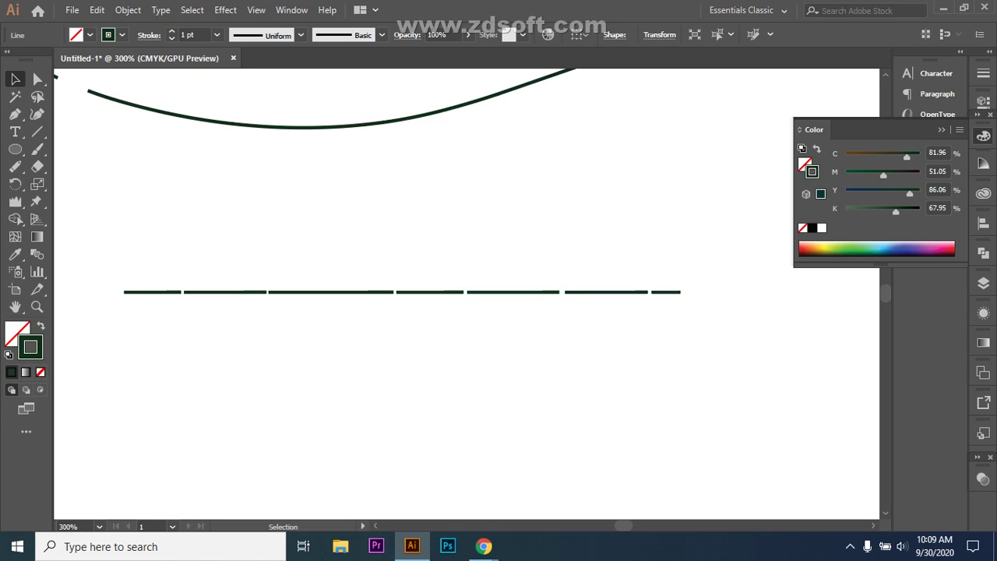
pyautogui.hotkey('ctrl', 'shift', 'a')
# - Nudge the first three dashes with arrow keys to even out the left-side gaps
pyautogui.click(421, 291)
pyautogui.hotkey('ctrl', 'shift', 'a')
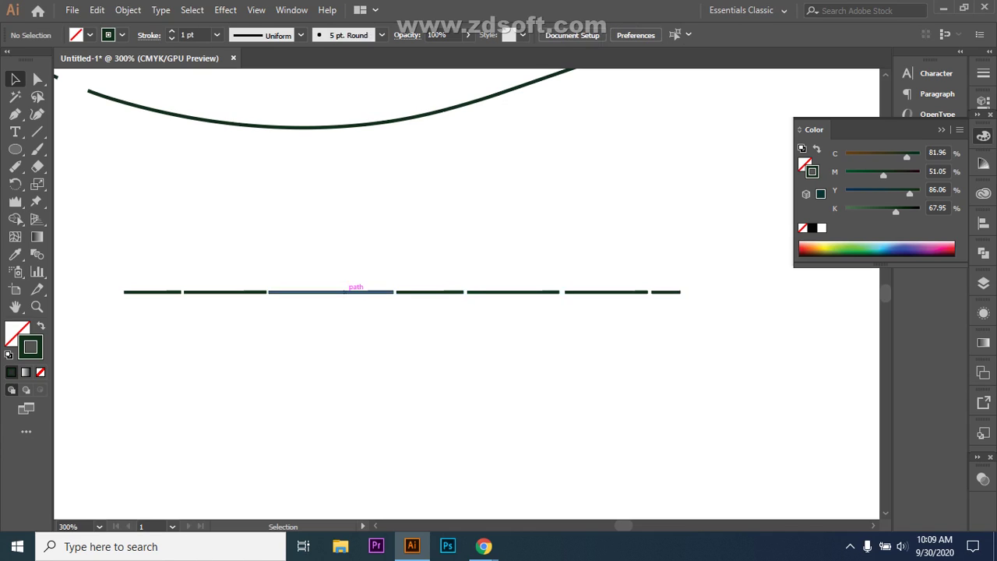
pyautogui.click(350, 292)
pyautogui.click(152, 292)
pyautogui.press('Left')
pyautogui.press('Left')
pyautogui.press('Left')
pyautogui.click(226, 291)
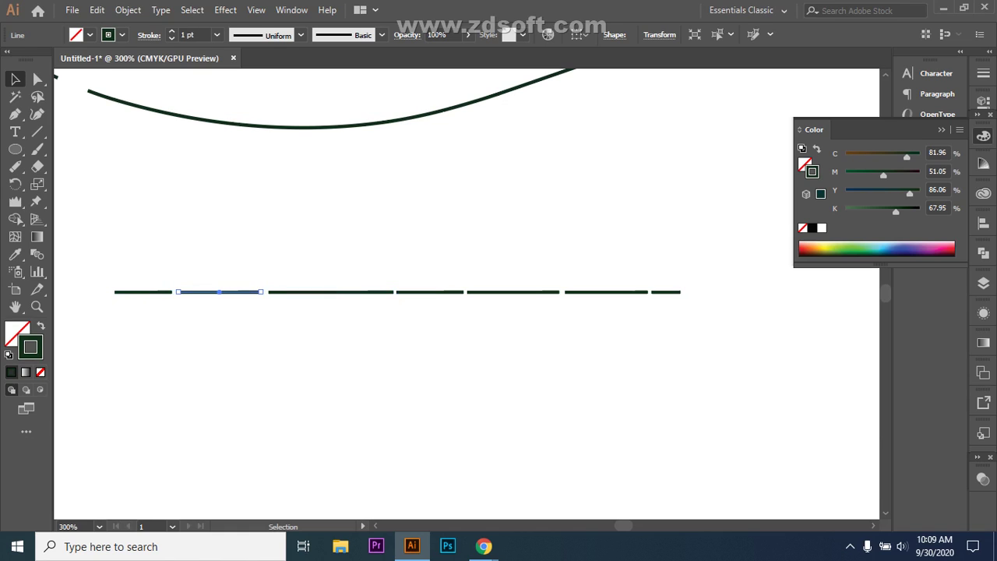
pyautogui.press('Right')
pyautogui.click(321, 291)
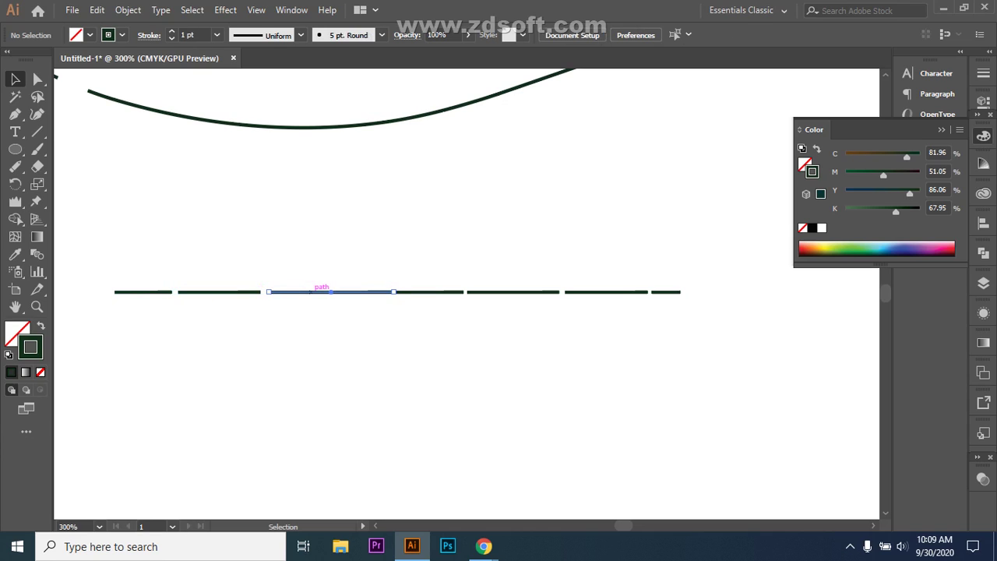
pyautogui.press('Left')
pyautogui.press('Left')
pyautogui.press('Left')
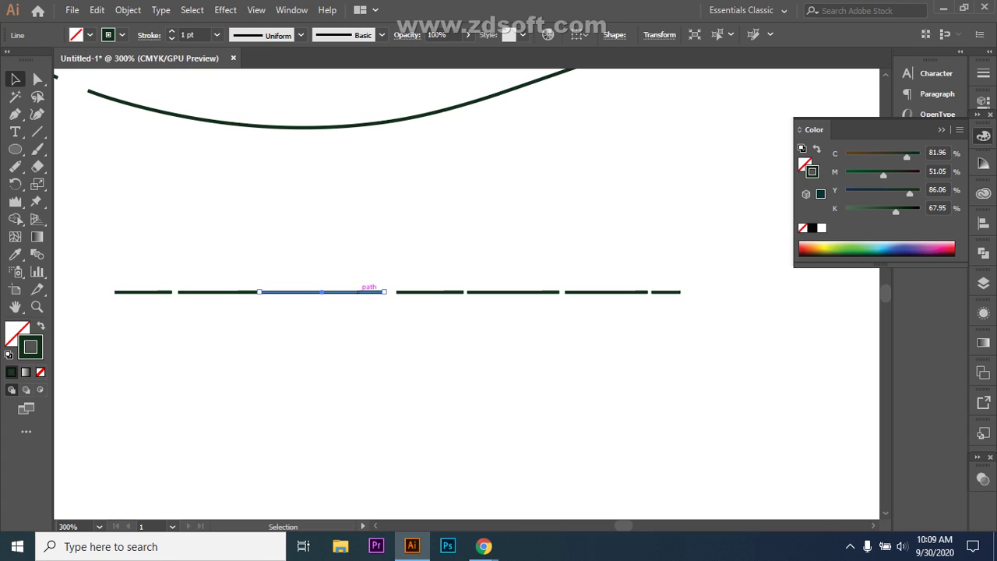
pyautogui.hotkey('ctrl', 'shift', 'a')
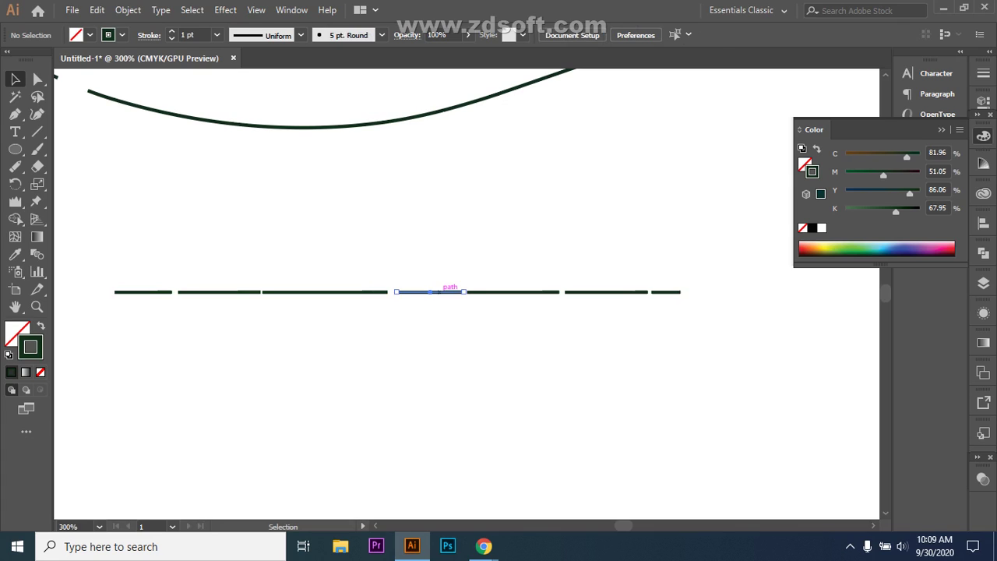
pyautogui.click(450, 291)
pyautogui.hotkey('ctrl', 'shift', 'a')
pyautogui.moveTo(15, 166); pyautogui.dragTo(86, 220)
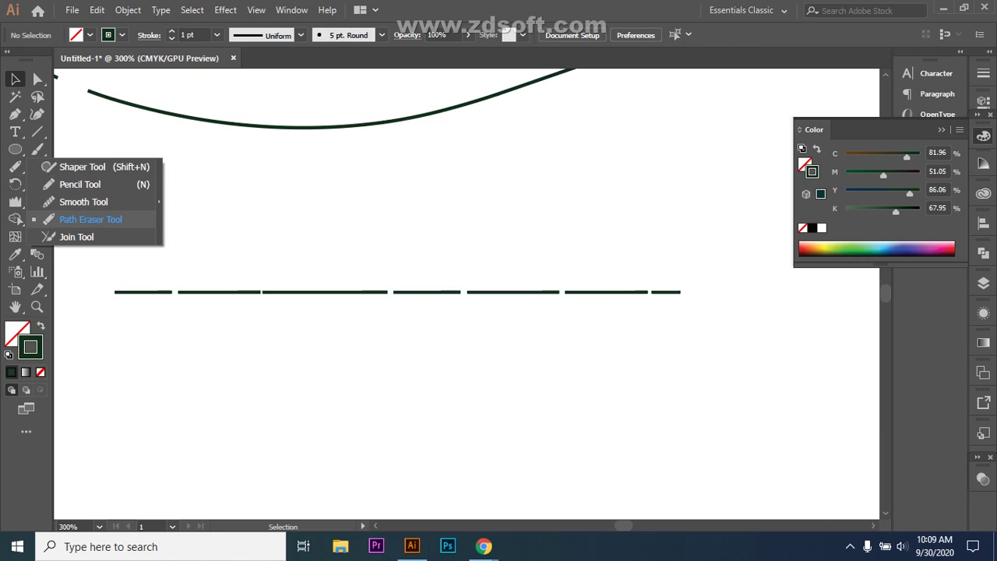
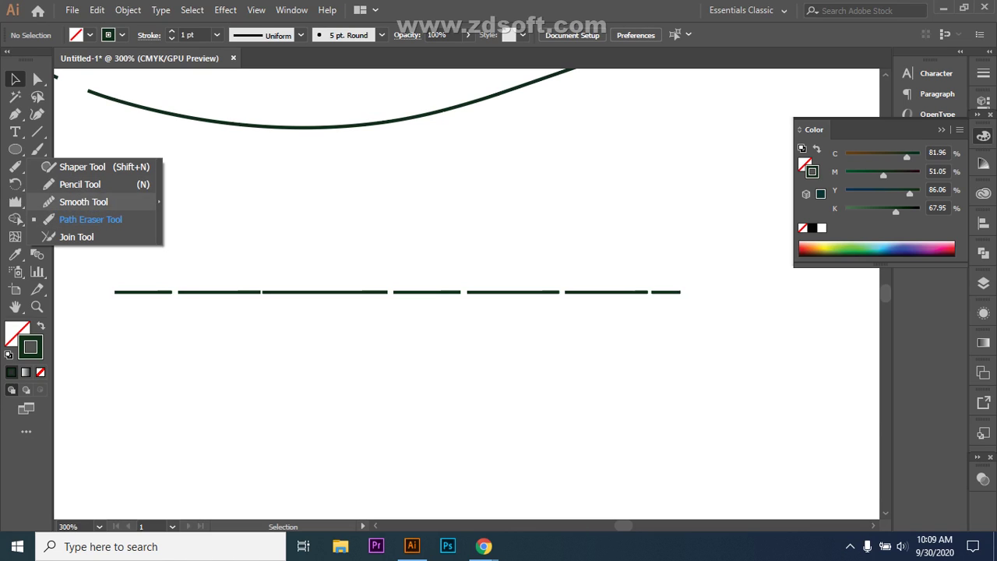
# - With the Eraser Tool, cut gaps at the upper dashed line's left end, middle and right end
pyautogui.press('Escape')
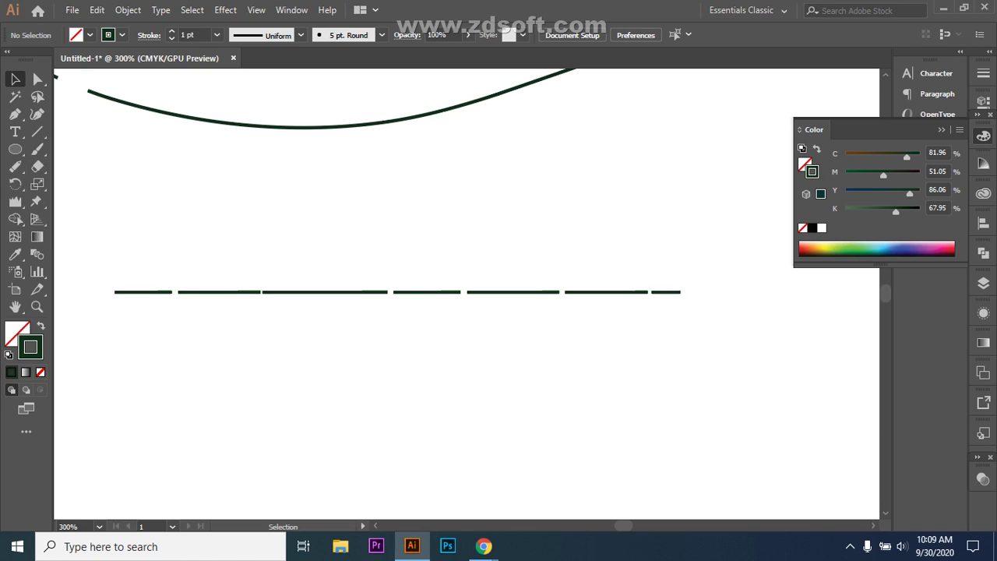
pyautogui.click(38, 165)
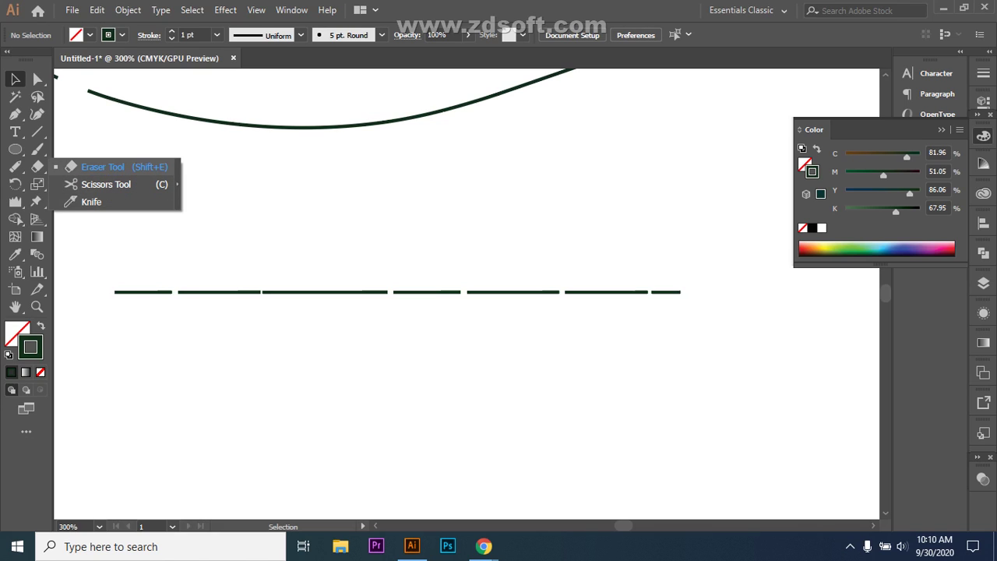
pyautogui.click(102, 167)
pyautogui.moveTo(133, 292); pyautogui.dragTo(140, 293)
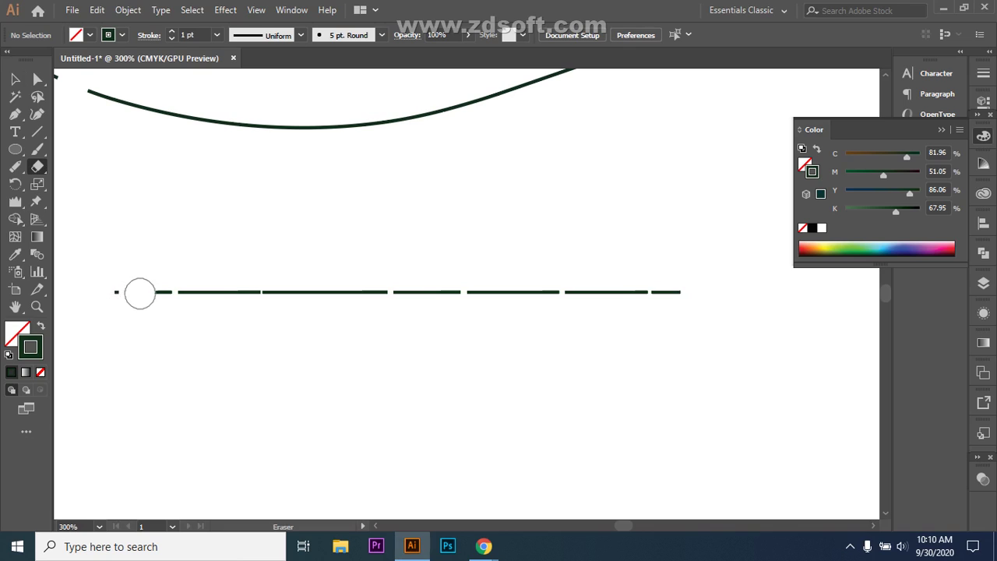
pyautogui.moveTo(425, 276); pyautogui.dragTo(426, 291)
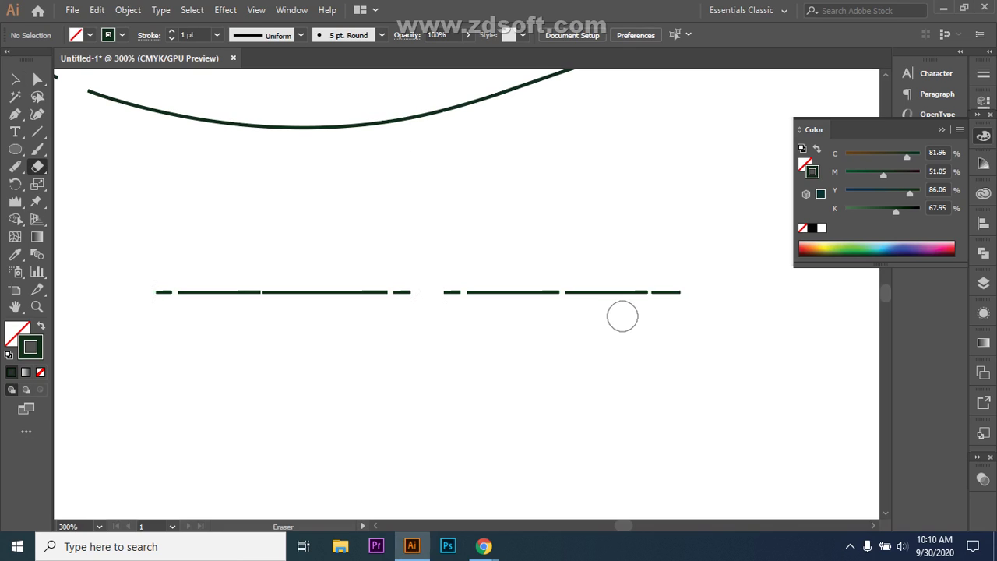
pyautogui.moveTo(605, 285); pyautogui.dragTo(608, 285)
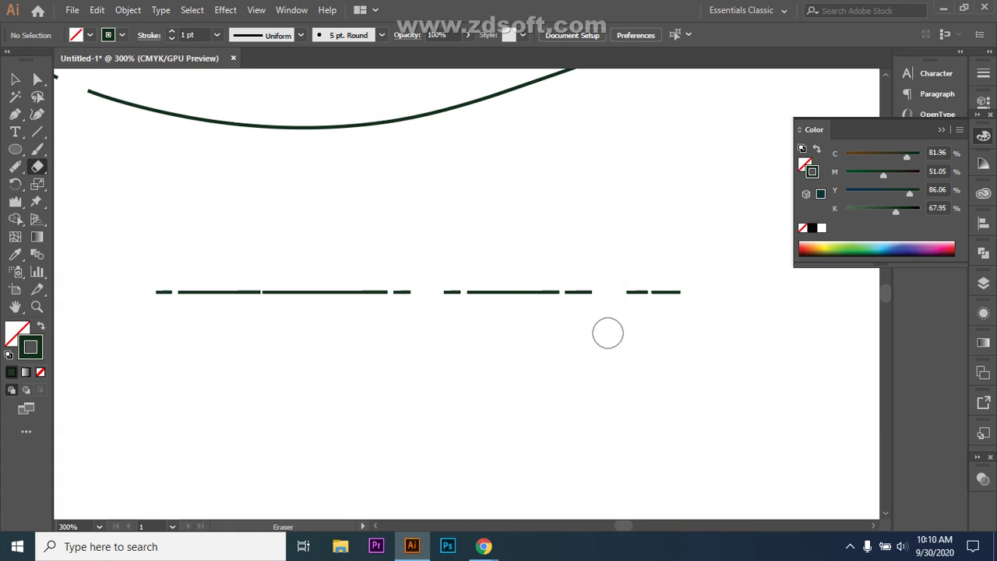
# - Draw a long horizontal line below the dashed line and erase five gaps into it
pyautogui.click(37, 132)
pyautogui.moveTo(195, 395); pyautogui.dragTo(693, 371)
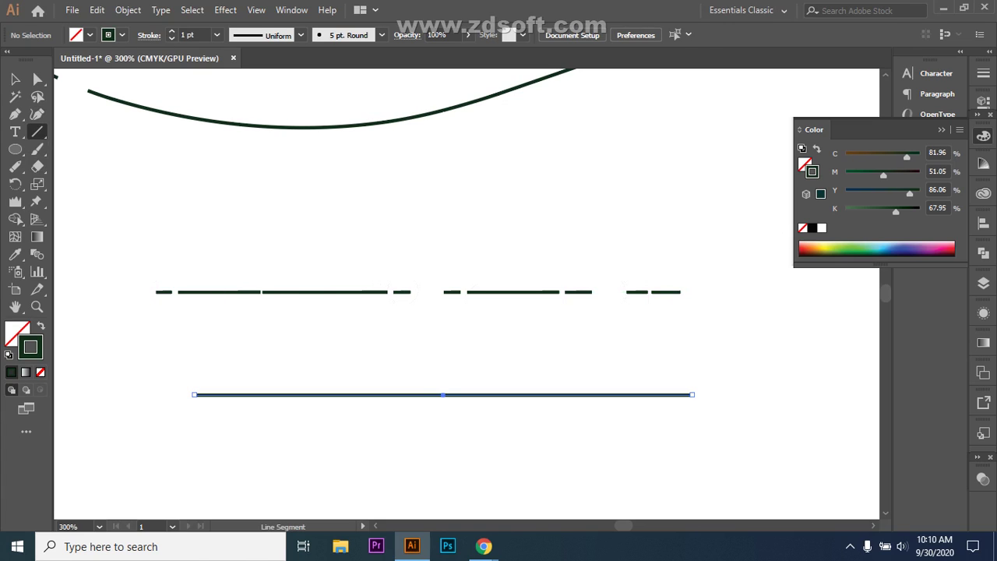
pyautogui.moveTo(37, 166); pyautogui.dragTo(92, 166)
pyautogui.moveTo(247, 392); pyautogui.dragTo(247, 413)
pyautogui.moveTo(350, 385); pyautogui.dragTo(358, 399)
pyautogui.moveTo(457, 382); pyautogui.dragTo(462, 405)
pyautogui.moveTo(550, 381); pyautogui.dragTo(556, 409)
pyautogui.moveTo(648, 379); pyautogui.dragTo(647, 402)
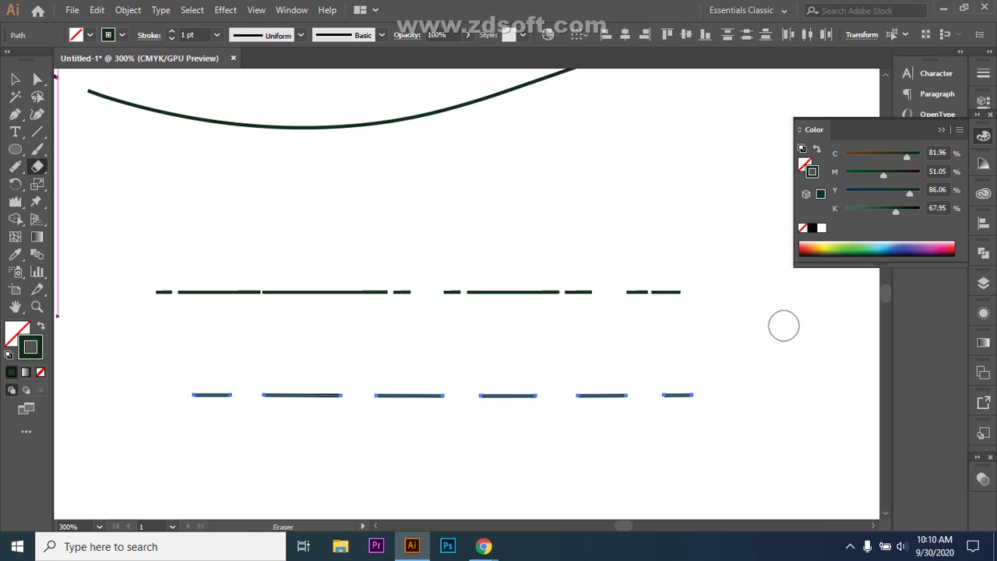
# - Click each piece of the lower line to confirm the six dashes are separate
pyautogui.press('v')
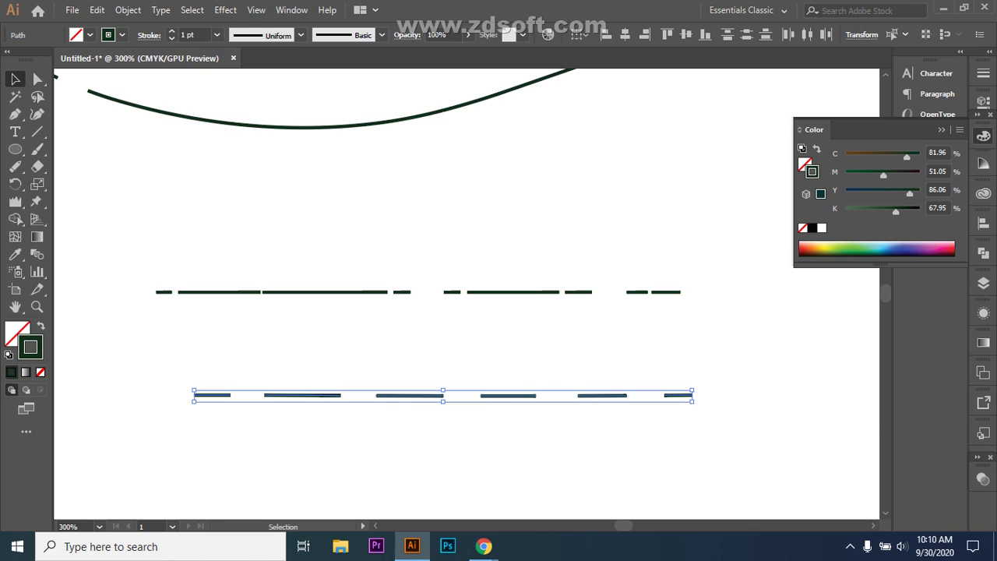
pyautogui.hotkey('ctrl', 'shift', 'a')
pyautogui.click(410, 395)
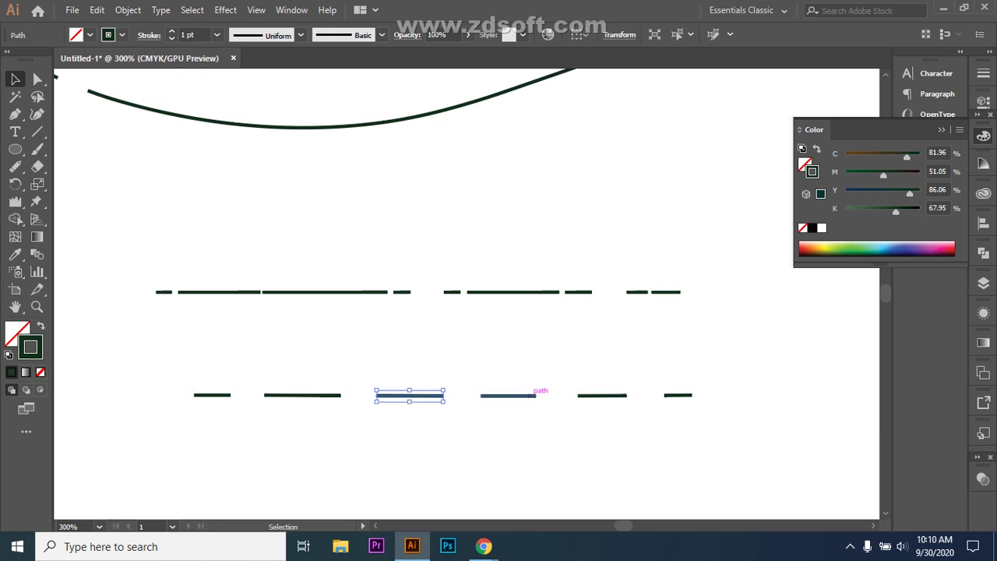
pyautogui.click(533, 395)
pyautogui.click(615, 395)
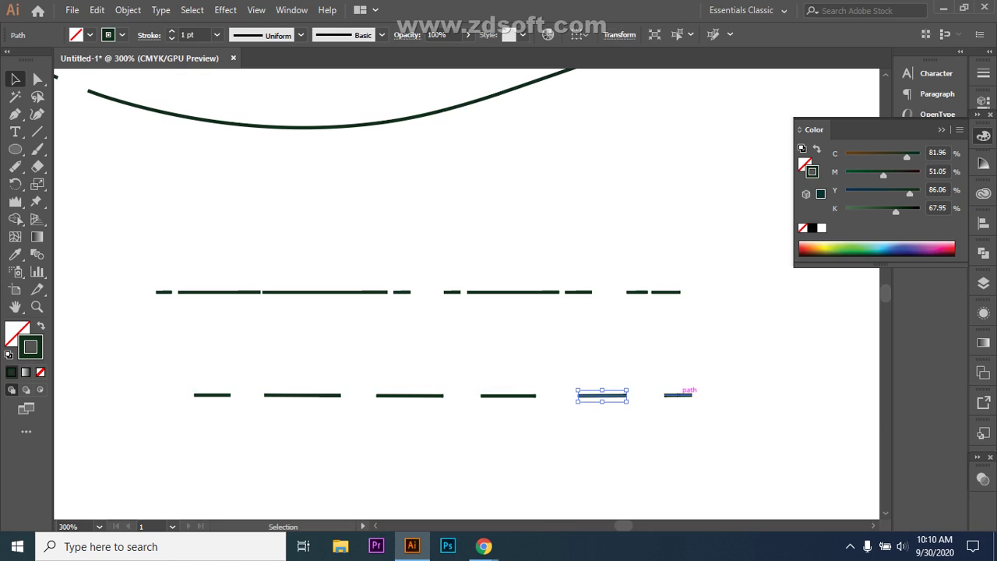
pyautogui.click(679, 395)
pyautogui.click(304, 394)
pyautogui.click(212, 395)
# - Select the second, then the fourth through sixth lower dashes, and clear the selection
pyautogui.click(249, 420)
pyautogui.click(304, 395)
pyautogui.click(358, 424)
pyautogui.click(508, 395)
pyautogui.click(602, 395)
pyautogui.click(678, 394)
pyautogui.hotkey('ctrl', 'shift', 'a')
pyautogui.press('l')
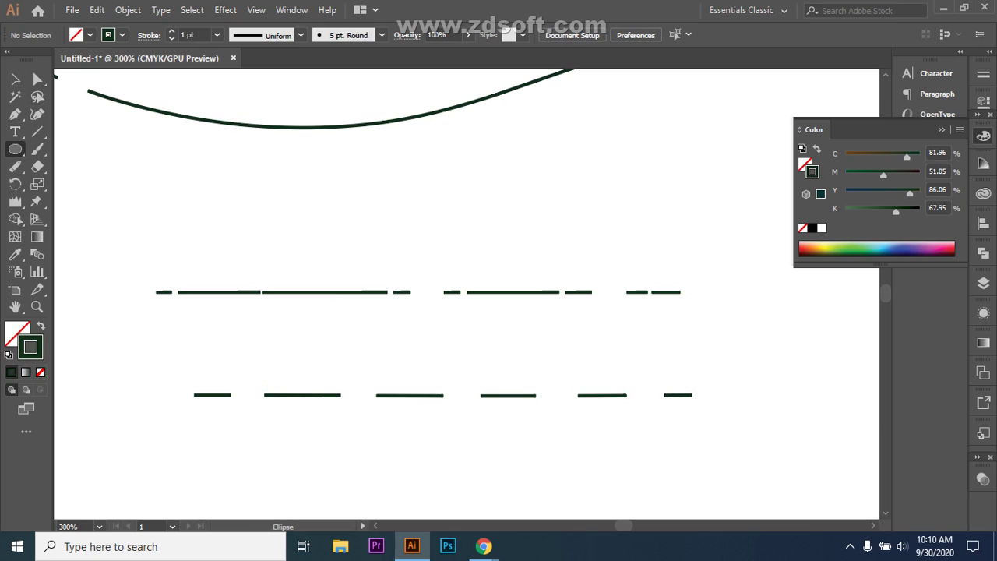
# - Draw a circle above the dashed lines and try erasing notches around it, undoing the trials
pyautogui.moveTo(303, 171)
pyautogui.mouseDown()
pyautogui.moveTo(393, 204)
pyautogui.moveTo(420, 199)
pyautogui.moveTo(402, 188)
pyautogui.mouseUp()
pyautogui.click(36, 165)
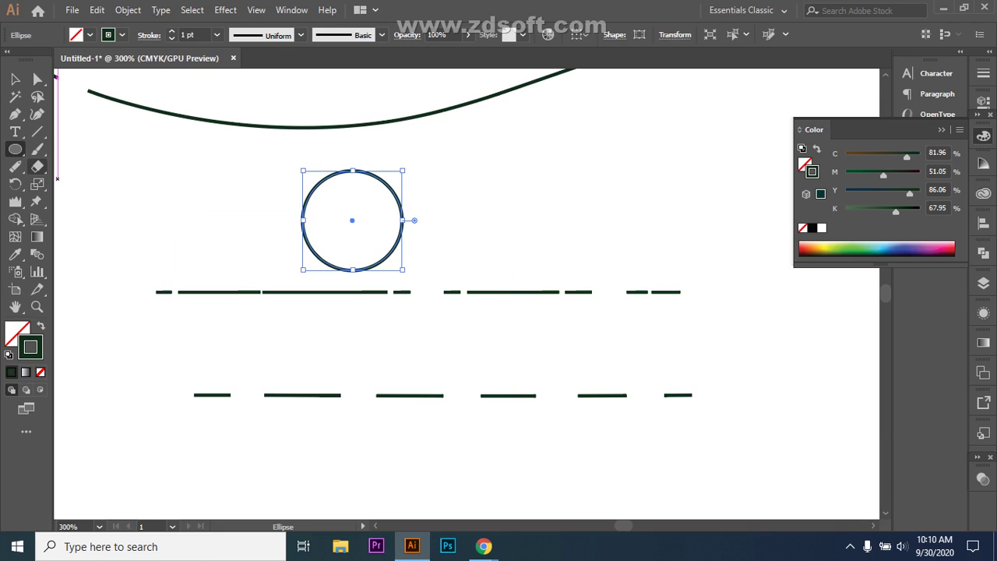
pyautogui.click(347, 168)
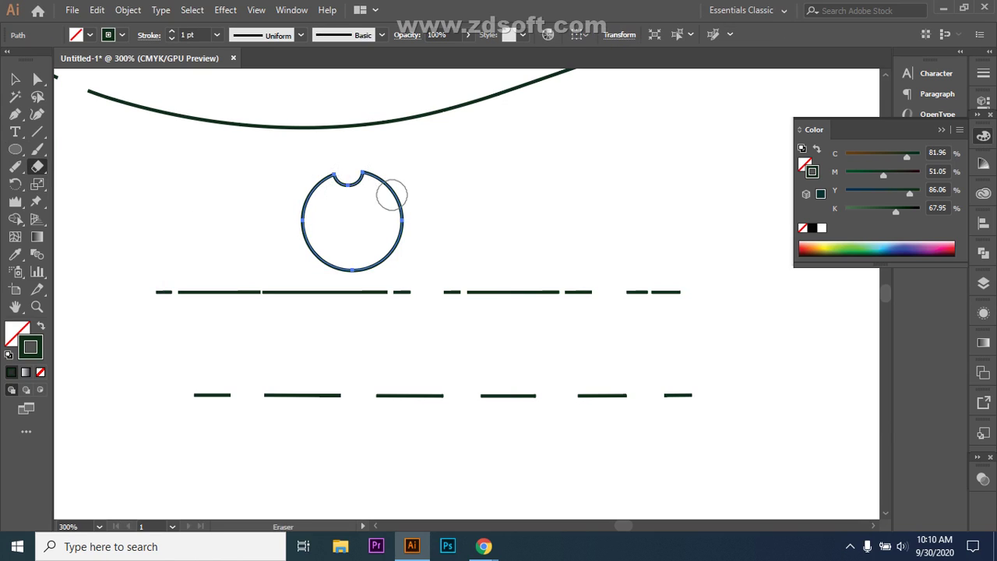
pyautogui.click(401, 212)
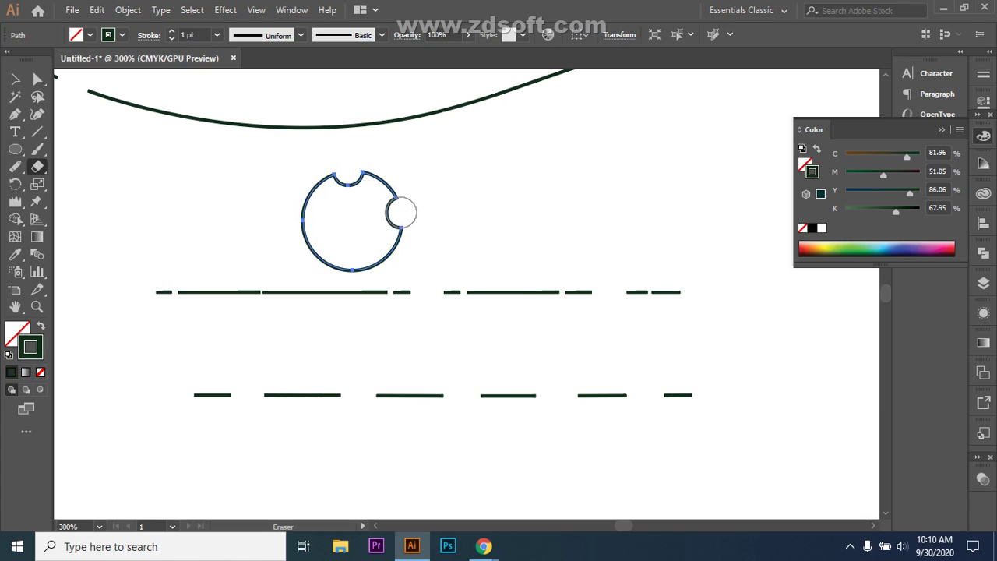
pyautogui.click(353, 270)
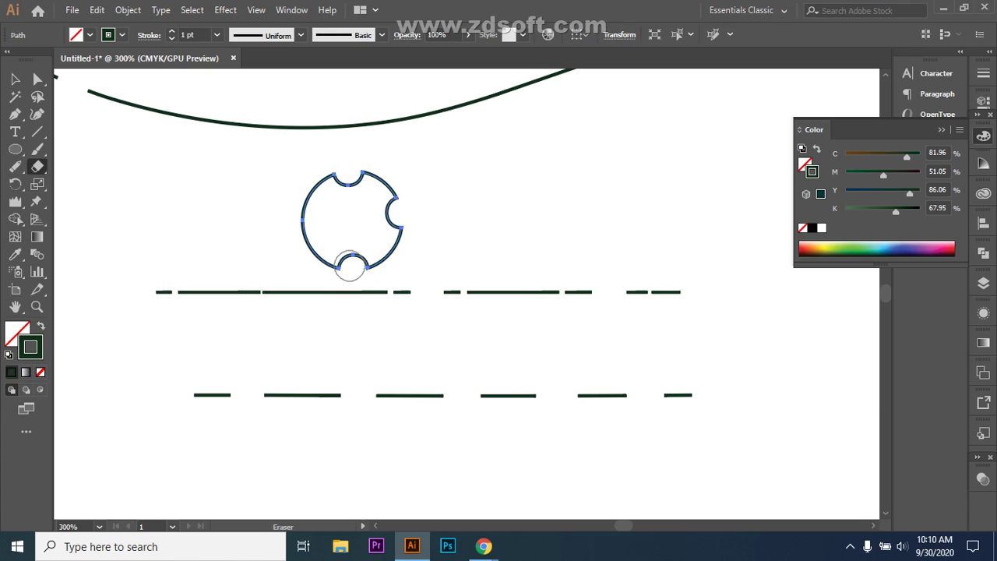
pyautogui.click(302, 220)
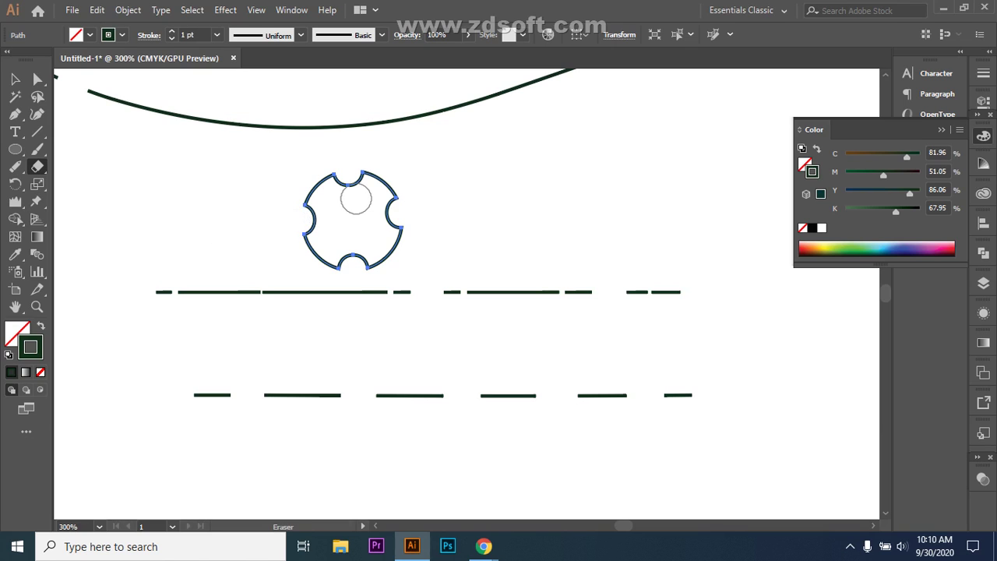
pyautogui.hotkey('ctrl', 'z')
pyautogui.hotkey('ctrl', 'z')
pyautogui.hotkey('ctrl', 'z')
pyautogui.hotkey('ctrl', 'z')
pyautogui.moveTo(350, 167); pyautogui.dragTo(352, 196)
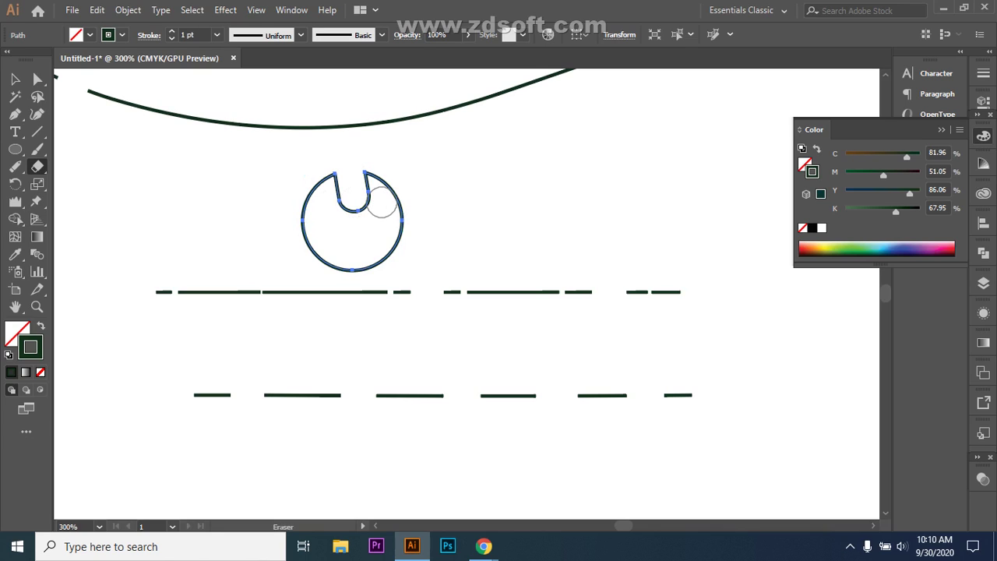
pyautogui.hotkey('ctrl', 'z')
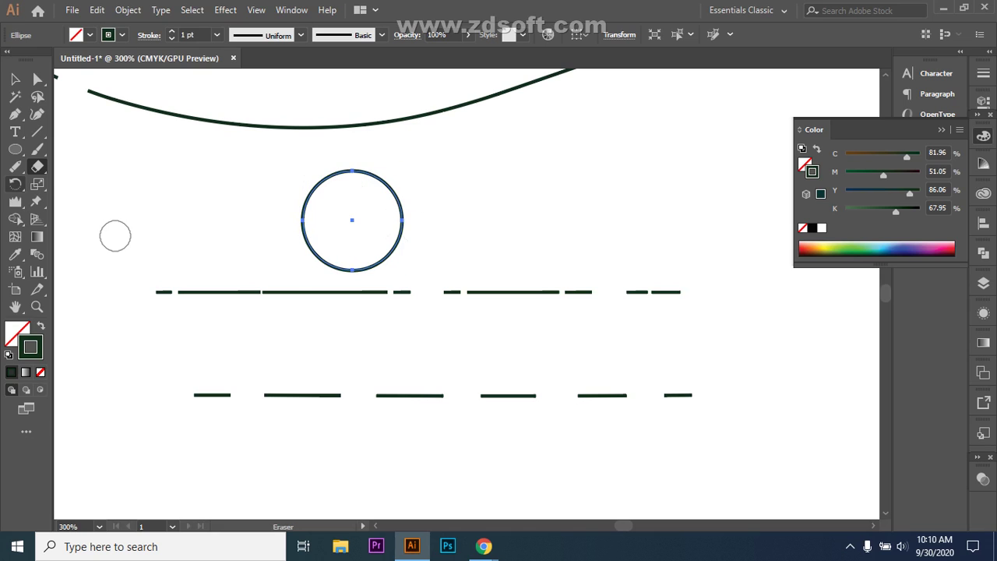
# - Deselect the circle and retry a notch at its top, undoing it again
pyautogui.click(15, 79)
pyautogui.hotkey('ctrl', 'shift', 'a')
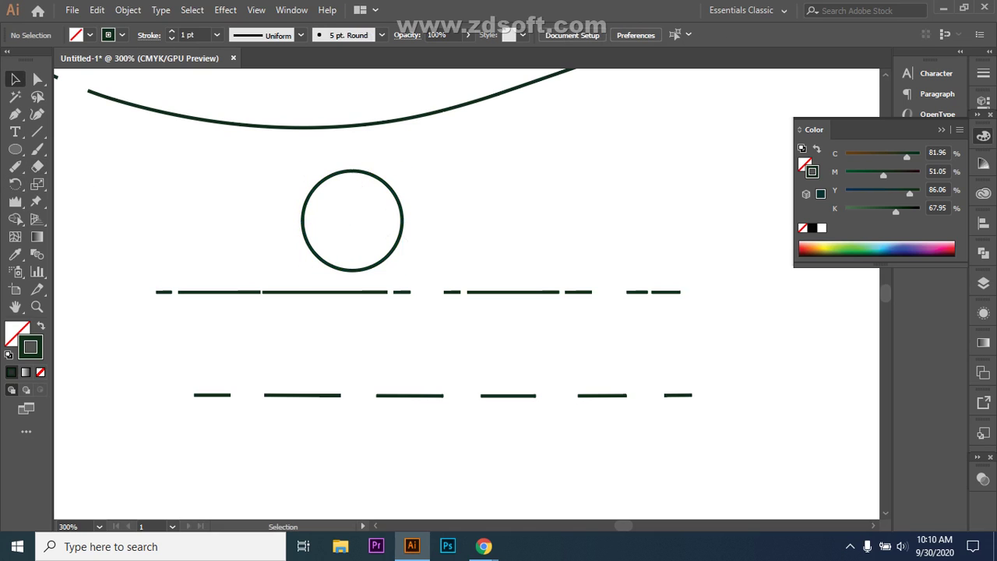
pyautogui.click(37, 166)
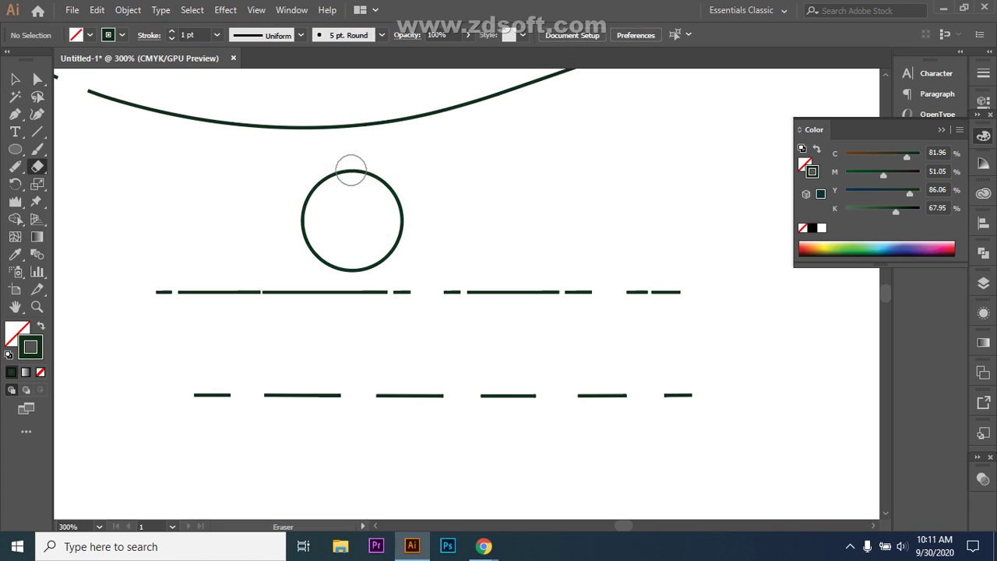
pyautogui.moveTo(350, 165); pyautogui.dragTo(349, 180)
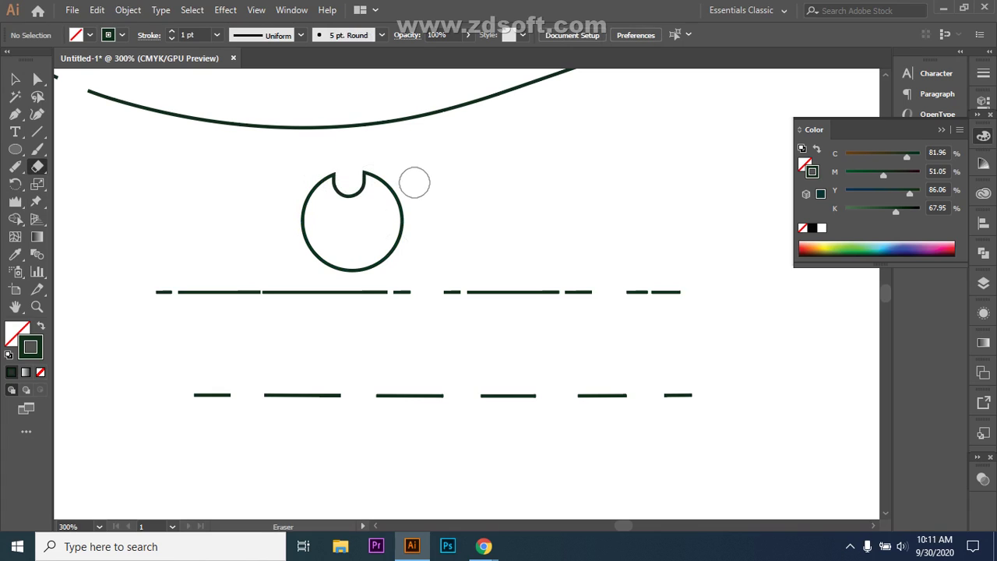
pyautogui.hotkey('ctrl', 'z')
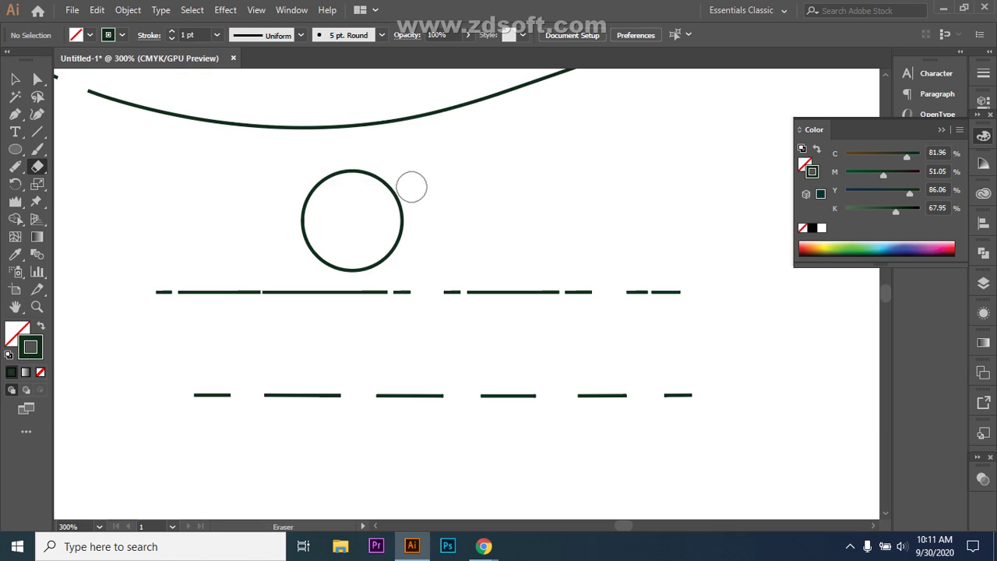
# - Erase notches into the circle's top, right, bottom and left edges
pyautogui.click(37, 166)
pyautogui.click(102, 167)
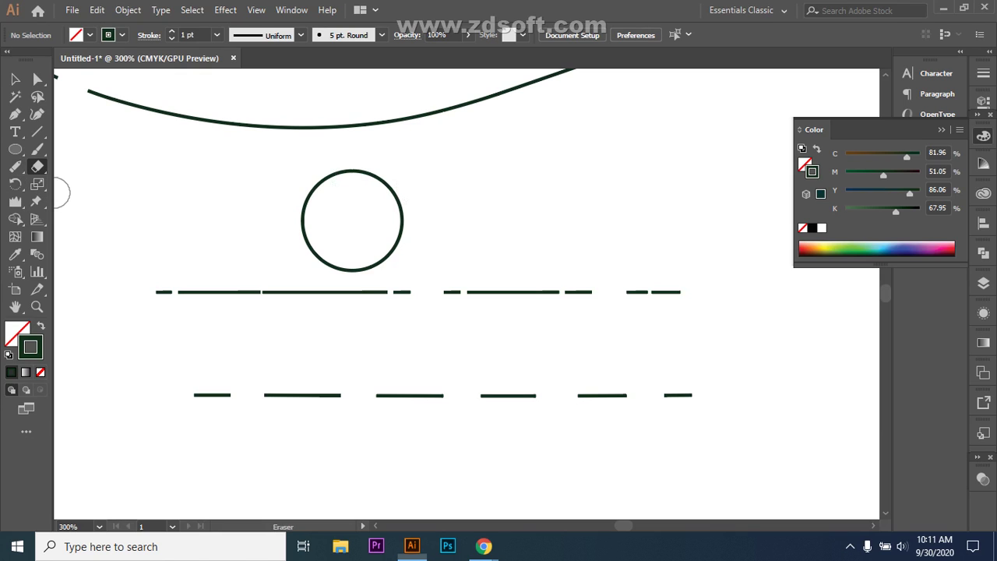
pyautogui.moveTo(350, 174); pyautogui.dragTo(352, 162)
pyautogui.moveTo(384, 210); pyautogui.dragTo(420, 208)
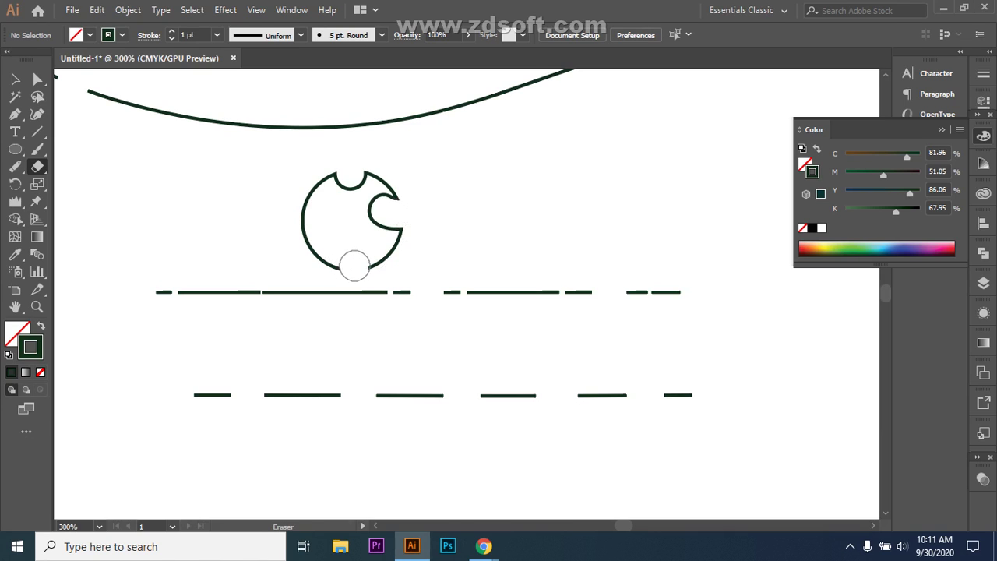
pyautogui.moveTo(355, 266); pyautogui.dragTo(352, 268)
pyautogui.click(313, 227)
# - Cut two more gaps into the upper dashed line and erase into the third and fourth lower dashes
pyautogui.click(37, 166)
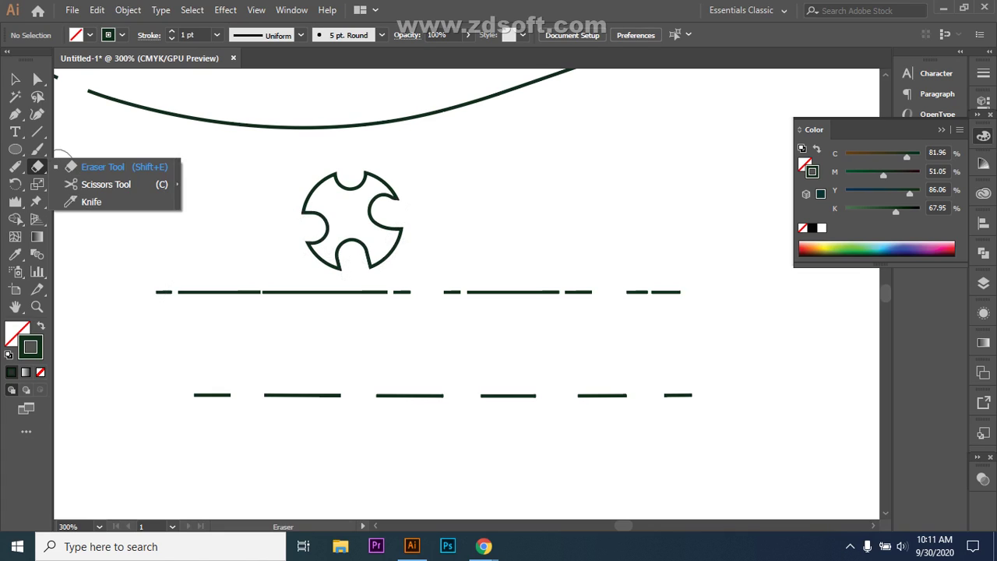
pyautogui.click(102, 167)
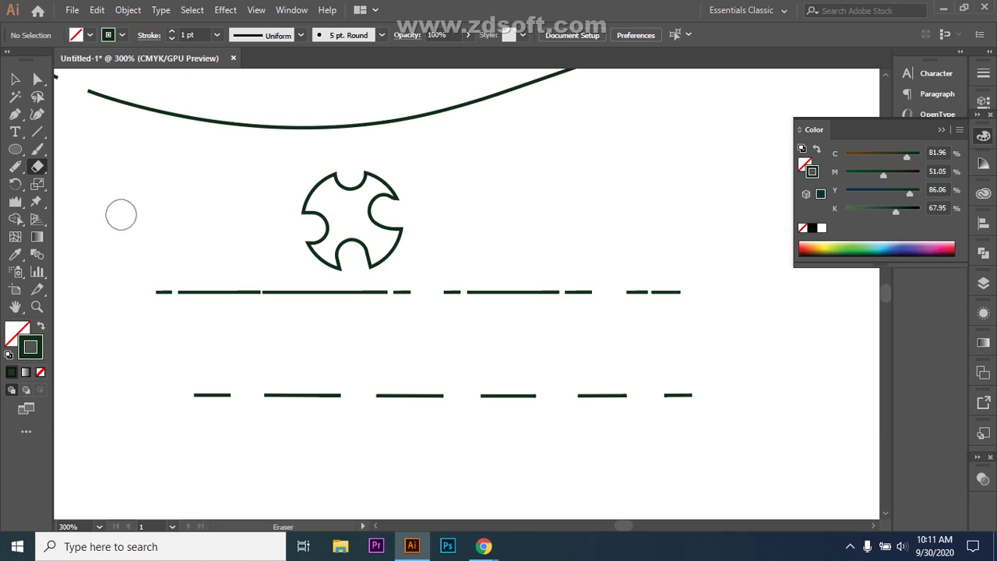
pyautogui.click(227, 292)
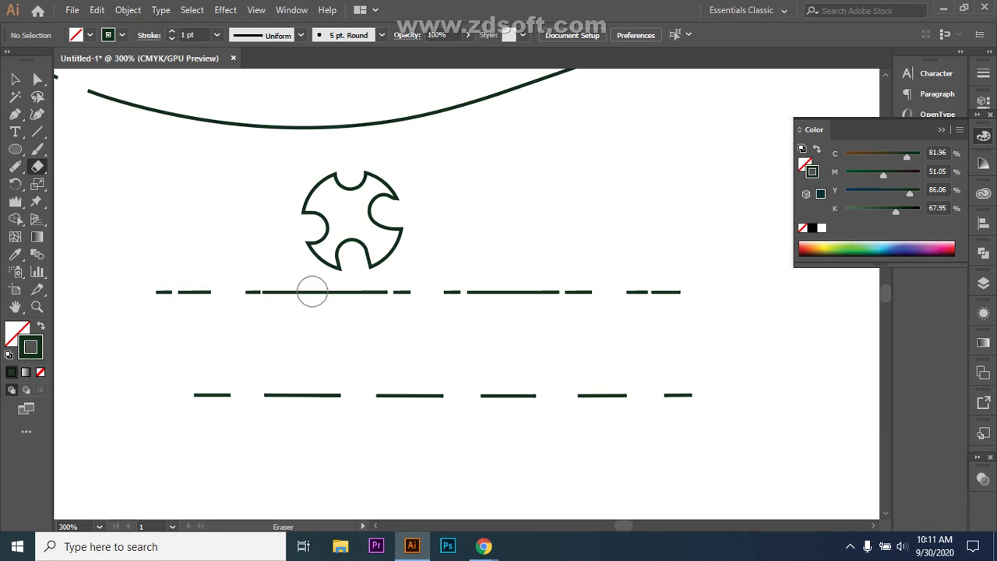
pyautogui.click(321, 292)
pyautogui.click(408, 395)
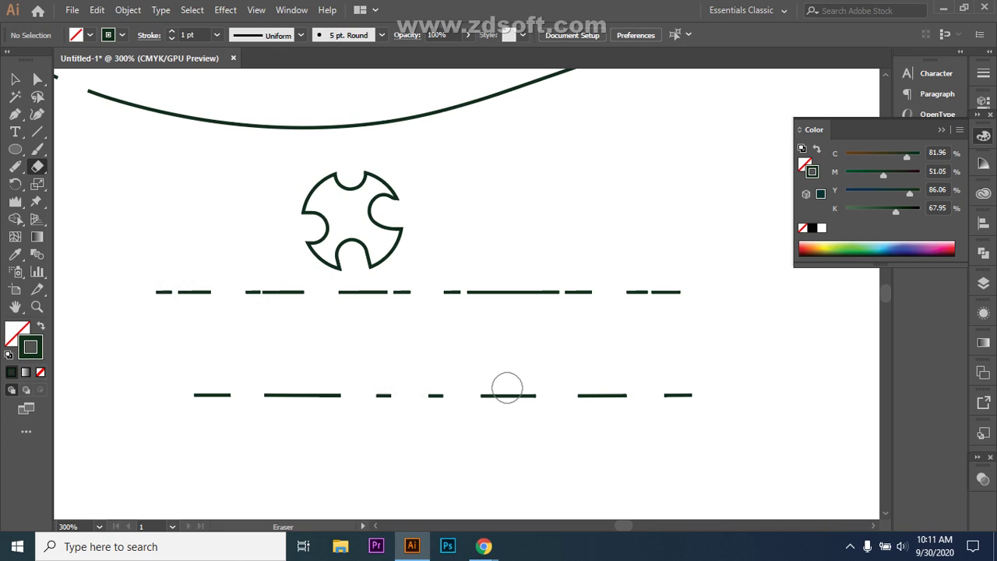
pyautogui.moveTo(496, 395); pyautogui.dragTo(508, 396)
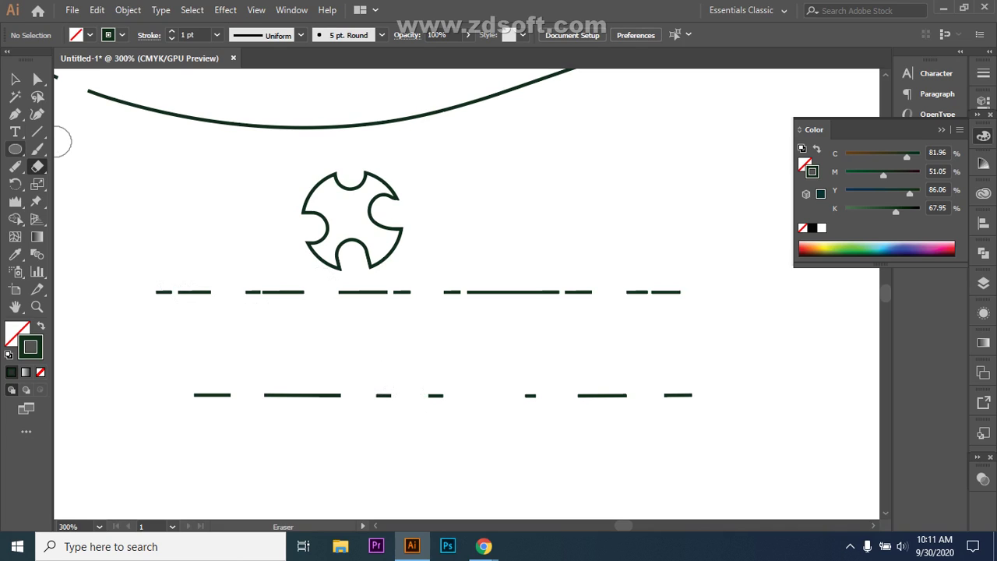
# - Draw a closed jagged outline right of the circle with the Pen tool
pyautogui.click(15, 97)
pyautogui.click(15, 113)
pyautogui.click(525, 225)
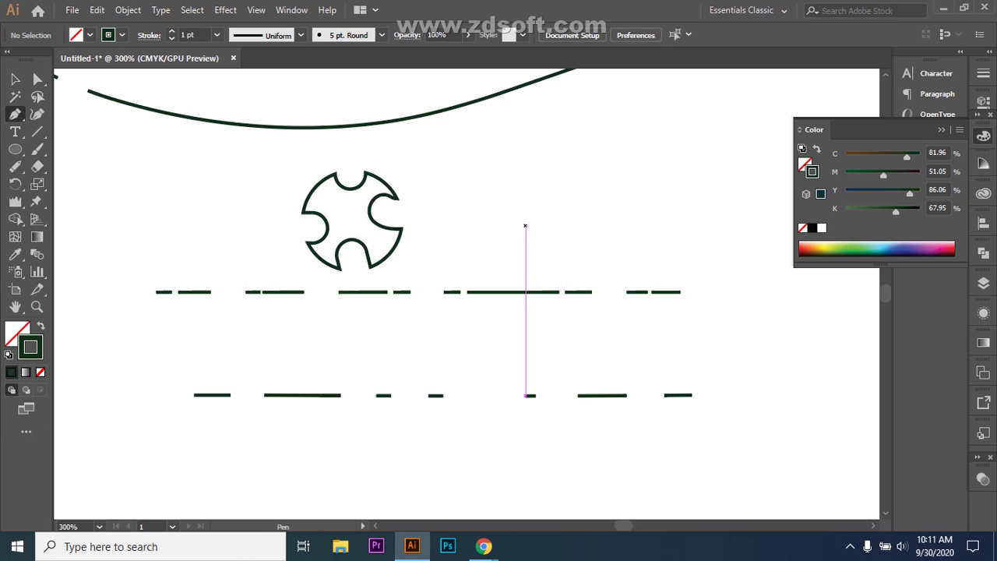
pyautogui.click(614, 158)
pyautogui.click(692, 211)
pyautogui.click(743, 271)
pyautogui.click(773, 360)
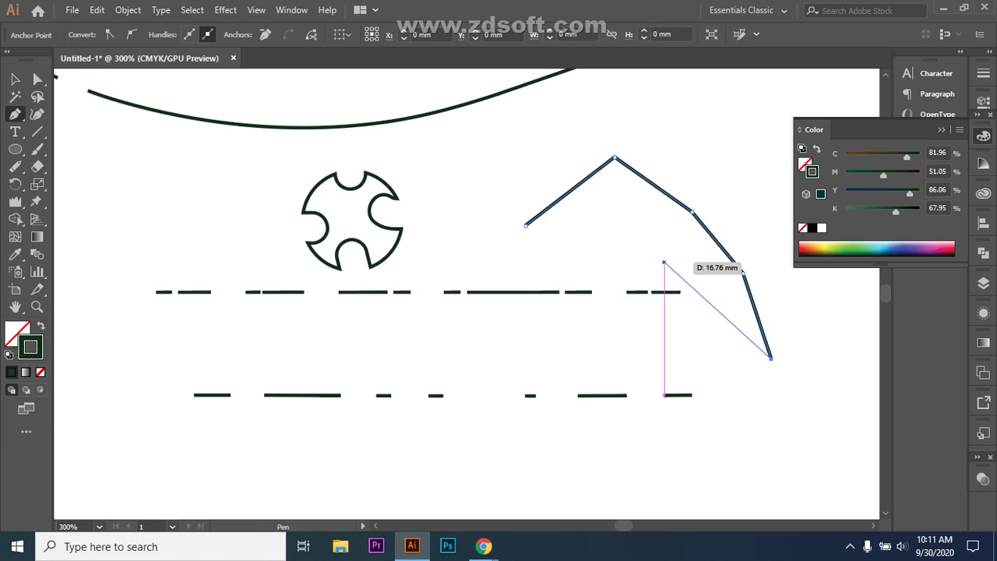
pyautogui.click(664, 258)
pyautogui.click(659, 221)
pyautogui.click(627, 237)
pyautogui.click(615, 255)
pyautogui.click(578, 253)
pyautogui.click(560, 250)
pyautogui.click(554, 237)
pyautogui.click(531, 236)
pyautogui.click(525, 225)
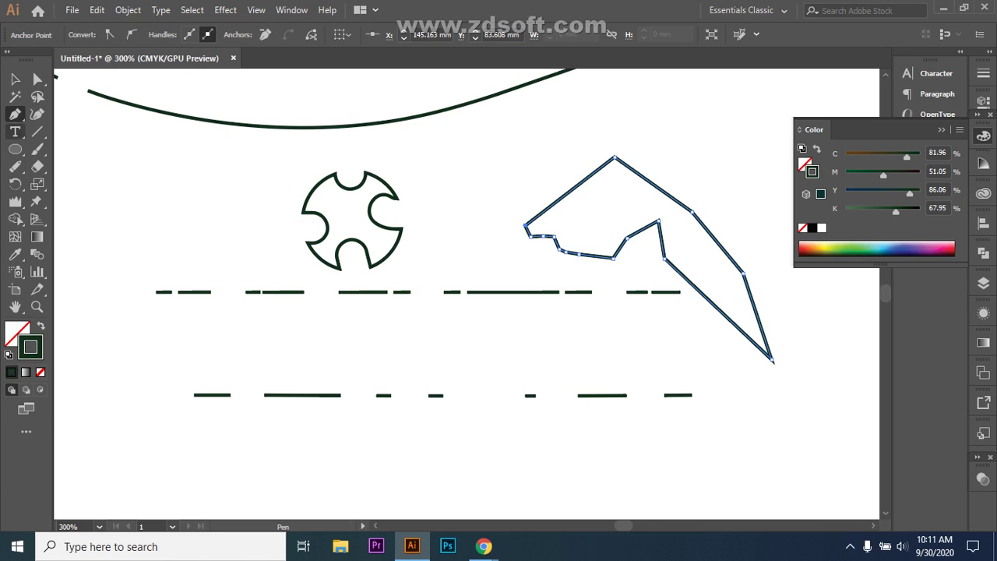
# - Erase a gap into the jagged shape's upper-right edge, undoing stray erasures, then clear the selection
pyautogui.click(37, 166)
pyautogui.moveTo(563, 178); pyautogui.dragTo(570, 189)
pyautogui.click(661, 191)
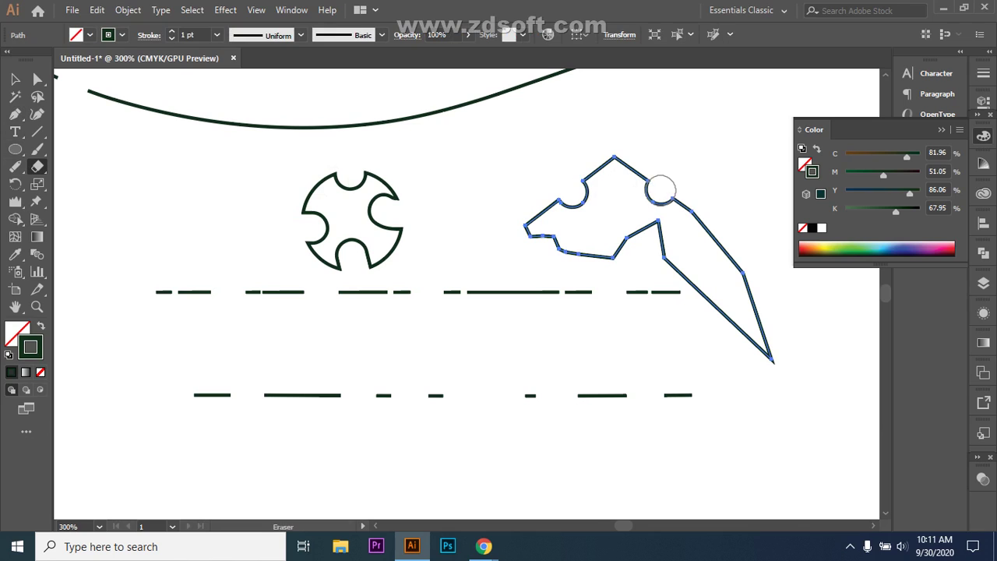
pyautogui.hotkey('ctrl', 'z')
pyautogui.hotkey('ctrl', 'z')
pyautogui.hotkey('ctrl', 'z')
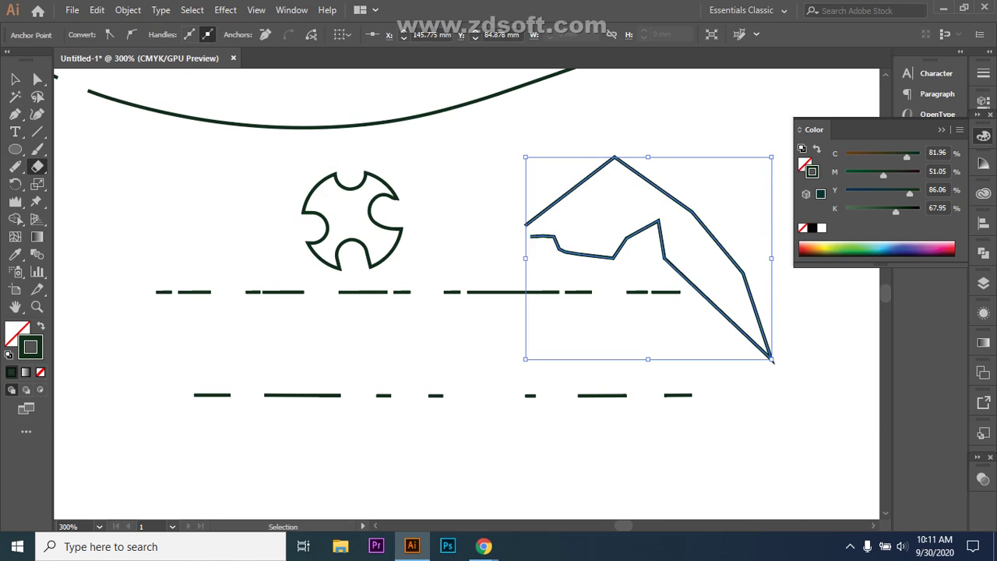
pyautogui.click(646, 189)
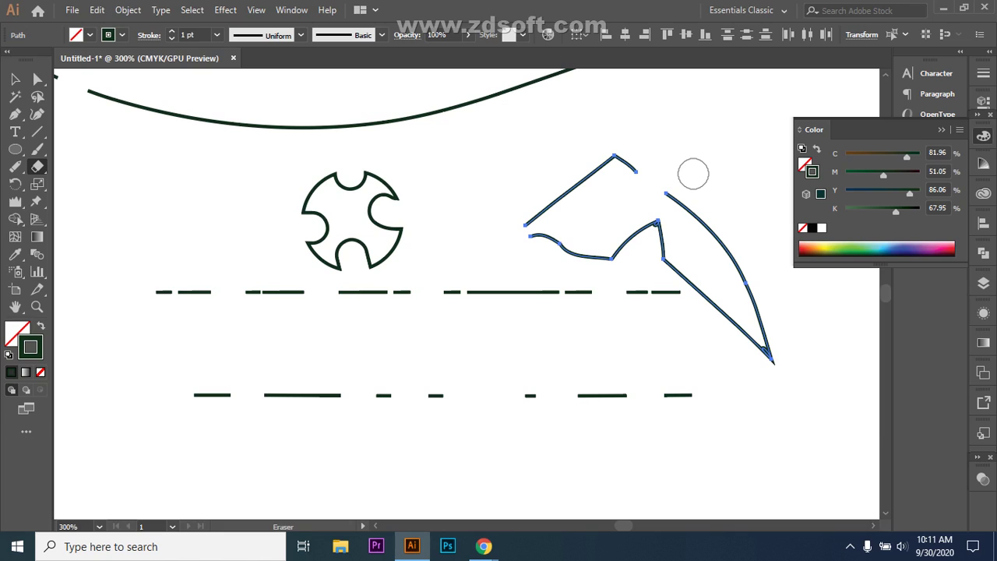
pyautogui.press('ctrl')
pyautogui.press('v')
pyautogui.click(88, 213)
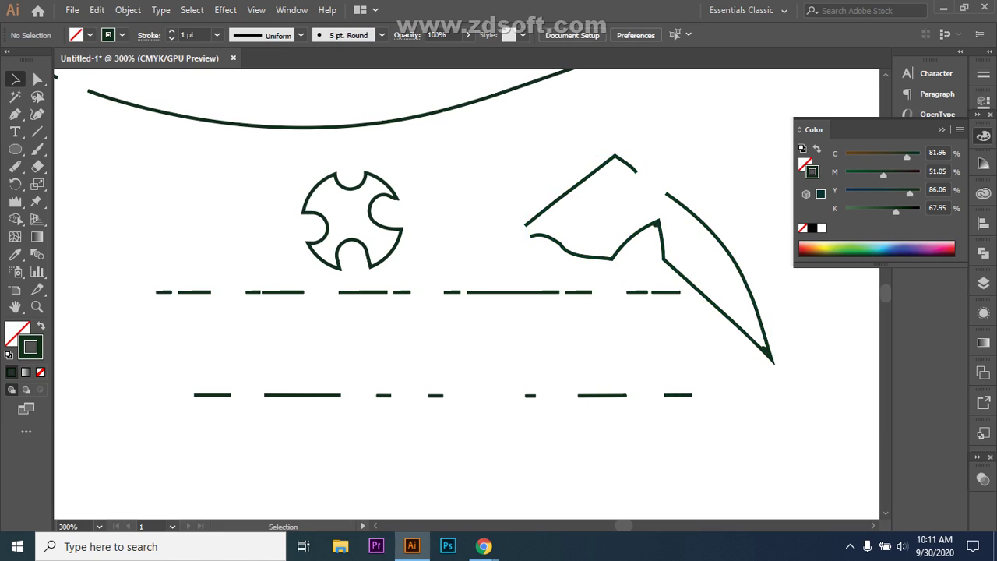
pyautogui.moveTo(630, 251); pyautogui.dragTo(630, 251)
pyautogui.hotkey('ctrl', 'shift', 'a')
# - Draw a closed polygon with an M-shaped zigzag top at the upper left using the Pen
pyautogui.press('p')
pyautogui.click(83, 207)
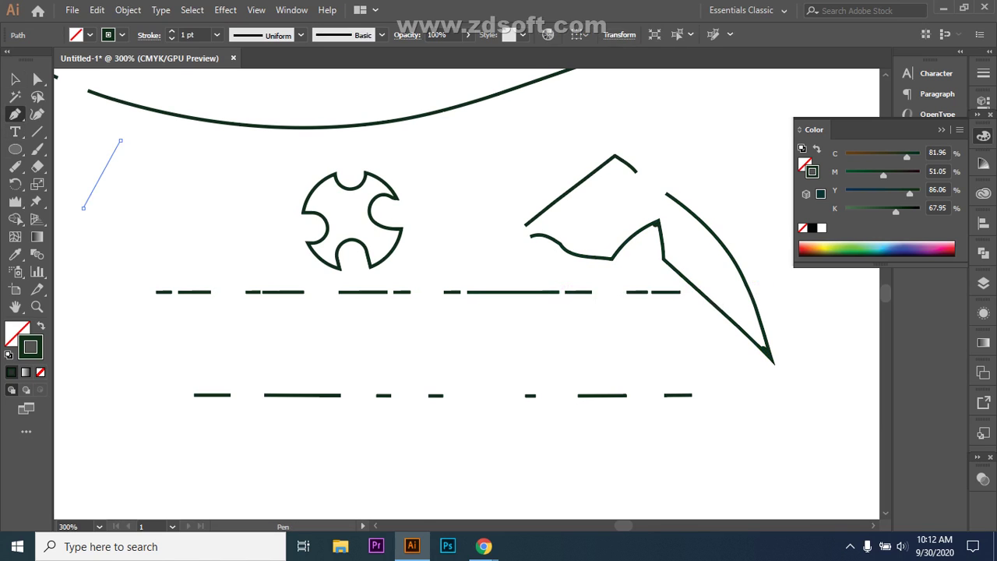
pyautogui.click(120, 140)
pyautogui.click(152, 183)
pyautogui.click(246, 136)
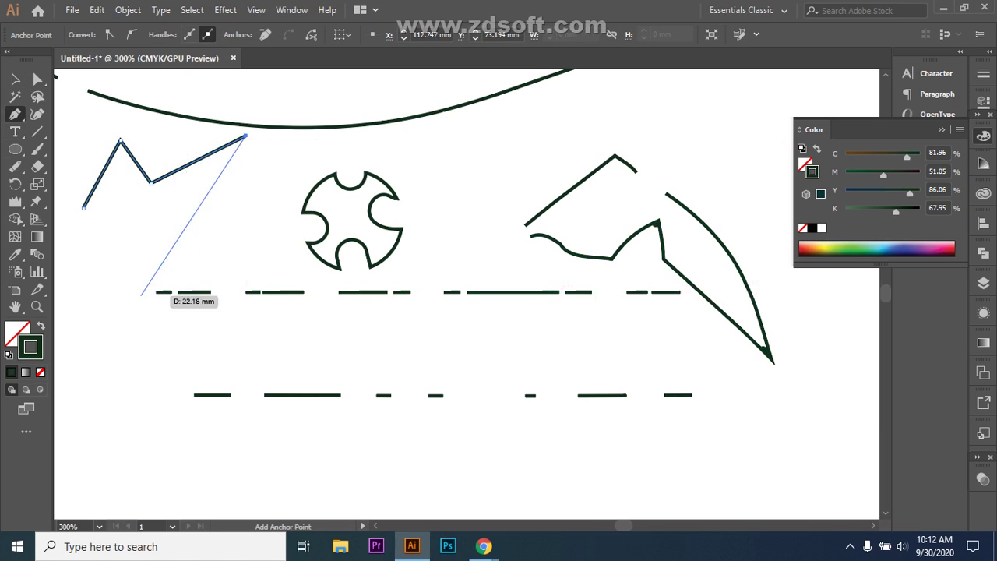
pyautogui.click(178, 267)
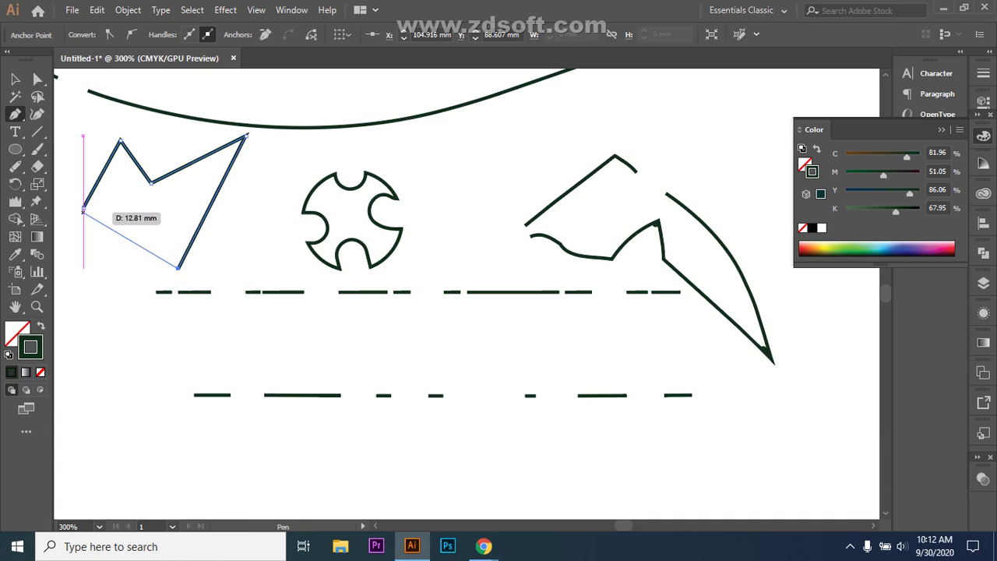
pyautogui.click(83, 208)
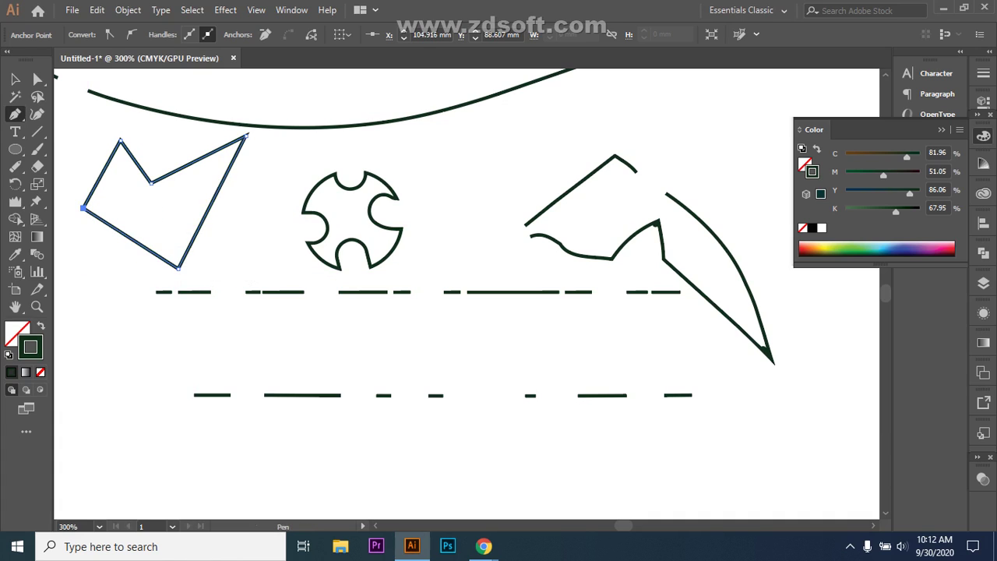
pyautogui.click(15, 79)
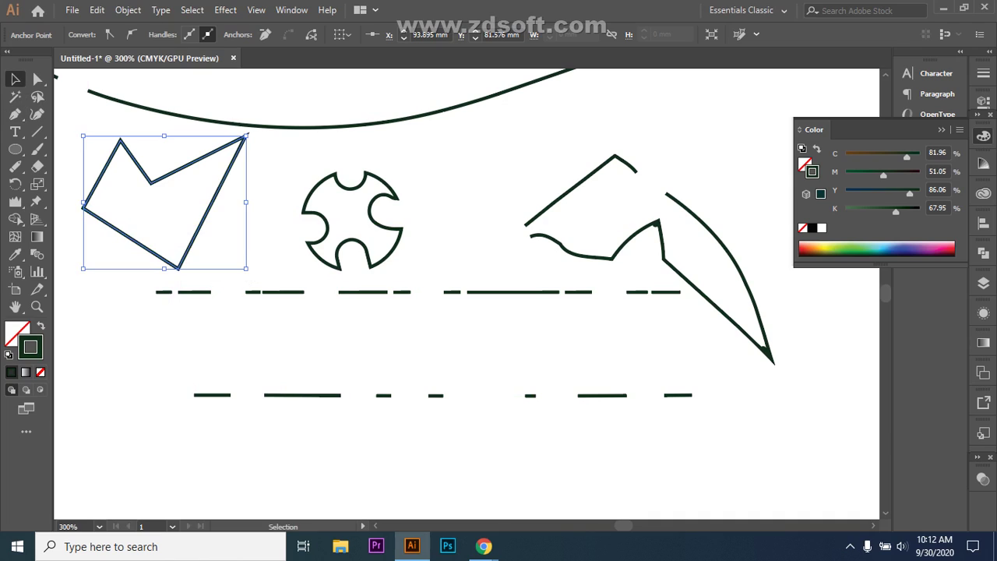
# - Erase notches into the polygon's right, top, lower-left and upper-left edges
pyautogui.click(37, 166)
pyautogui.click(102, 166)
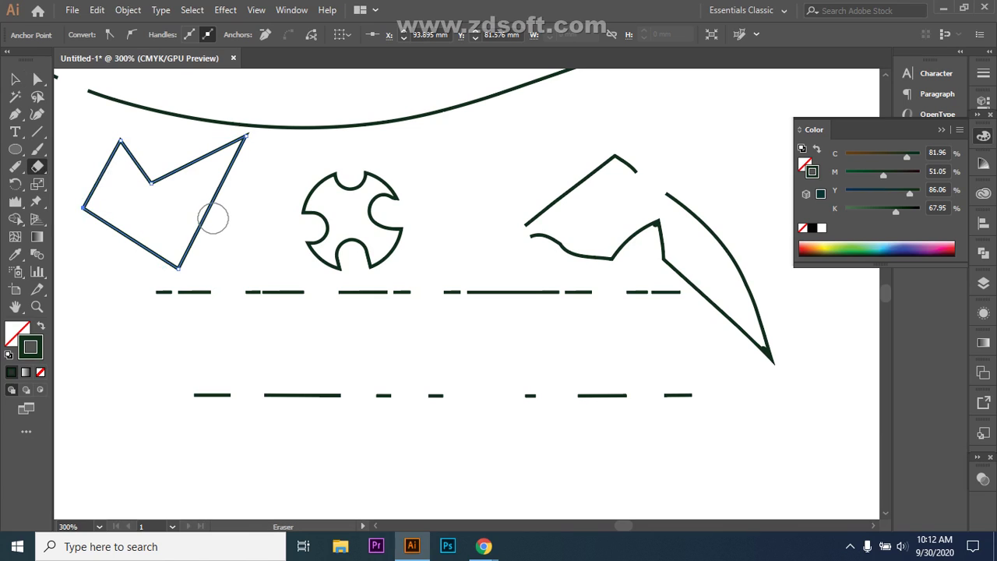
pyautogui.click(211, 208)
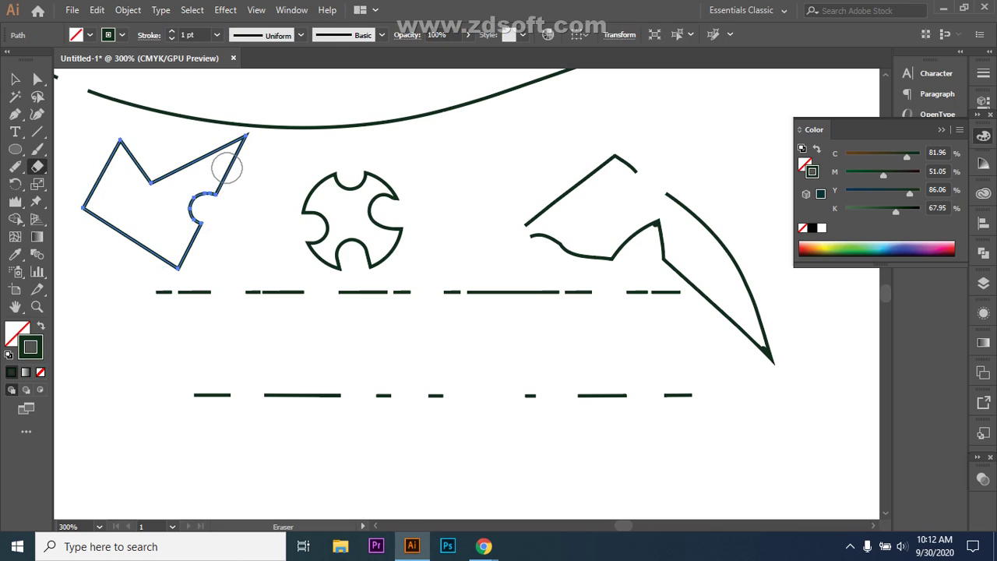
pyautogui.moveTo(201, 151)
pyautogui.mouseDown()
pyautogui.moveTo(196, 162)
pyautogui.moveTo(145, 151)
pyautogui.moveTo(136, 161)
pyautogui.mouseUp()
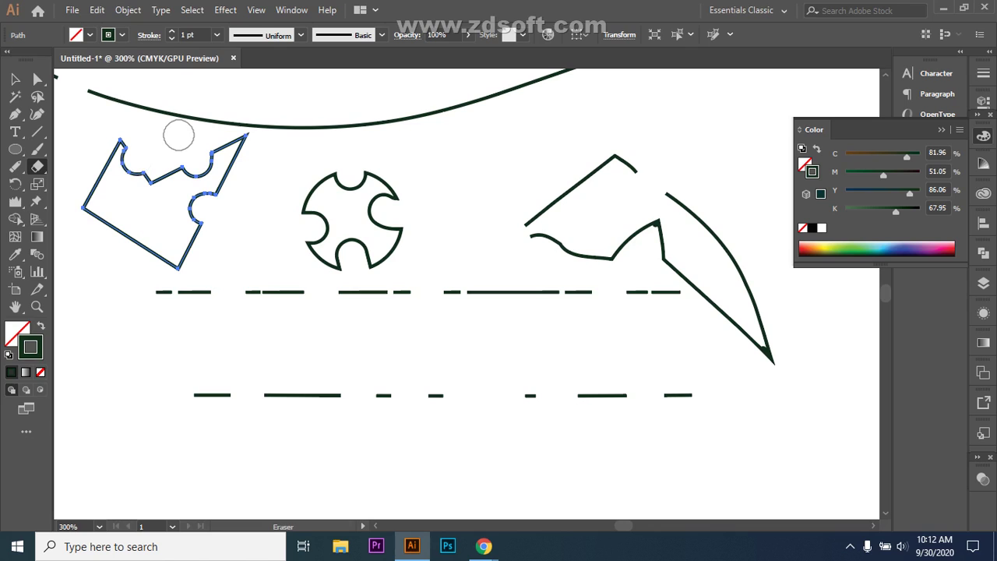
pyautogui.moveTo(133, 227)
pyautogui.mouseDown()
pyautogui.moveTo(123, 239)
pyautogui.moveTo(134, 228)
pyautogui.mouseUp()
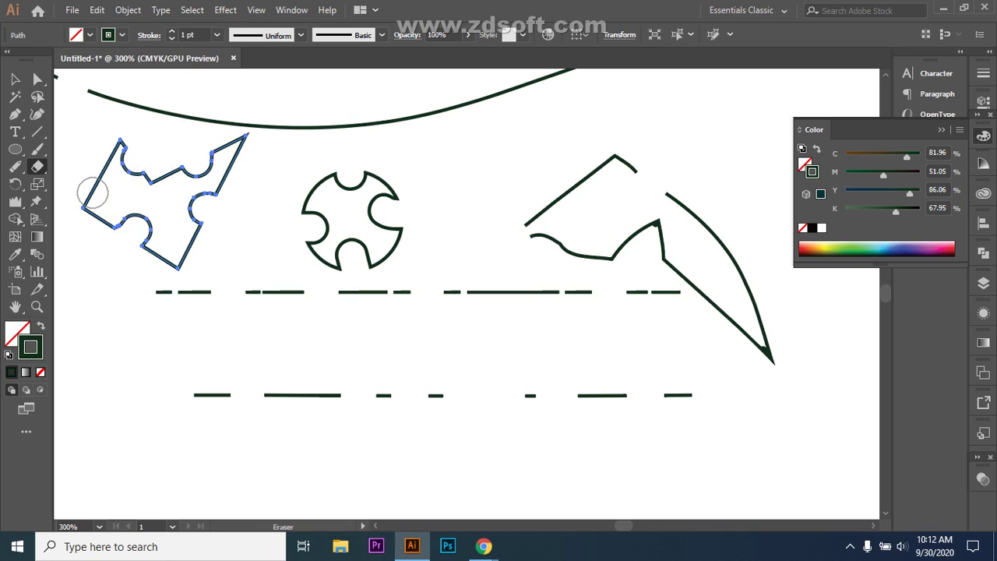
pyautogui.moveTo(85, 165); pyautogui.dragTo(105, 183)
# - Undo the notches and the closing segment, leaving an open M zigzag, and deselect it
pyautogui.press('ctrl')
pyautogui.press('v')
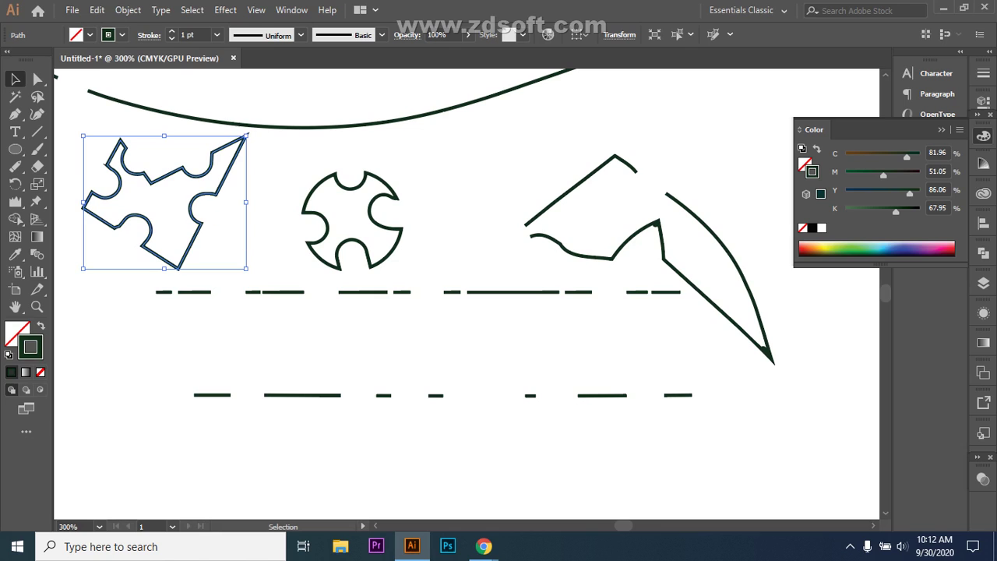
pyautogui.hotkey('ctrl', 'z')
pyautogui.hotkey('ctrl', 'z')
pyautogui.hotkey('ctrl', 'z')
pyautogui.hotkey('ctrl', 'z')
pyautogui.hotkey('ctrl', 'z')
pyautogui.hotkey('ctrl', 'z')
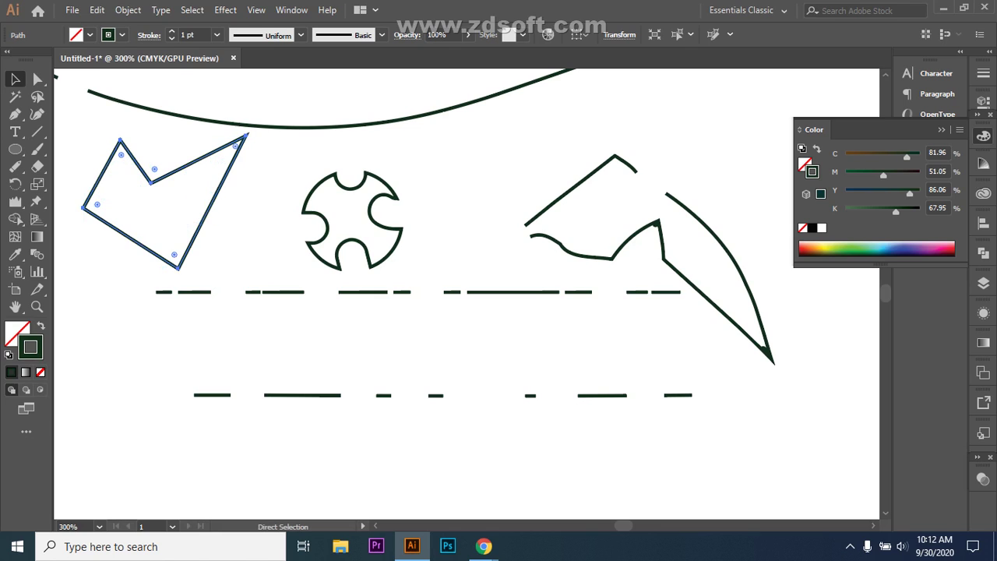
pyautogui.hotkey('ctrl', 'z')
pyautogui.hotkey('ctrl', 'shift', 'a')
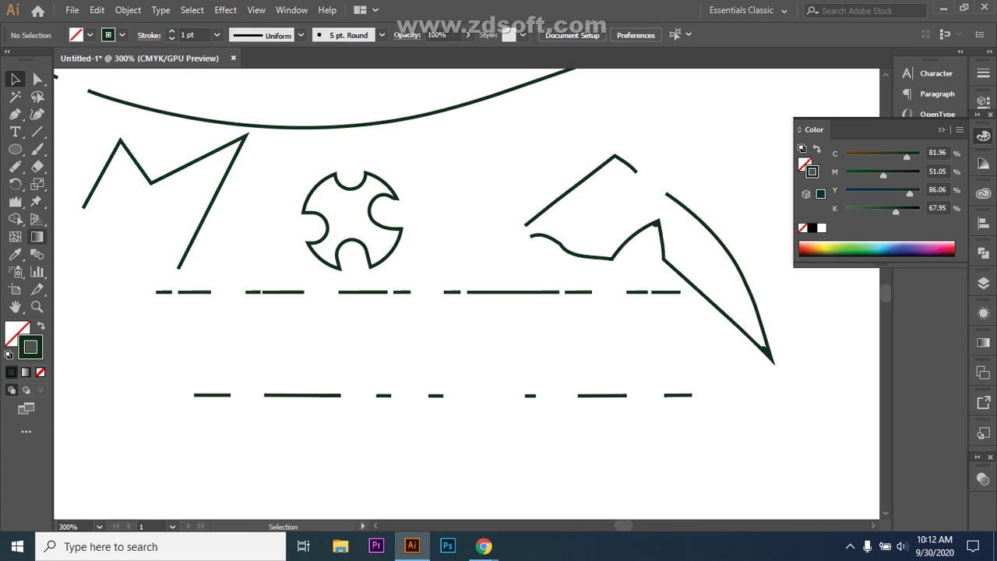
# - Erase gaps in the zigzag's left stroke, around its middle vertex and in its right diagonal
pyautogui.click(36, 166)
pyautogui.moveTo(89, 180); pyautogui.dragTo(95, 182)
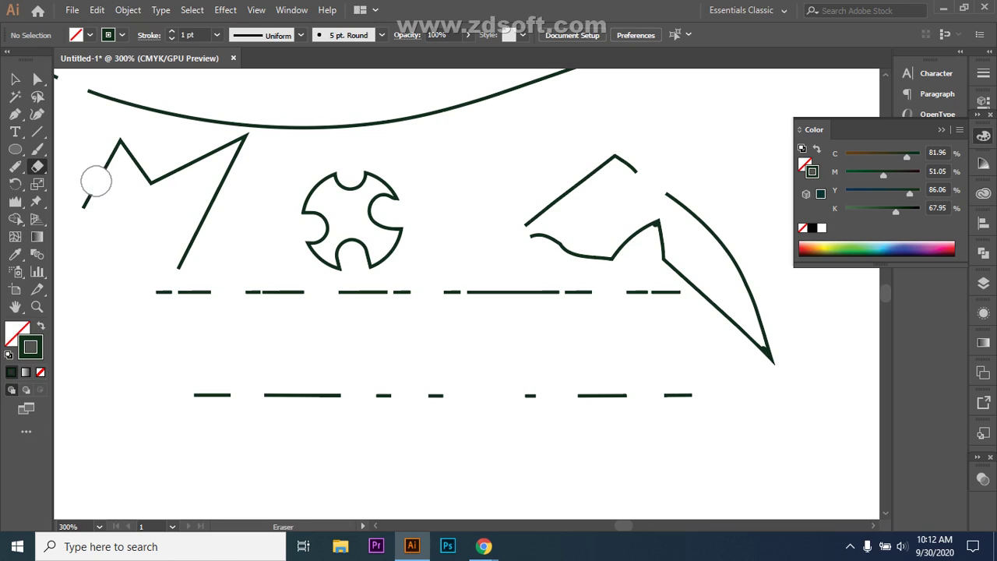
pyautogui.moveTo(163, 158); pyautogui.dragTo(171, 174)
pyautogui.moveTo(187, 208)
pyautogui.mouseDown()
pyautogui.moveTo(214, 233)
pyautogui.moveTo(187, 245)
pyautogui.mouseUp()
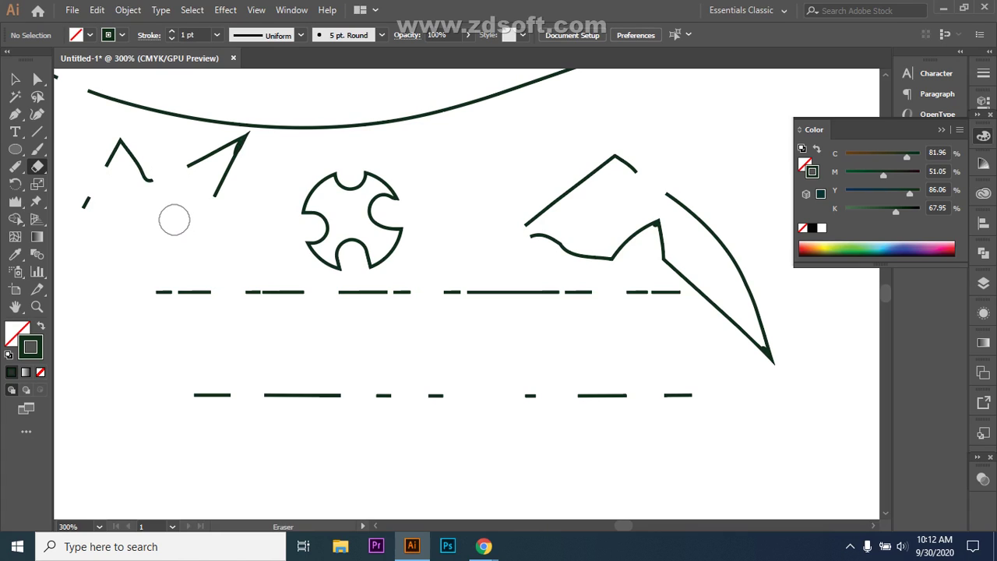
# - Shrink the eraser brush with [ and ] and cut a short gap in the right diagonal stroke
pyautogui.press('[')
pyautogui.press('[')
pyautogui.press(']')
pyautogui.press(']')
pyautogui.press(']')
pyautogui.press(']')
pyautogui.press(']')
pyautogui.press(']')
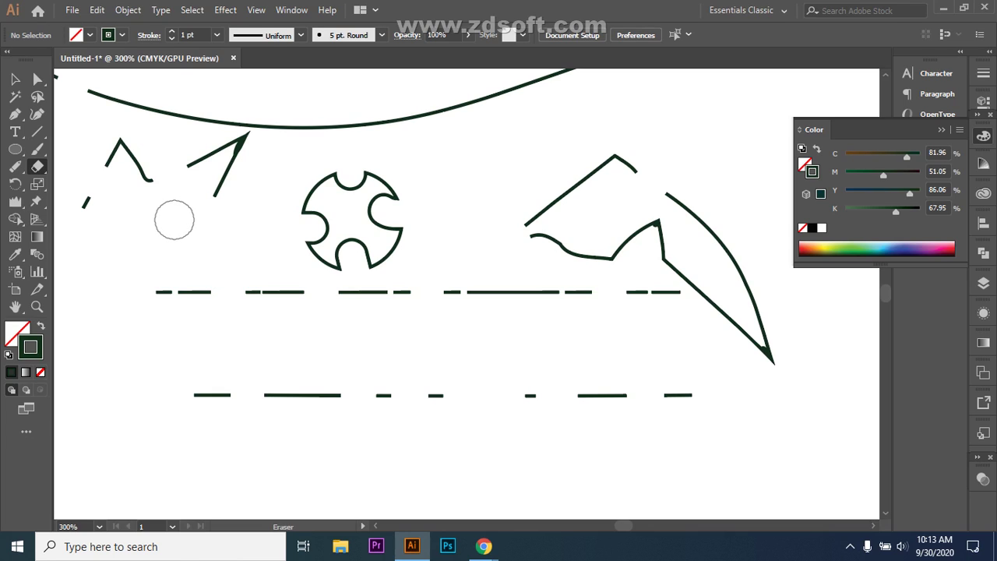
pyautogui.press('[')
pyautogui.press('[')
pyautogui.press(']')
pyautogui.press(']')
pyautogui.press(']')
pyautogui.press(']')
pyautogui.press(']')
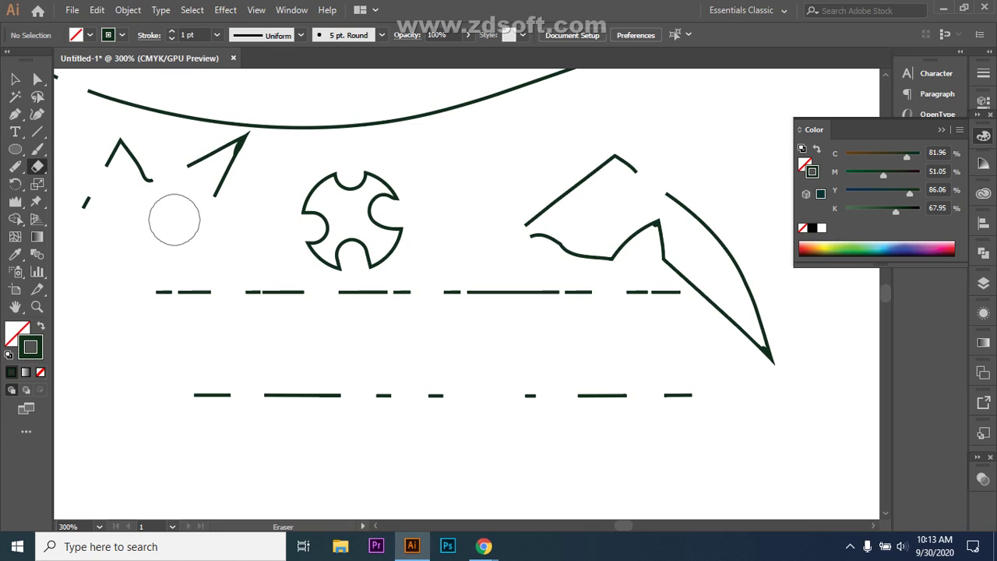
pyautogui.press('[')
pyautogui.press('[')
pyautogui.press('[')
pyautogui.press('[')
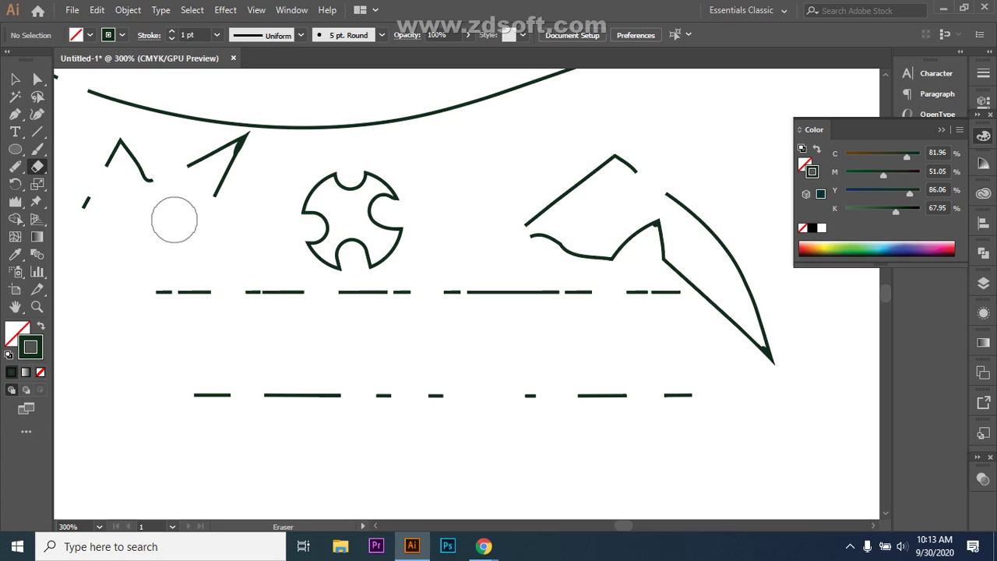
pyautogui.press('[')
pyautogui.press('[')
pyautogui.press('[')
pyautogui.press('[')
pyautogui.press('[')
pyautogui.press('[')
pyautogui.press('[')
pyautogui.moveTo(207, 142); pyautogui.dragTo(207, 157)
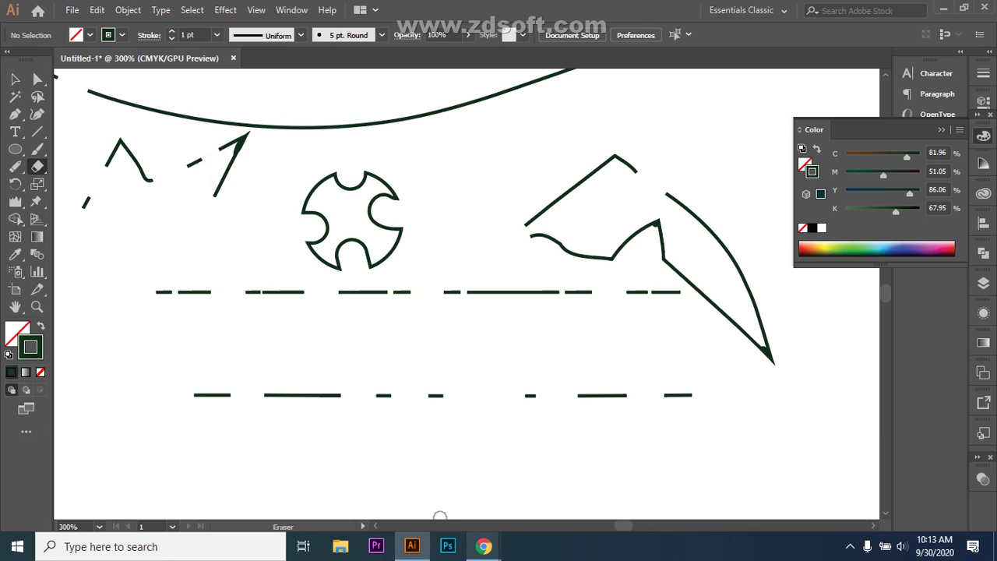
pyautogui.click(405, 480)
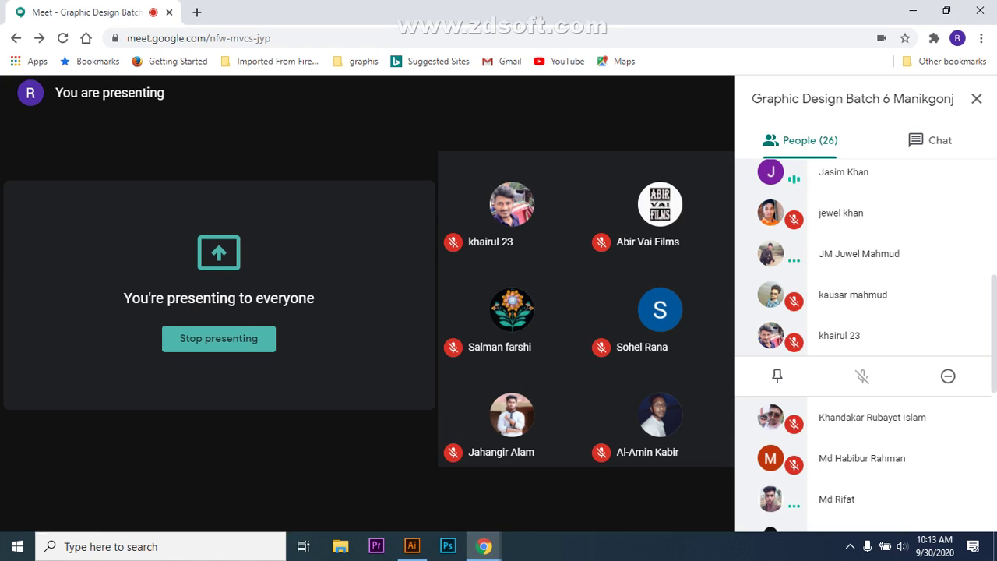
pyautogui.click(412, 546)
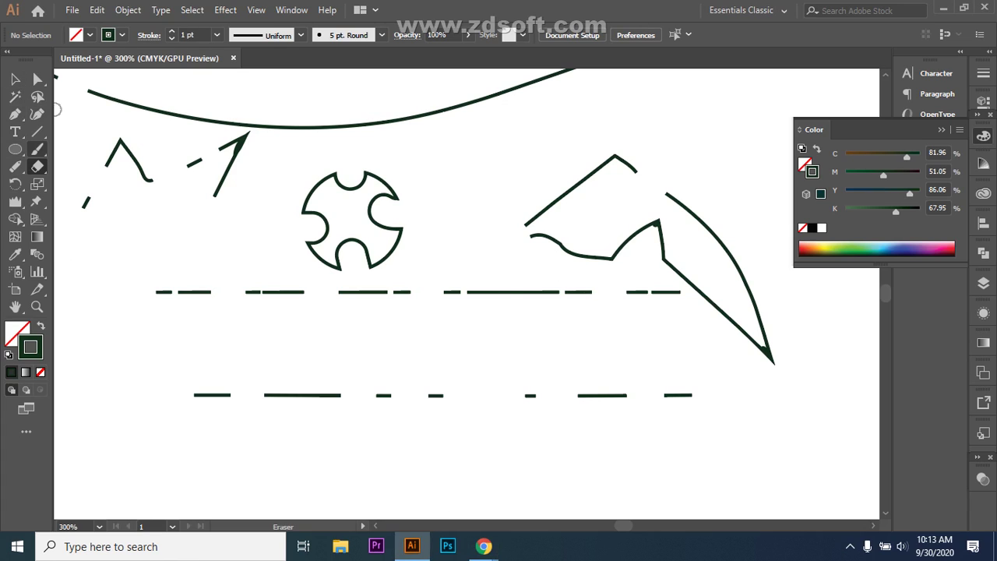
# - Draw an ellipse below the lower dashed line with the Ellipse tool (L), then deselect it
pyautogui.scroll(-3, 410, 272)
pyautogui.press('l')
pyautogui.moveTo(380, 392)
pyautogui.mouseDown()
pyautogui.moveTo(392, 418)
pyautogui.moveTo(514, 442)
pyautogui.moveTo(531, 472)
pyautogui.mouseUp()
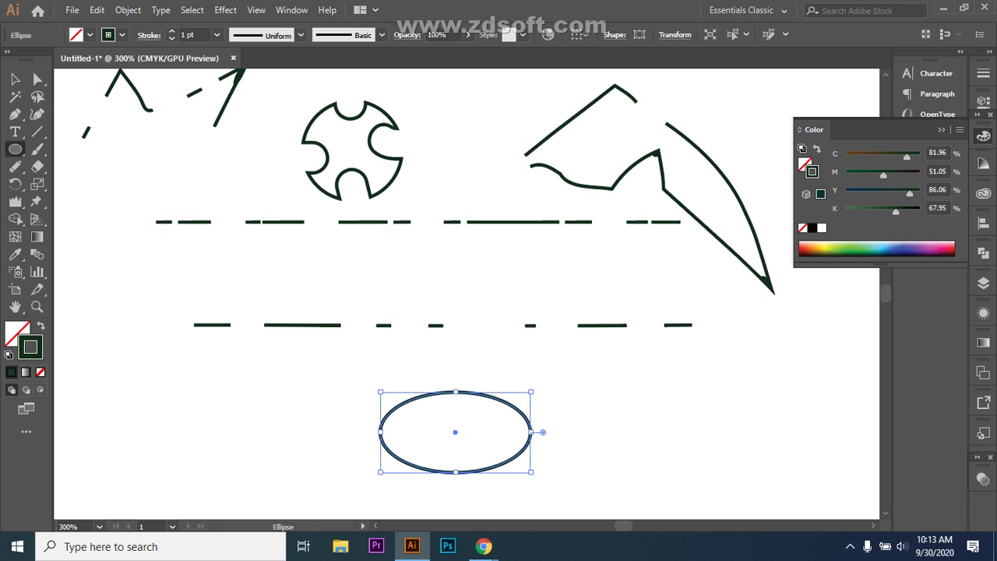
pyautogui.press('v')
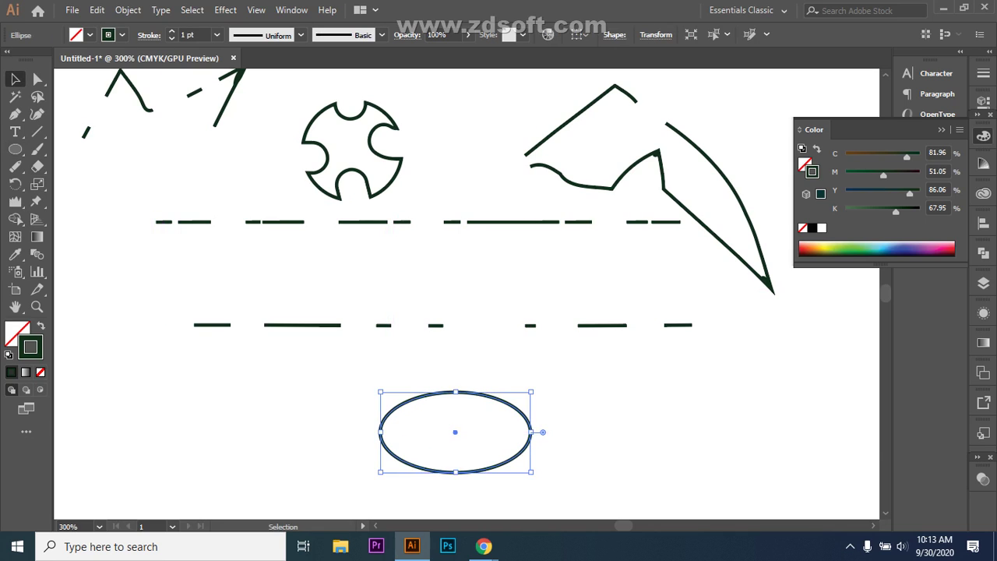
pyautogui.hotkey('ctrl', 'shift', 'a')
pyautogui.hotkey('shift', 'e')
pyautogui.rightClick(38, 166)
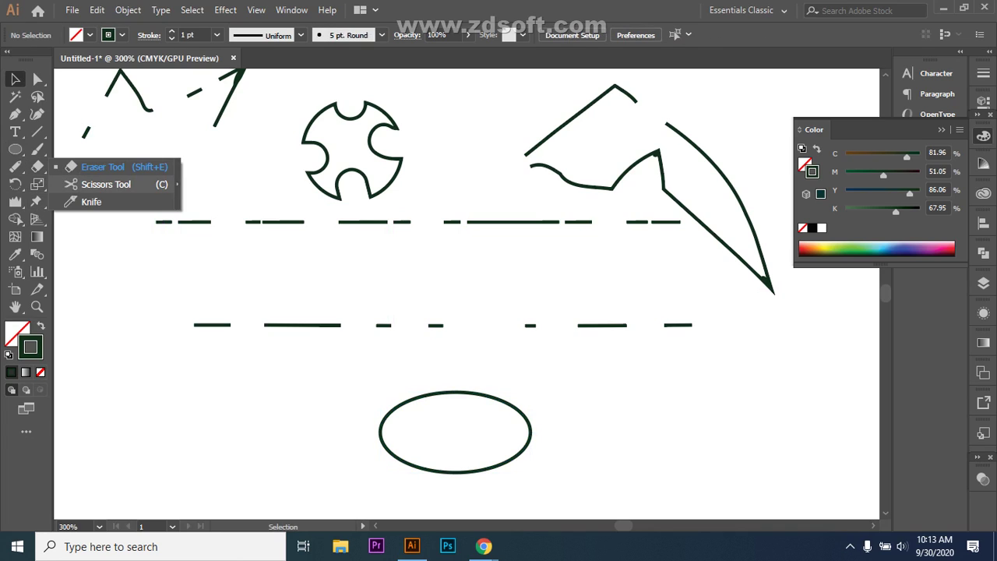
# - Erase small notches at the ellipse's upper-left, upper-right, lower-right and lower-left edges
pyautogui.click(102, 167)
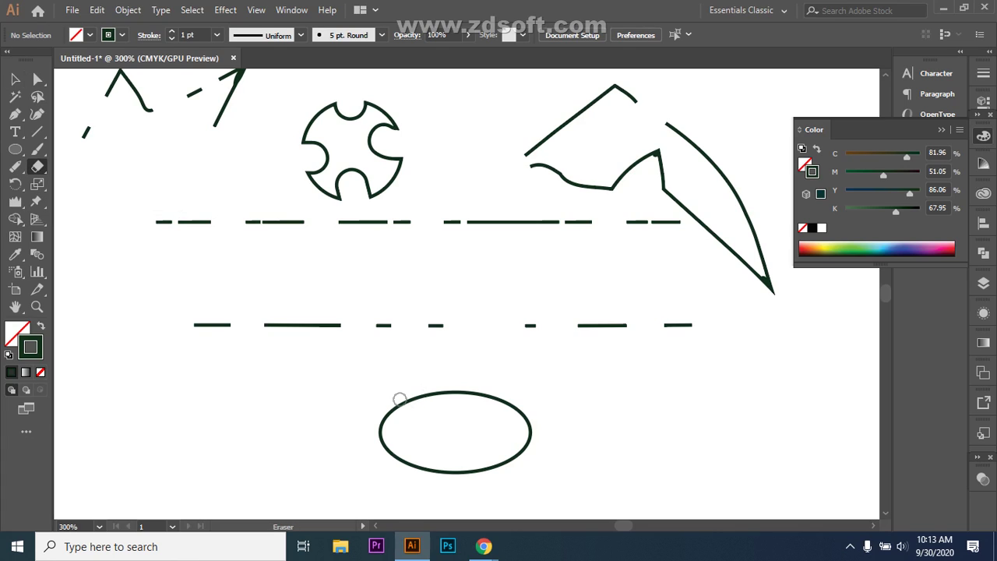
pyautogui.moveTo(399, 402); pyautogui.dragTo(408, 407)
pyautogui.moveTo(507, 403); pyautogui.dragTo(503, 413)
pyautogui.hotkey('ctrl', 'z')
pyautogui.moveTo(514, 408); pyautogui.dragTo(511, 407)
pyautogui.moveTo(515, 458); pyautogui.dragTo(512, 457)
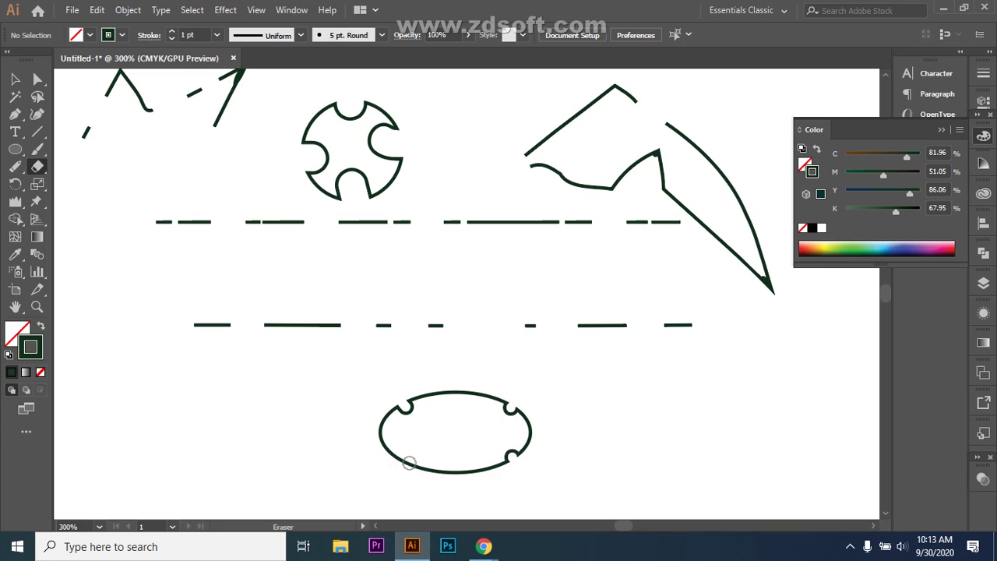
pyautogui.moveTo(409, 463); pyautogui.dragTo(413, 461)
# - Drag the ellipse's top handle upward to make it taller, then deselect it
pyautogui.press('v')
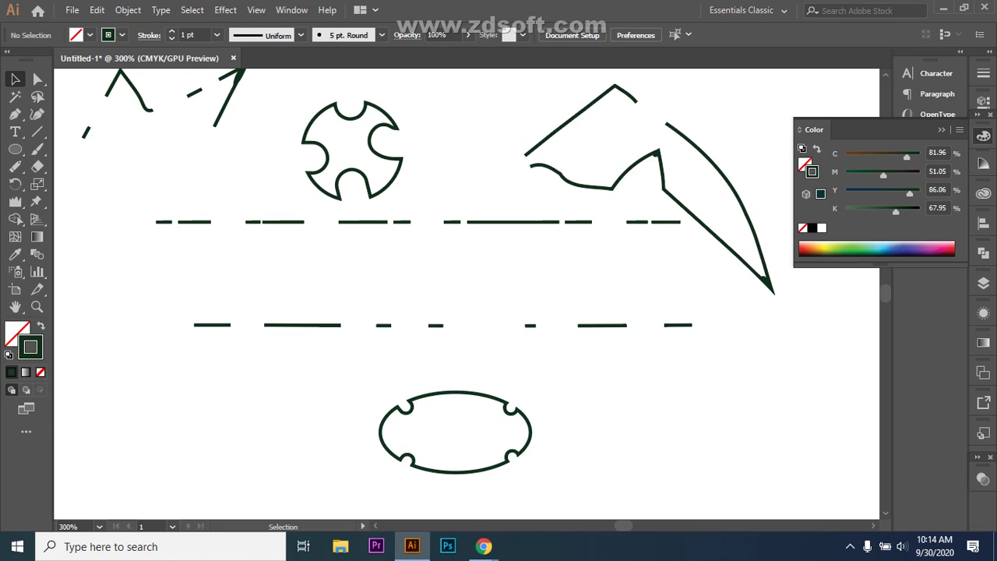
pyautogui.click(455, 391)
pyautogui.moveTo(455, 391); pyautogui.dragTo(452, 365)
pyautogui.hotkey('ctrl', 'shift', 'a')
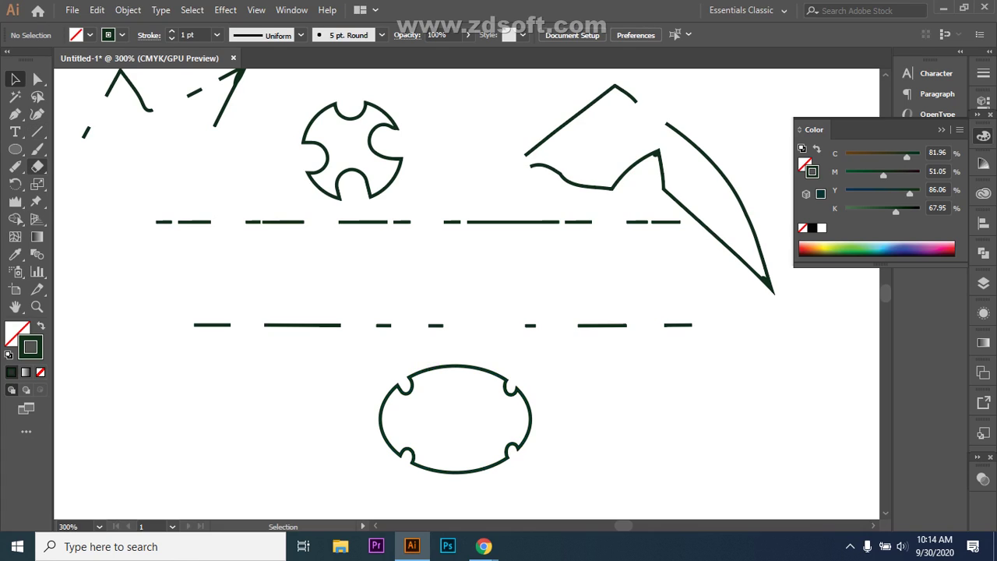
# - Marquee-select the notched oval at the bottom, deselect it, then marquee-select it again
pyautogui.click(37, 166)
pyautogui.click(14, 183)
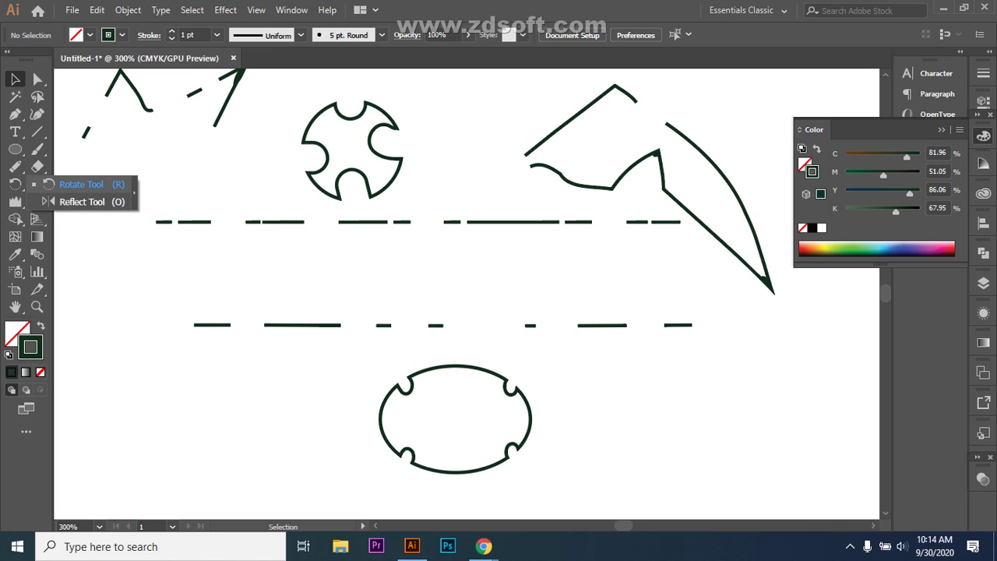
pyautogui.moveTo(361, 371); pyautogui.dragTo(597, 476)
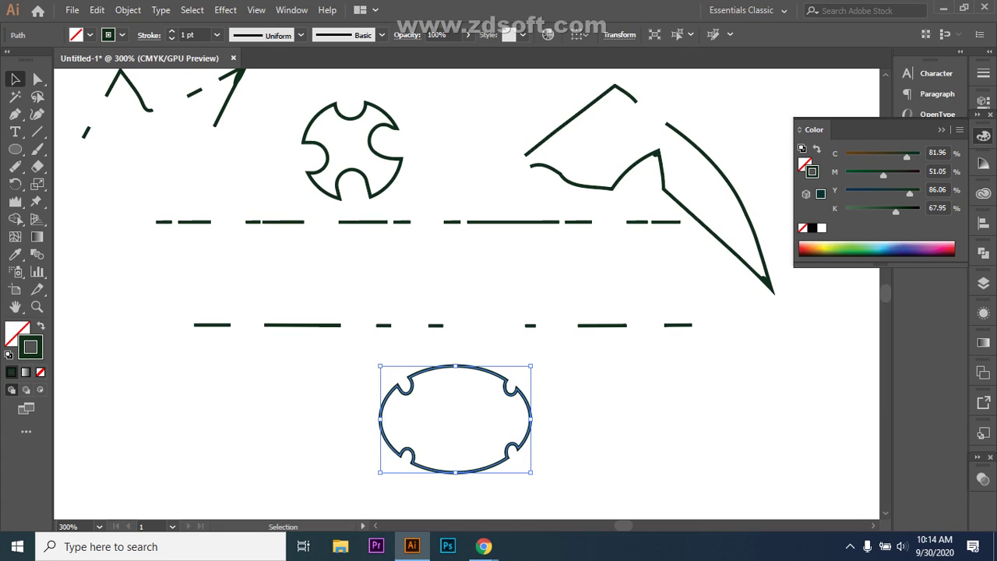
pyautogui.click(538, 394)
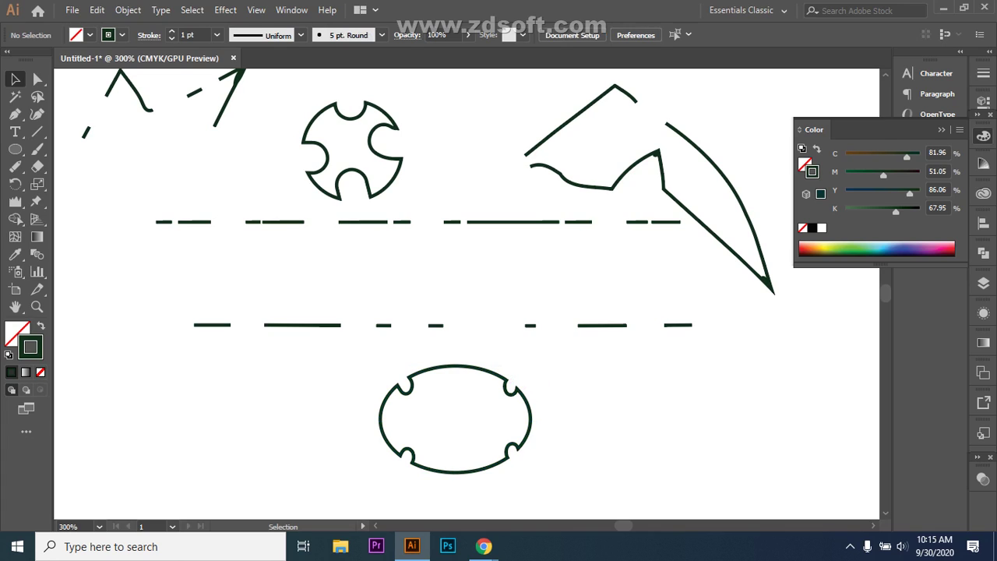
pyautogui.moveTo(342, 360); pyautogui.dragTo(538, 475)
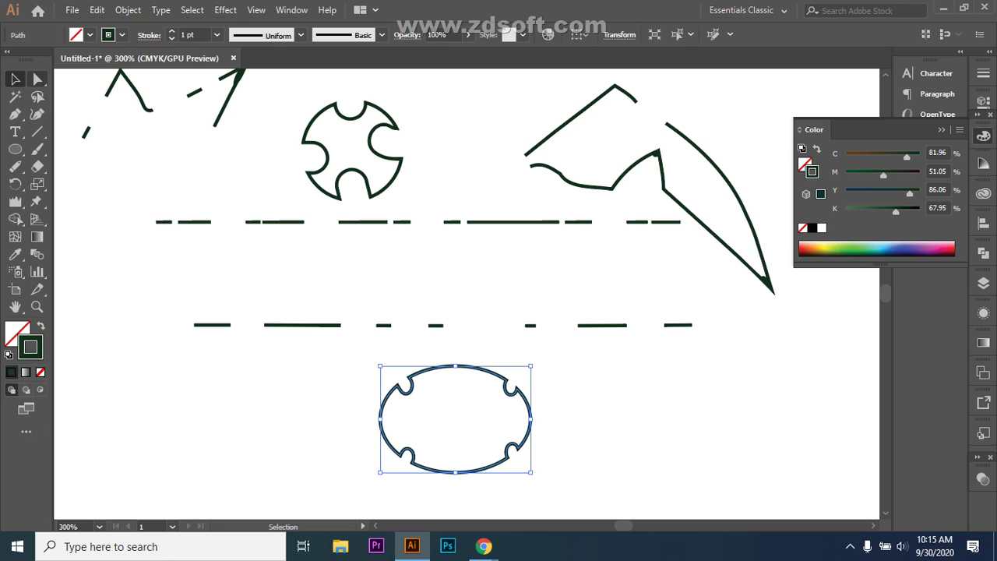
pyautogui.click(37, 79)
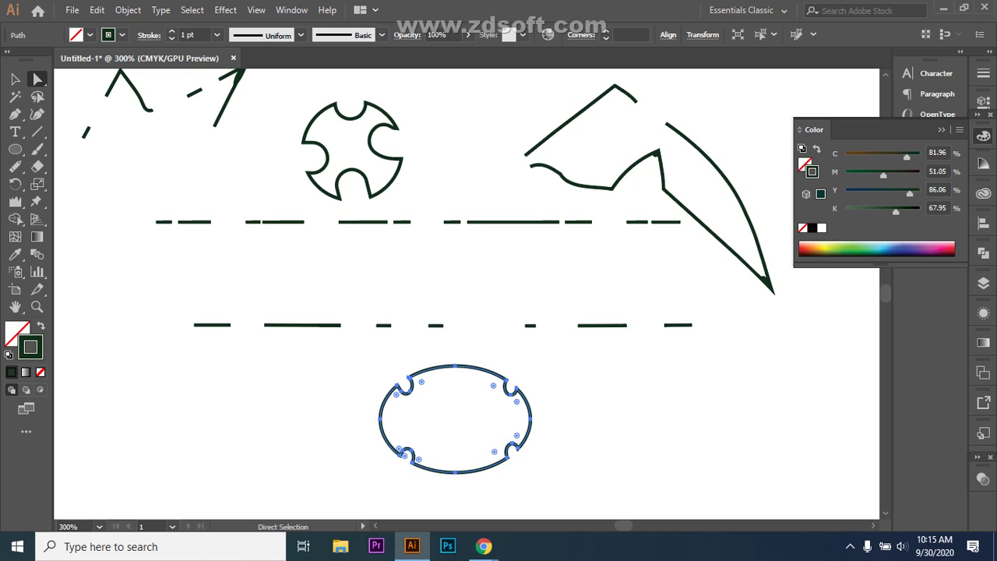
pyautogui.click(397, 385)
pyautogui.hotkey('shift', 'e')
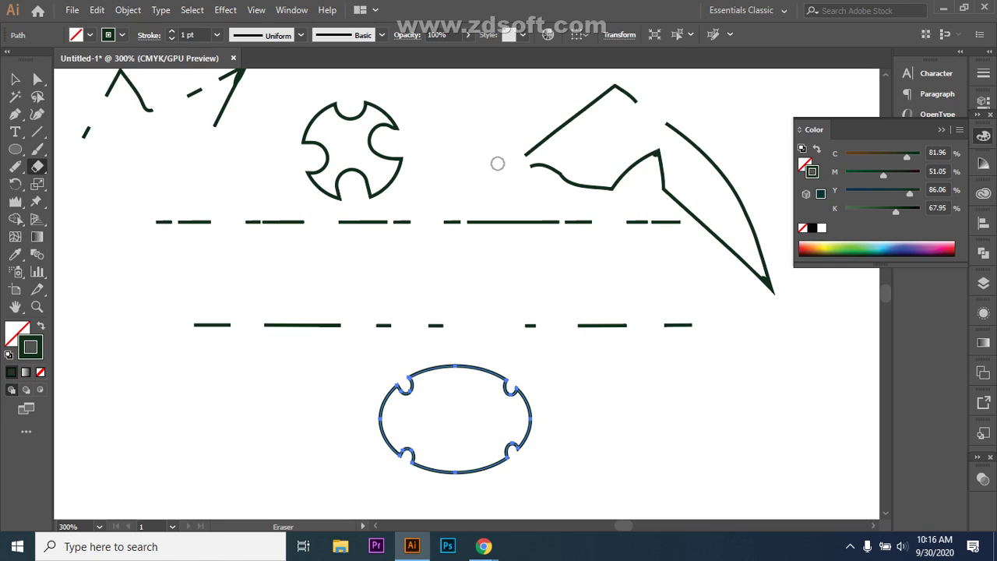
# - Squash the notched oval flatter and look through the Rotate and Ellipse tool flyouts
pyautogui.hotkey('ctrl', 'z')
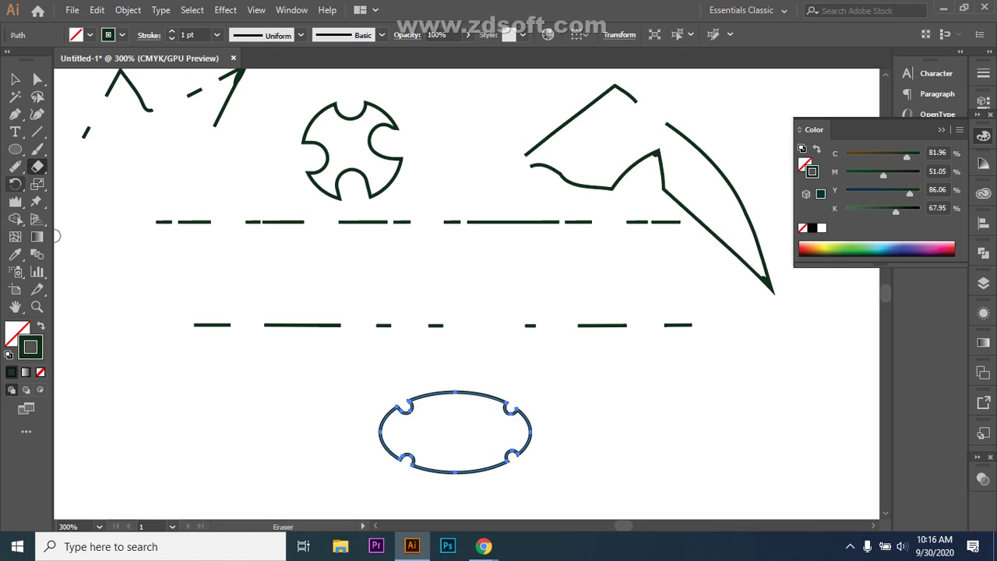
pyautogui.scroll(-5, 570, 357)
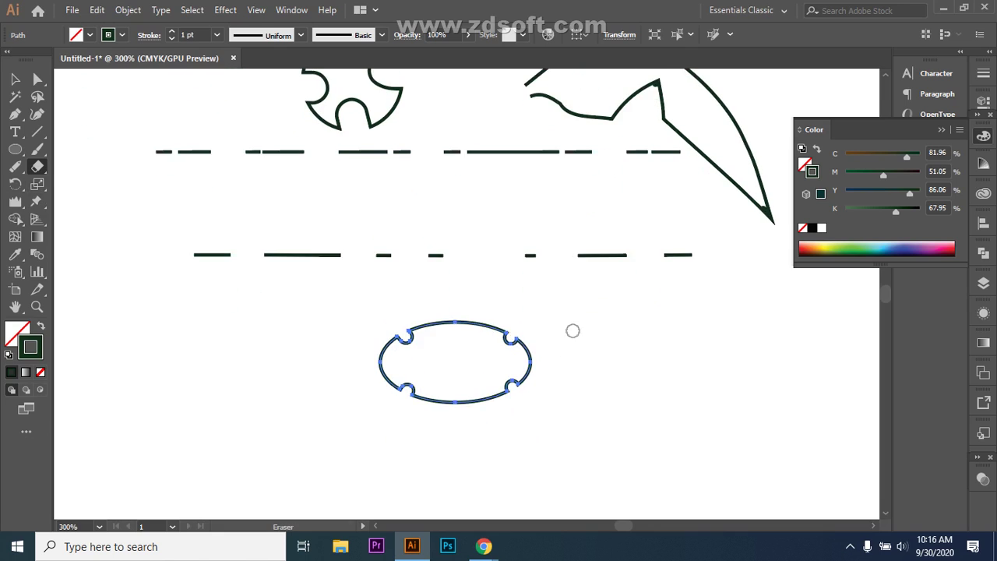
pyautogui.click(15, 184)
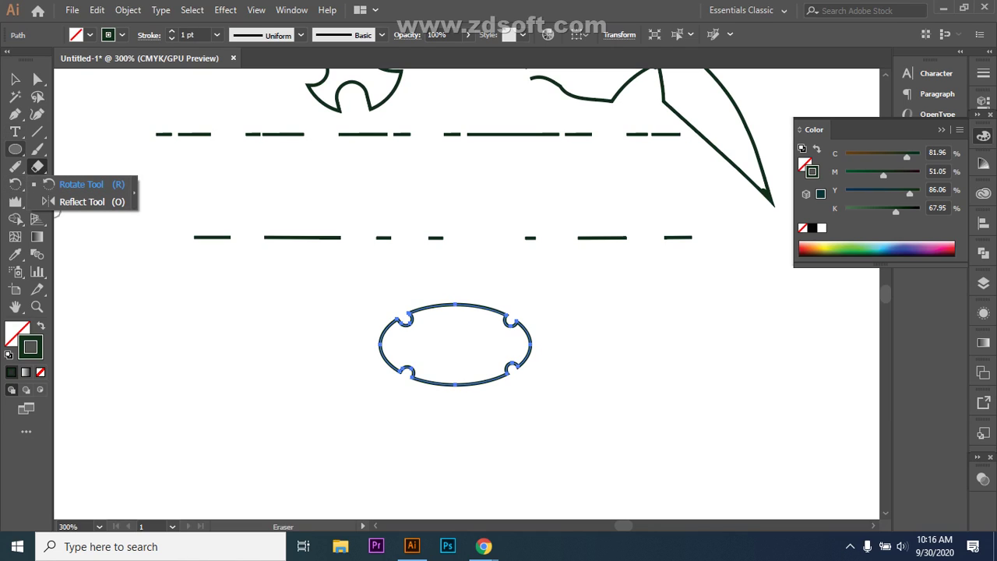
pyautogui.click(15, 148)
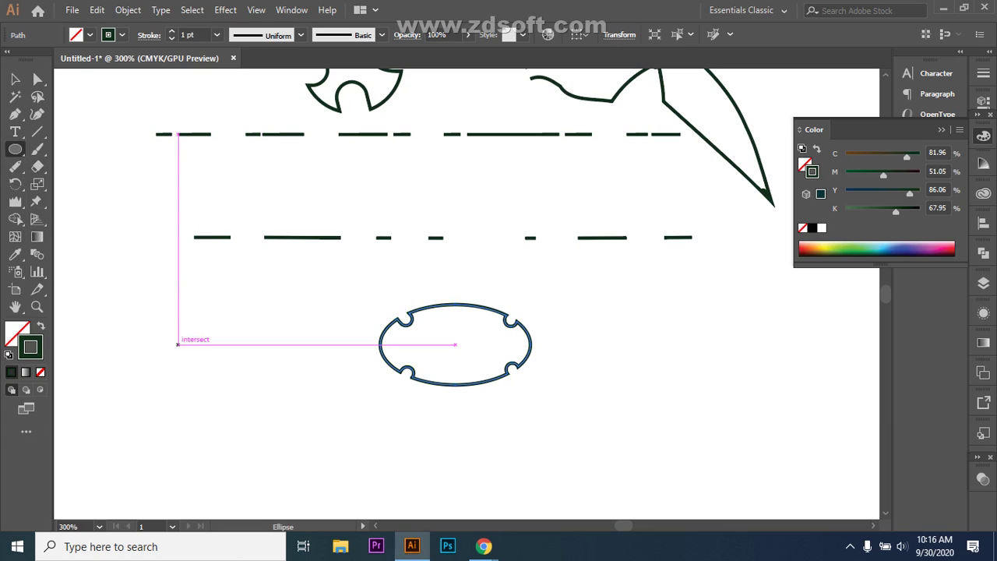
pyautogui.click(15, 184)
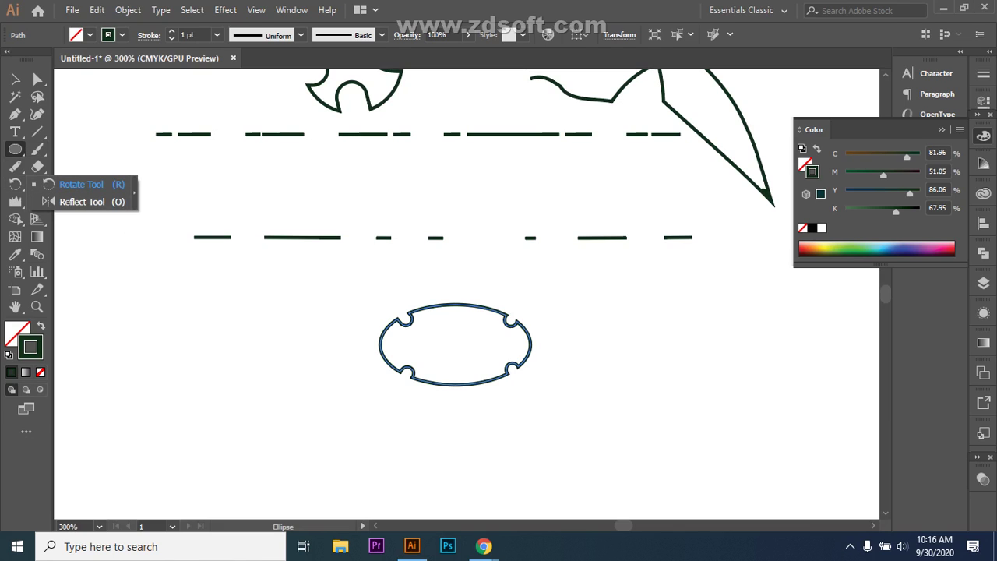
pyautogui.press('p')
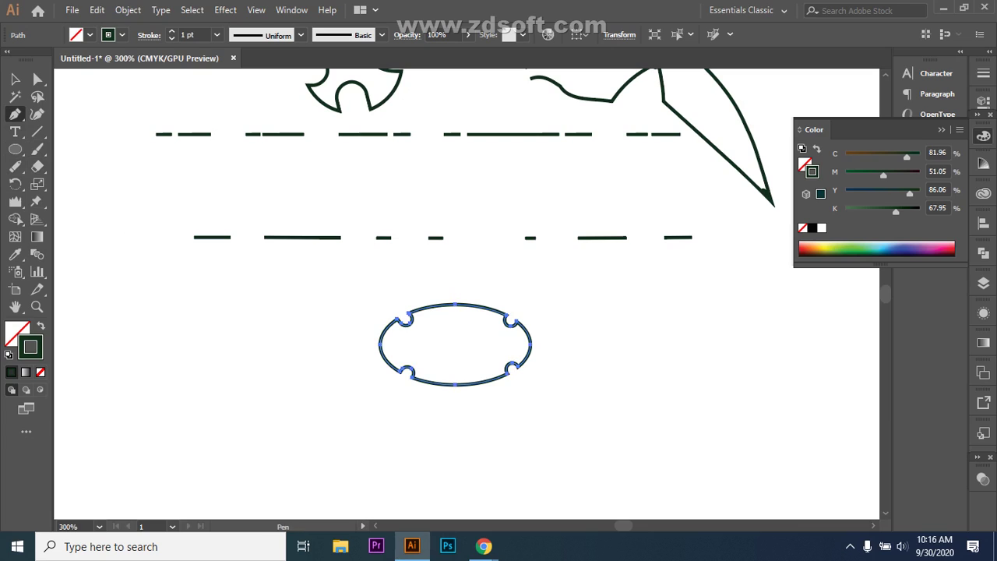
# - Pen-draw a closed outline left of the oval with a straight left edge and zigzag right side
pyautogui.click(15, 149)
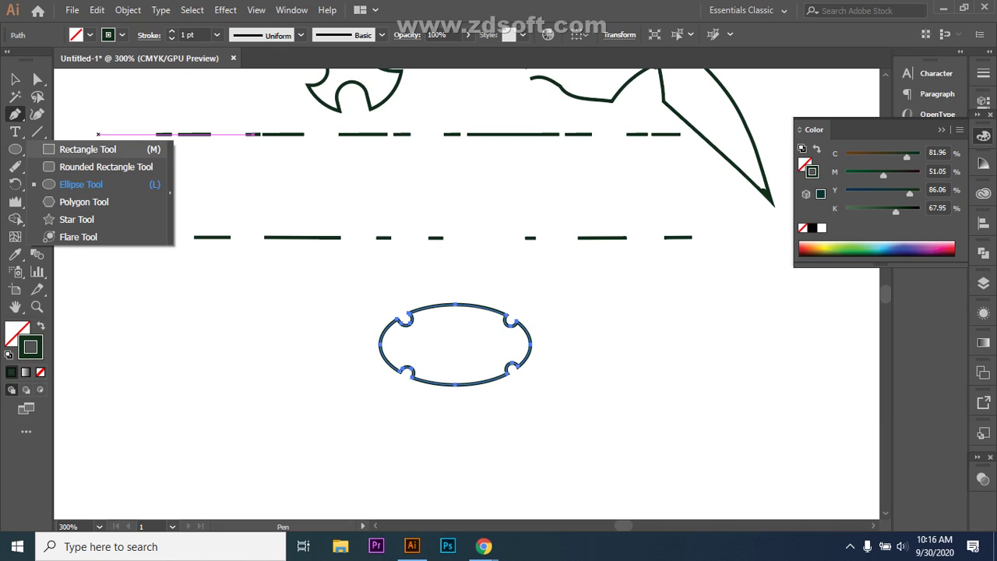
pyautogui.click(162, 278)
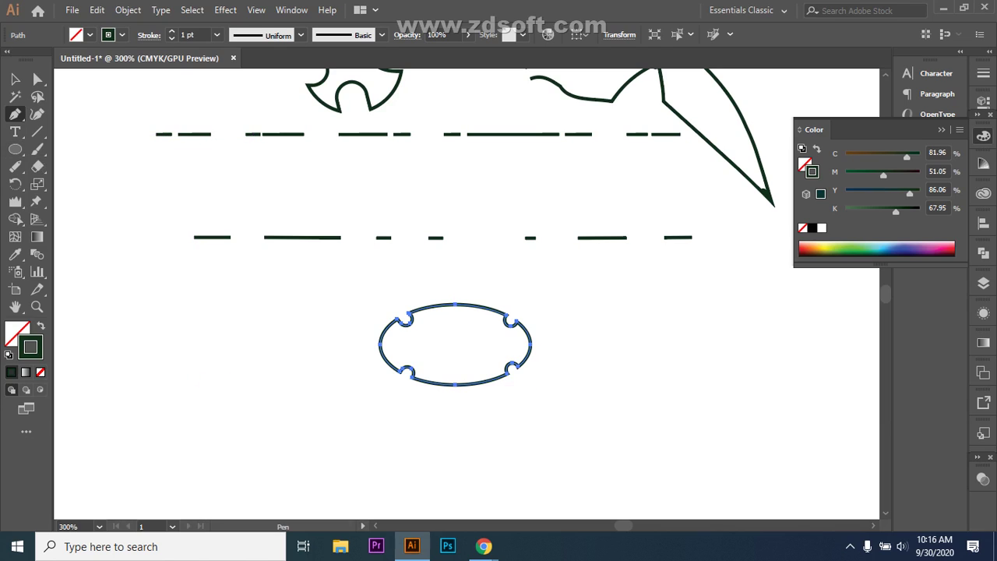
pyautogui.click(185, 404)
pyautogui.click(184, 317)
pyautogui.click(246, 335)
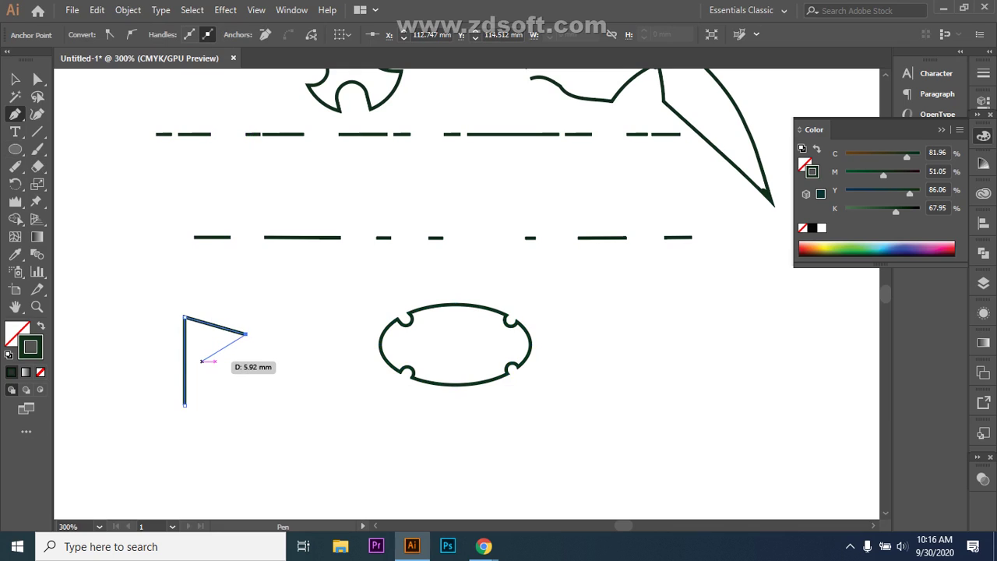
pyautogui.click(202, 361)
pyautogui.click(221, 366)
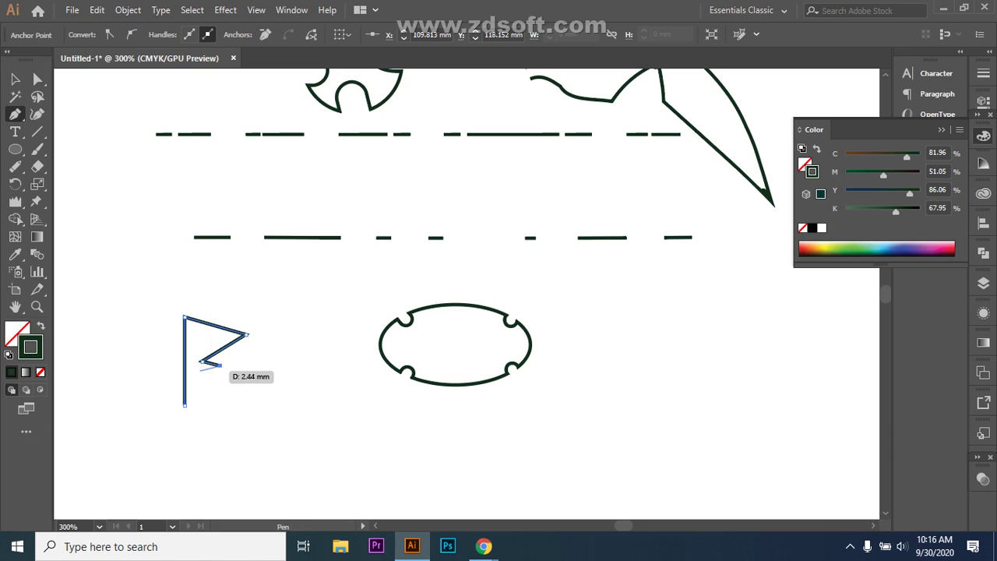
pyautogui.click(200, 372)
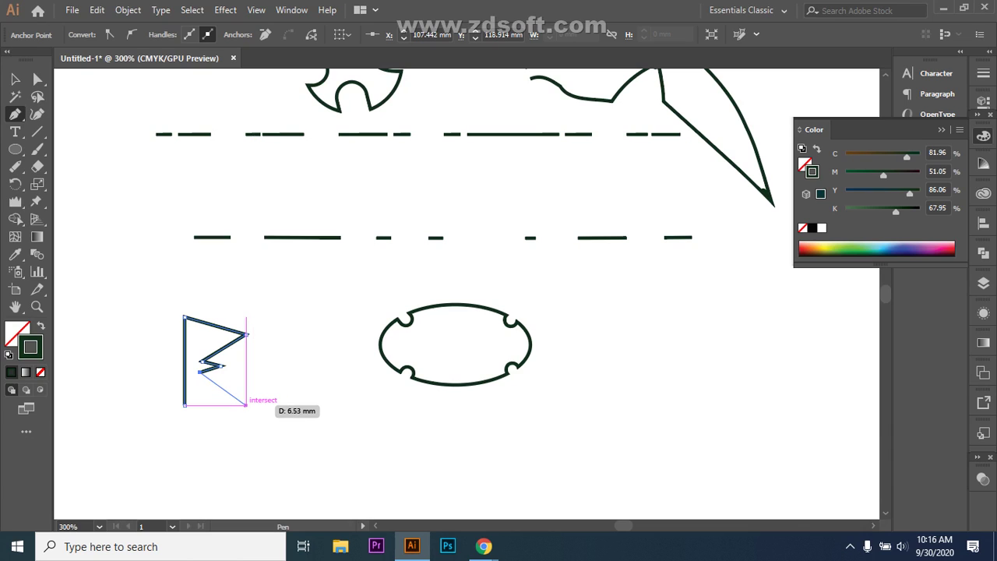
pyautogui.click(246, 404)
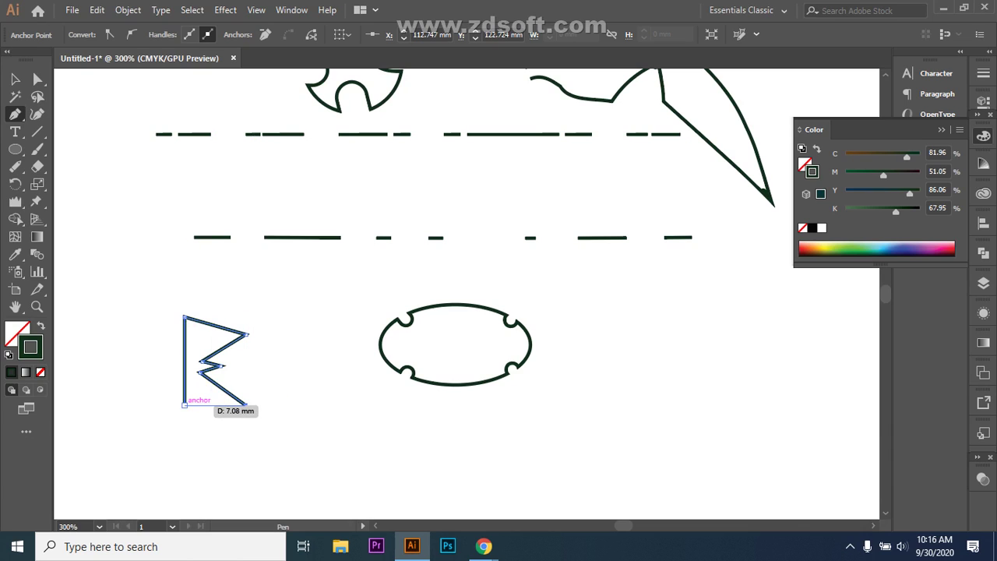
pyautogui.click(185, 404)
# - Marquee-select the new zigzag shape with the Selection tool
pyautogui.click(15, 79)
pyautogui.click(166, 314)
pyautogui.moveTo(166, 314); pyautogui.dragTo(216, 429)
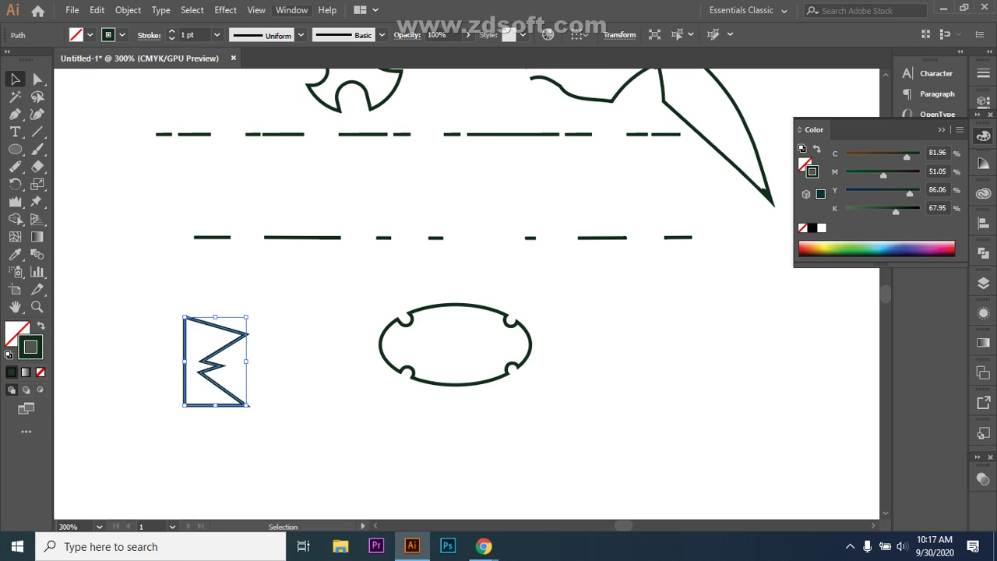
# - Show the Transform panel from the Window menu, then hide it again with F6
pyautogui.click(291, 11)
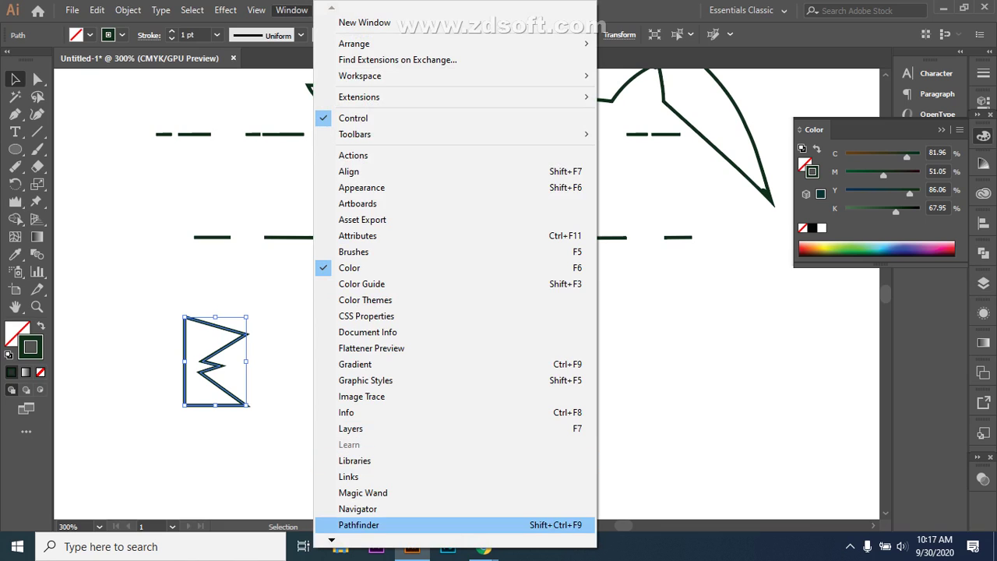
pyautogui.moveTo(331, 539)
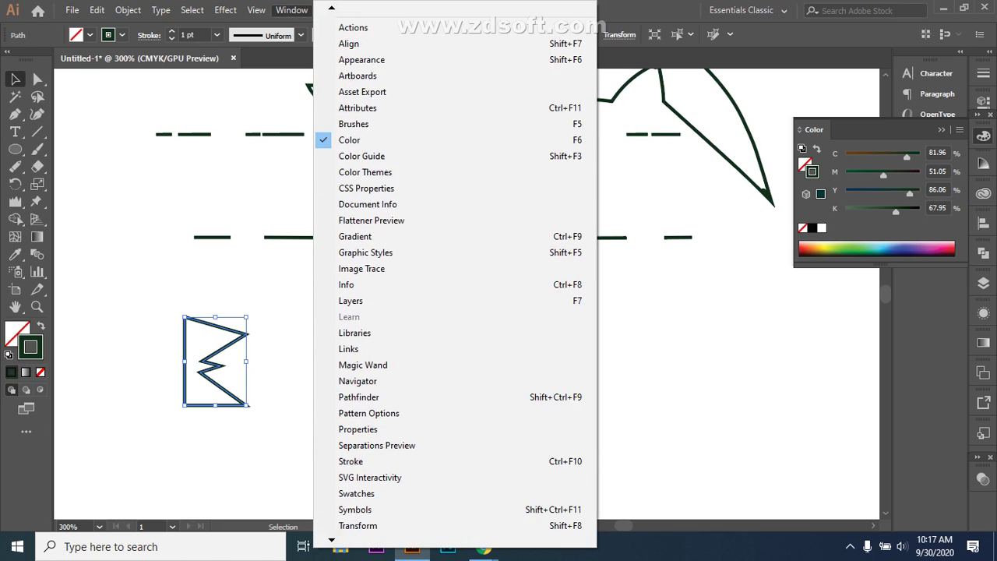
pyautogui.moveTo(351, 504)
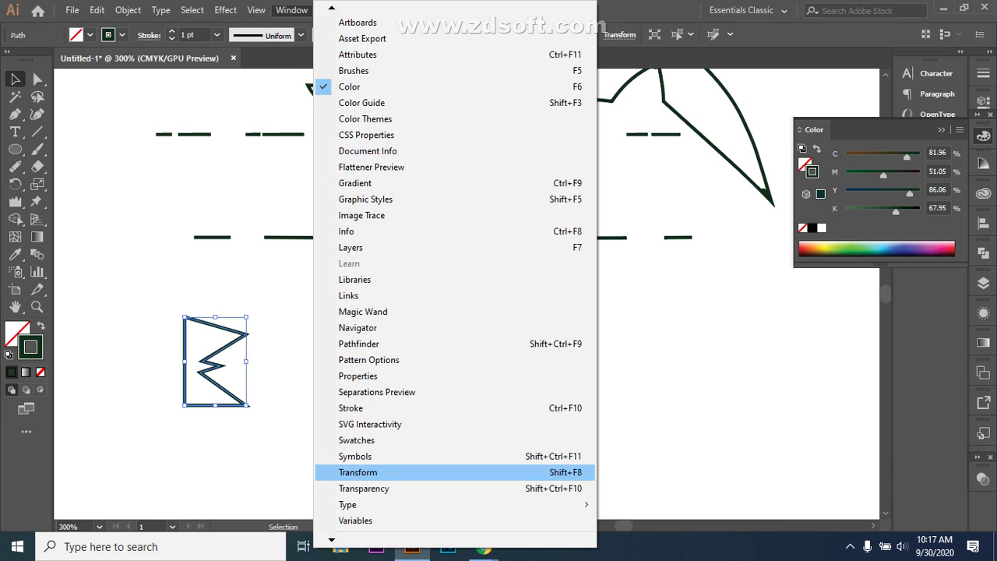
pyautogui.click(357, 472)
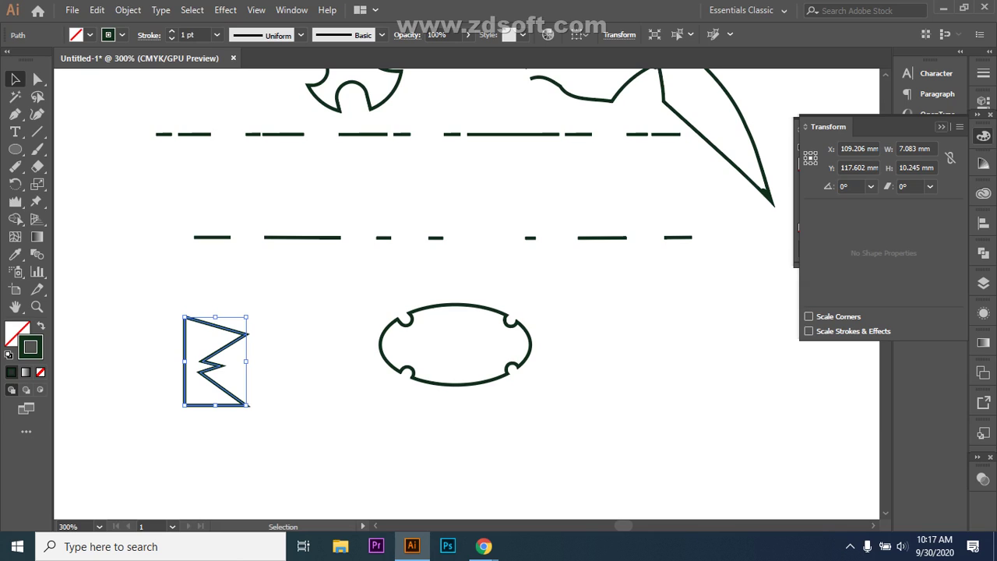
pyautogui.press('F6')
# - Open Transform > Reflect from the zigzag shape's context menu
pyautogui.rightClick(223, 354)
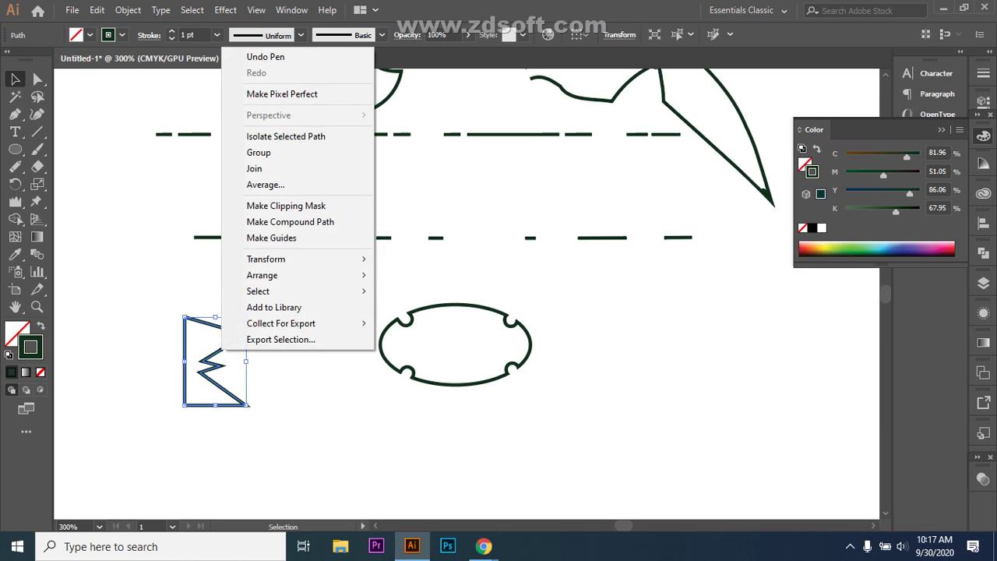
pyautogui.moveTo(288, 259)
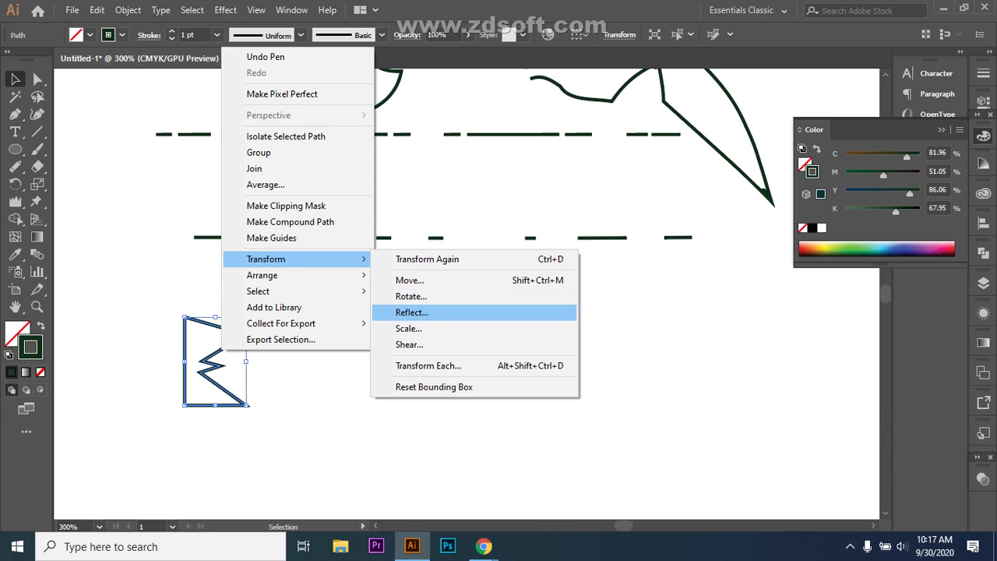
pyautogui.click(411, 313)
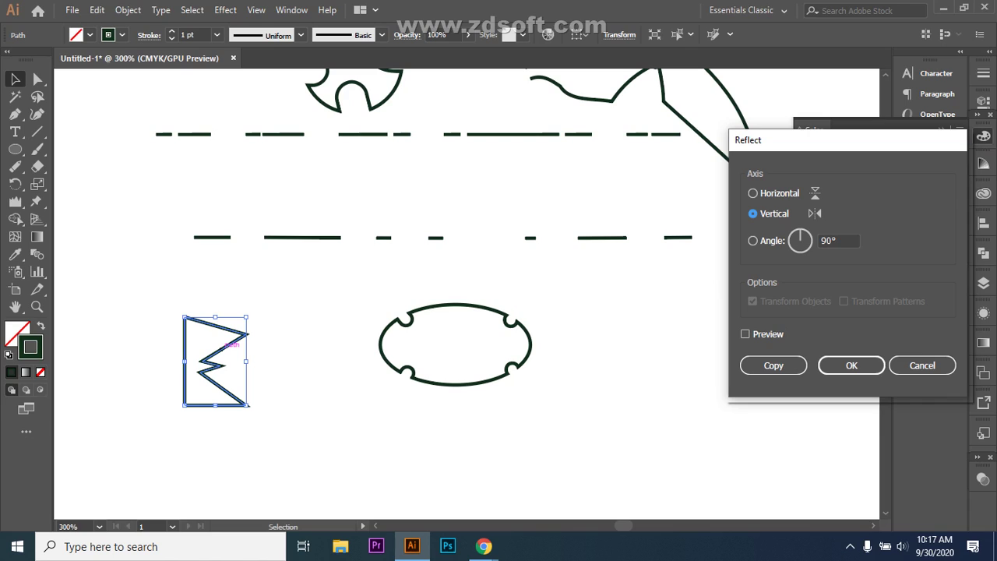
# - Preview the reflection with horizontal, vertical and 180° axes, ending with a 45° angle
pyautogui.click(744, 333)
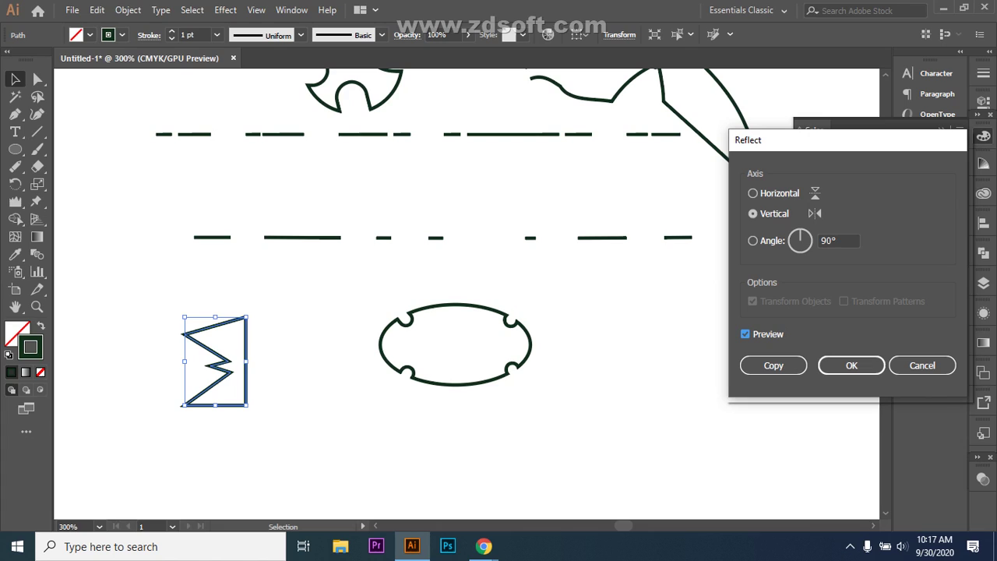
pyautogui.click(753, 193)
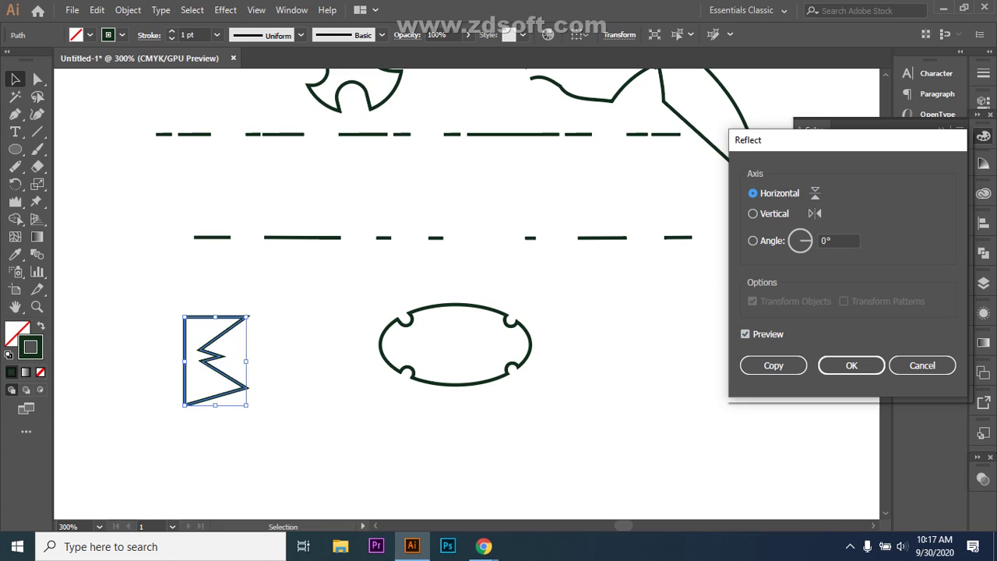
pyautogui.click(753, 213)
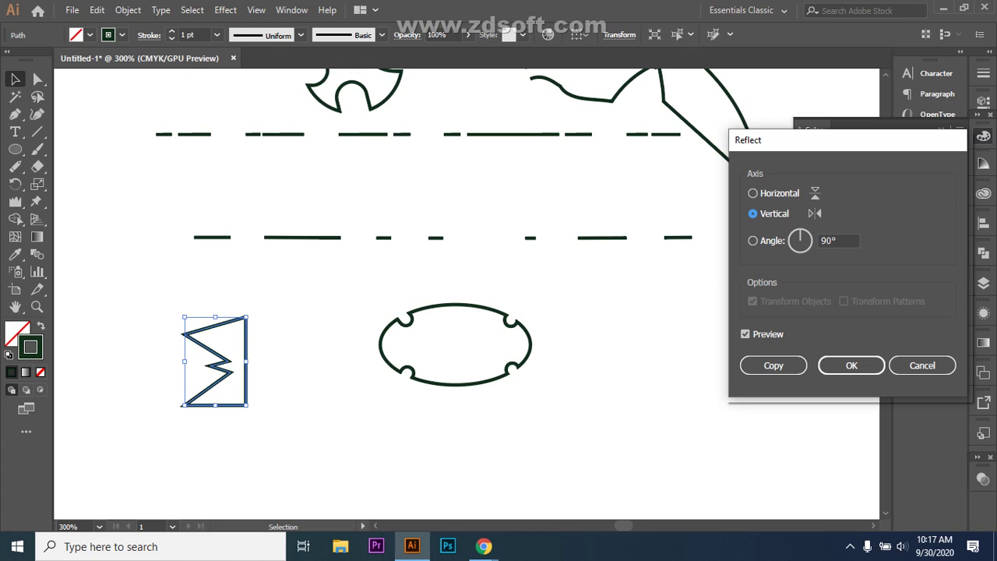
pyautogui.click(753, 240)
pyautogui.press('Tab')
pyautogui.press('Tab')
pyautogui.write('180')
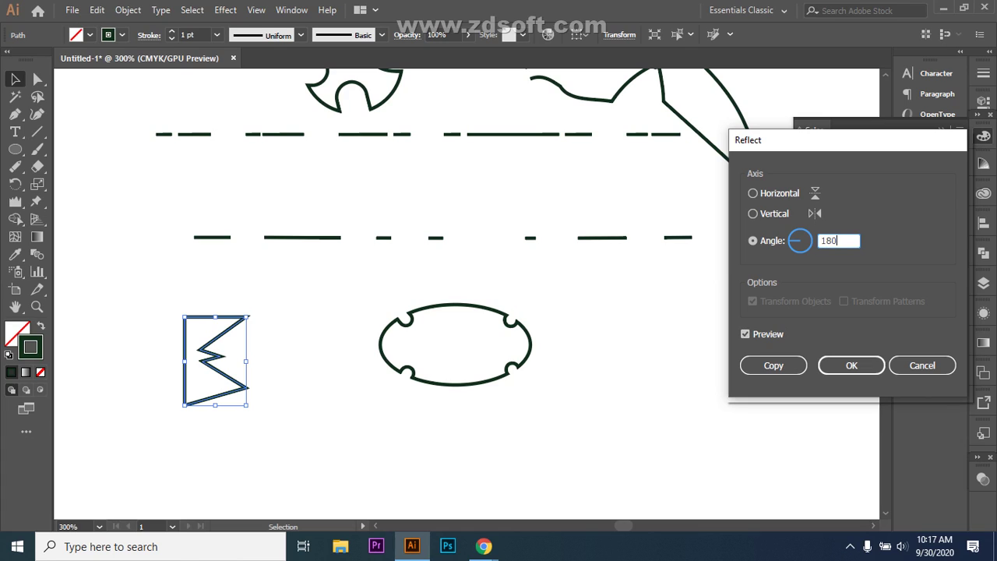
pyautogui.press('Tab')
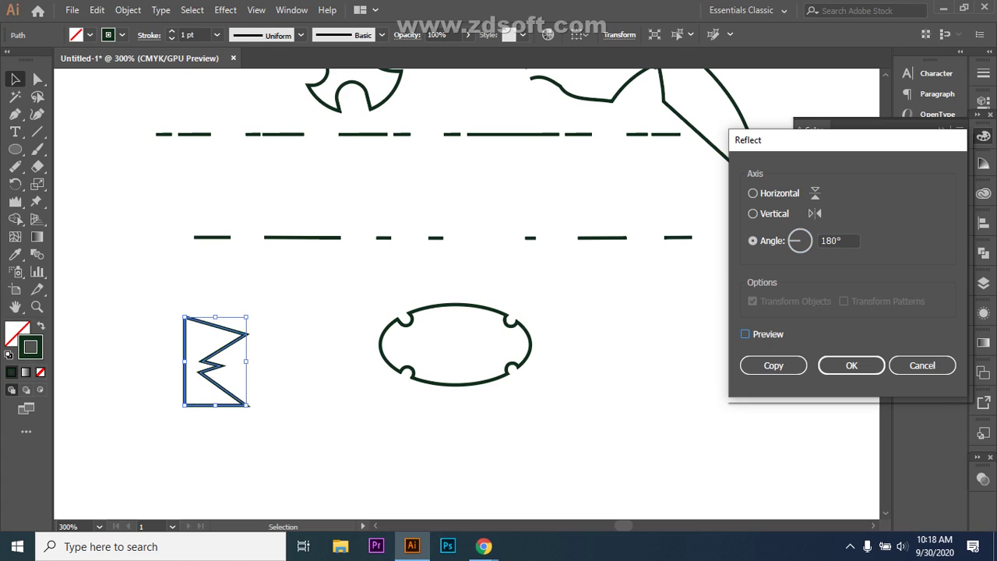
pyautogui.press('space')
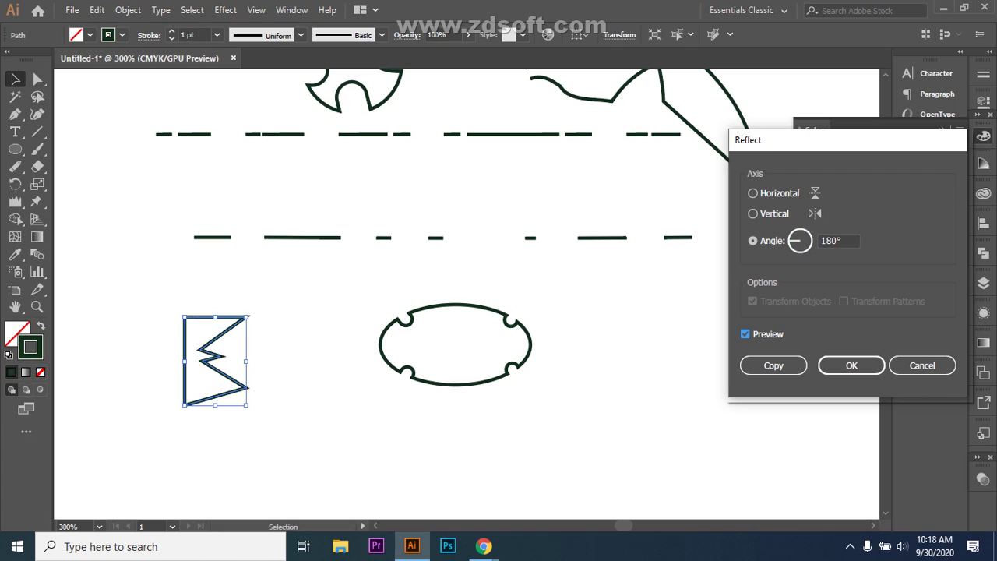
pyautogui.press('Tab')
pyautogui.write('45')
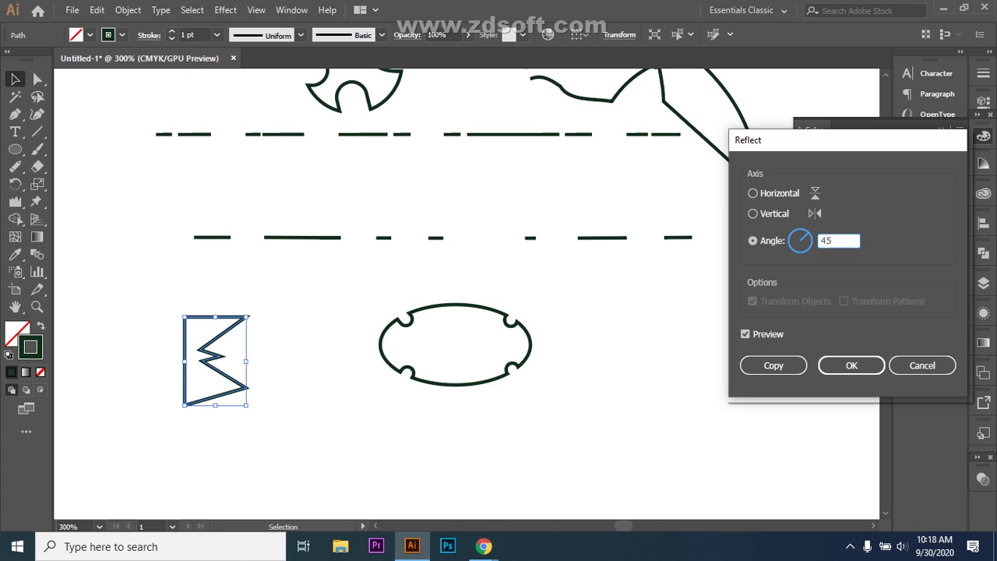
pyautogui.click(744, 333)
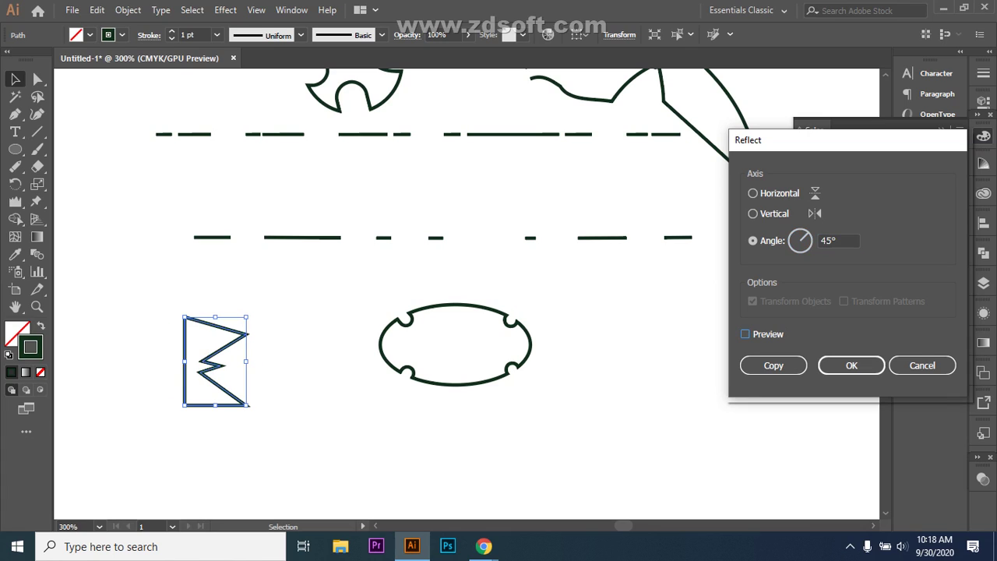
pyautogui.click(745, 333)
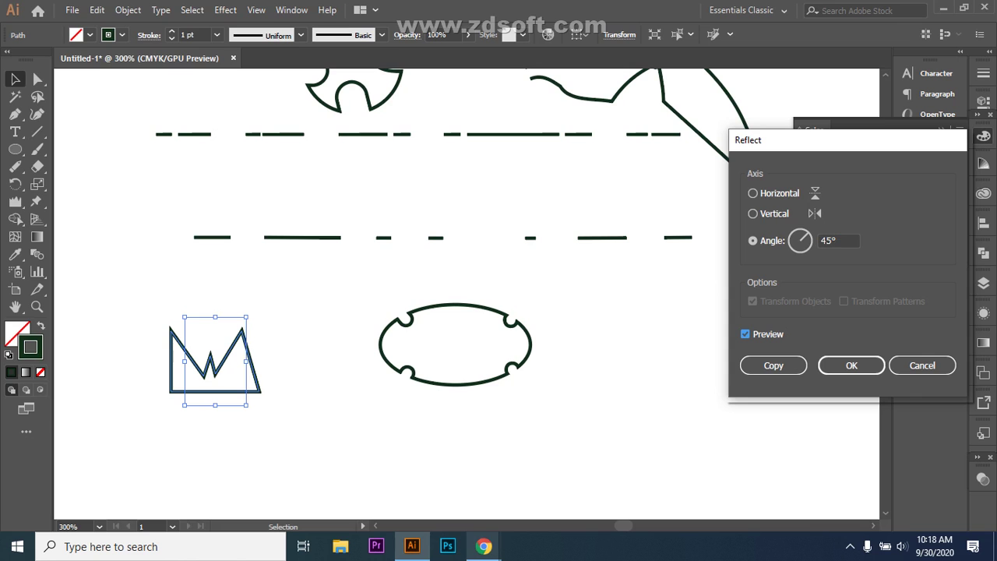
# - Admit the waiting participant in Google Meet, then return to Illustrator
pyautogui.moveTo(483, 546)
pyautogui.click(389, 476)
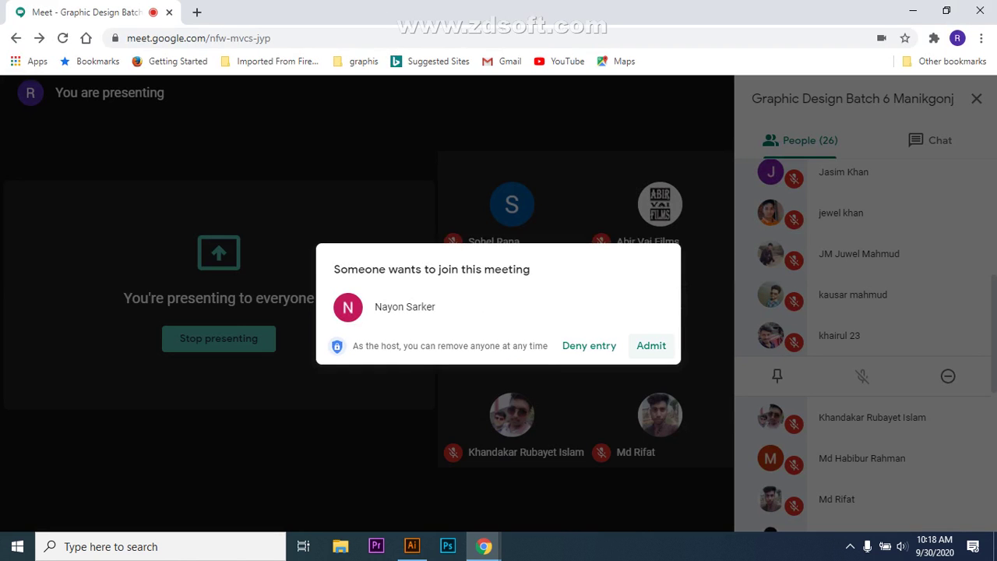
pyautogui.click(652, 345)
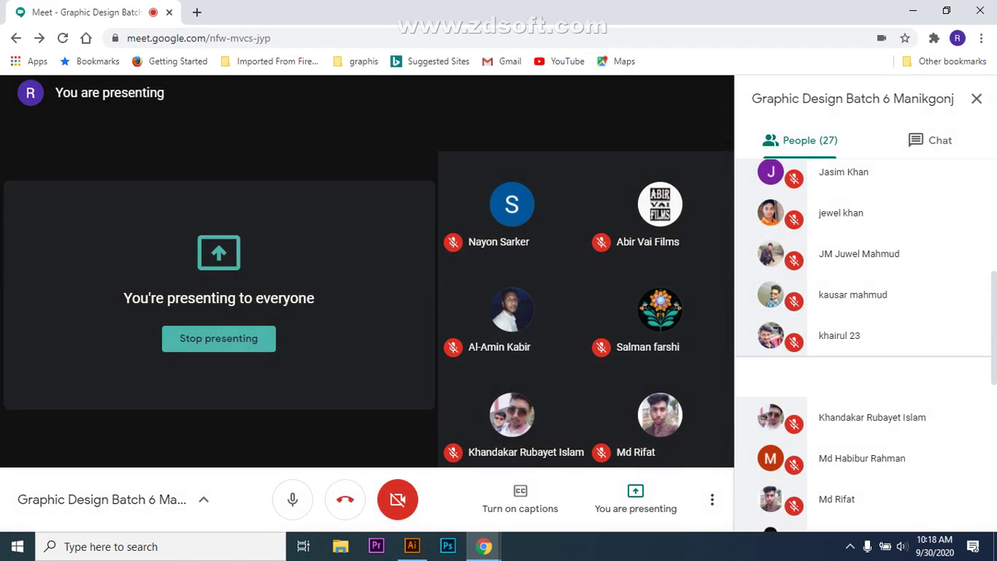
pyautogui.hotkey('alt', 'Tab')
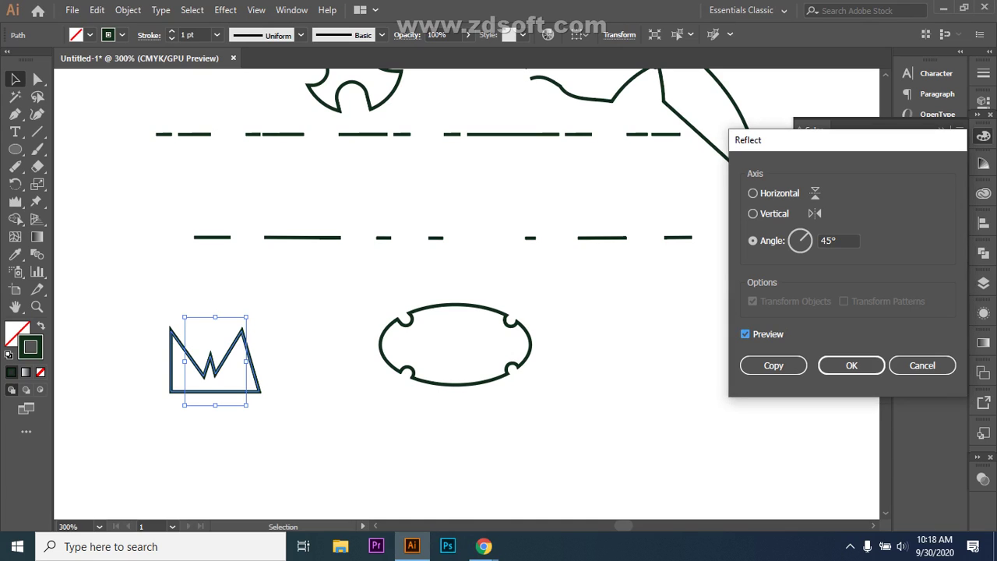
# - Reflect the zigzag across a 90° axis, then Alt-drag a copy about 9 mm right
pyautogui.hotkey('alt', 'p')
pyautogui.hotkey('alt', 'p')
pyautogui.hotkey('alt', 'a')
pyautogui.write('90')
pyautogui.press('Return')
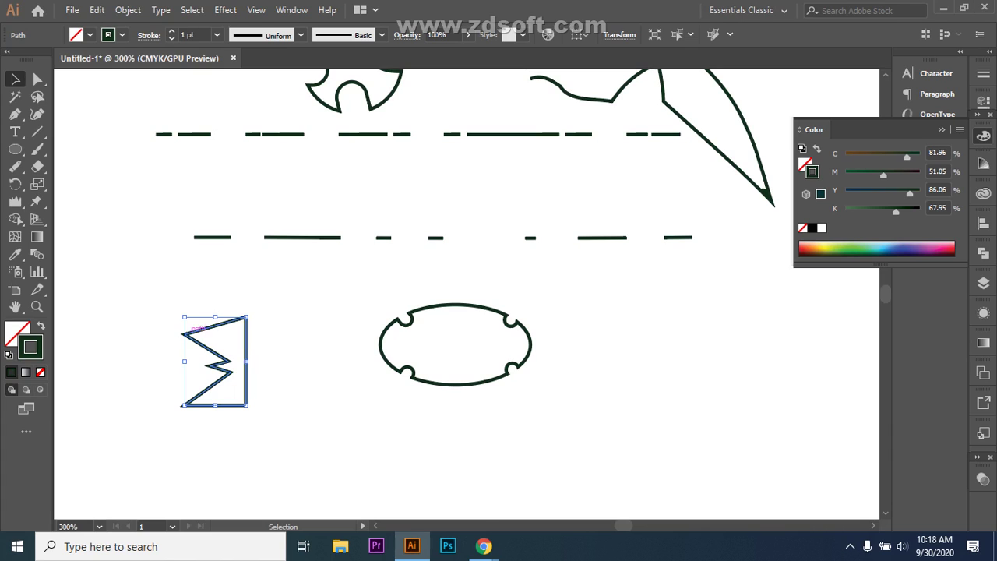
pyautogui.moveTo(166, 296); pyautogui.dragTo(336, 423)
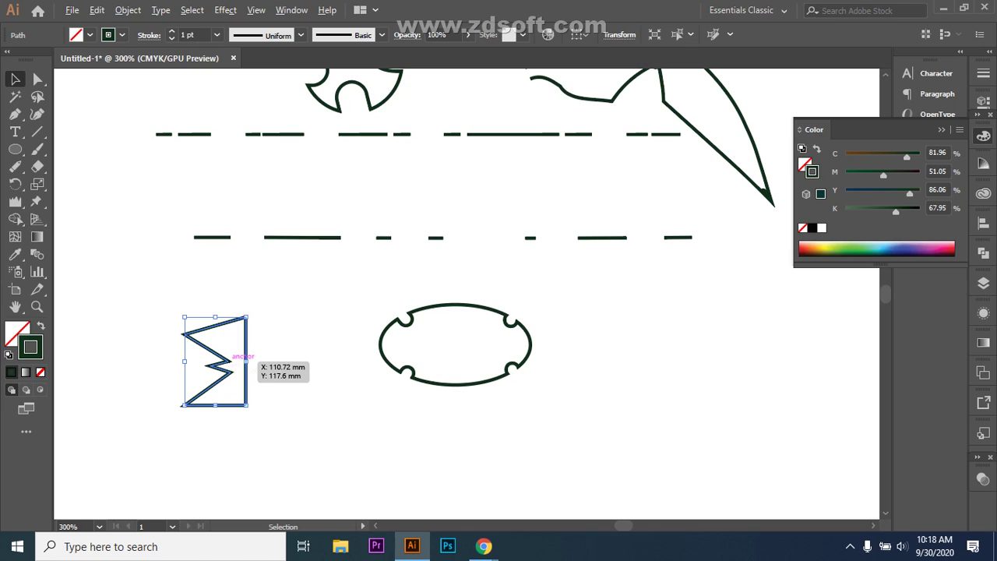
pyautogui.moveTo(233, 361); pyautogui.dragTo(263, 361)
# - Reflect the copy vertically and delete the original left zigzag
pyautogui.rightClick(303, 360)
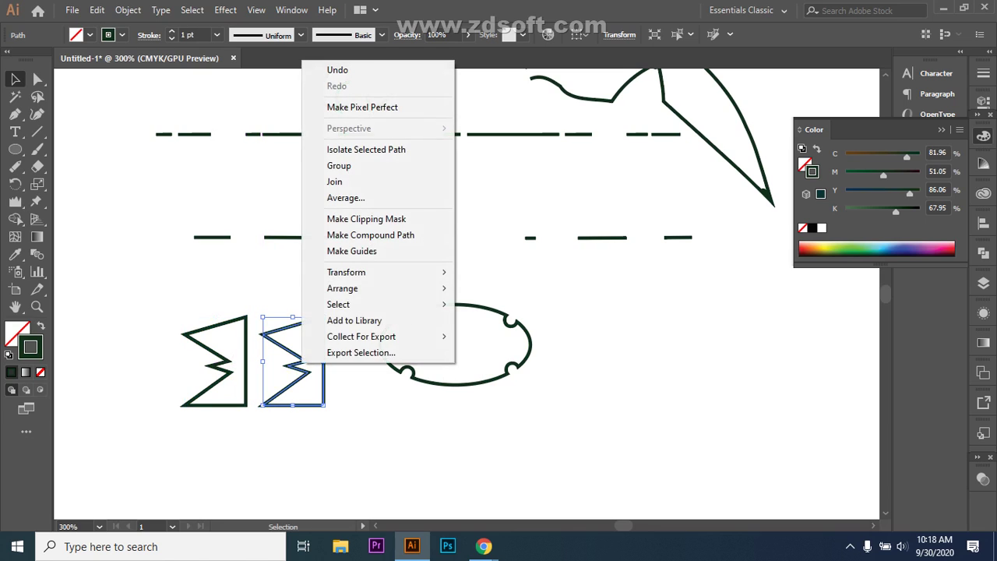
pyautogui.moveTo(346, 272)
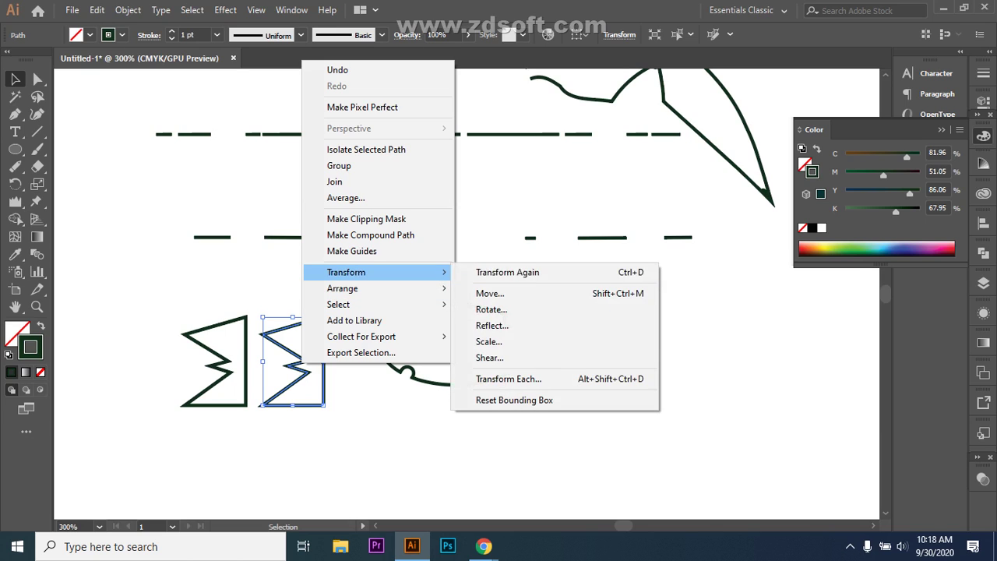
pyautogui.click(492, 325)
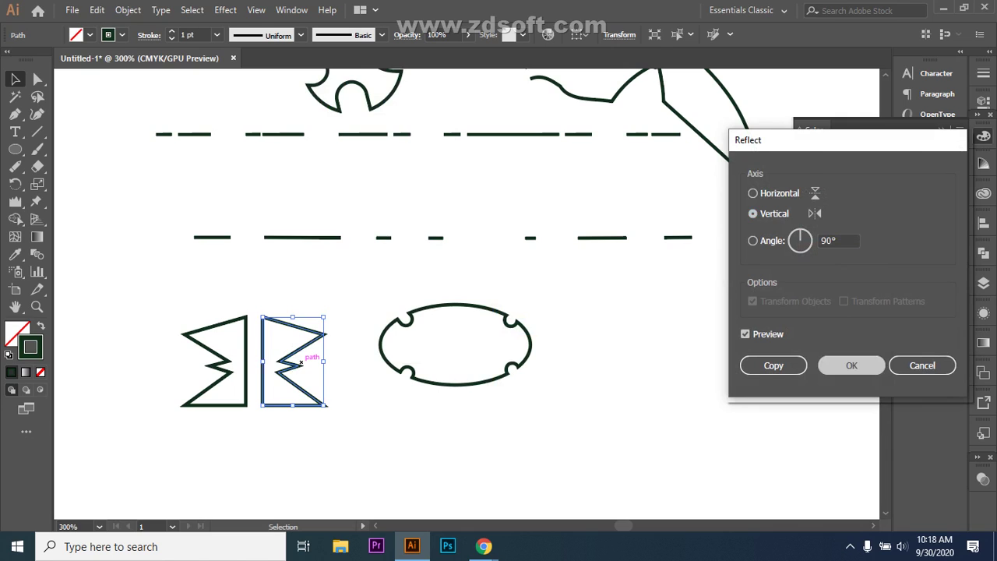
pyautogui.press('Return')
pyautogui.hotkey('ctrl', 'shift', 'a')
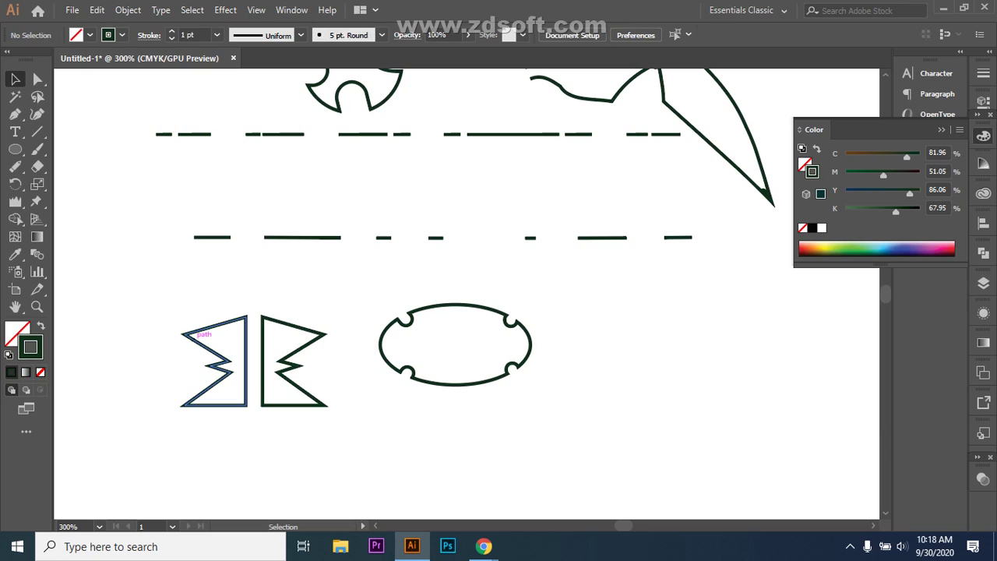
pyautogui.click(294, 354)
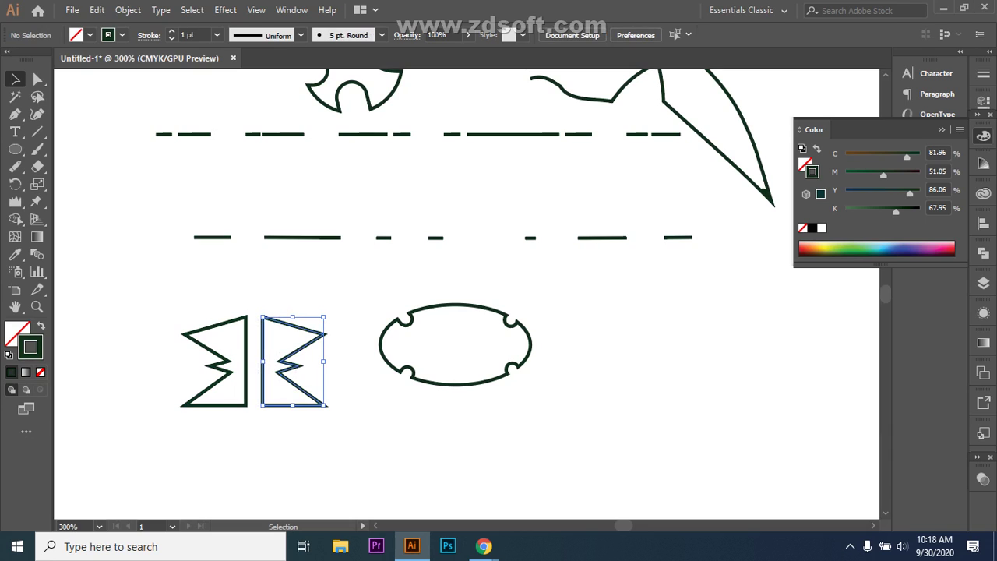
pyautogui.click(203, 392)
pyautogui.press('Delete')
# - Make a mirrored copy of the remaining zigzag and drag it left to form a bow-tie
pyautogui.click(263, 358)
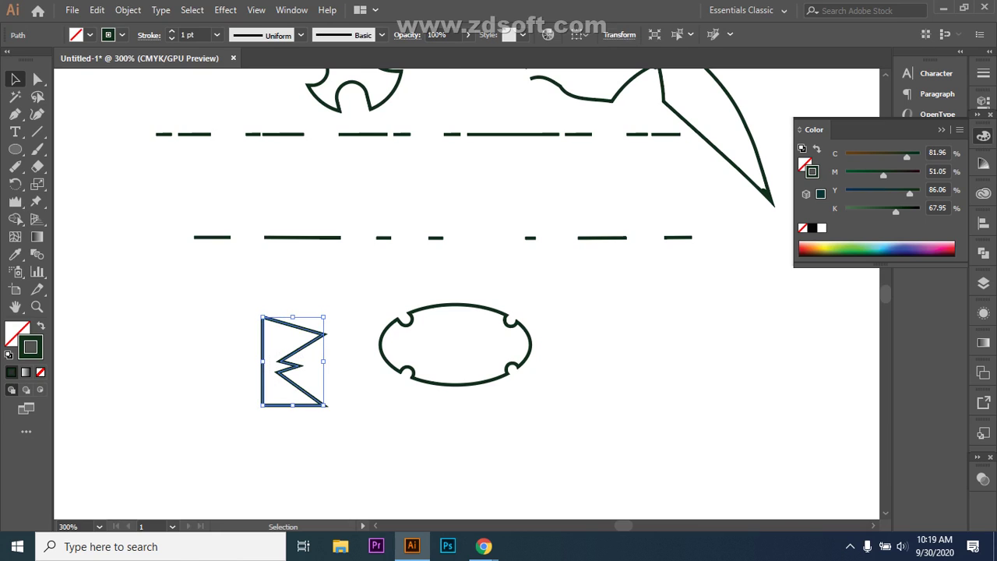
pyautogui.rightClick(296, 336)
pyautogui.moveTo(343, 245)
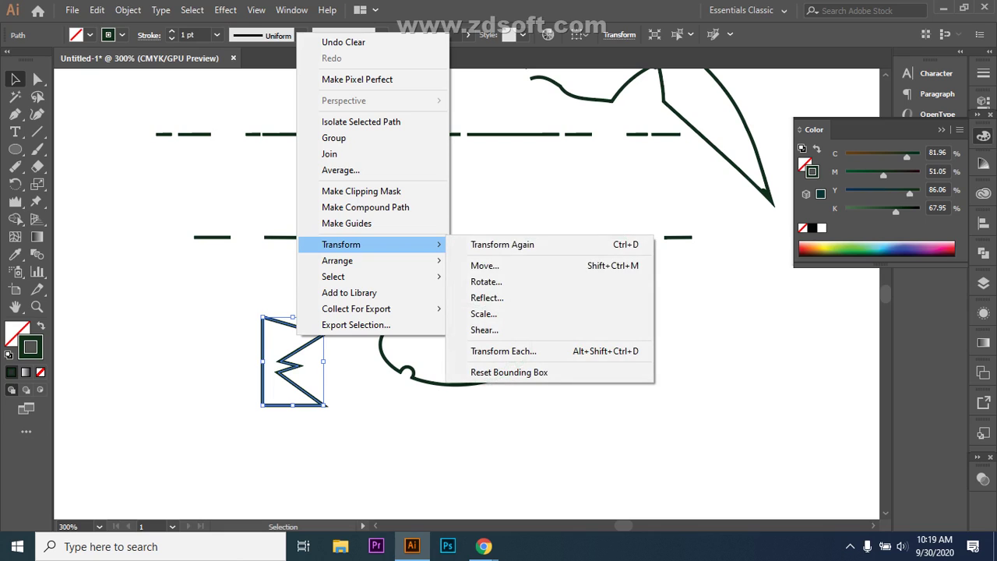
pyautogui.click(487, 297)
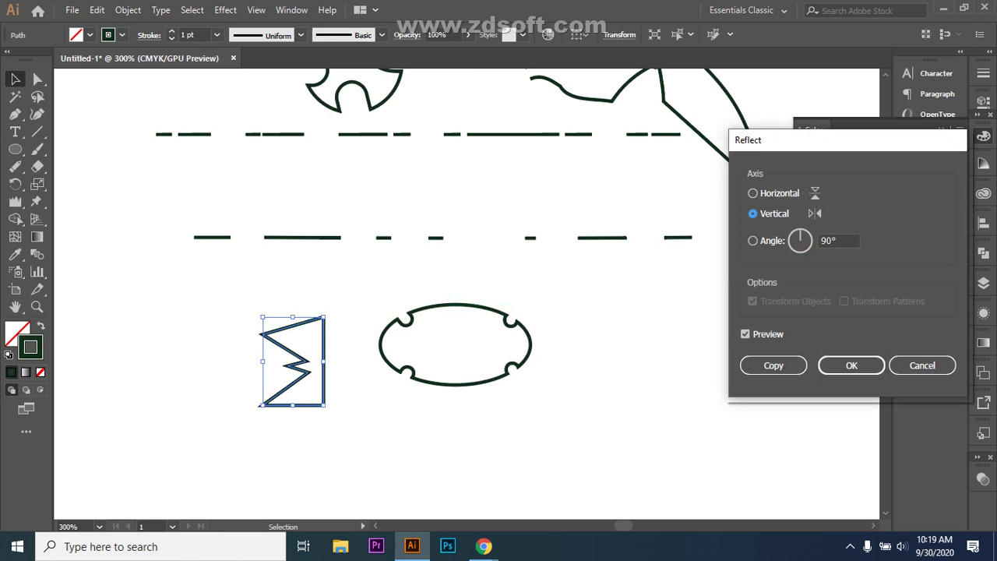
pyautogui.click(773, 365)
pyautogui.click(773, 365)
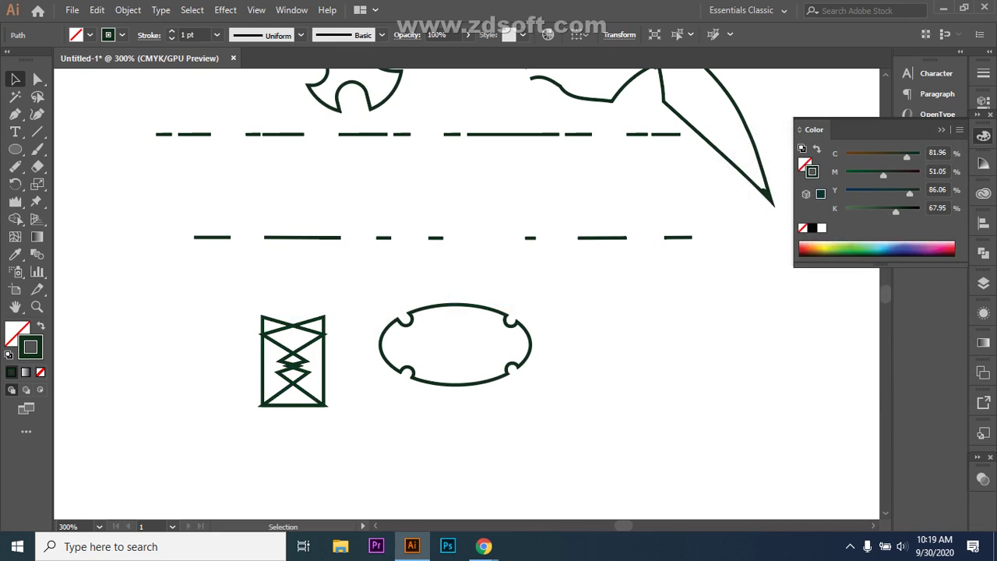
pyautogui.moveTo(313, 341); pyautogui.dragTo(257, 341)
# - Nudge the bow-tie's left half with arrow keys until both halves meet
pyautogui.hotkey('ctrl', 'shift', 'a')
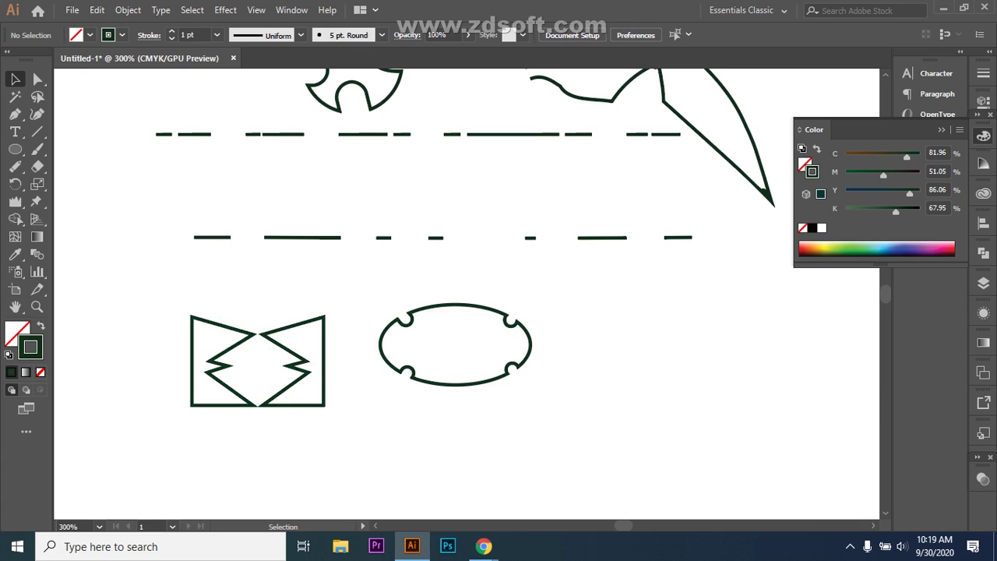
pyautogui.click(250, 337)
pyautogui.press('Right')
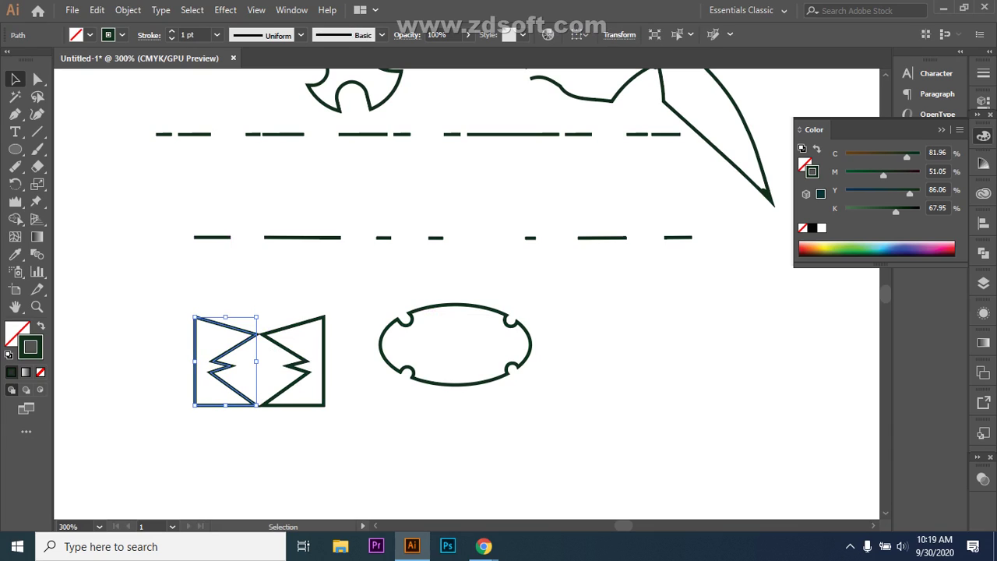
pyautogui.press('Right')
pyautogui.hotkey('ctrl', 'shift', 'a')
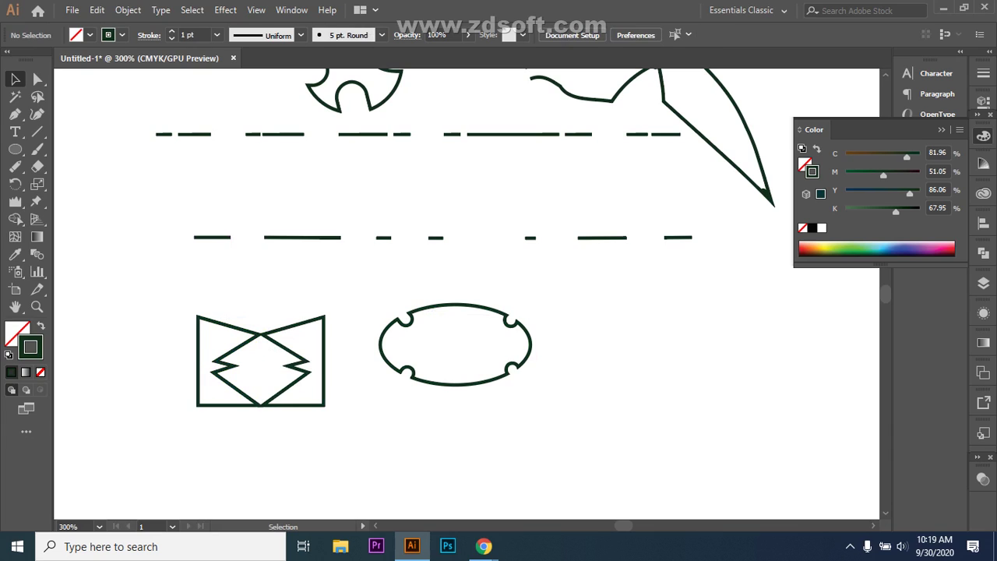
pyautogui.moveTo(378, 413); pyautogui.dragTo(379, 413)
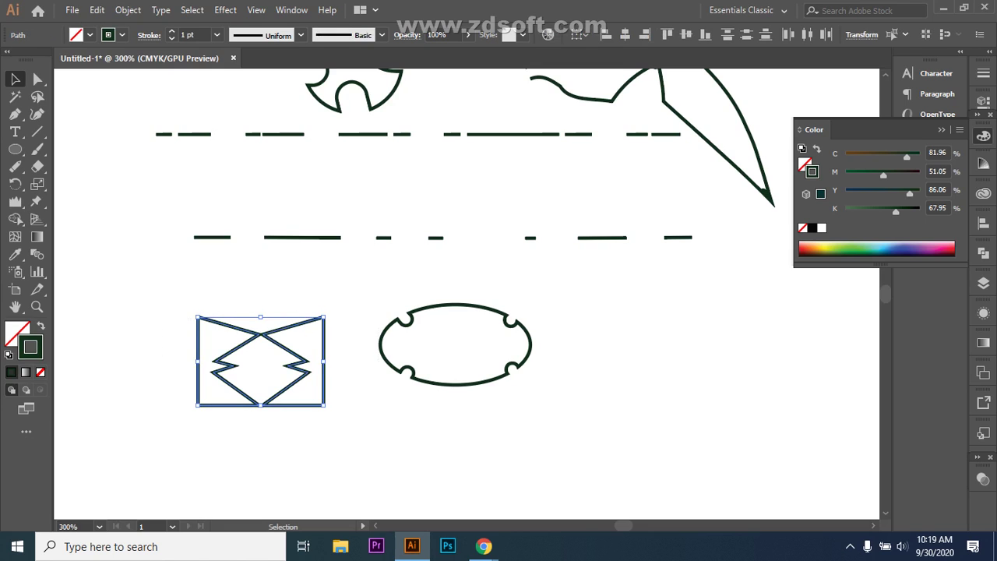
pyautogui.hotkey('ctrl', 'shift', 'a')
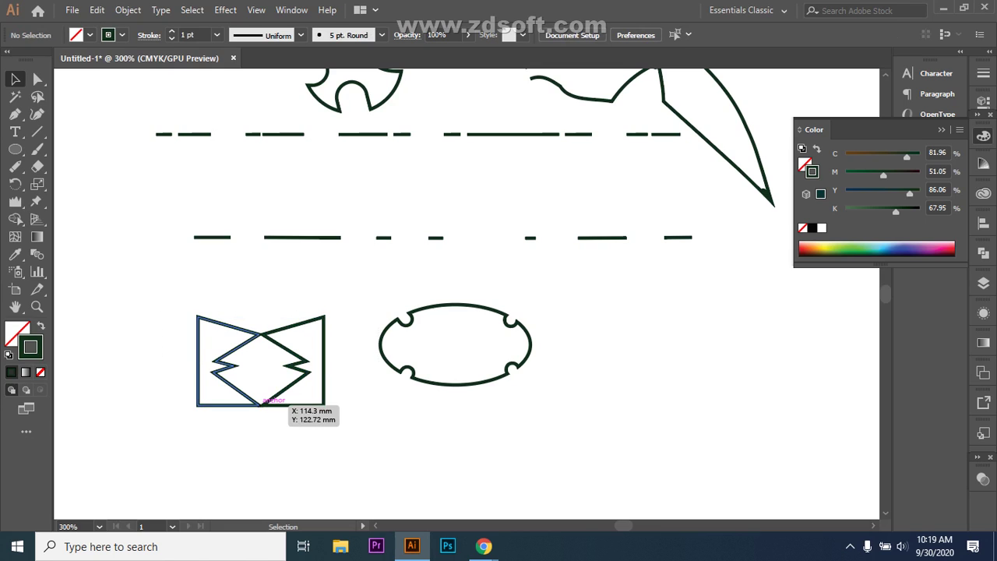
pyautogui.click(243, 403)
pyautogui.press('Left')
pyautogui.hotkey('ctrl', 'shift', 'a')
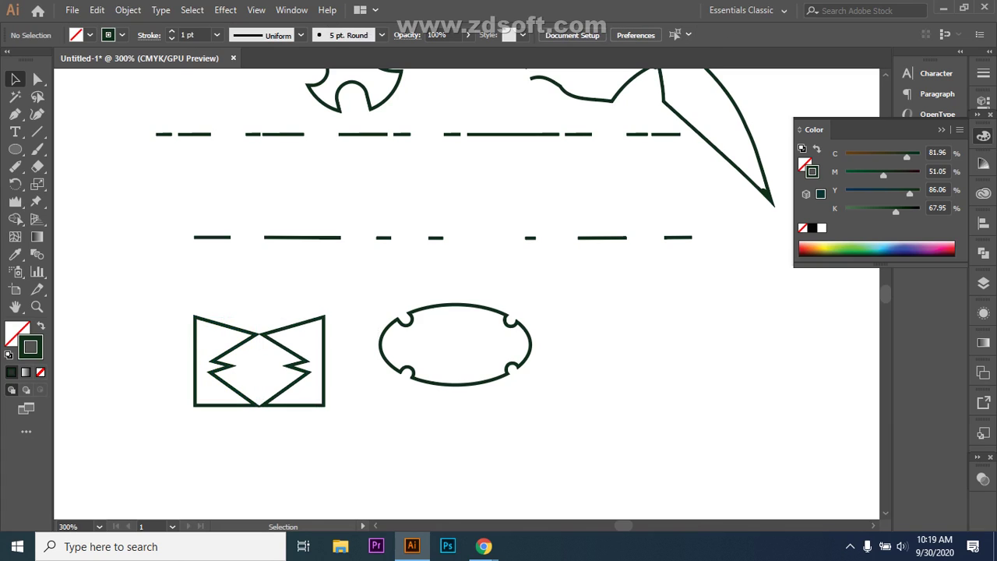
# - Bring the Google Meet call to the front
pyautogui.scroll(-2, 465, 238)
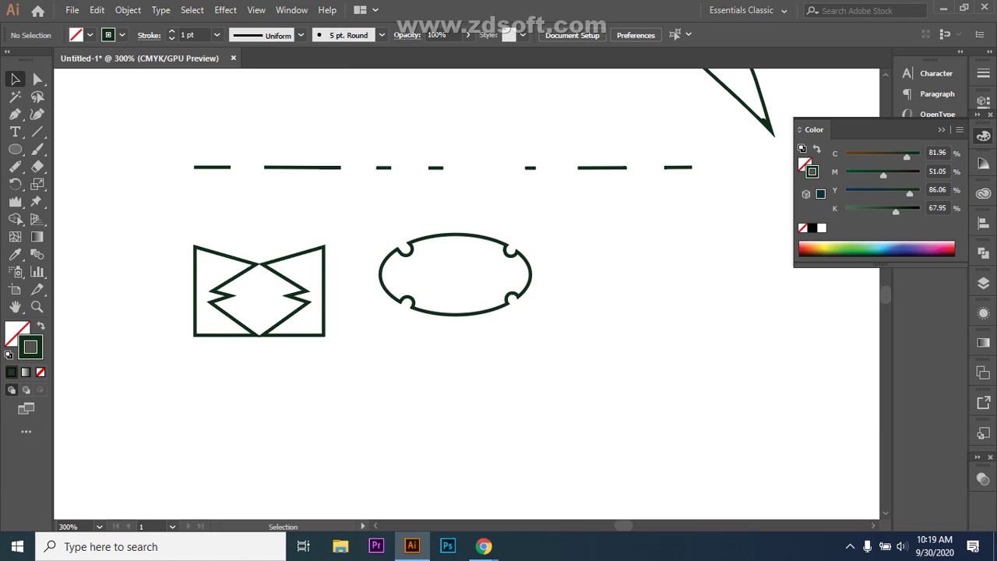
pyautogui.moveTo(484, 546)
pyautogui.click(393, 483)
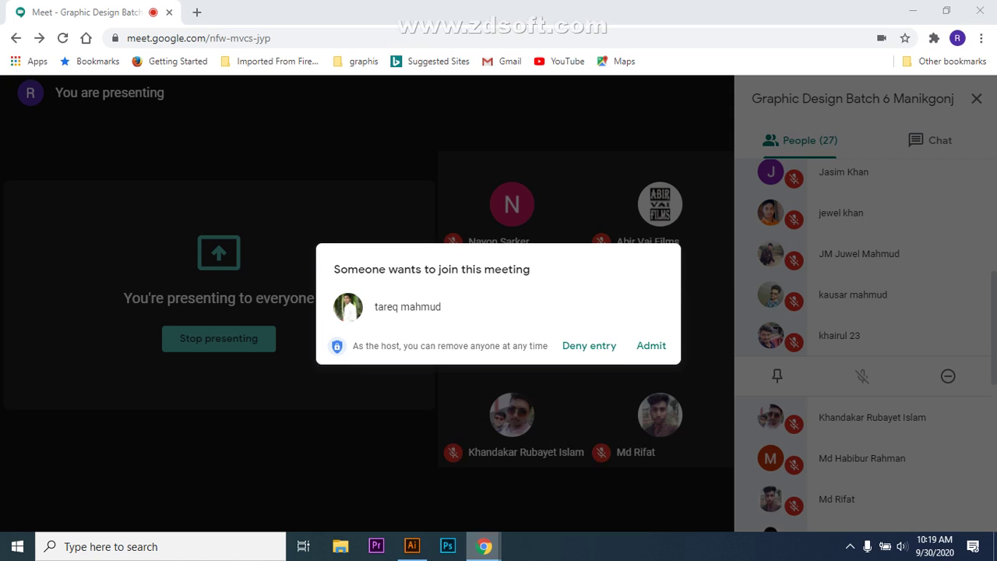
# - Admit the waiting participant and switch back to the Illustrator drawing
pyautogui.click(651, 345)
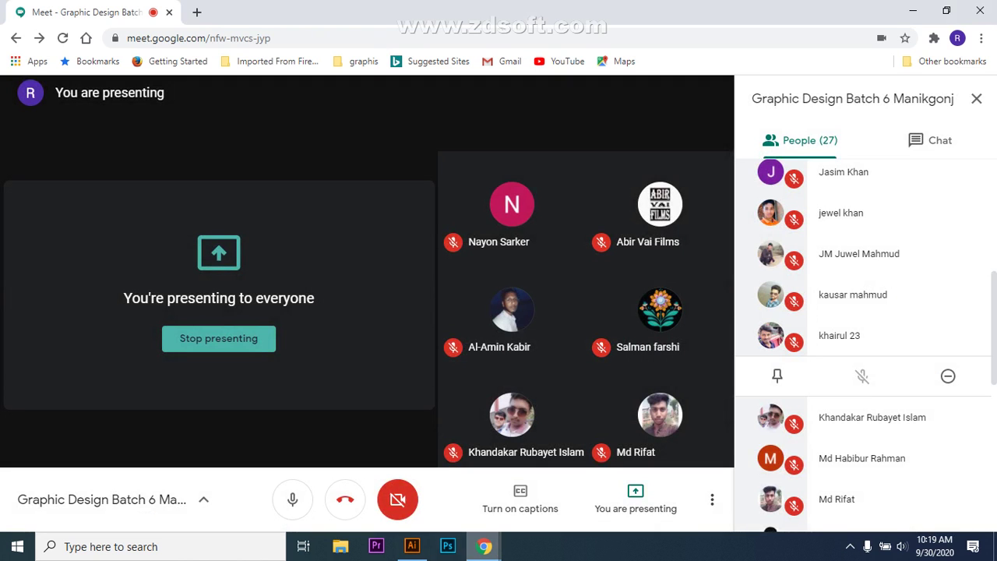
pyautogui.click(412, 546)
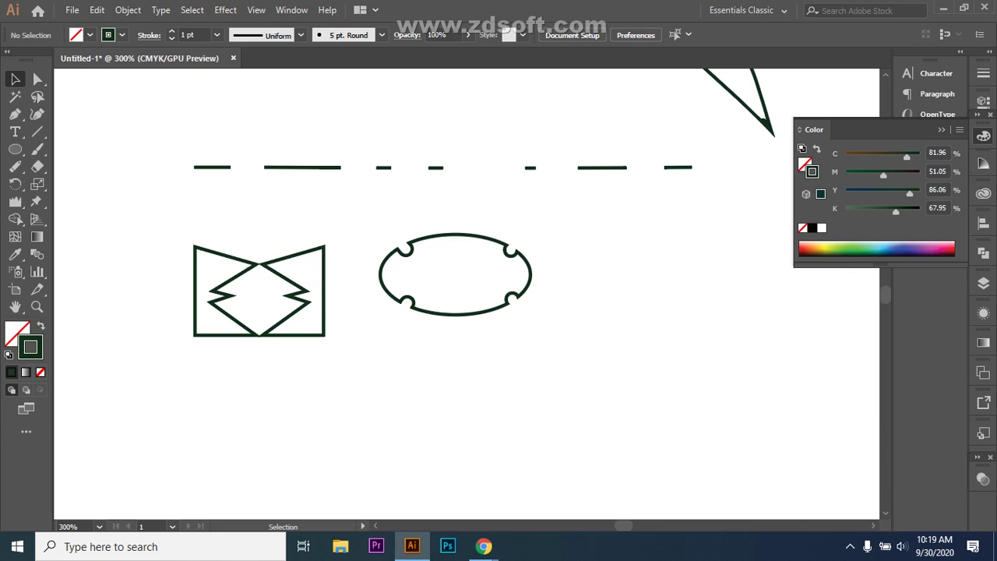
# - Select and delete the left half of the bow-tie
pyautogui.click(195, 290)
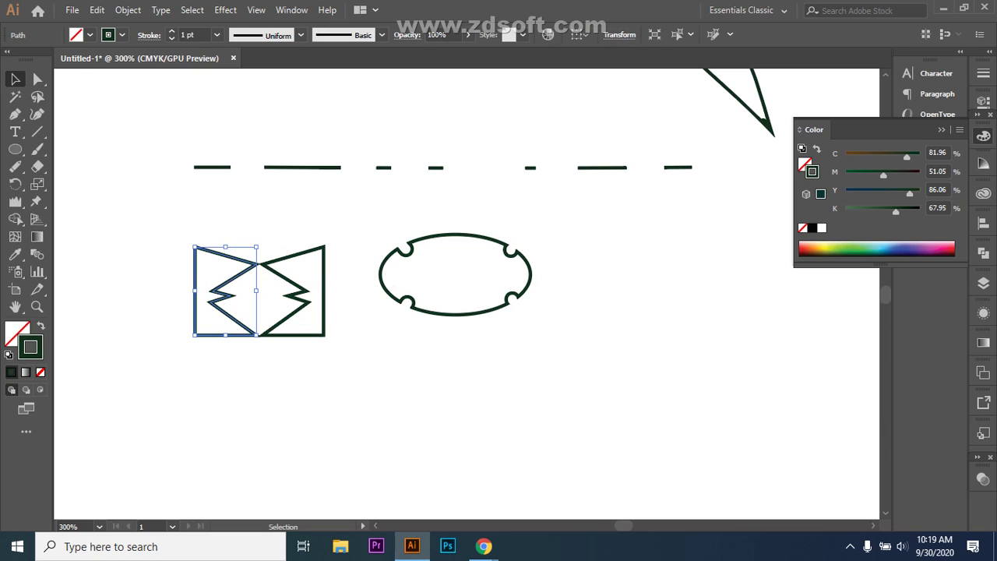
pyautogui.hotkey('ctrl', 'shift', 'a')
pyautogui.moveTo(231, 229); pyautogui.dragTo(187, 330)
pyautogui.press('Delete')
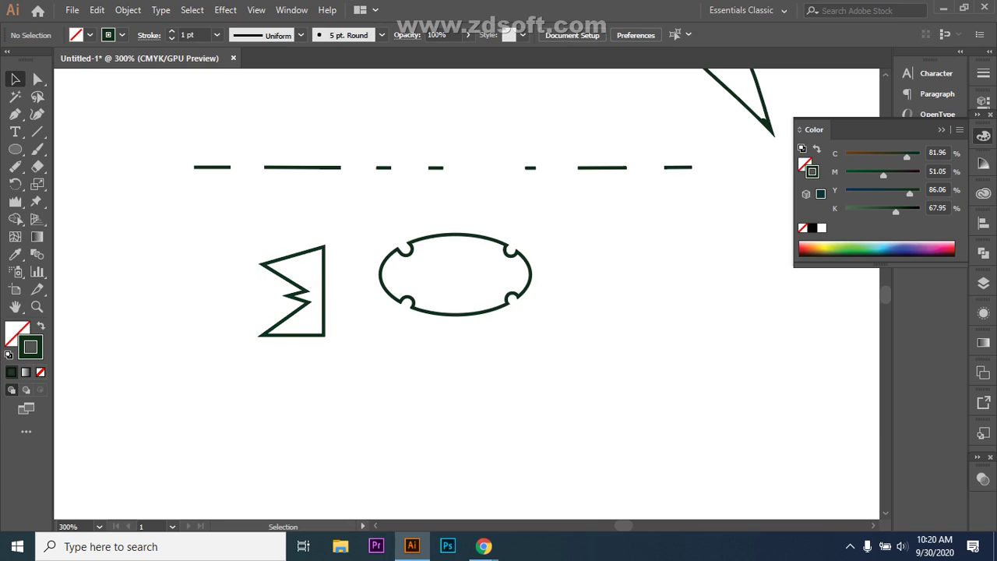
# - Duplicate the zigzag to its left, reflect it as a copy, and move that copy further left
pyautogui.moveTo(291, 291); pyautogui.dragTo(203, 291)
pyautogui.rightClick(226, 290)
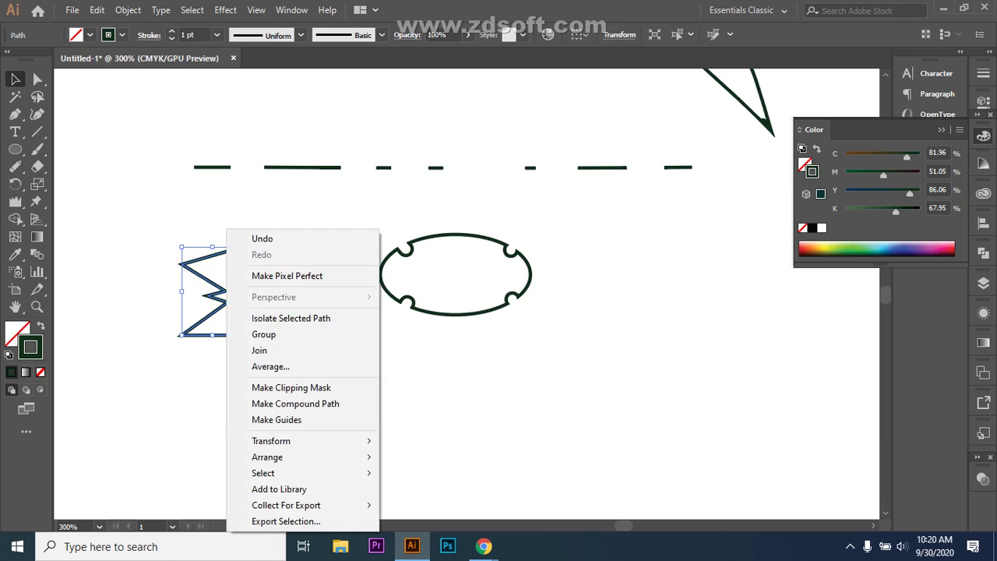
pyautogui.moveTo(273, 441)
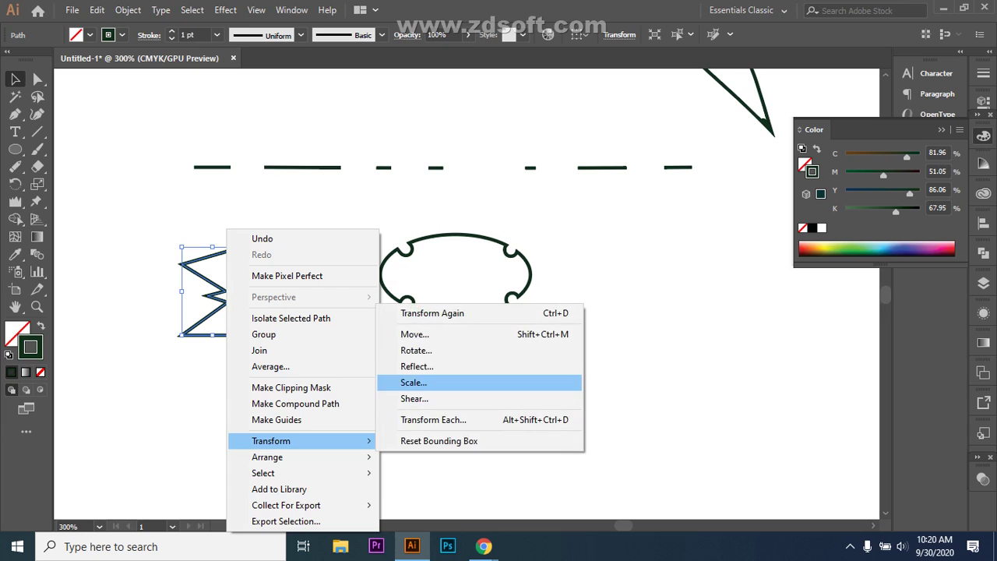
pyautogui.click(417, 366)
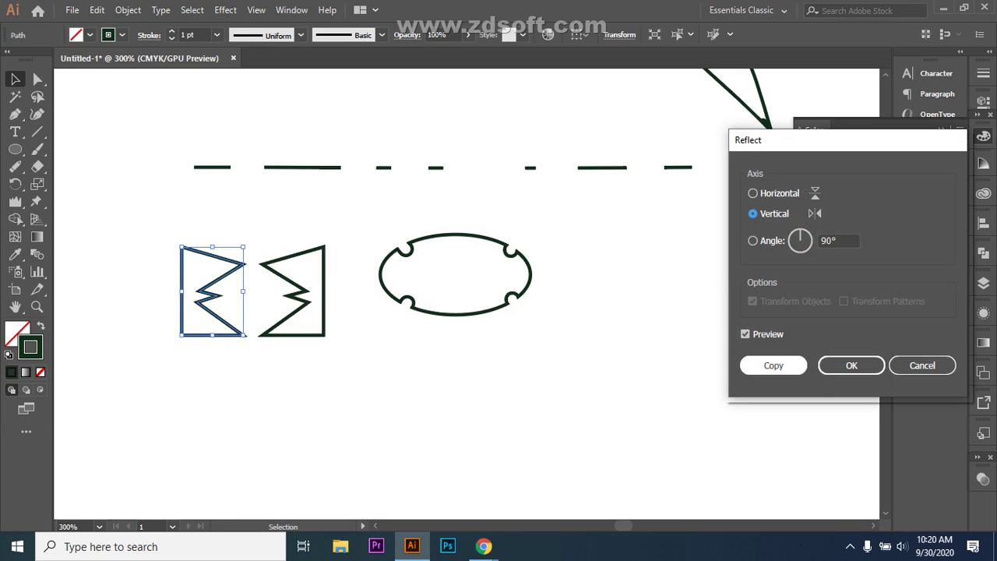
pyautogui.click(773, 365)
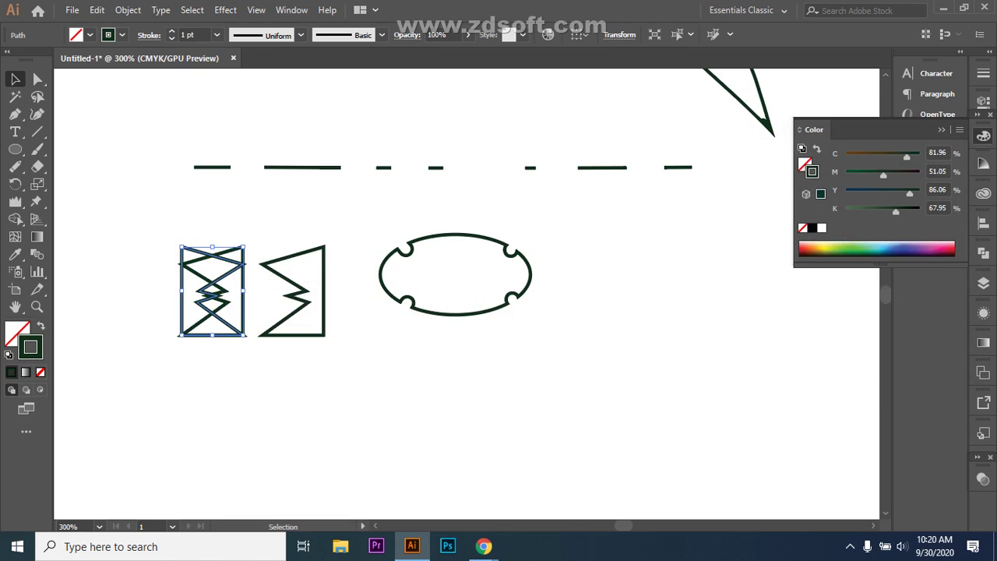
pyautogui.moveTo(226, 274); pyautogui.dragTo(144, 282)
pyautogui.hotkey('ctrl', 'shift', 'a')
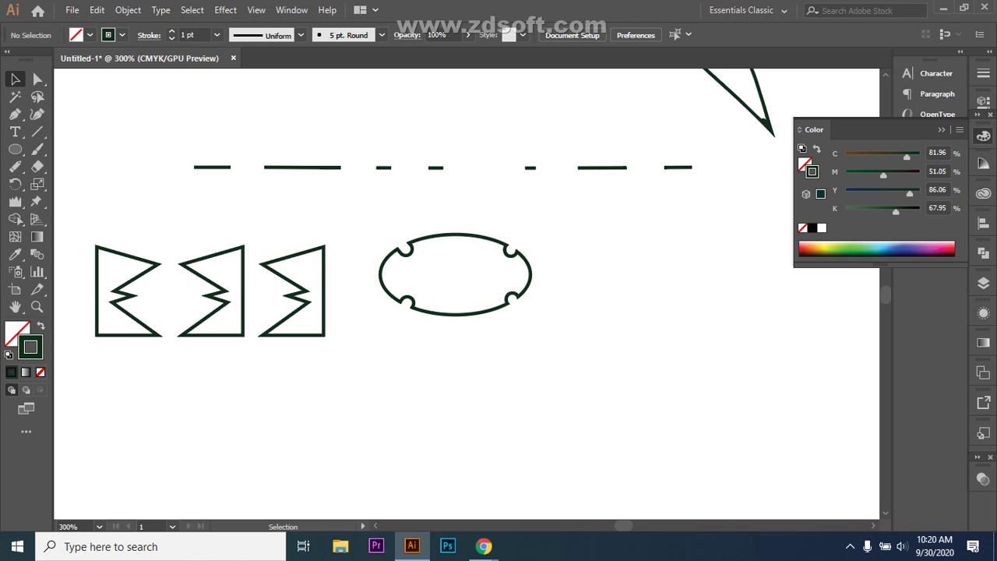
# - Marquee-select all three zigzag shapes and delete them
pyautogui.moveTo(90, 347); pyautogui.dragTo(269, 212)
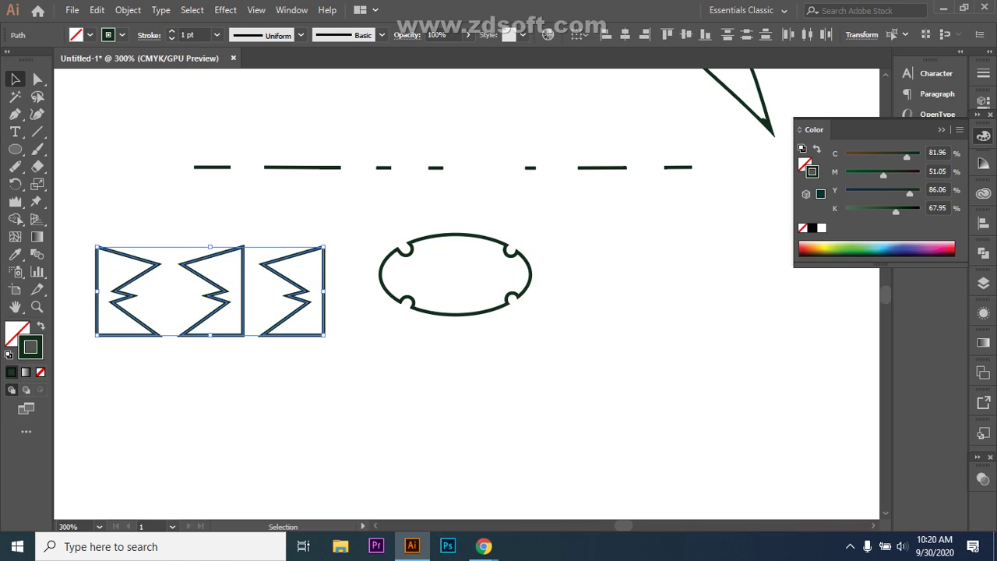
pyautogui.press('Delete')
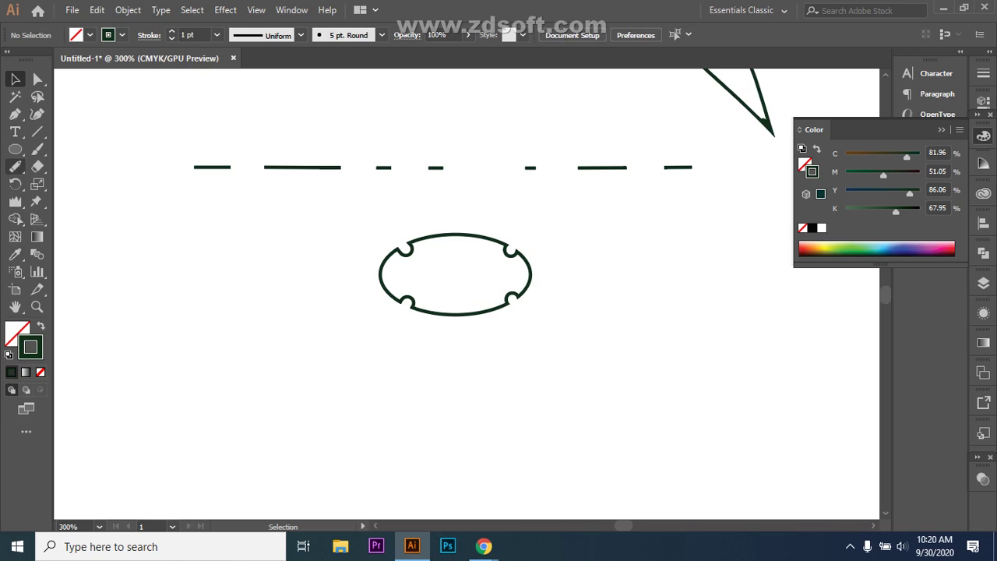
pyautogui.moveTo(15, 183); pyautogui.dragTo(66, 185)
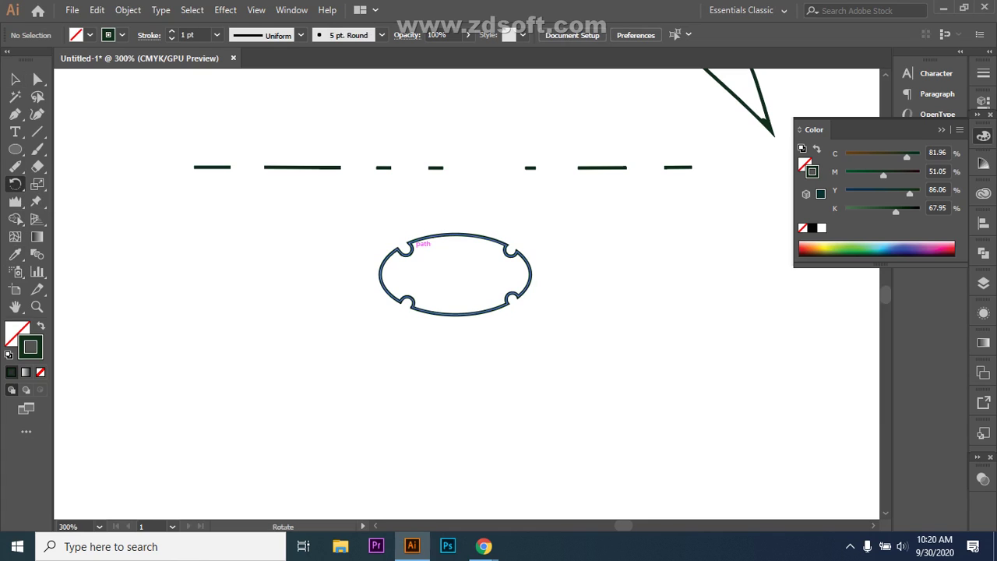
# - Draw an 18.6 mm circle, then a 3.73 mm circle just above its top edge
pyautogui.press('l')
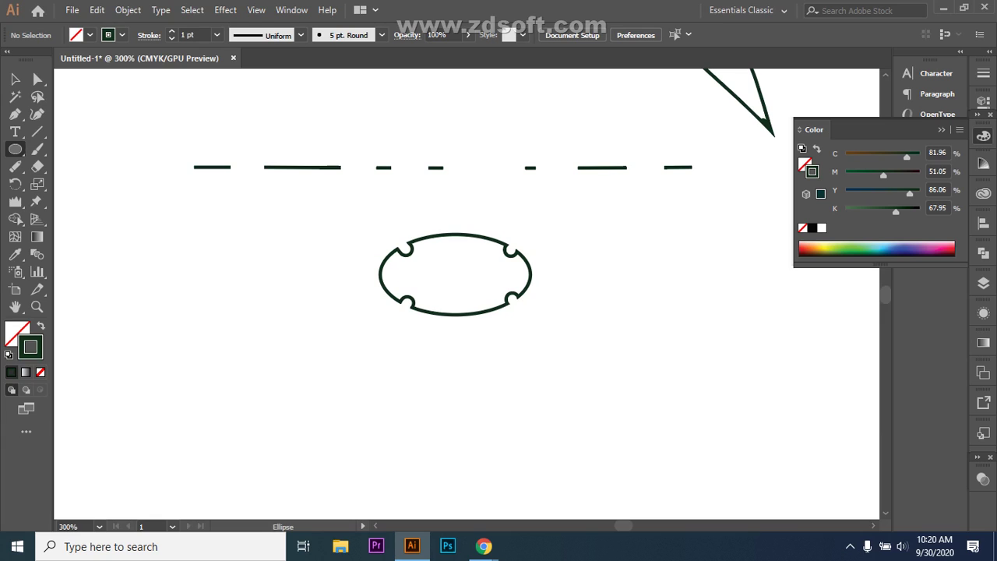
pyautogui.moveTo(180, 294); pyautogui.dragTo(341, 455)
pyautogui.press('v')
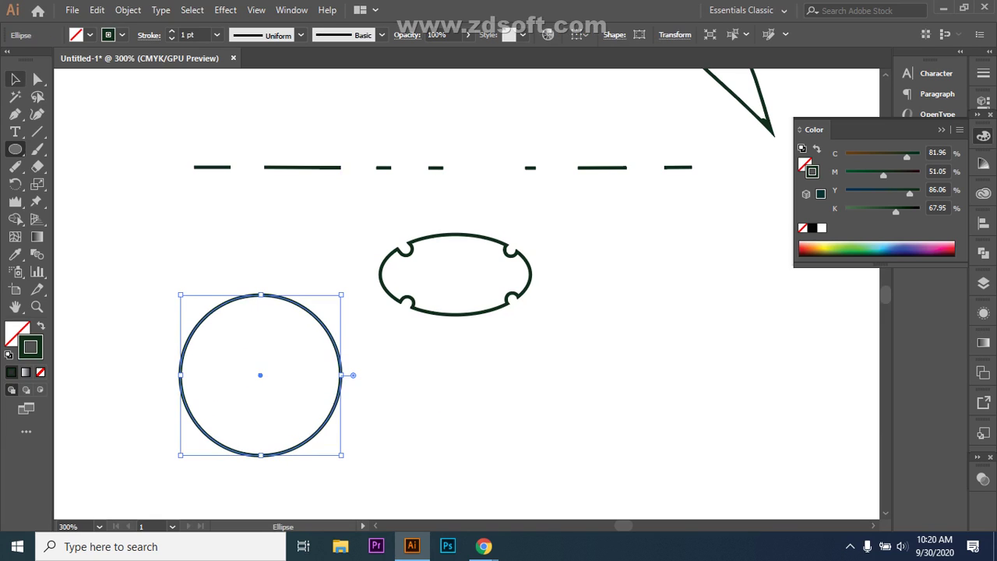
pyautogui.hotkey('ctrl', 'shift', 'a')
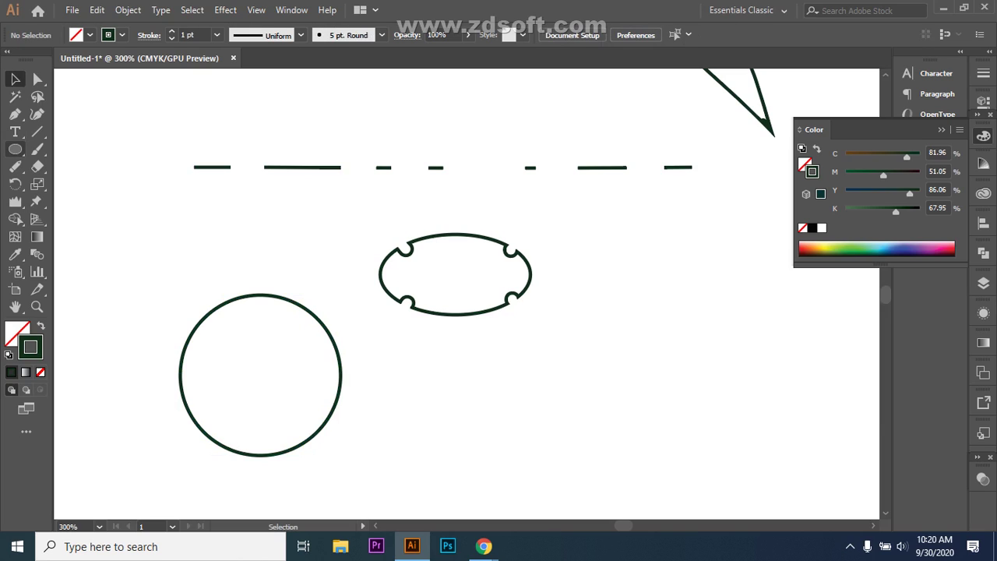
pyautogui.press('l')
pyautogui.moveTo(244, 251); pyautogui.dragTo(276, 284)
pyautogui.press('v')
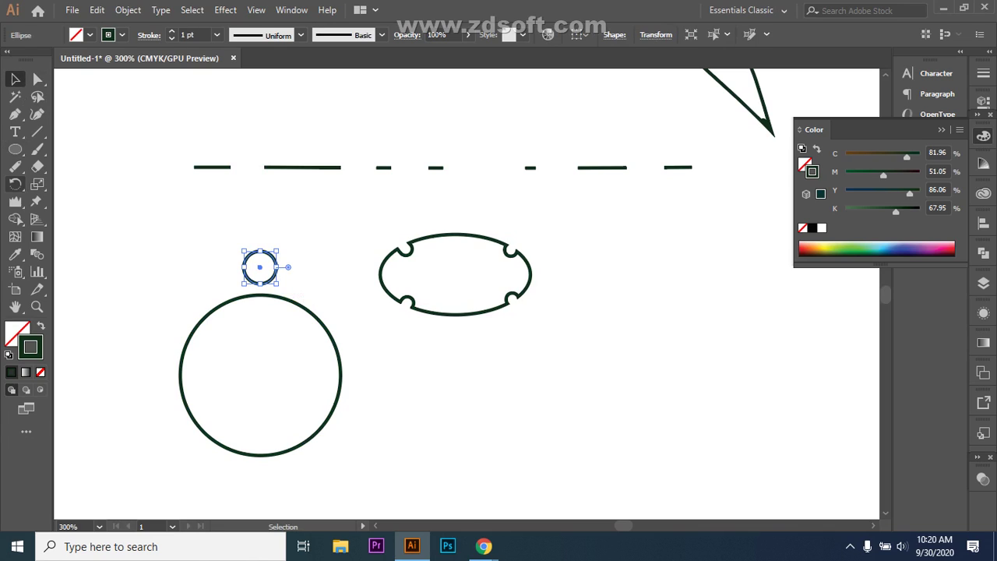
# - Rotate the small circle around the big circle's centre, then undo it
pyautogui.click(15, 184)
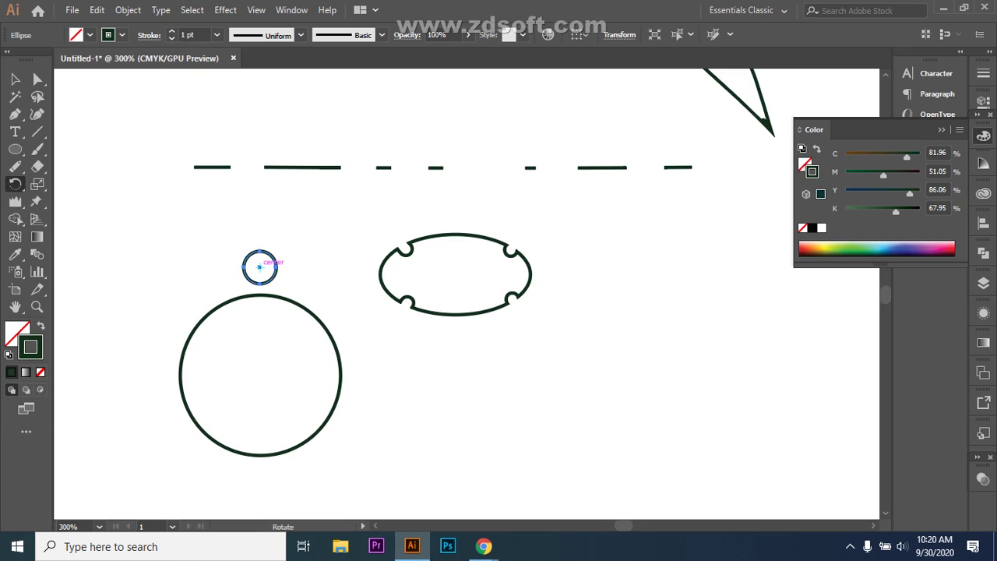
pyautogui.click(260, 375)
pyautogui.moveTo(278, 269); pyautogui.dragTo(243, 475)
pyautogui.hotkey('ctrl', 'z')
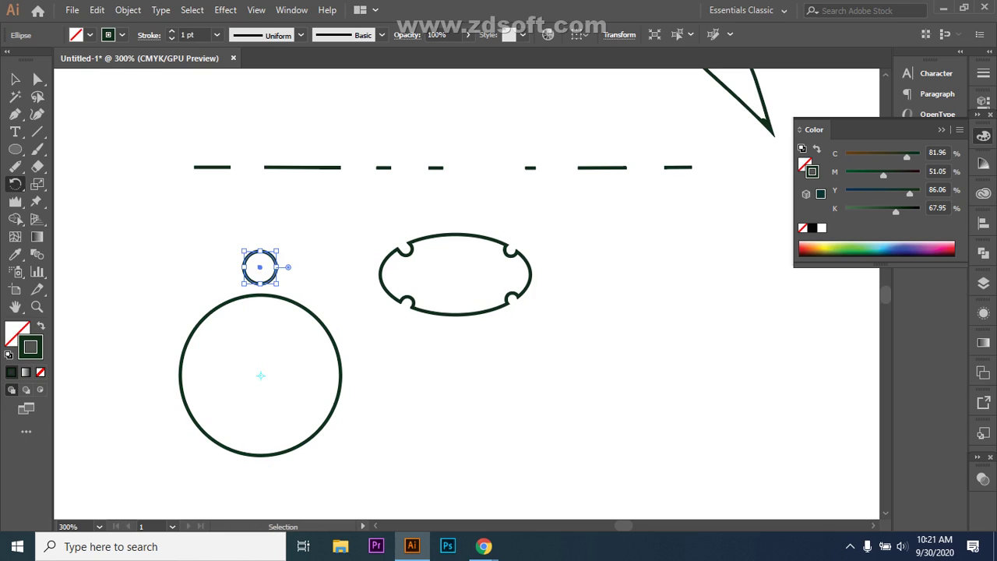
pyautogui.press('alt')
pyautogui.press('alt')
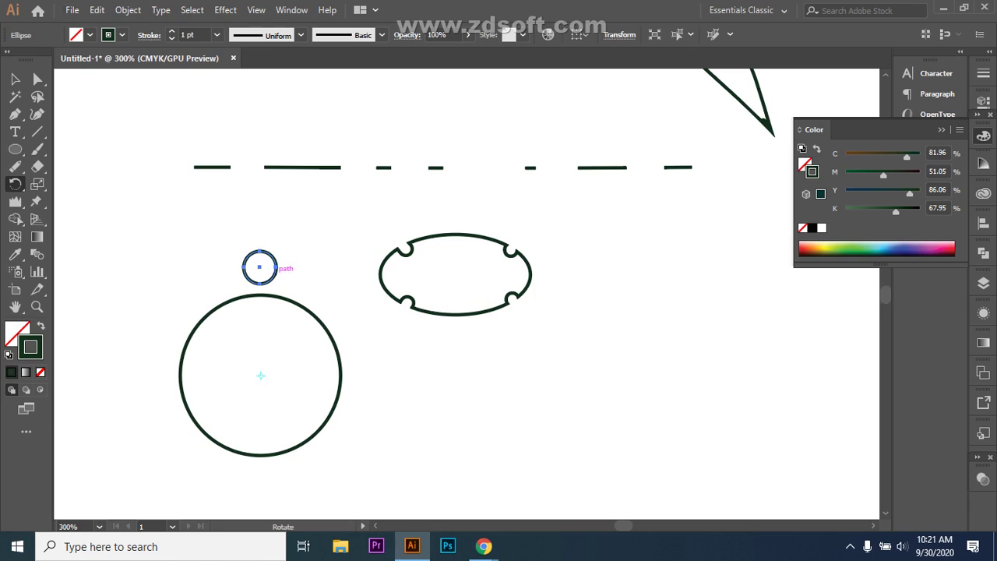
pyautogui.press('v')
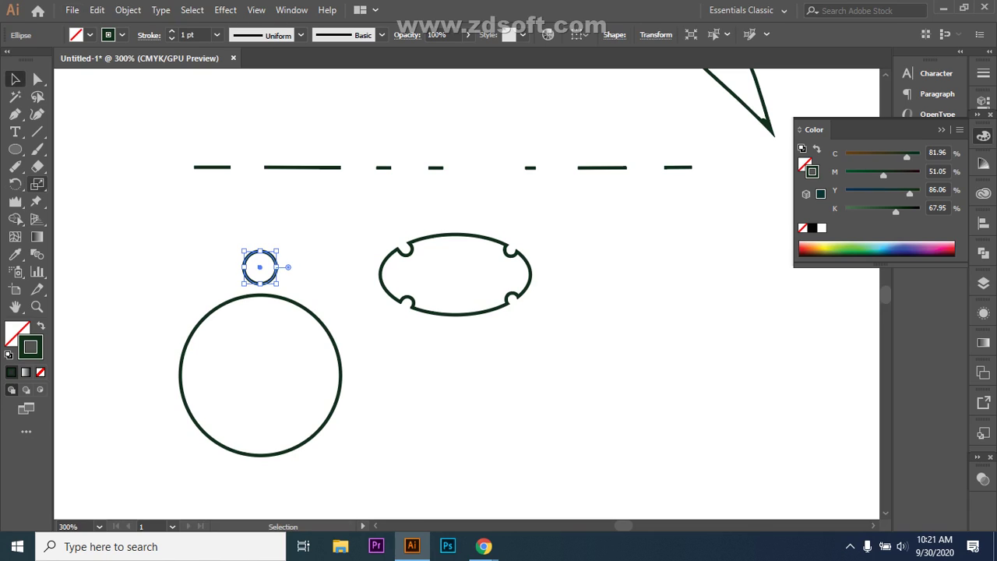
pyautogui.click(15, 183)
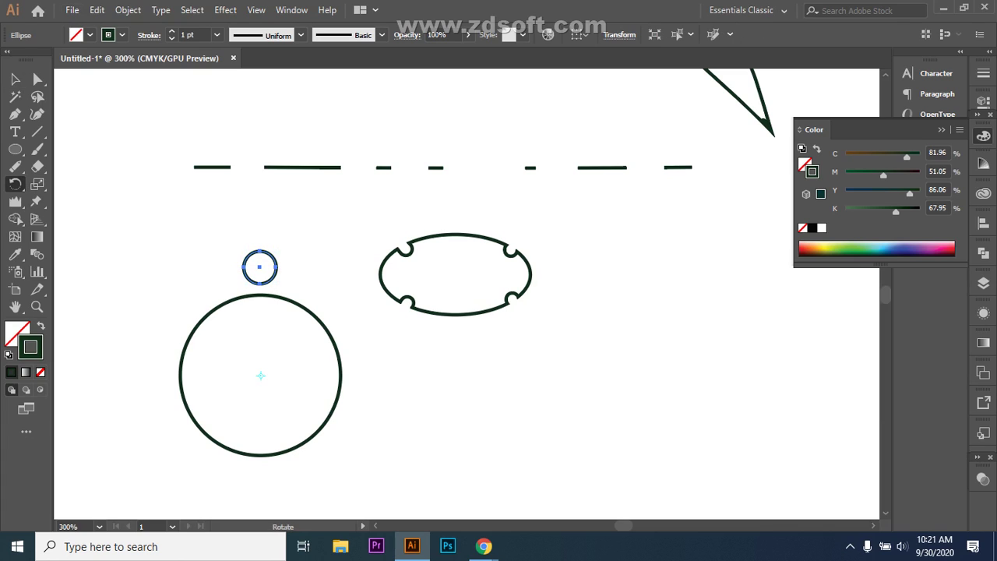
# - Alt-rotate a copy of the small circle about the big circle's centre, repeating with Ctrl+D
pyautogui.press('alt')
pyautogui.click(260, 370)
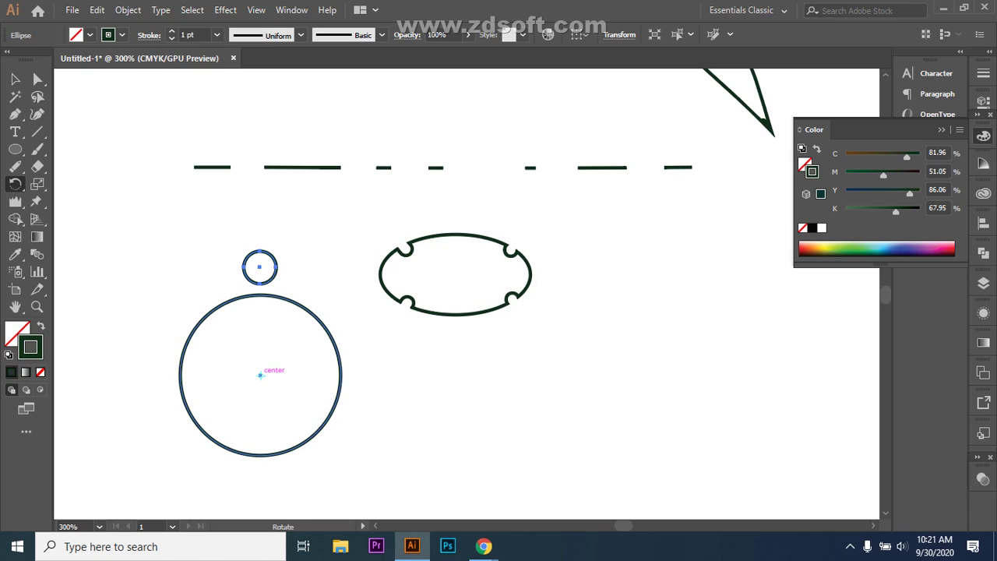
pyautogui.press('alt')
pyautogui.moveTo(277, 269); pyautogui.dragTo(331, 290)
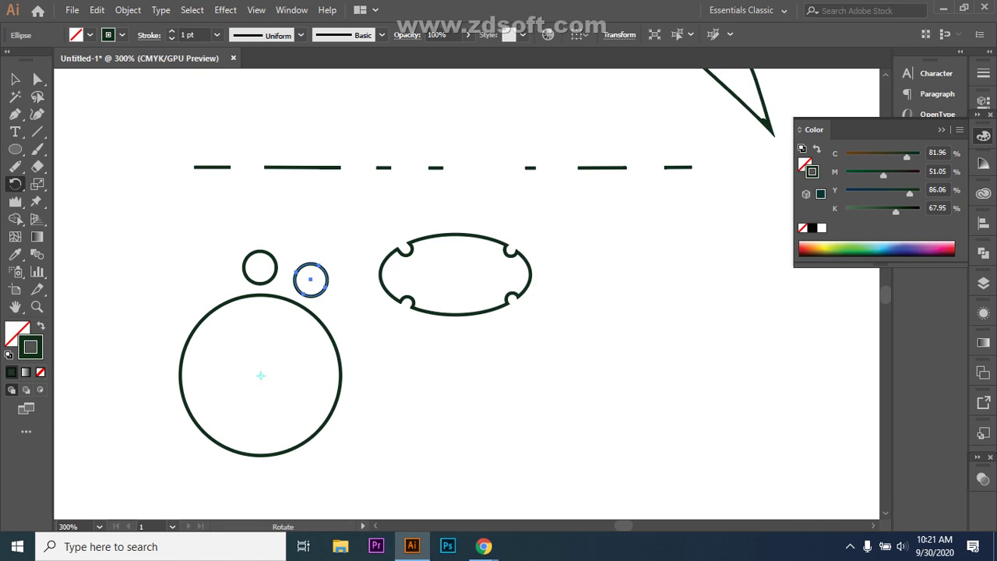
pyautogui.hotkey('ctrl', 'd')
pyautogui.hotkey('ctrl', 'd')
pyautogui.hotkey('ctrl', 'd')
pyautogui.hotkey('ctrl', 'd')
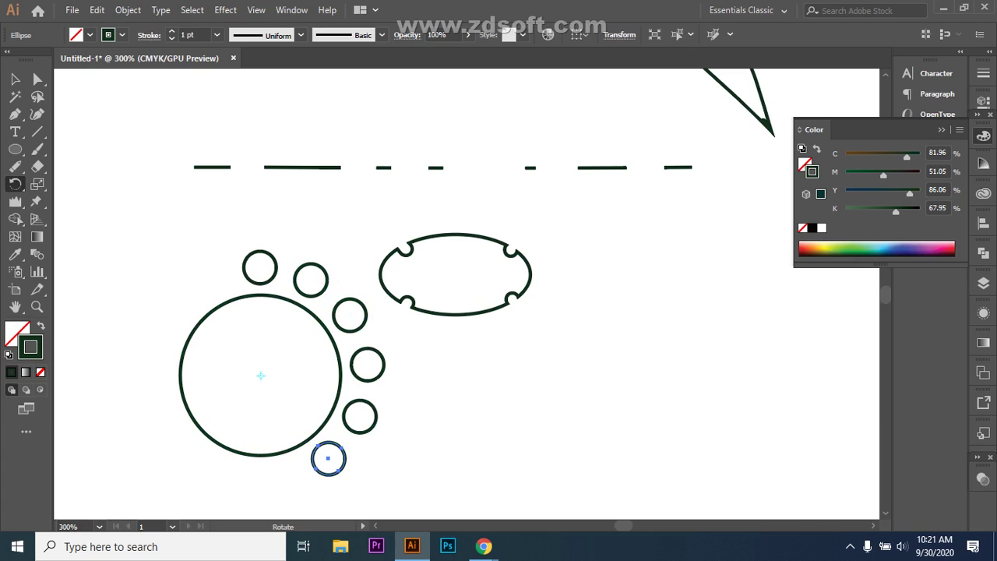
pyautogui.hotkey('ctrl', 'd')
pyautogui.hotkey('ctrl', 'd')
pyautogui.hotkey('ctrl', 'd')
pyautogui.hotkey('ctrl', 'd')
pyautogui.hotkey('ctrl', 'd')
pyautogui.hotkey('ctrl', 'd')
pyautogui.hotkey('ctrl', 'd')
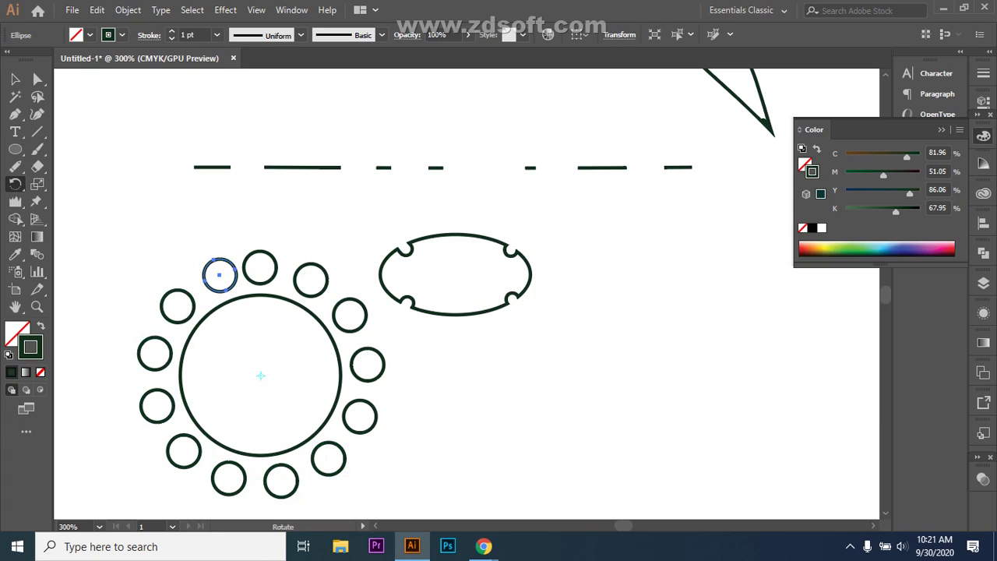
pyautogui.hotkey('ctrl', 'd')
pyautogui.hotkey('ctrl', 'z')
# - Nudge the selected small circle slightly left and deselect it
pyautogui.click(15, 79)
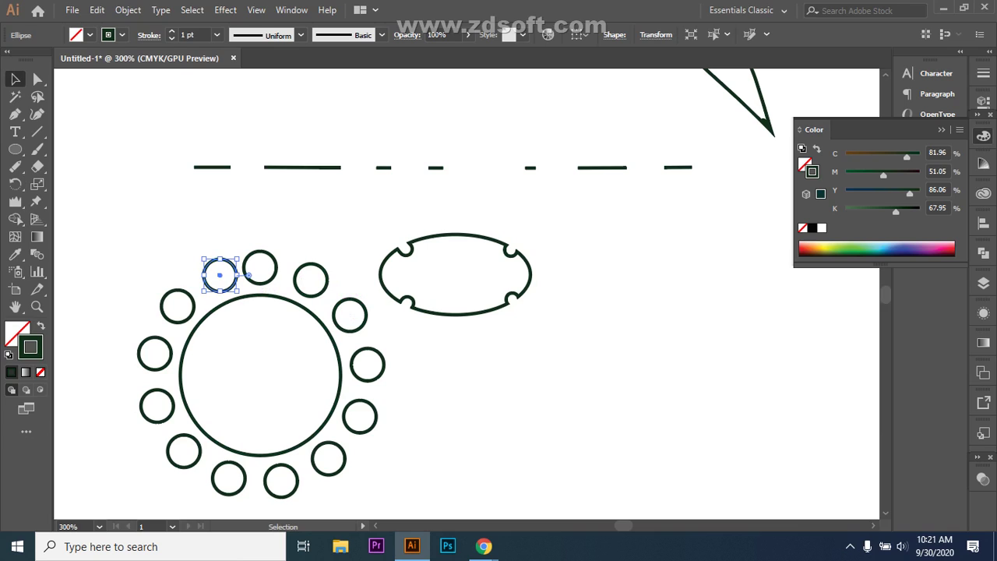
pyautogui.press('Left')
pyautogui.scroll(-2, 452, 296)
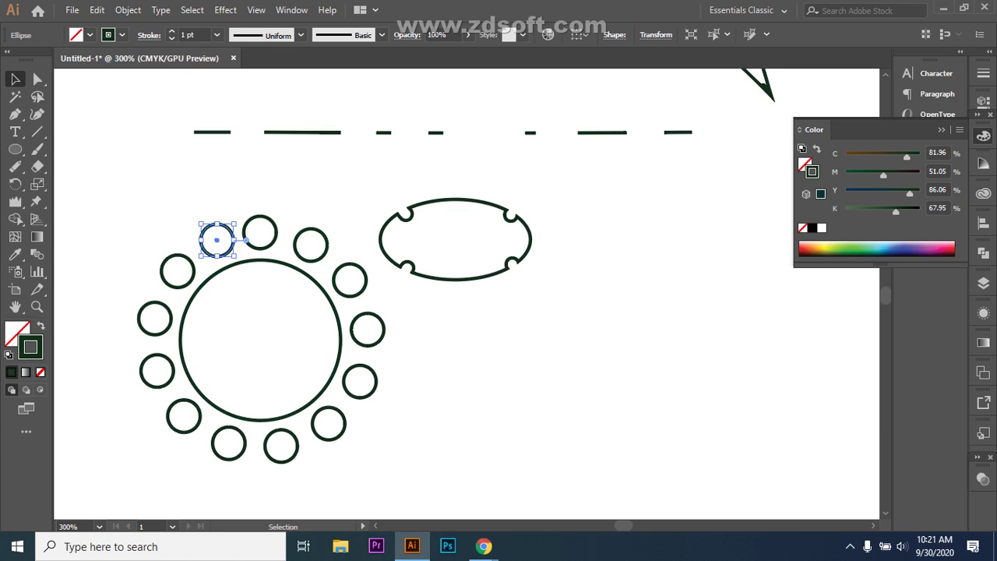
pyautogui.scroll(-5, 452, 296)
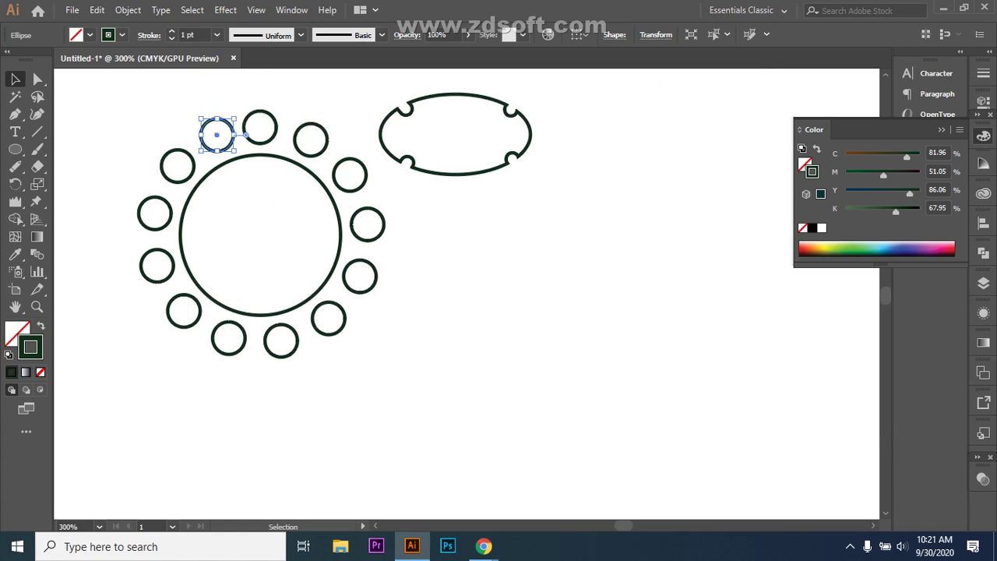
pyautogui.hotkey('ctrl', 'shift', 'a')
# - Switch to the Ellipse tool and bring up its flyout of shape tools again
pyautogui.press('l')
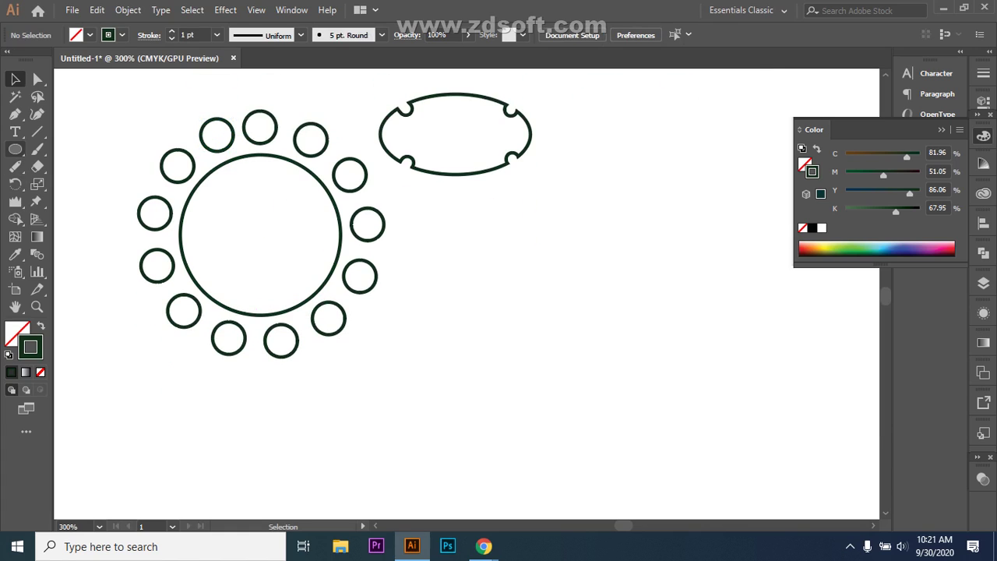
pyautogui.click(14, 149)
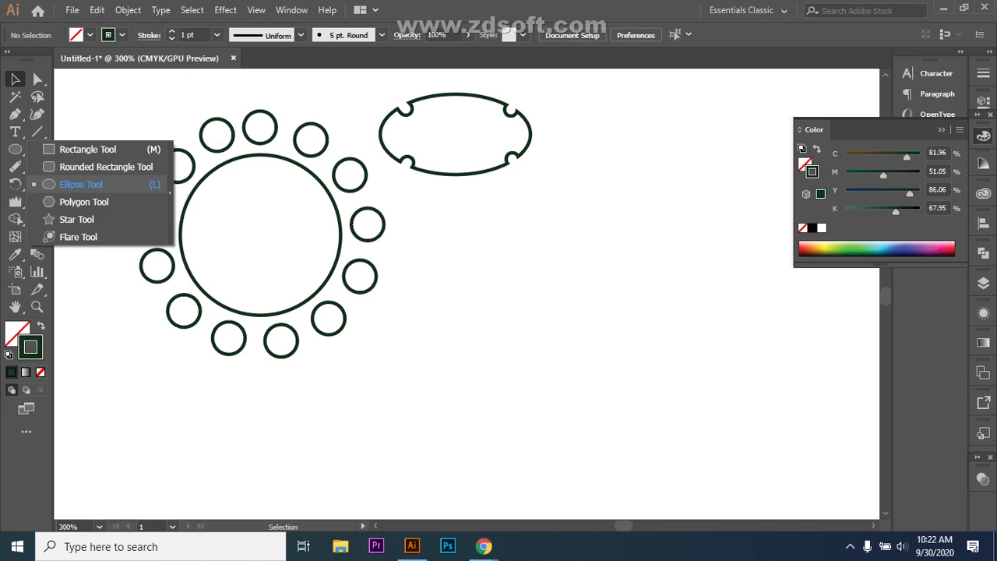
pyautogui.click(81, 183)
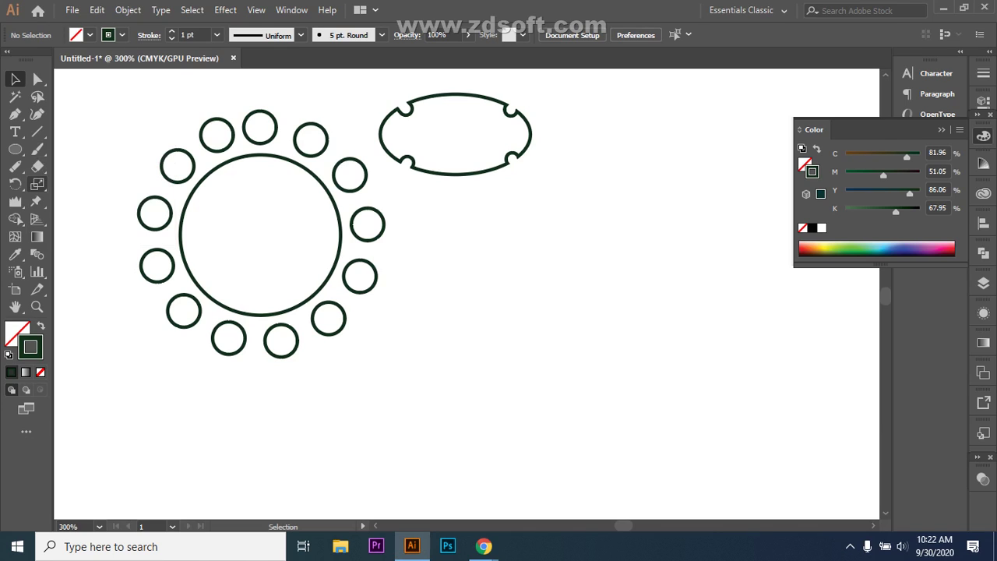
pyautogui.click(15, 149)
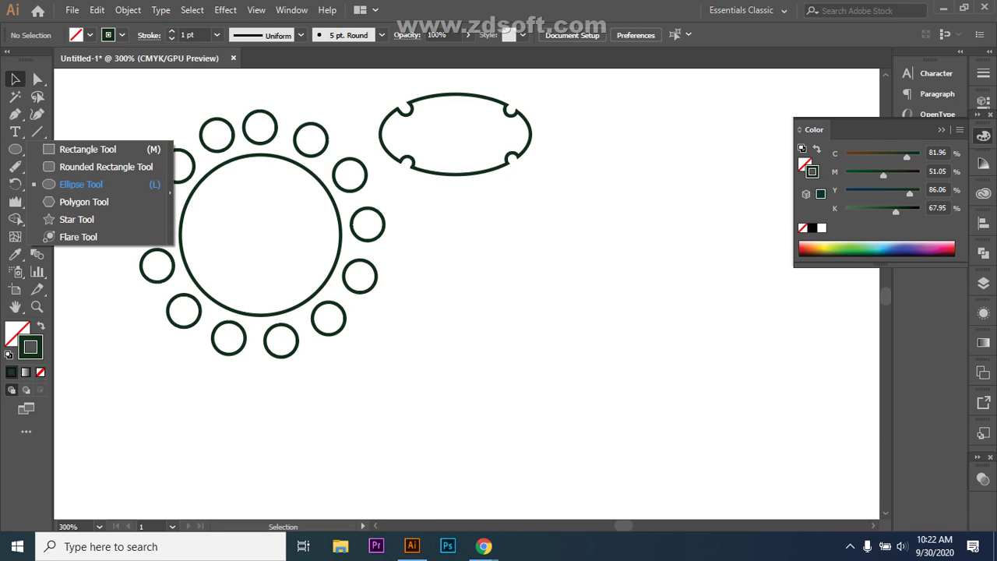
# - Draw a large plain circle at right, move it up and left, and delete the scalloped ellipse
pyautogui.click(81, 184)
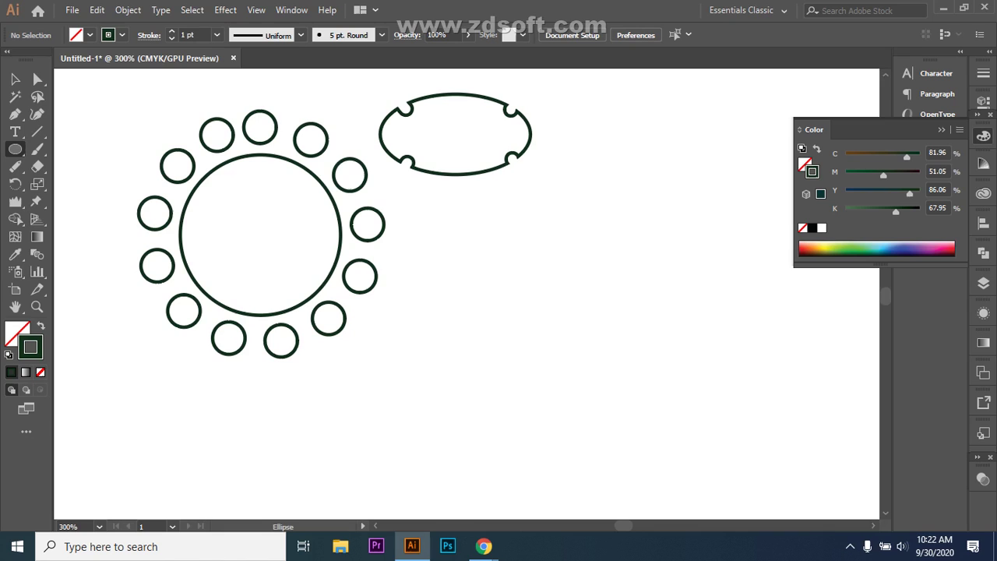
pyautogui.moveTo(544, 282); pyautogui.dragTo(743, 481)
pyautogui.press('v')
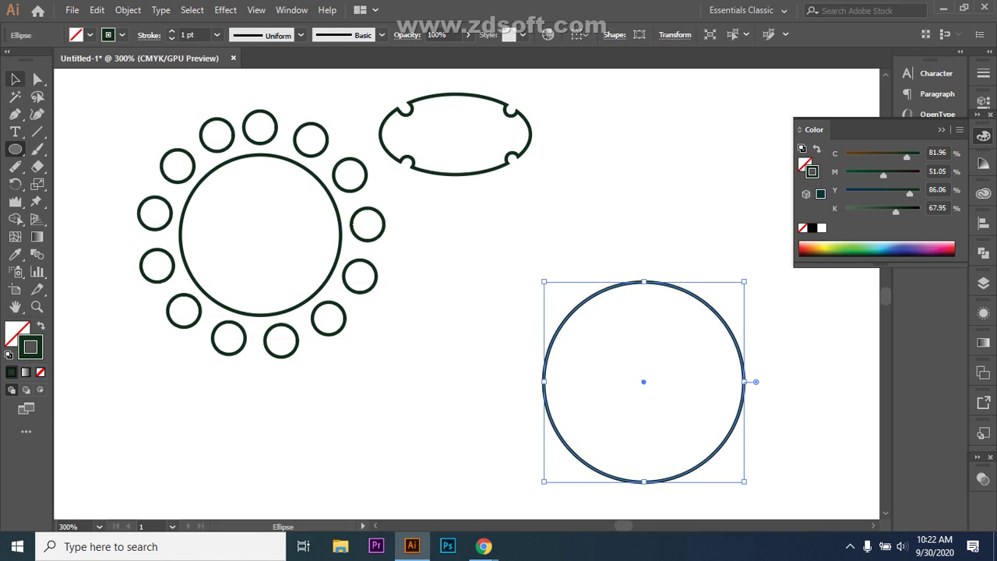
pyautogui.moveTo(624, 282); pyautogui.dragTo(558, 249)
pyautogui.click(513, 109)
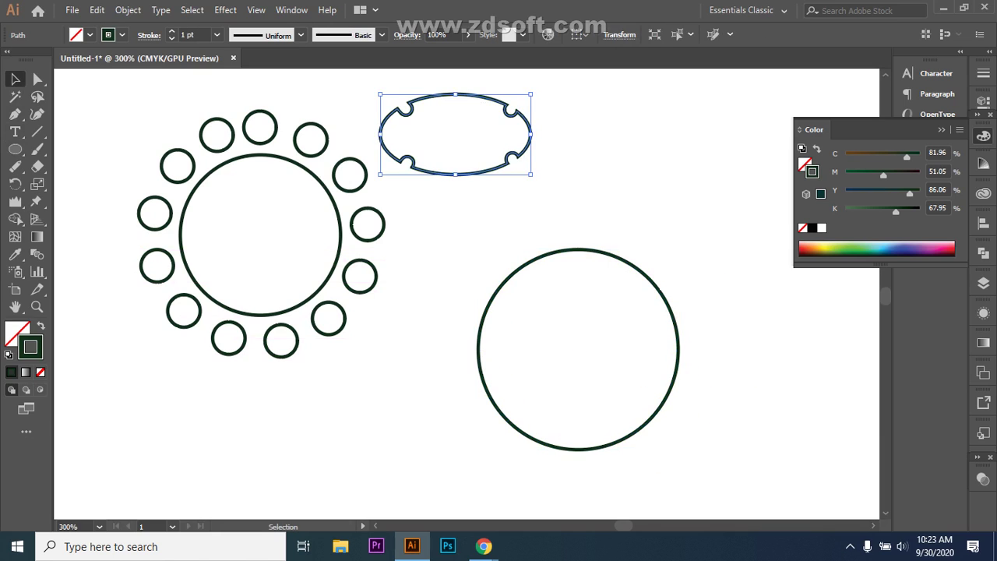
pyautogui.press('Delete')
pyautogui.click(621, 257)
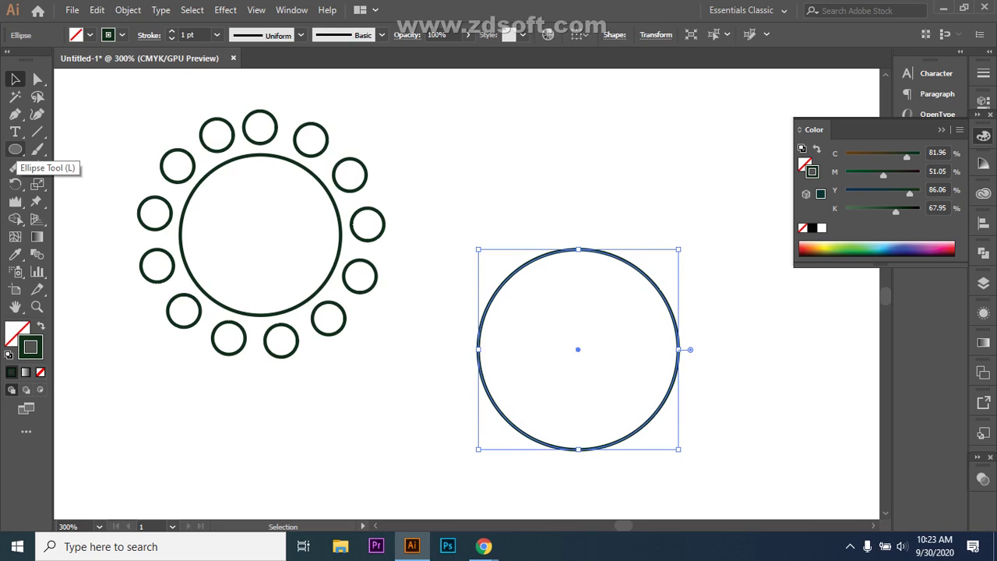
# - Draw a closed three-point triangle with the Pen tool just above the circle
pyautogui.click(15, 132)
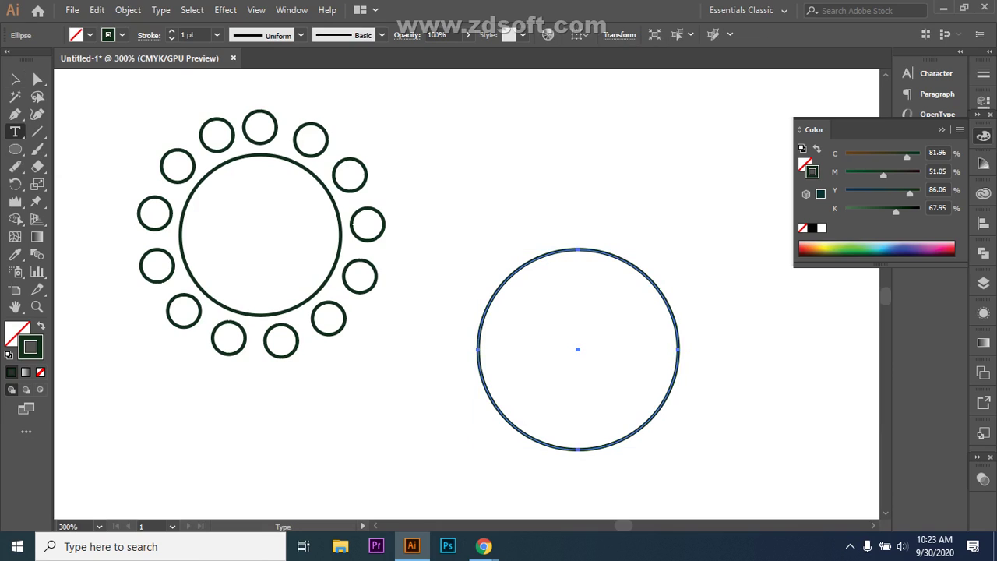
pyautogui.click(15, 114)
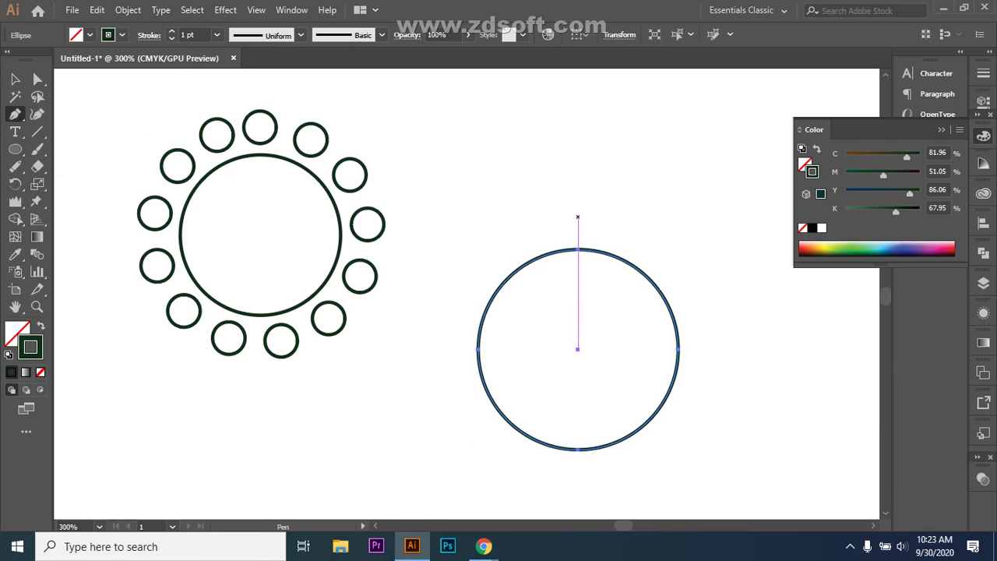
pyautogui.click(558, 220)
pyautogui.click(574, 176)
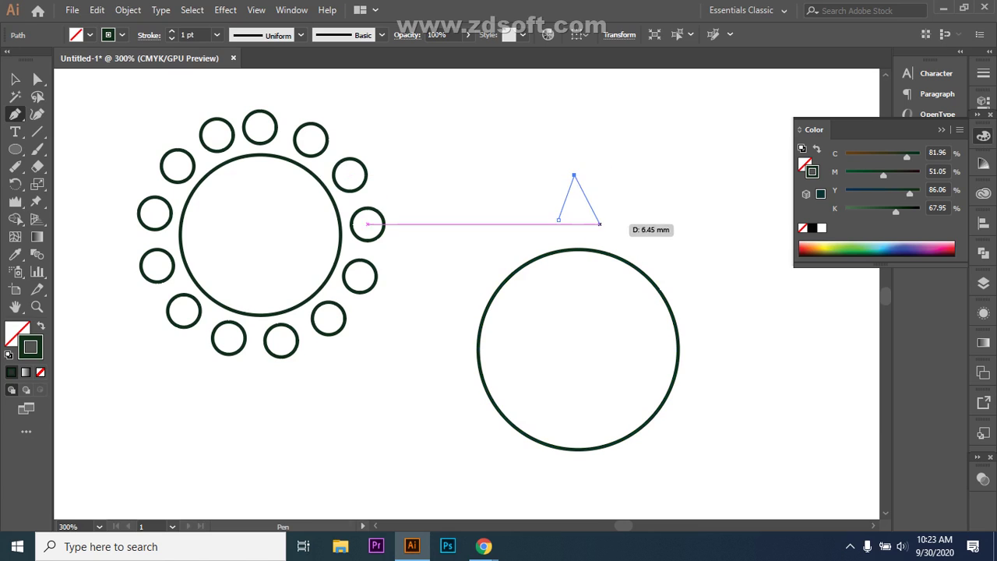
pyautogui.click(590, 223)
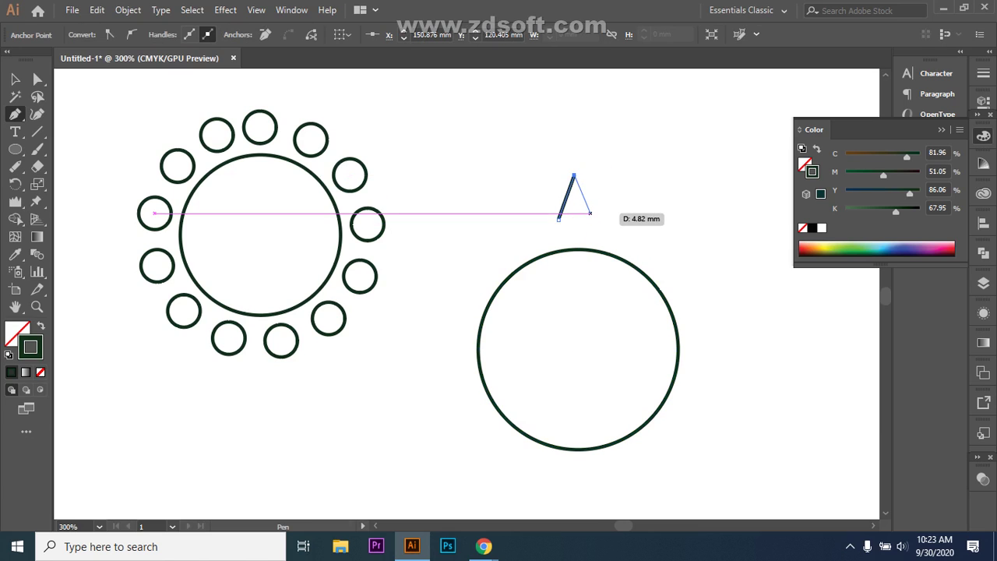
pyautogui.click(558, 219)
# - Nudge the triangle toward the circle and centre it horizontally over the circle
pyautogui.press('v')
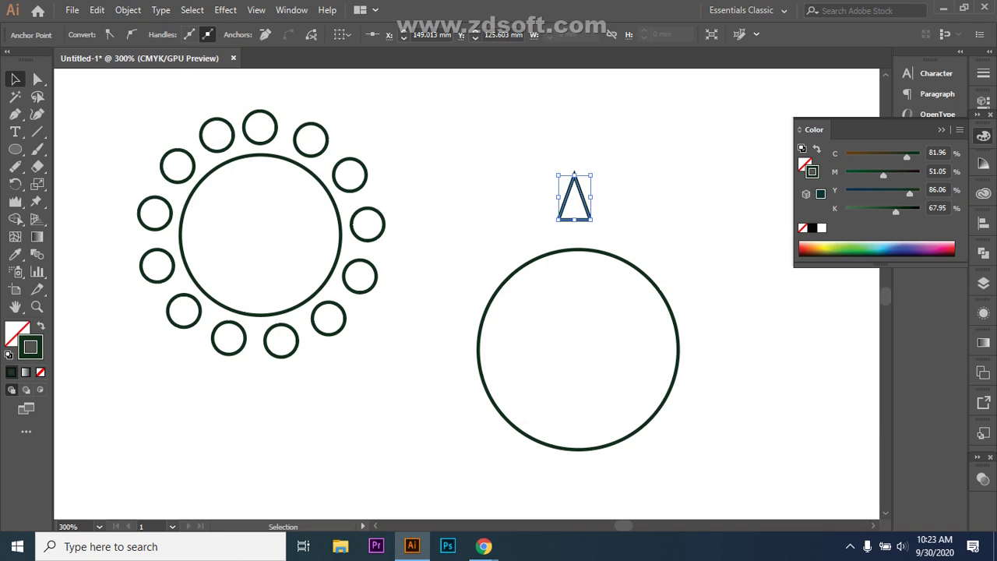
pyautogui.press('Down')
pyautogui.press('Down')
pyautogui.press('Up')
pyautogui.press('Up')
pyautogui.click(611, 217)
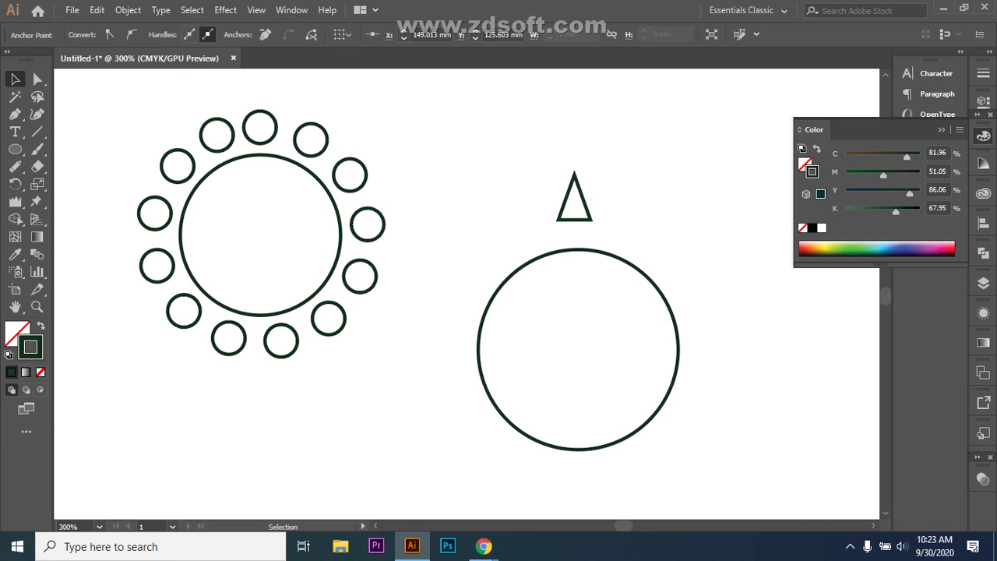
pyautogui.click(589, 199)
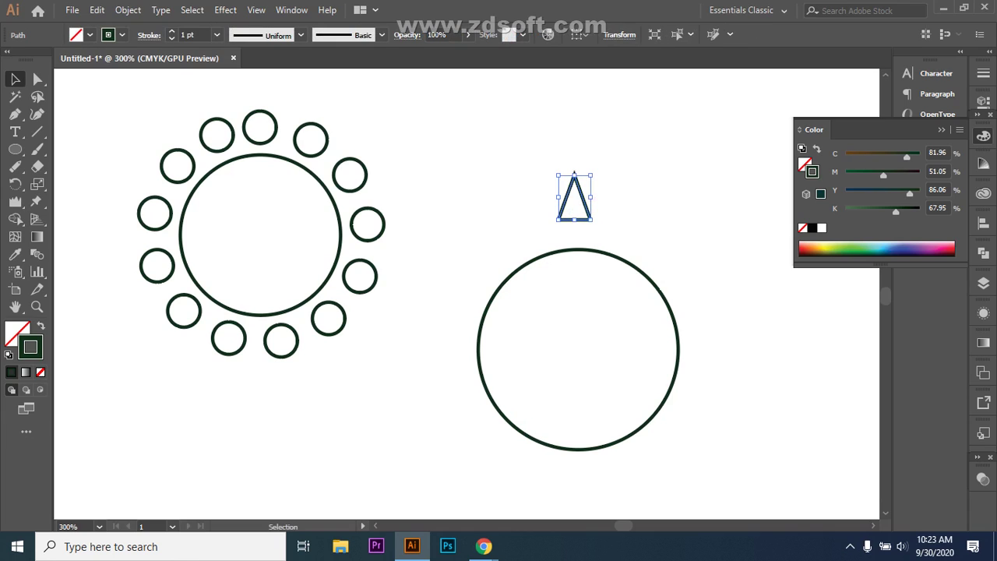
pyautogui.press('Down')
pyautogui.press('Down')
pyautogui.press('Down')
pyautogui.press('Down')
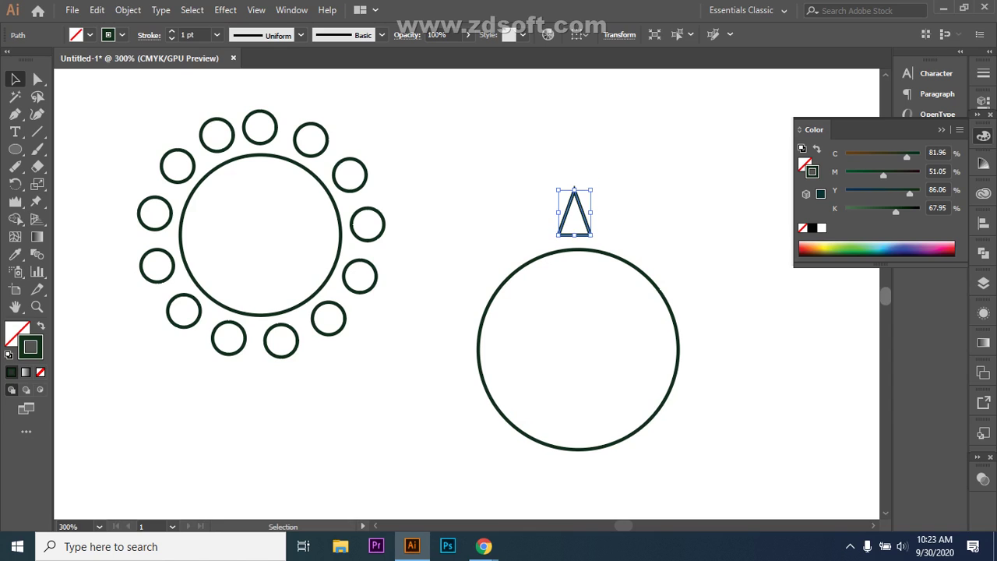
pyautogui.moveTo(460, 151); pyautogui.dragTo(719, 471)
pyautogui.click(625, 34)
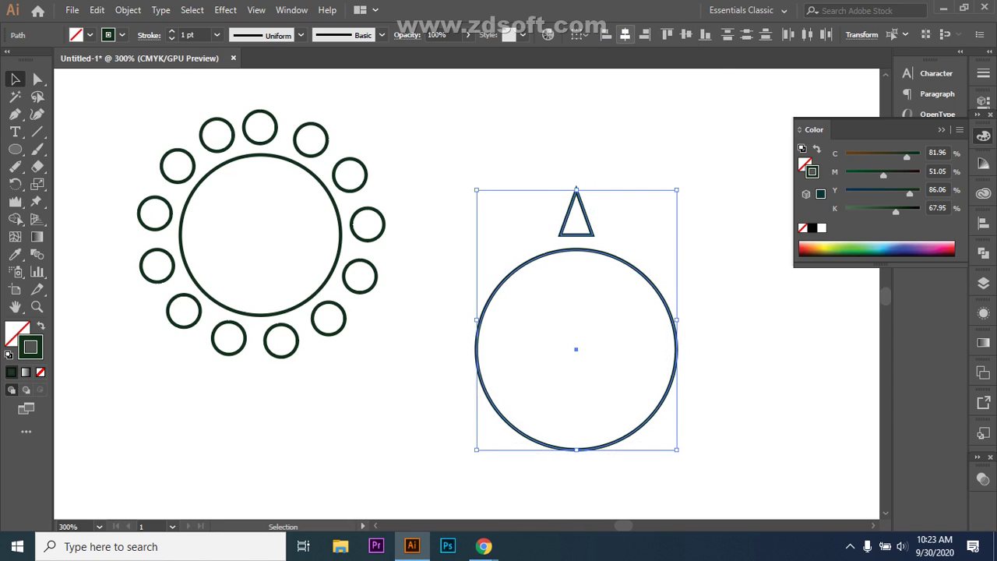
pyautogui.hotkey('ctrl', 'shift', 'a')
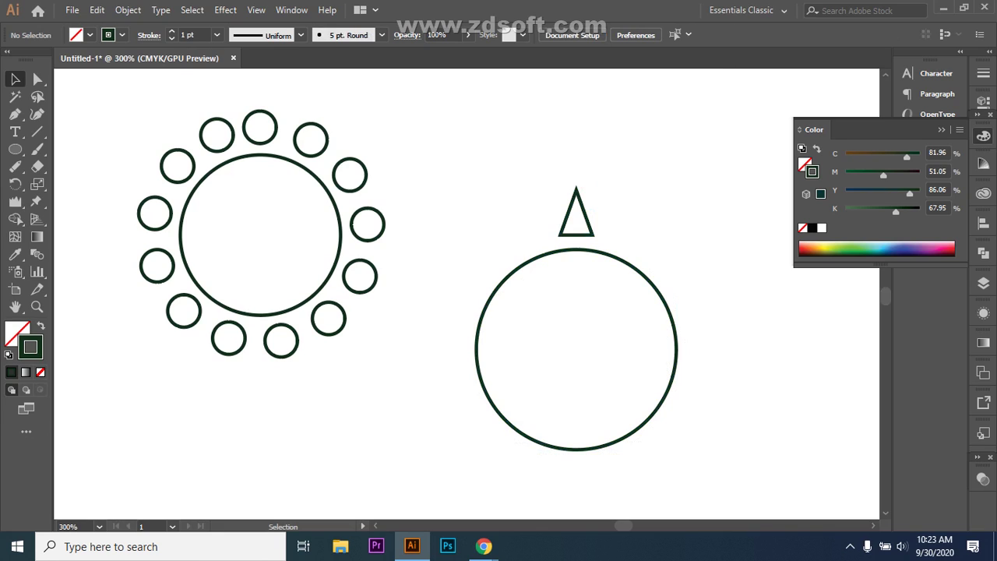
pyautogui.click(591, 211)
# - Rotate-copy the triangle around the circle's centre and repeat with Ctrl+D to complete the ring
pyautogui.press('r')
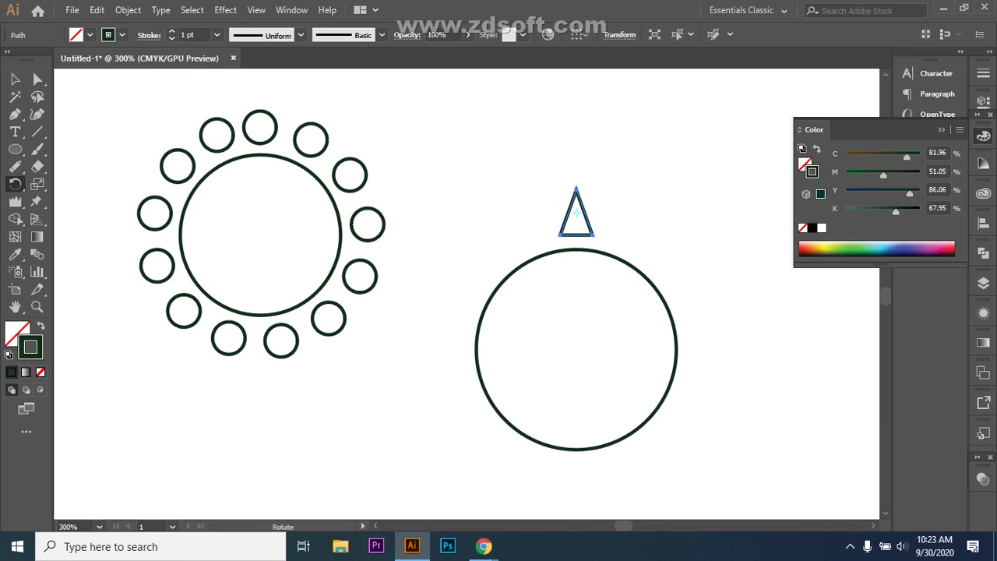
pyautogui.moveTo(576, 211); pyautogui.dragTo(576, 349)
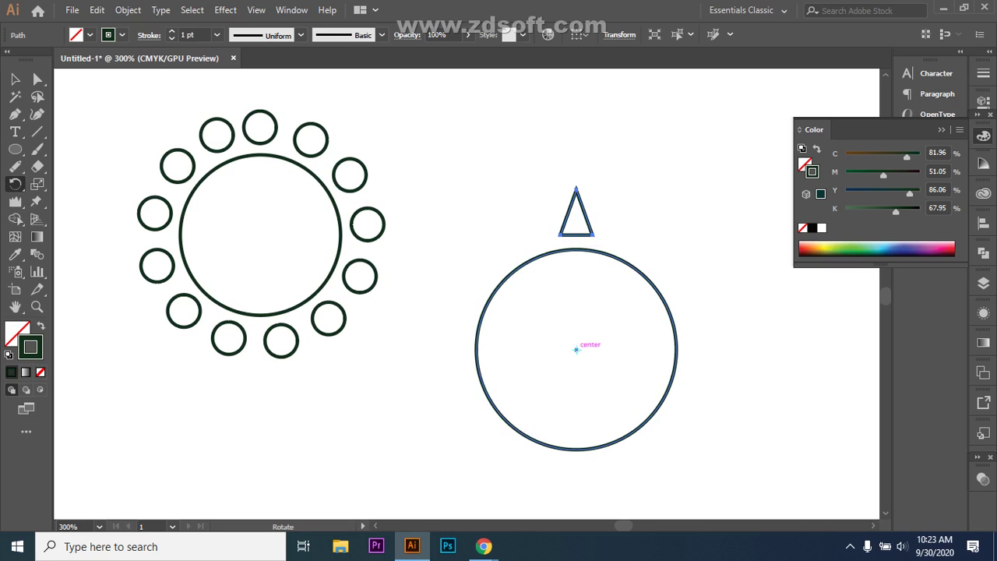
pyautogui.moveTo(577, 349); pyautogui.dragTo(577, 349)
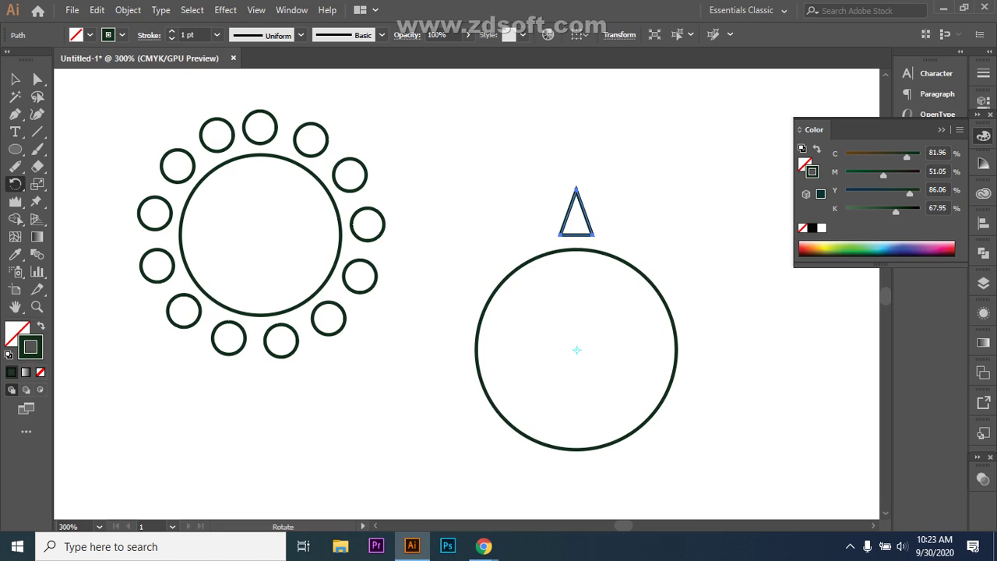
pyautogui.moveTo(586, 212); pyautogui.dragTo(642, 249)
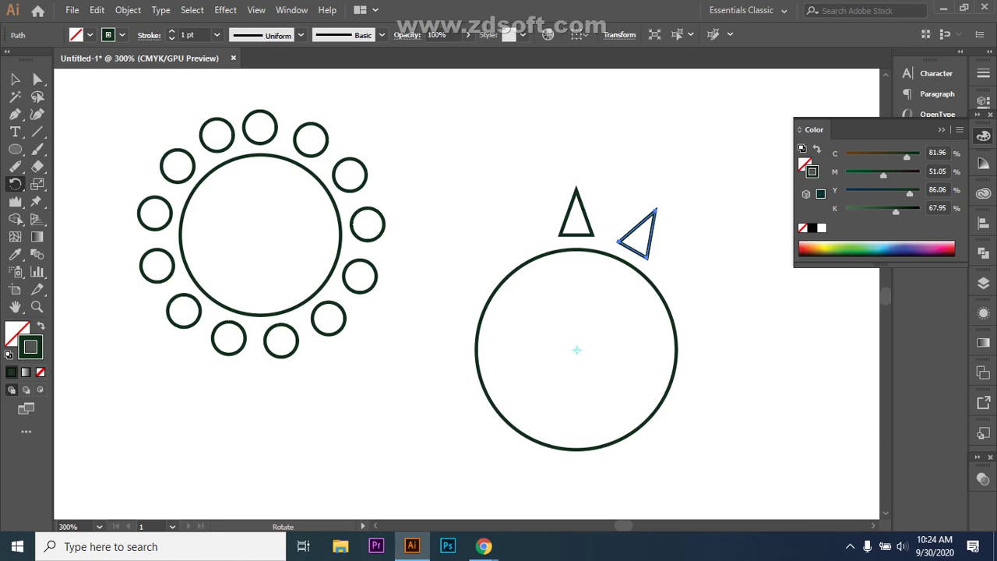
pyautogui.hotkey('ctrl', 'd')
pyautogui.hotkey('ctrl', 'd')
pyautogui.hotkey('ctrl', 'd')
pyautogui.hotkey('ctrl', 'd')
pyautogui.hotkey('ctrl', 'd')
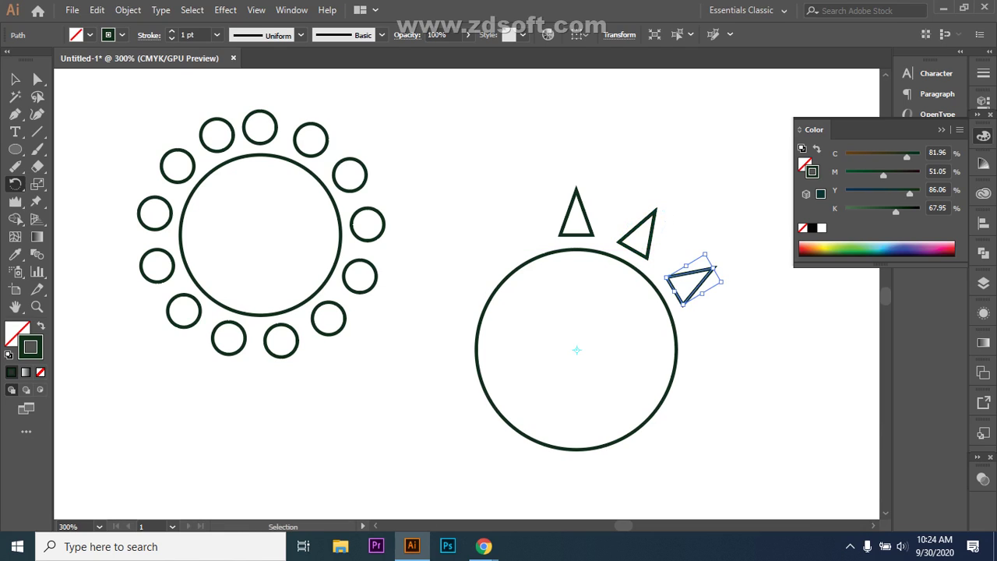
pyautogui.hotkey('ctrl', 'd')
pyautogui.hotkey('ctrl', 'd')
pyautogui.hotkey('ctrl', 'd')
pyautogui.hotkey('ctrl', 'd')
pyautogui.hotkey('ctrl', 'd')
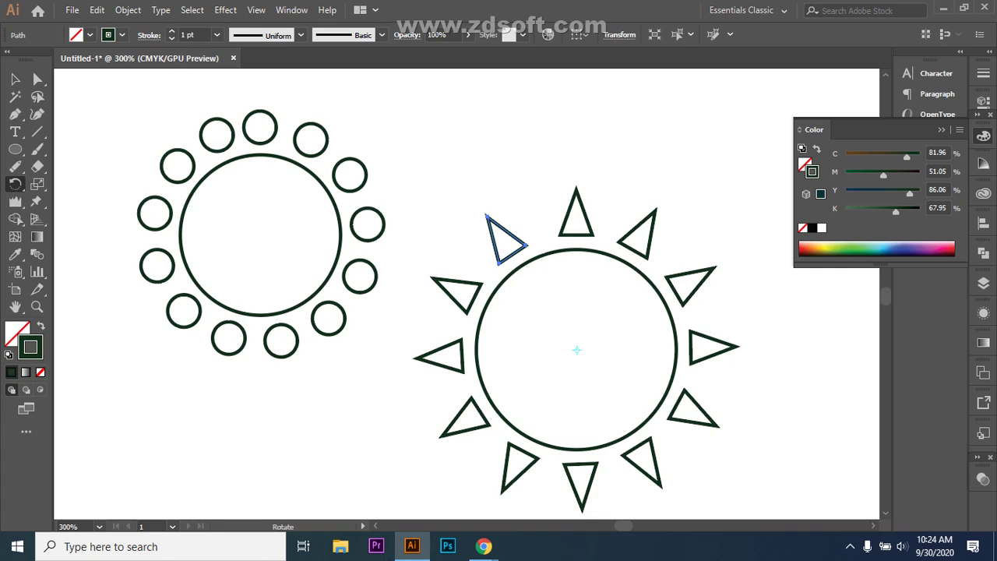
# - Deselect the rays, briefly switch to the Google Meet call, and return to Illustrator
pyautogui.press('v')
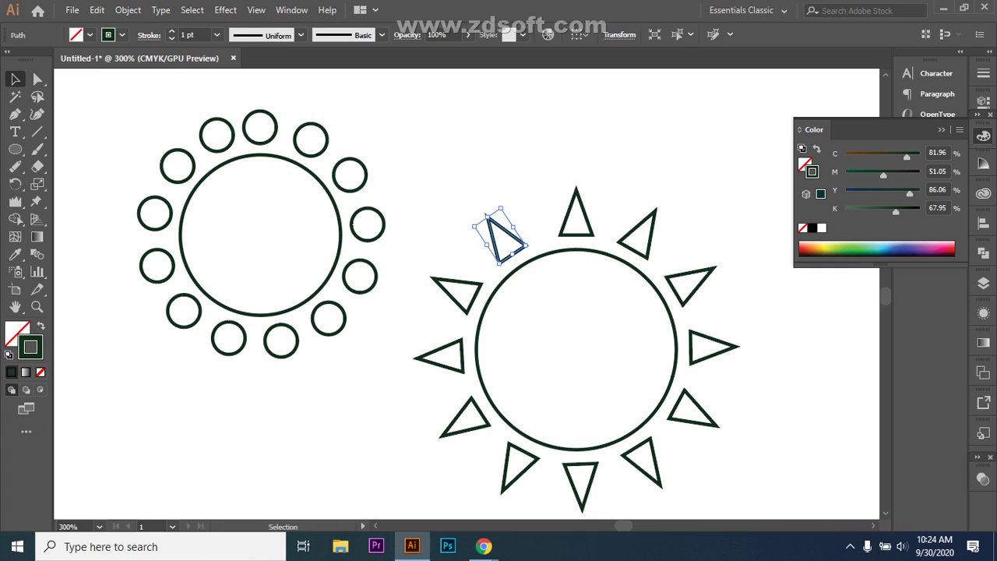
pyautogui.scroll(-3, 437, 304)
pyautogui.hotkey('ctrl', 'shift', 'a')
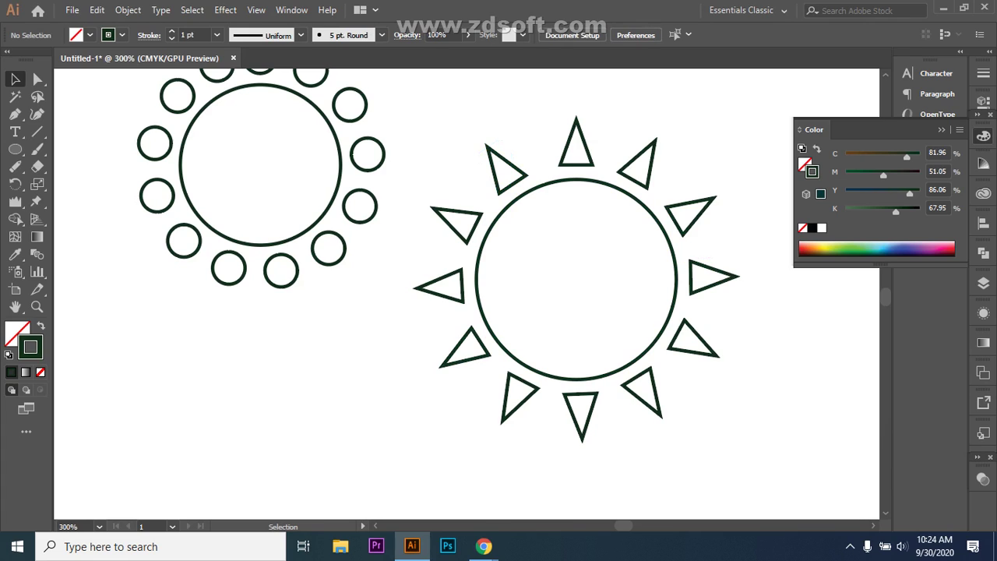
pyautogui.moveTo(484, 546)
pyautogui.click(401, 483)
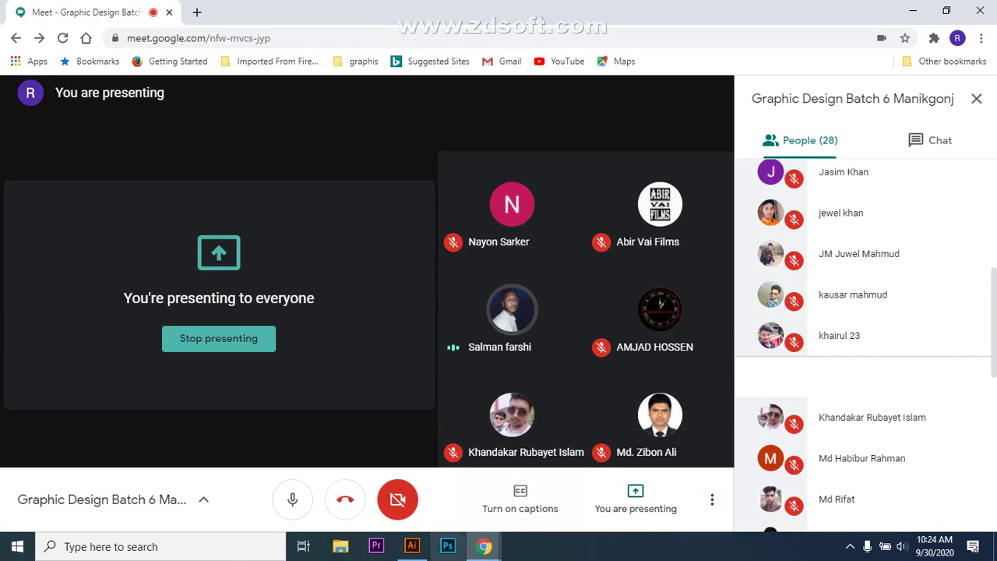
pyautogui.click(412, 546)
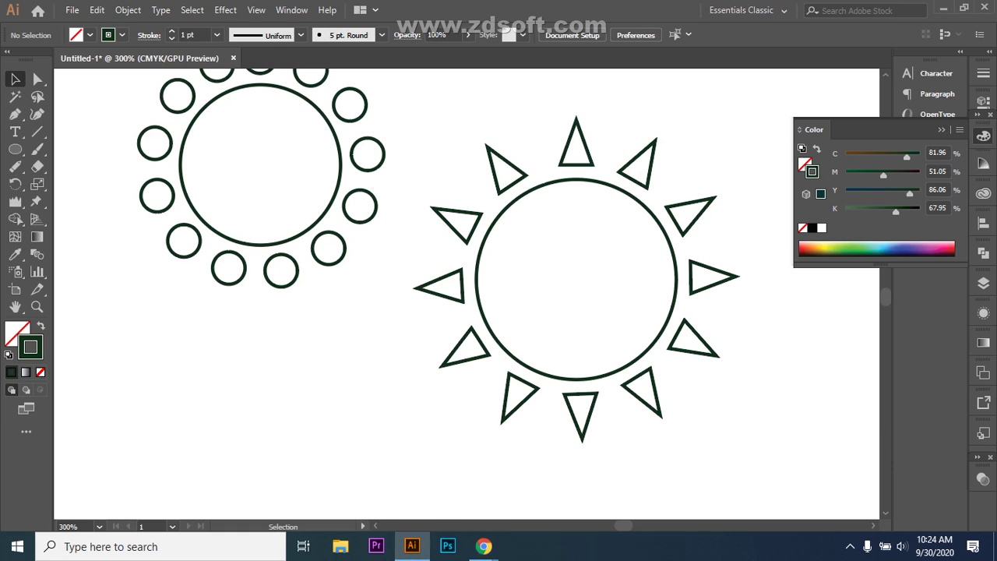
# - Marquee-select the whole triangle-ray sun and delete it
pyautogui.scroll(3, 467, 296)
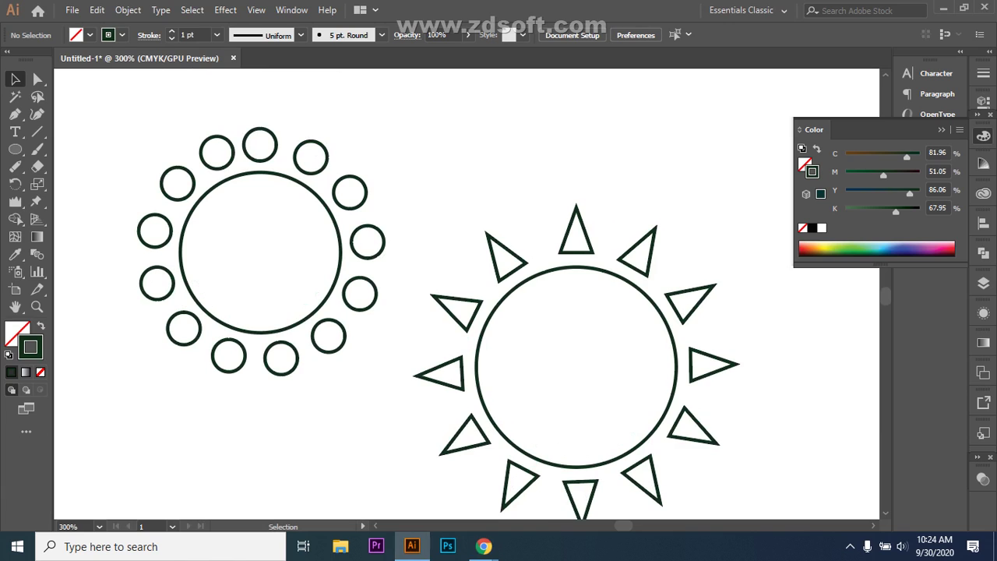
pyautogui.scroll(-3, 468, 296)
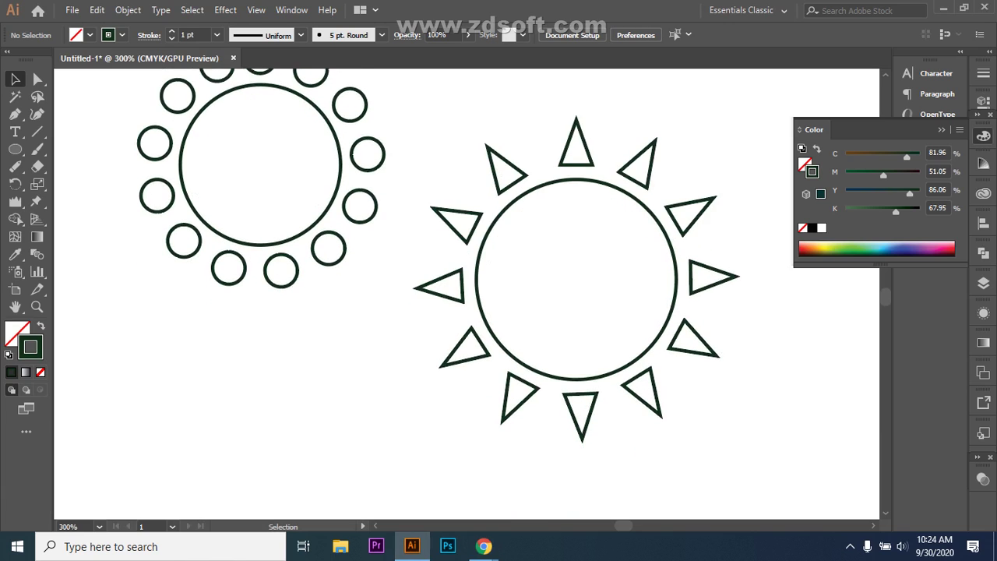
pyautogui.scroll(-1, 468, 296)
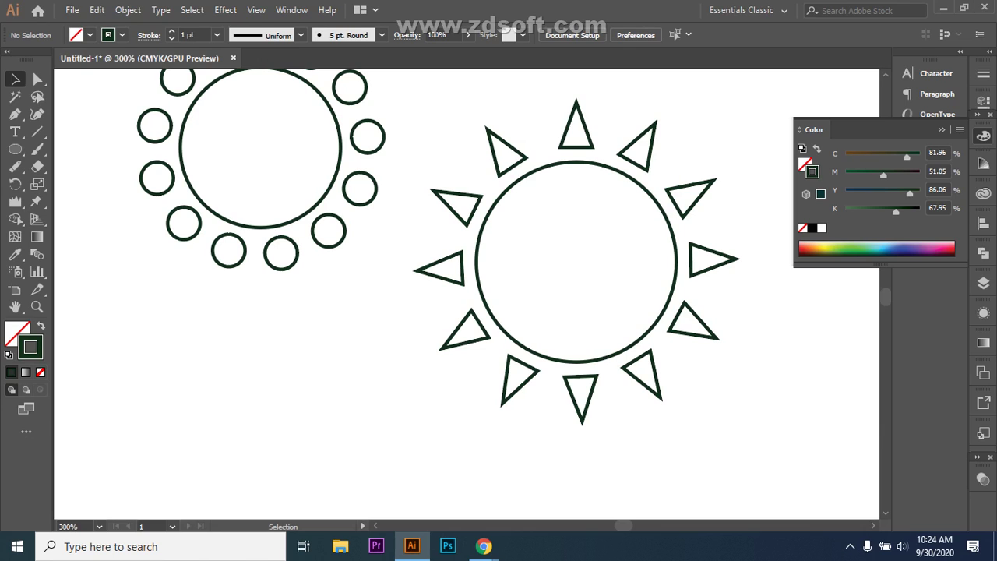
pyautogui.moveTo(444, 368); pyautogui.dragTo(742, 103)
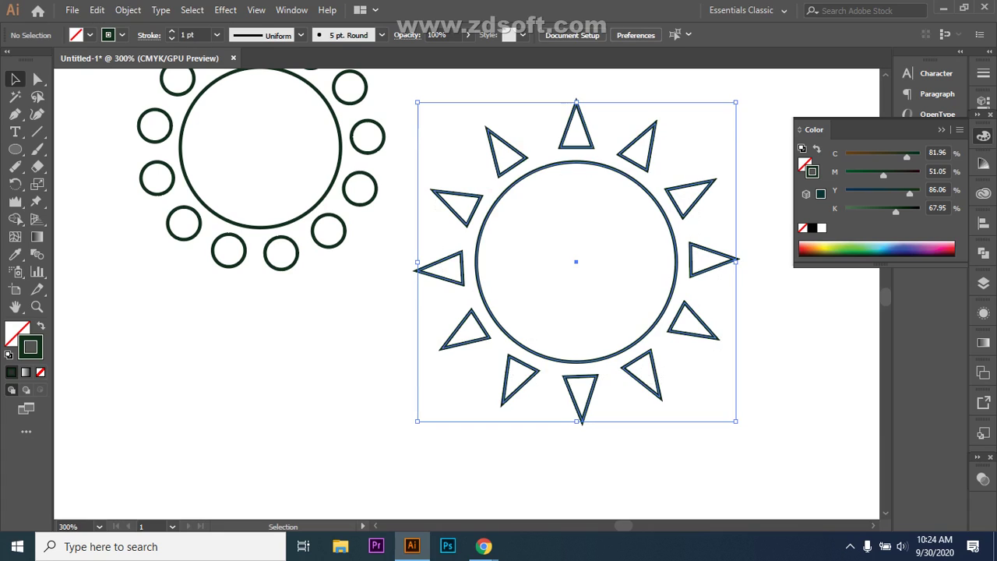
pyautogui.press('Delete')
# - Draw a new plain circle on the right, move it up and left, and pick the Rectangle tool
pyautogui.press('l')
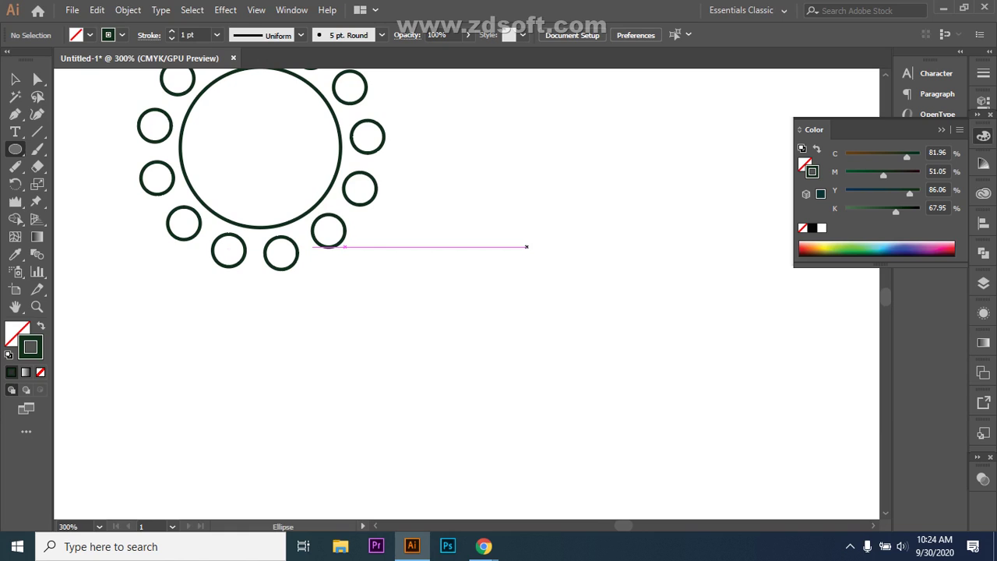
pyautogui.moveTo(556, 242); pyautogui.dragTo(748, 433)
pyautogui.press('v')
pyautogui.moveTo(652, 337); pyautogui.dragTo(567, 284)
pyautogui.hotkey('ctrl', 'shift', 'a')
pyautogui.click(600, 194)
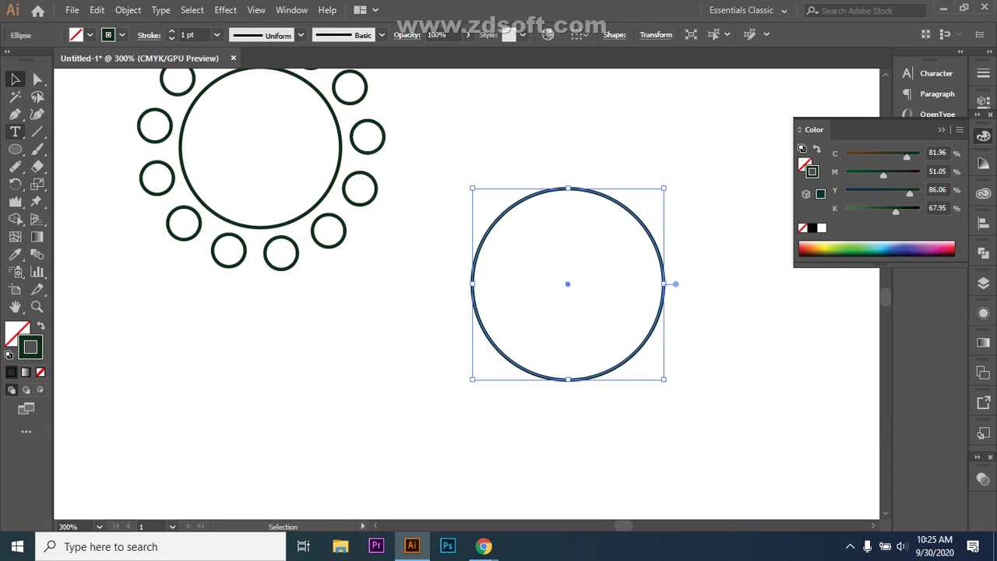
pyautogui.click(15, 149)
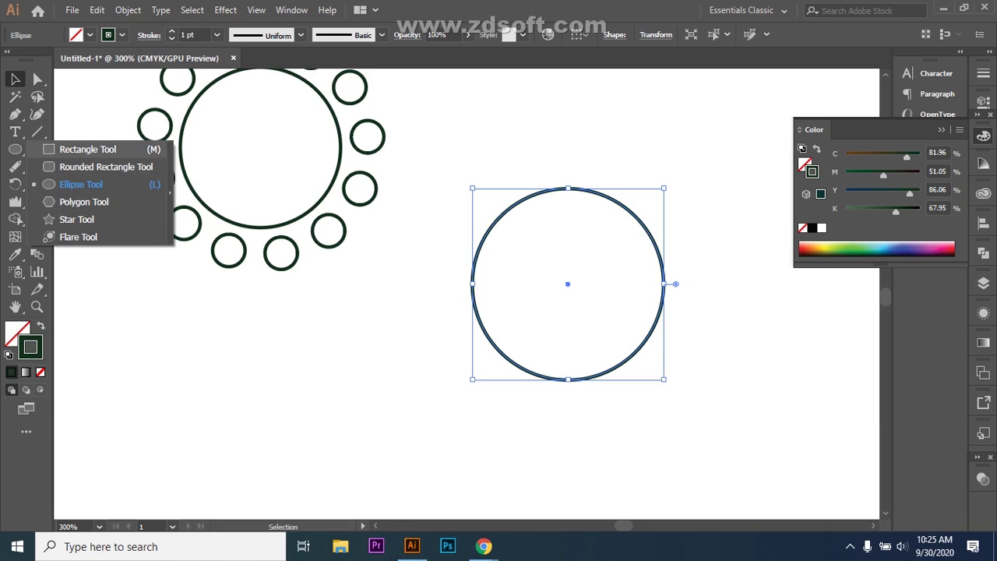
pyautogui.click(87, 149)
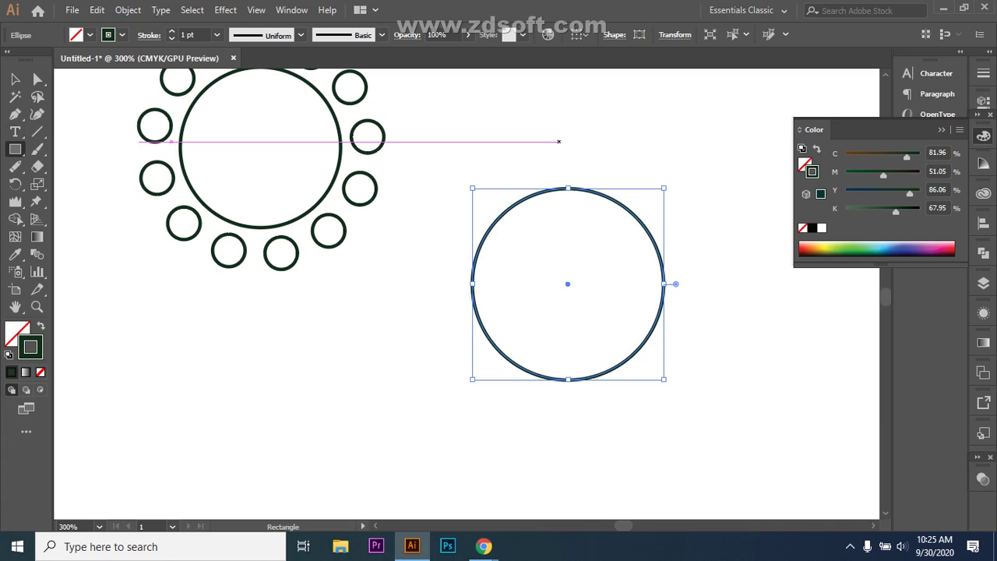
# - Draw a thin upright rectangle above the new circle and select it on its own
pyautogui.moveTo(559, 103); pyautogui.dragTo(575, 167)
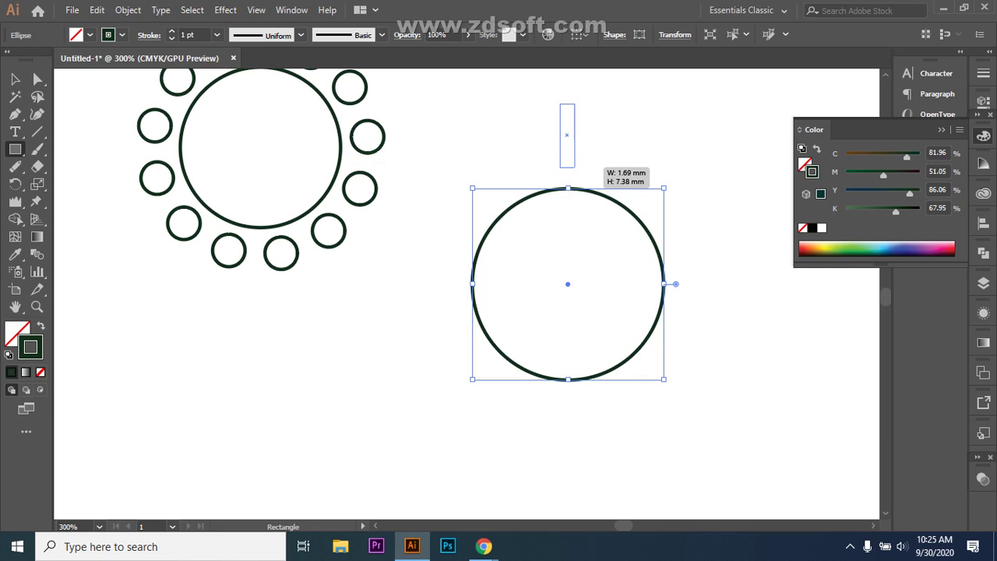
pyautogui.moveTo(575, 168); pyautogui.dragTo(576, 168)
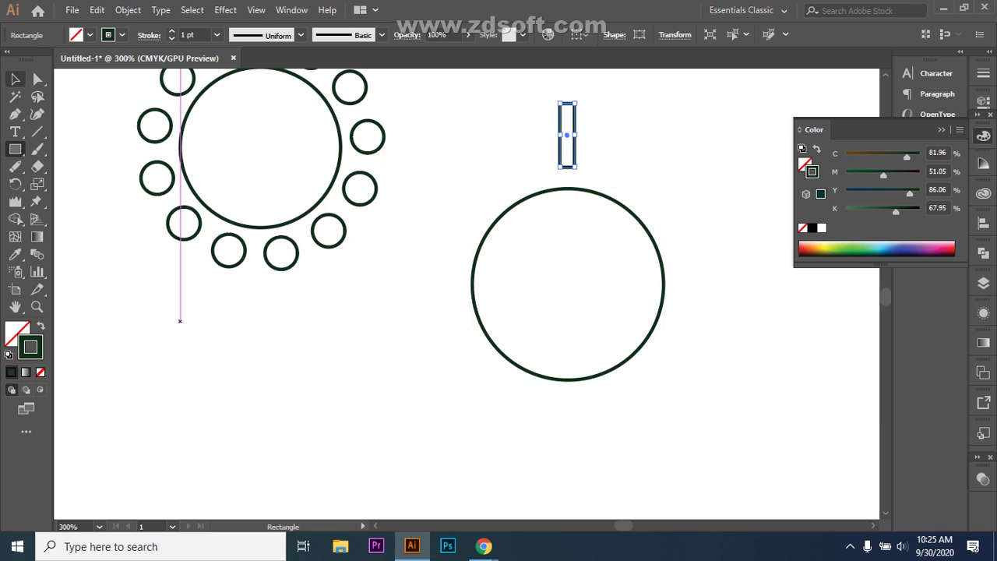
pyautogui.press('v')
pyautogui.moveTo(519, 360); pyautogui.dragTo(779, 400)
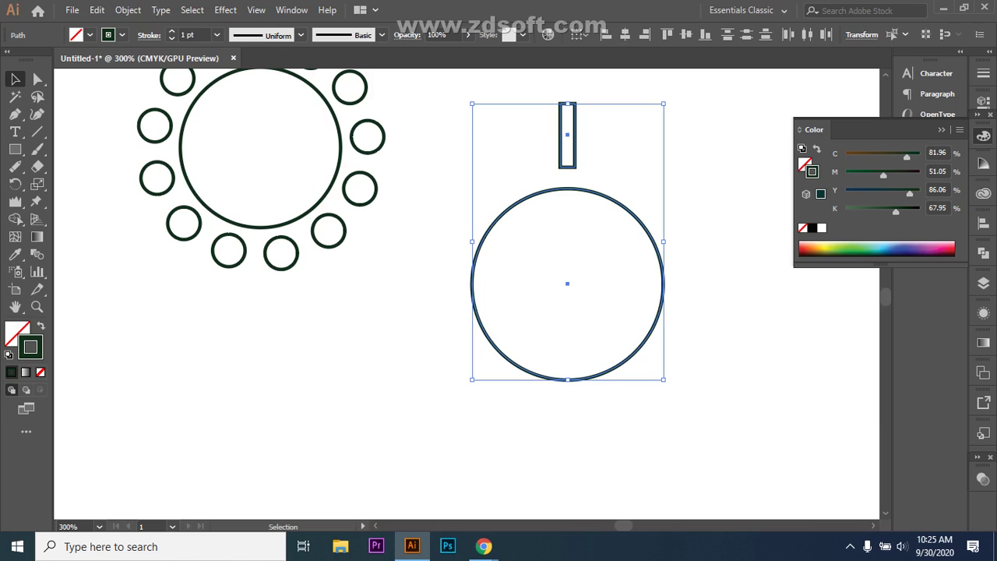
pyautogui.click(611, 78)
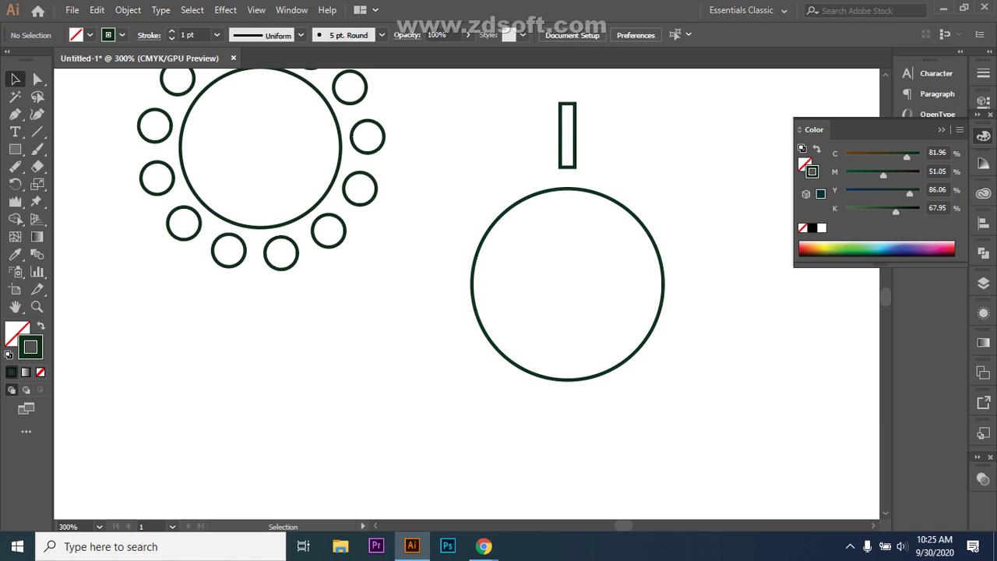
pyautogui.click(567, 132)
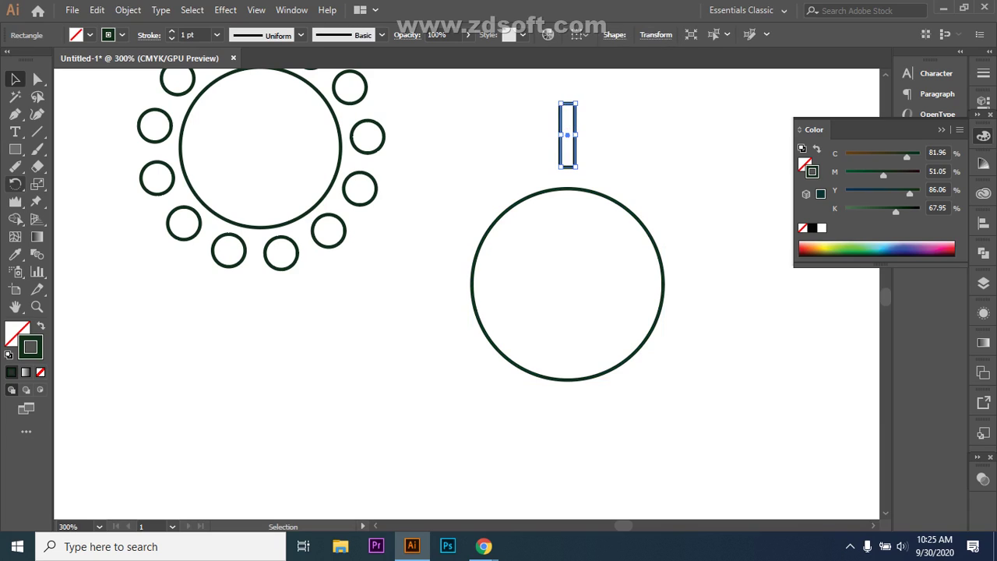
# - Rotate-copy the rectangle around the circle's centre, repeat with Ctrl+D, then undo all the copies
pyautogui.click(15, 184)
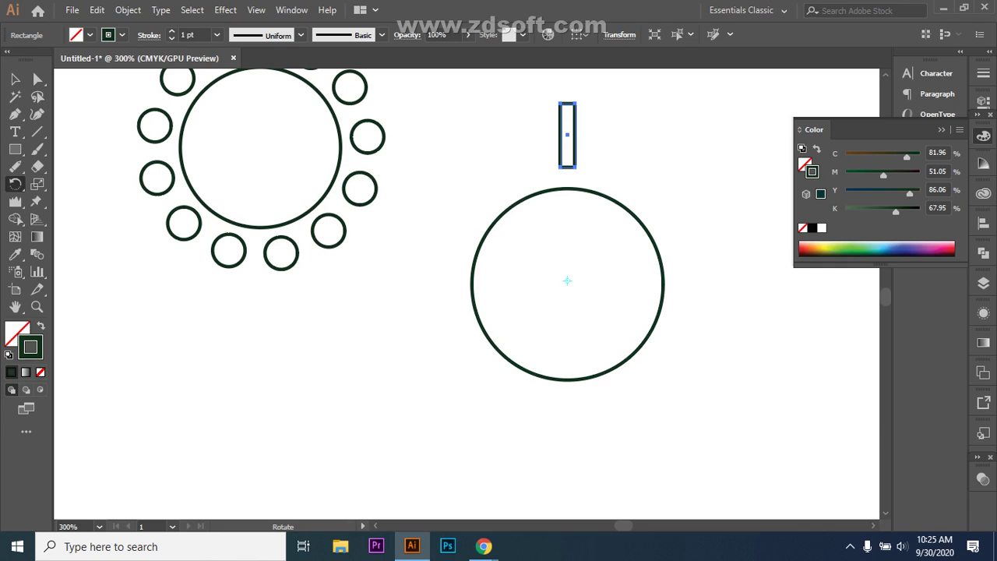
pyautogui.click(568, 284)
pyautogui.moveTo(586, 143); pyautogui.dragTo(637, 188)
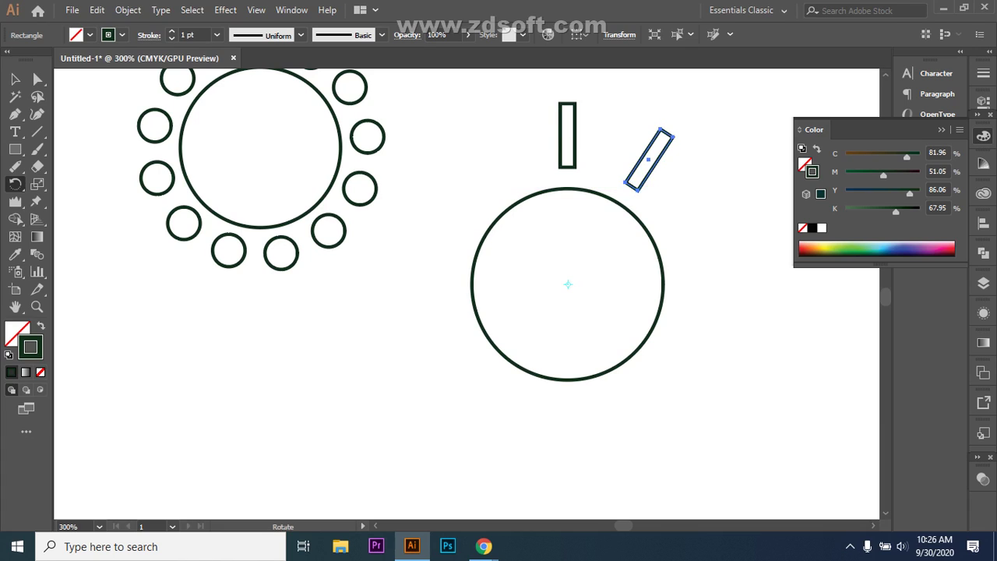
pyautogui.hotkey('ctrl', 'd')
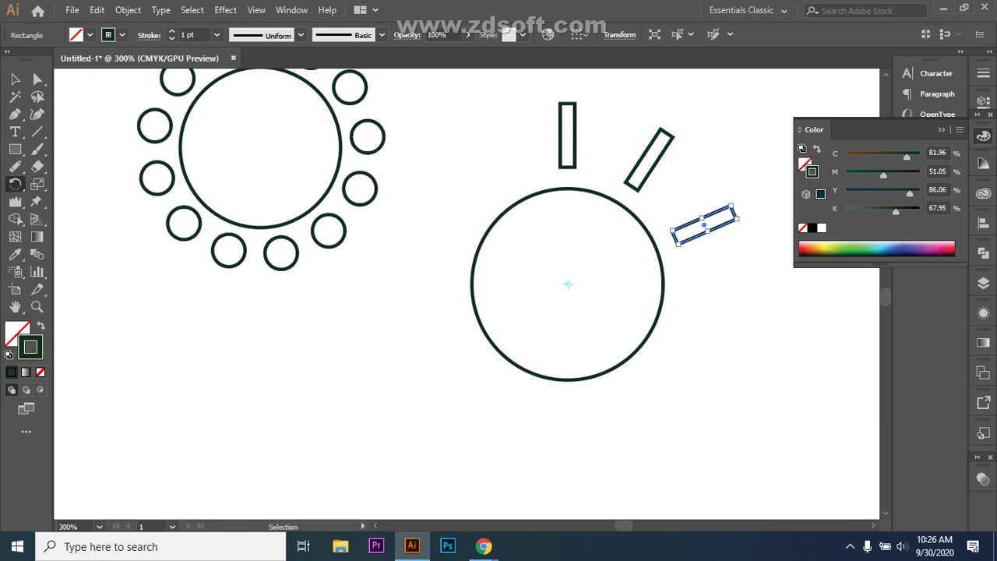
pyautogui.hotkey('ctrl', 'd')
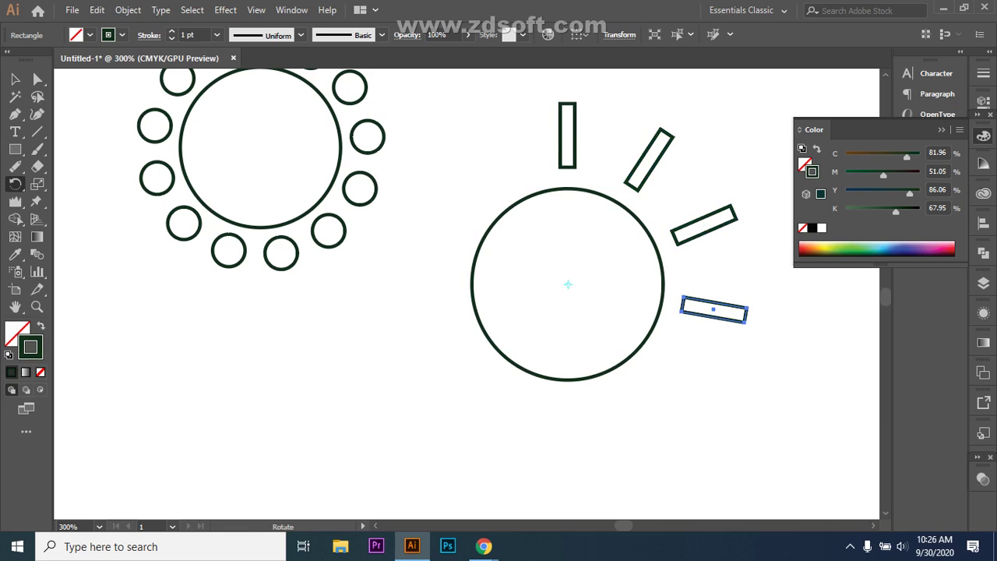
pyautogui.hotkey('ctrl', 'd')
pyautogui.hotkey('ctrl', 'd')
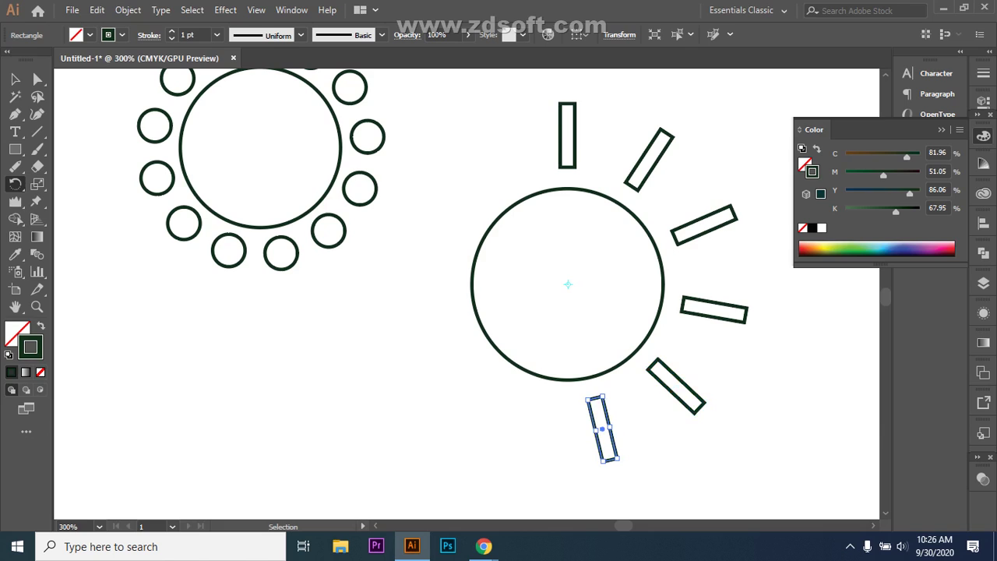
pyautogui.hotkey('ctrl', 'd')
pyautogui.hotkey('ctrl', 'd')
pyautogui.hotkey('ctrl', 'd')
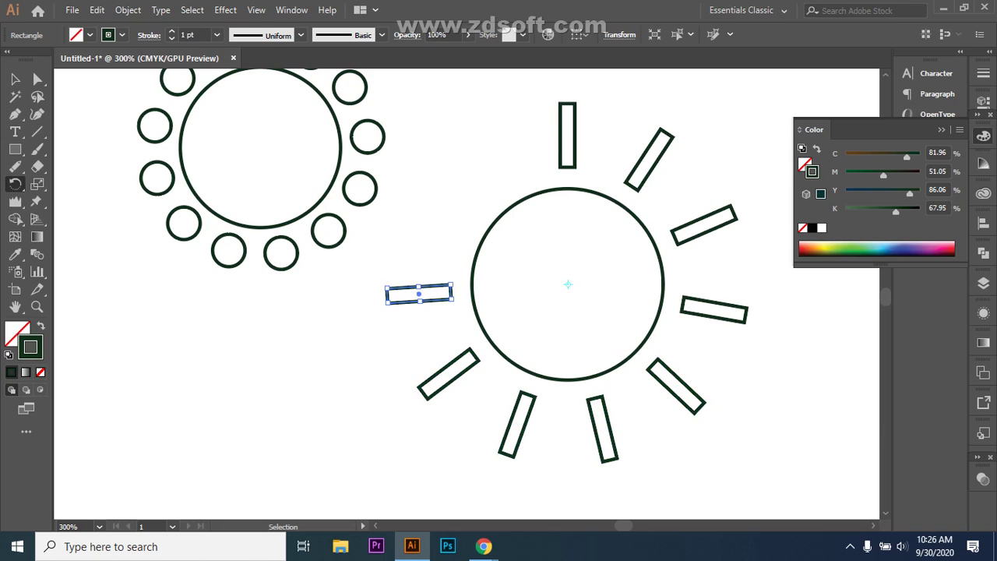
pyautogui.hotkey('ctrl', 'd')
pyautogui.hotkey('ctrl', 'd')
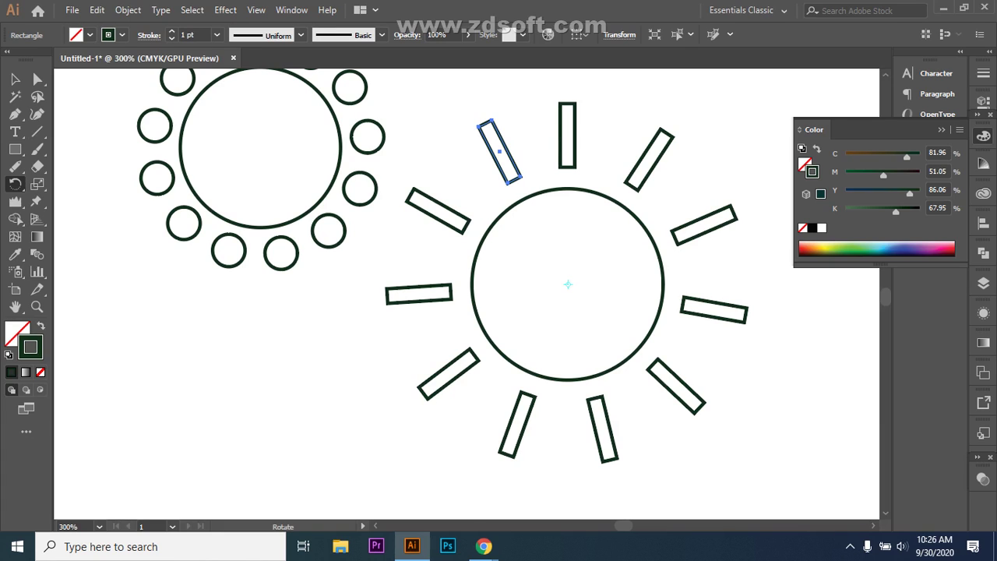
pyautogui.hotkey('ctrl', 'z')
pyautogui.hotkey('ctrl', 'z')
pyautogui.hotkey('ctrl', 'z')
pyautogui.hotkey('ctrl', 'z')
pyautogui.hotkey('ctrl', 'z')
pyautogui.hotkey('ctrl', 'z')
pyautogui.hotkey('ctrl', 'z')
pyautogui.hotkey('ctrl', 'z')
pyautogui.hotkey('ctrl', 'z')
pyautogui.hotkey('ctrl', 'z')
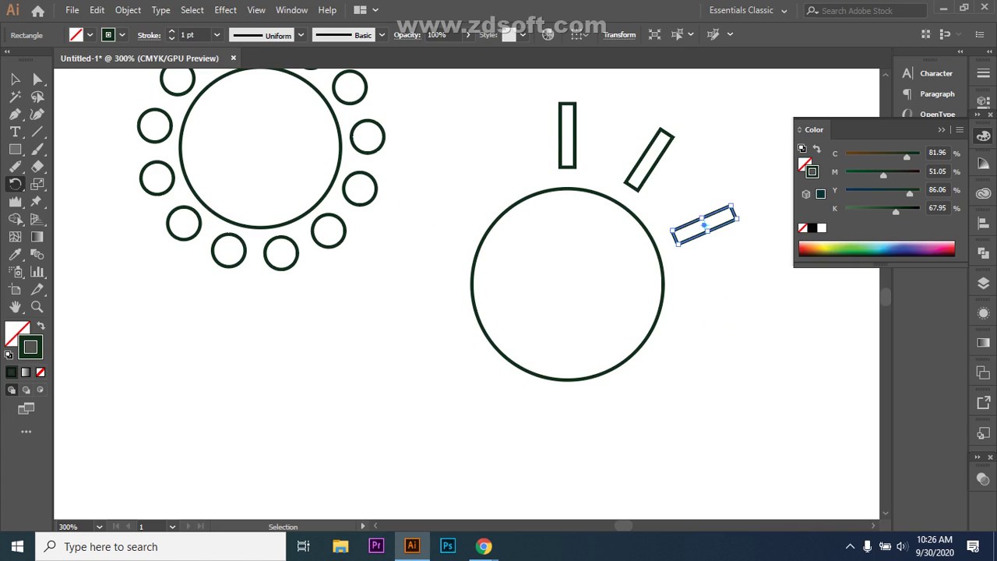
pyautogui.hotkey('ctrl', 'z')
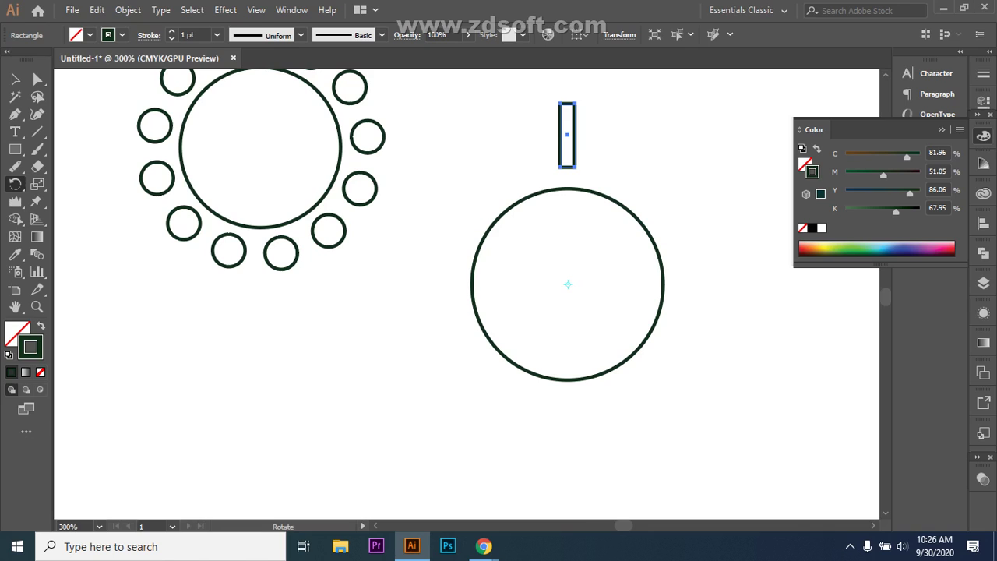
pyautogui.click(567, 284)
pyautogui.moveTo(580, 284); pyautogui.dragTo(547, 267)
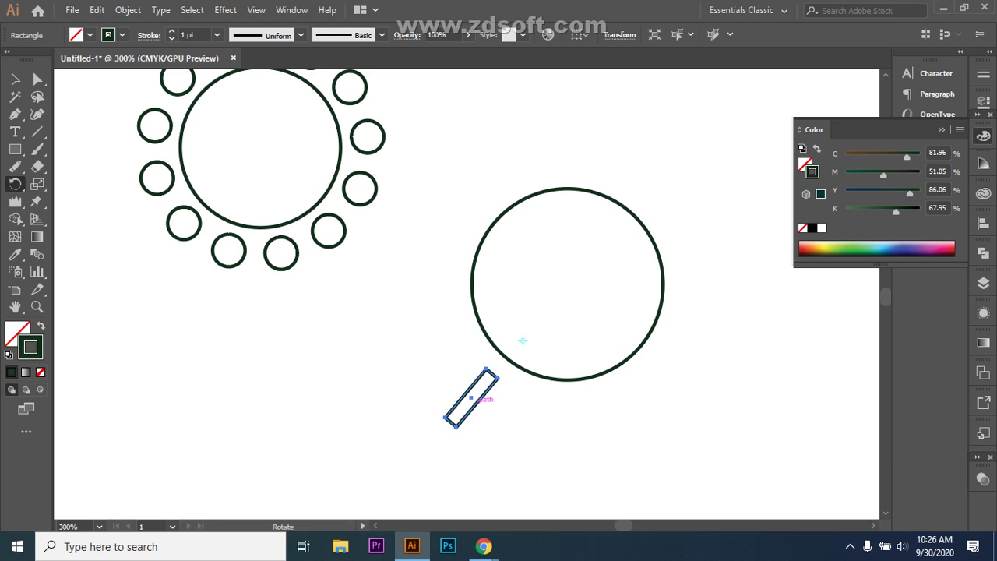
pyautogui.moveTo(473, 397); pyautogui.dragTo(565, 416)
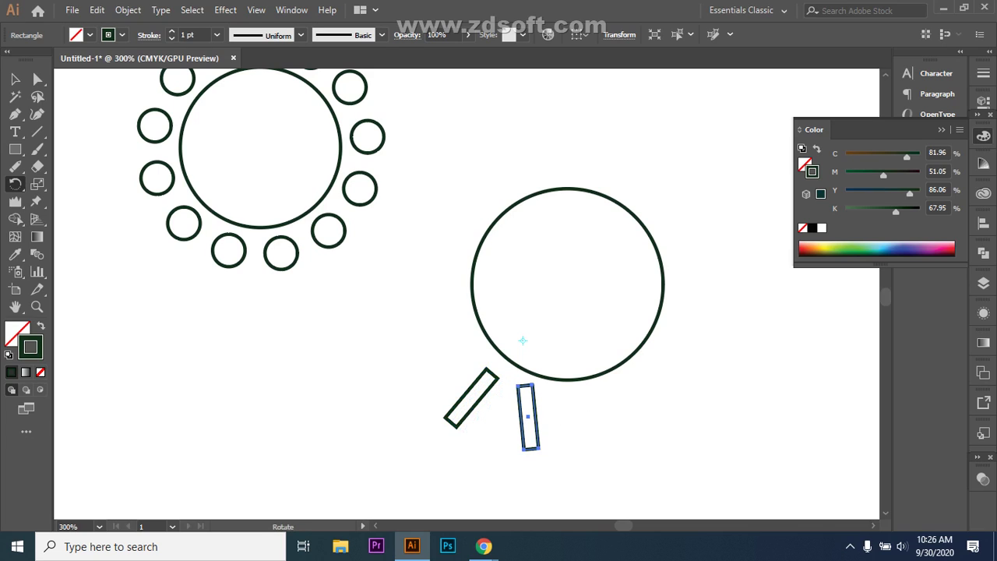
pyautogui.hotkey('ctrl', 'd')
pyautogui.hotkey('ctrl', 'd')
pyautogui.hotkey('ctrl', 'd')
pyautogui.hotkey('ctrl', 'd')
pyautogui.hotkey('ctrl', 'd')
pyautogui.hotkey('ctrl', 'd')
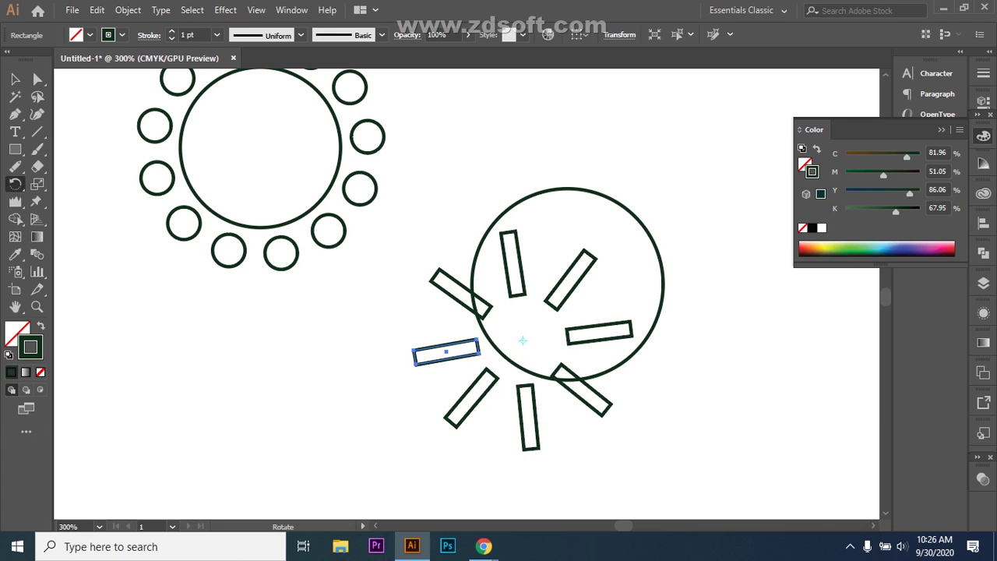
pyautogui.hotkey('ctrl', 'z')
pyautogui.hotkey('ctrl', 'z')
pyautogui.hotkey('ctrl', 'z')
pyautogui.hotkey('ctrl', 'z')
pyautogui.hotkey('ctrl', 'z')
pyautogui.hotkey('ctrl', 'z')
pyautogui.hotkey('ctrl', 'z')
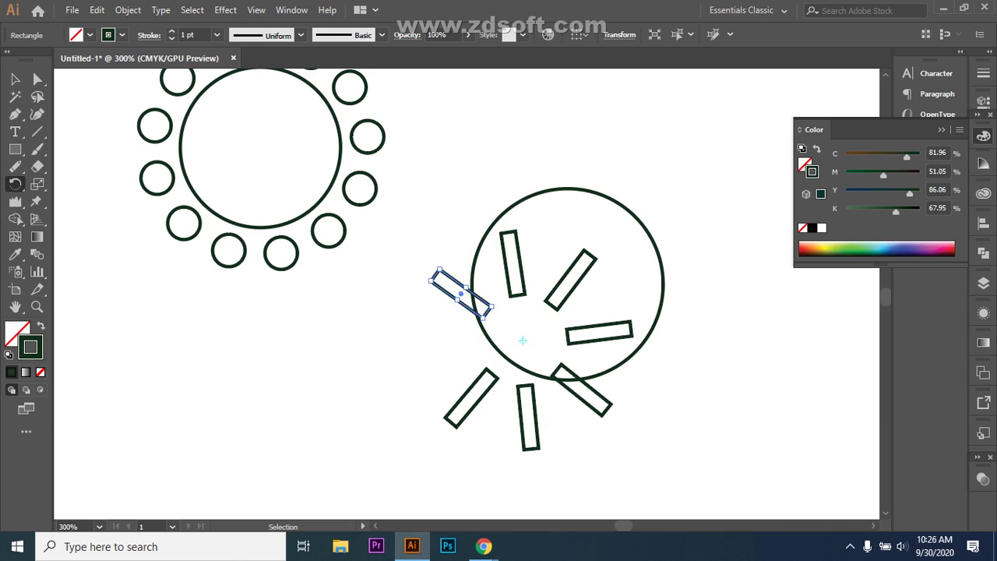
pyautogui.hotkey('ctrl', 'z')
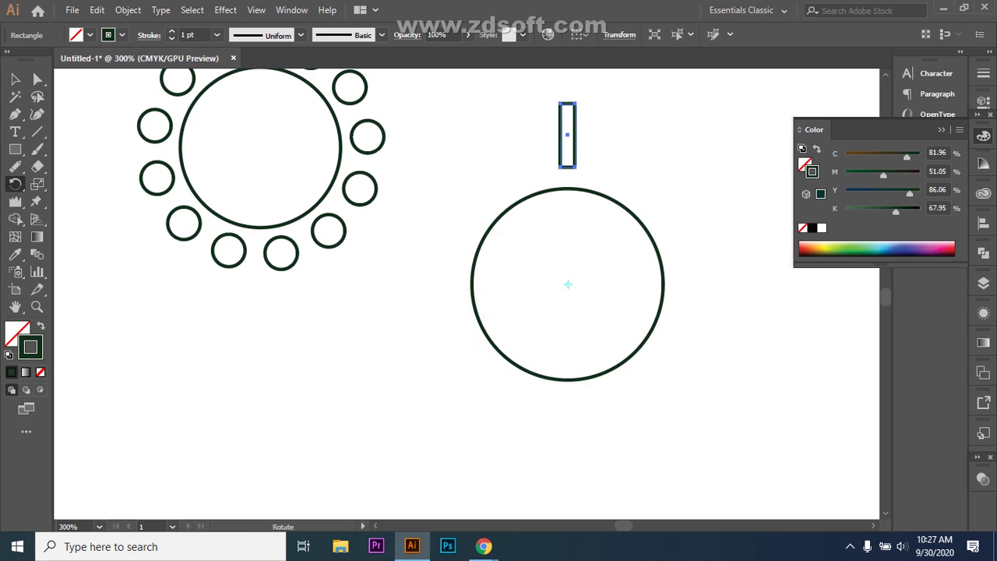
pyautogui.press('v')
pyautogui.moveTo(763, 89); pyautogui.dragTo(480, 184)
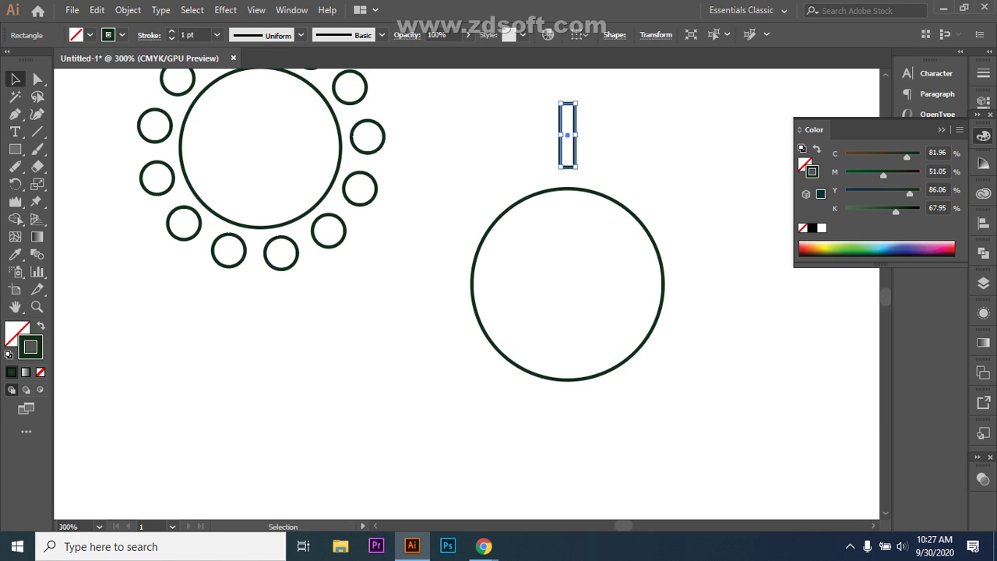
# - Delete the small rectangle and the plain right-hand circle
pyautogui.press('Delete')
pyautogui.moveTo(432, 207); pyautogui.dragTo(566, 373)
pyautogui.press('Delete')
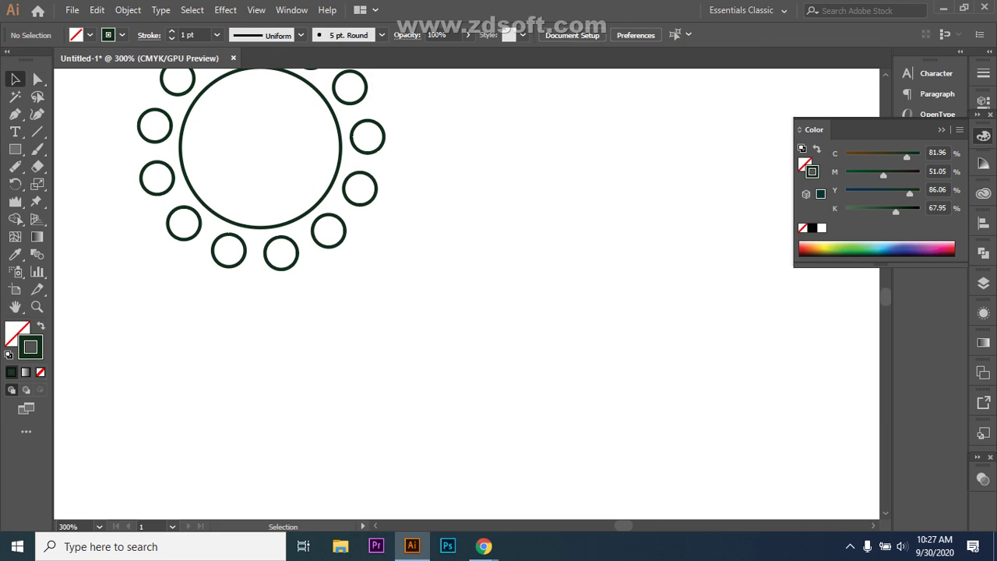
# - Marquee-select and delete the upper circles of the left sun, leaving a few small circles
pyautogui.moveTo(490, 263); pyautogui.dragTo(97, 104)
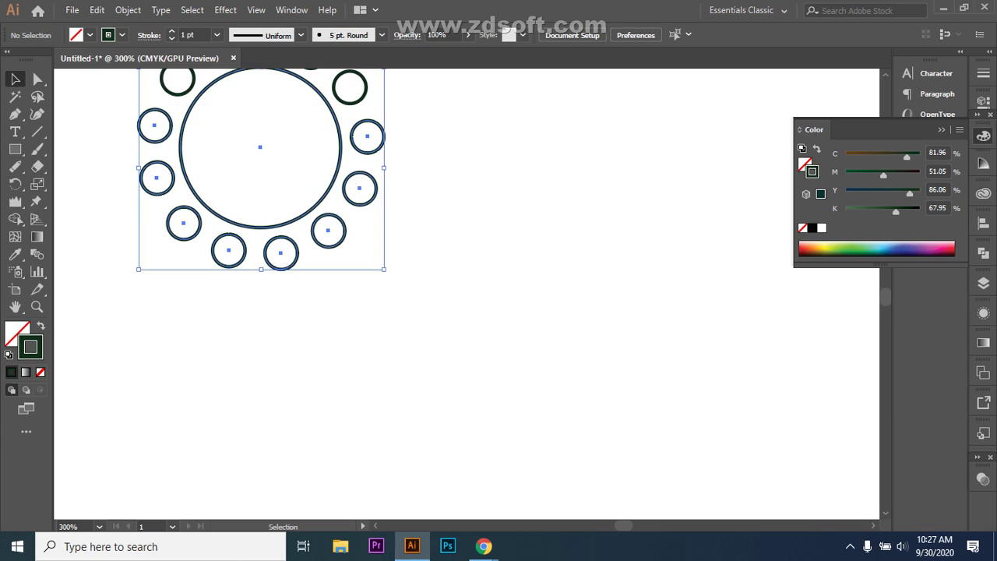
pyautogui.scroll(2, 258, 195)
pyautogui.scroll(2, 389, 272)
pyautogui.moveTo(122, 204); pyautogui.dragTo(374, 284)
pyautogui.press('Delete')
pyautogui.scroll(1, 768, 74)
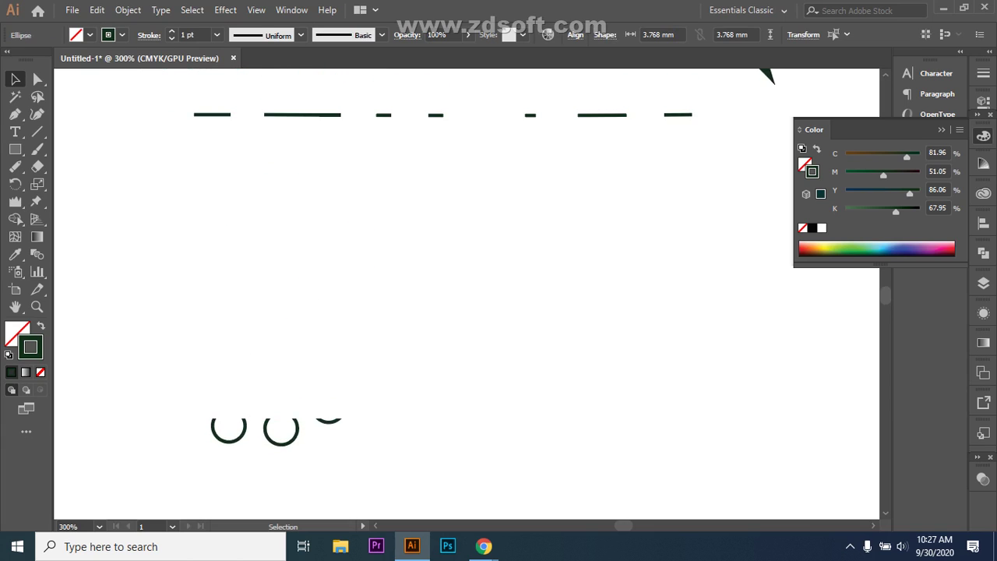
pyautogui.moveTo(178, 367); pyautogui.dragTo(233, 436)
pyautogui.moveTo(123, 372); pyautogui.dragTo(438, 467)
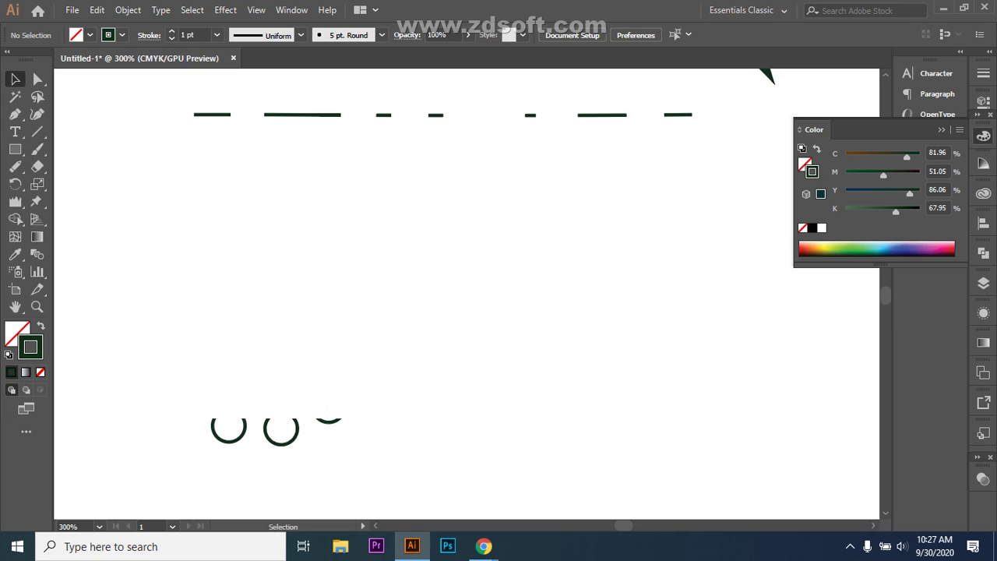
pyautogui.scroll(1, 467, 297)
pyautogui.scroll(-7, 467, 296)
pyautogui.scroll(8, 468, 296)
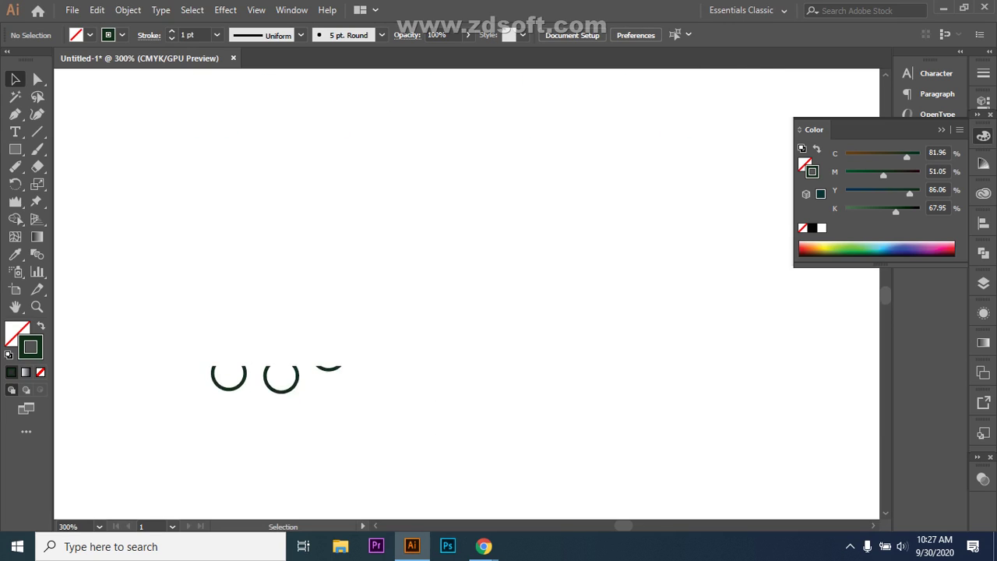
pyautogui.scroll(-3, 468, 296)
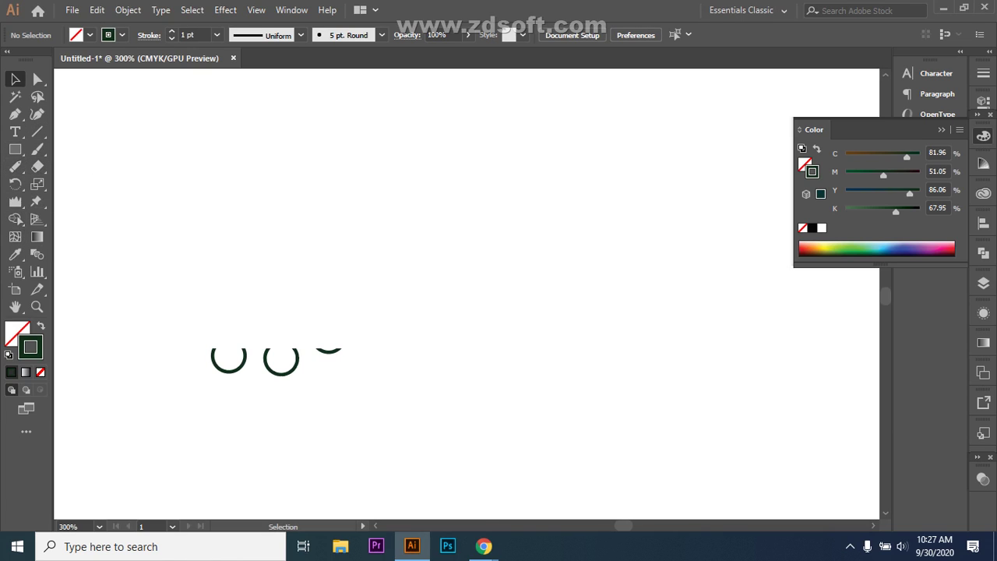
pyautogui.click(225, 10)
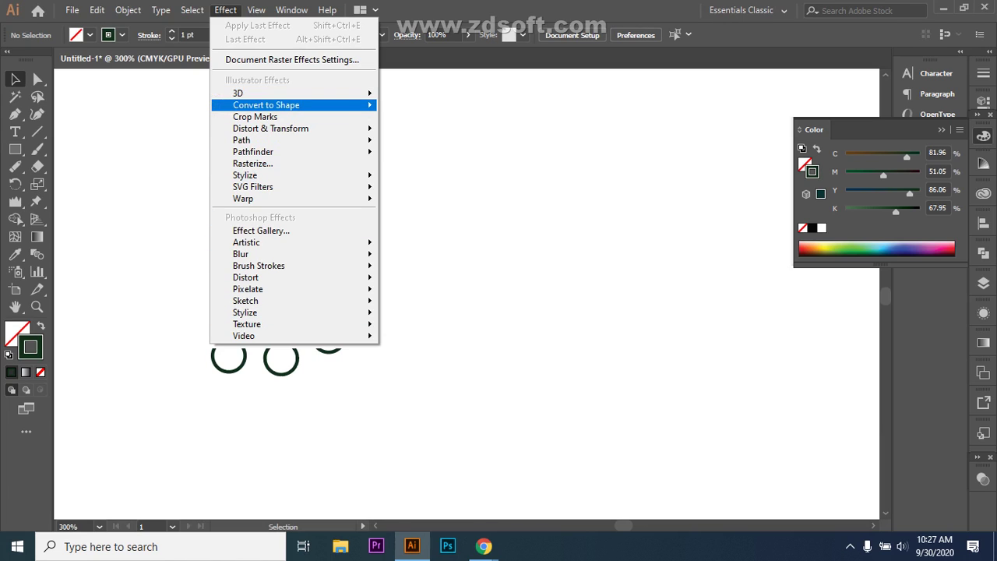
pyautogui.moveTo(257, 92)
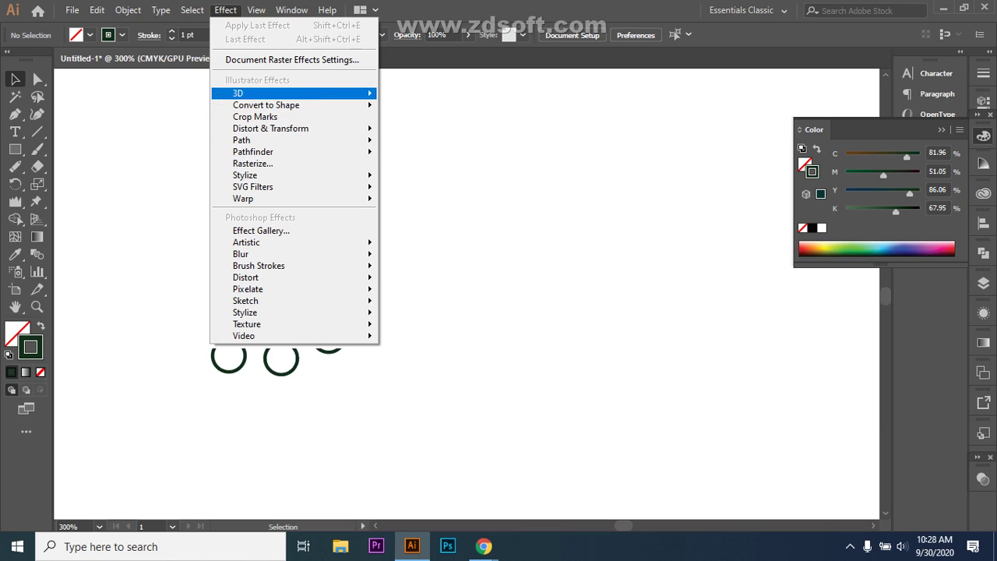
pyautogui.moveTo(296, 93)
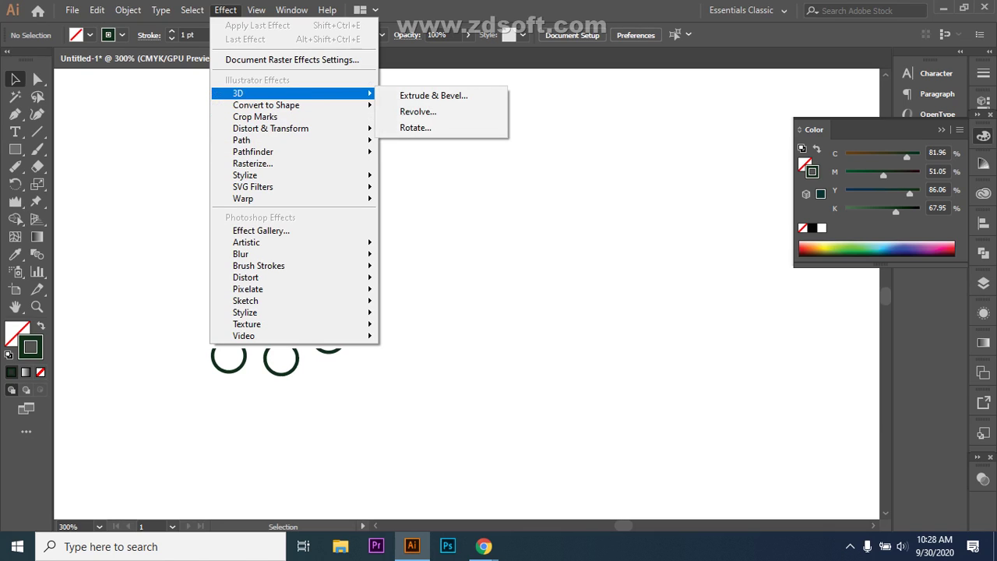
pyautogui.press('Escape')
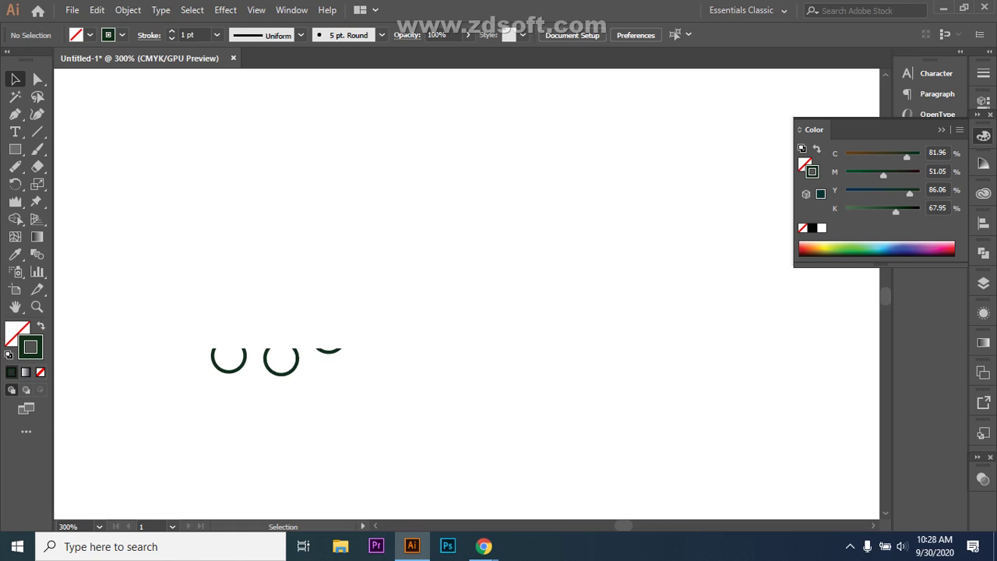
pyautogui.moveTo(484, 546)
pyautogui.click(410, 489)
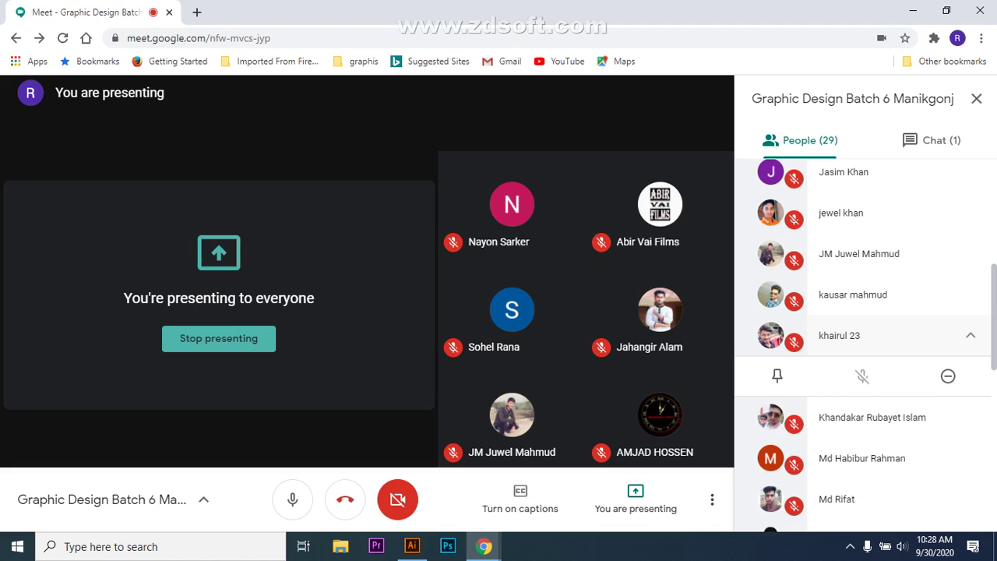
# - Collapse the participant's expanded options in the people list and reveal the hidden tray icons
pyautogui.click(970, 335)
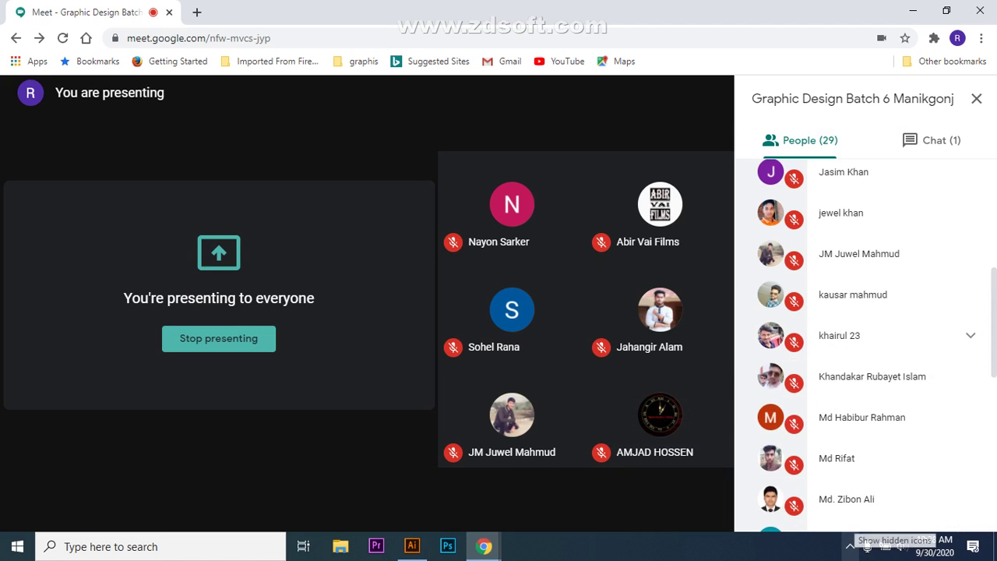
pyautogui.click(850, 546)
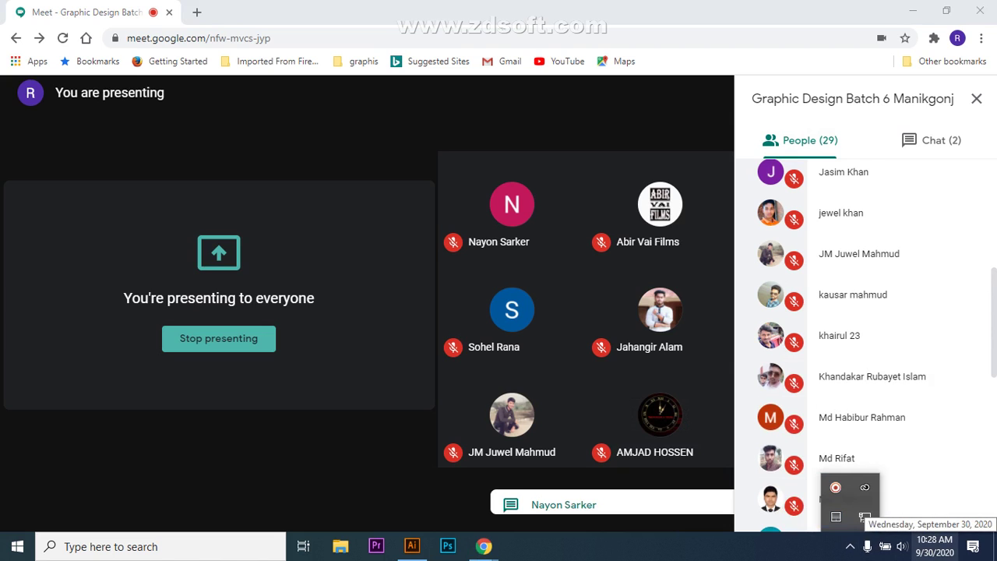